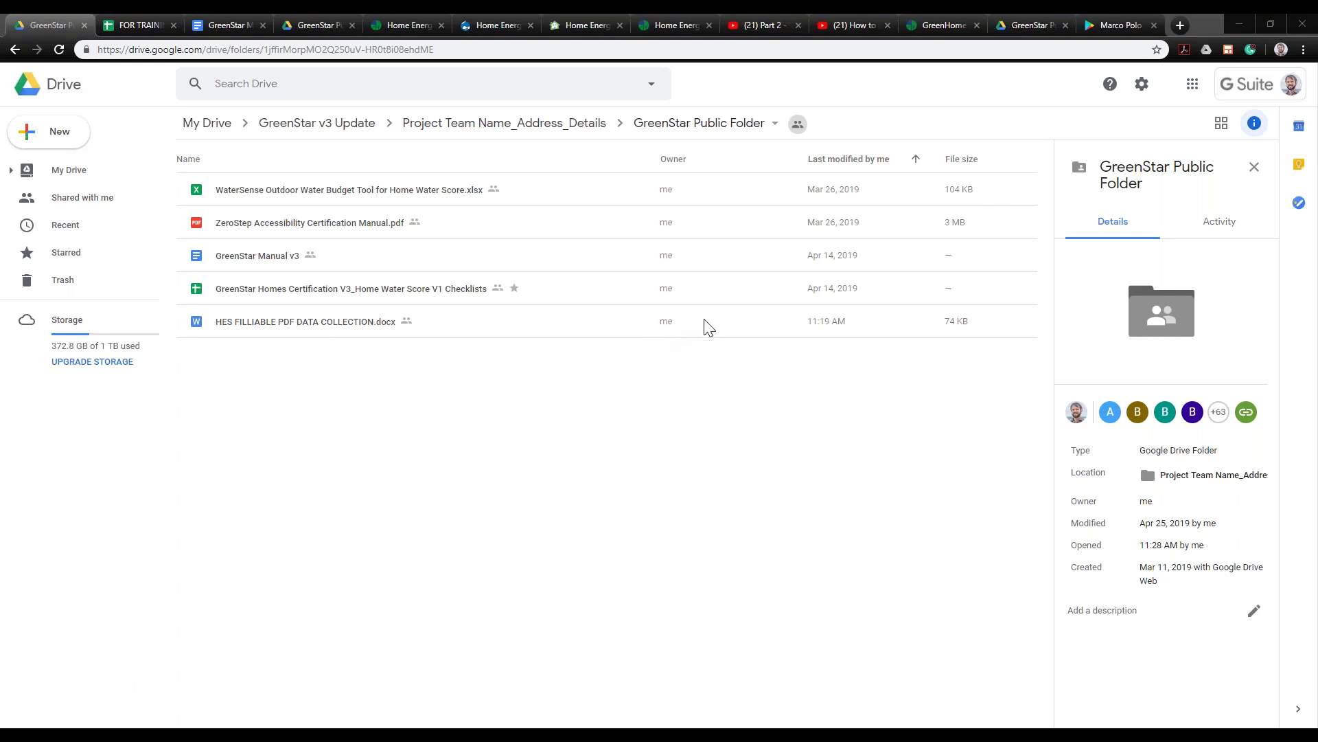
# Switch to the FOR TRAINING GreenStar Homes Certification checklist spreadsheet and view its copy and download format options
pyautogui.click(138, 24)
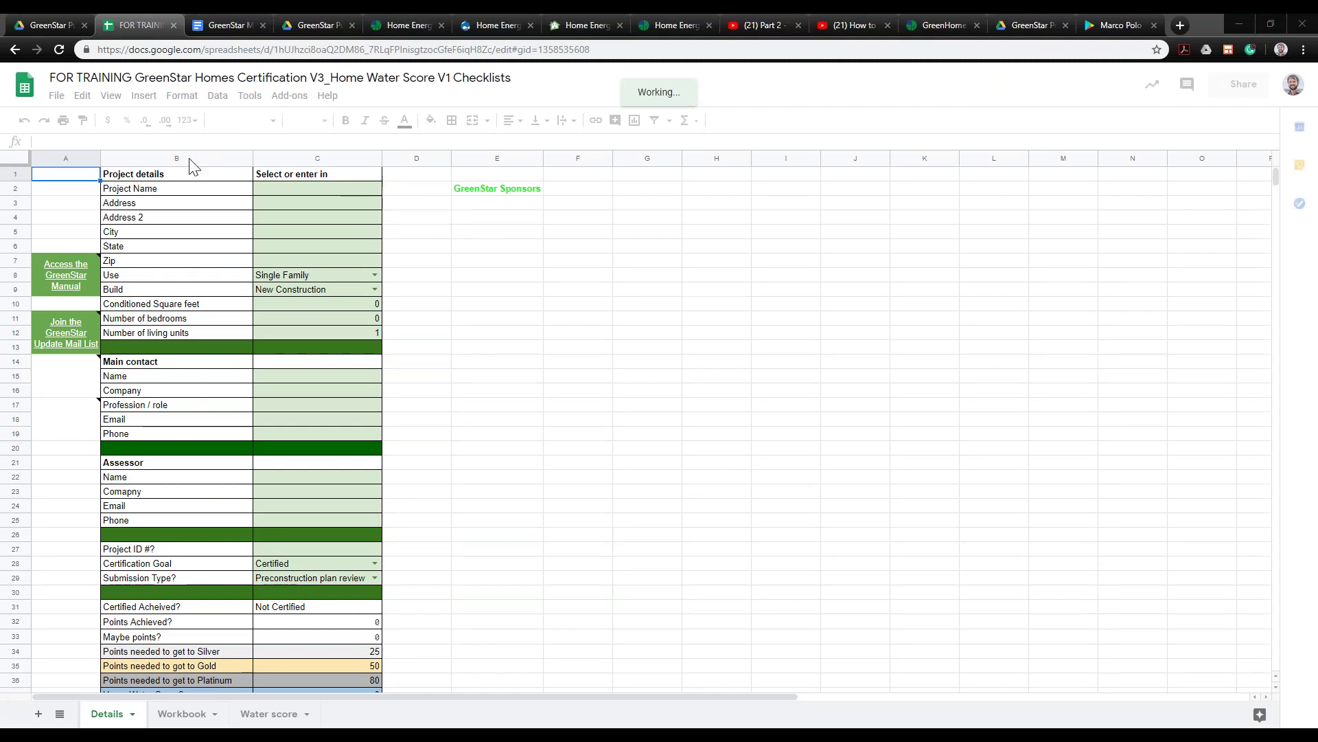
pyautogui.click(56, 100)
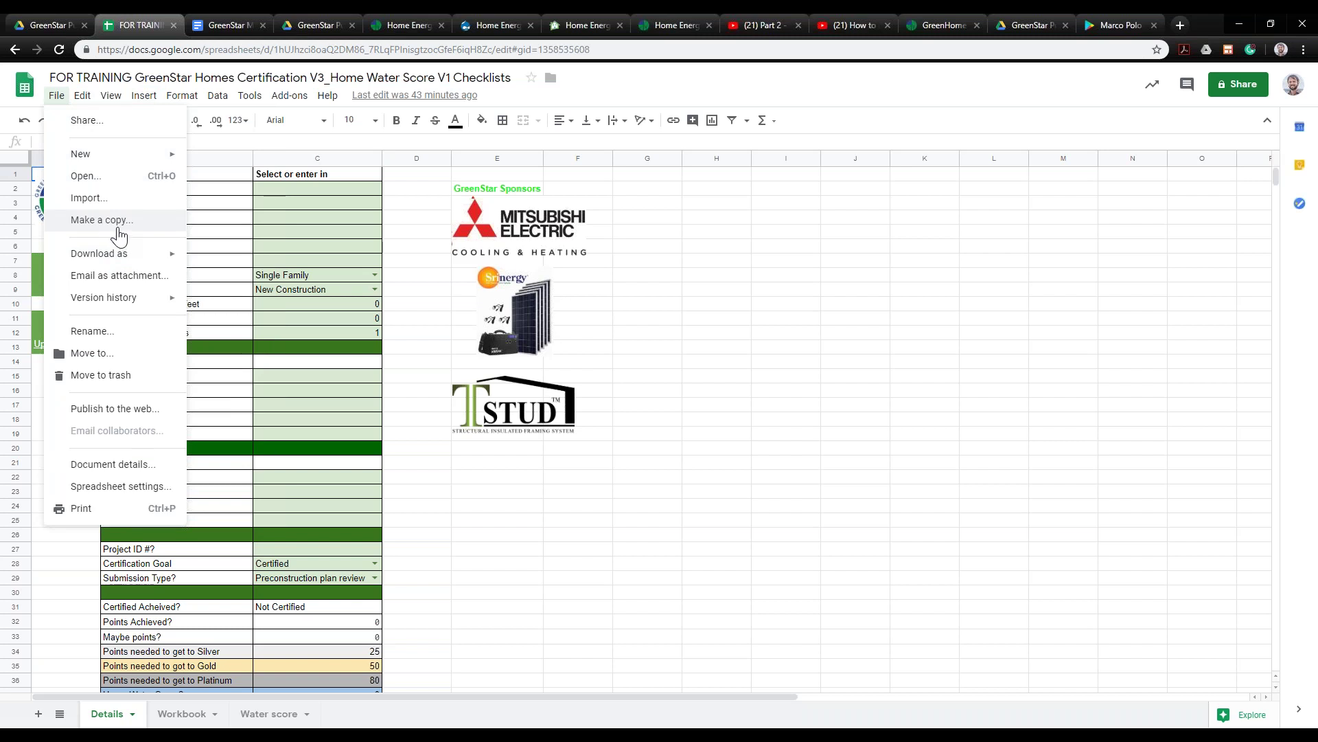
pyautogui.moveTo(134, 261)
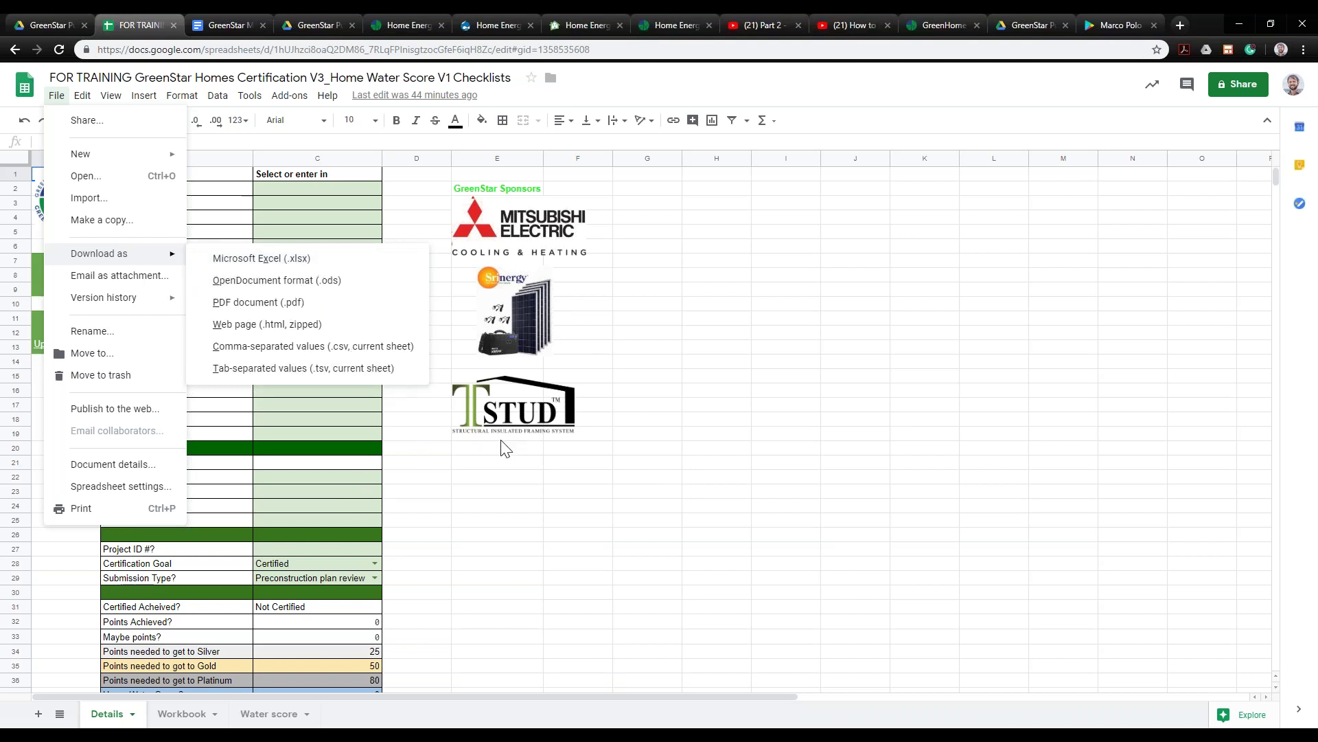
pyautogui.click(681, 306)
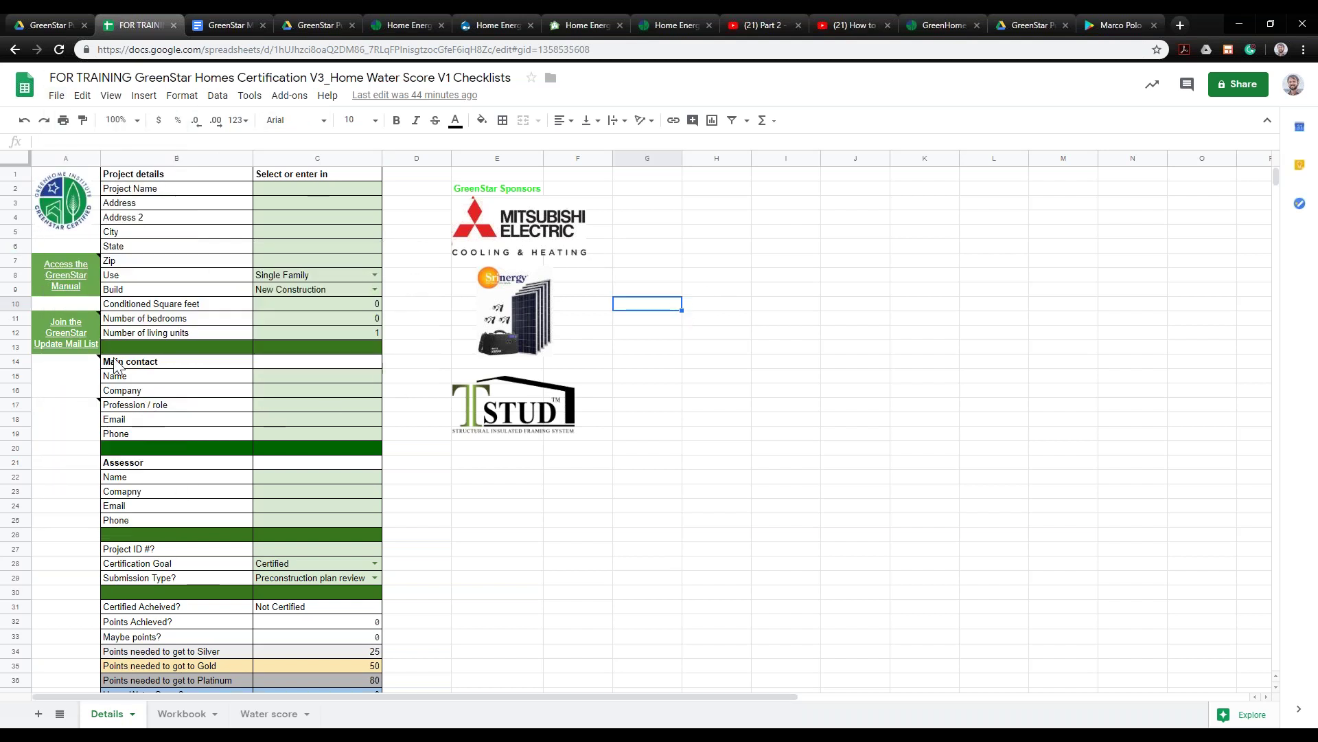
# Inspect the GreenStar manual and mailing list links, the Project Name field and the options for Use
pyautogui.moveTo(54, 294)
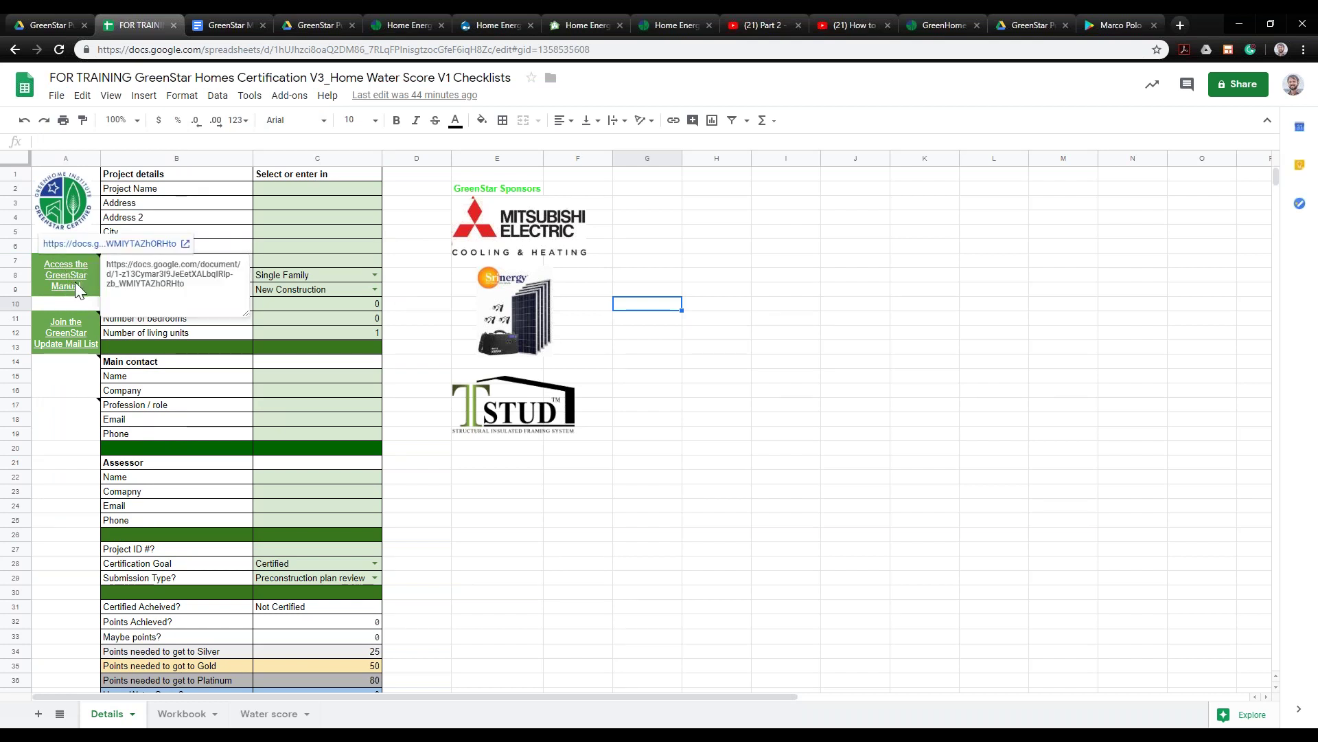
pyautogui.moveTo(67, 339)
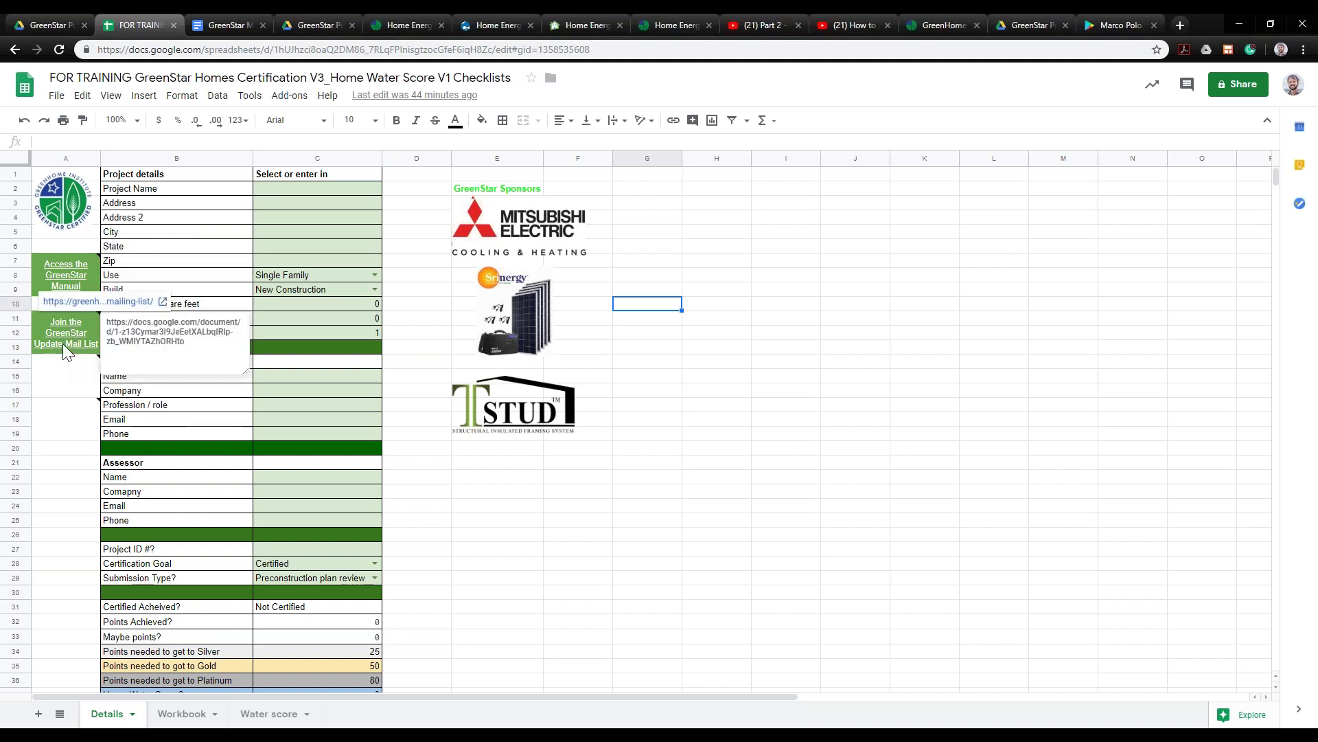
pyautogui.click(258, 185)
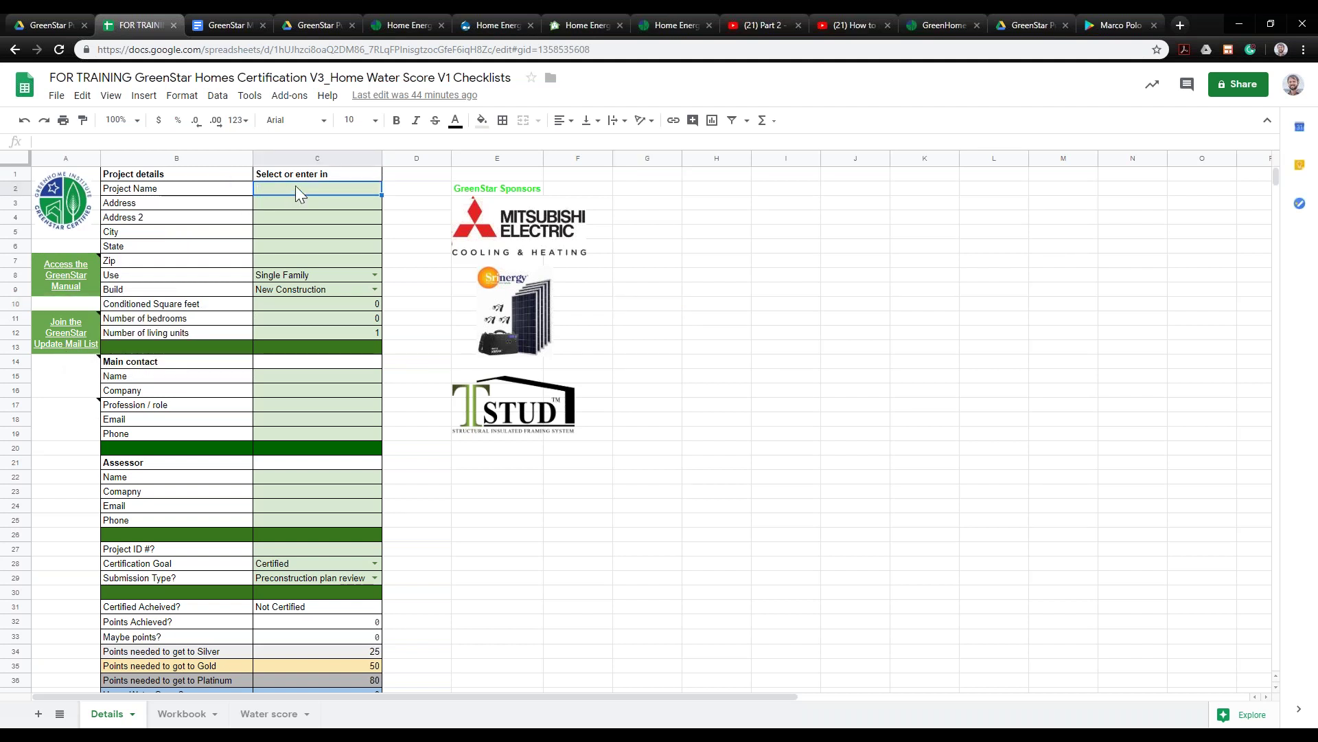
pyautogui.doubleClick(345, 192)
pyautogui.click(338, 273)
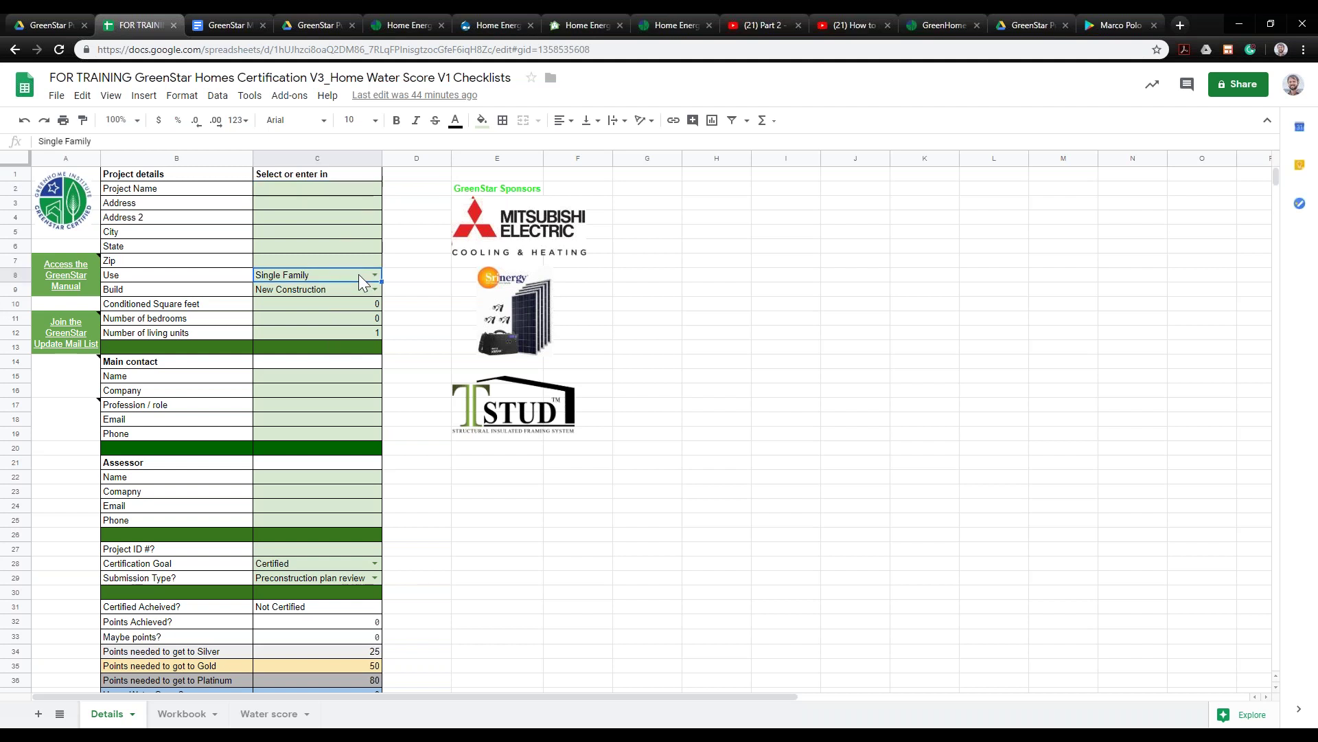
pyautogui.doubleClick(369, 278)
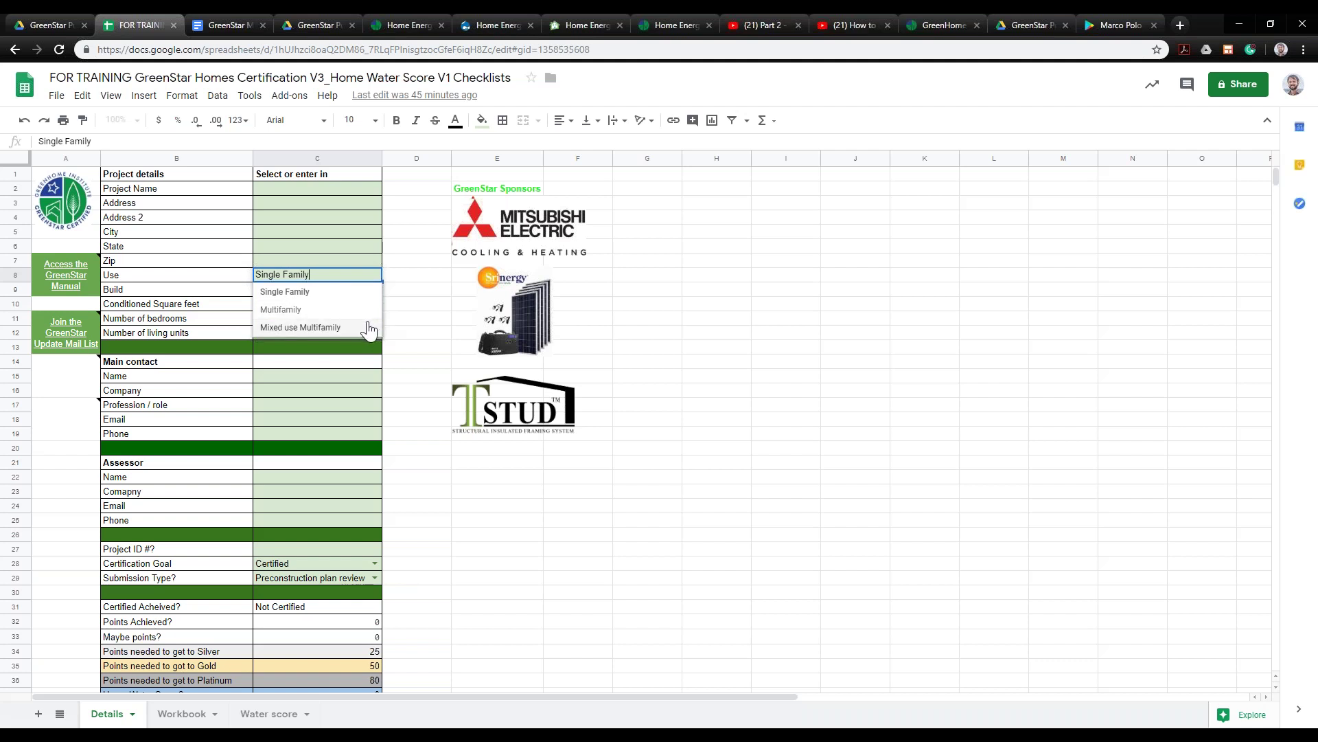
pyautogui.click(416, 290)
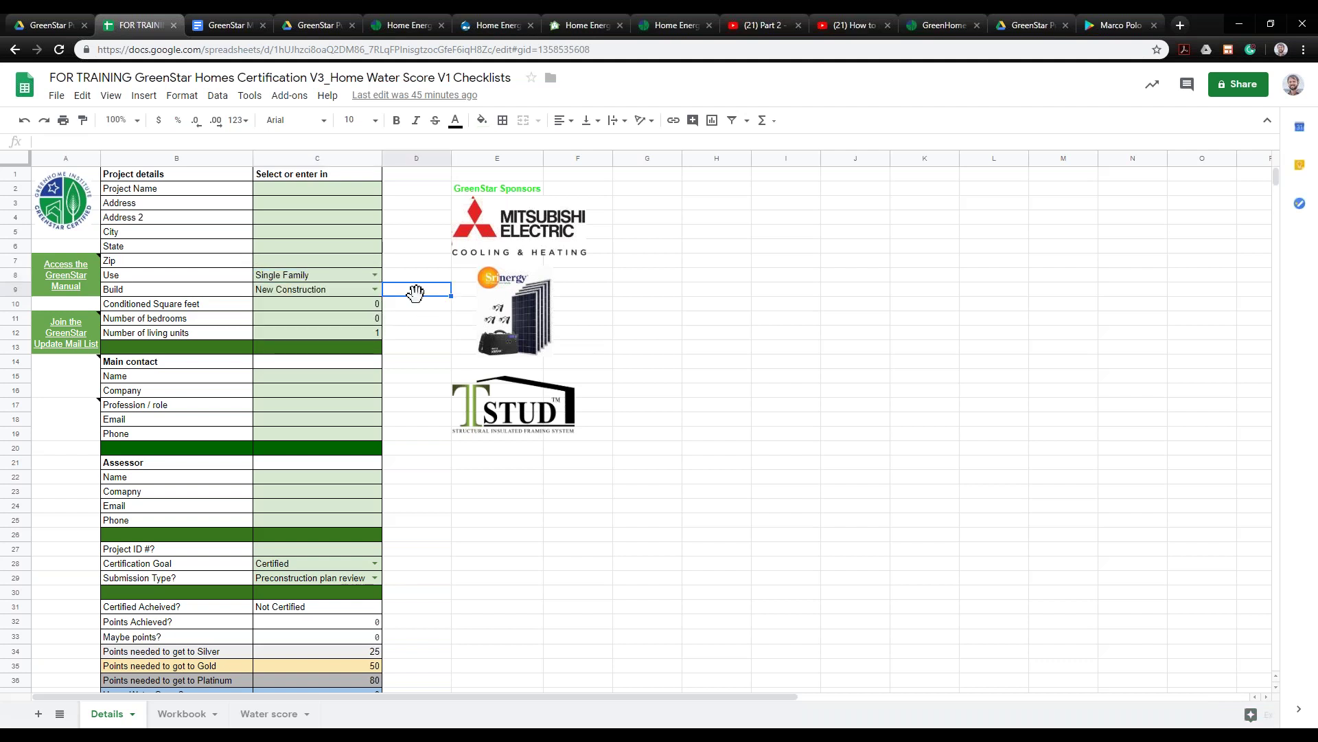
# Try Live or operate as the Build type in the project details, and finally set it to Remodel
pyautogui.click(375, 291)
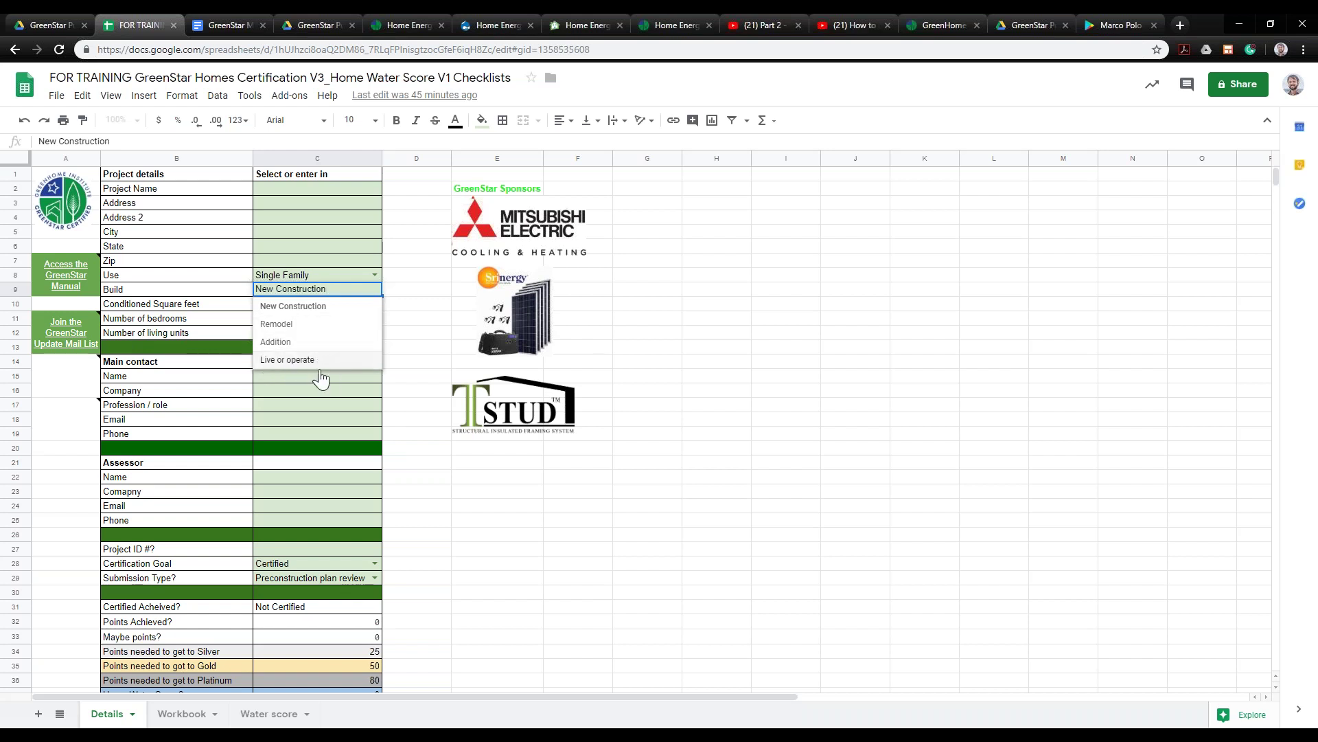
pyautogui.click(302, 359)
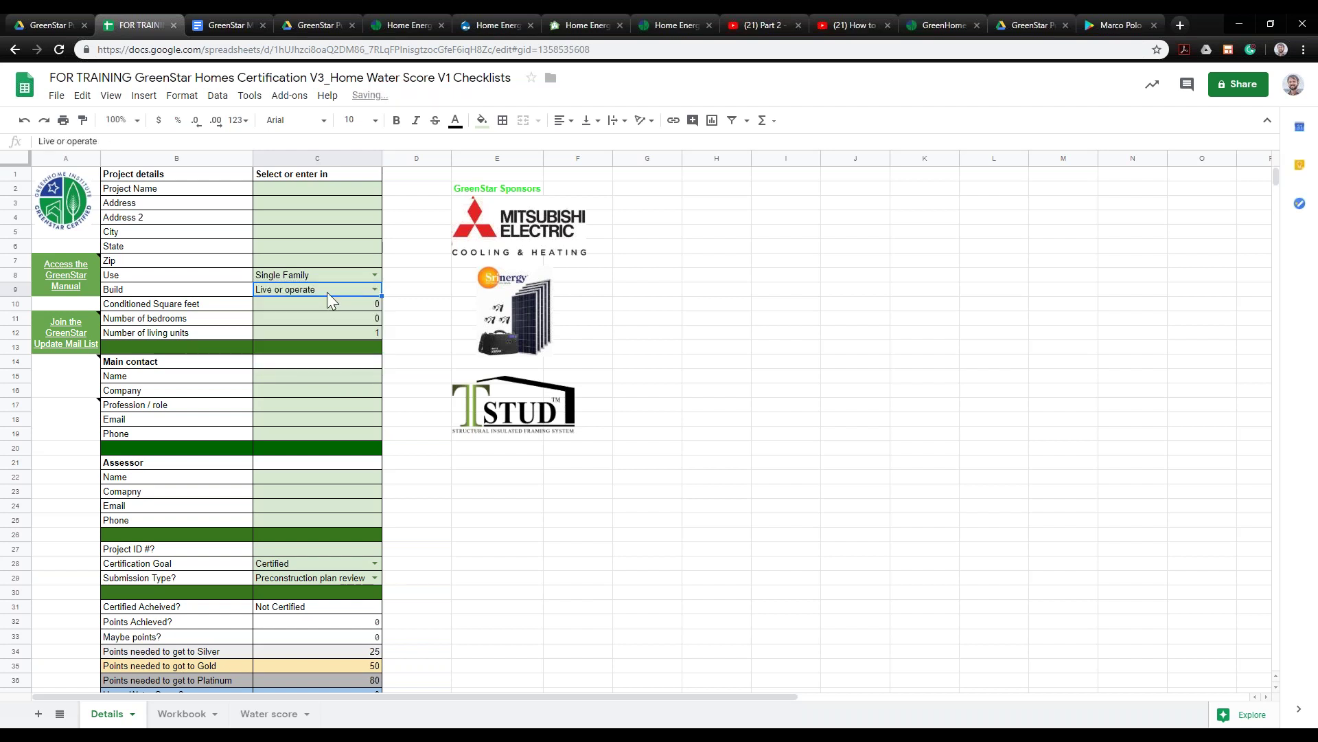
pyautogui.click(374, 291)
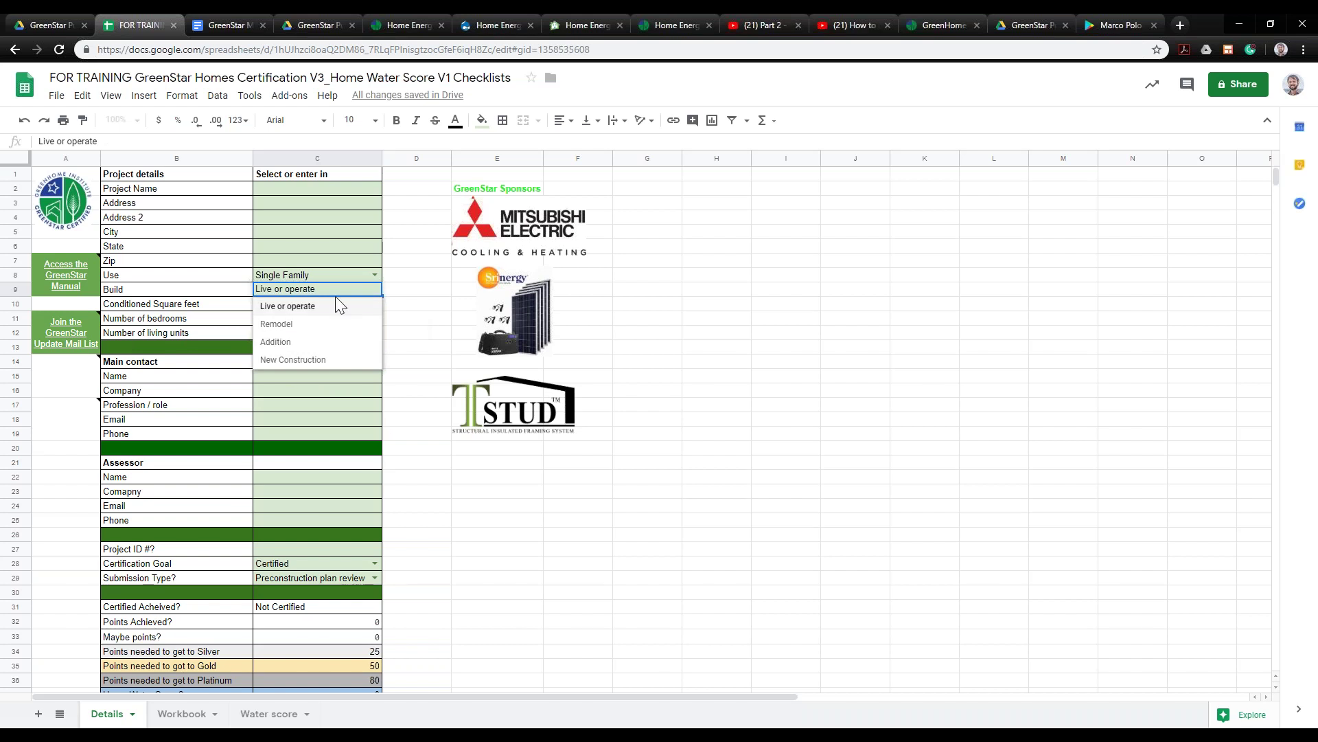
pyautogui.click(320, 325)
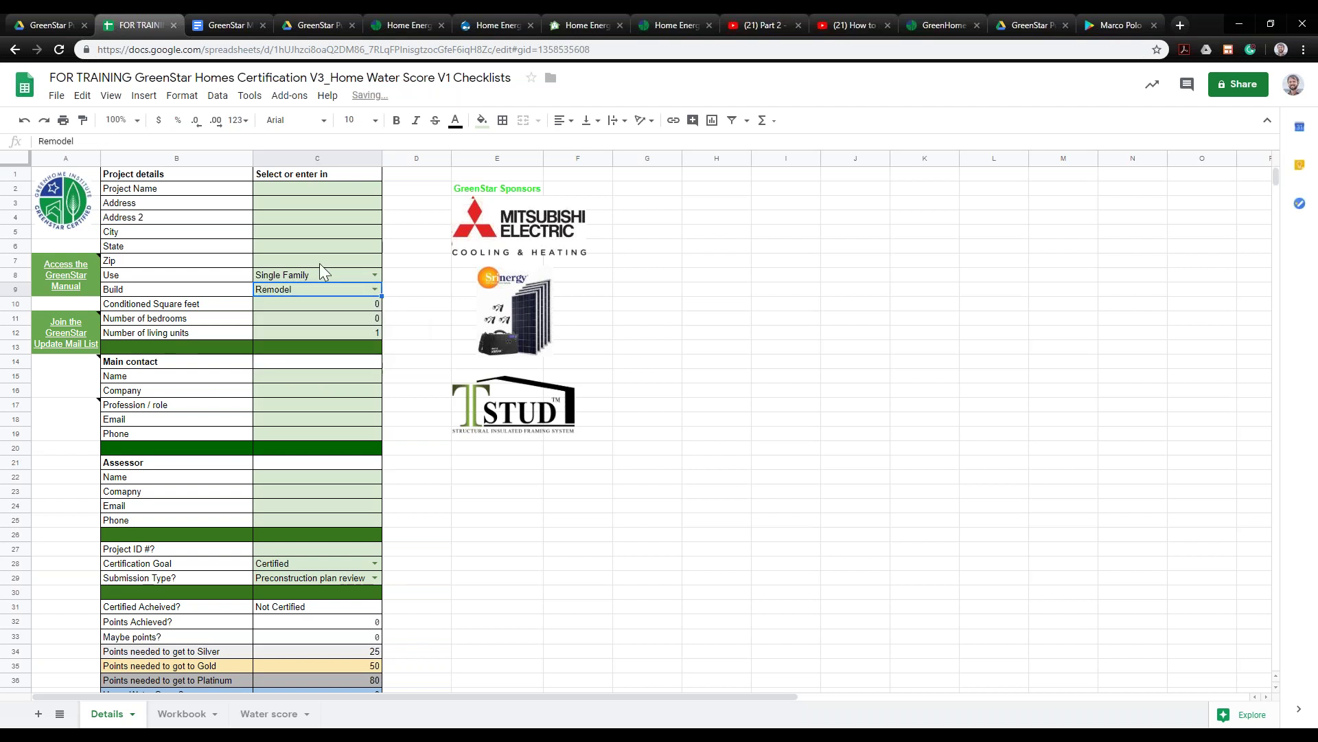
# Set the conditioned square feet to 2000 and the number of bedrooms to 4
pyautogui.click(352, 306)
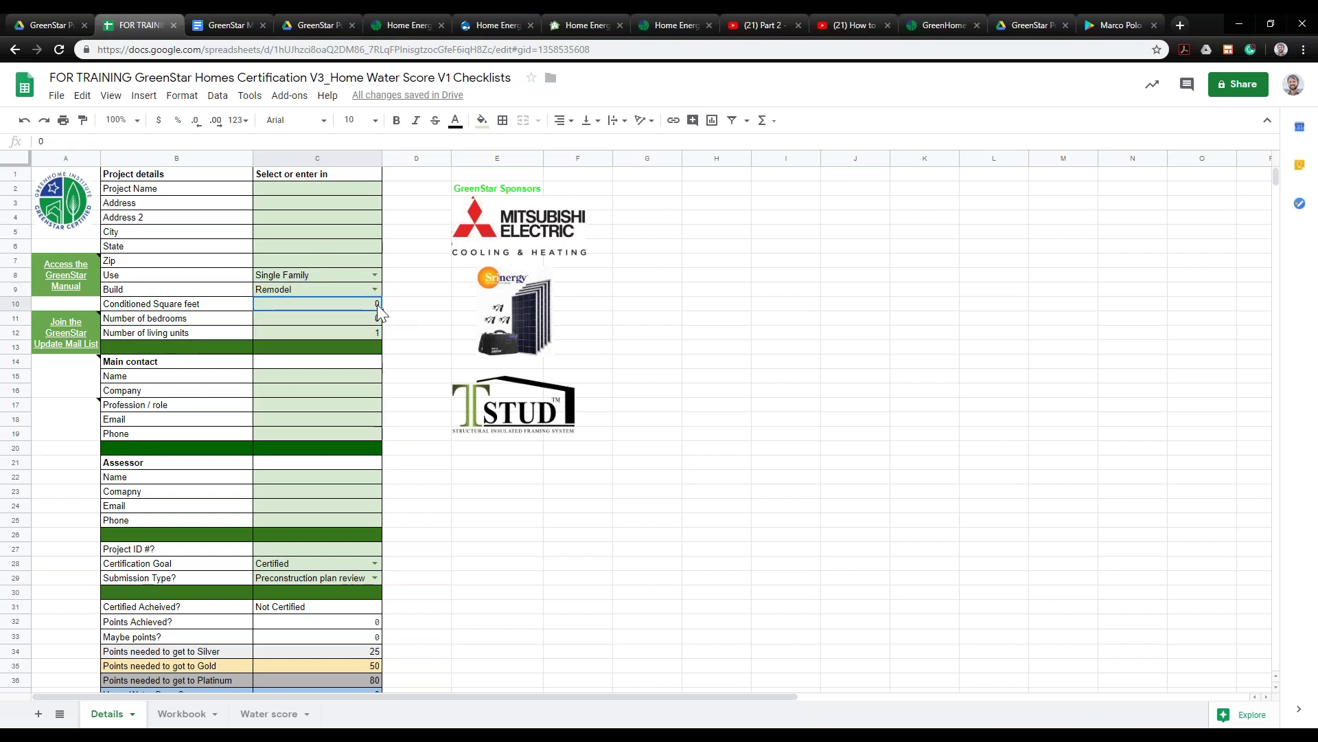
pyautogui.write('2000')
pyautogui.press('Return')
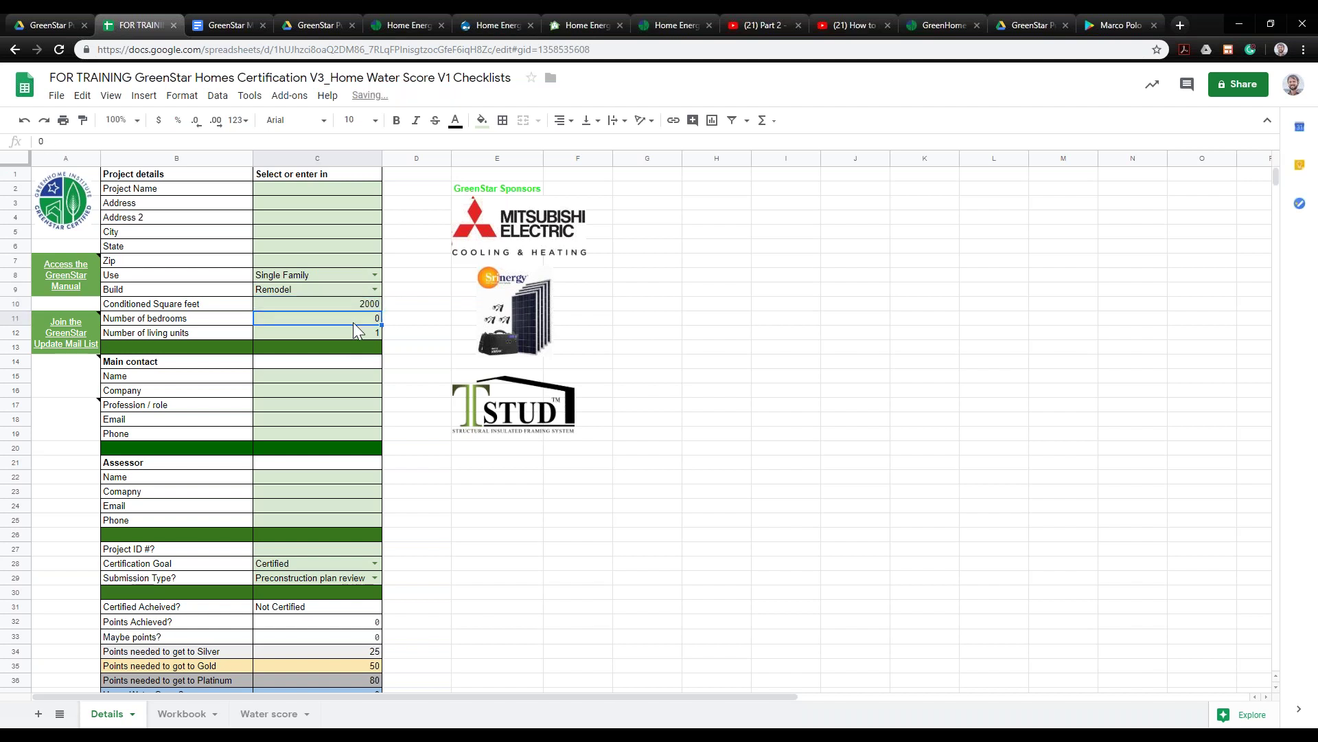
pyautogui.write('4')
pyautogui.click(420, 305)
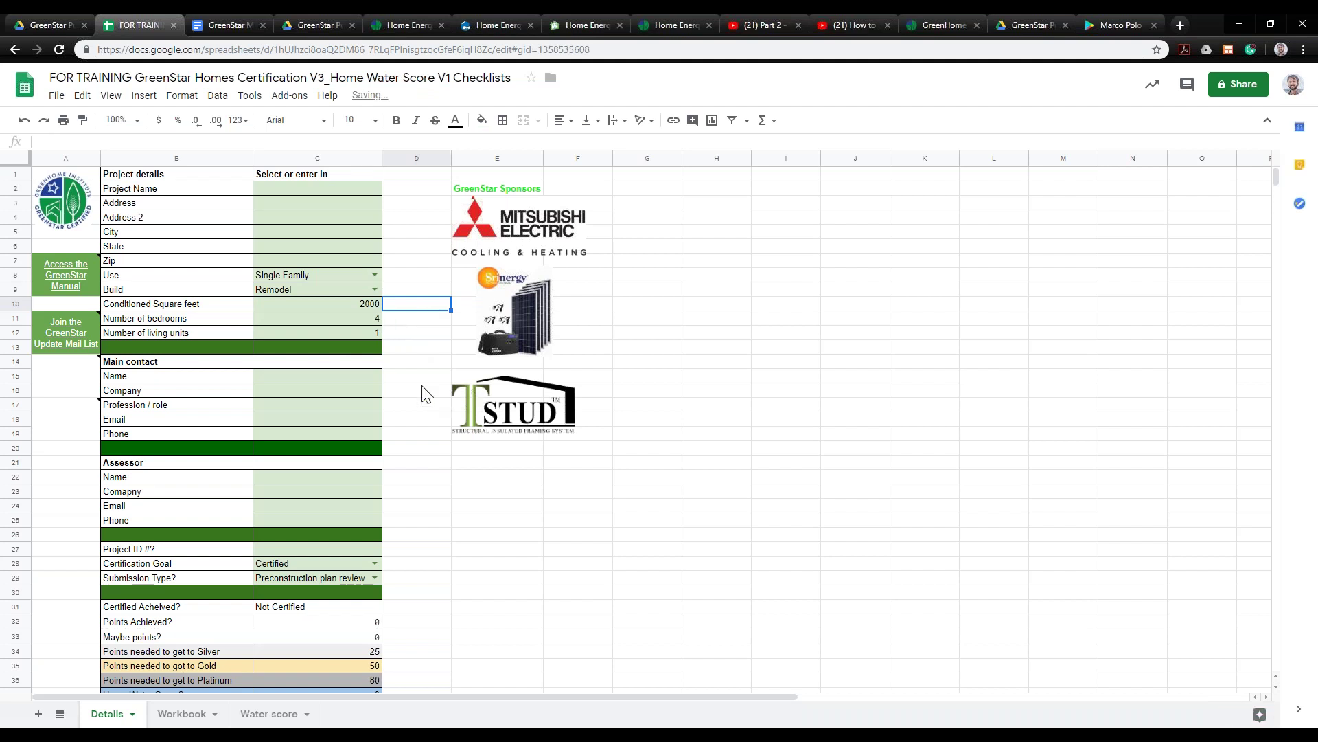
# Examine the entry fields of the Main contact and Assessor sections on the Details sheet
pyautogui.click(311, 372)
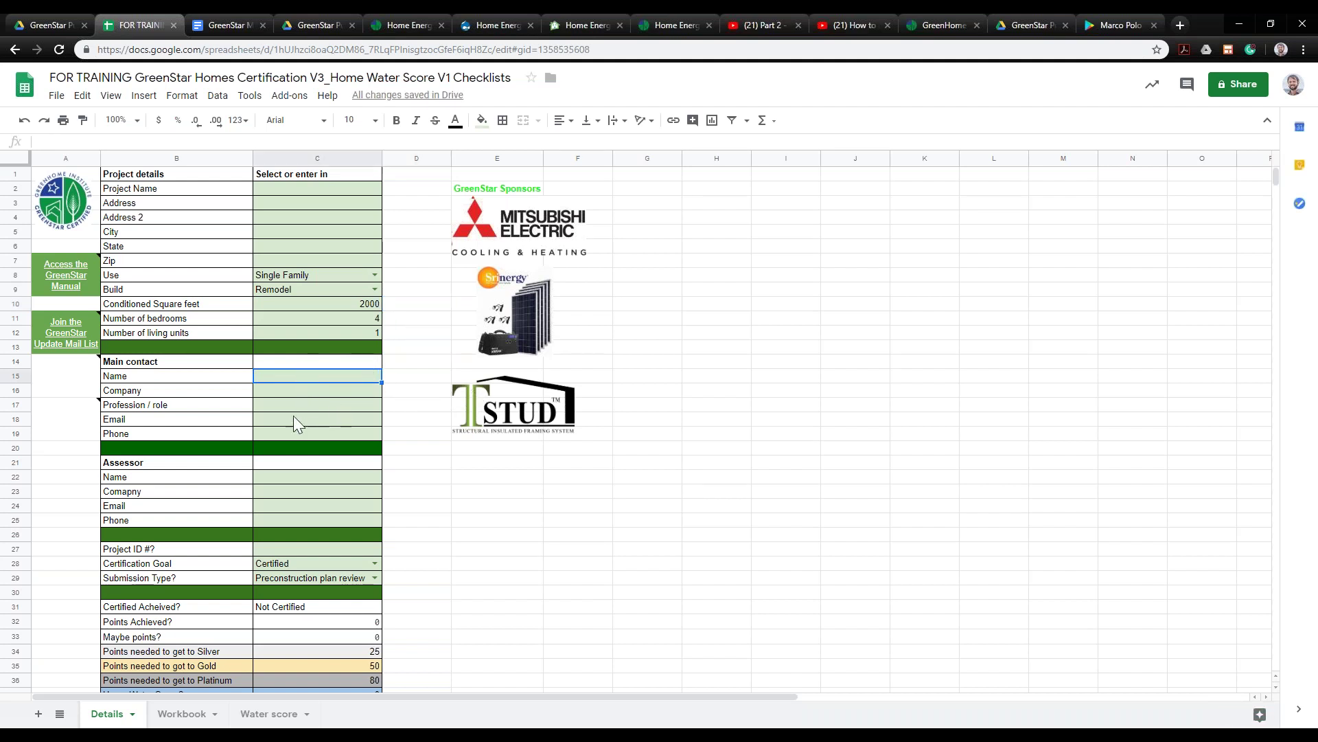
pyautogui.click(407, 390)
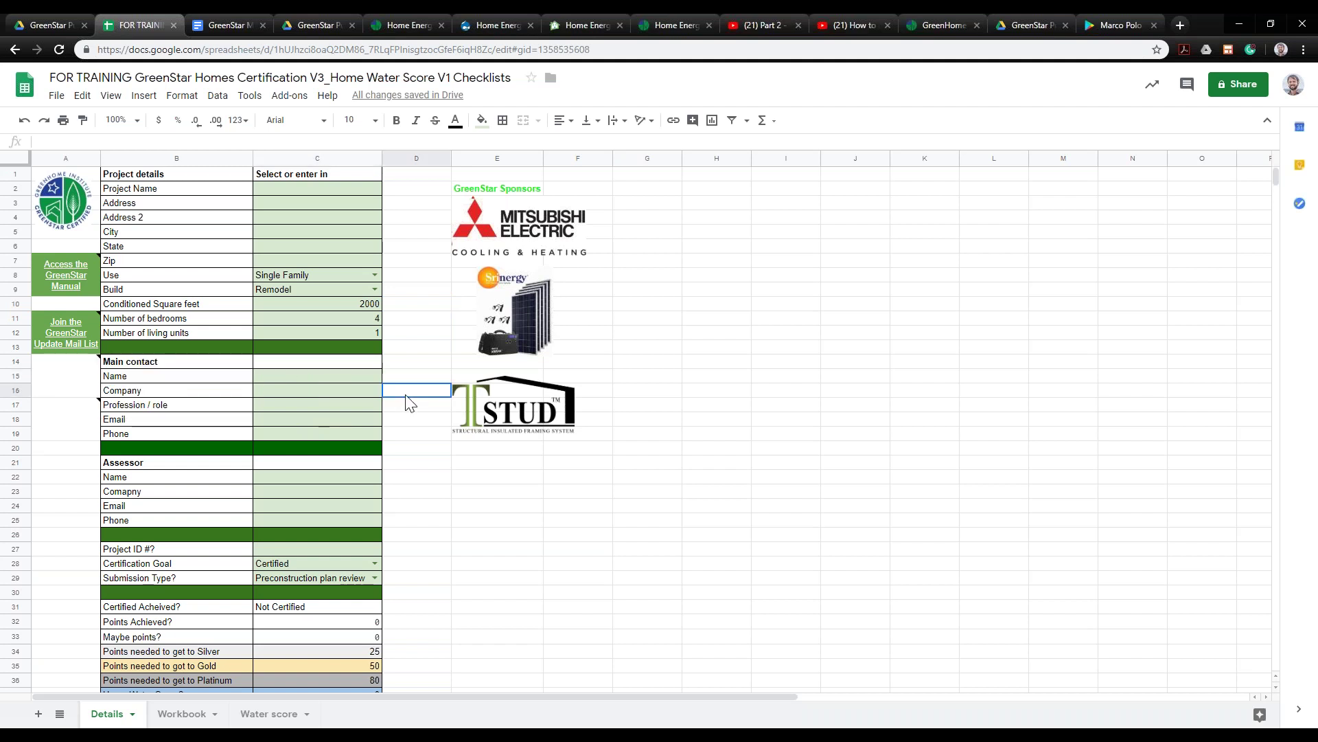
pyautogui.scroll(-2, 405, 388)
pyautogui.click(343, 410)
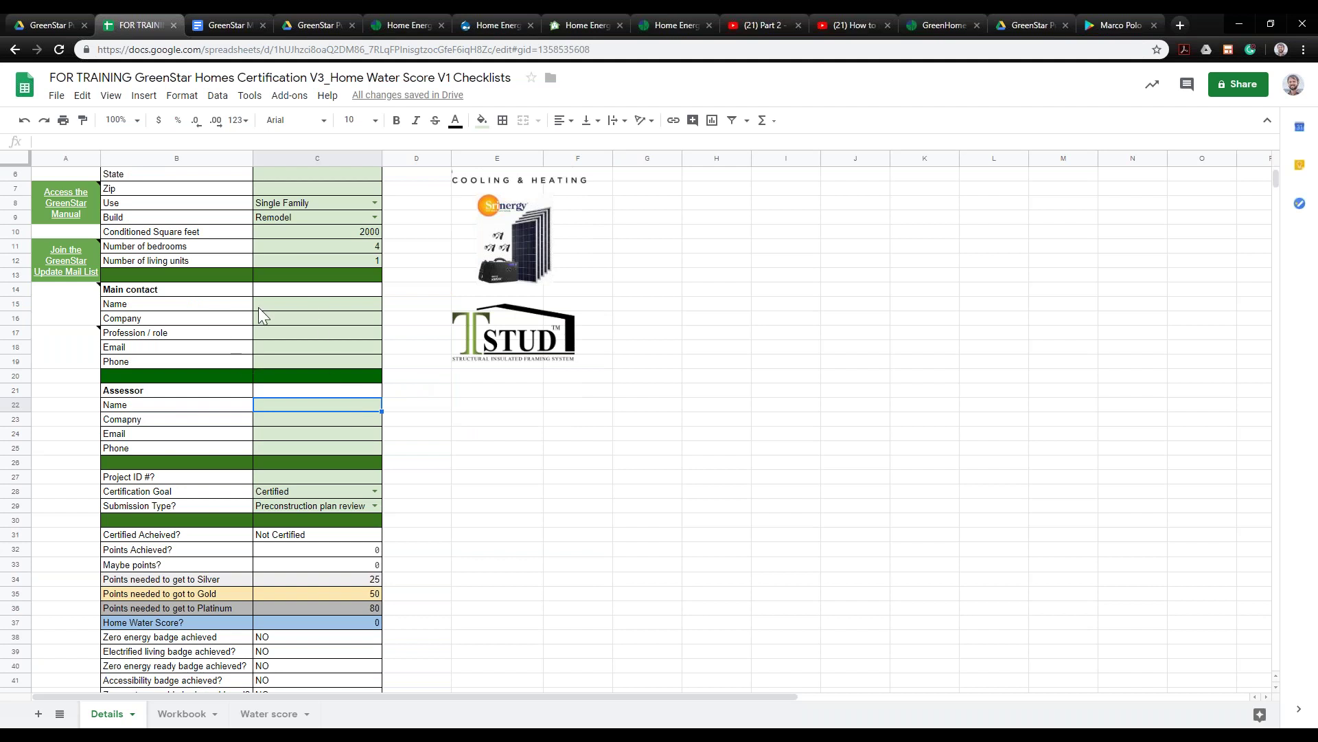
pyautogui.moveTo(307, 304); pyautogui.dragTo(318, 357)
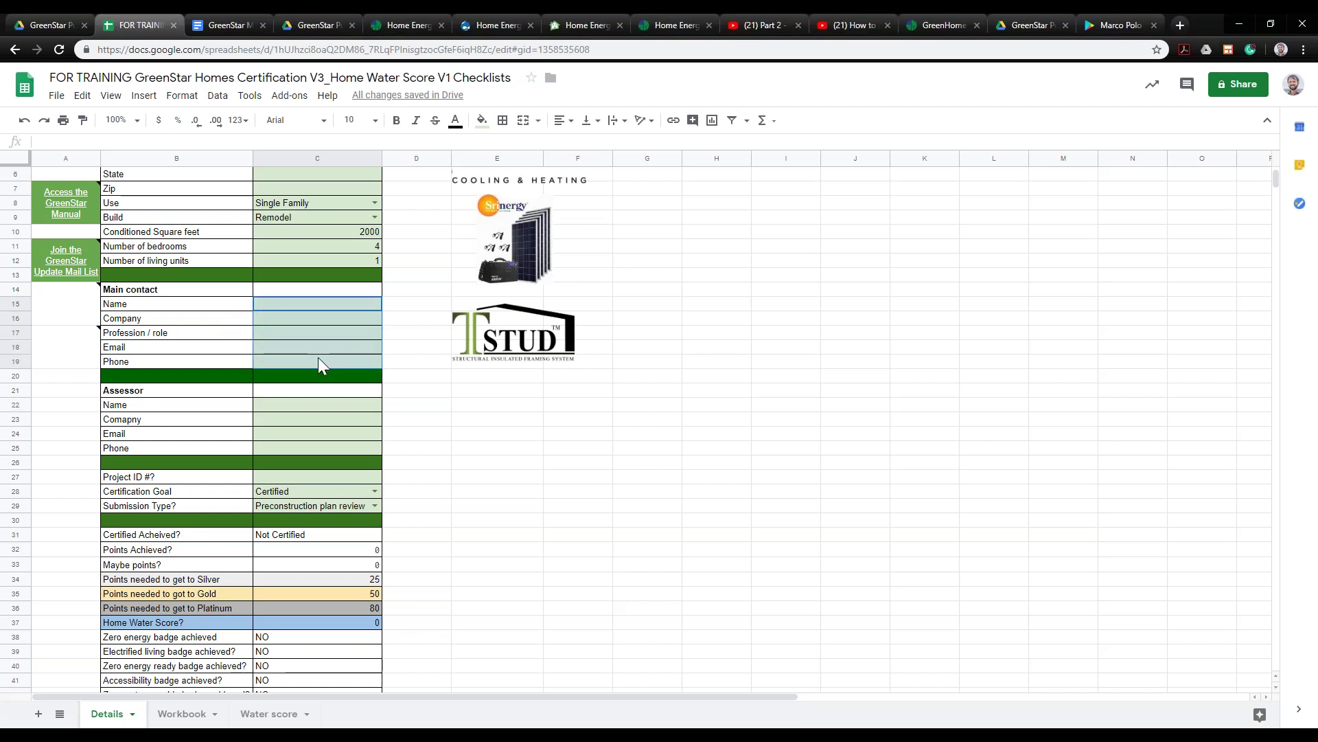
pyautogui.click(340, 306)
pyautogui.click(344, 330)
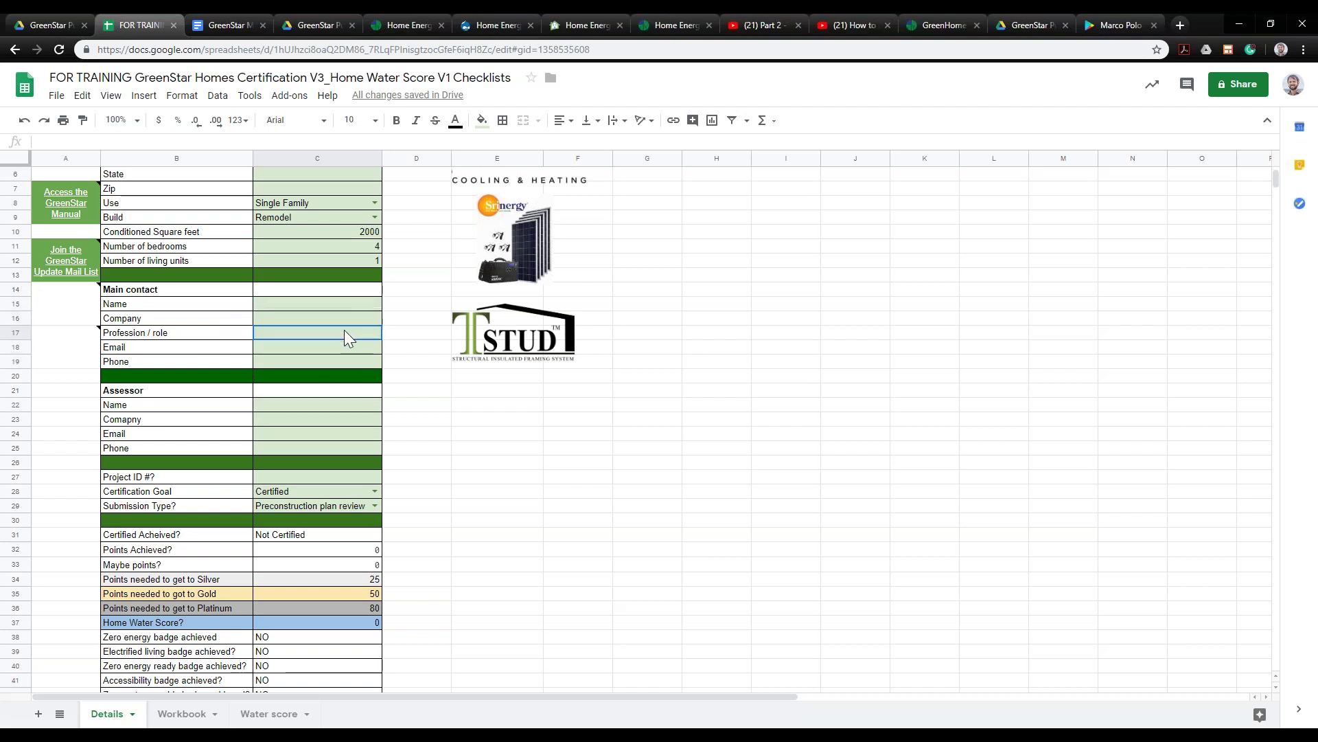
pyautogui.moveTo(343, 306); pyautogui.dragTo(344, 361)
pyautogui.scroll(-2, 344, 300)
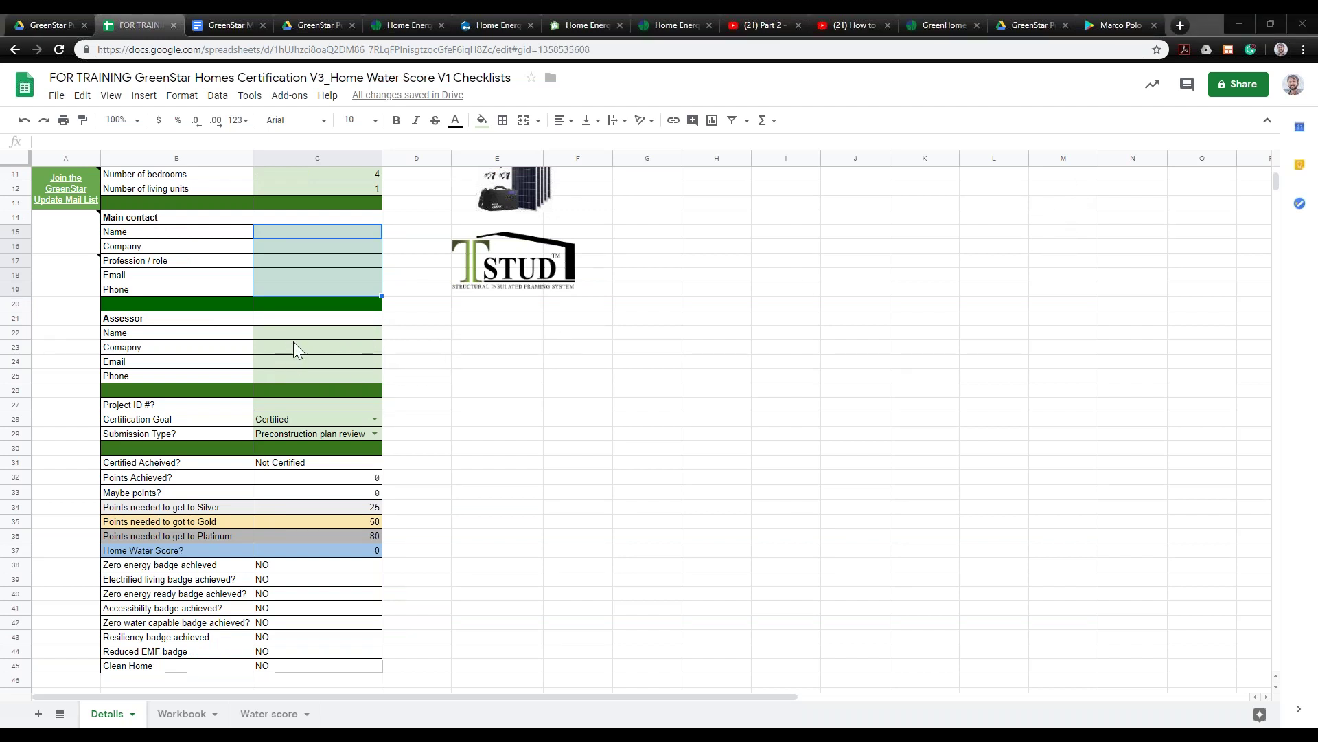
pyautogui.moveTo(300, 335); pyautogui.dragTo(336, 356)
pyautogui.scroll(-1, 383, 380)
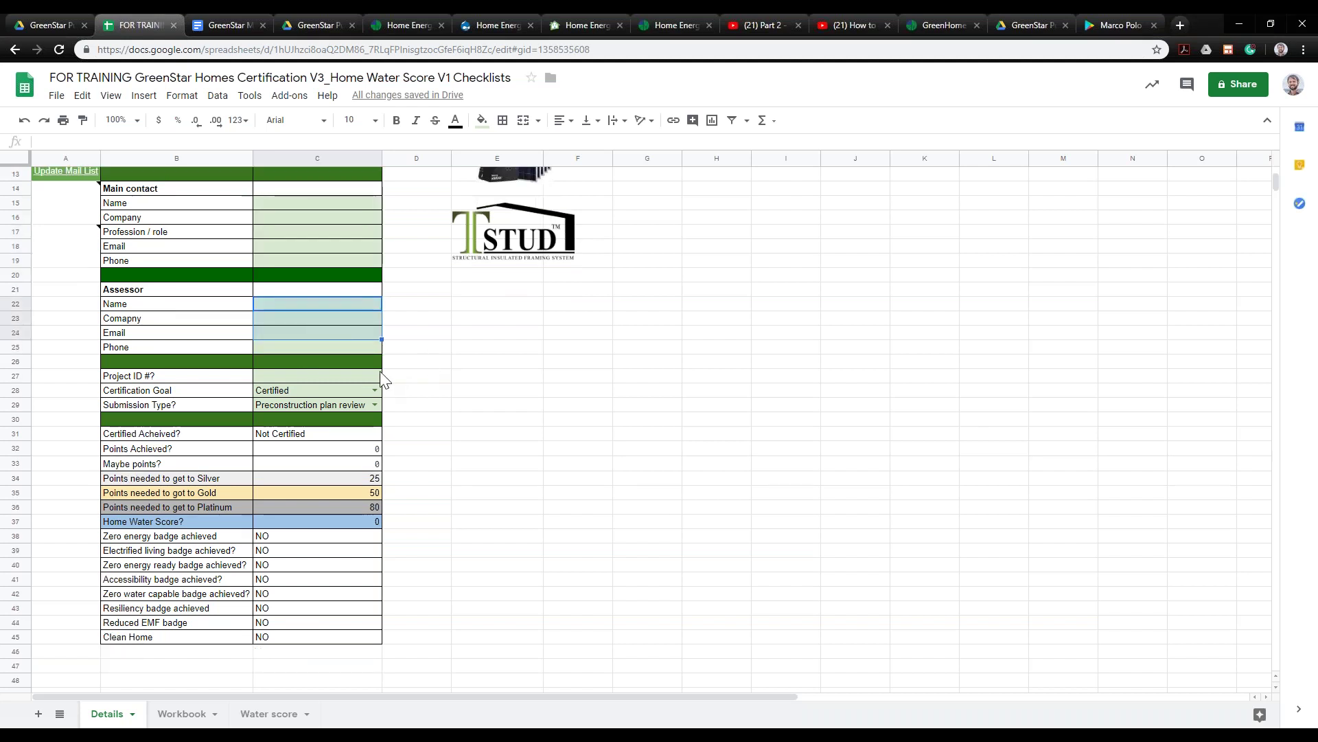
# Inspect the Project ID field and the available Certification Goal levels, leaving both entries as they are
pyautogui.click(331, 380)
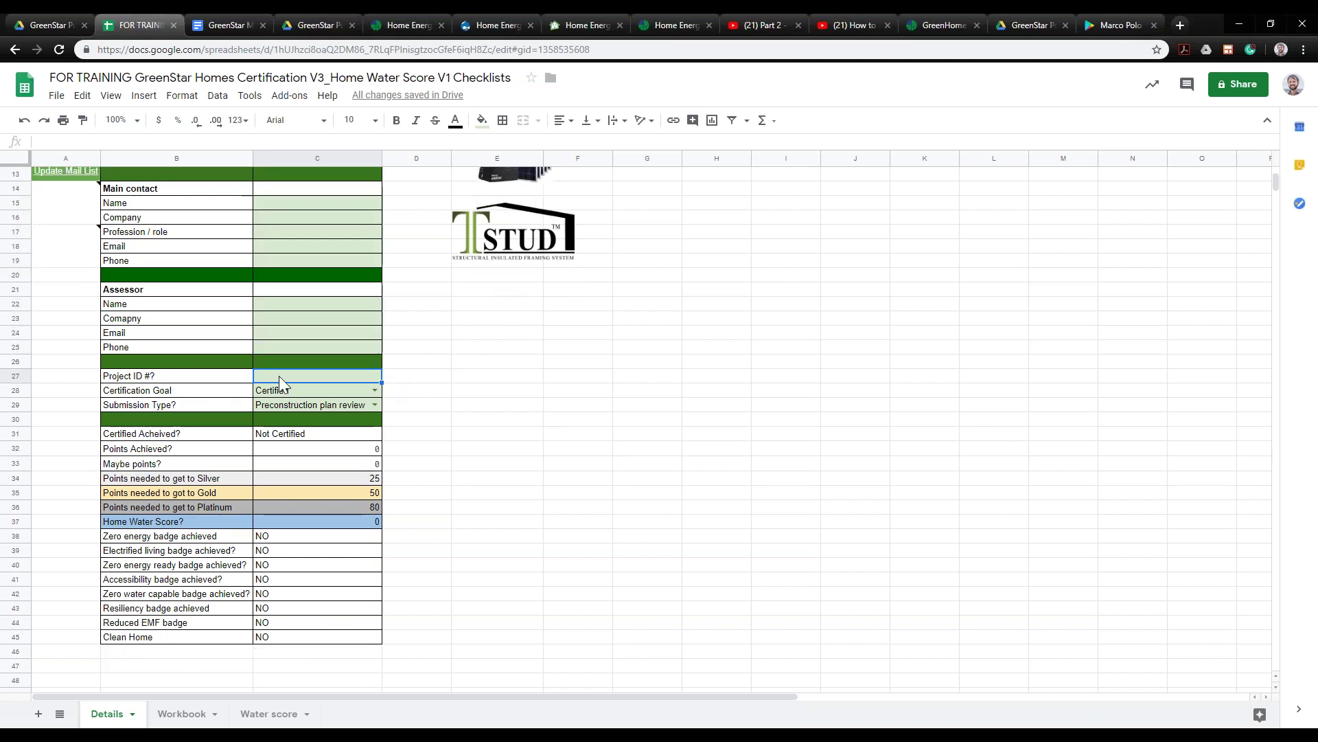
pyautogui.click(176, 379)
pyautogui.click(323, 380)
pyautogui.press('Return')
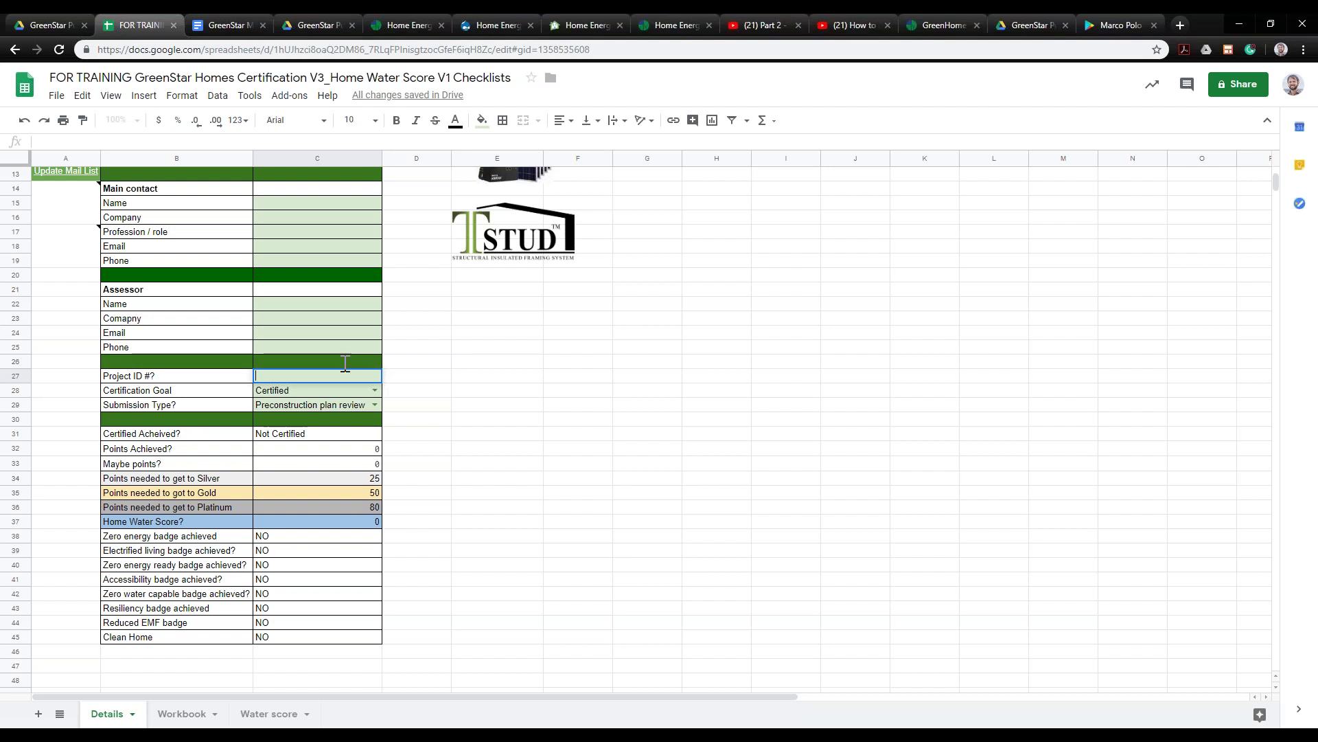
pyautogui.press('Escape')
pyautogui.click(317, 392)
pyautogui.click(371, 392)
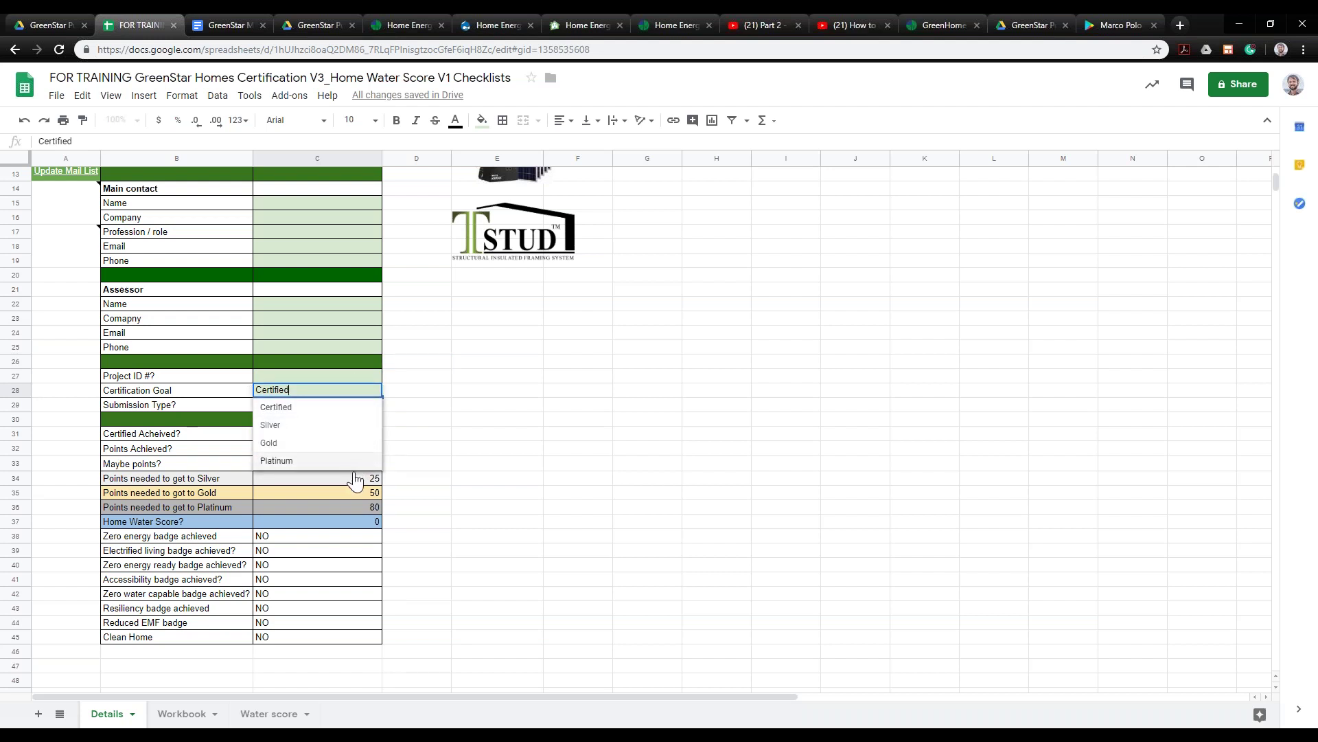
pyautogui.click(427, 406)
# Try Final Submittal and Recertification as the Submission Type, and finally set it to None - Test
pyautogui.click(365, 408)
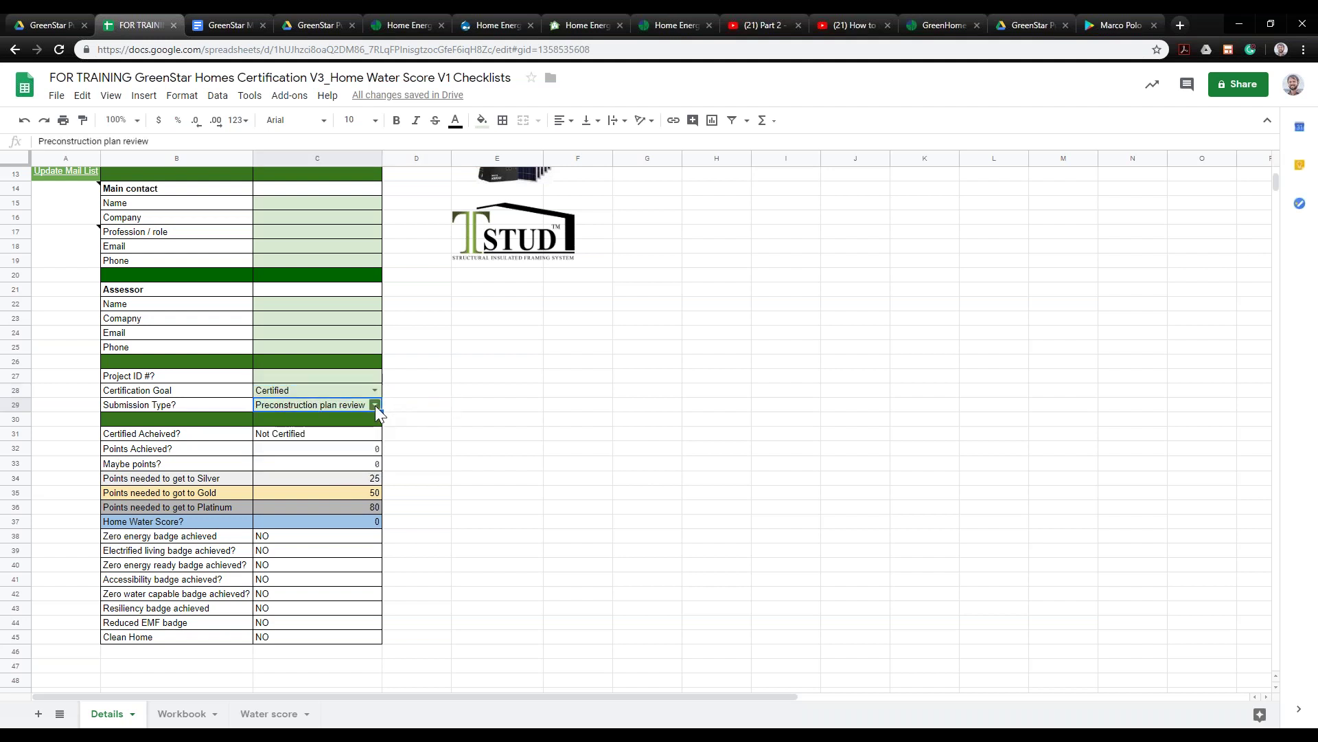
pyautogui.click(375, 405)
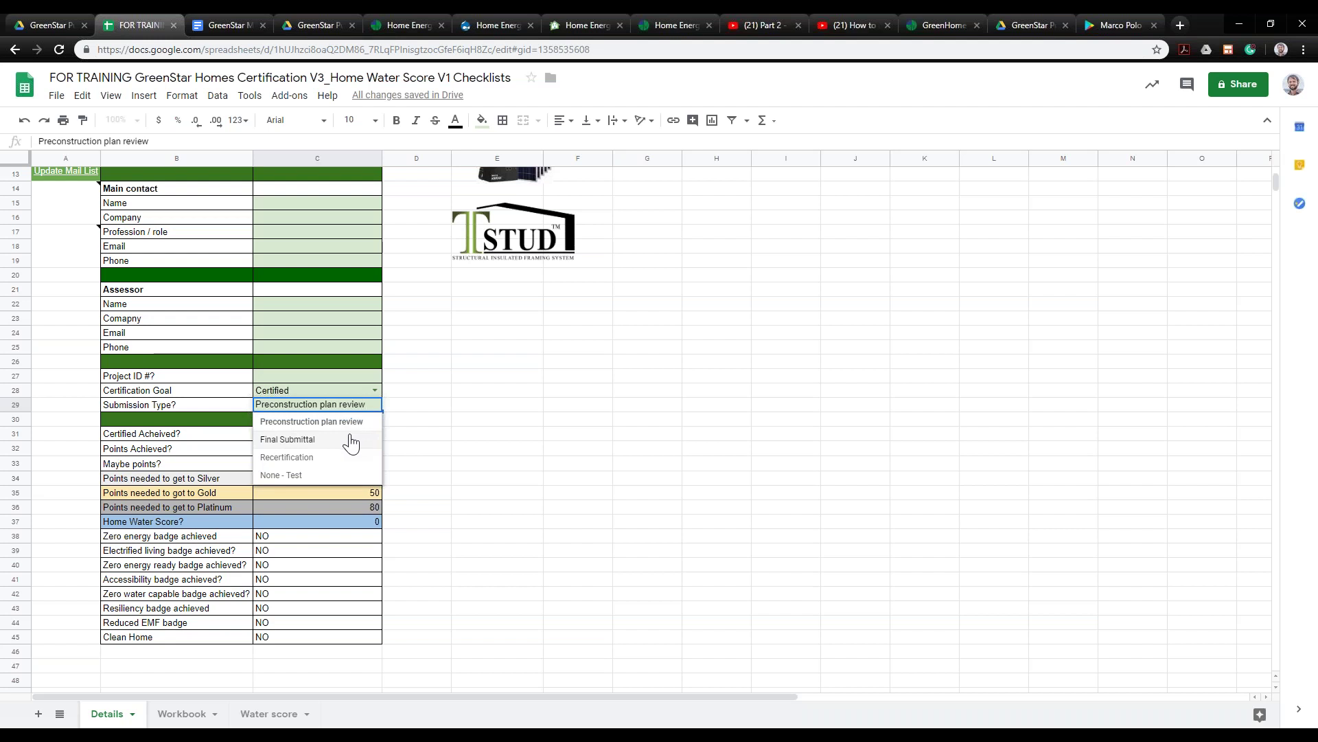
pyautogui.click(352, 442)
pyautogui.click(375, 408)
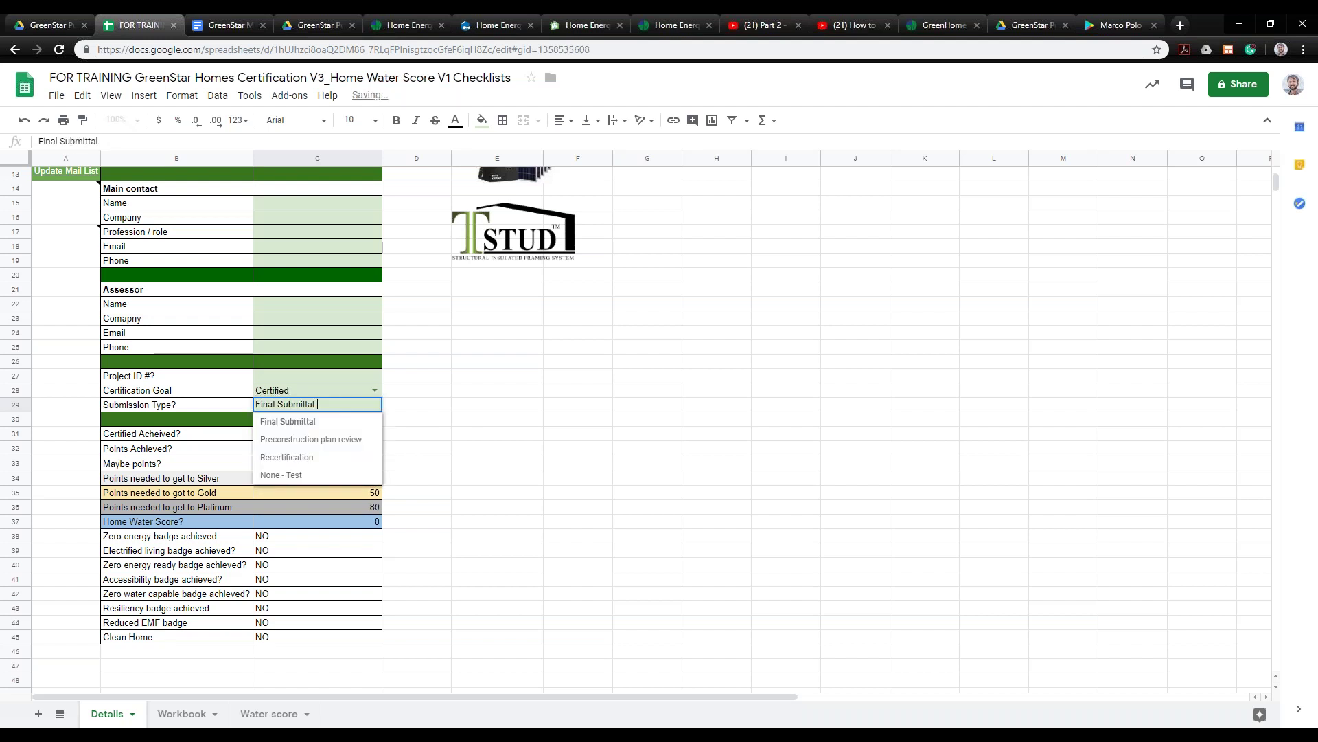
pyautogui.click(350, 456)
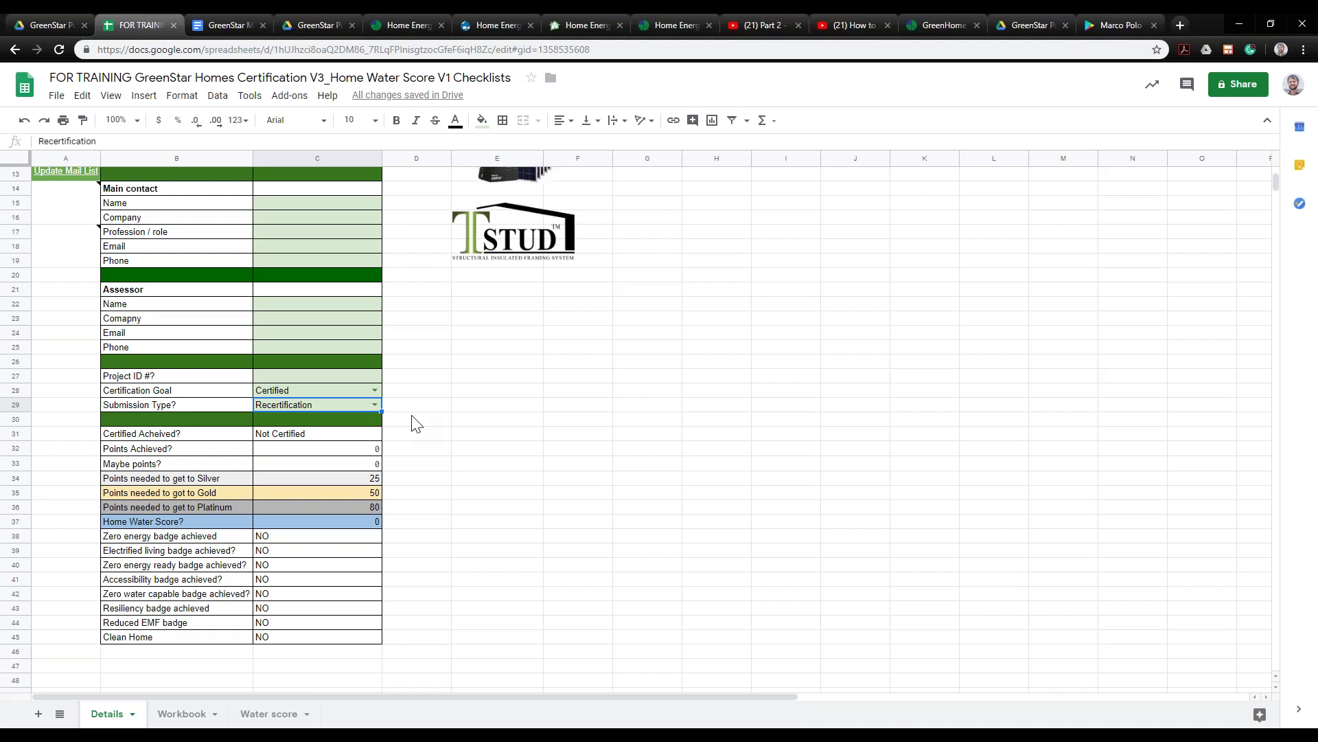
pyautogui.click(374, 404)
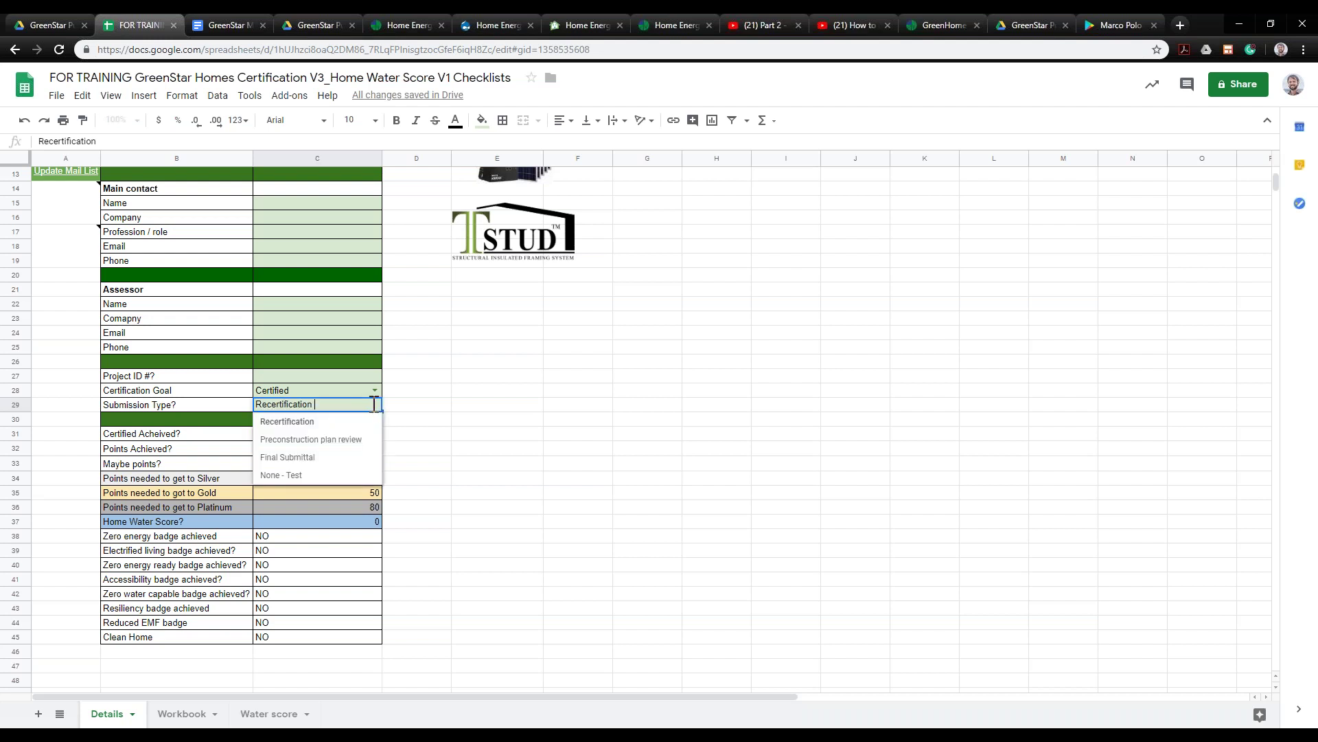
pyautogui.click(336, 475)
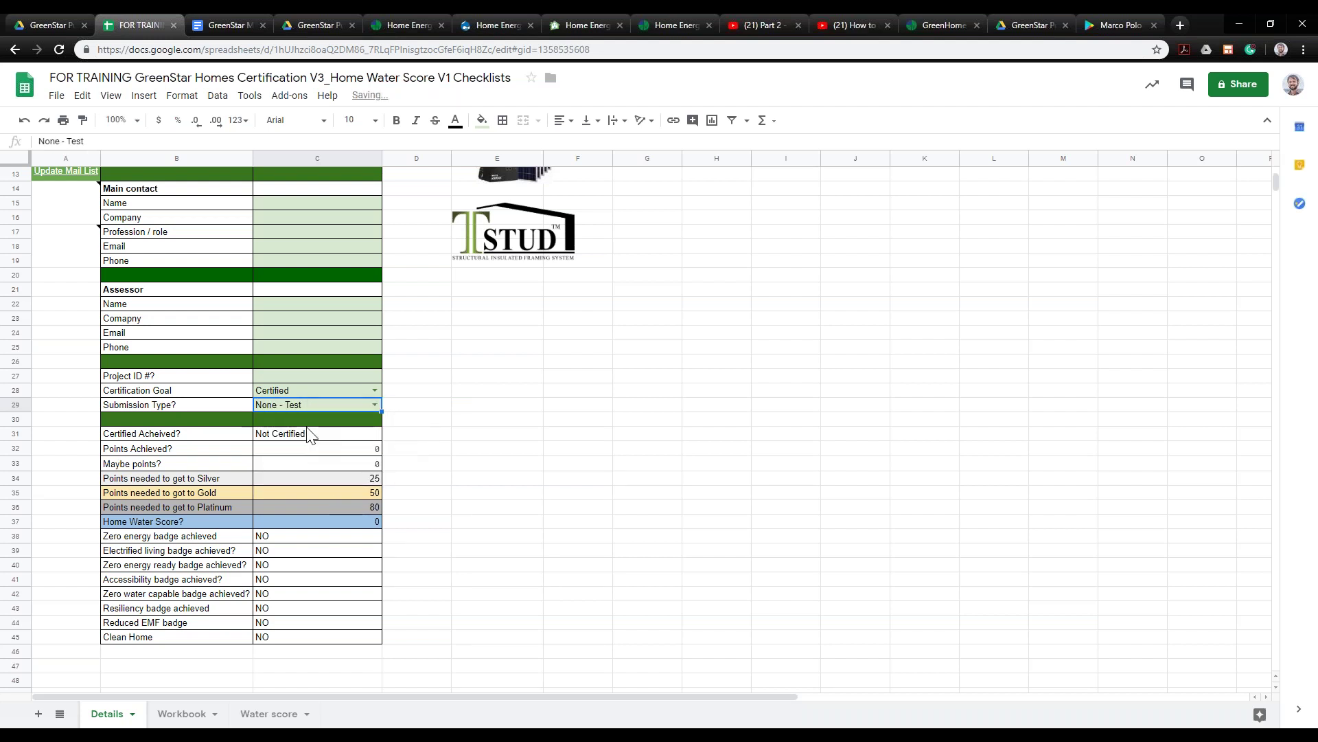
pyautogui.click(427, 351)
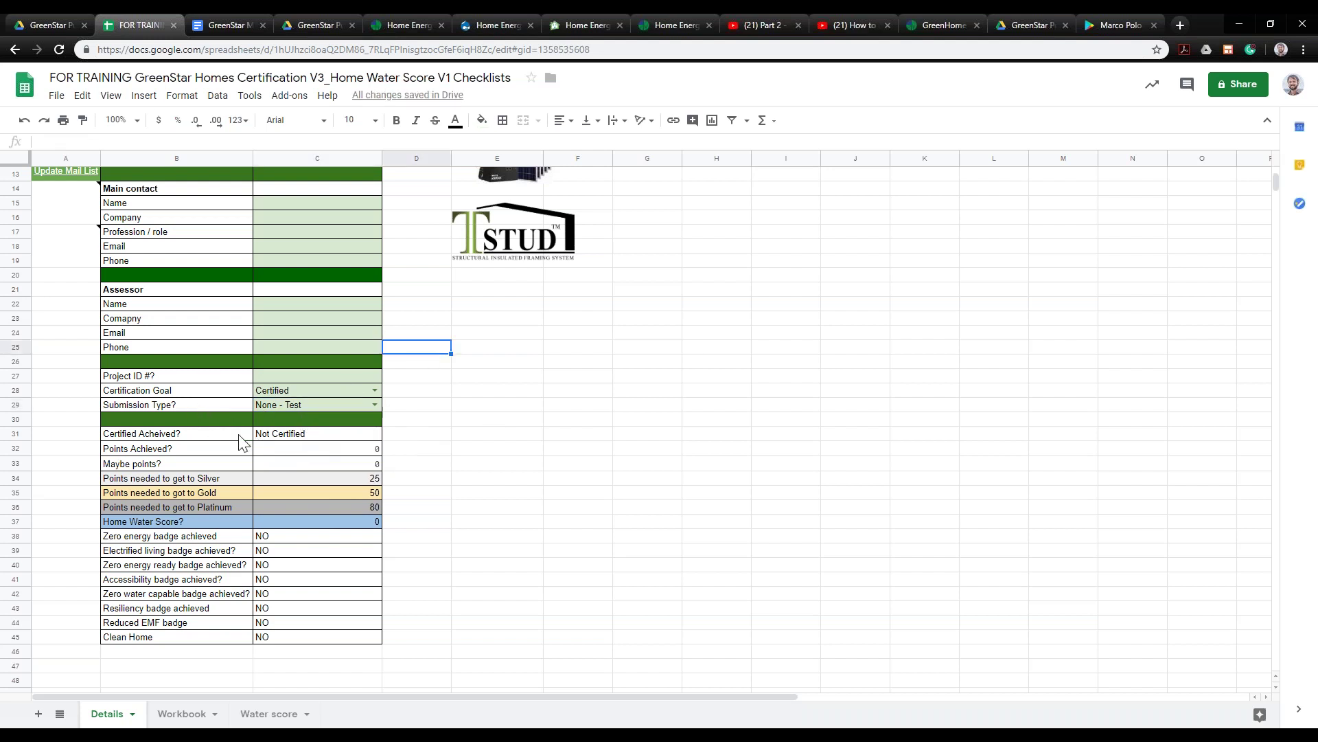
# Set the Submission Type on the Details sheet to Preconstruction plan review
pyautogui.click(374, 404)
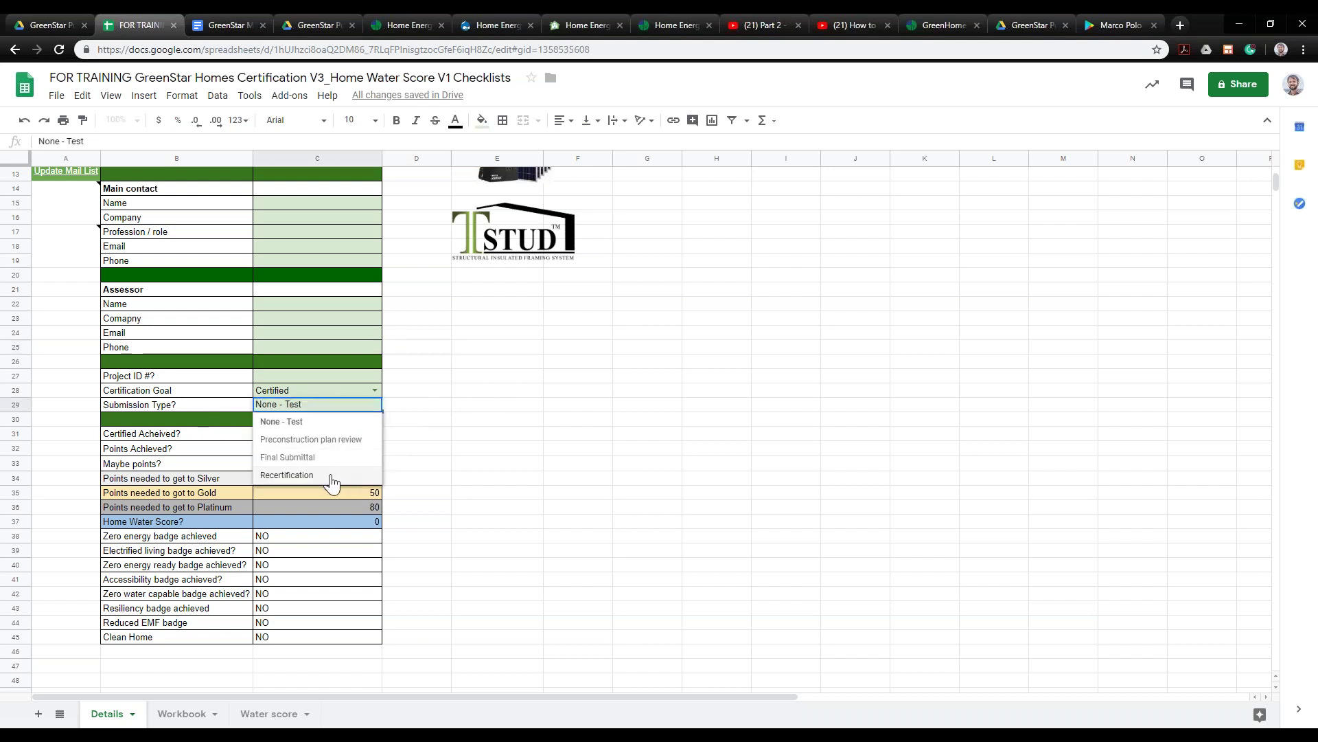
pyautogui.click(323, 439)
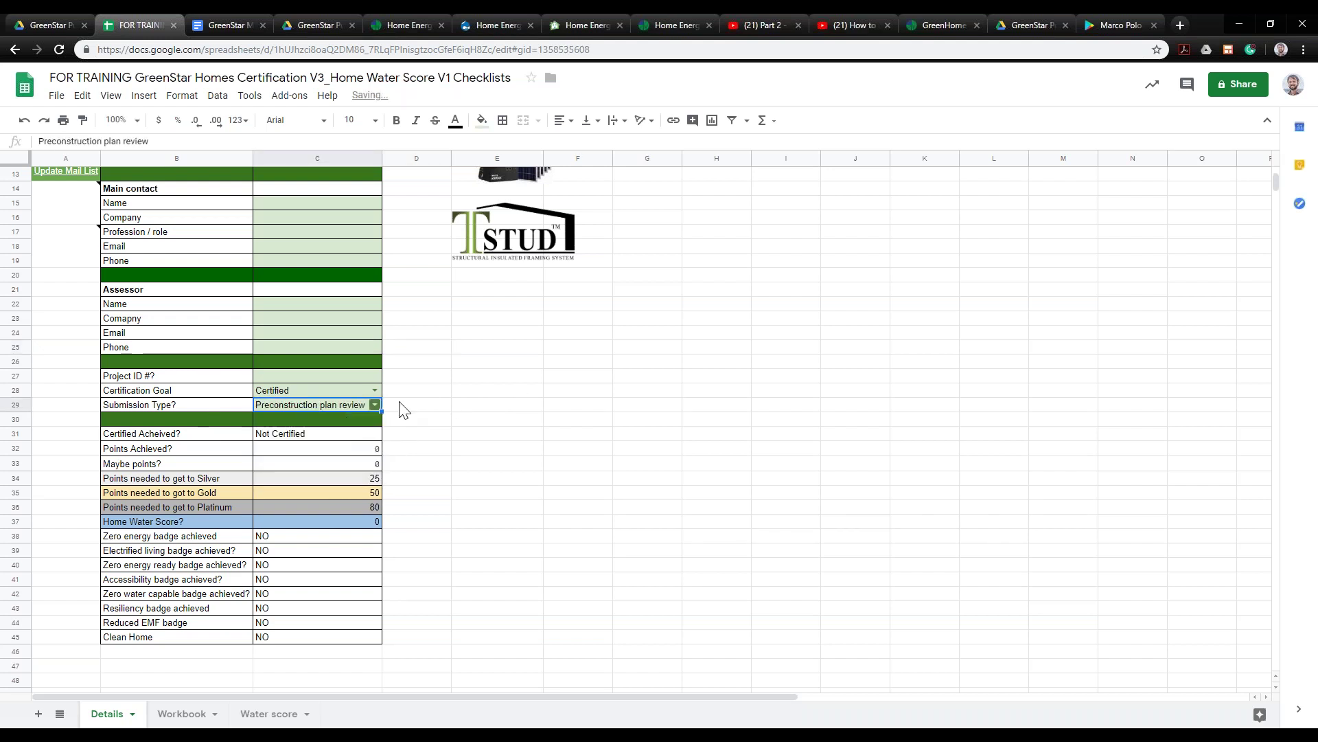
# Examine the certification status, points, Home Water Score and badge rows in the results section of the Details sheet
pyautogui.scroll(-2, 332, 383)
pyautogui.moveTo(331, 362); pyautogui.dragTo(302, 535)
pyautogui.click(68, 409)
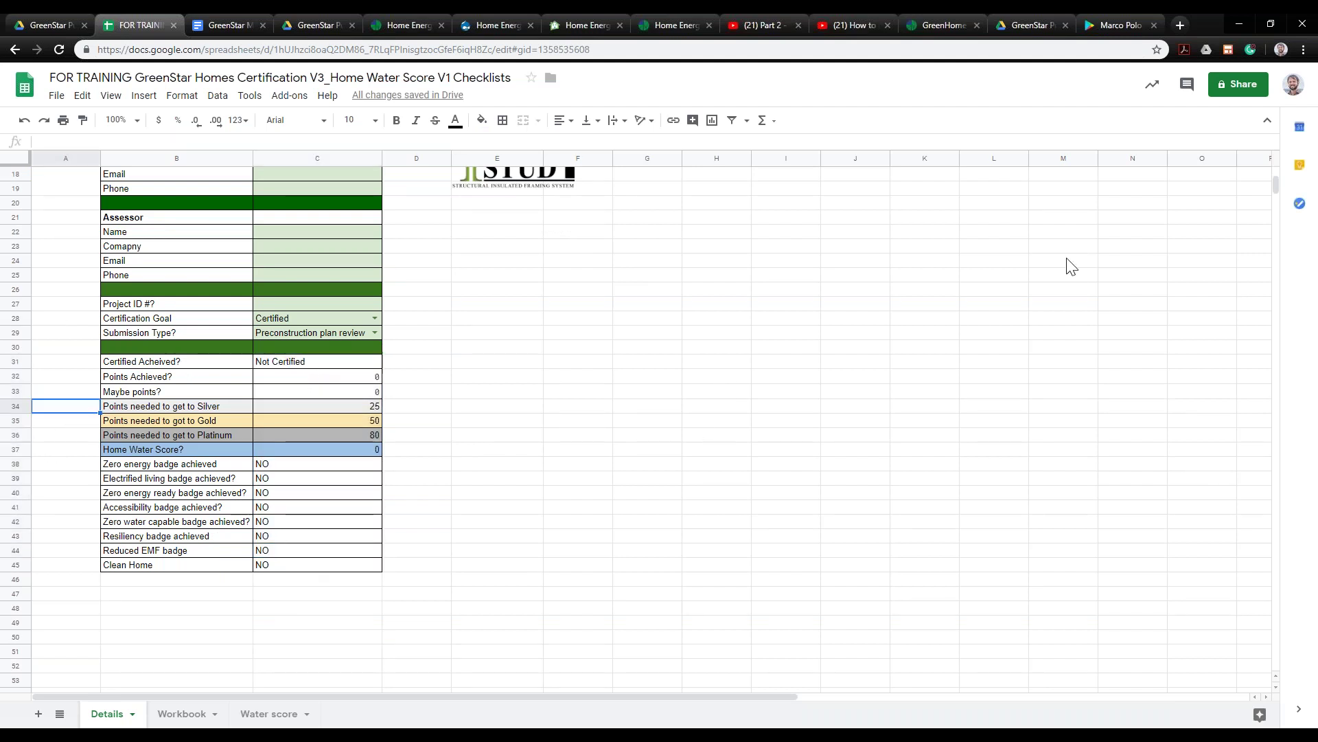
pyautogui.scroll(3, 285, 370)
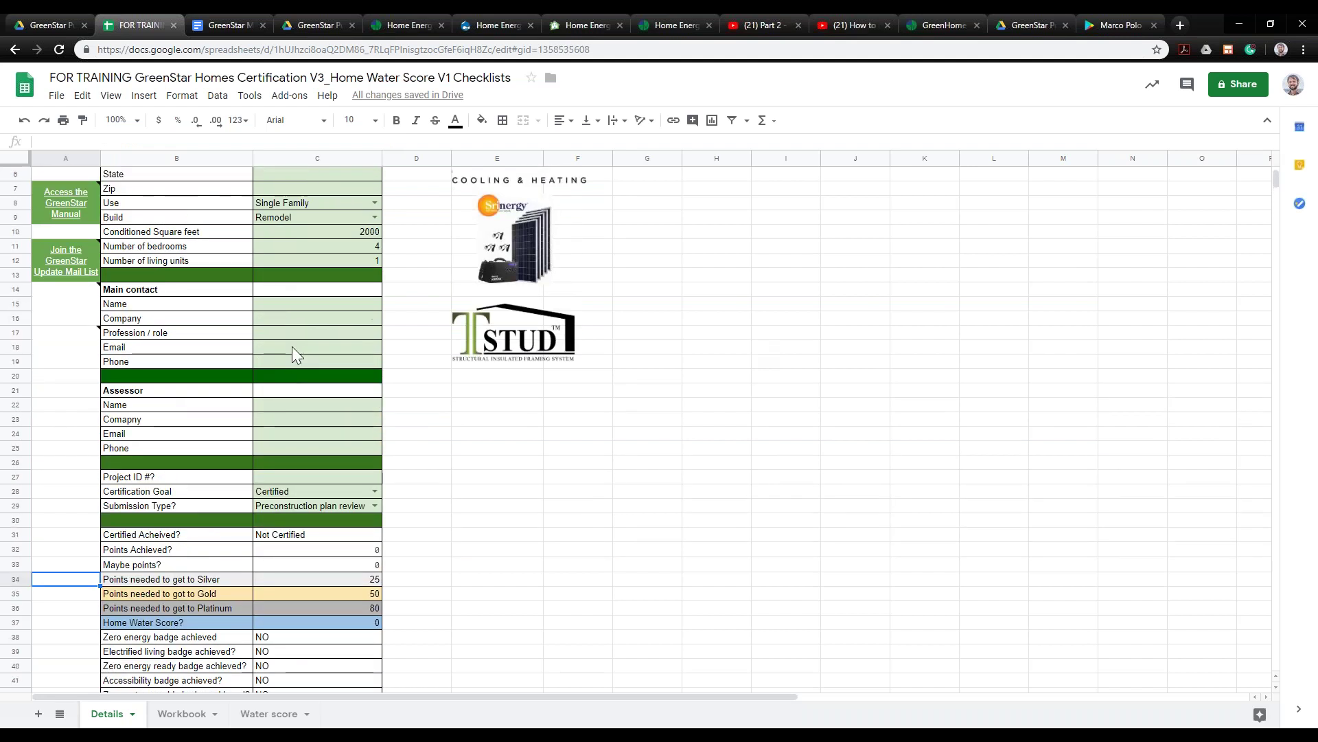
pyautogui.scroll(-2, 287, 253)
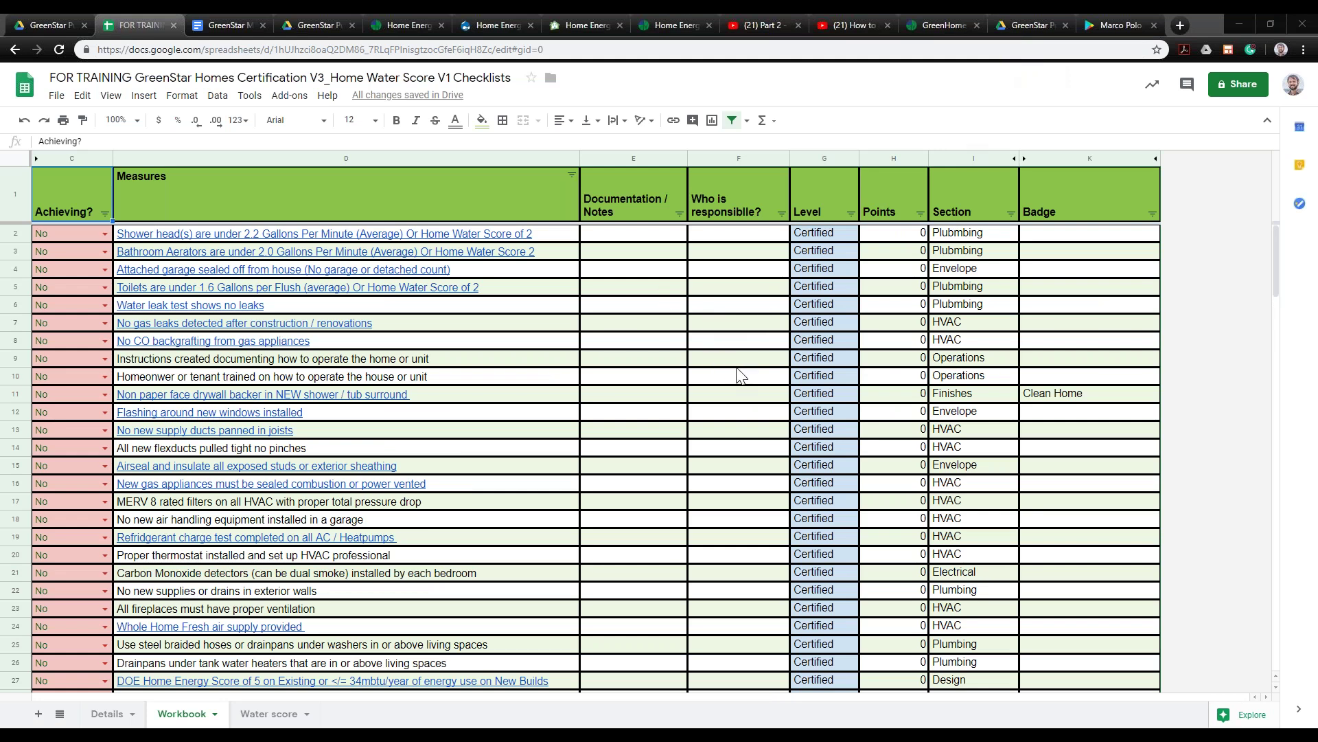
# Examine how the measures on the Workbook sheet are grouped by certification level in the Level column
pyautogui.scroll(-1, 738, 374)
pyautogui.scroll(1, 731, 364)
pyautogui.scroll(-2, 817, 347)
pyautogui.scroll(-12, 813, 346)
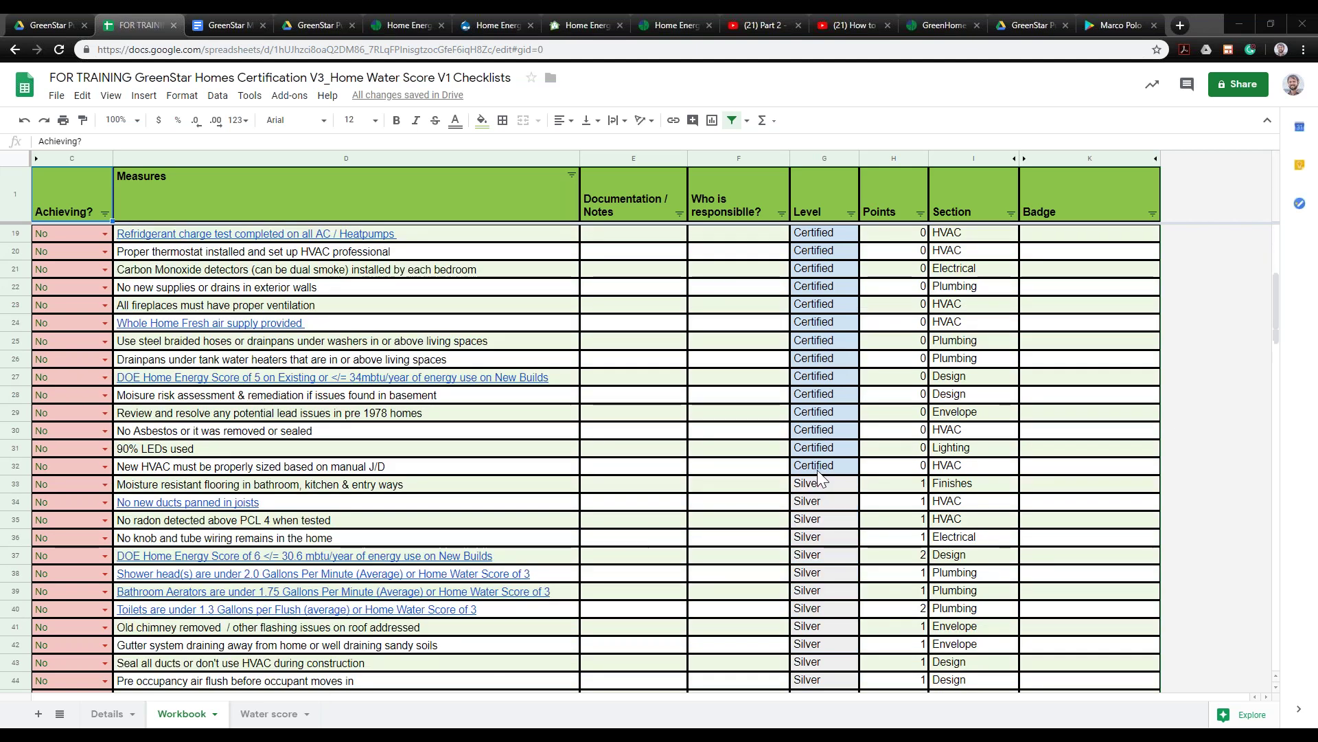
pyautogui.scroll(14, 795, 463)
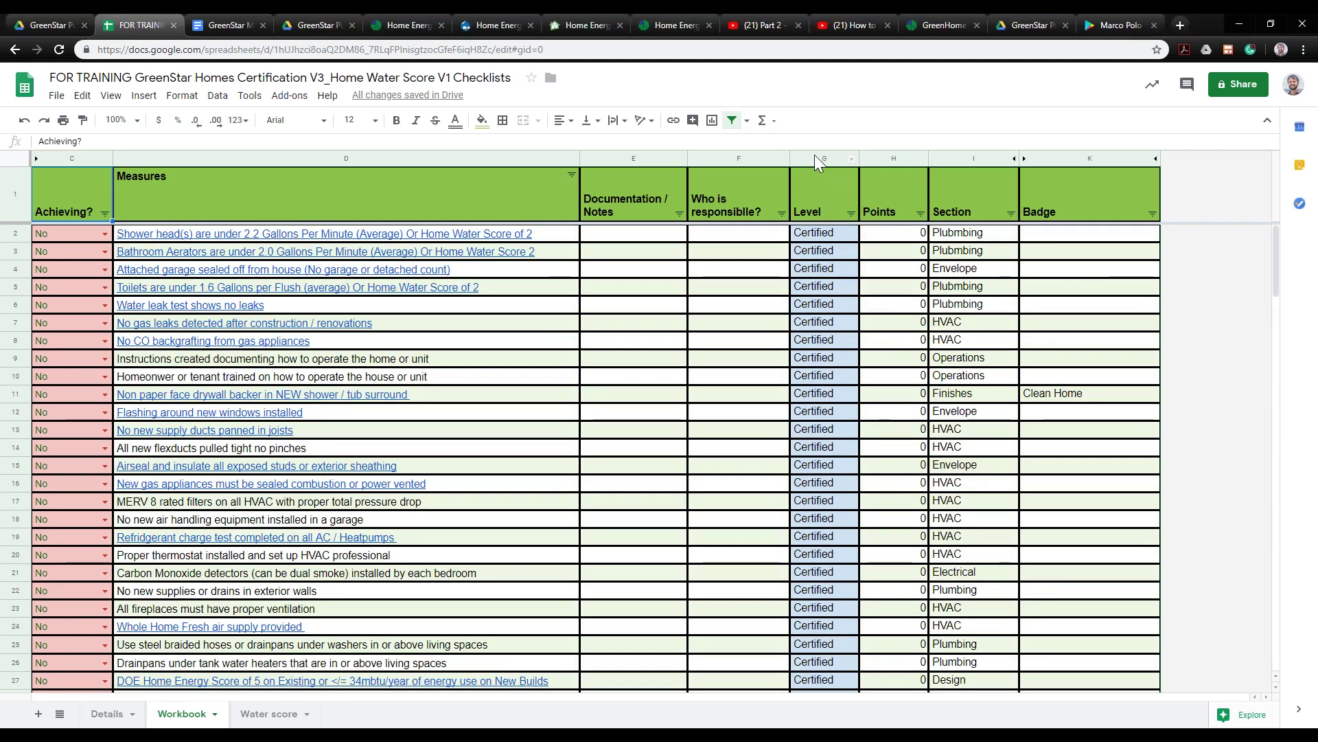
pyautogui.click(817, 158)
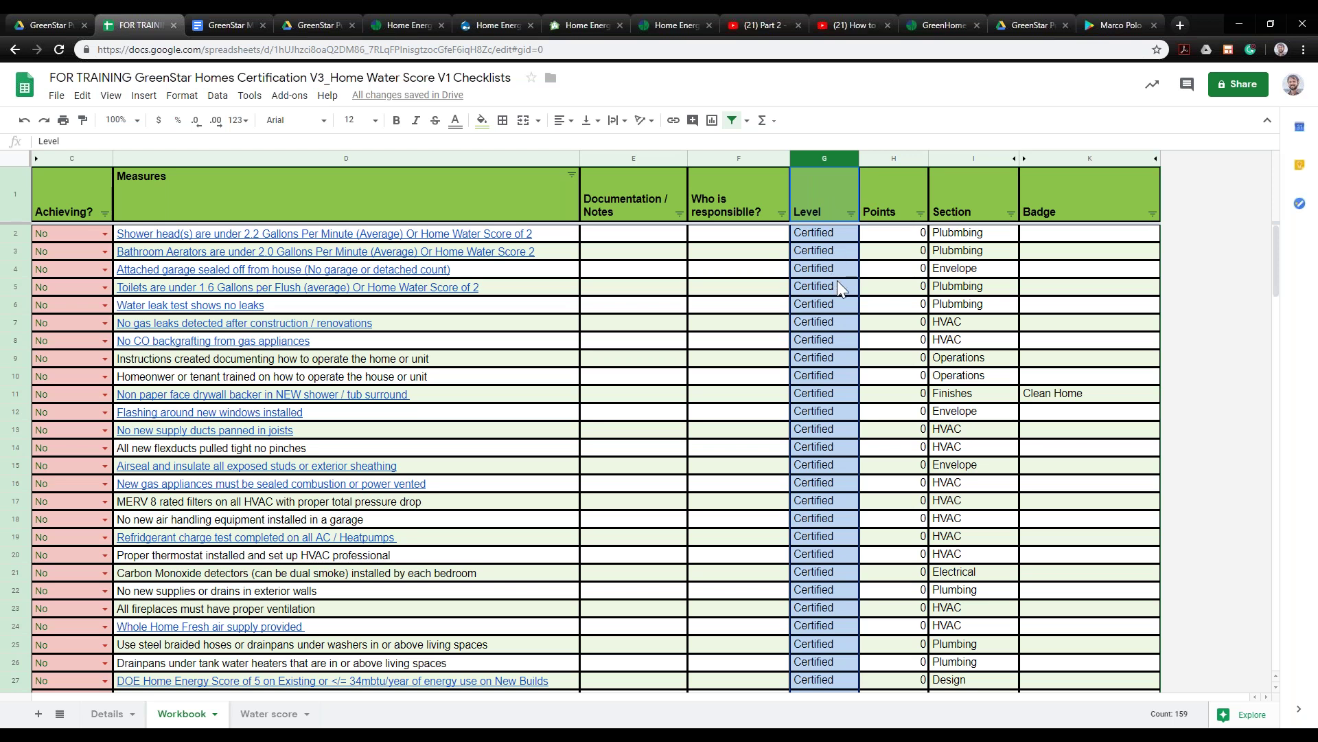
pyautogui.click(838, 285)
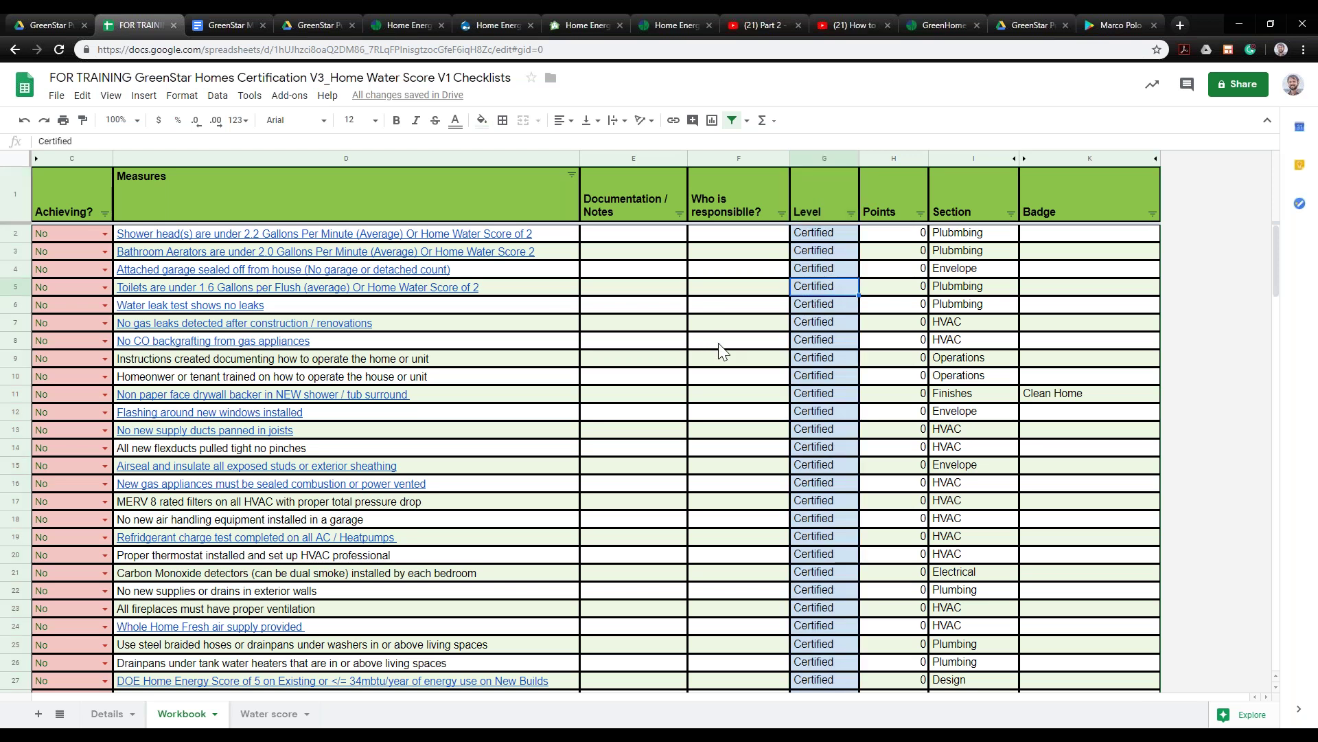
pyautogui.click(774, 326)
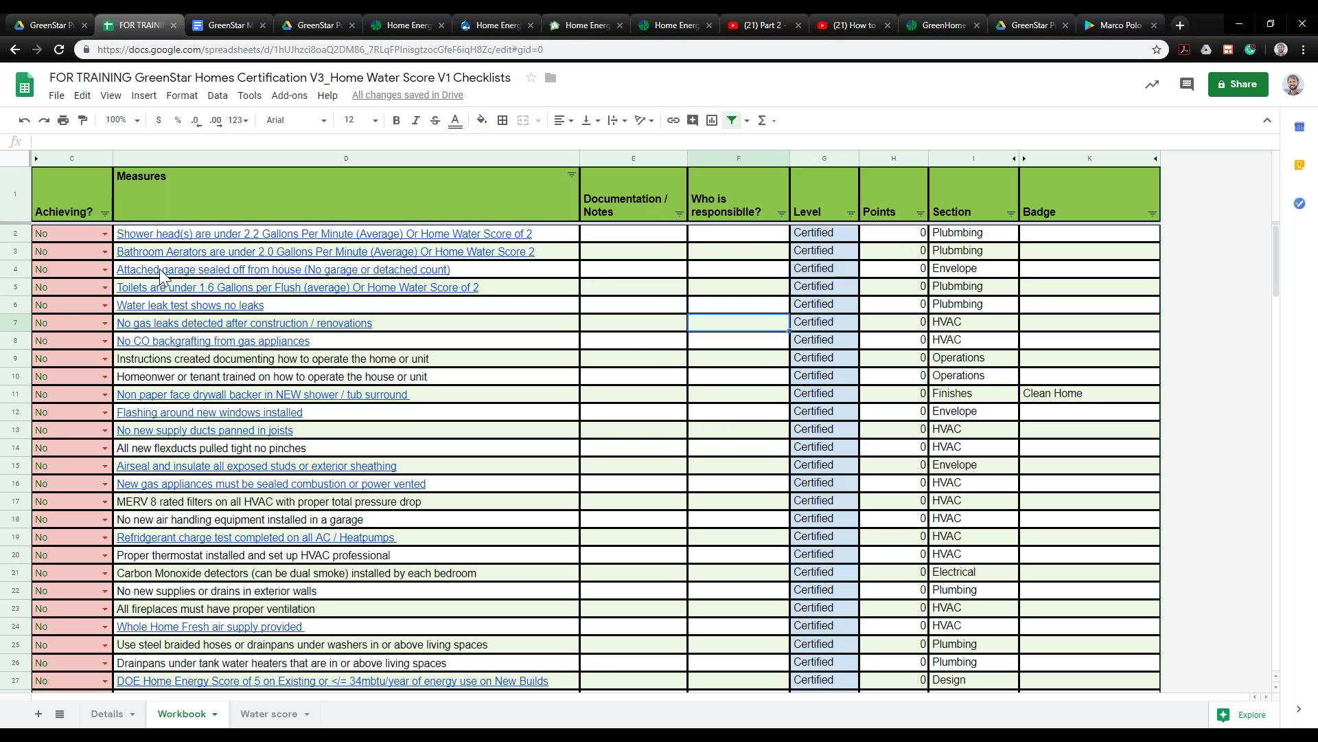
# Highlight the Certified-level measures in rows 2 to 32 of the Workbook sheet to review them
pyautogui.moveTo(549, 242); pyautogui.dragTo(535, 524)
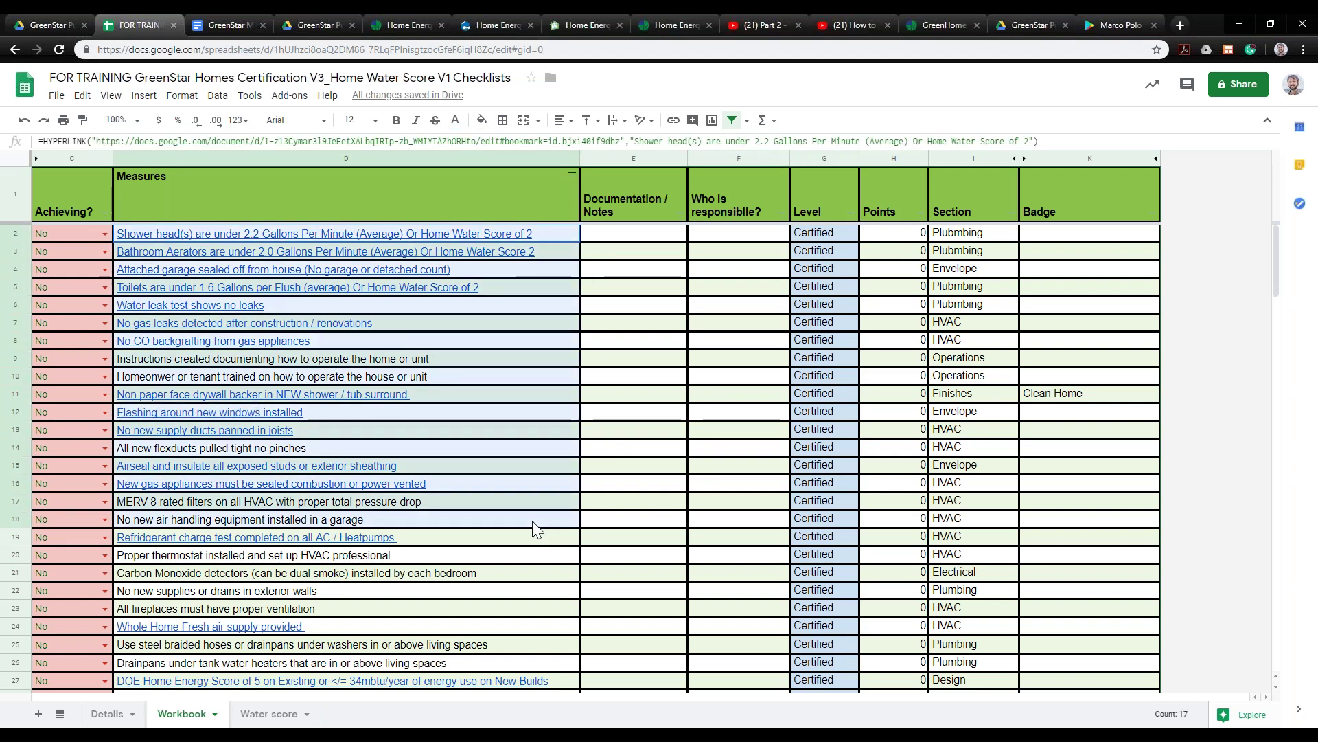
pyautogui.scroll(-2, 549, 478)
pyautogui.scroll(-2, 550, 478)
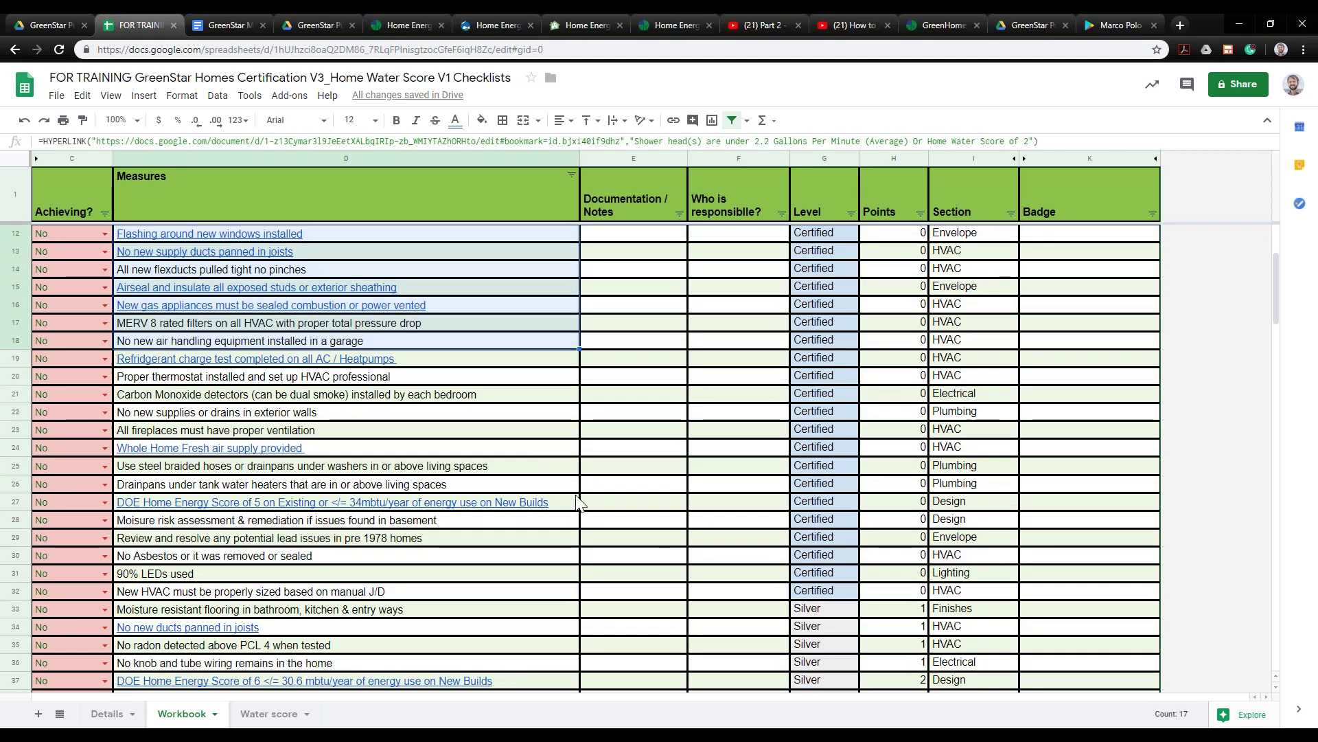
pyautogui.moveTo(546, 596); pyautogui.dragTo(551, 235)
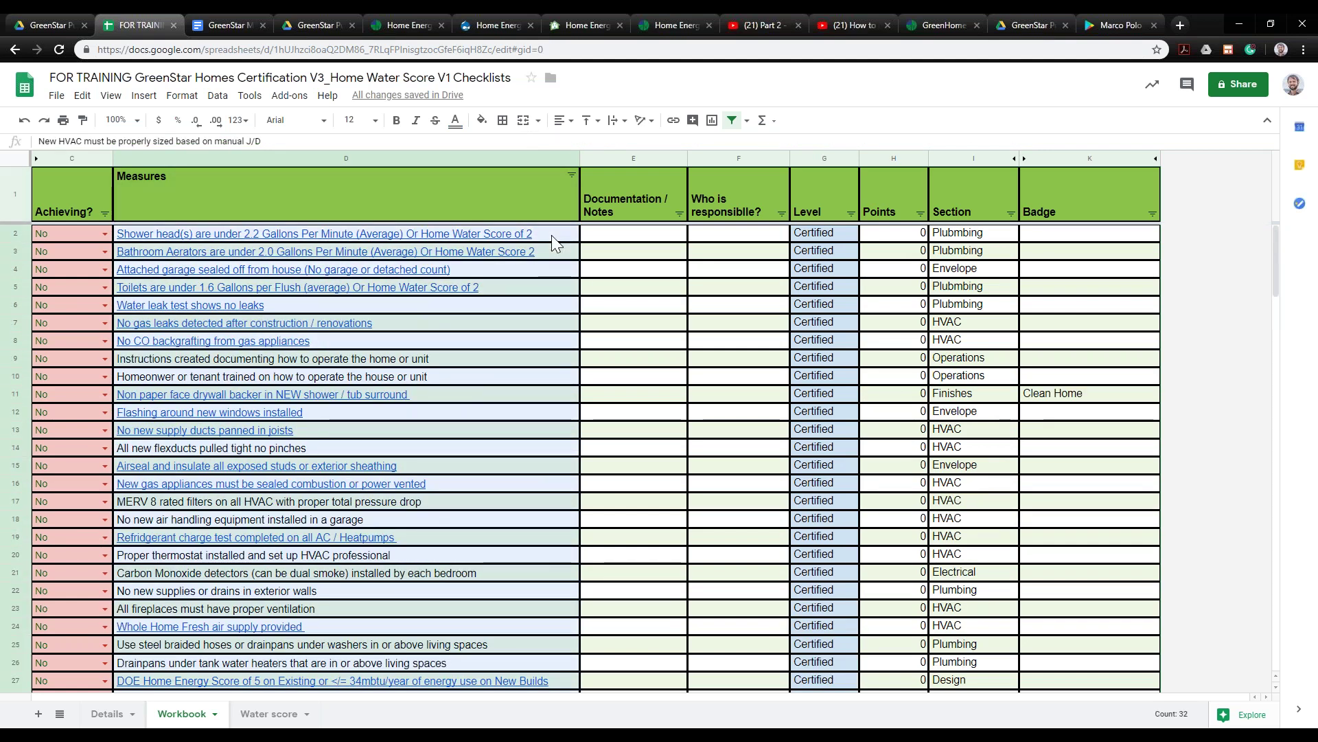
pyautogui.click(550, 235)
# Examine where the Certified measures end and the Silver and Gold measures begin, selecting the moisture resistant flooring measure
pyautogui.scroll(-5, 662, 302)
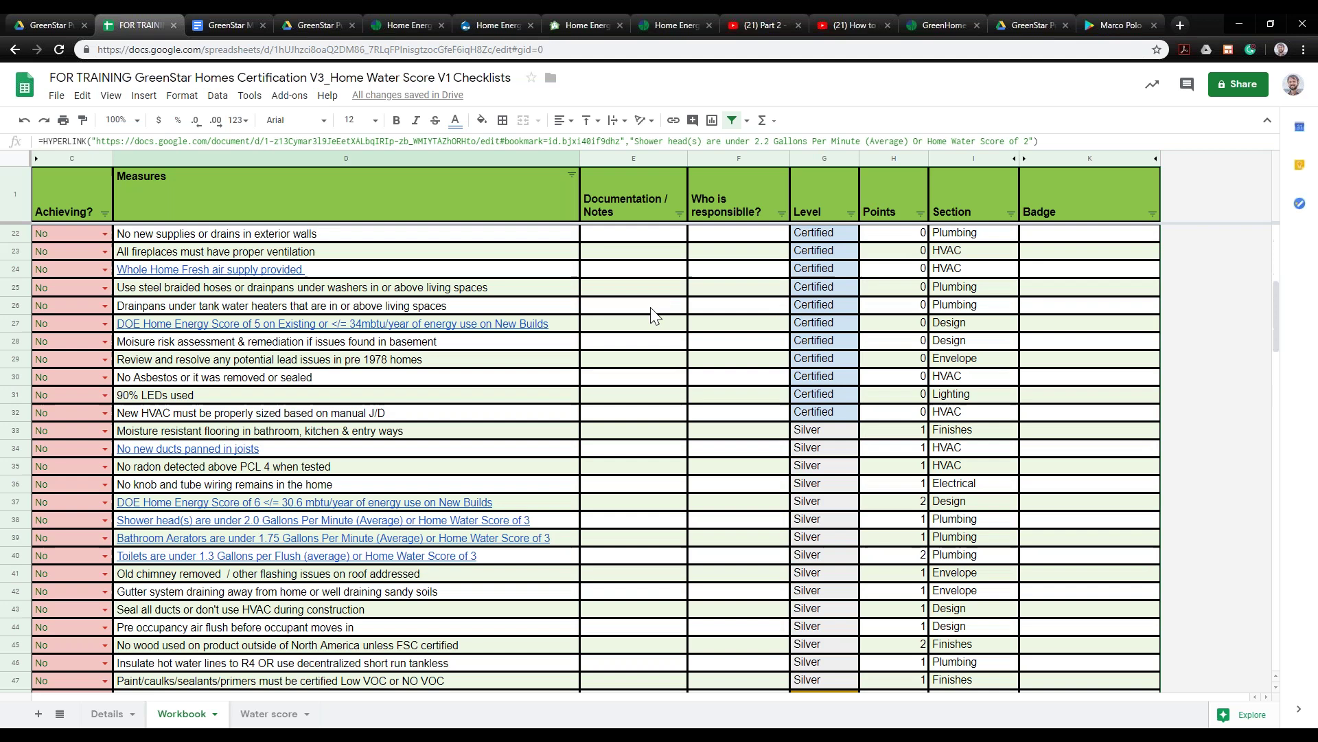
pyautogui.scroll(-2, 663, 329)
pyautogui.scroll(2, 673, 326)
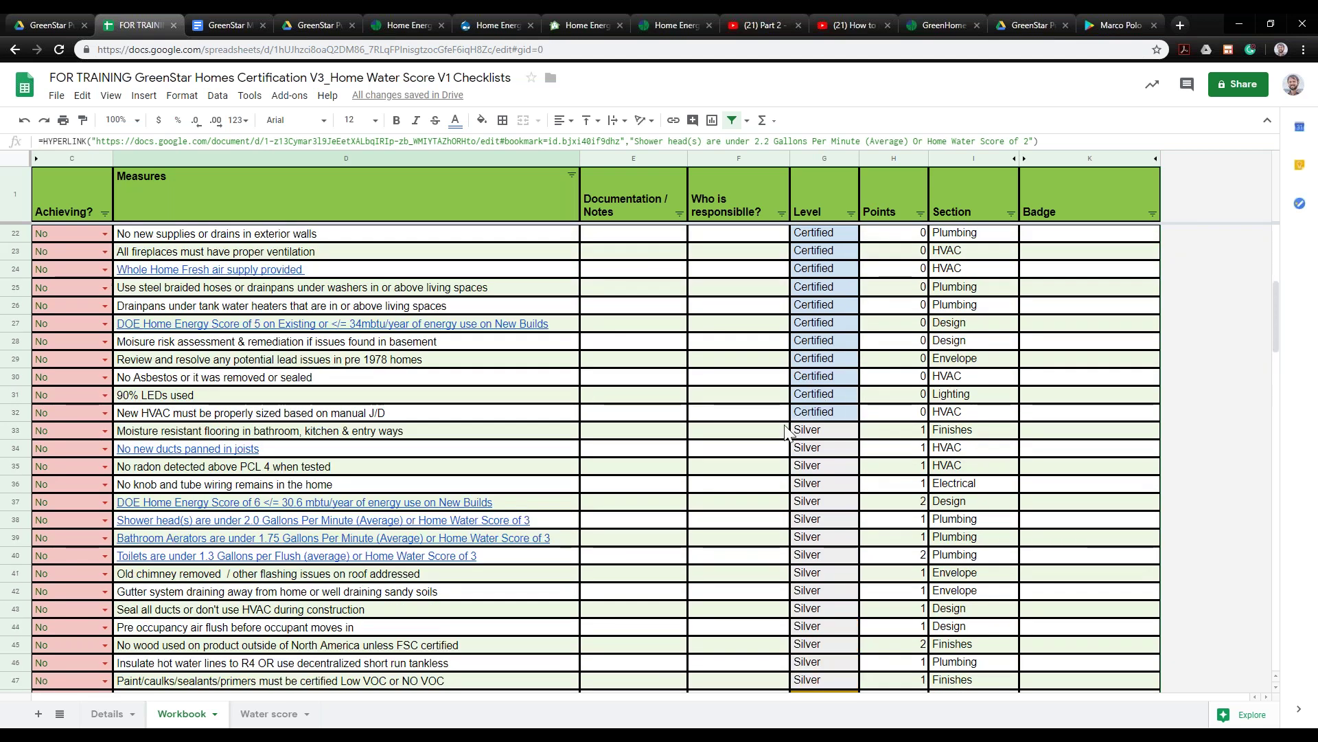
pyautogui.moveTo(542, 415); pyautogui.dragTo(549, 293)
pyautogui.scroll(-2, 554, 306)
pyautogui.scroll(3, 551, 336)
pyautogui.scroll(-3, 551, 343)
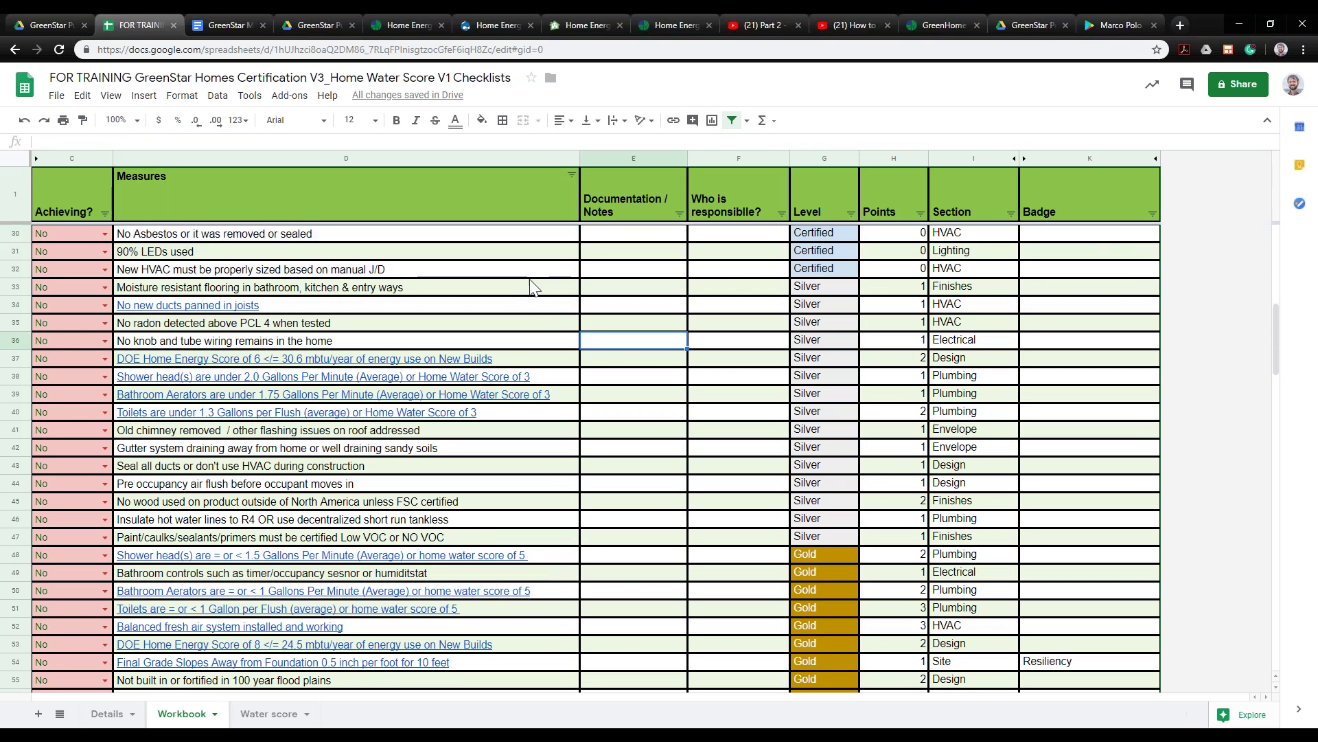
pyautogui.click(574, 293)
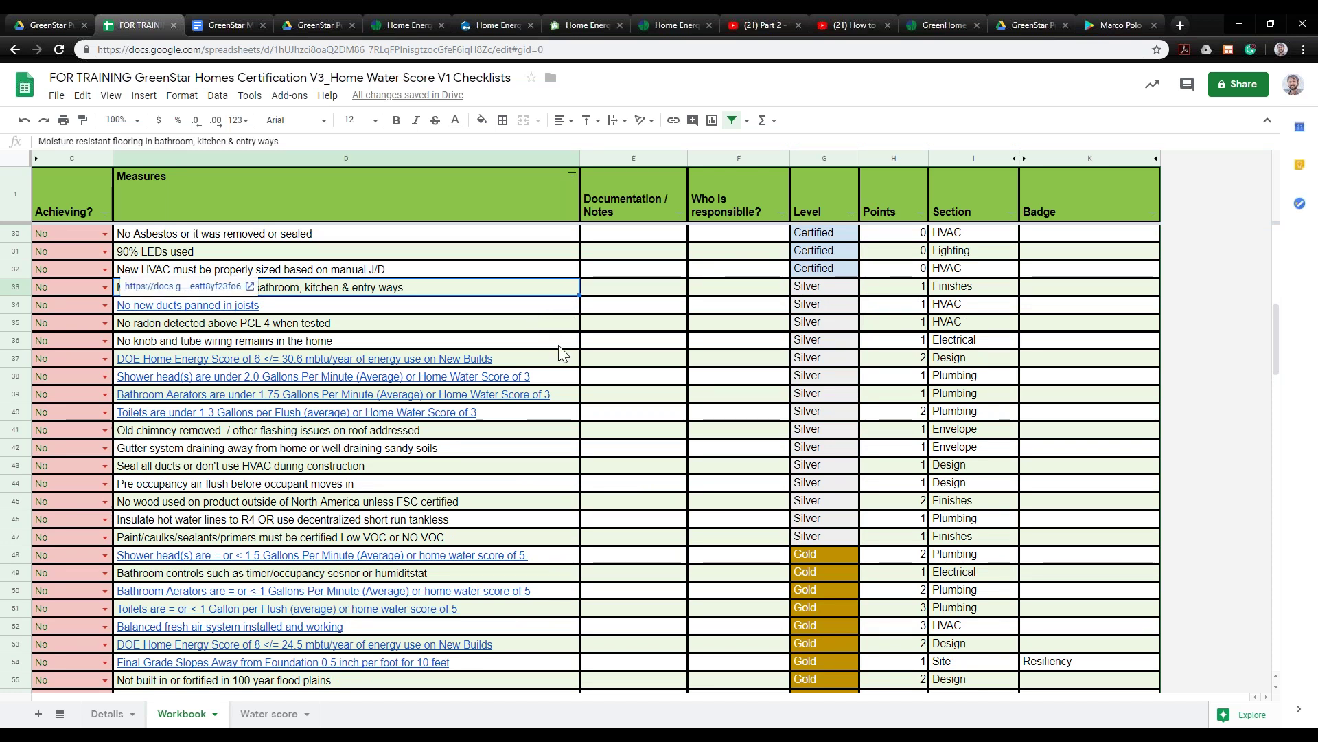
# Set Achieving? to Yes for the shower head, bathroom aerator and attached garage measures in rows 2 to 4
pyautogui.scroll(2, 563, 350)
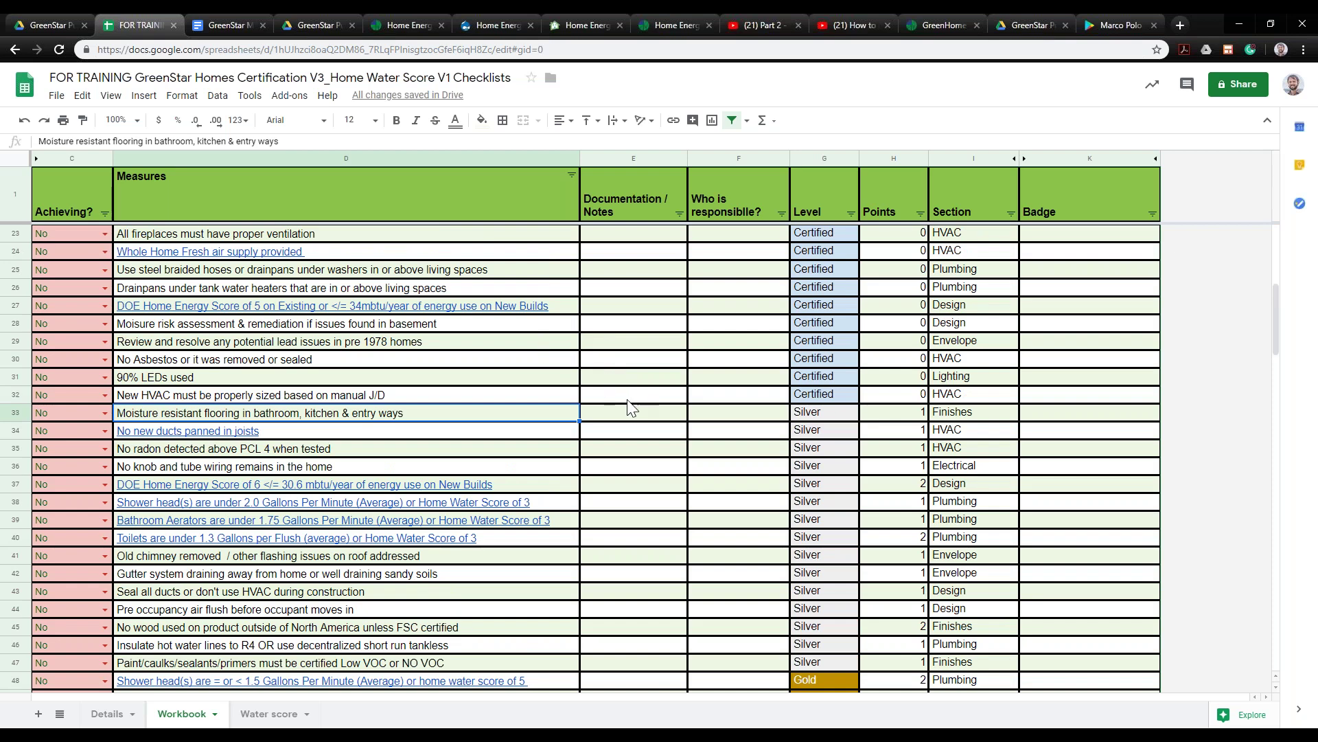
pyautogui.scroll(1, 505, 412)
pyautogui.scroll(3, 499, 412)
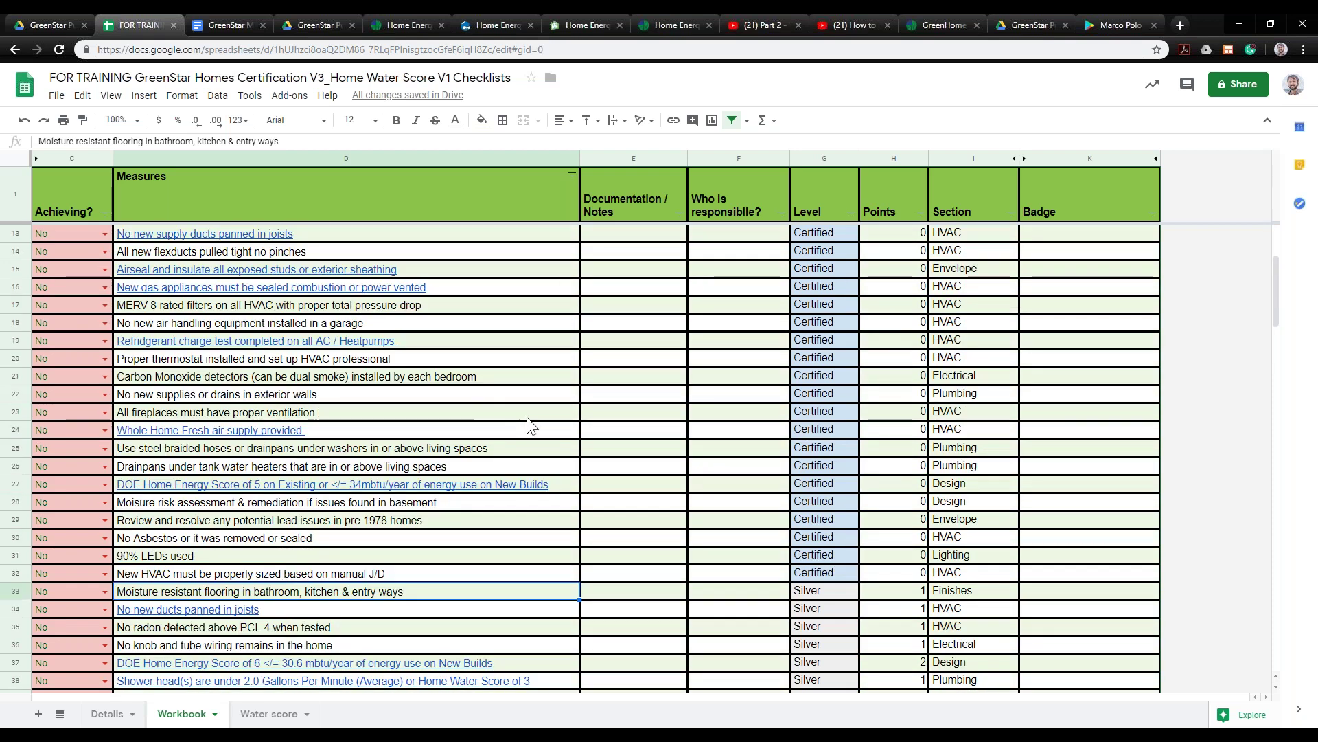
pyautogui.scroll(4, 570, 415)
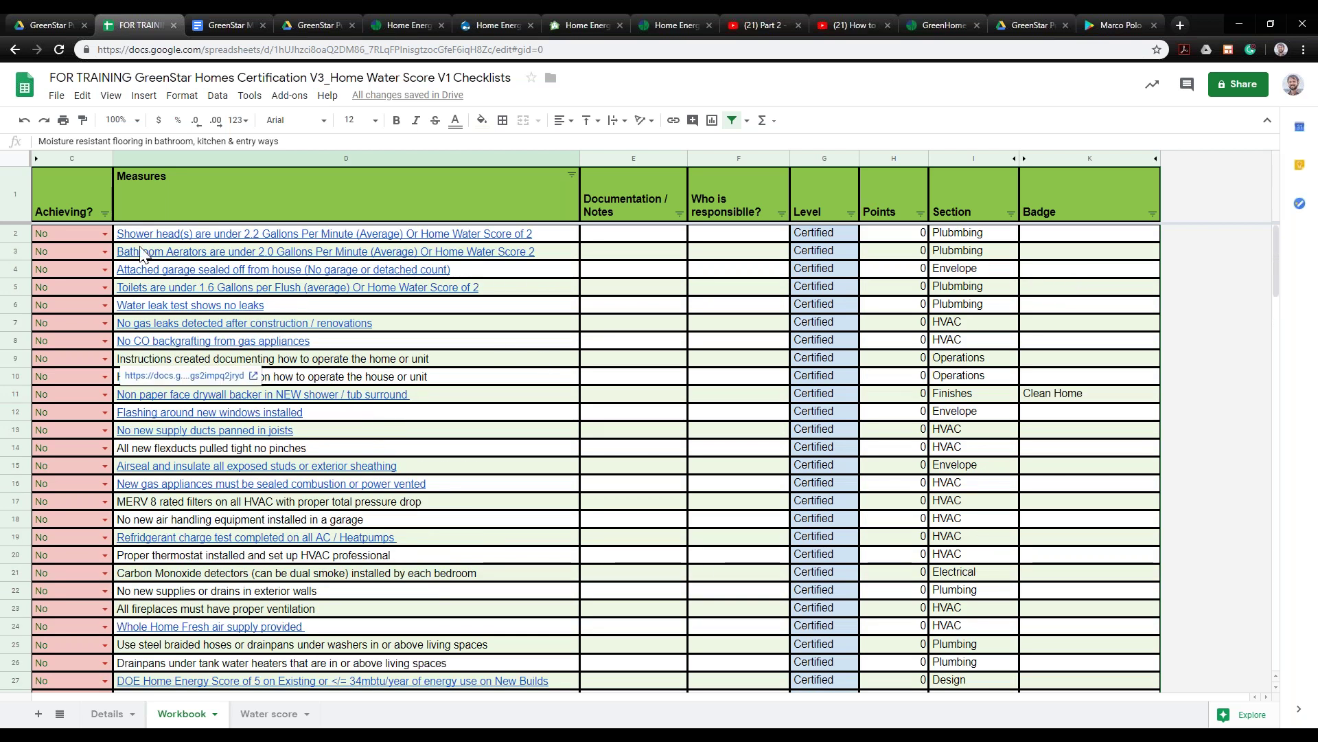
pyautogui.click(58, 236)
pyautogui.click(104, 234)
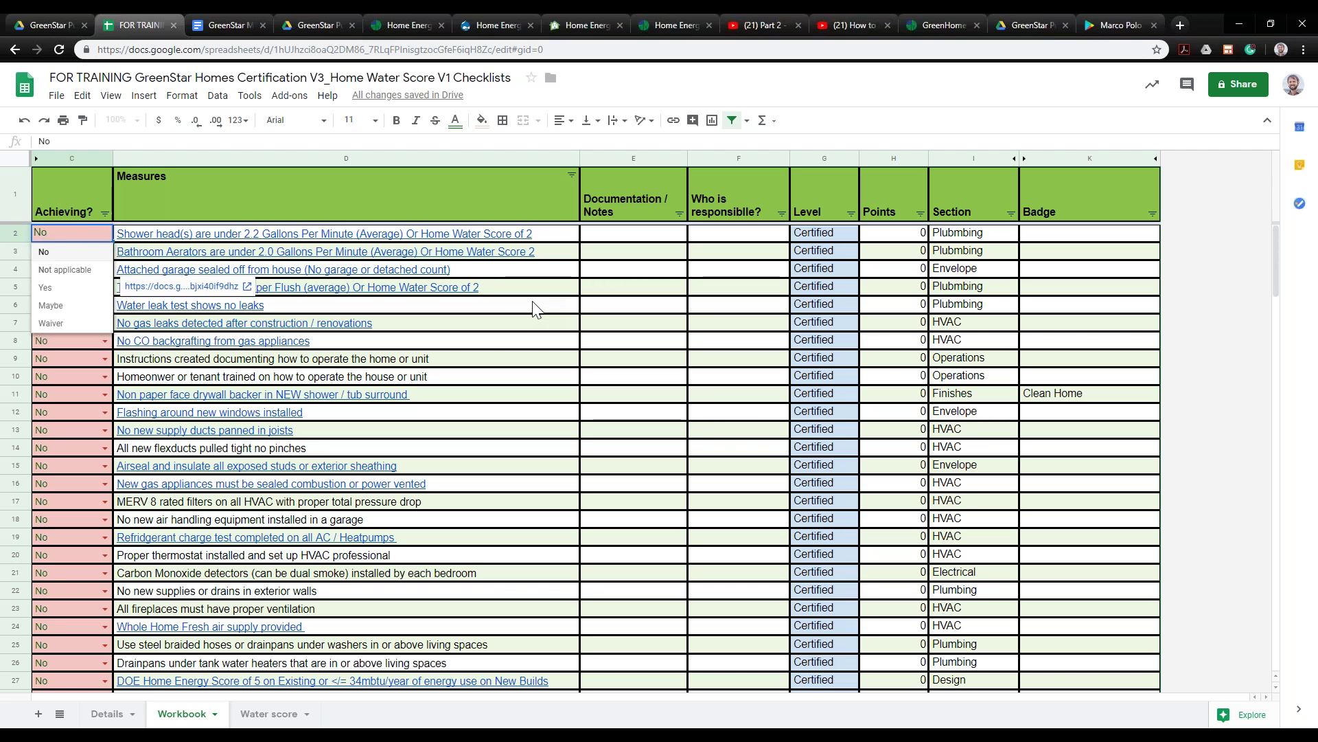
pyautogui.click(76, 290)
pyautogui.click(105, 250)
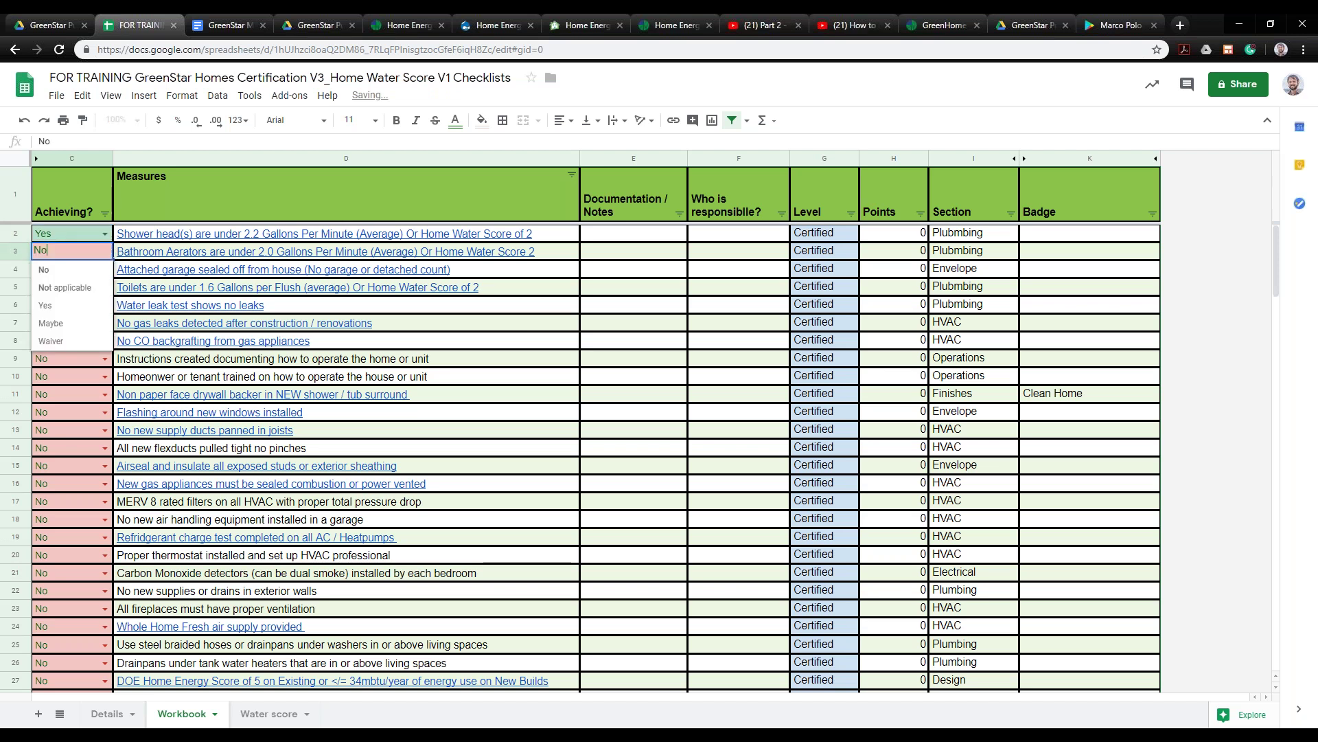
pyautogui.click(79, 316)
pyautogui.click(103, 269)
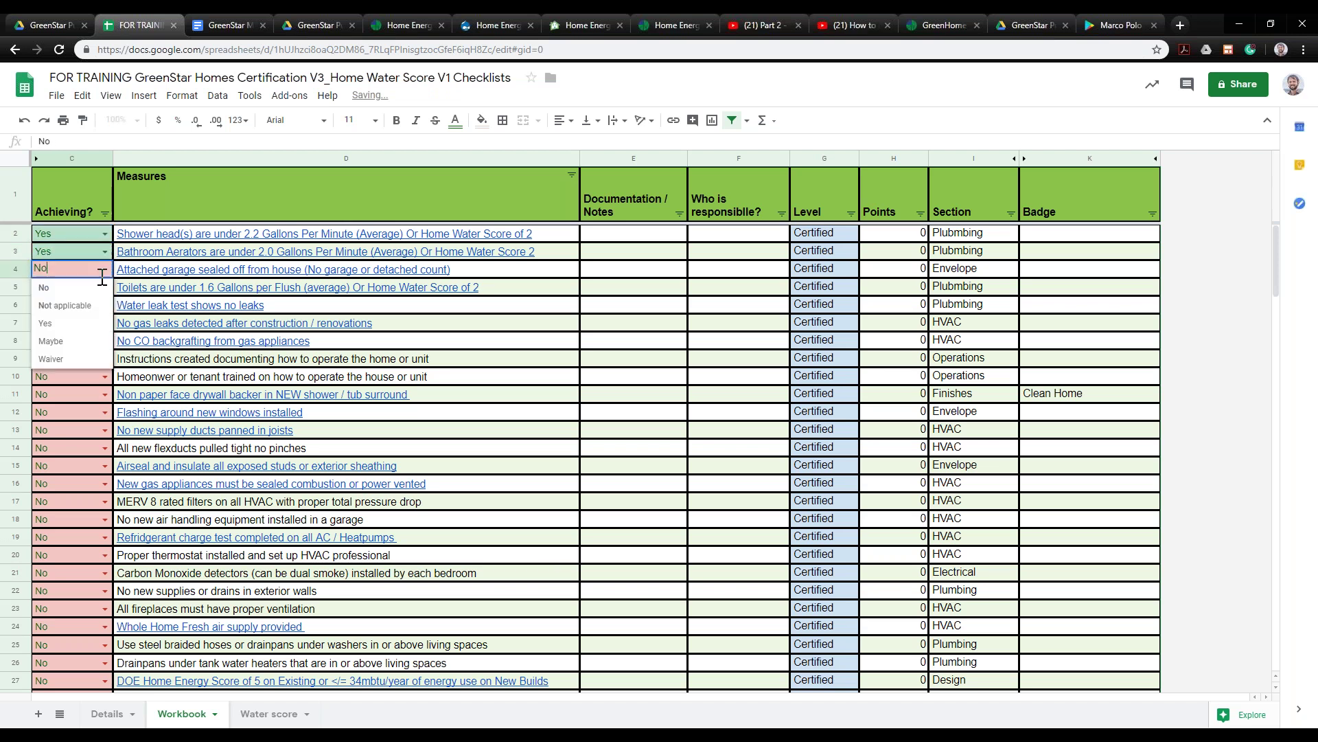
pyautogui.click(79, 322)
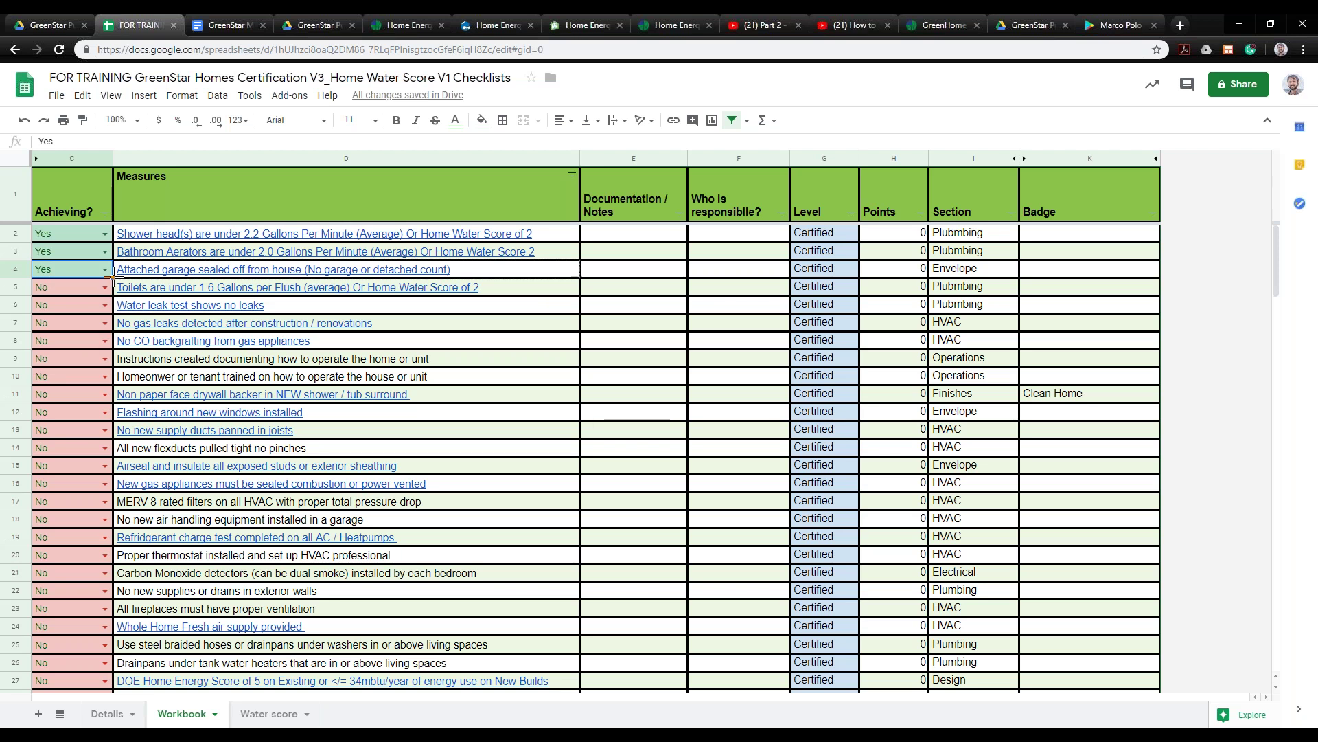
# Fill Yes into the Achieving? column for the remaining Certified-level measures through row 32 and check the entries
pyautogui.scroll(-2, 105, 357)
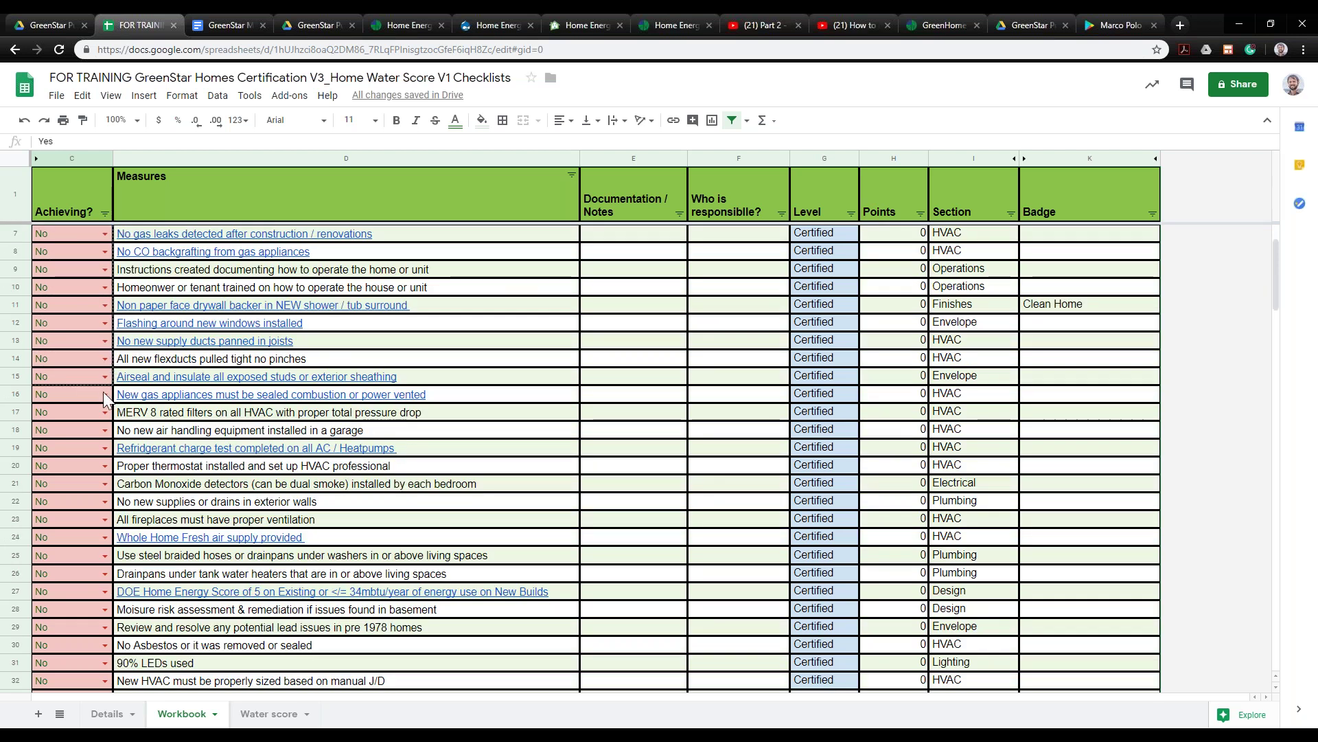
pyautogui.scroll(-1, 85, 473)
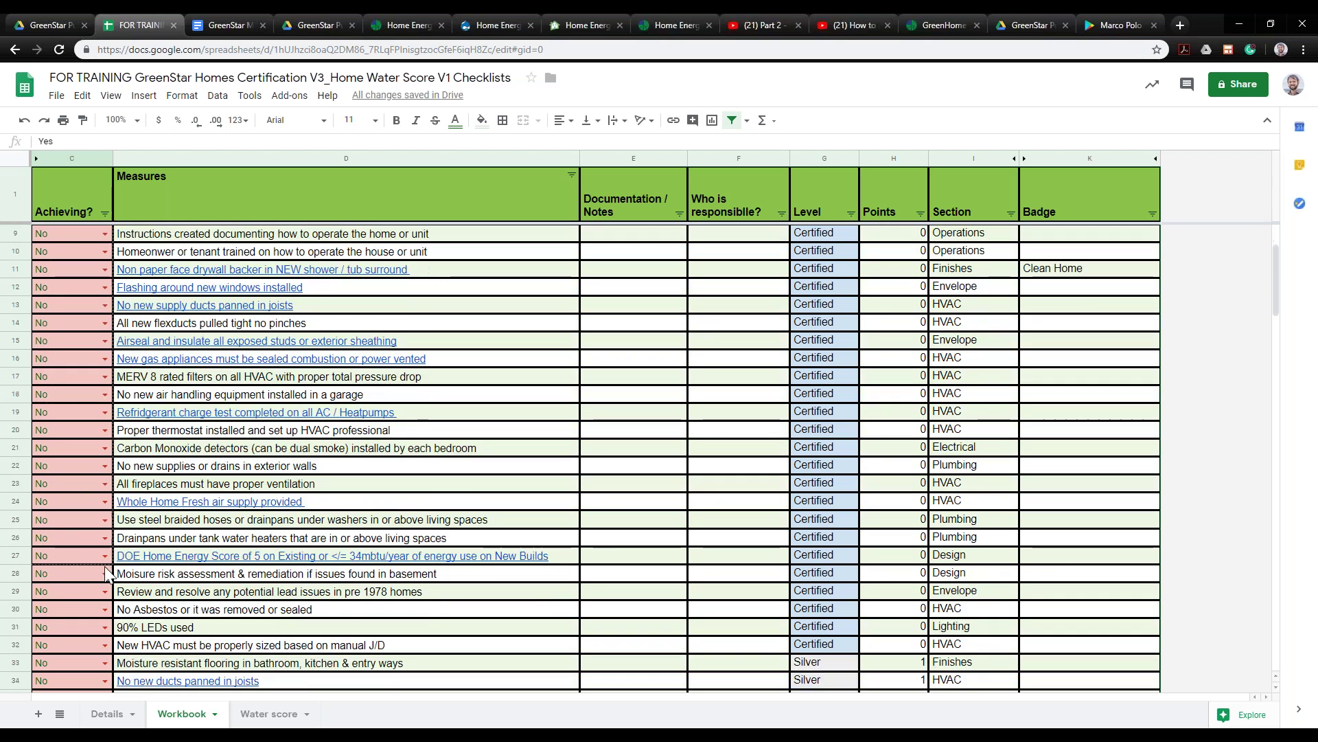
pyautogui.keyDown('shift'); pyautogui.click(99, 646); pyautogui.keyUp('shift')
pyautogui.write('Yes')
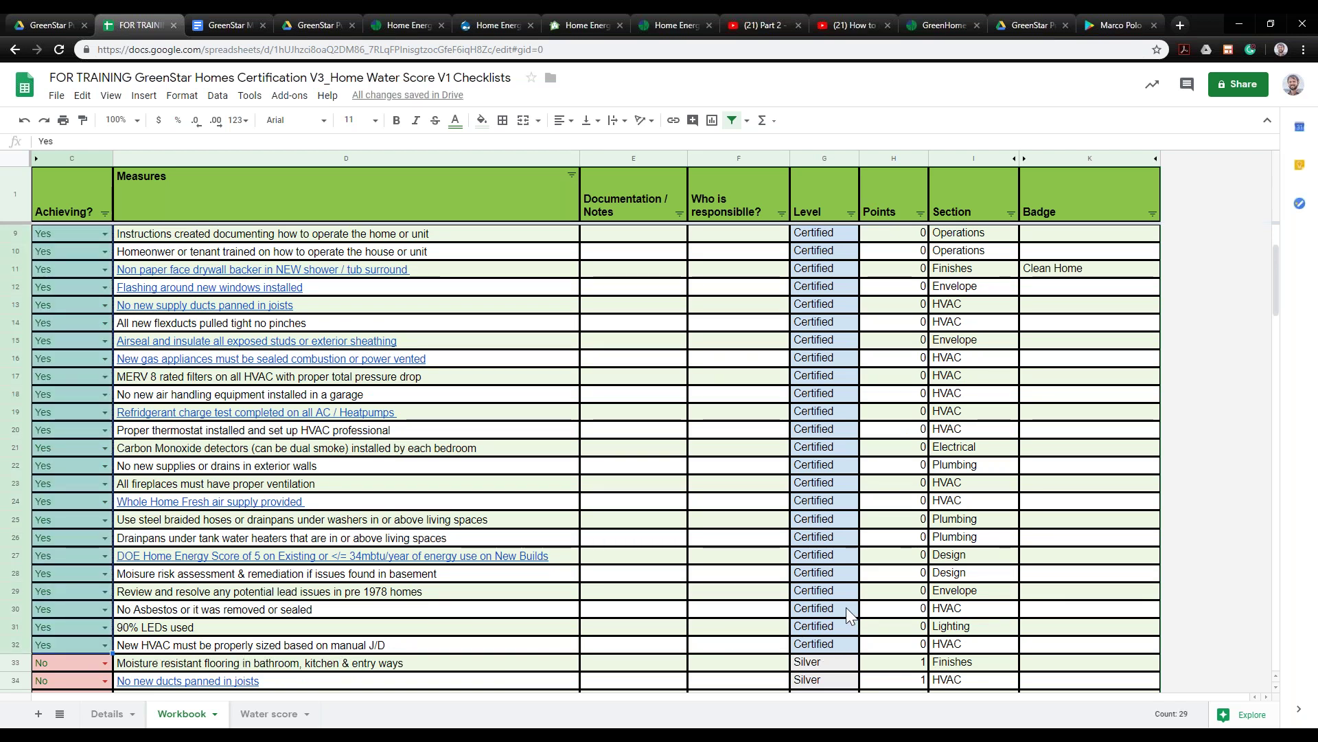
pyautogui.scroll(2, 824, 350)
pyautogui.scroll(-2, 447, 336)
pyautogui.scroll(2, 101, 393)
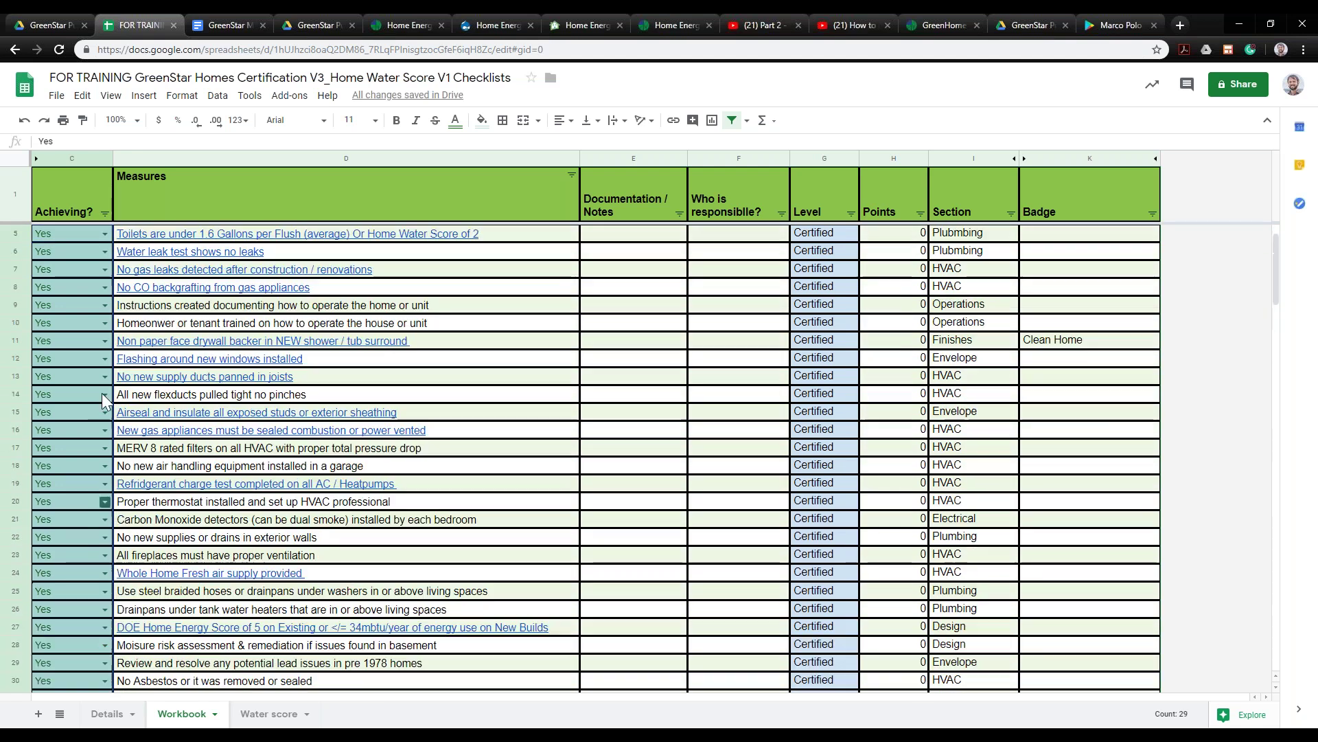
pyautogui.scroll(1, 209, 411)
pyautogui.scroll(-3, 334, 562)
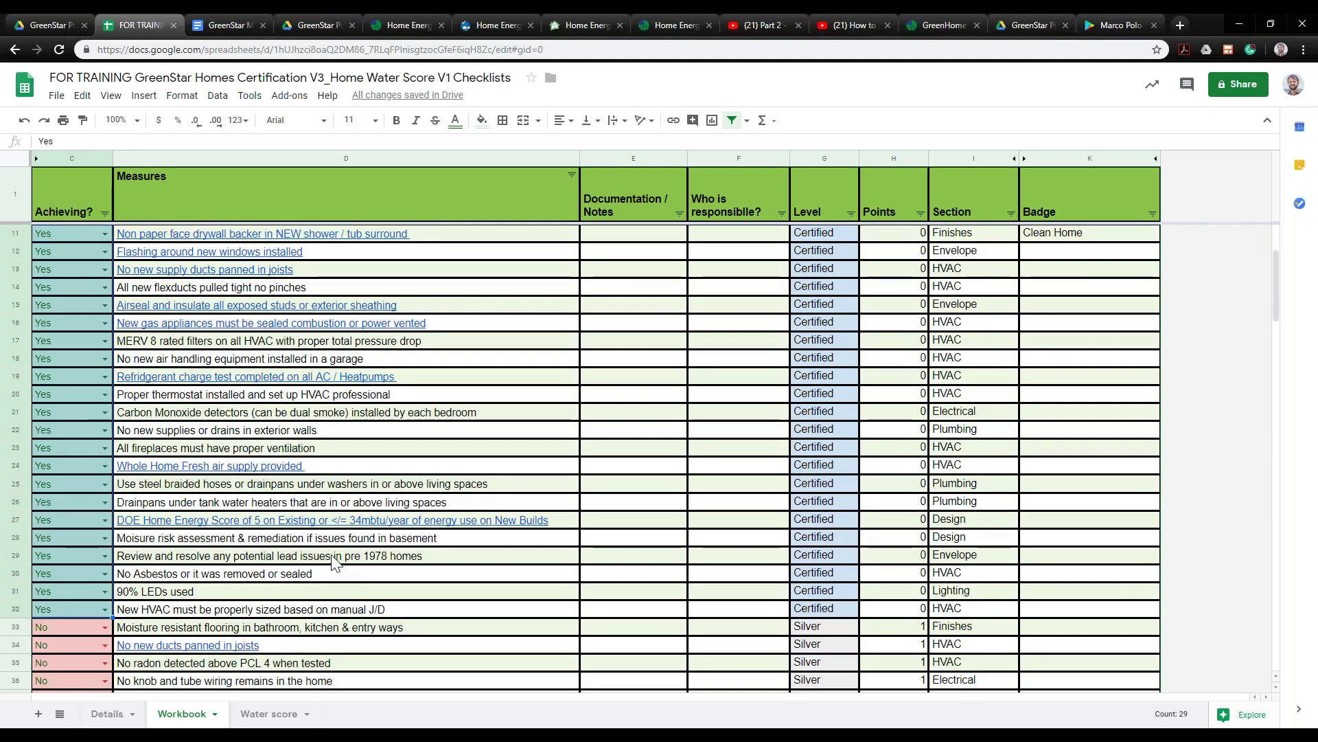
# Check the certification status result and its formula on the Details sheet
pyautogui.scroll(3, 309, 583)
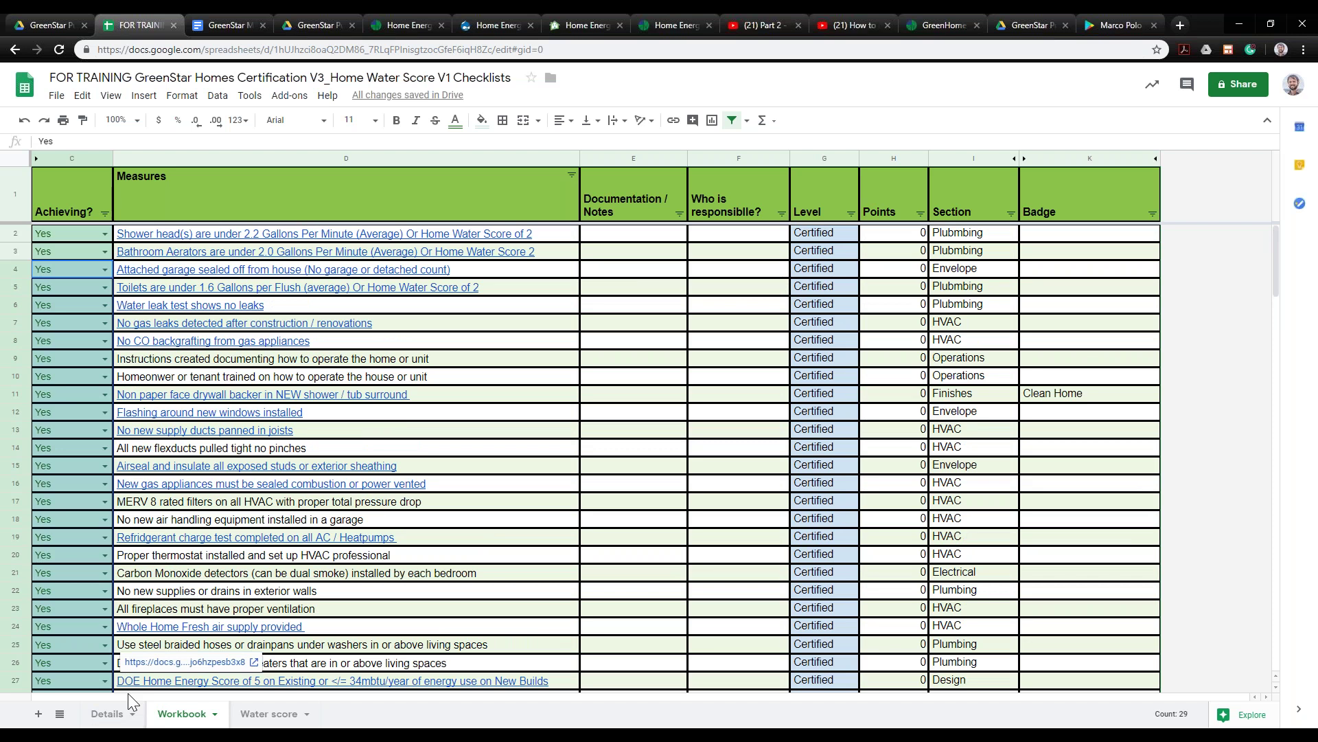
pyautogui.click(109, 713)
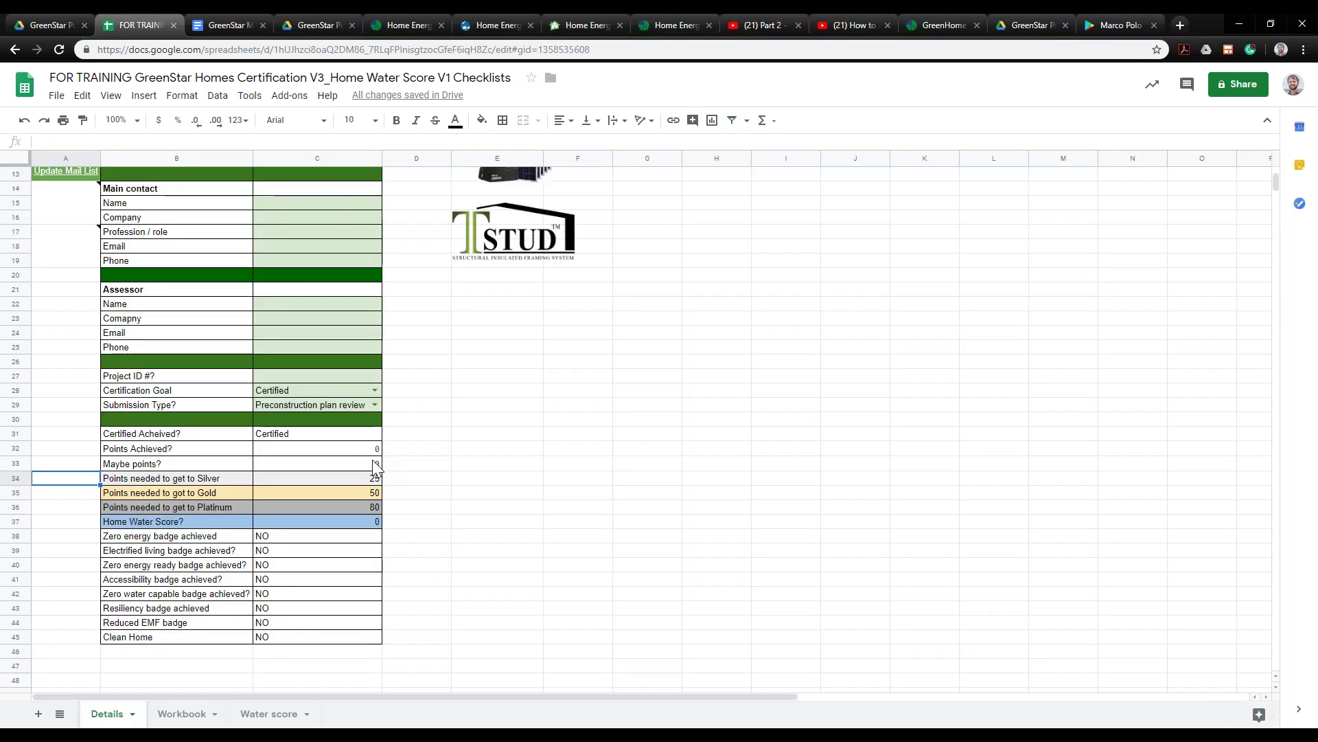
pyautogui.click(455, 465)
pyautogui.click(182, 436)
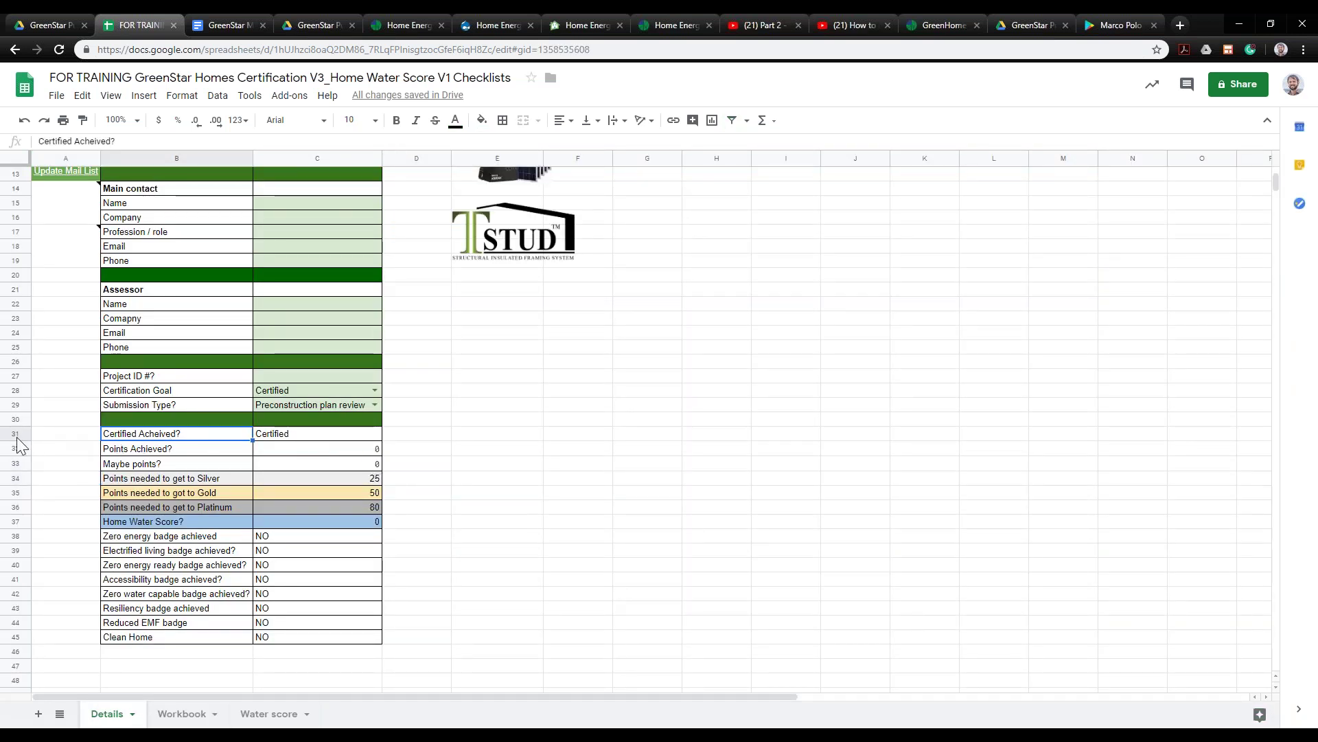
pyautogui.moveTo(199, 438); pyautogui.dragTo(340, 440)
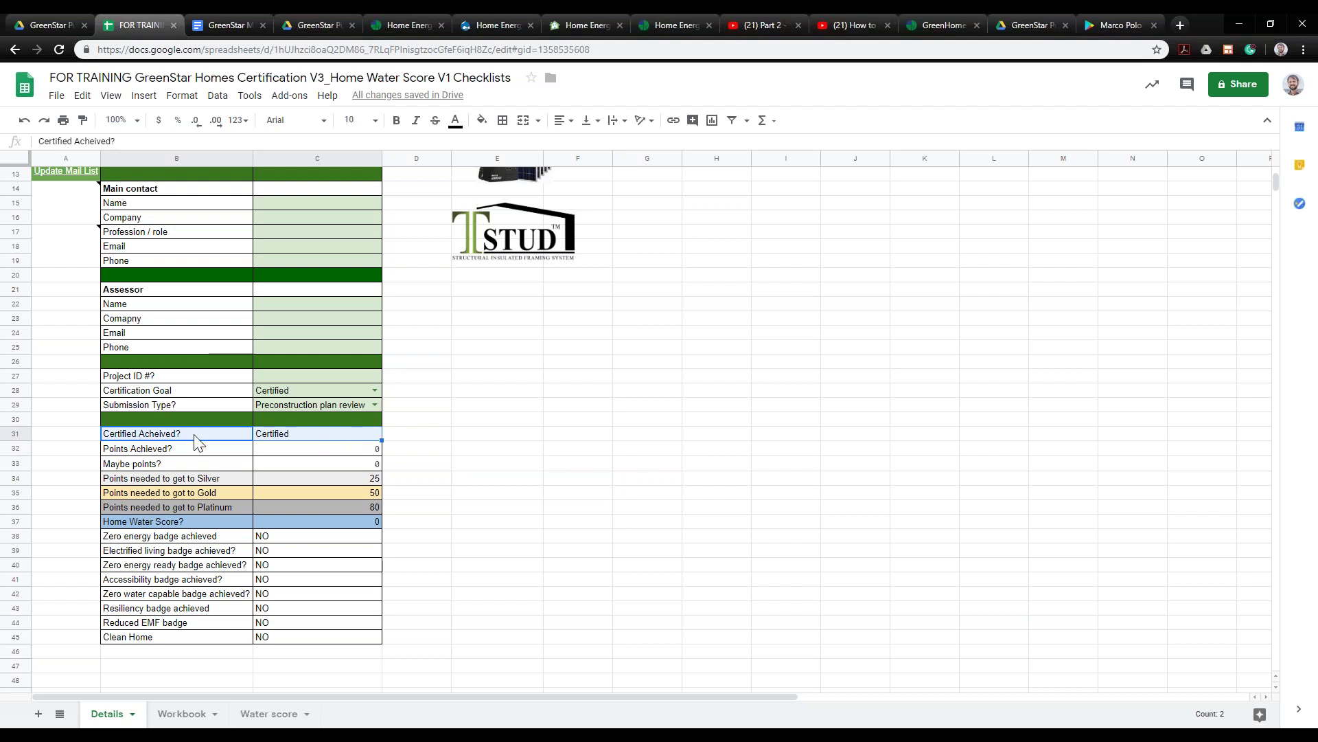
pyautogui.click(334, 438)
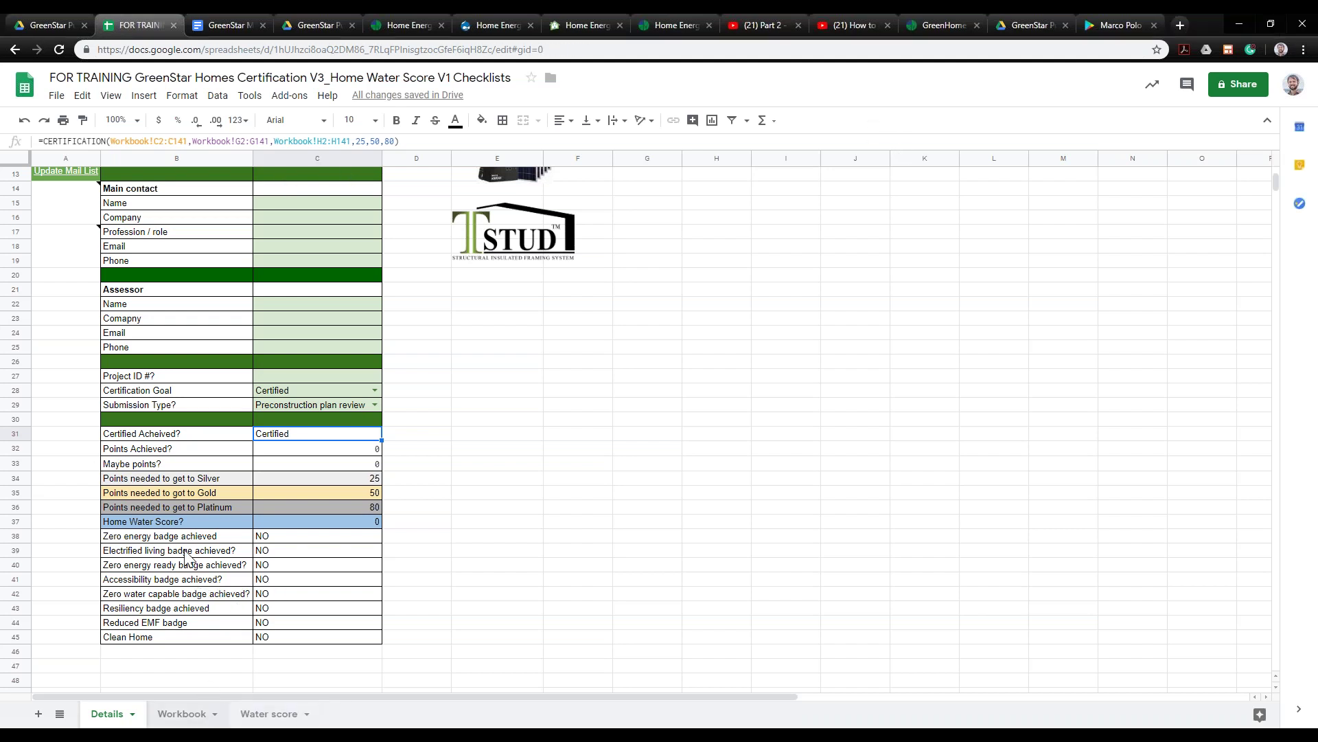
# Fill Yes into the Achieving? column for all Silver-level measures in rows 33 to 47 of the Workbook sheet
pyautogui.hotkey('ctrl', 'shift', 'pagedown')
pyautogui.scroll(1, 687, 466)
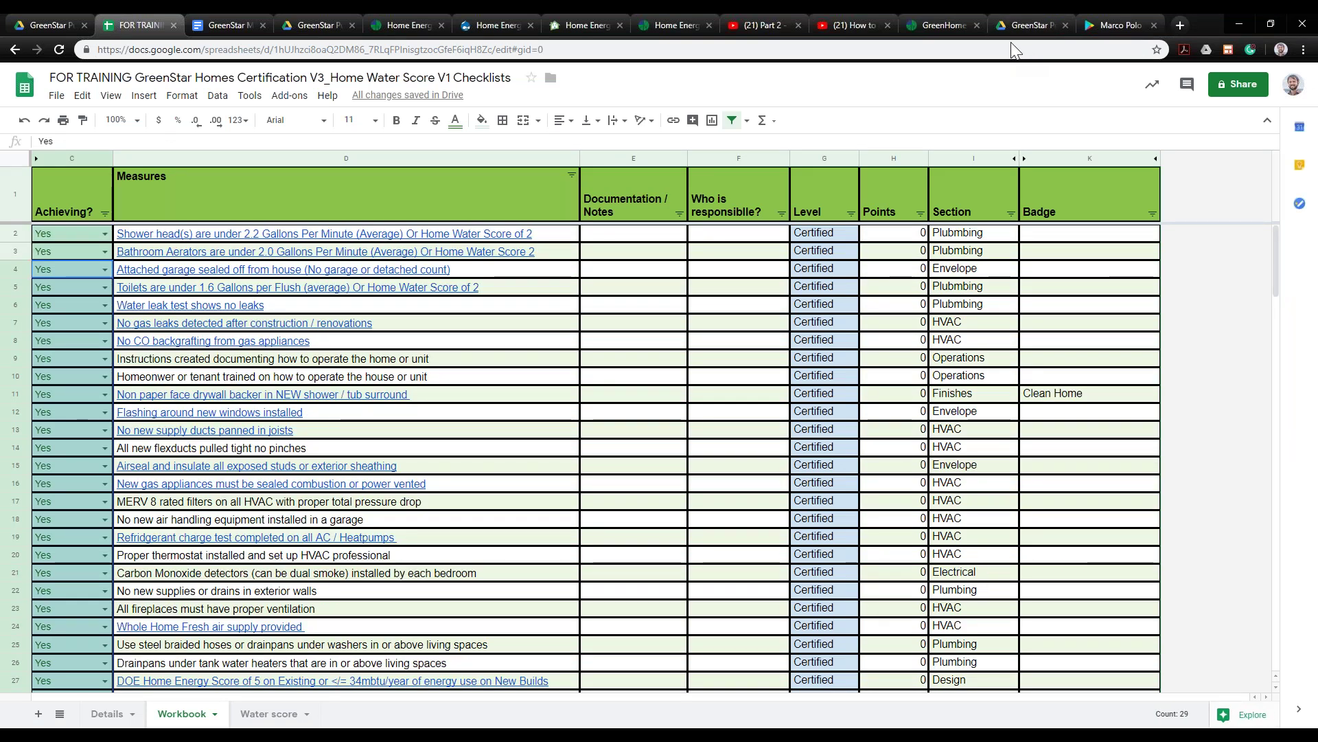
pyautogui.scroll(-5, 80, 338)
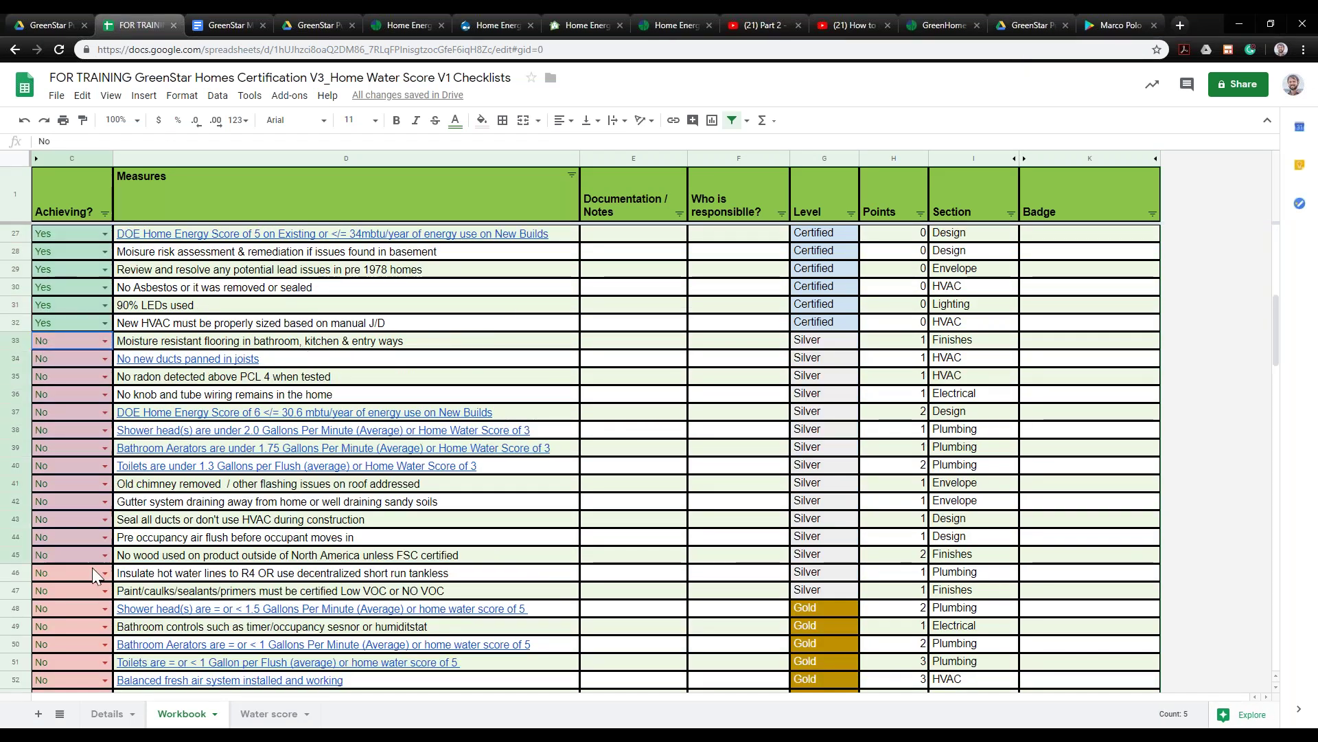
pyautogui.click(83, 317)
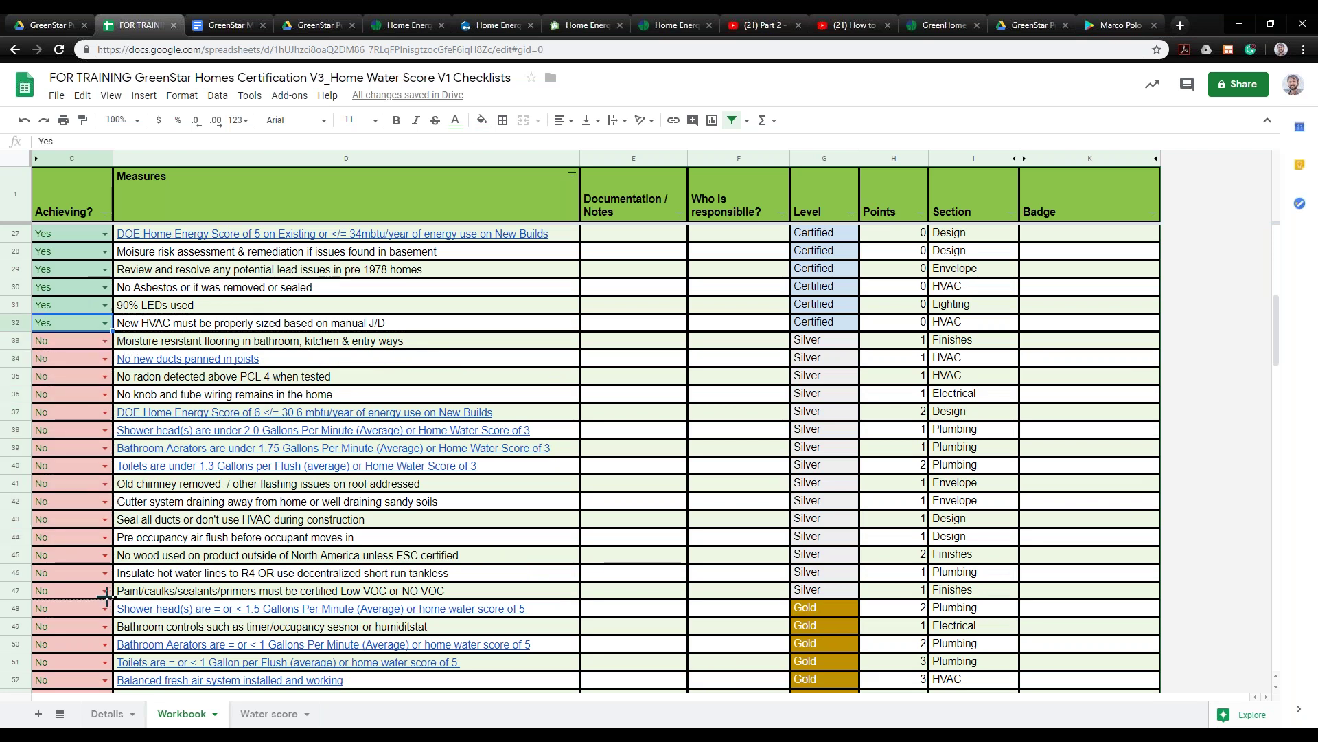
pyautogui.moveTo(106, 596); pyautogui.dragTo(107, 595)
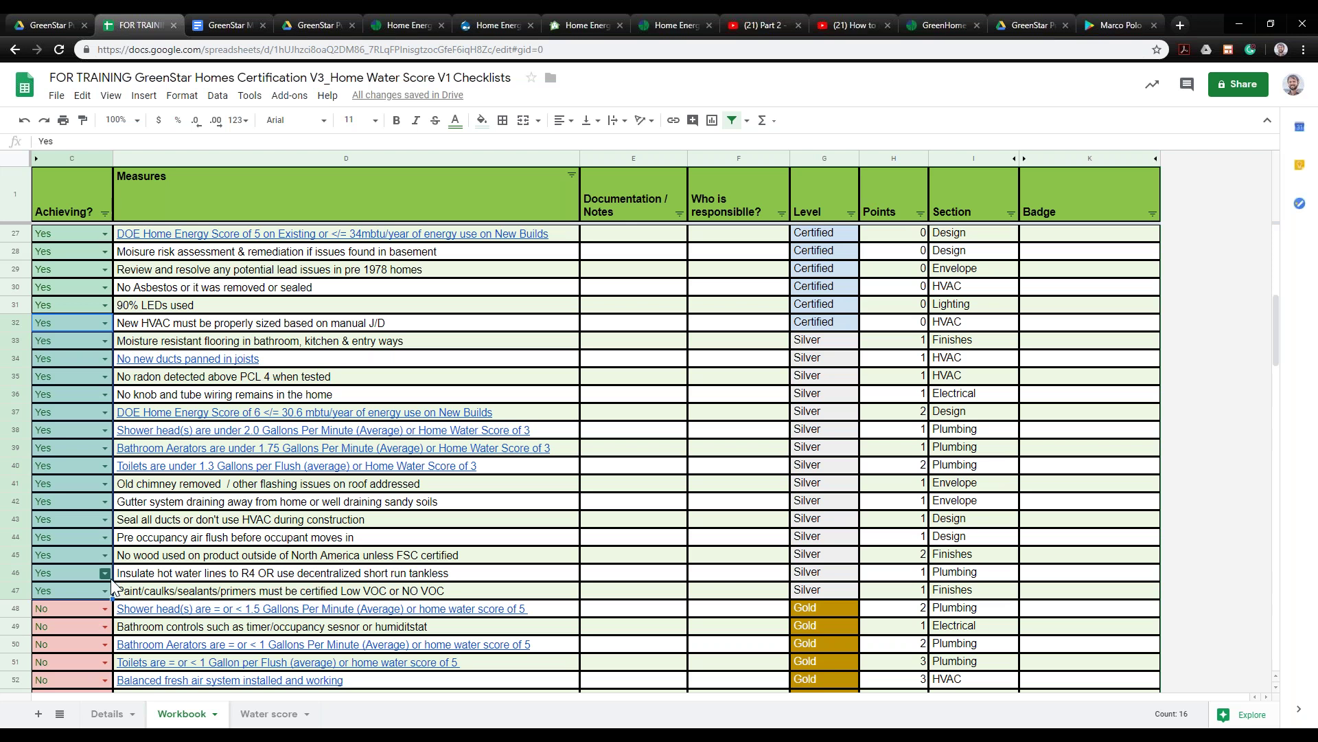
# Check the certification status, the points achieved and the points needed for Silver and Gold on the Details sheet
pyautogui.click(109, 714)
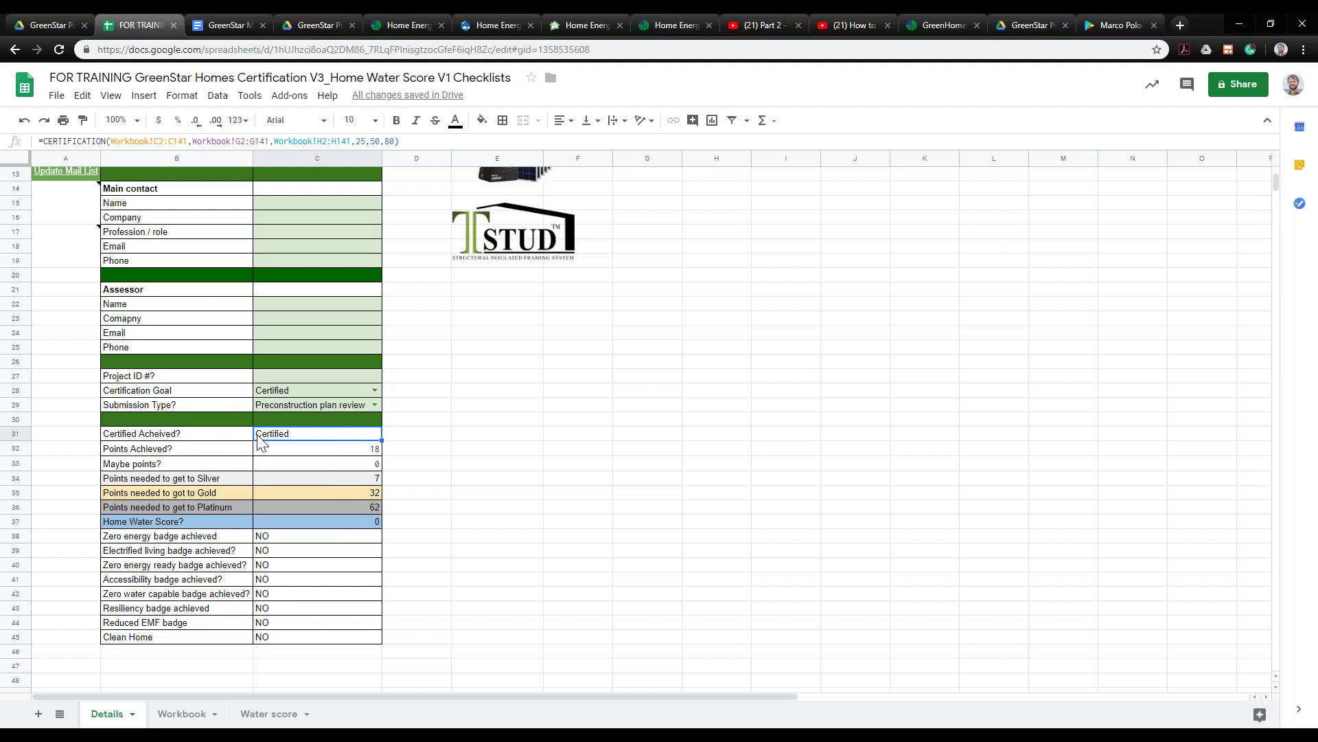
pyautogui.click(221, 436)
pyautogui.click(328, 434)
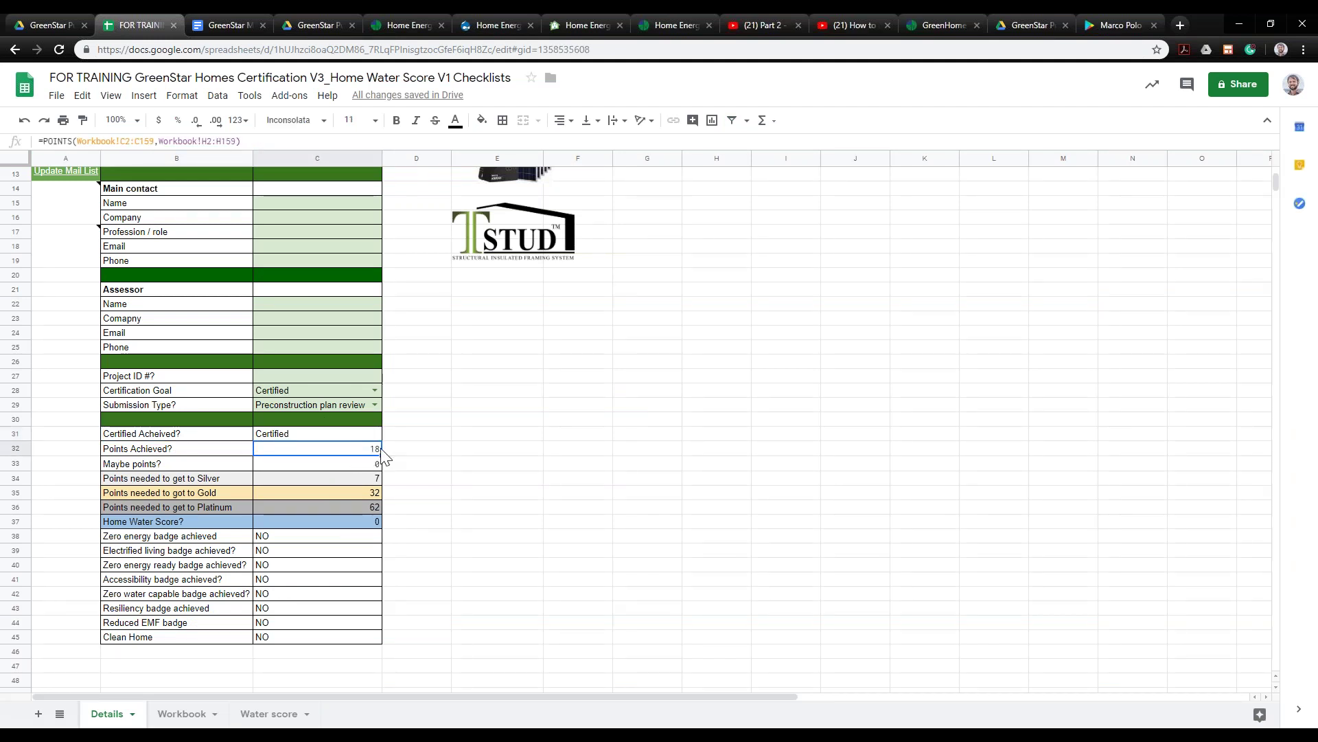
pyautogui.click(359, 476)
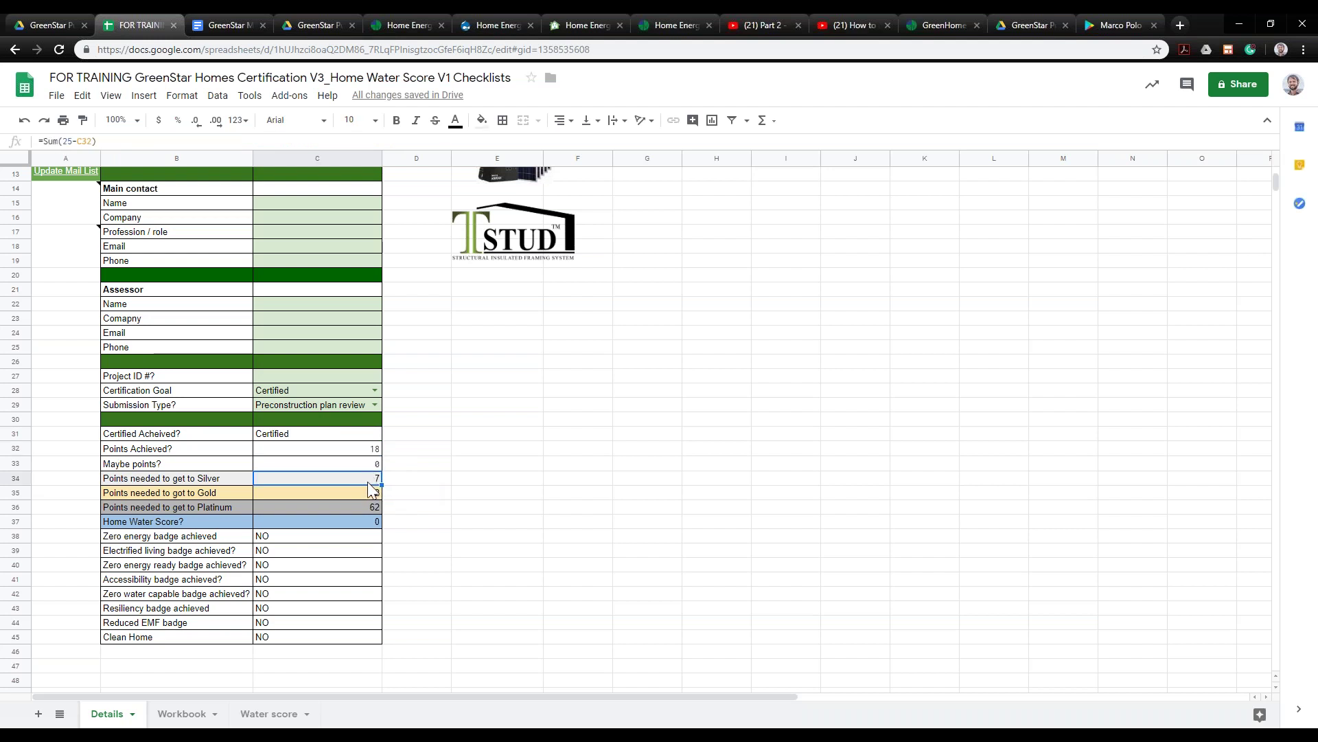
pyautogui.click(349, 493)
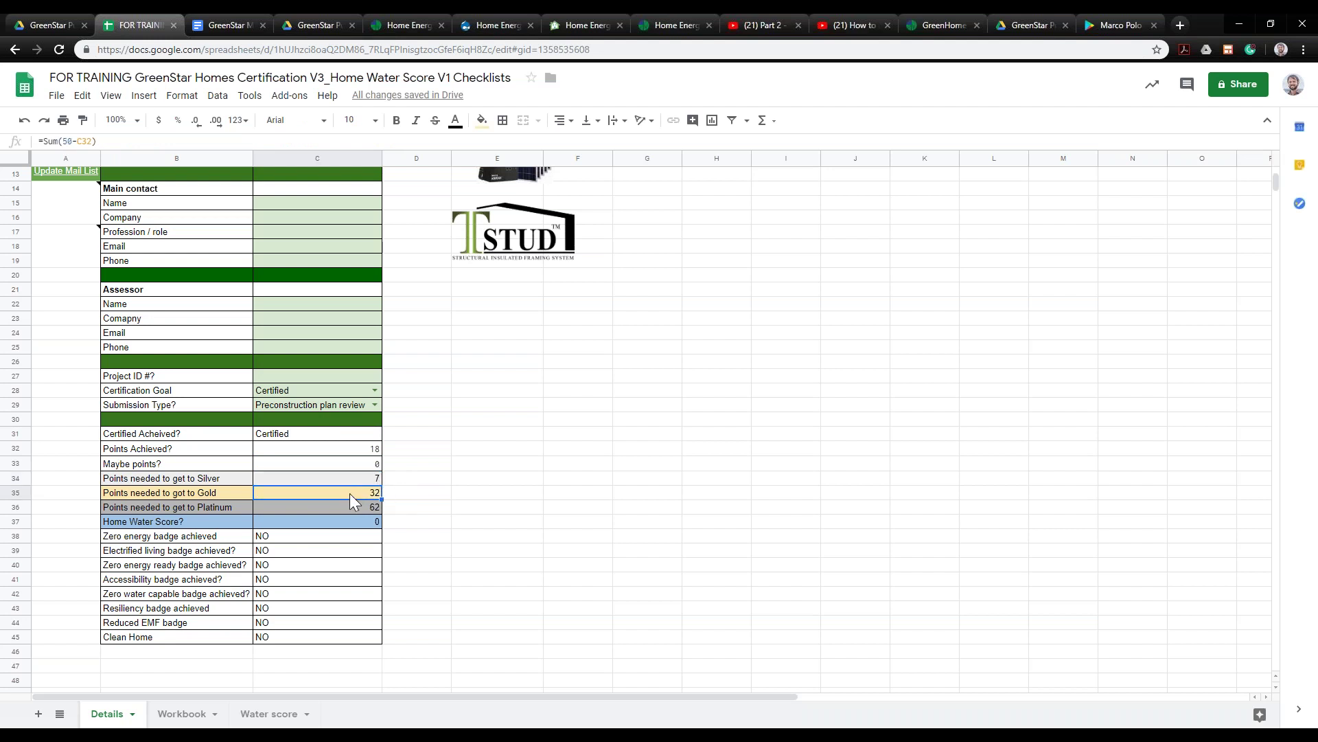
# Total the points of the Silver measures in the Workbook and look over the Gold and Platinum measures
pyautogui.hotkey('ctrl', 'shift', 'pagedown')
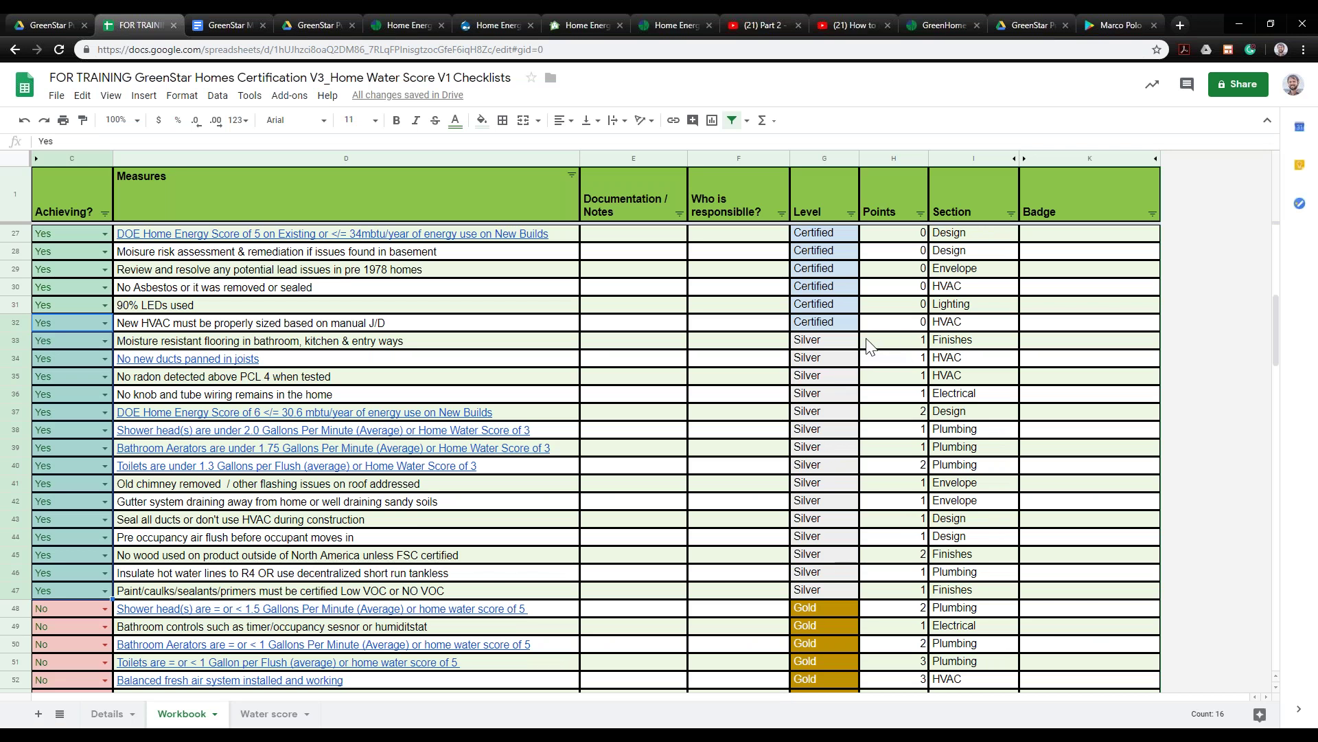
pyautogui.moveTo(883, 344); pyautogui.dragTo(885, 599)
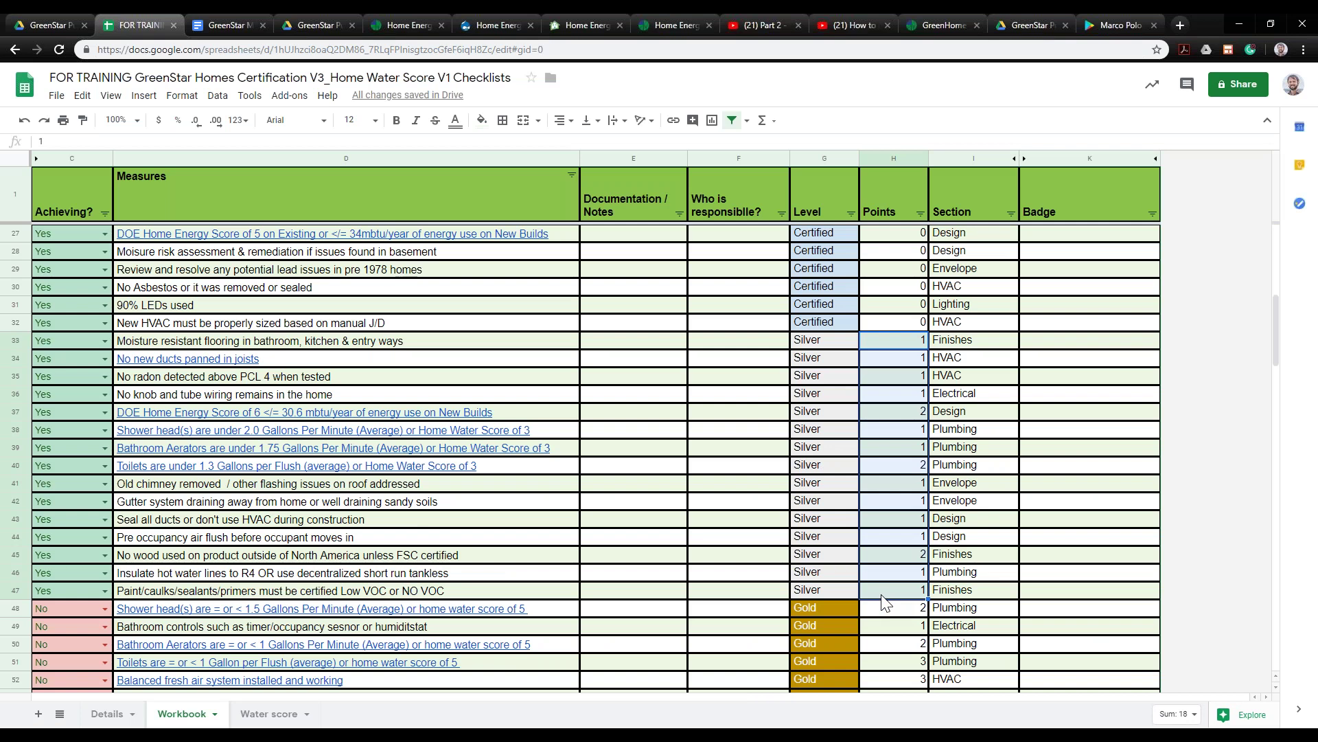
pyautogui.scroll(-5, 886, 460)
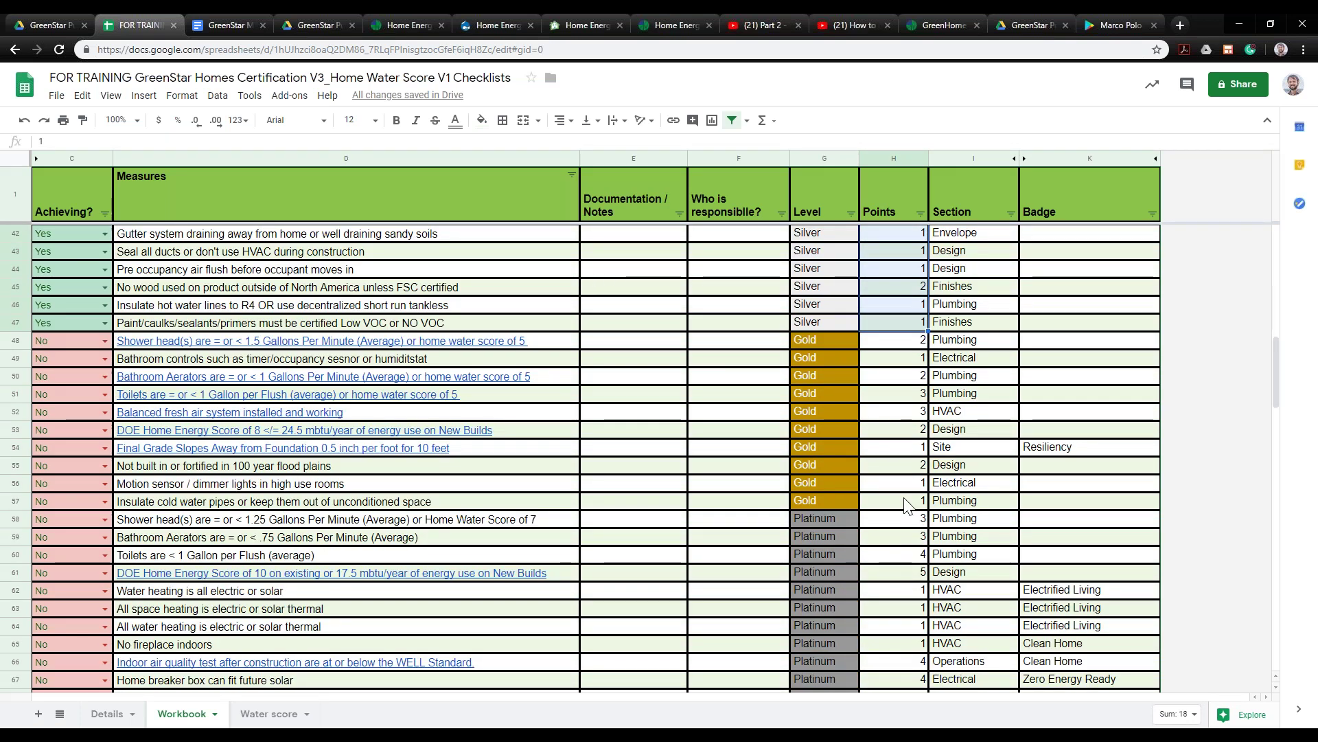
pyautogui.scroll(-2, 901, 500)
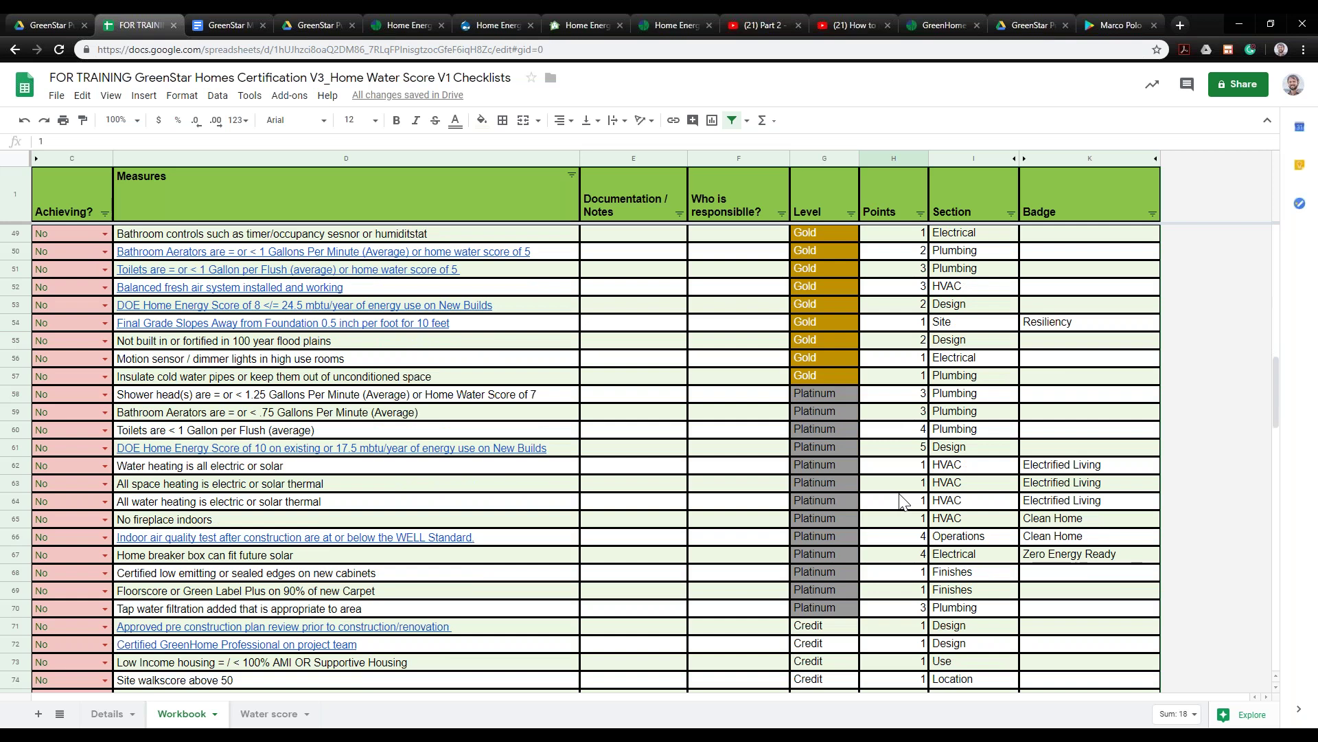
pyautogui.scroll(6, 901, 499)
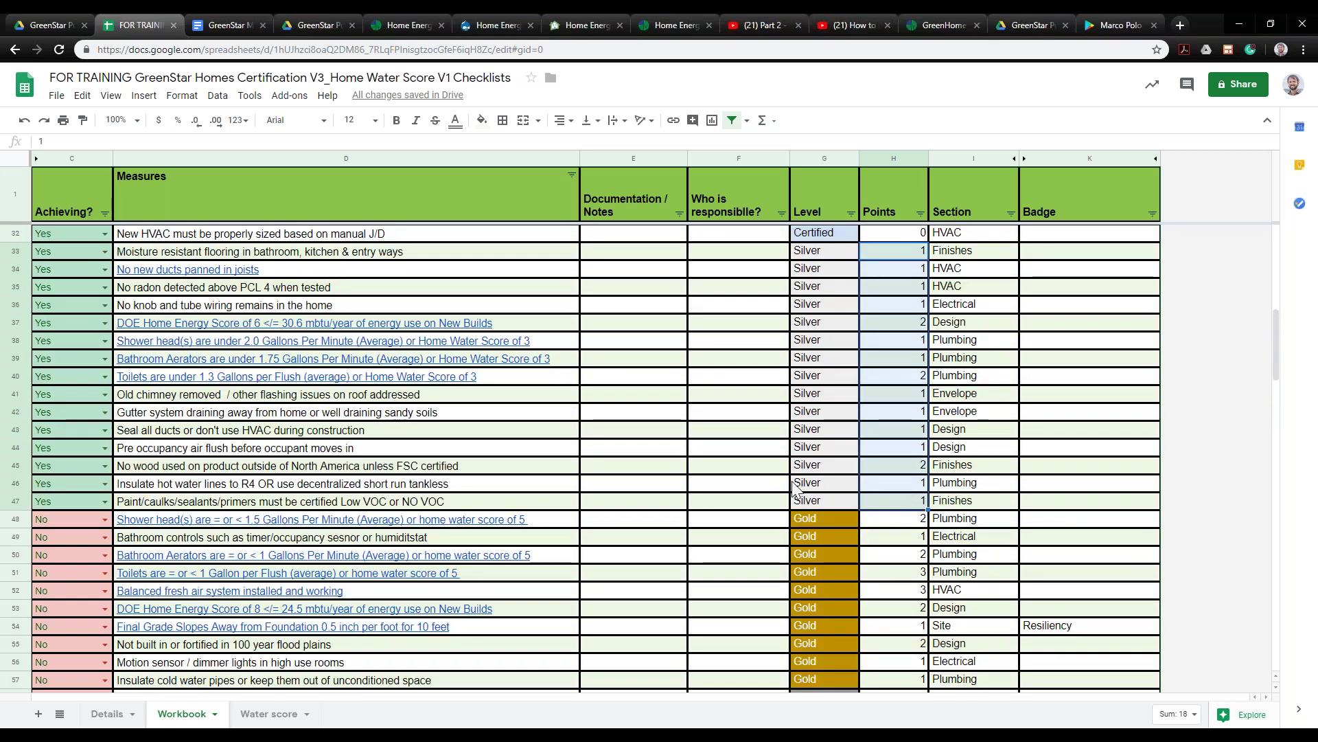
# Recheck the points needed to get to Silver on the Details sheet and total the Gold measures' points in the Workbook
pyautogui.click(98, 714)
pyautogui.click(343, 476)
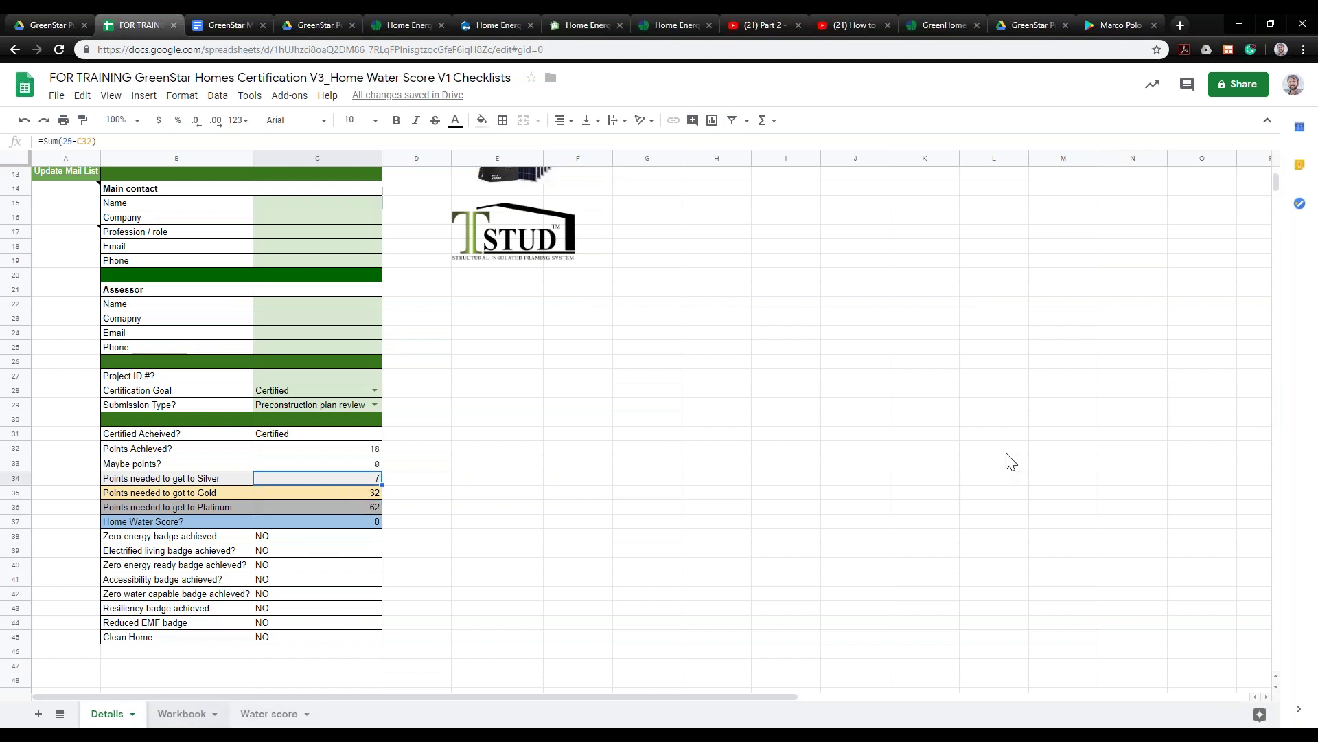
pyautogui.hotkey('ctrl', 'shift', 'pagedown')
pyautogui.moveTo(912, 400); pyautogui.dragTo(913, 564)
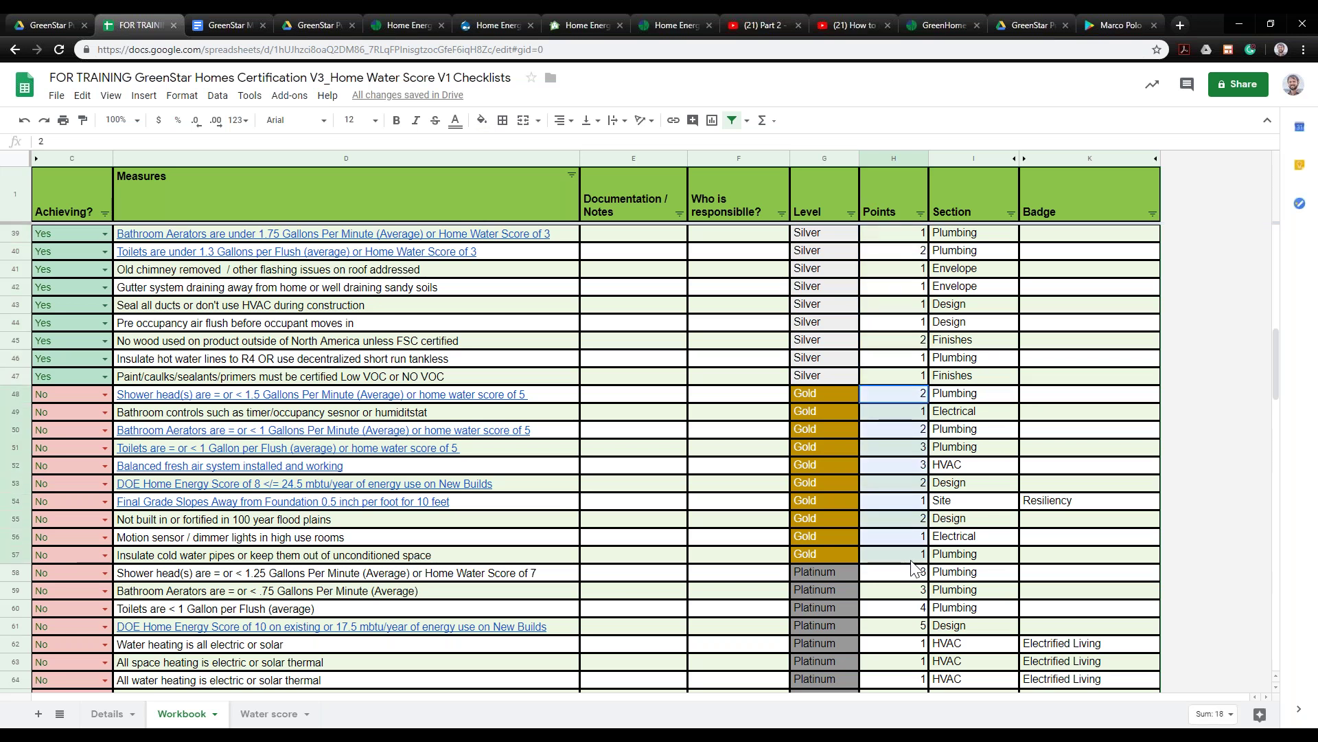
# Set Achieving? to Yes for the Gold-level bathroom controls measure in row 49
pyautogui.click(883, 398)
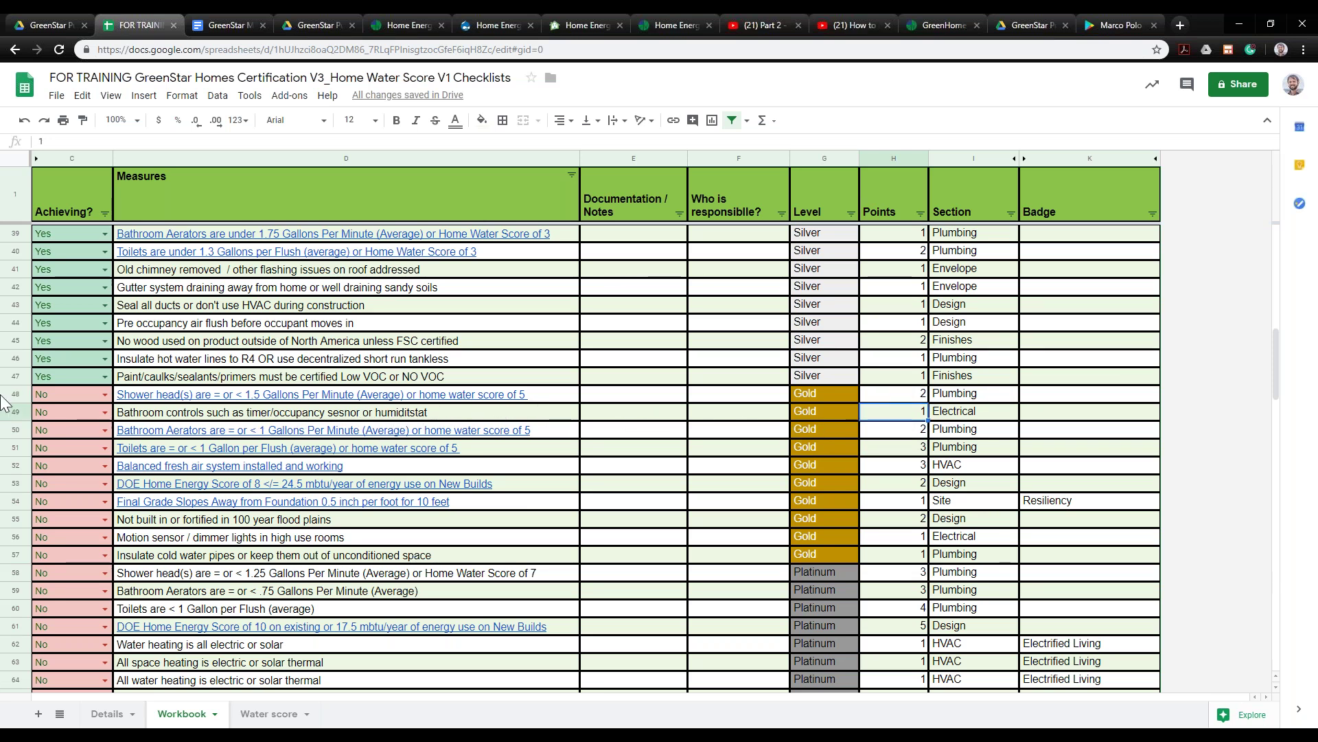
pyautogui.click(50, 412)
pyautogui.click(103, 412)
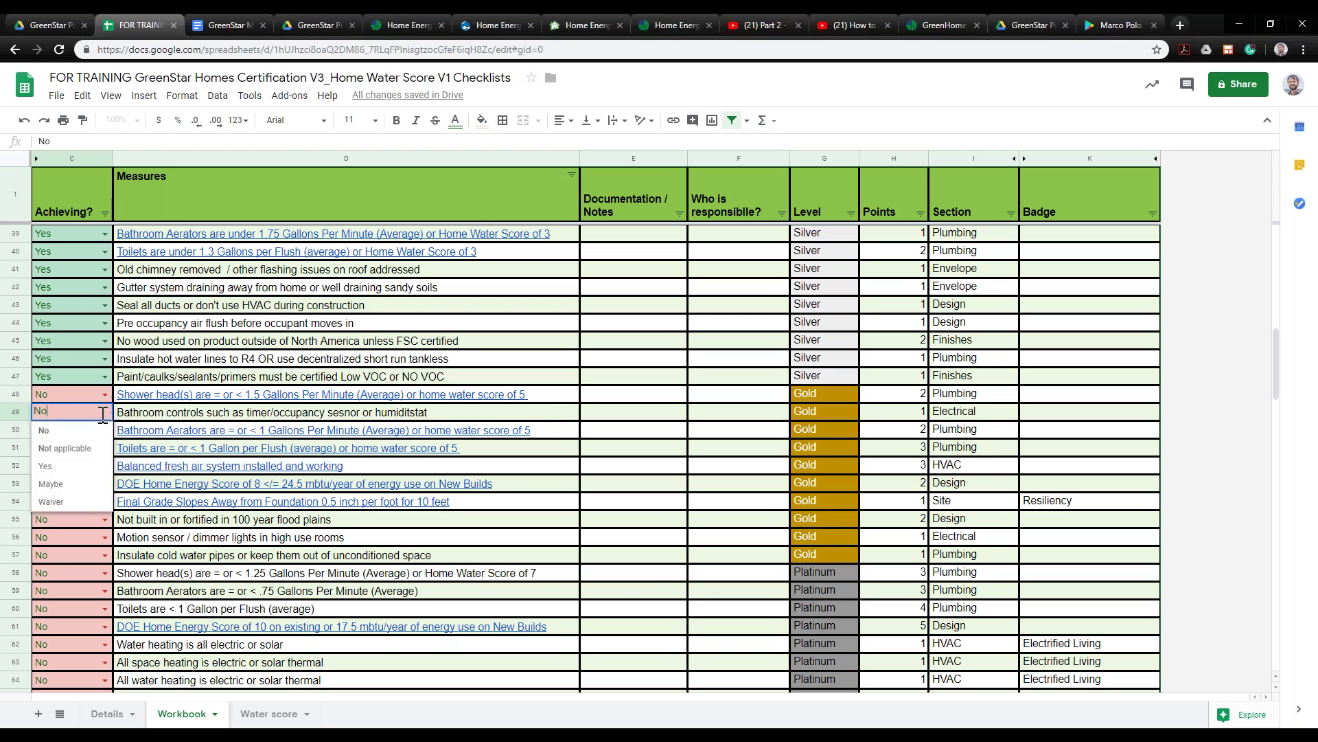
pyautogui.click(68, 477)
# Set Achieving? to Yes for the Platinum toilets under 1 gallon and electric or solar water heating measures in rows 60 and 62
pyautogui.scroll(-2, 76, 465)
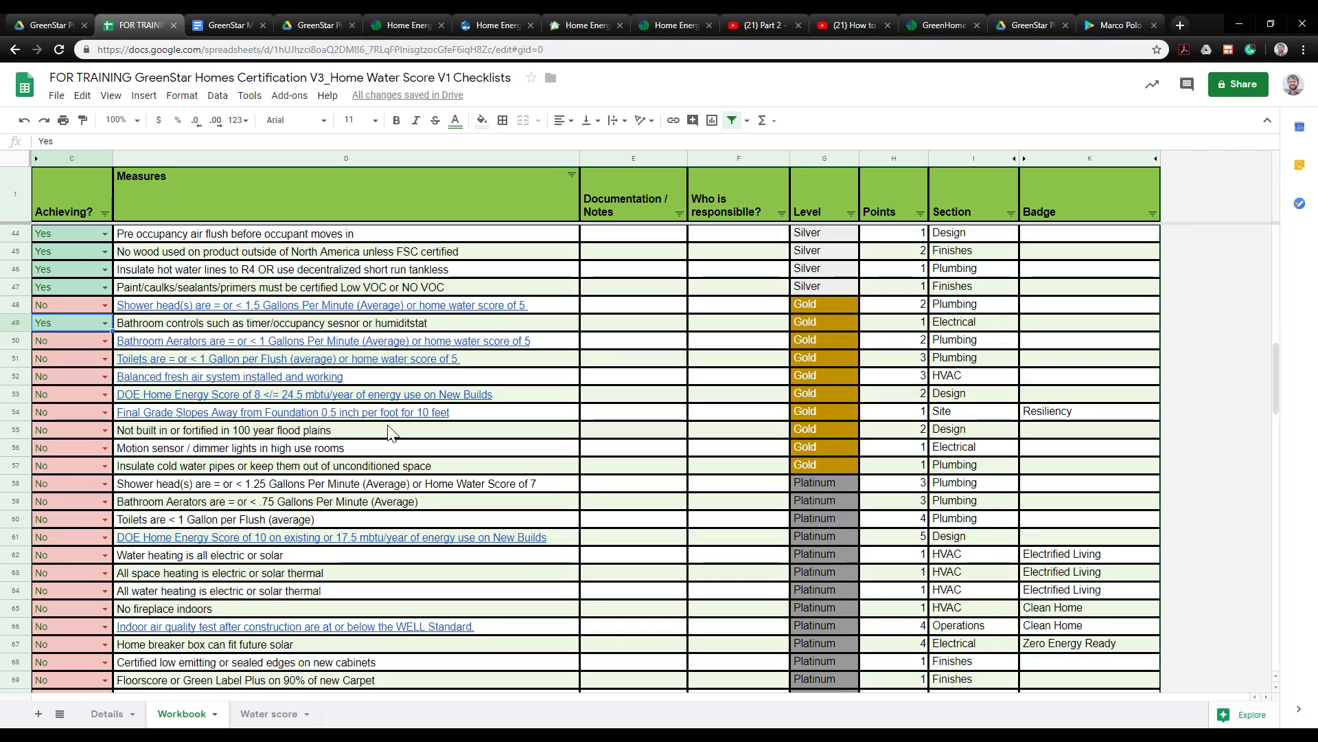
pyautogui.scroll(-1, 282, 422)
pyautogui.scroll(-2, 392, 432)
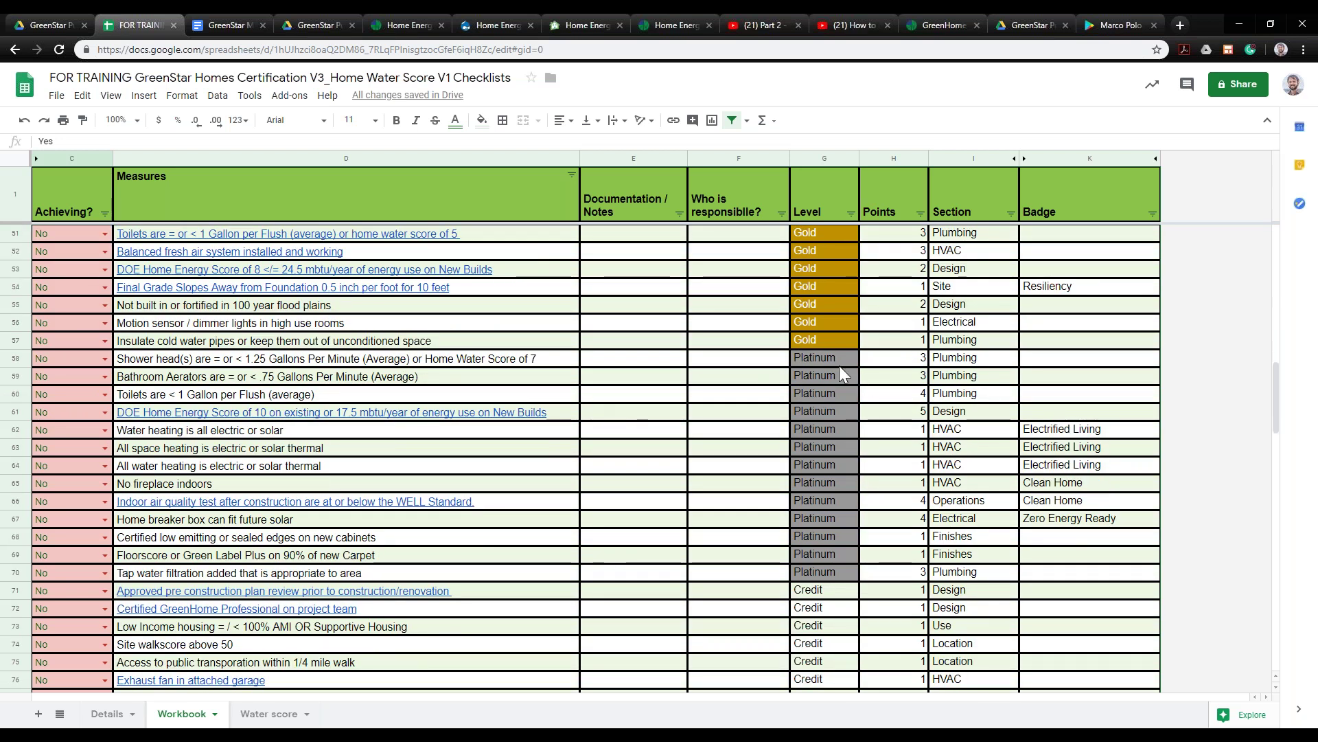
pyautogui.click(92, 397)
pyautogui.click(105, 395)
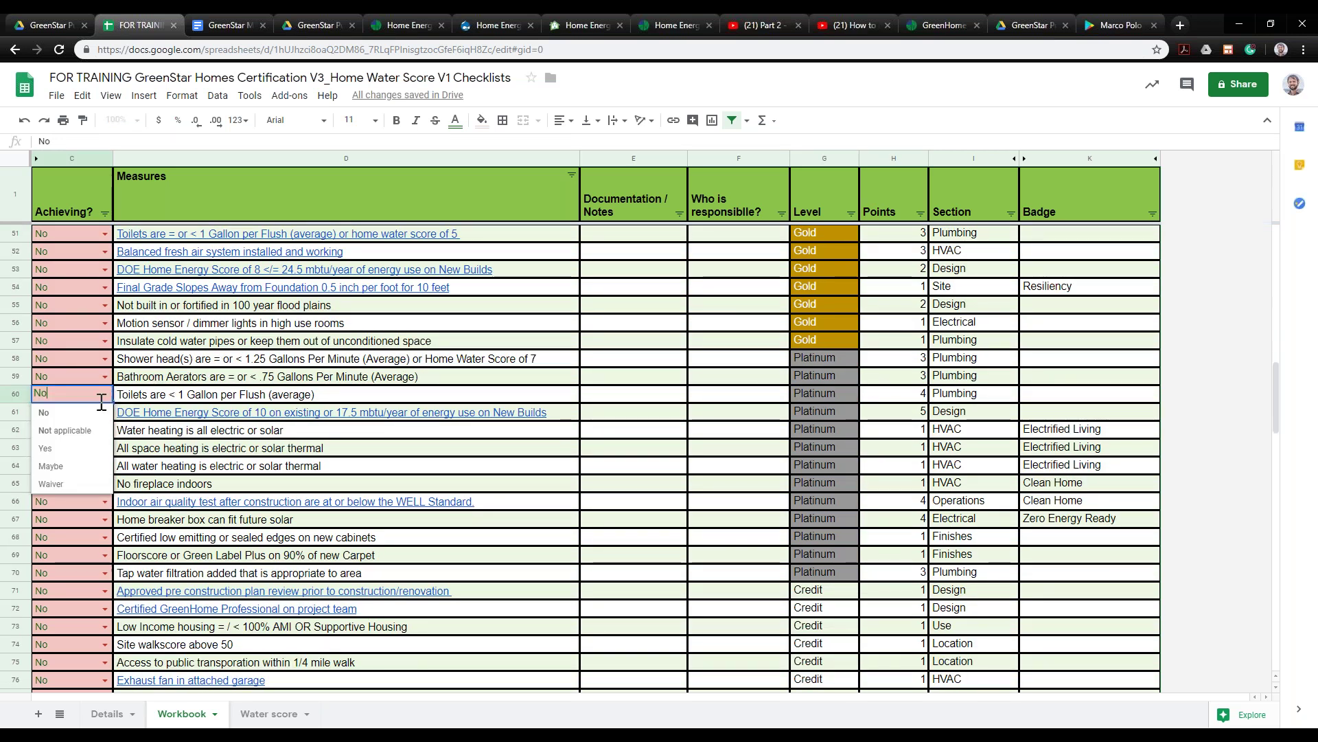
pyautogui.click(87, 450)
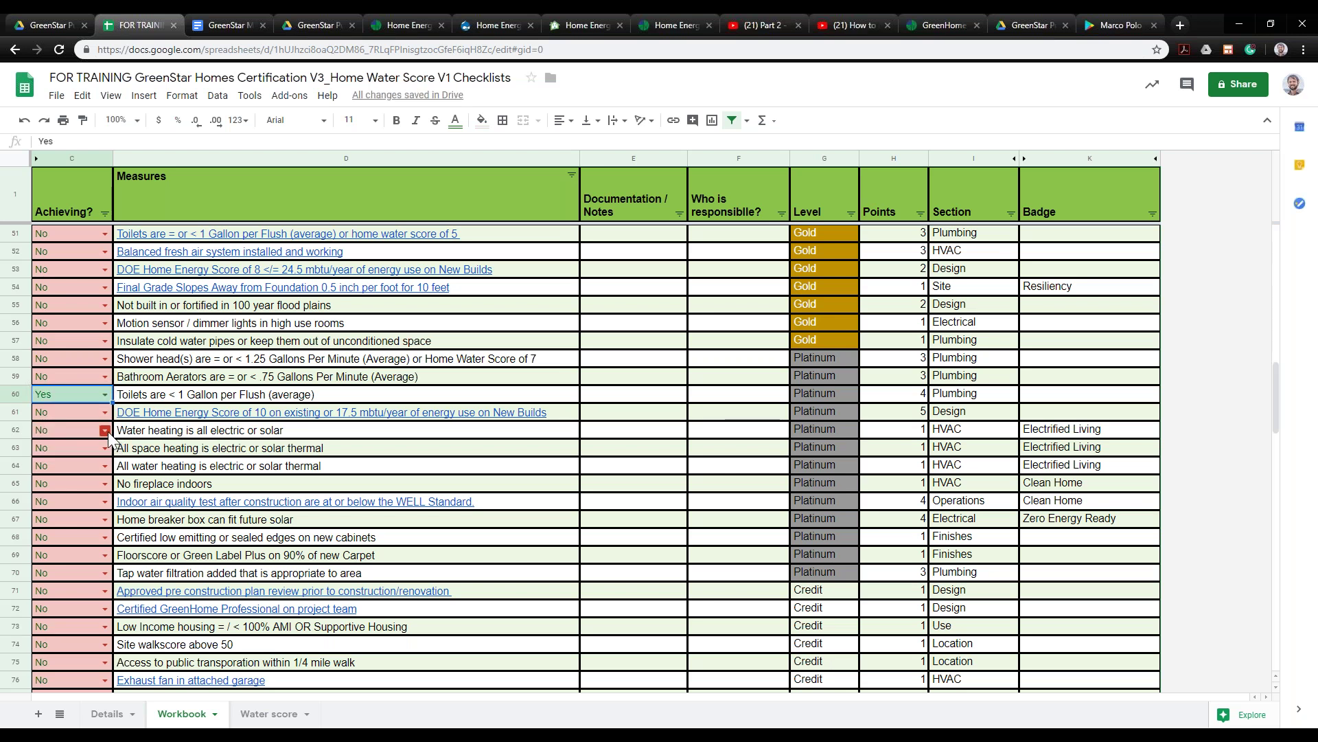
pyautogui.click(105, 431)
pyautogui.click(70, 489)
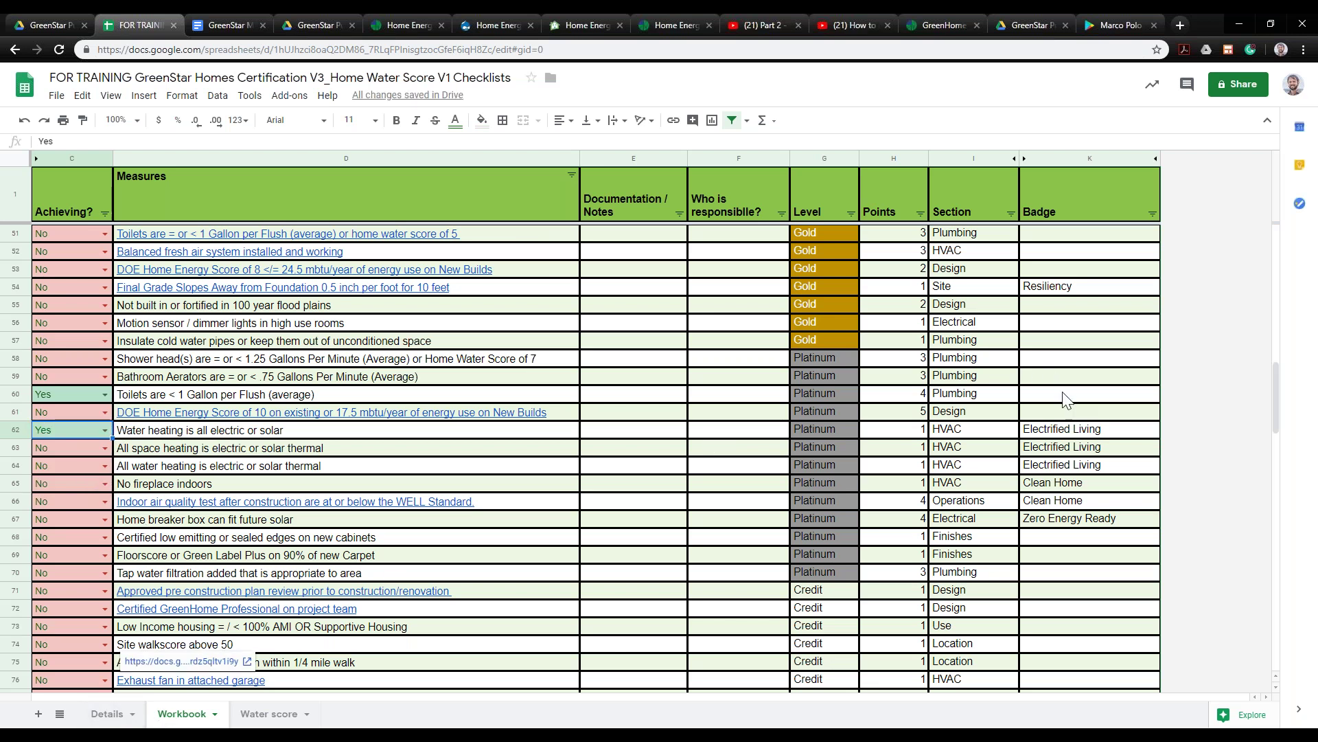
# Examine the Credit-level measures from row 71 down, with their points, sections and badges
pyautogui.scroll(2, 811, 372)
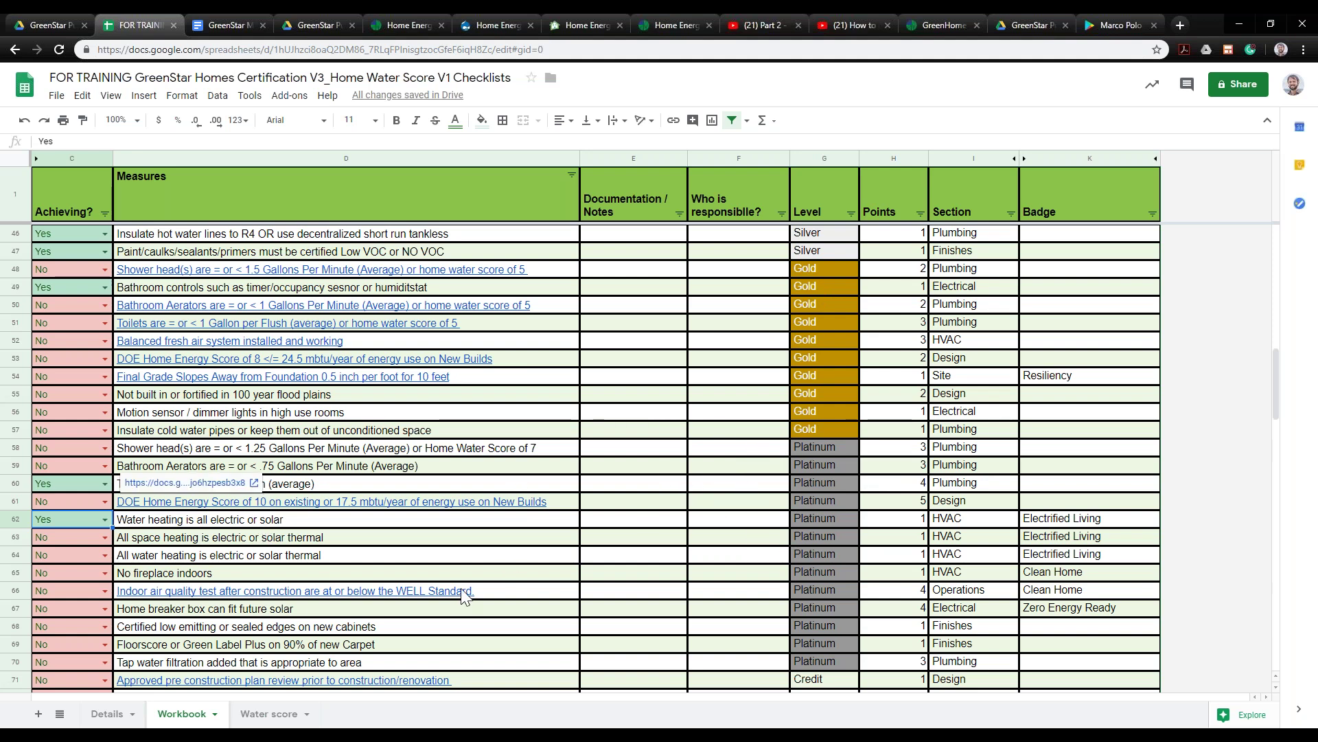
pyautogui.scroll(-2, 688, 478)
pyautogui.scroll(-4, 602, 508)
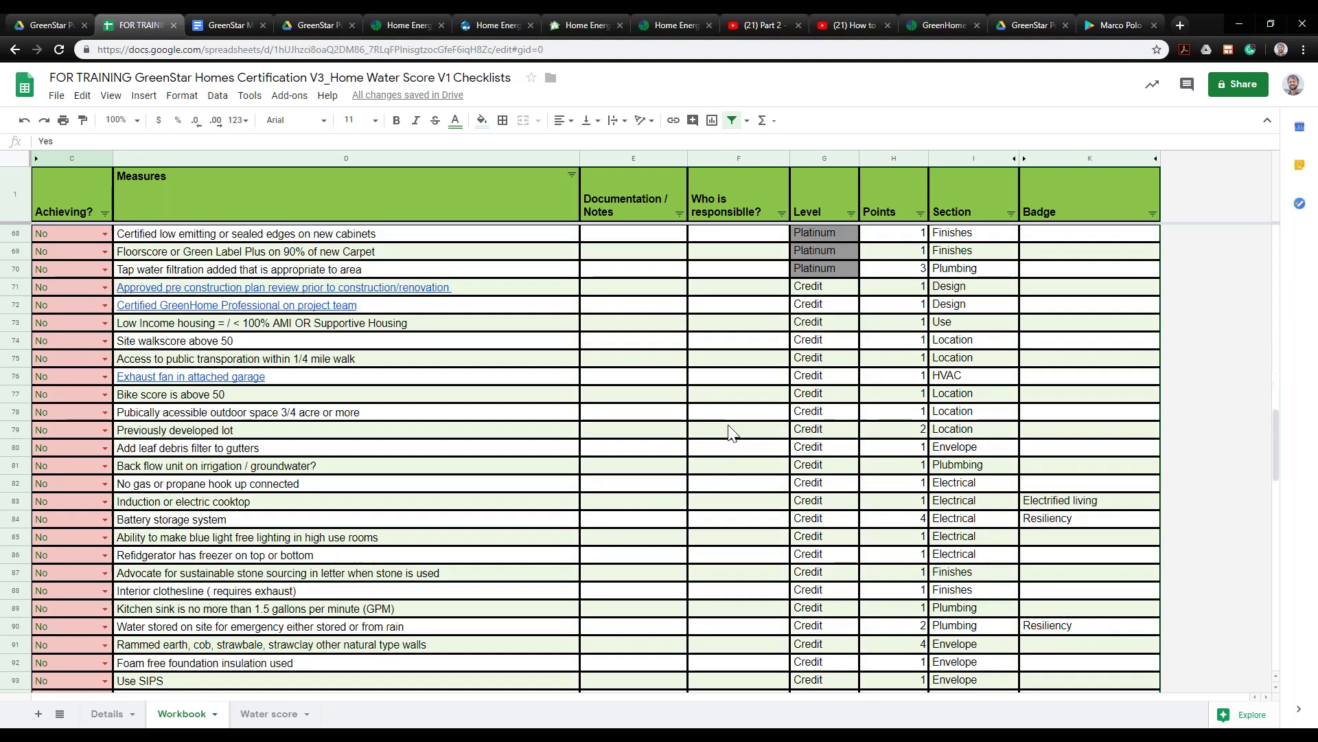
pyautogui.moveTo(830, 325); pyautogui.dragTo(820, 646)
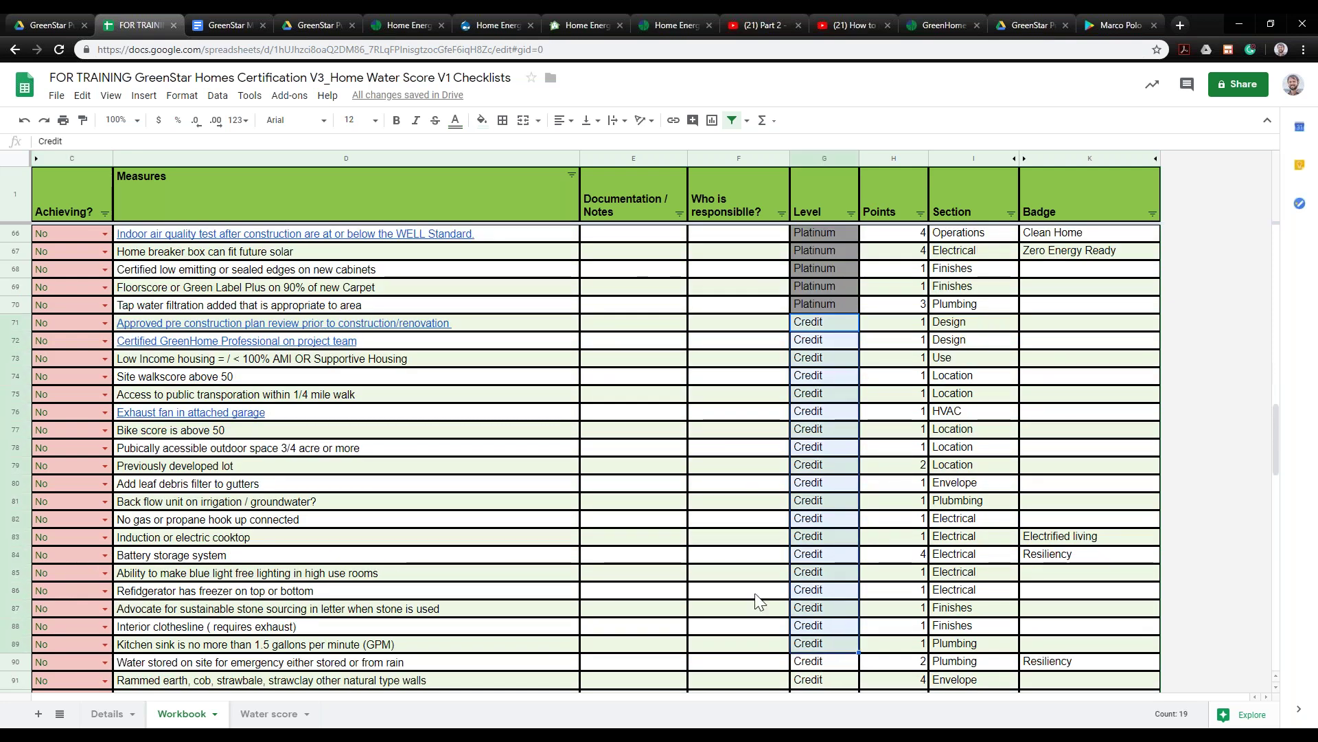
pyautogui.scroll(-3, 635, 506)
pyautogui.scroll(-3, 634, 505)
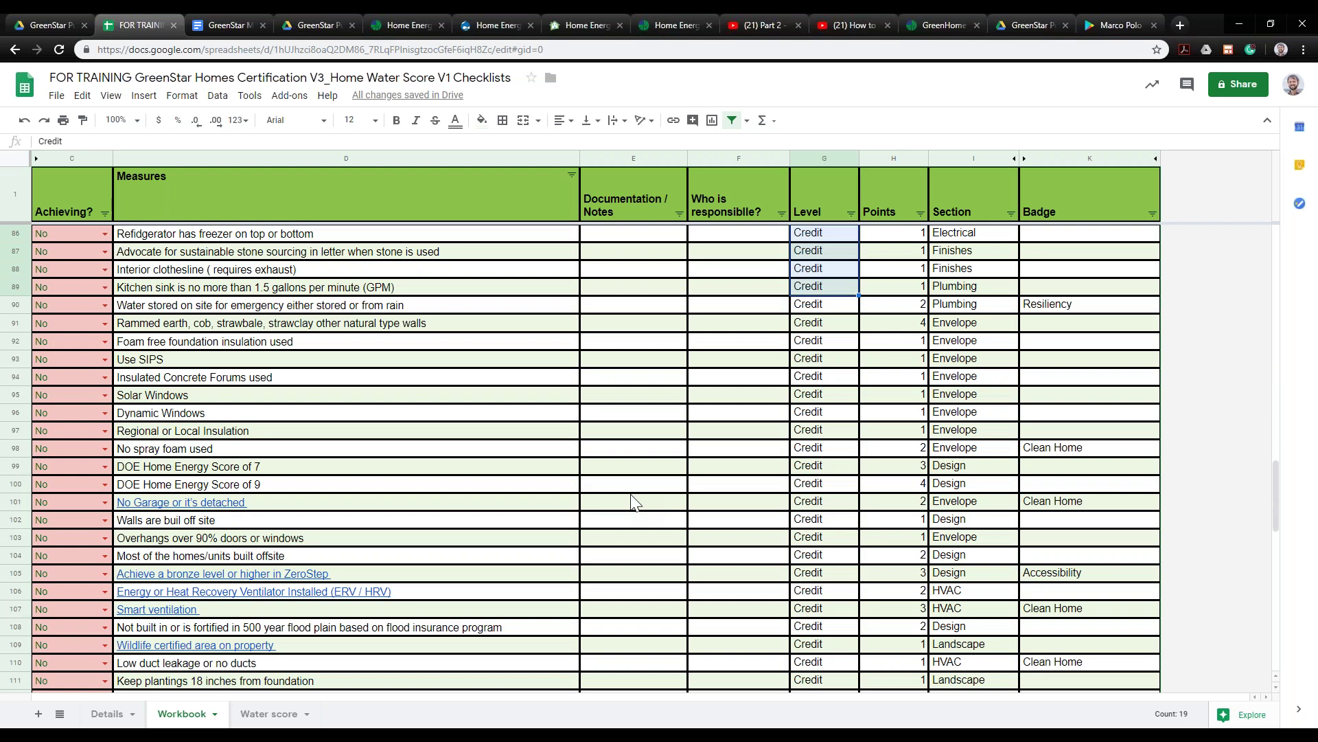
pyautogui.scroll(7, 759, 447)
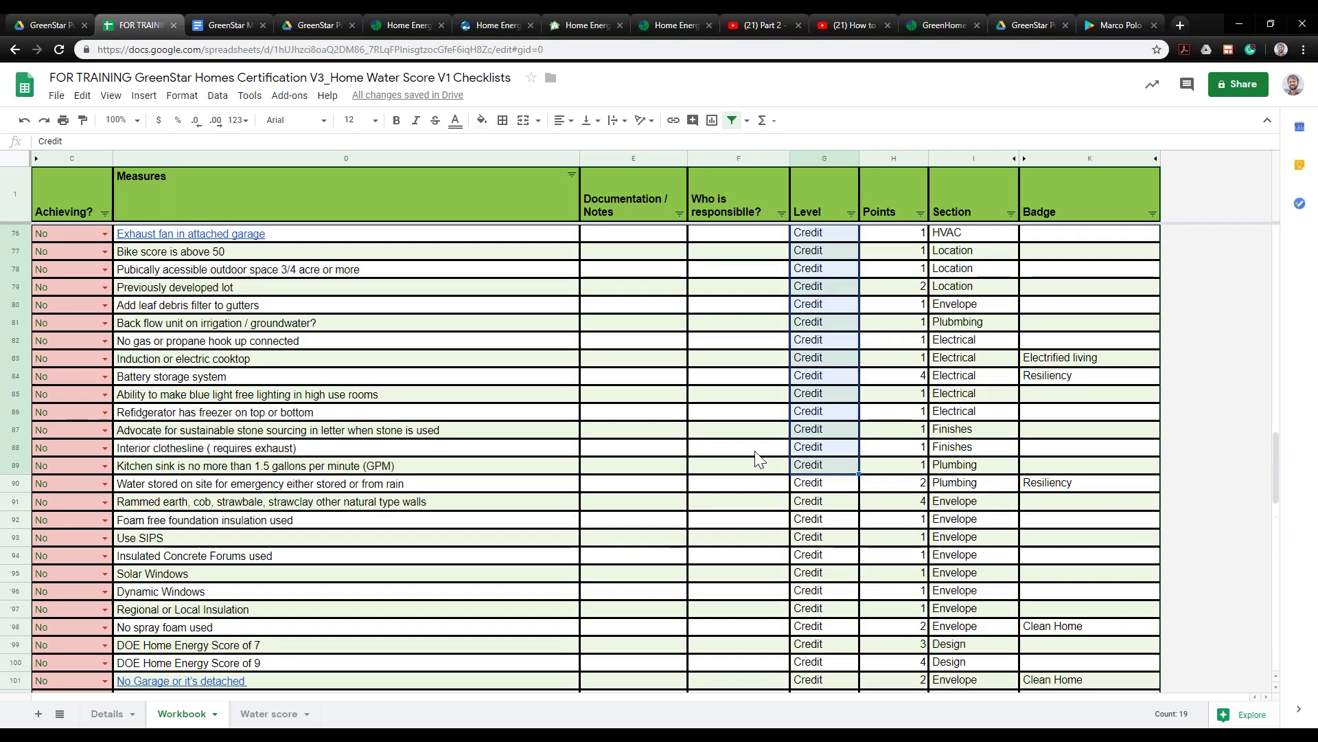
pyautogui.scroll(10, 775, 405)
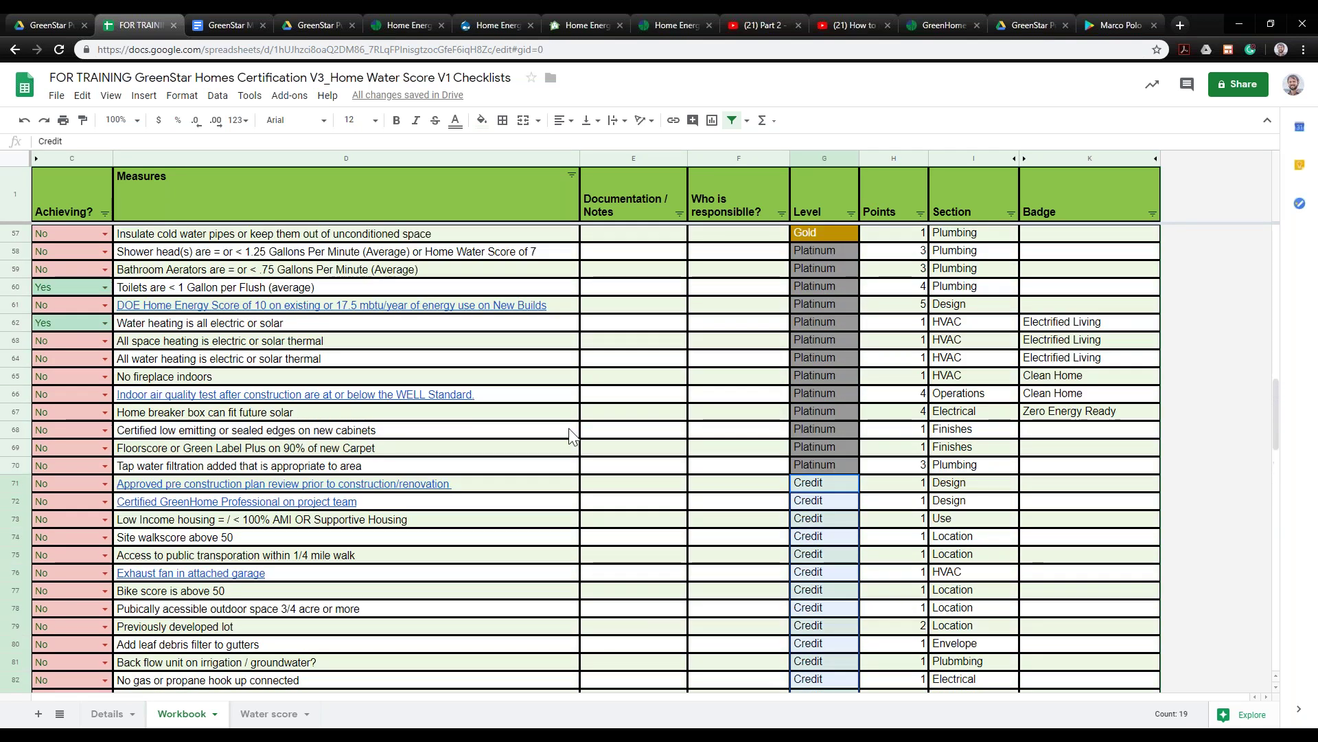
pyautogui.scroll(-8, 639, 546)
pyautogui.scroll(-4, 721, 446)
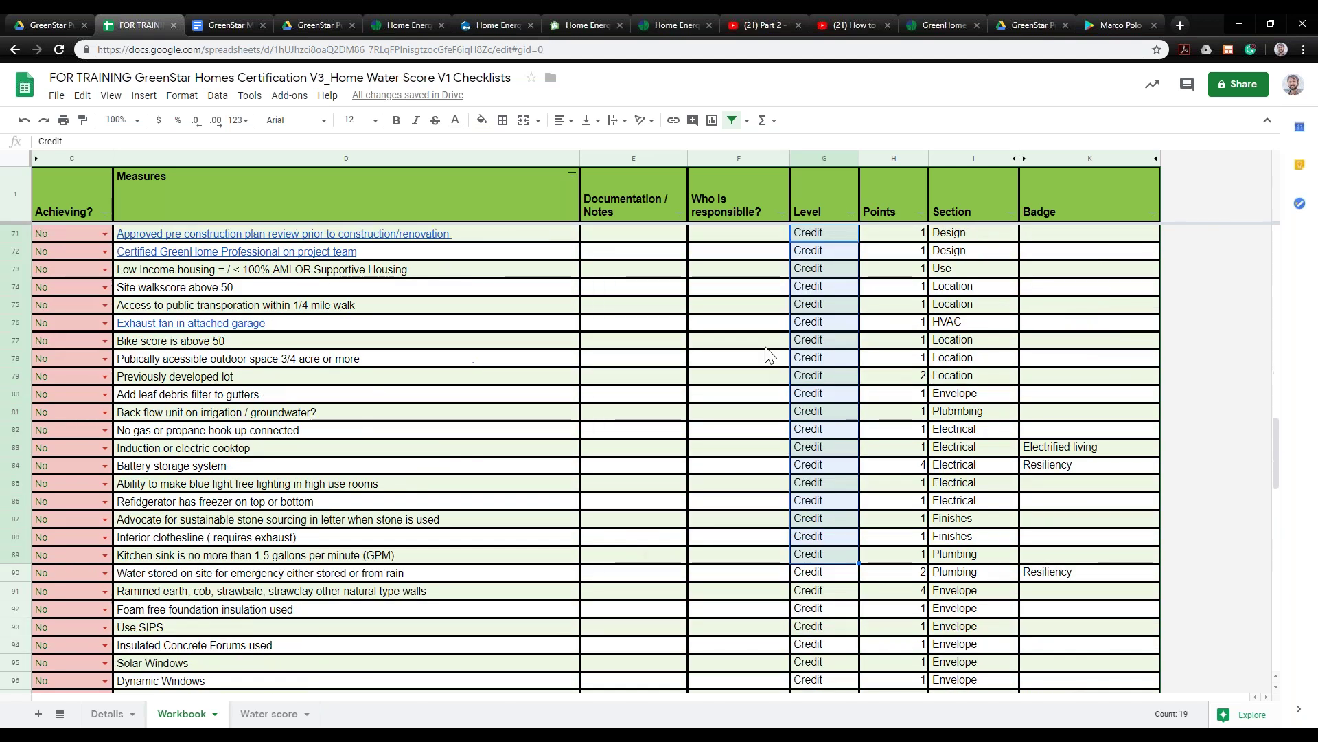
pyautogui.click(762, 344)
# Set Achieving? to Yes for the Credit-level publicly accessible outdoor space measure in row 78
pyautogui.scroll(2, 762, 344)
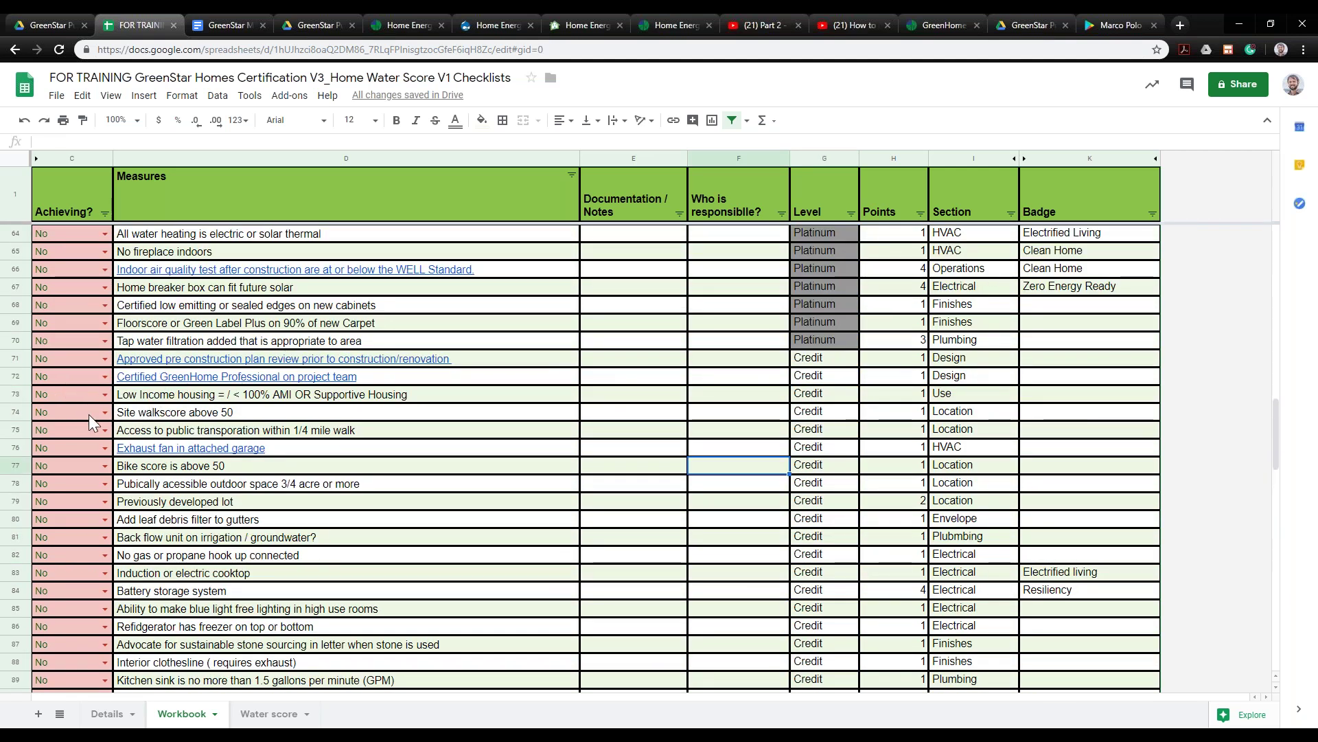
pyautogui.scroll(-1, 81, 412)
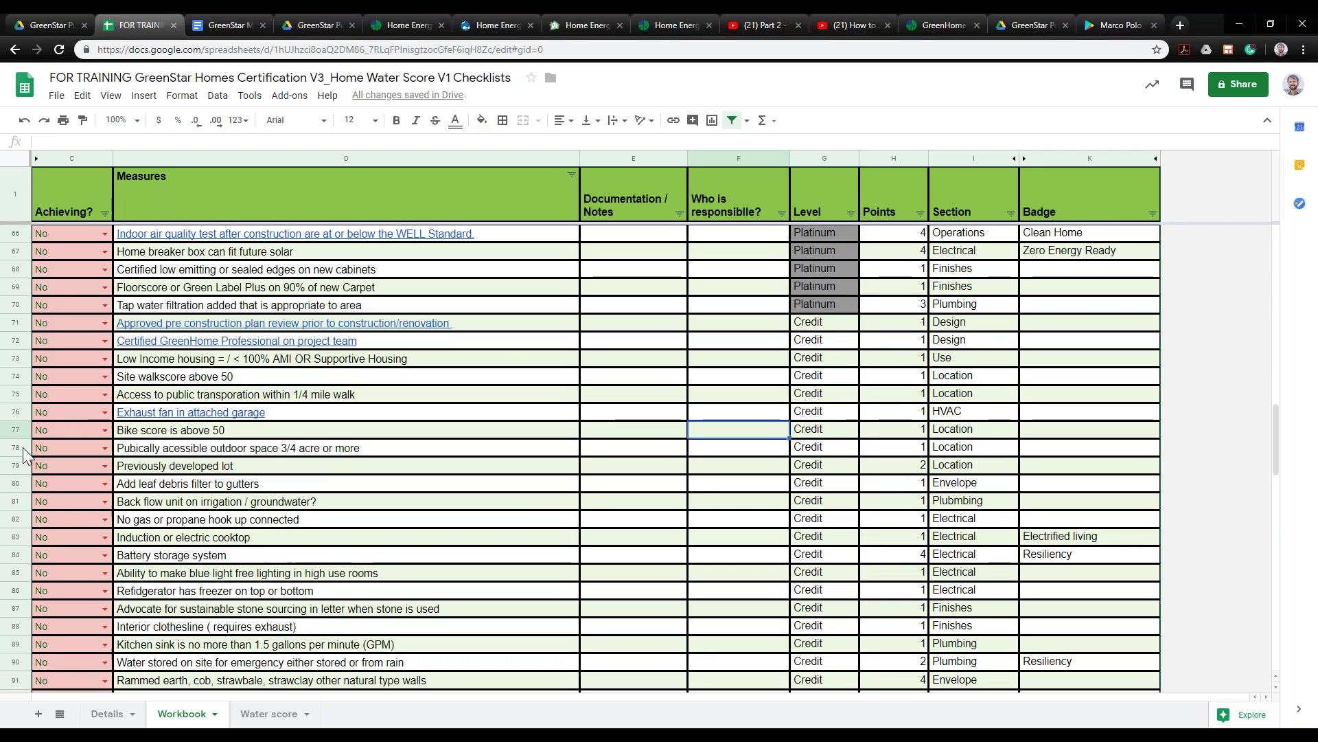
pyautogui.click(71, 429)
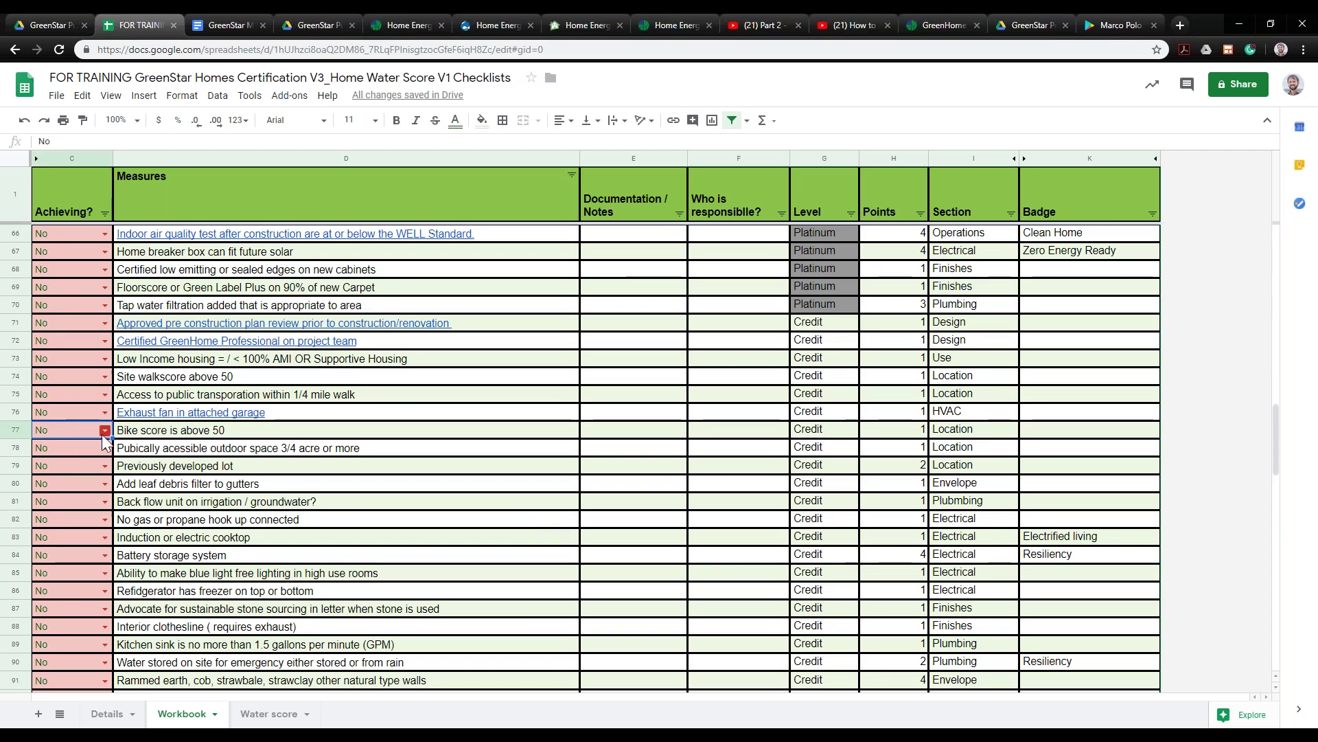
pyautogui.click(87, 448)
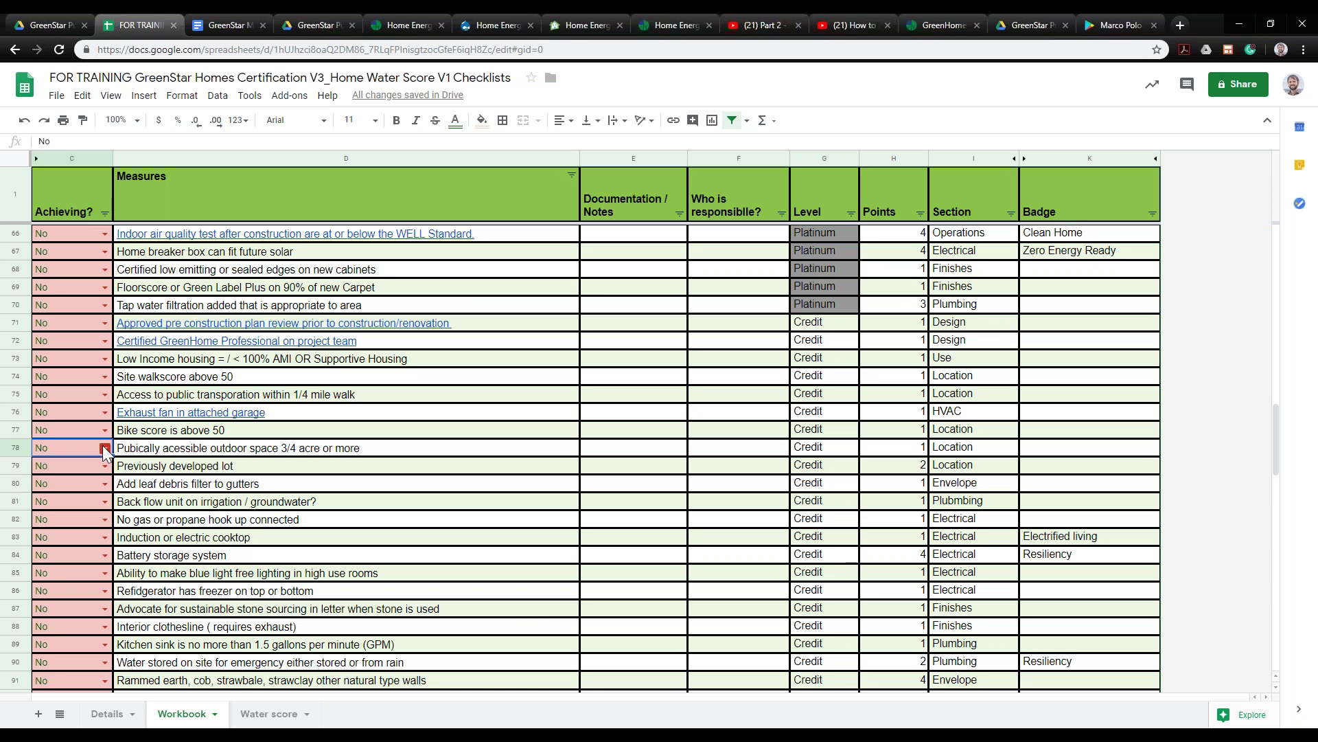
pyautogui.click(103, 446)
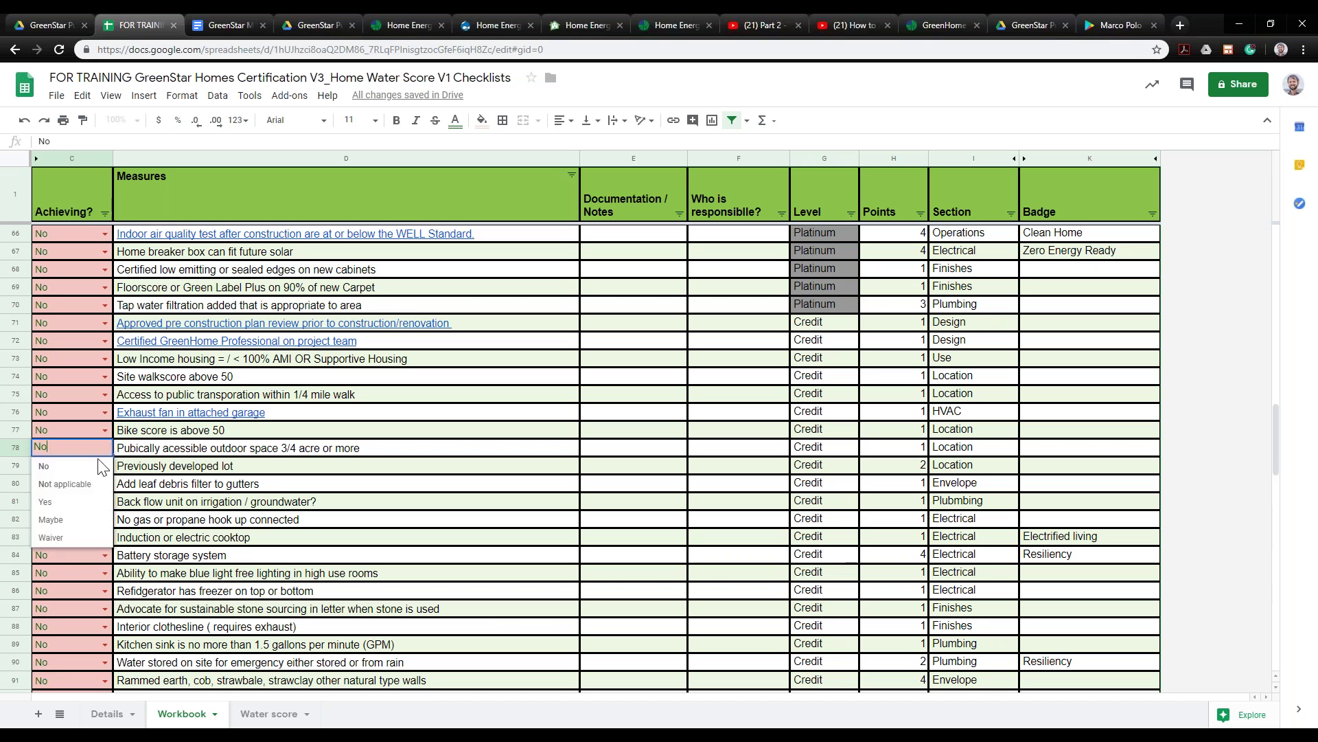
pyautogui.click(80, 502)
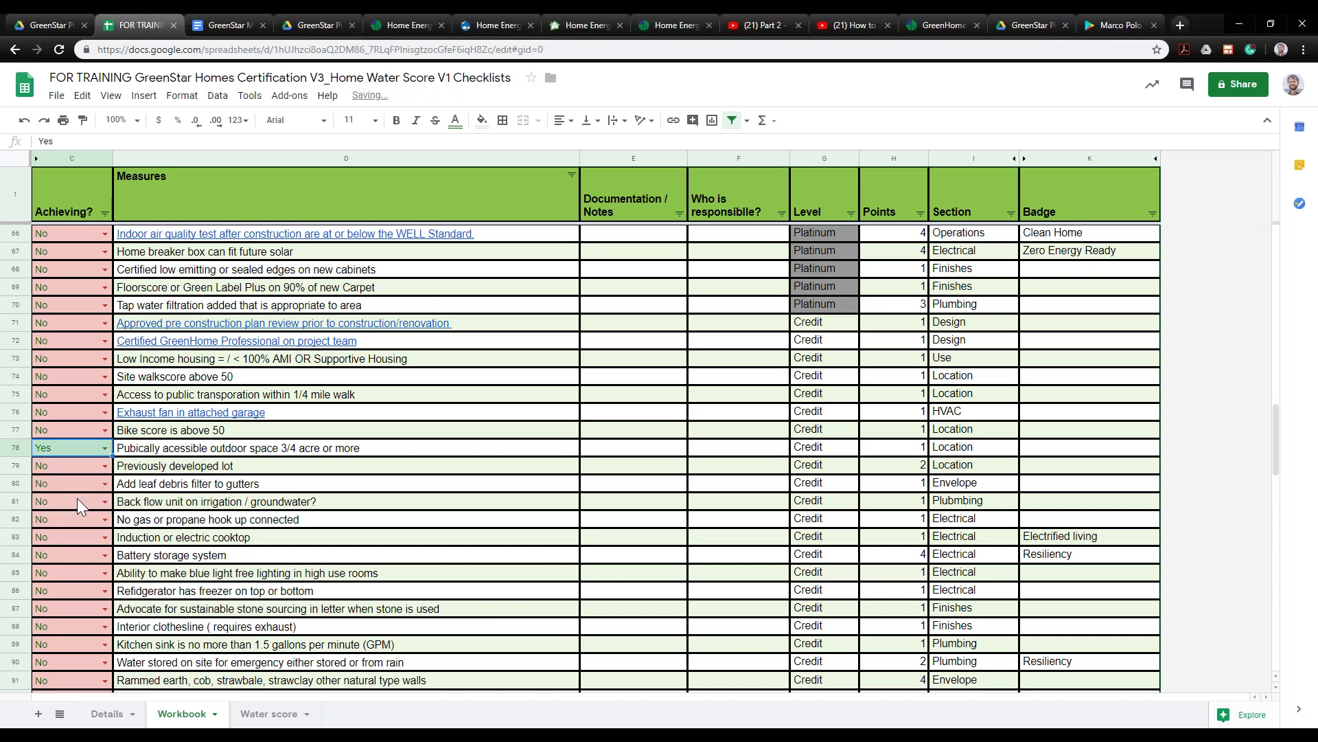
# Set Achieving? to Yes for the Credit-level leaf debris filter measure in row 80 and check the points in rows 80 and 78
pyautogui.scroll(-1, 82, 502)
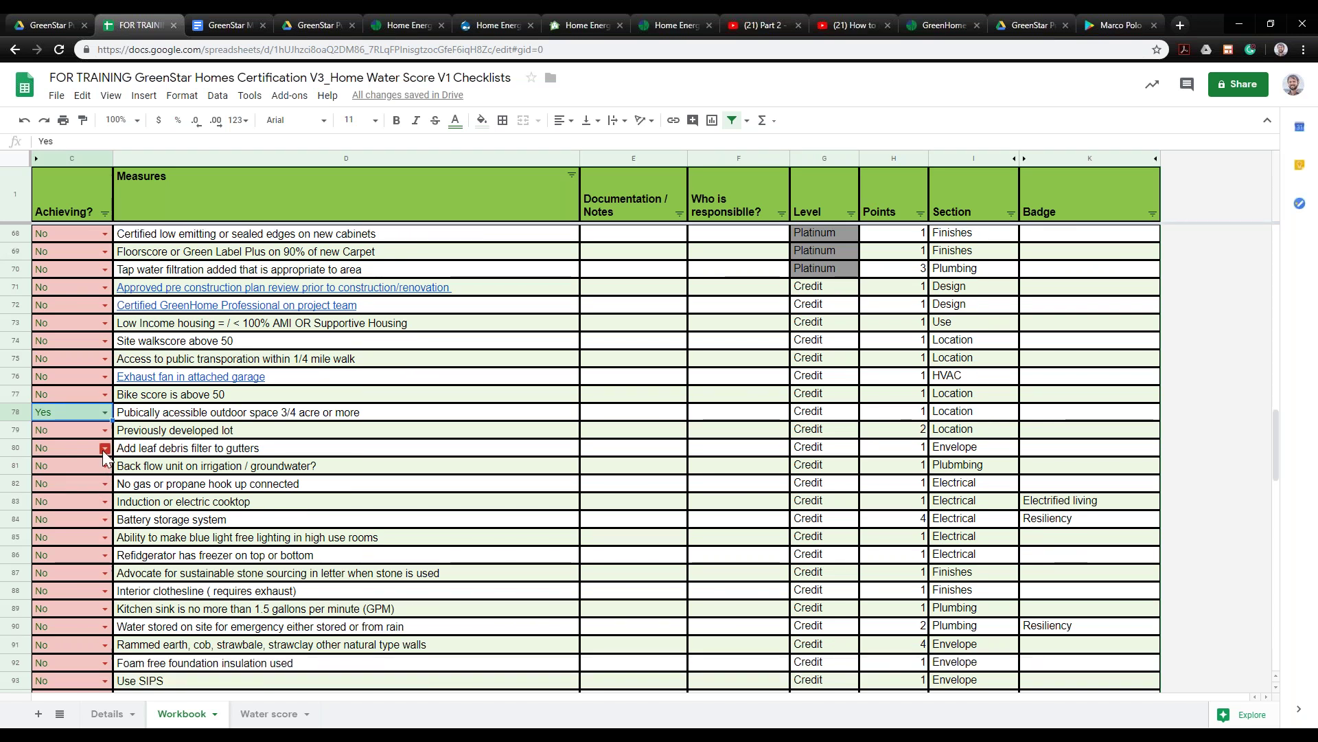
pyautogui.click(102, 451)
pyautogui.click(83, 503)
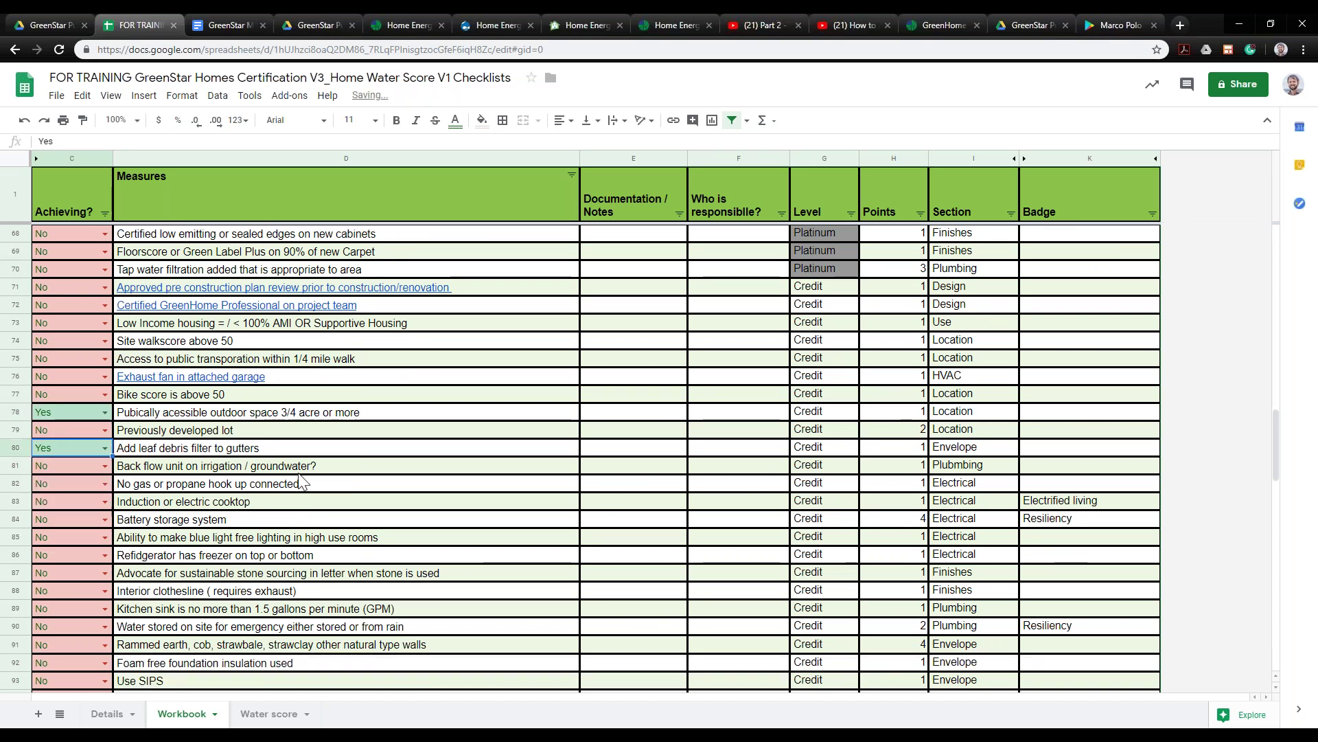
pyautogui.click(914, 456)
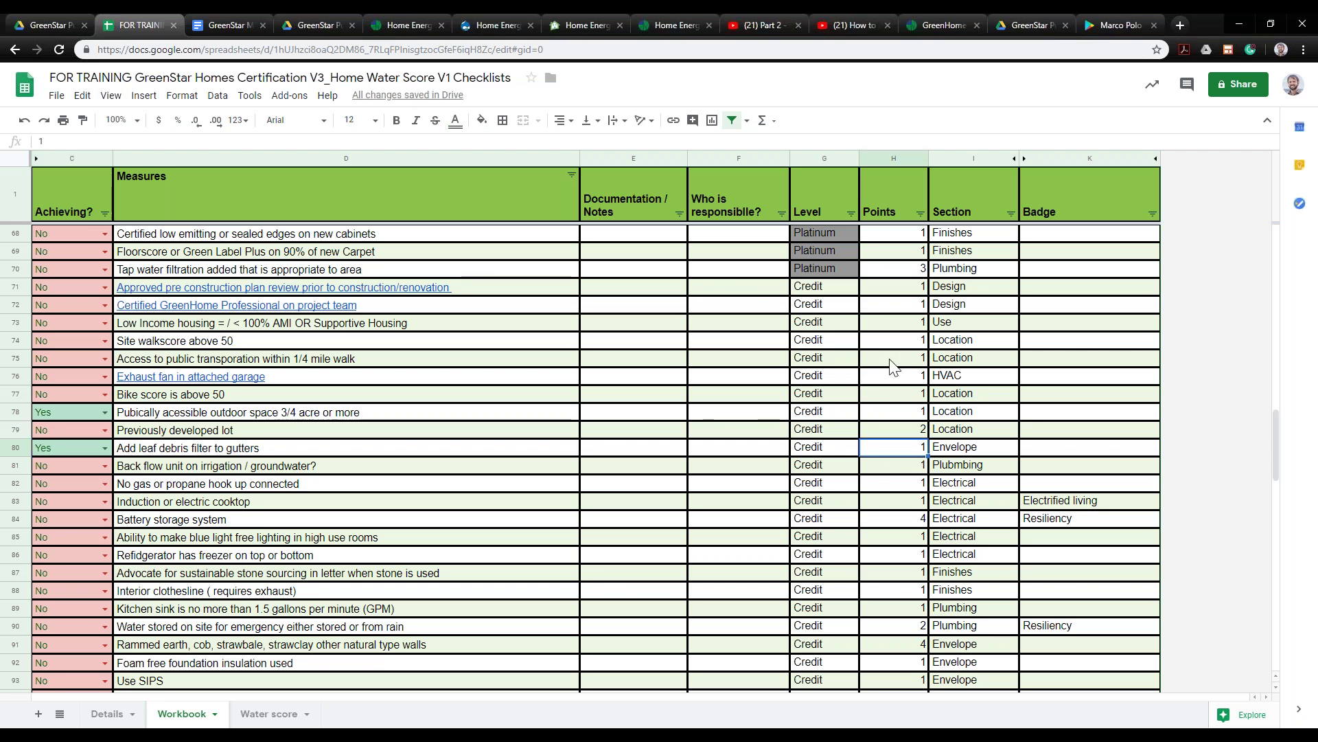
pyautogui.click(911, 412)
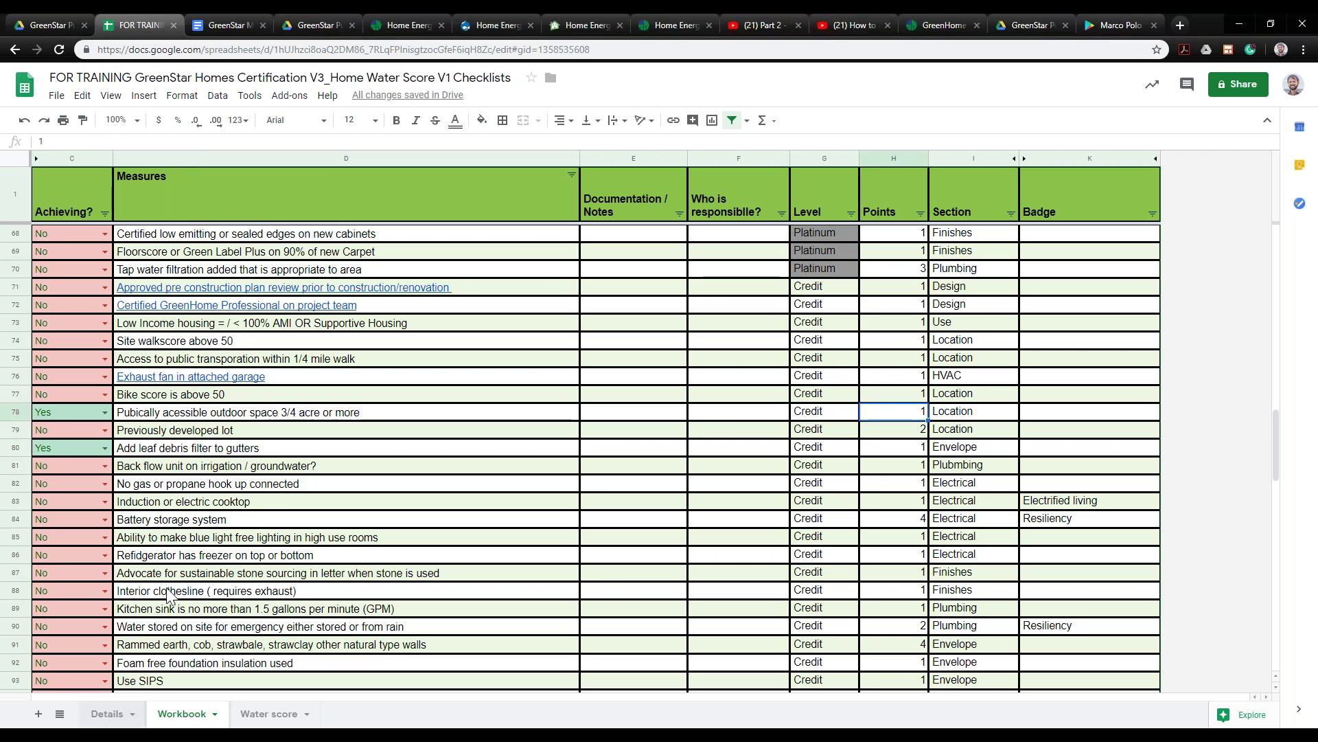
# Review the certification level, points achieved and points needed for Silver and Gold on the Details sheet
pyautogui.click(103, 714)
pyautogui.click(200, 435)
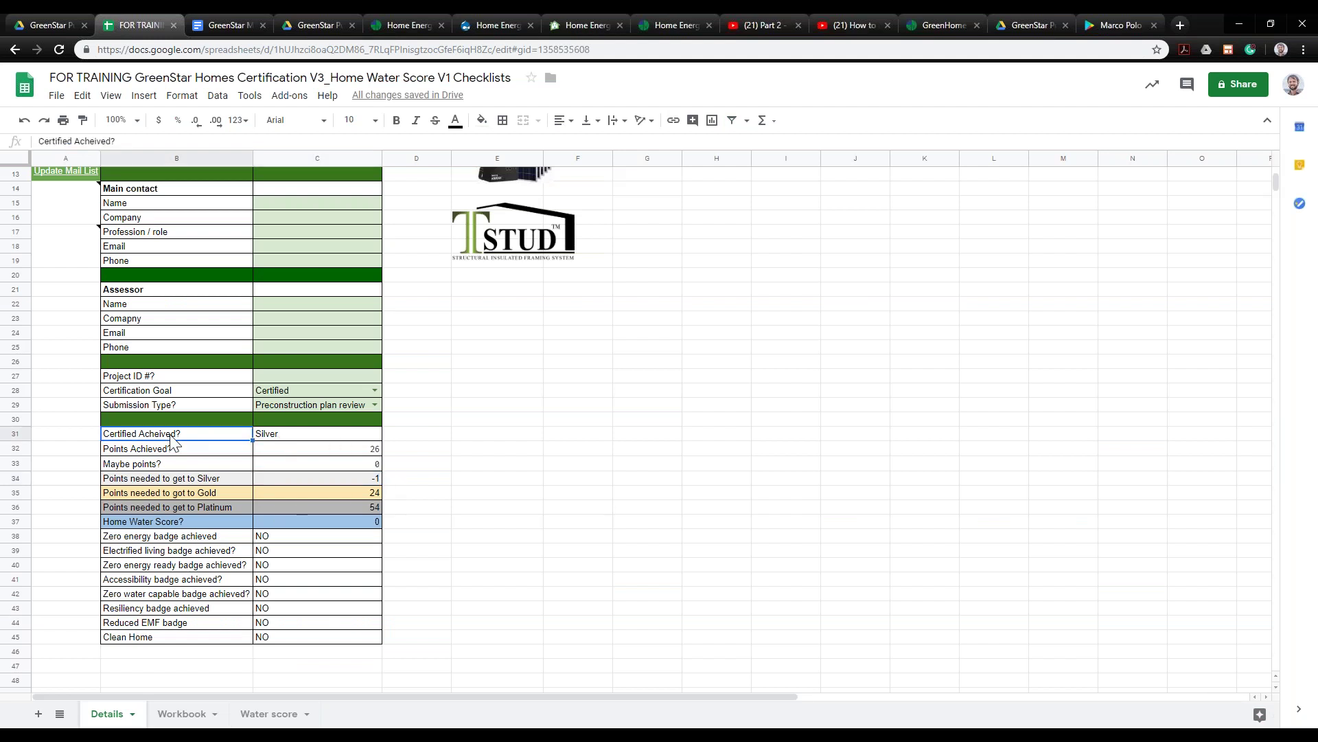
pyautogui.click(367, 451)
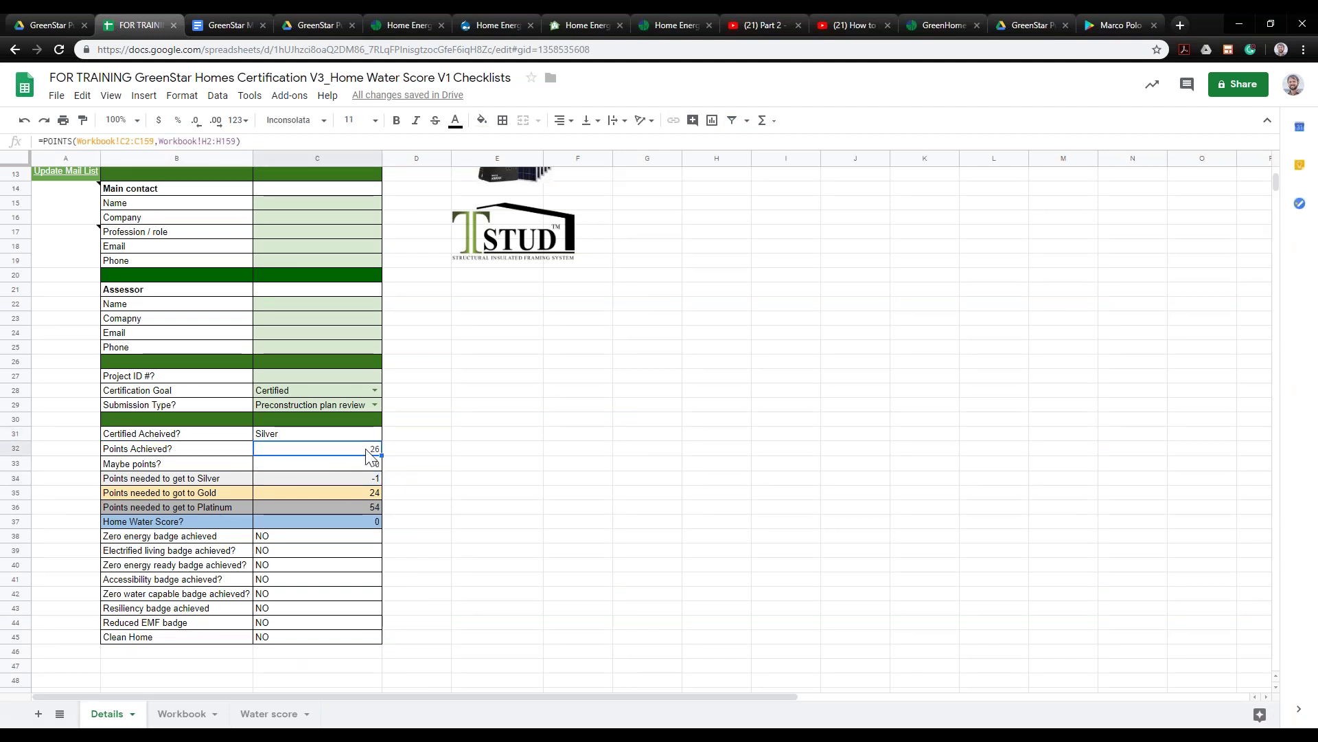
pyautogui.click(300, 435)
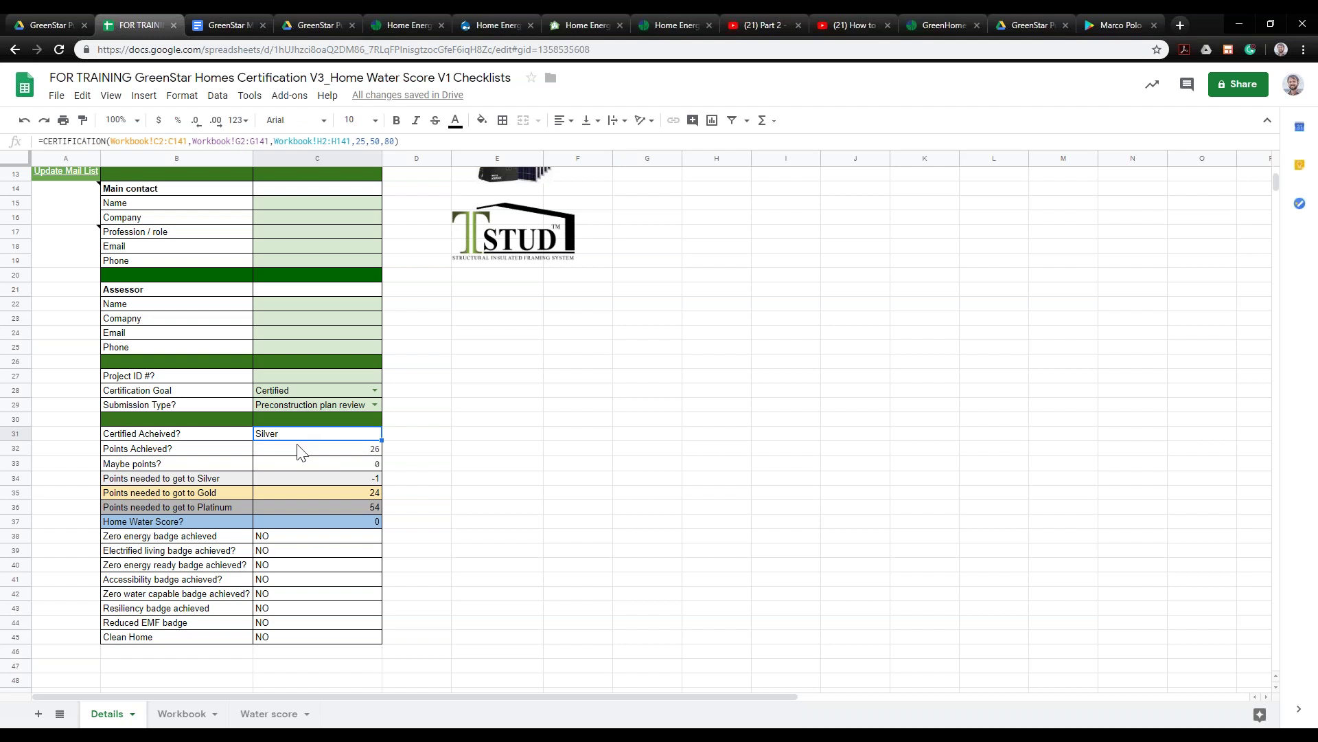
pyautogui.click(364, 479)
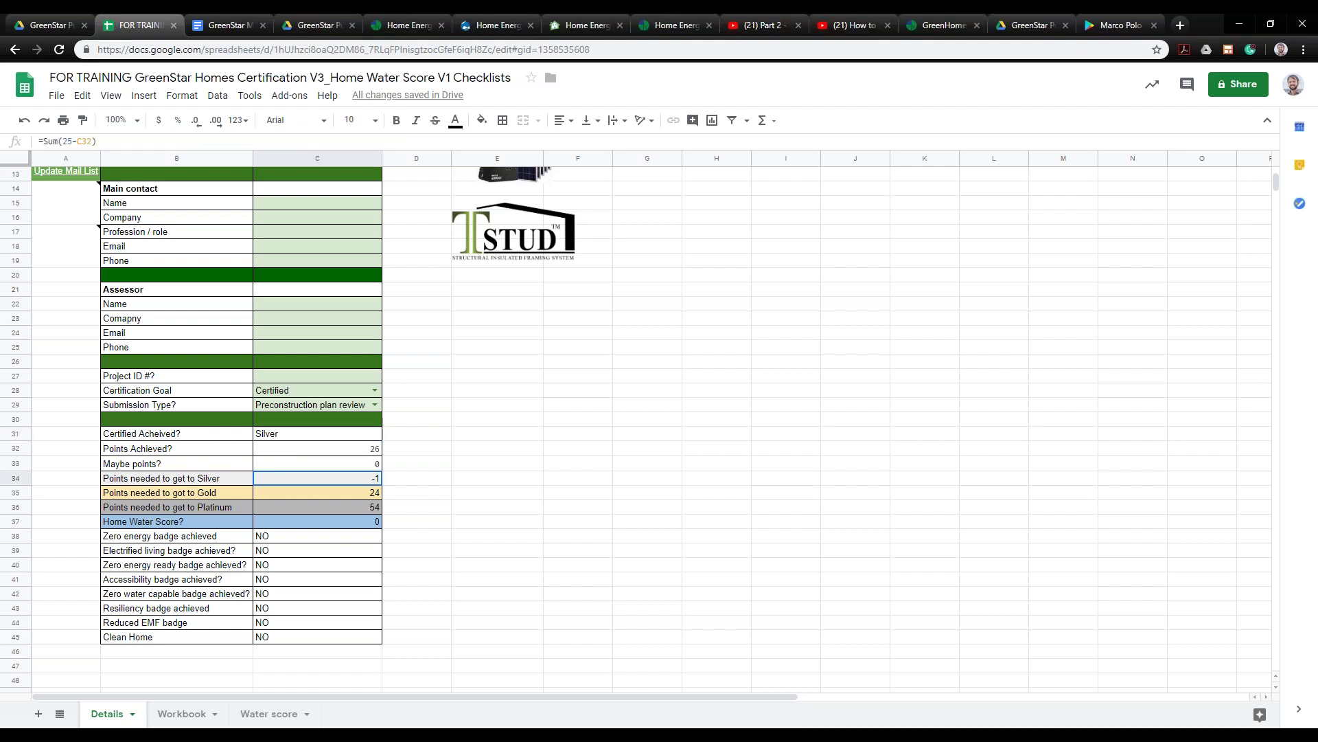
pyautogui.click(353, 488)
pyautogui.click(351, 472)
pyautogui.click(357, 495)
pyautogui.click(348, 476)
pyautogui.click(353, 495)
pyautogui.click(353, 481)
# Set Achieving? to Maybe for the Gold-level motion sensor lighting and cold water pipe insulation measures in rows 56 and 57 of the Workbook sheet
pyautogui.scroll(10, 177, 575)
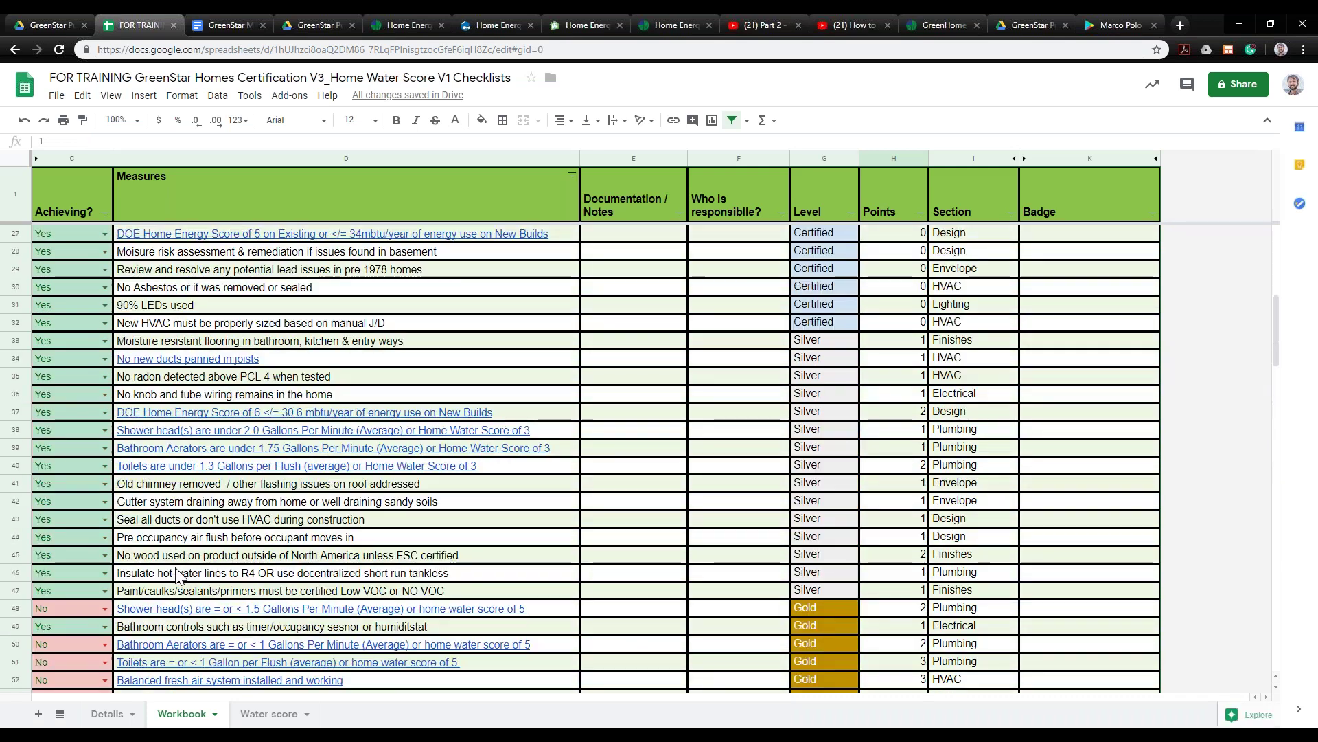
pyautogui.scroll(-5, 147, 495)
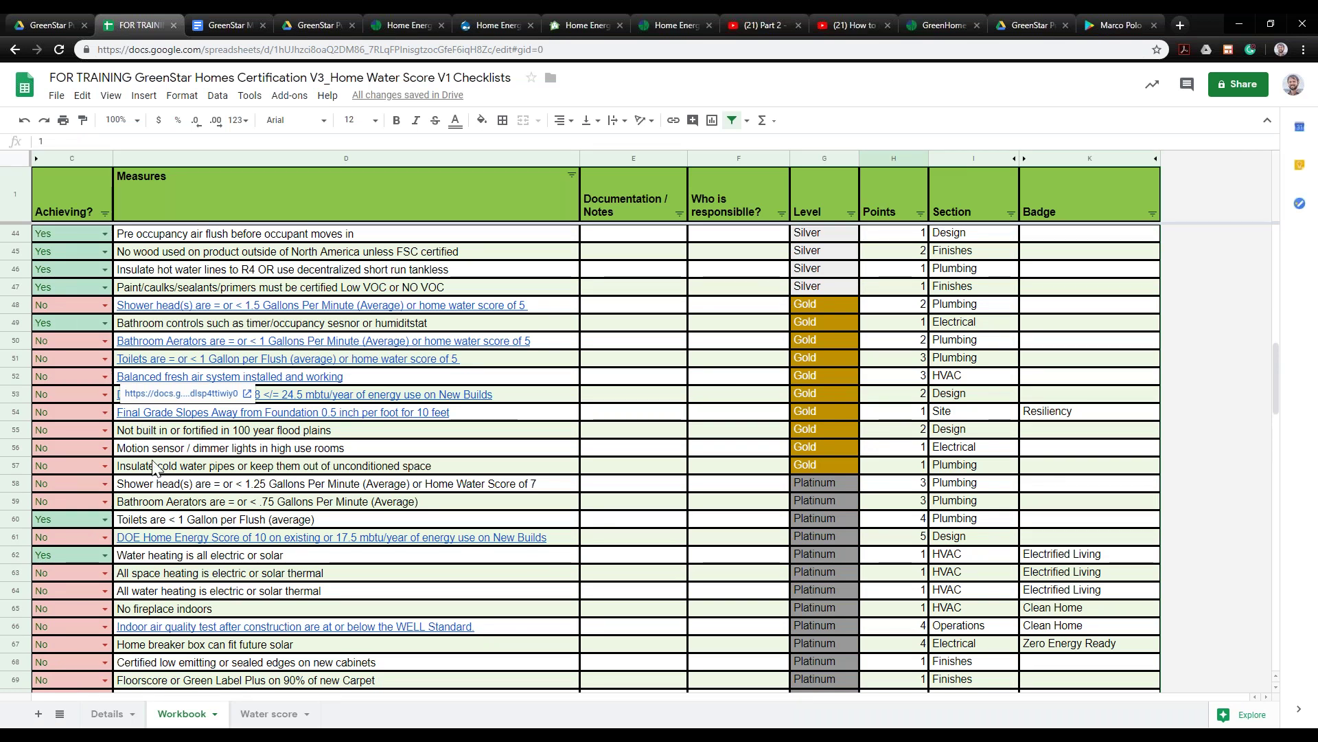
pyautogui.click(106, 448)
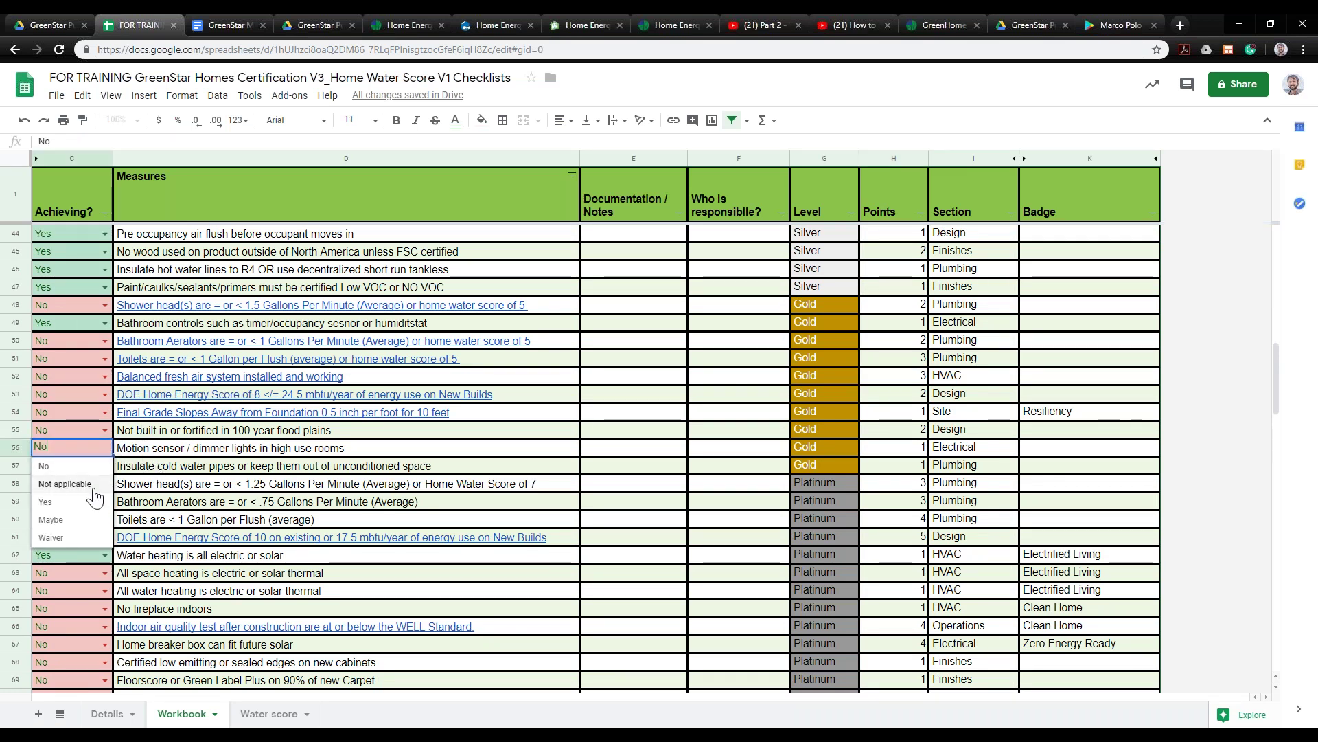
pyautogui.click(89, 530)
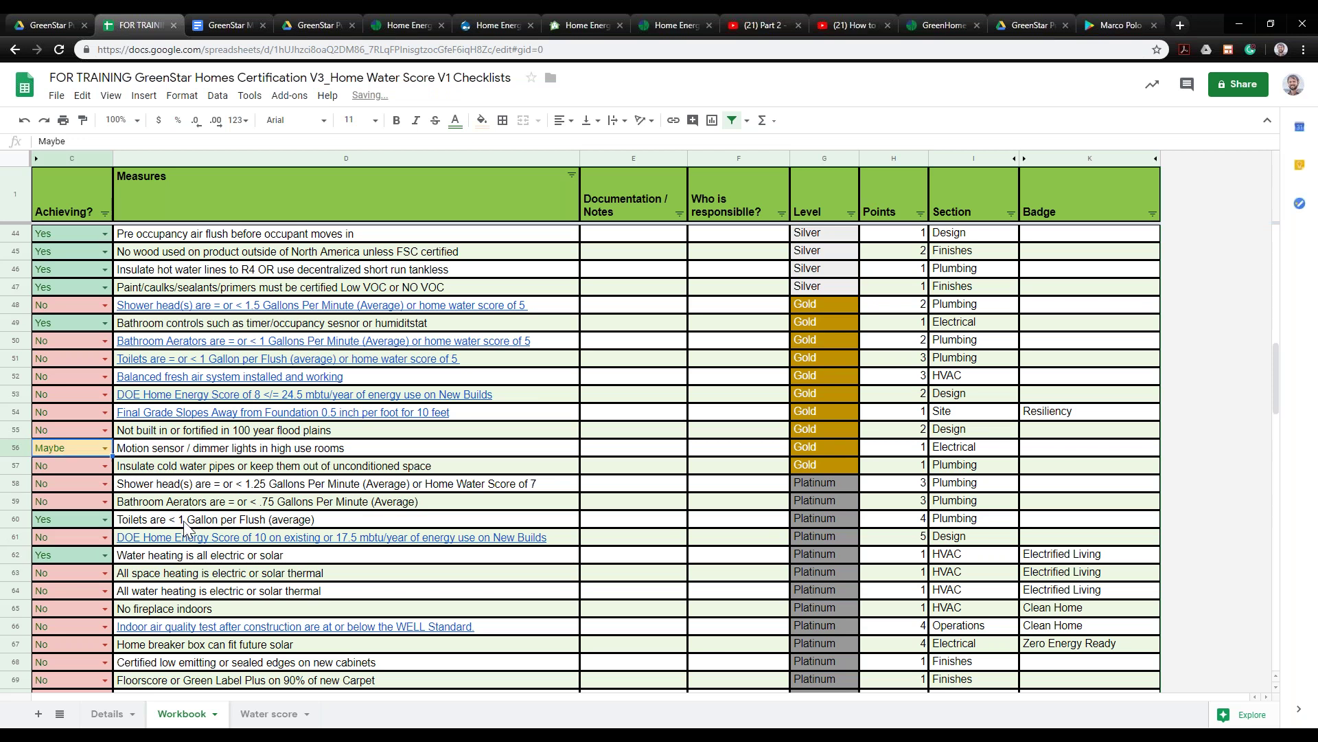
pyautogui.click(105, 466)
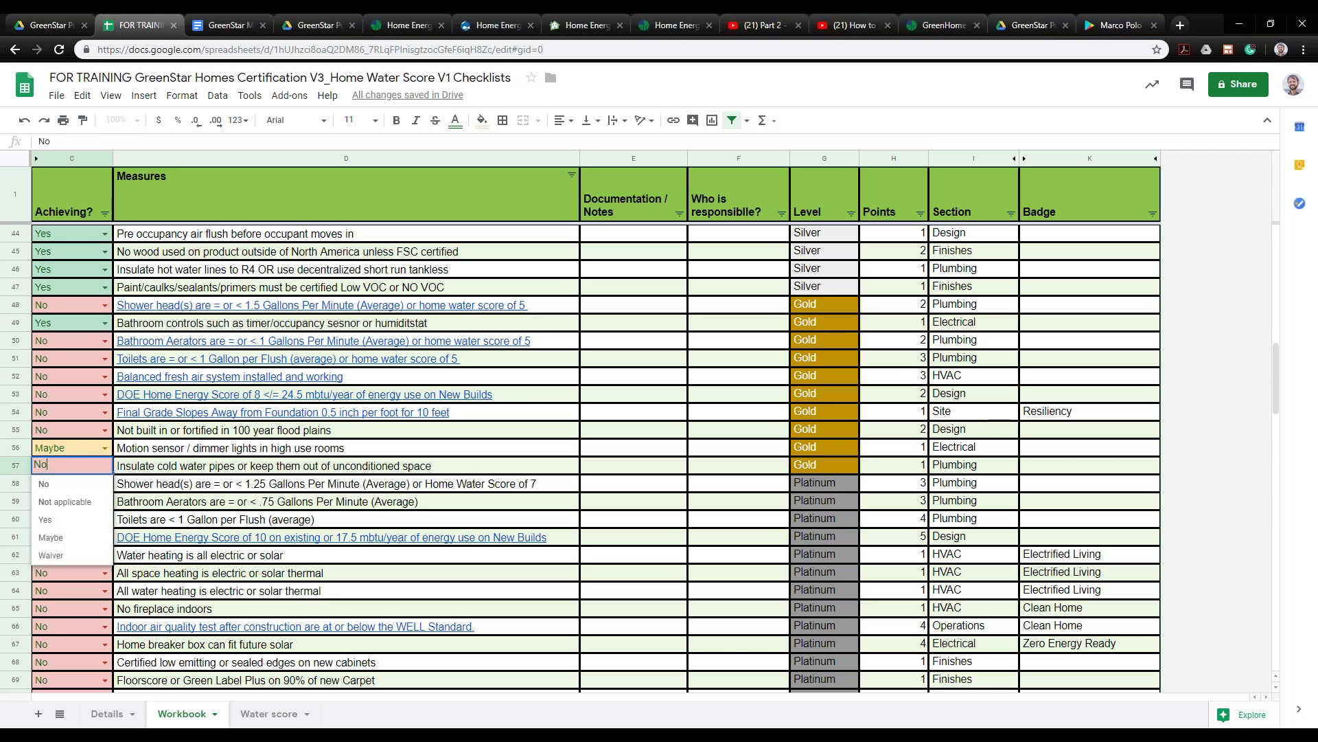
pyautogui.click(74, 539)
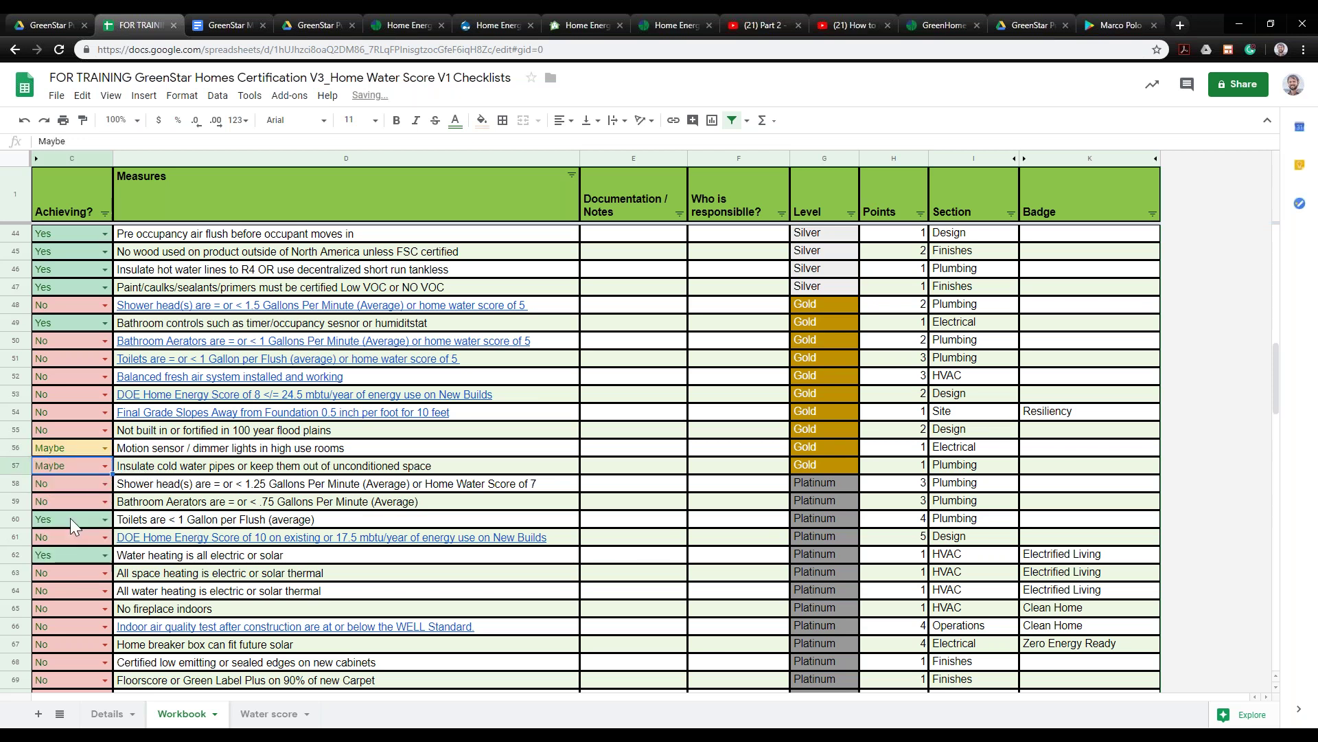
# Check the Maybe points against the points needed to get to Gold on the Details sheet
pyautogui.click(107, 714)
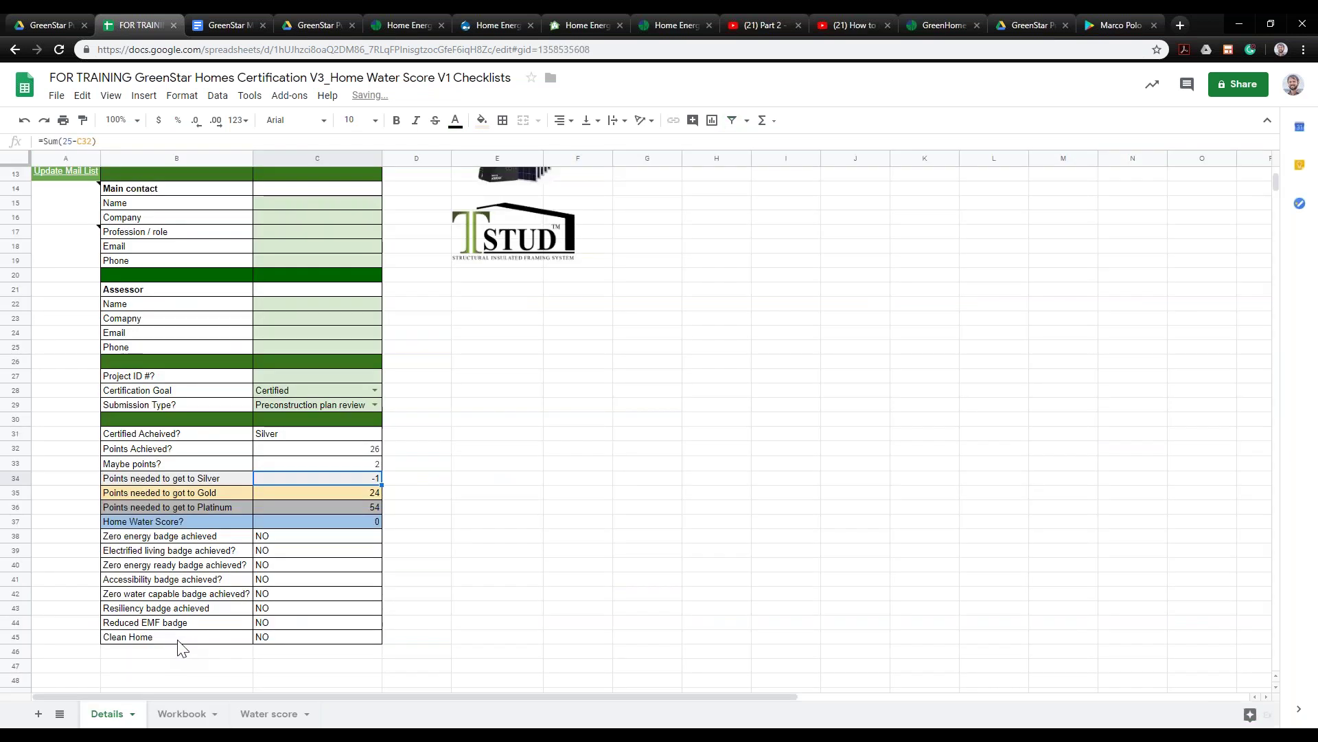
pyautogui.click(348, 468)
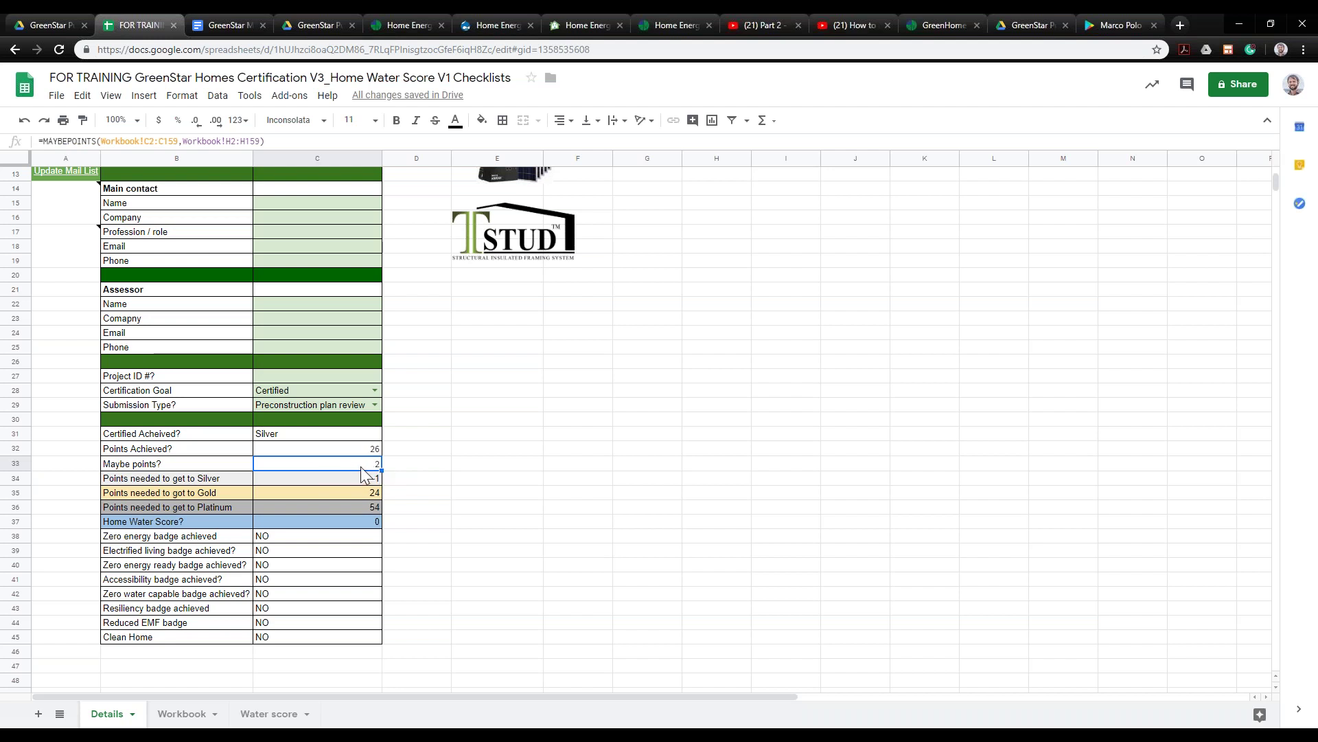
pyautogui.click(376, 492)
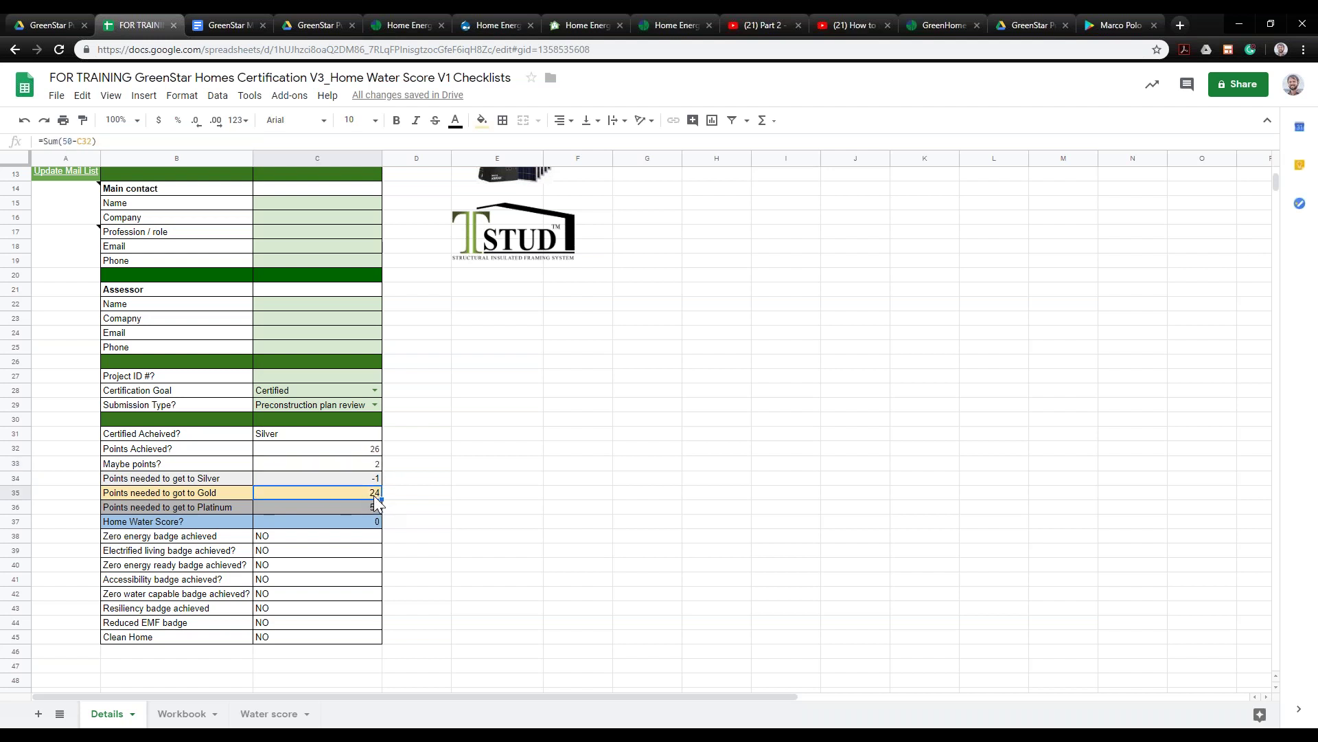
pyautogui.click(368, 464)
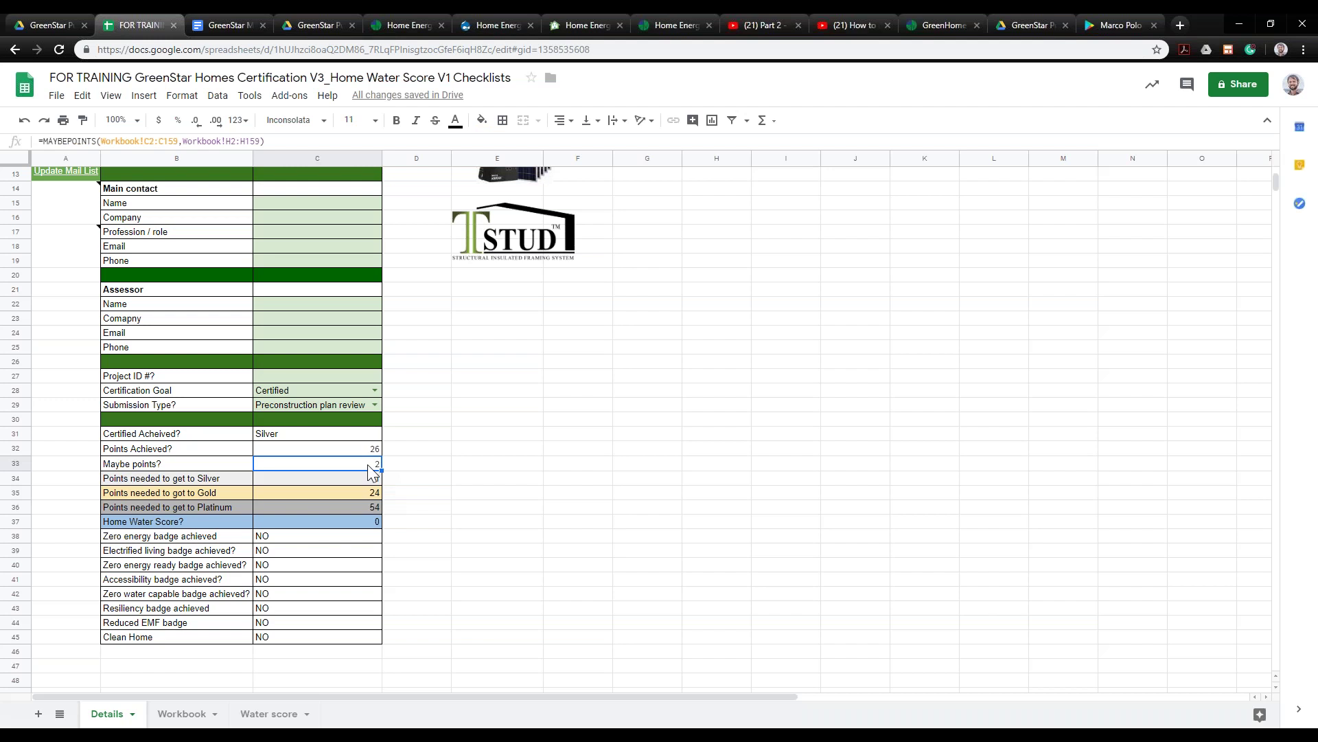
# Set Achieving? to Not applicable for the Certified-level non paper face drywall backer measure in row 11 of the Workbook sheet
pyautogui.click(175, 714)
pyautogui.scroll(-1, 93, 518)
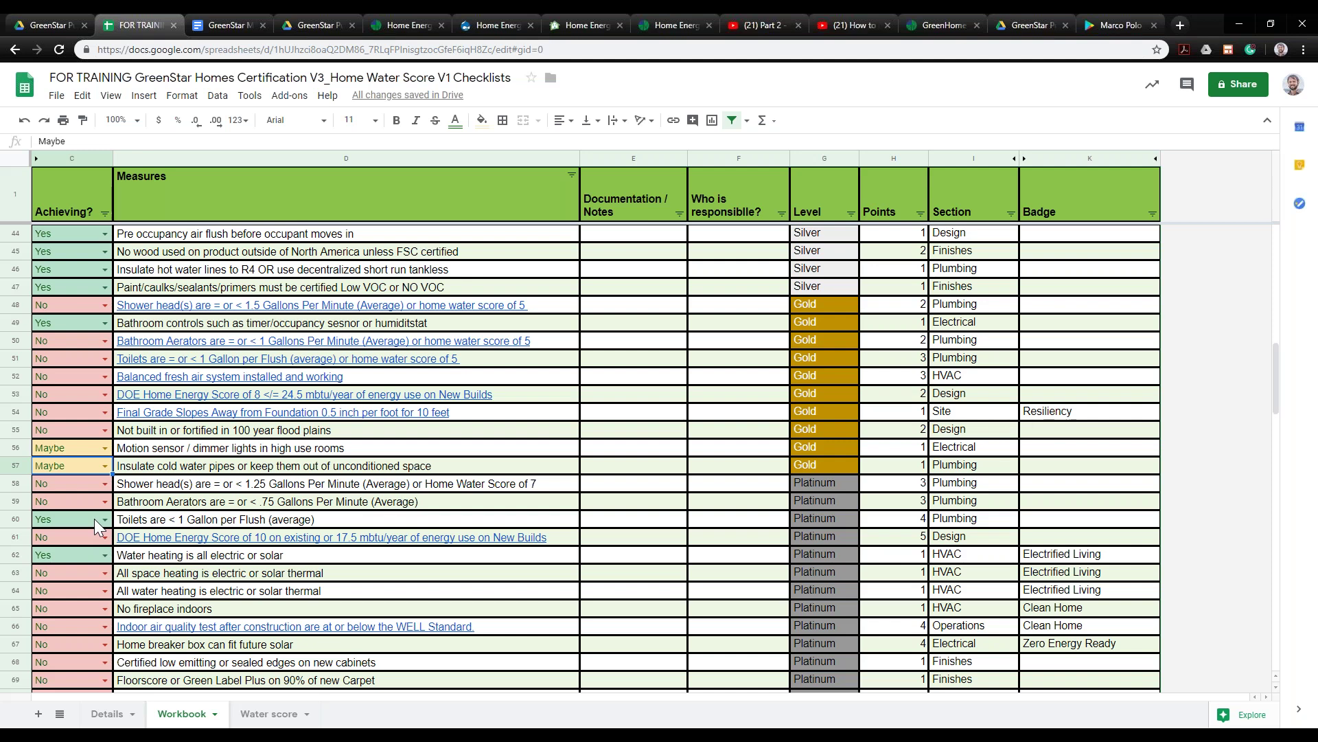
pyautogui.scroll(10, 198, 398)
pyautogui.scroll(3, 198, 398)
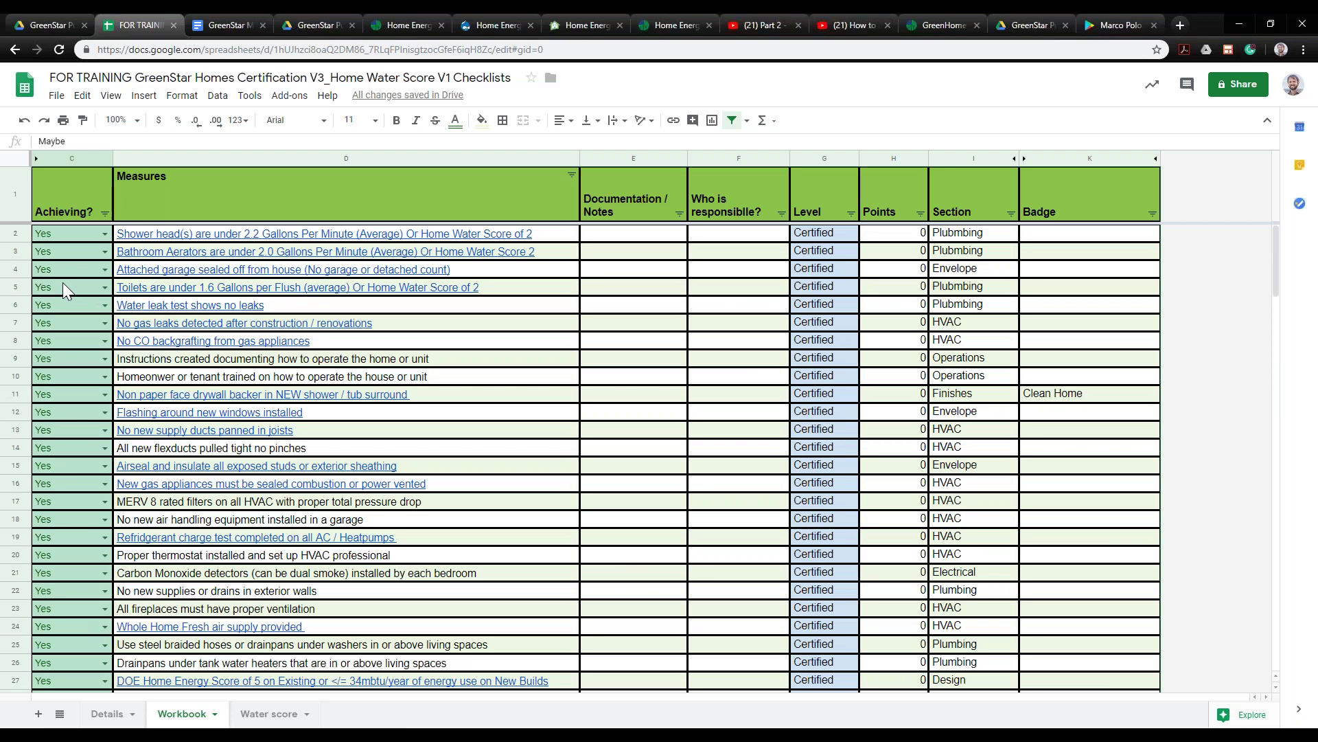
pyautogui.scroll(-1, 68, 366)
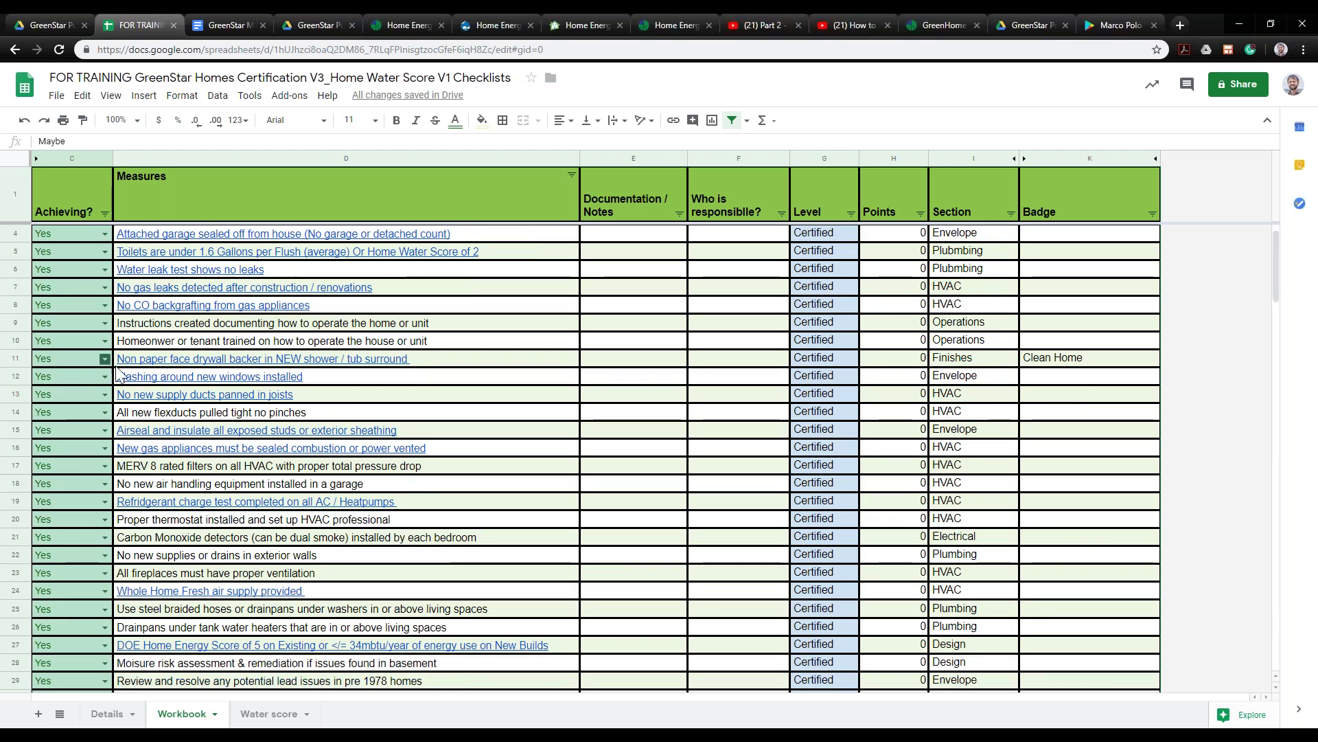
pyautogui.click(498, 364)
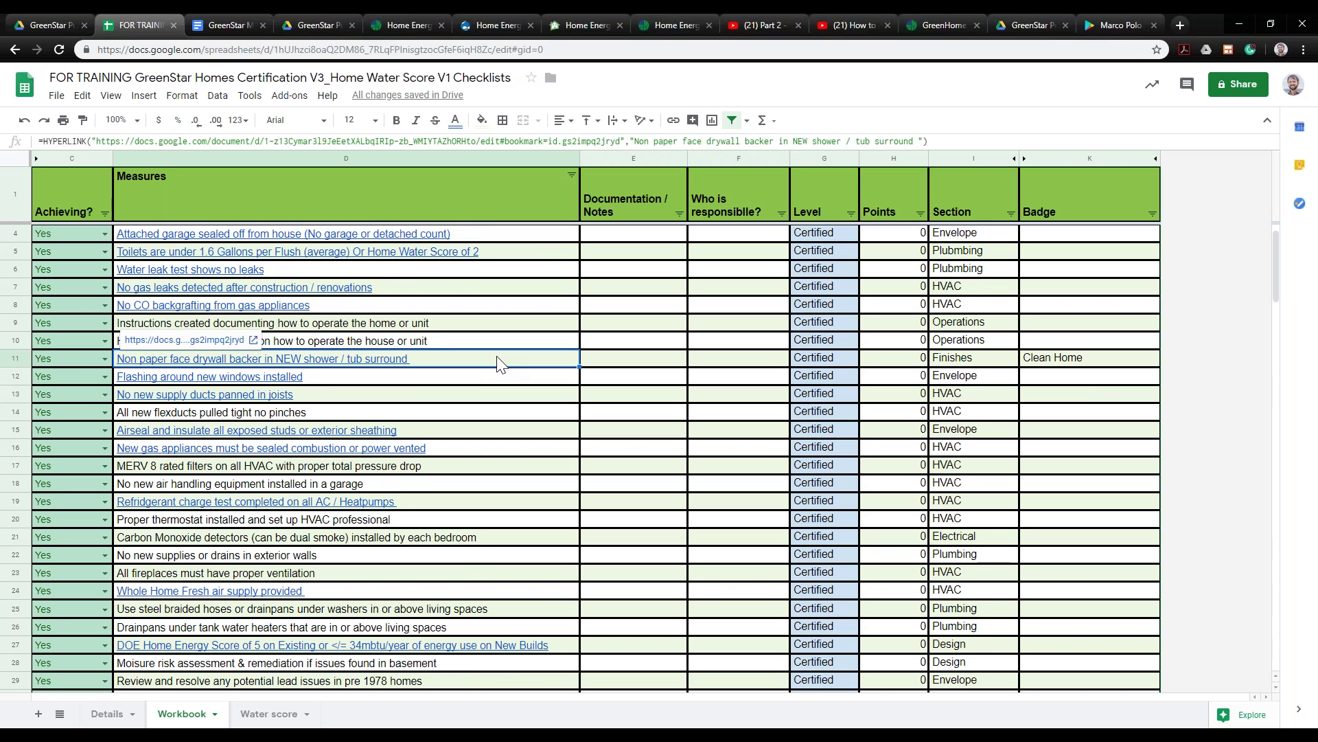
pyautogui.click(104, 358)
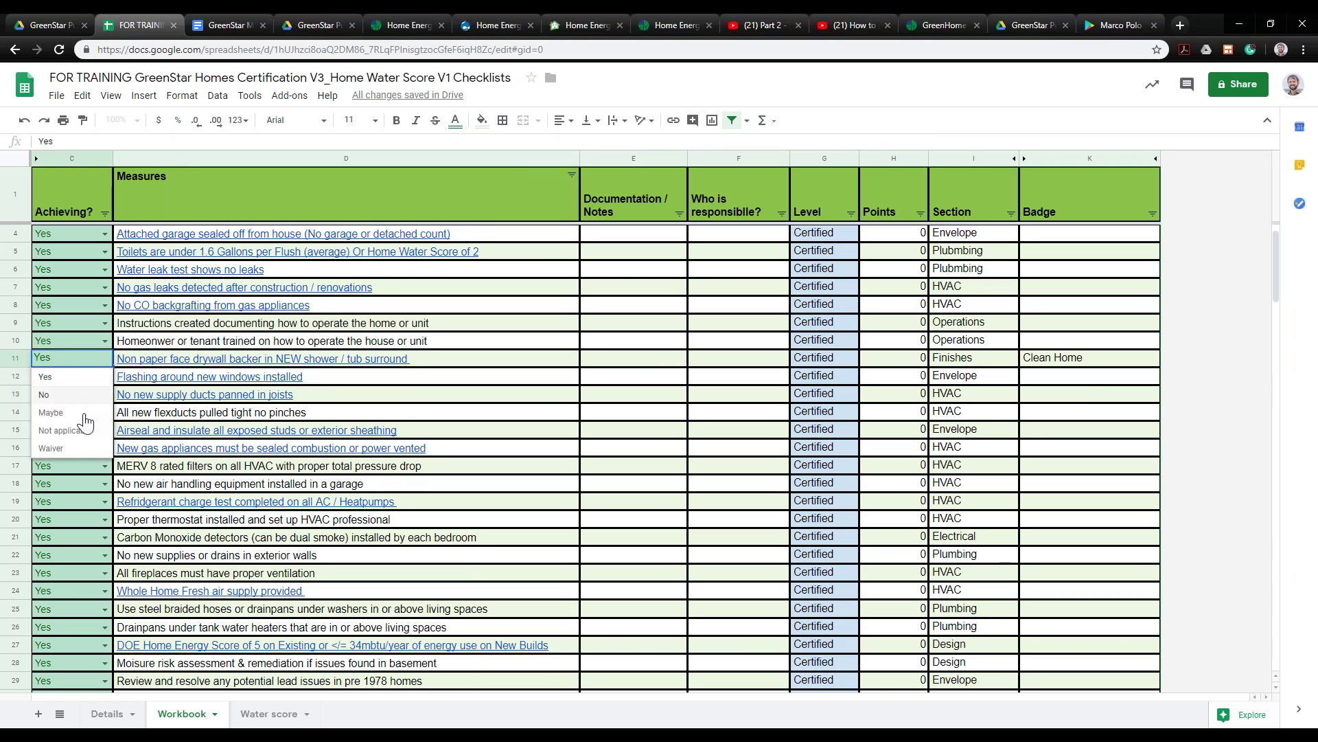
pyautogui.click(85, 434)
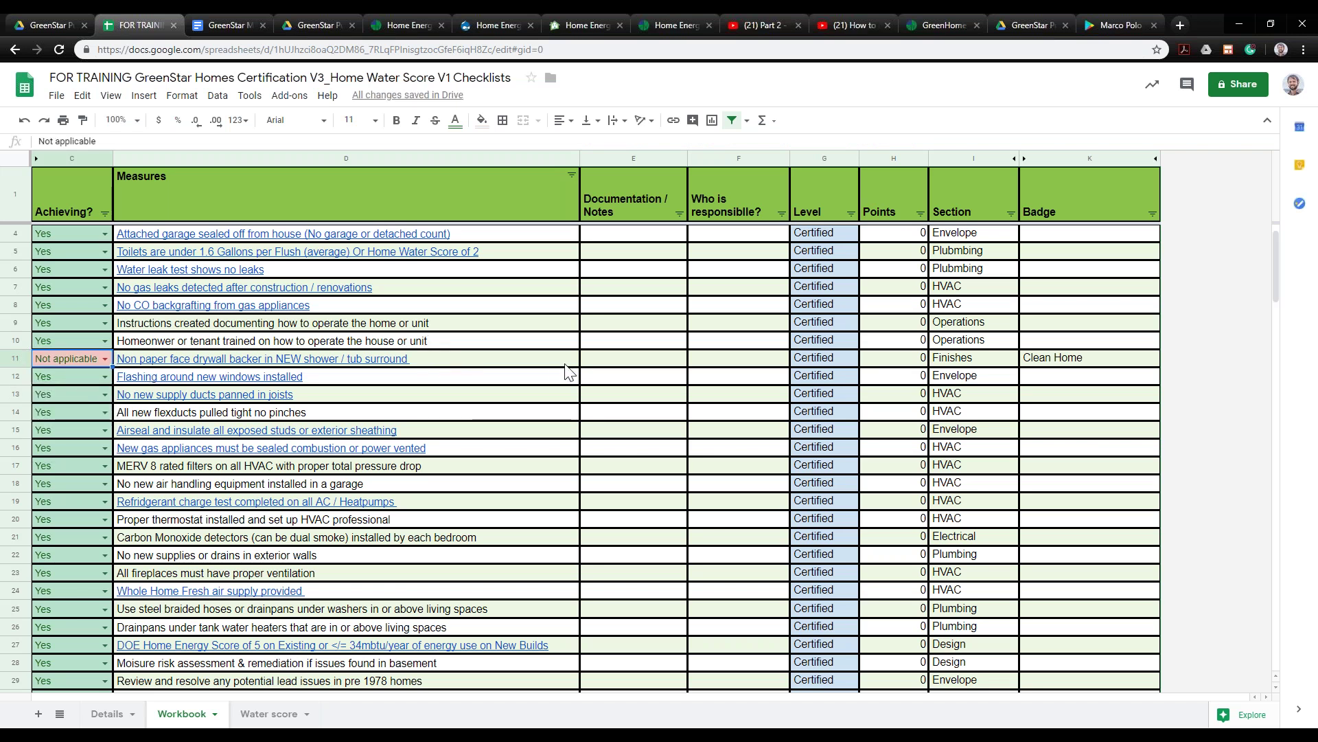
# Enter "Not replacing shower / bath" as the Documentation / Notes entry for the drywall backer measure in row 11
pyautogui.click(636, 362)
pyautogui.doubleClick(637, 364)
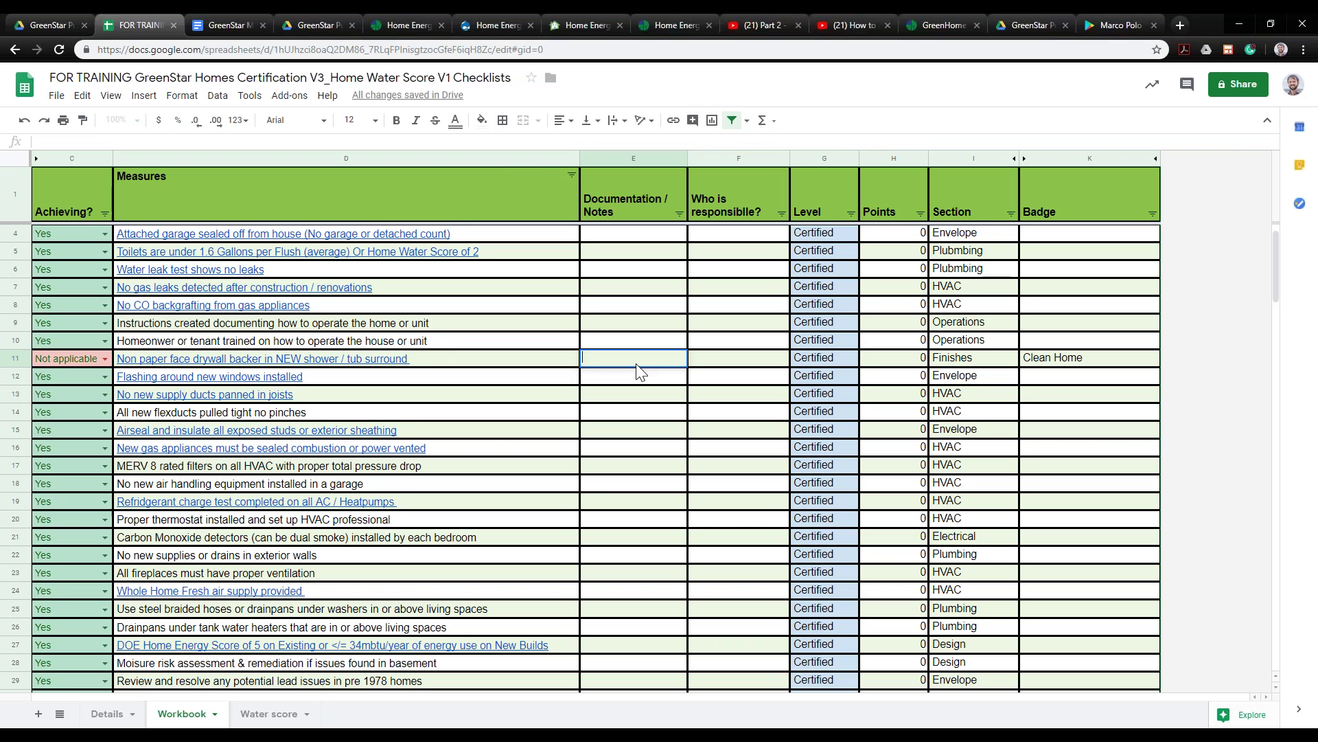
pyautogui.write('Not replacing shower / bath')
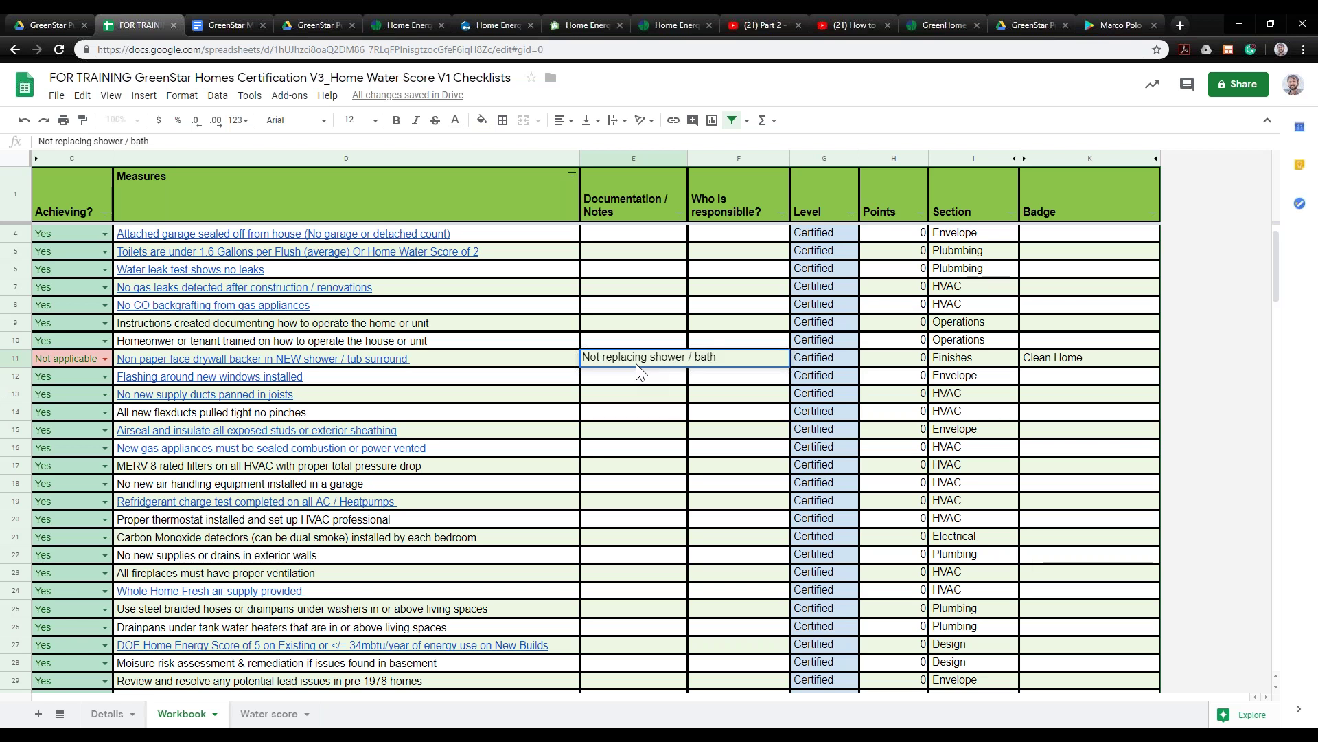
pyautogui.click(641, 447)
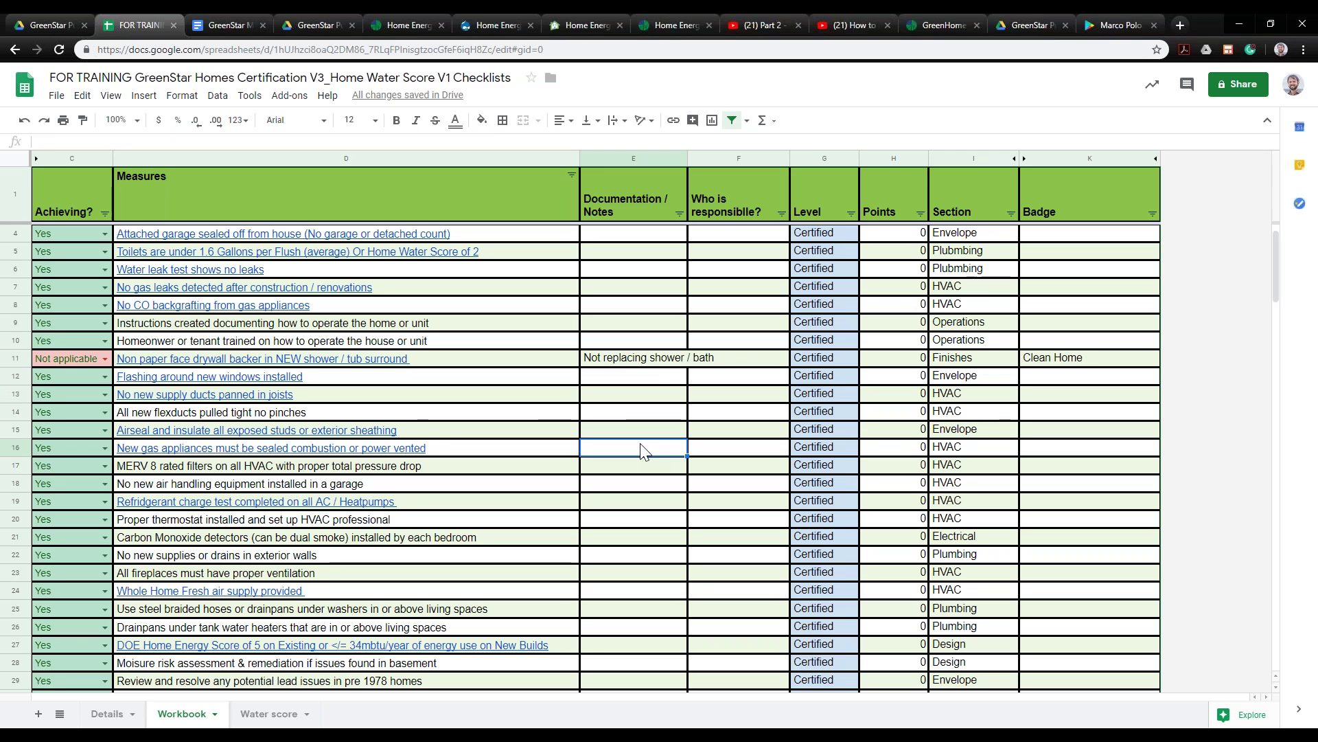
pyautogui.moveTo(641, 254); pyautogui.dragTo(650, 415)
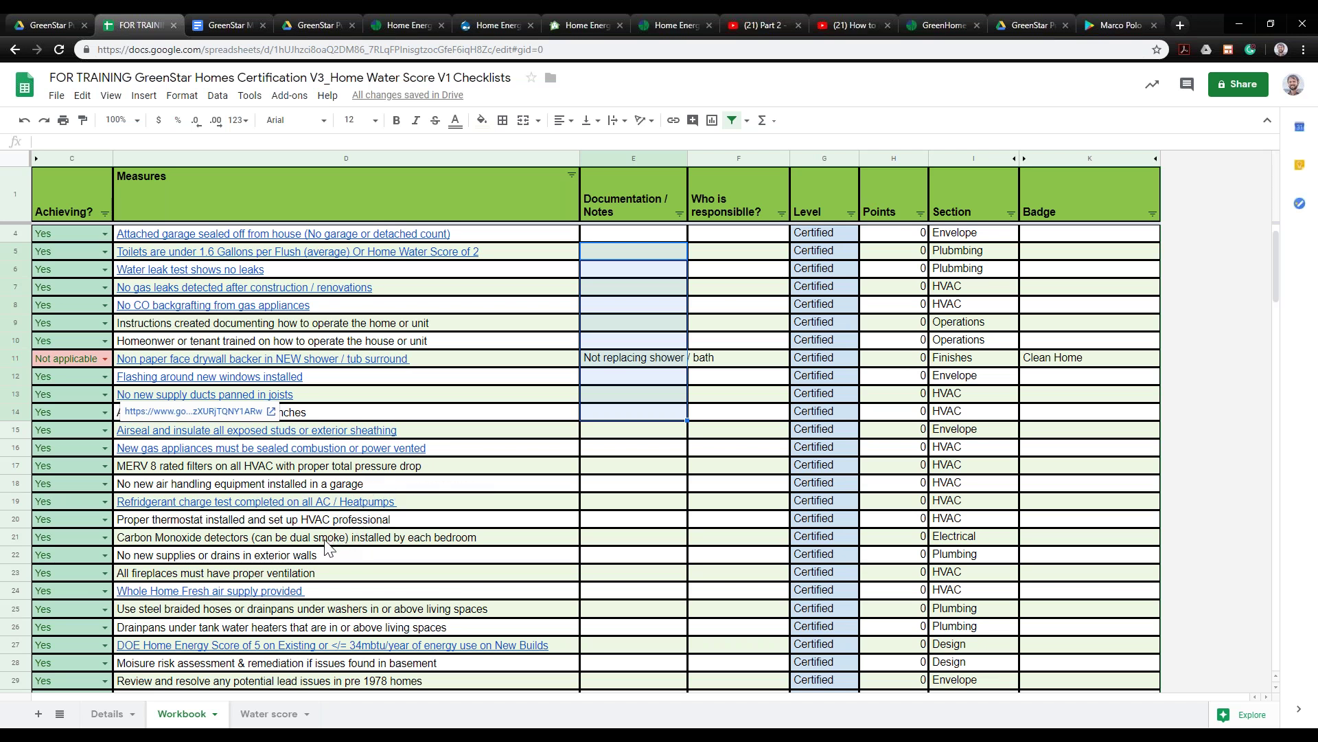
# Set Achieving? to Waiver for the carbon monoxide detectors measure in row 21
pyautogui.click(220, 539)
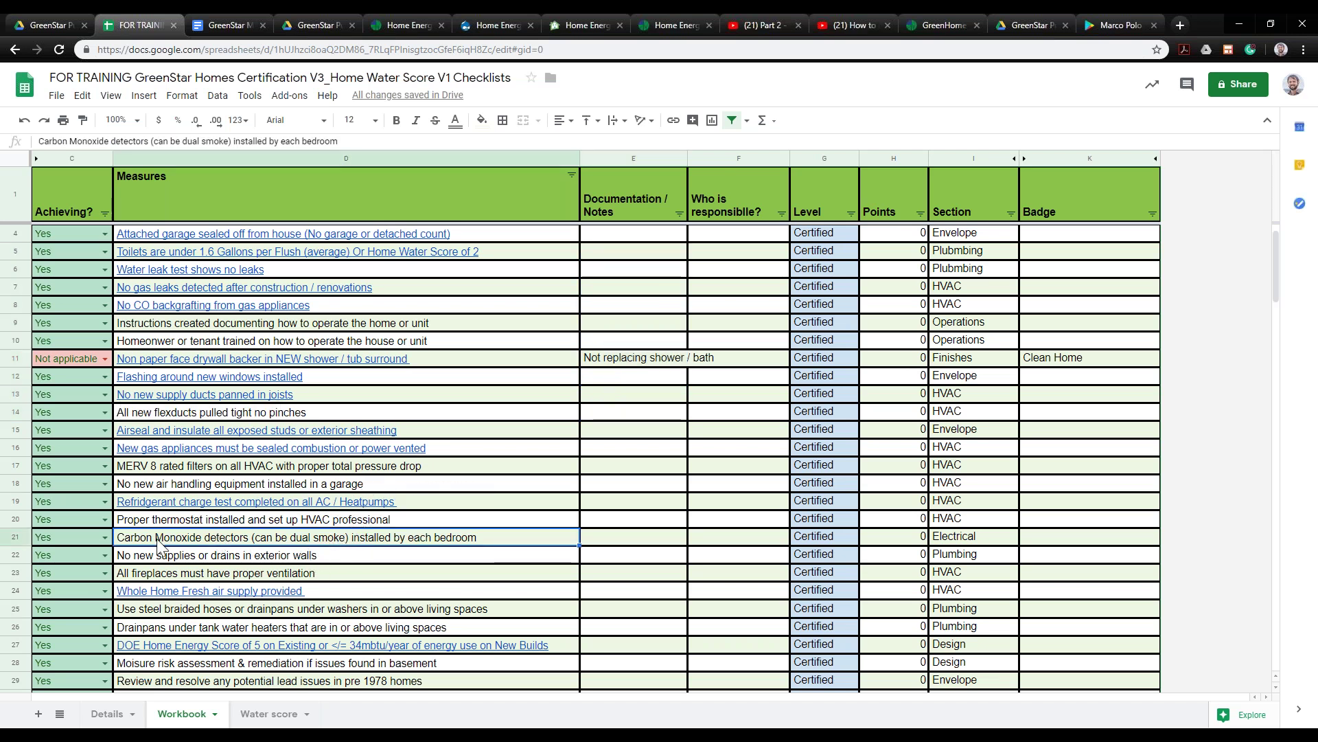
pyautogui.click(20, 538)
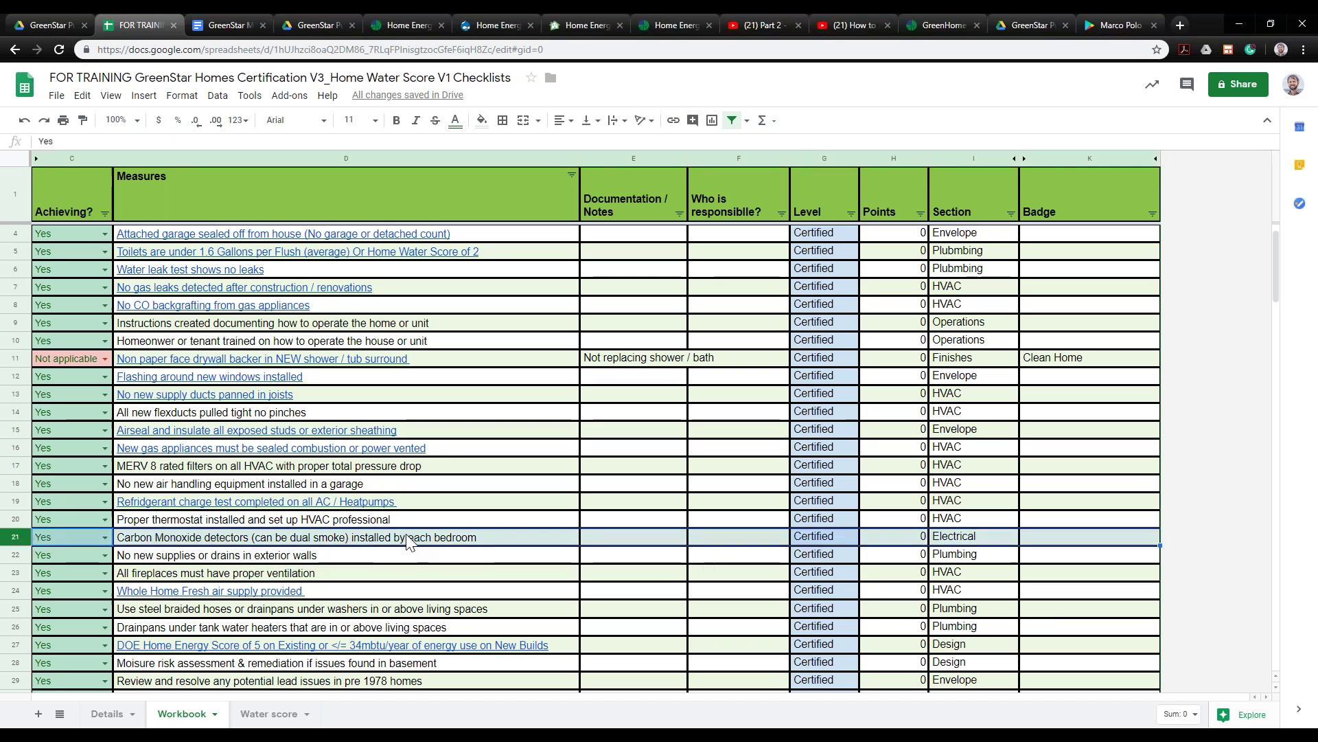
pyautogui.moveTo(385, 507)
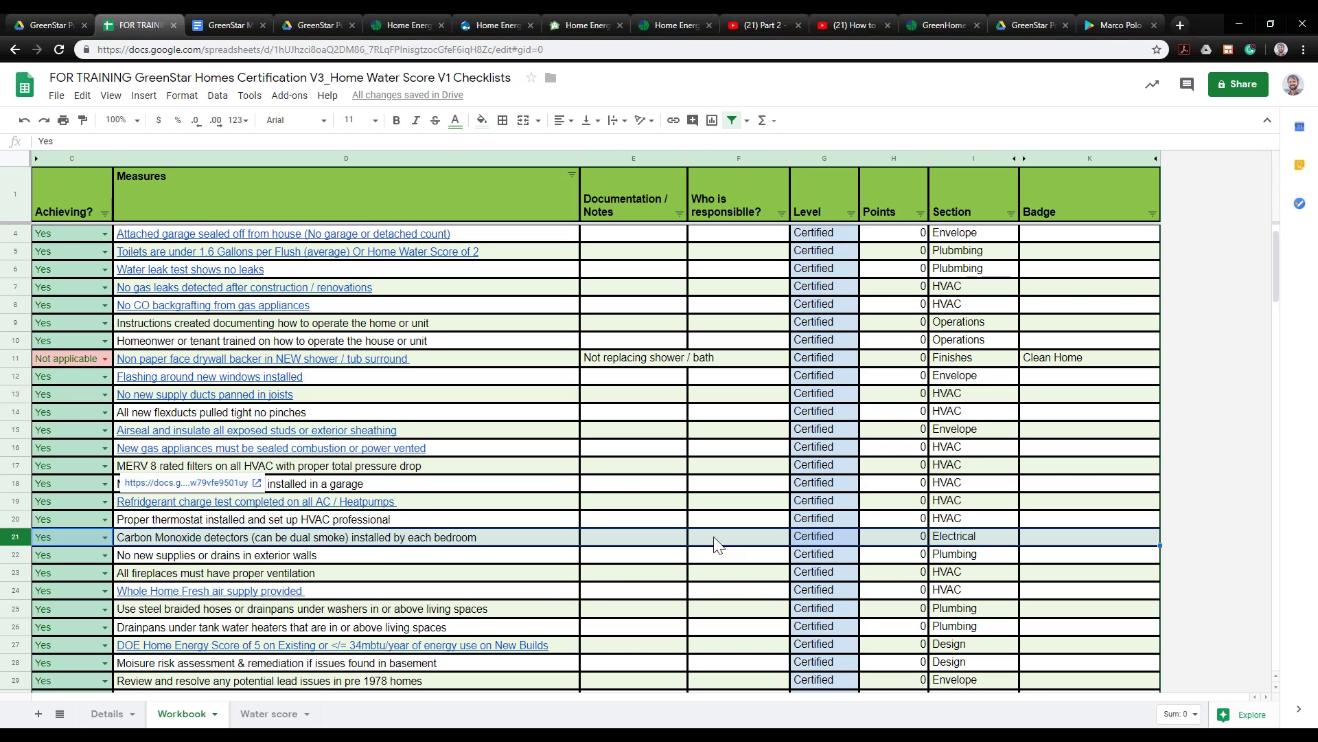
pyautogui.click(646, 539)
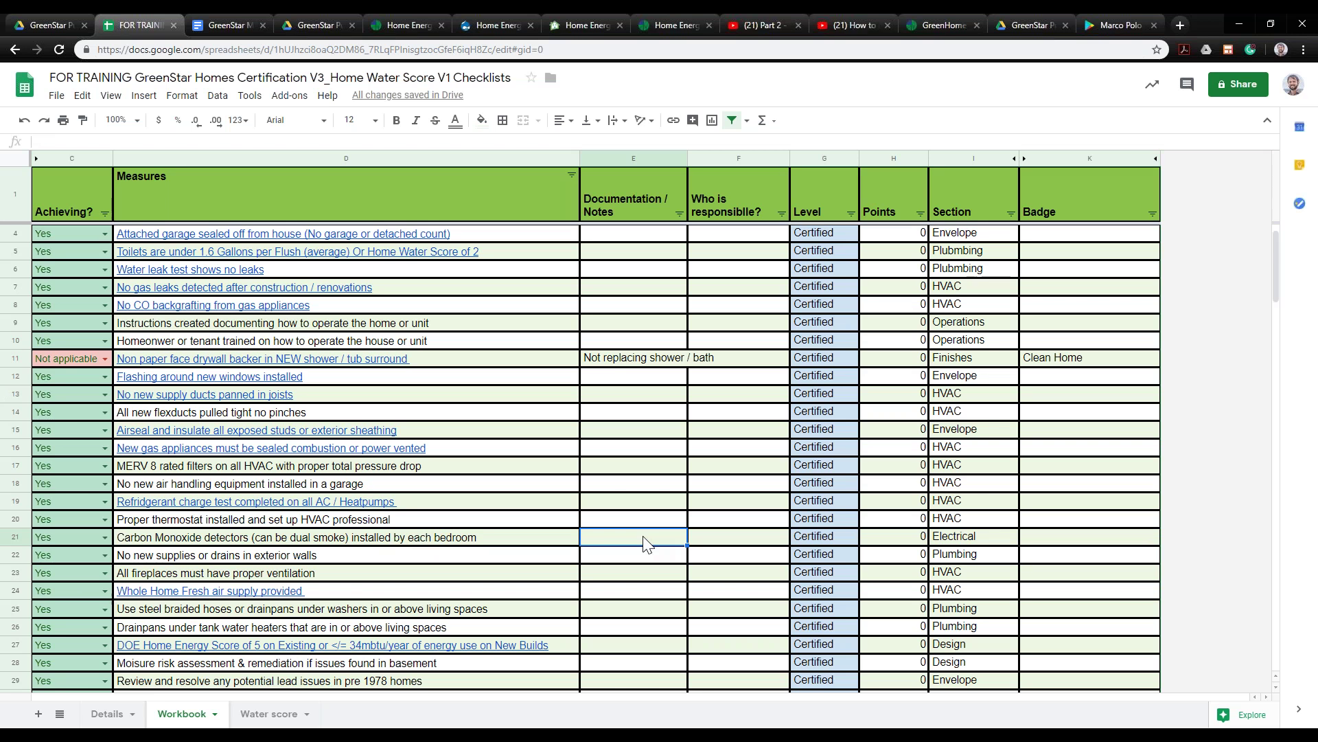
pyautogui.click(105, 539)
pyautogui.click(51, 627)
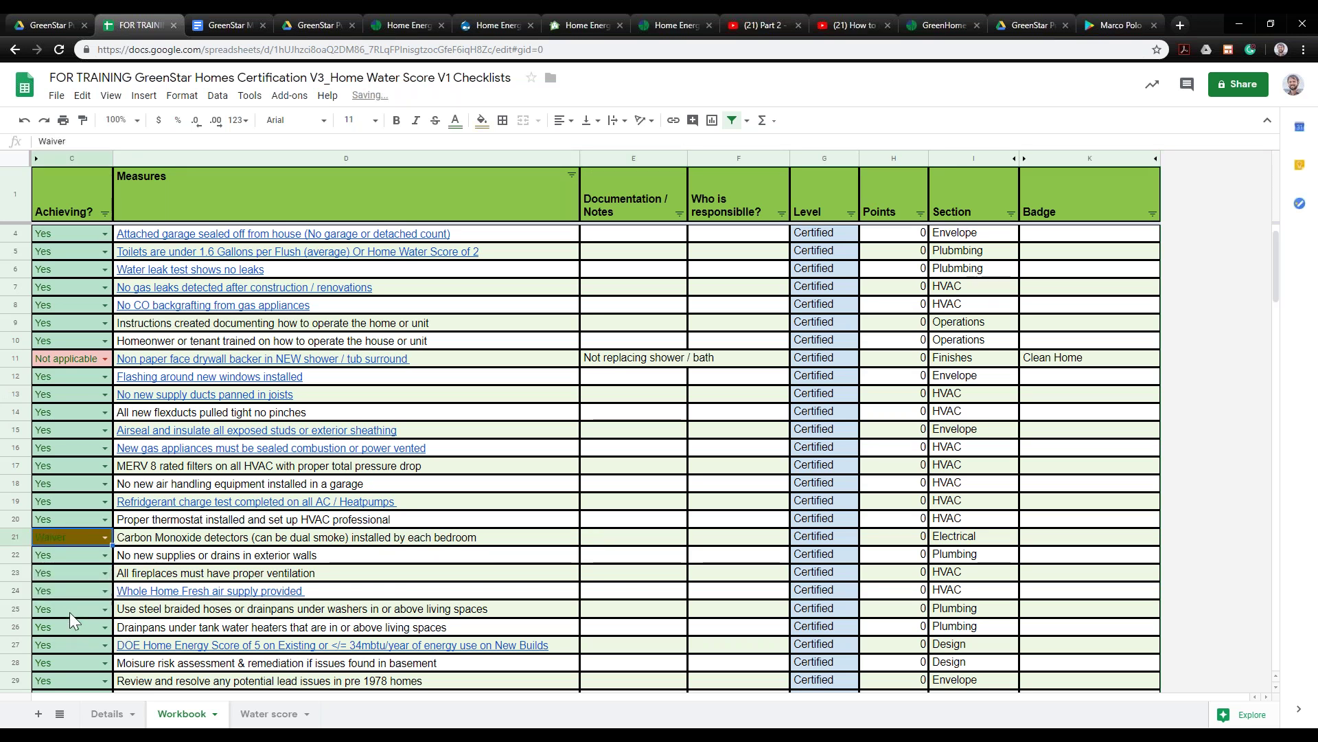
# Enter "All electric home / no attached garage" as the Documentation / Notes entry for the carbon monoxide detectors measure in row 21
pyautogui.click(613, 542)
pyautogui.write('All electric home / n')
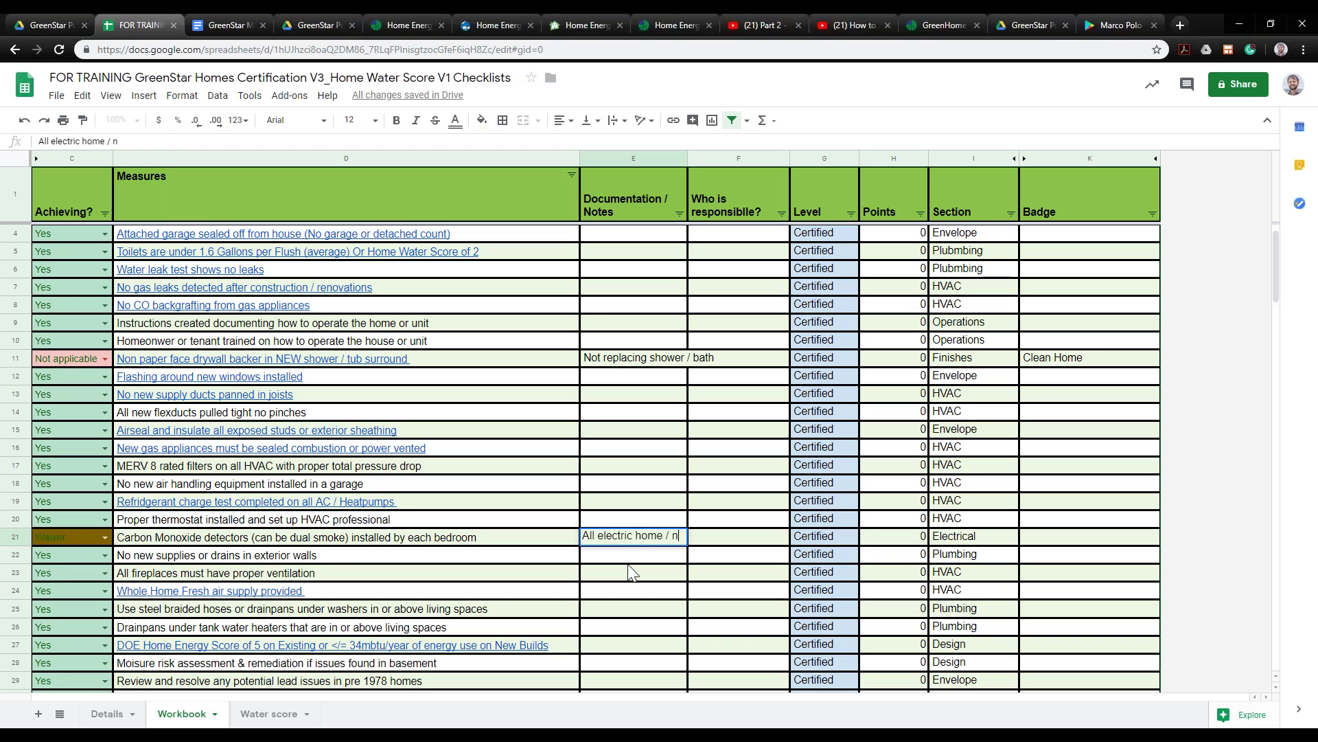
pyautogui.write('o attached garage')
pyautogui.click(732, 433)
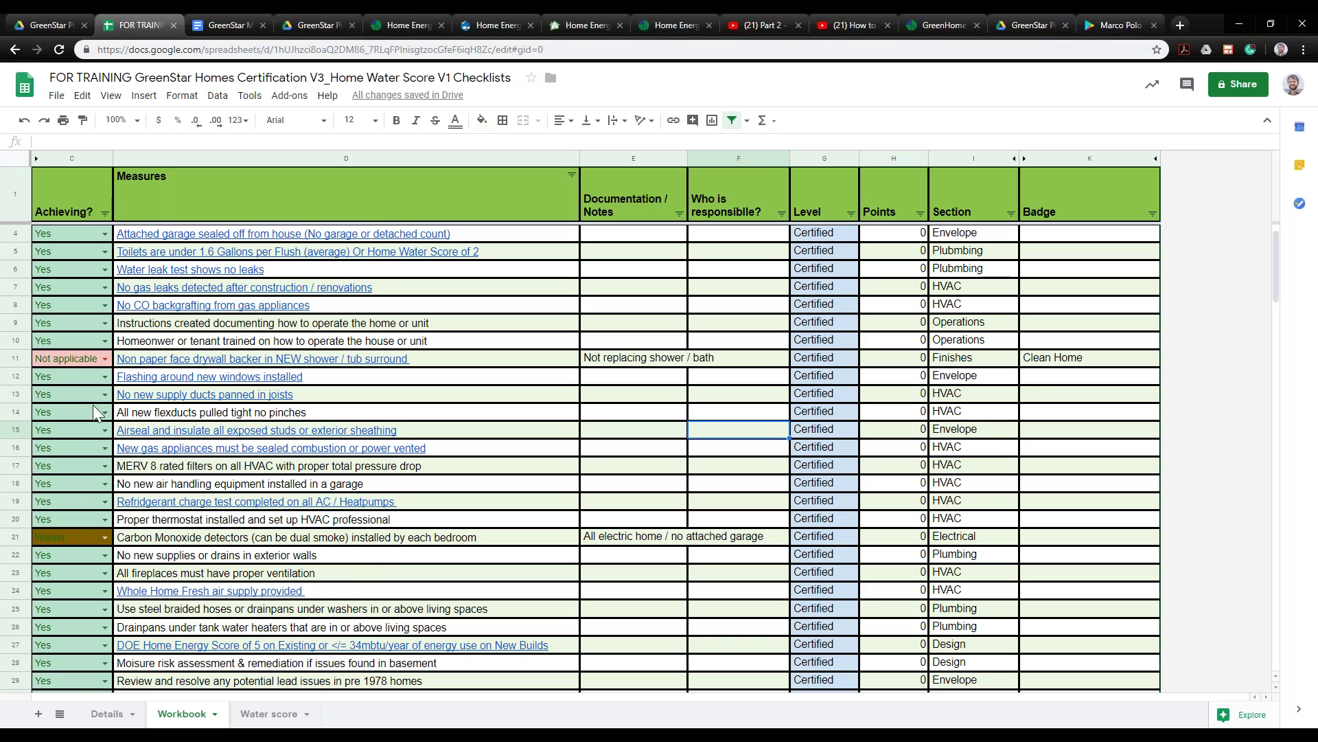
# Review the Achieving? options for the carbon monoxide detectors measure and check the Certified Achieved result in the Details sheet
pyautogui.click(103, 538)
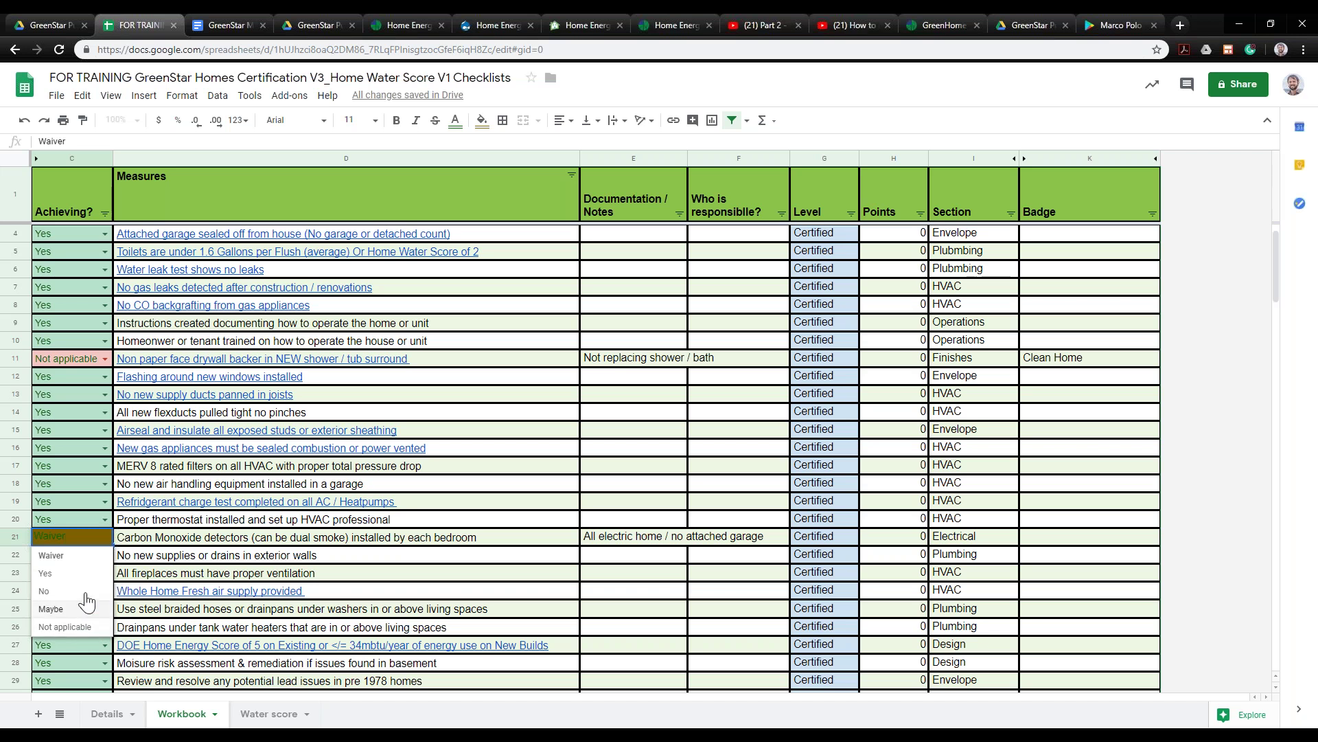
pyautogui.click(680, 550)
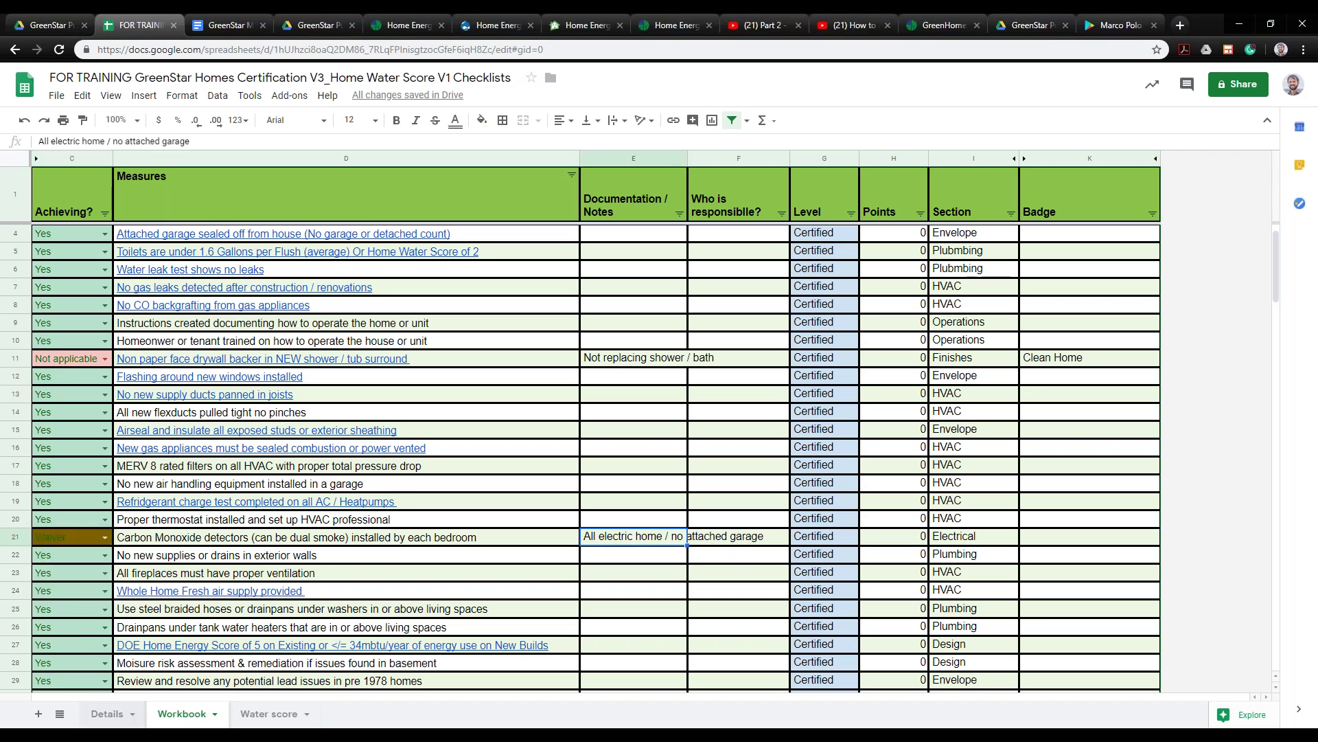
pyautogui.click(117, 714)
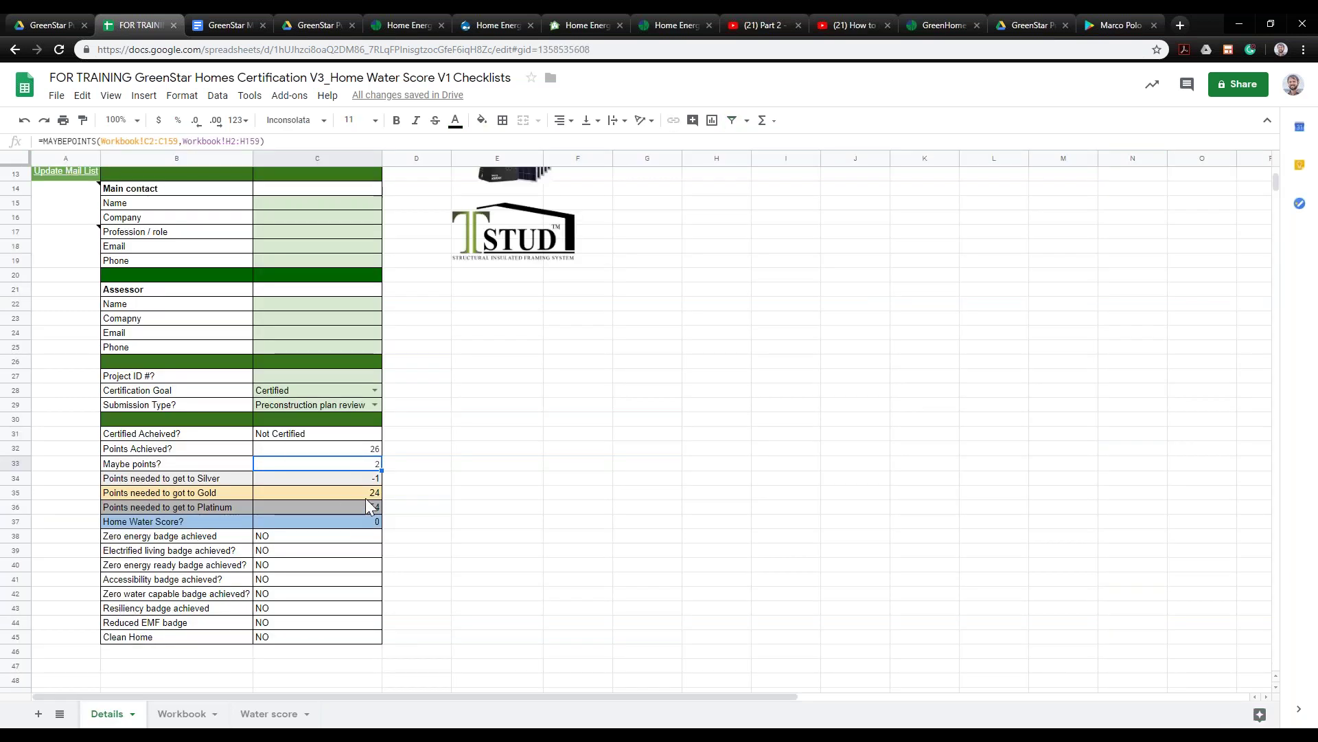
pyautogui.click(311, 435)
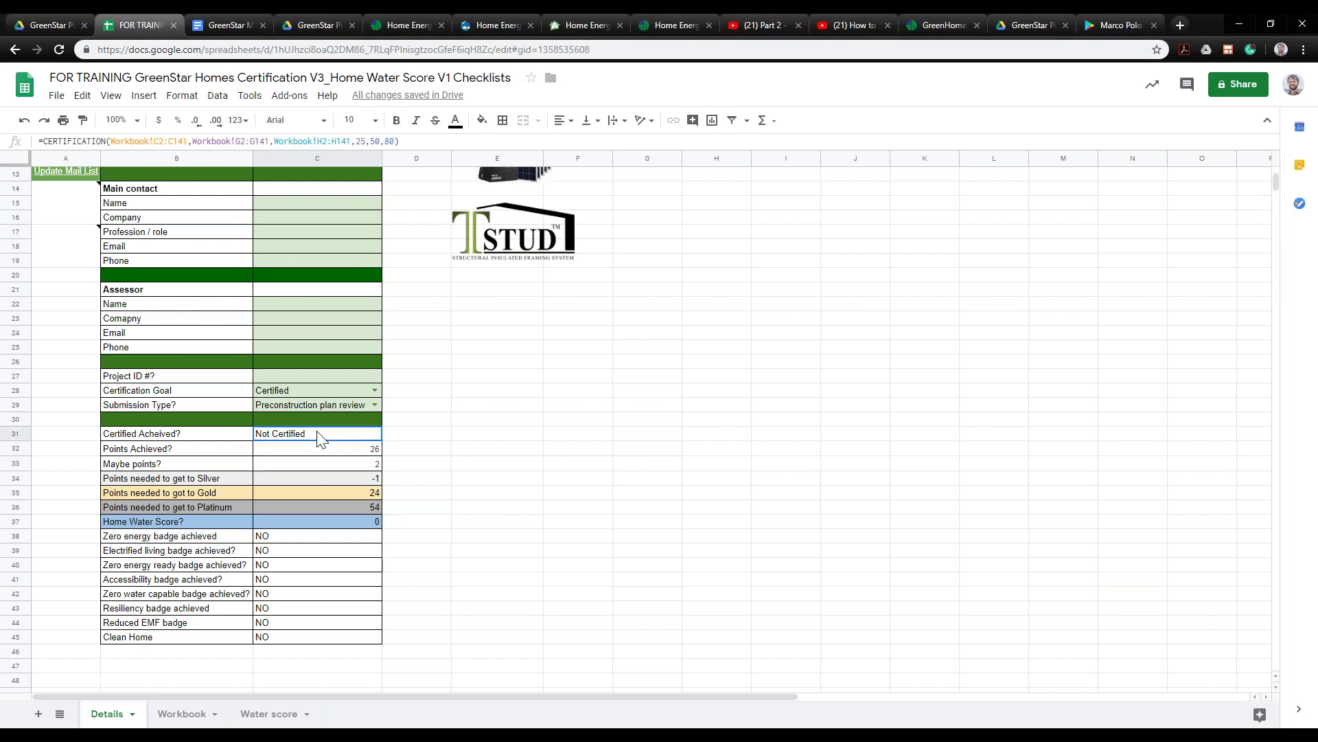
pyautogui.click(191, 438)
pyautogui.click(321, 439)
pyautogui.click(184, 717)
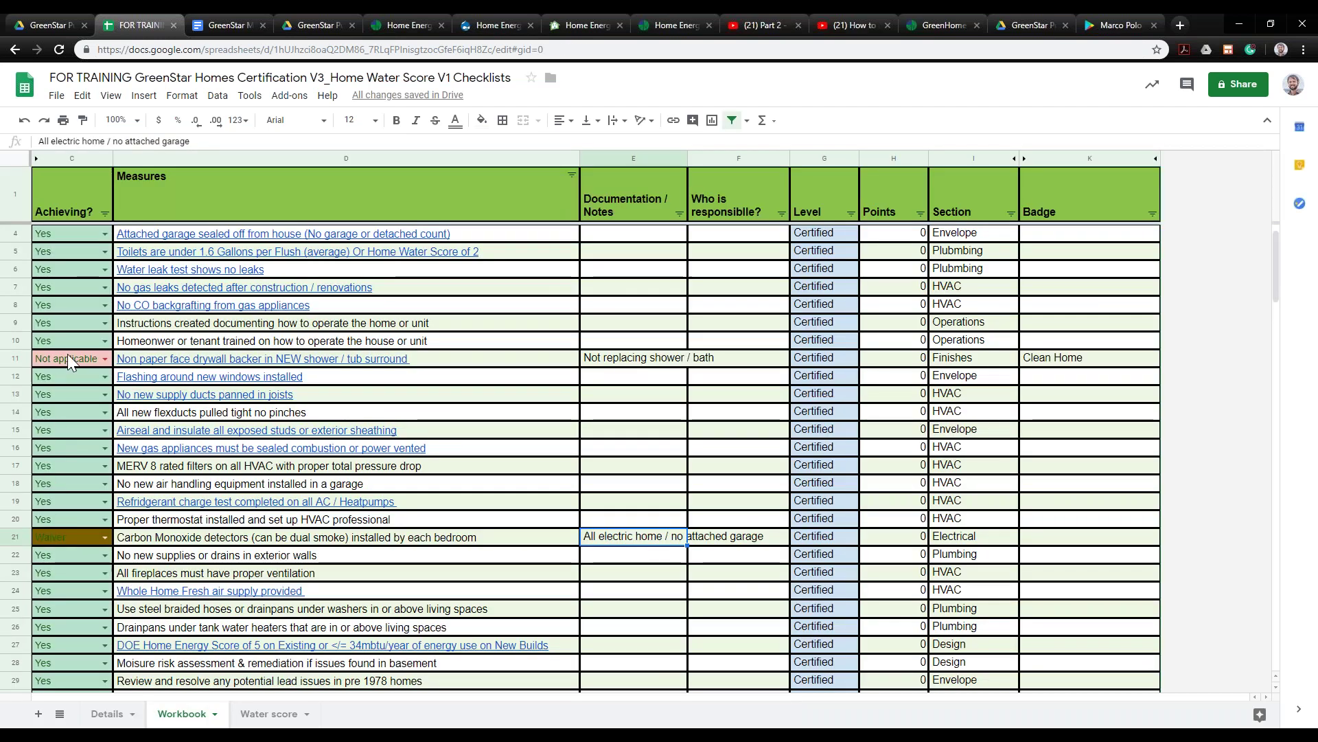
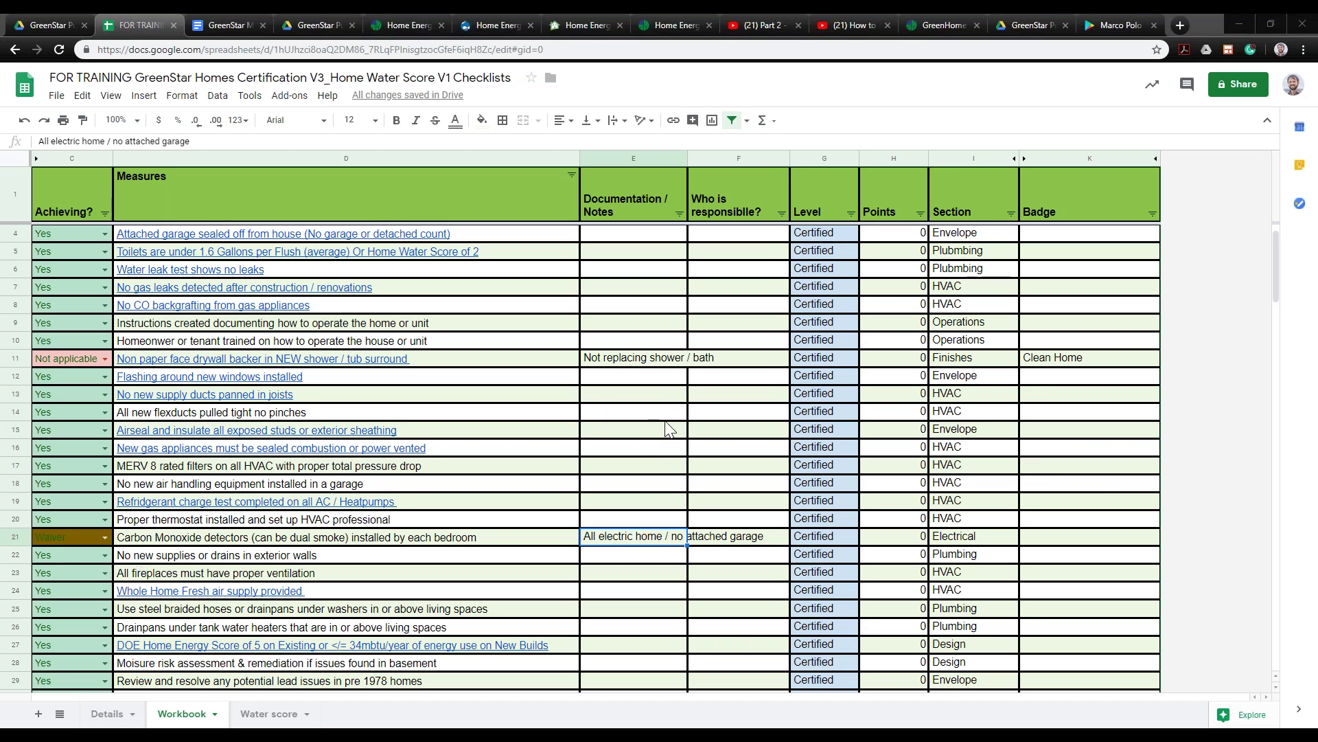
# Look through the Documentation / Notes cells of the Certified-level measures in rows 2 to 12 of the Workbook sheet
pyautogui.scroll(2, 661, 415)
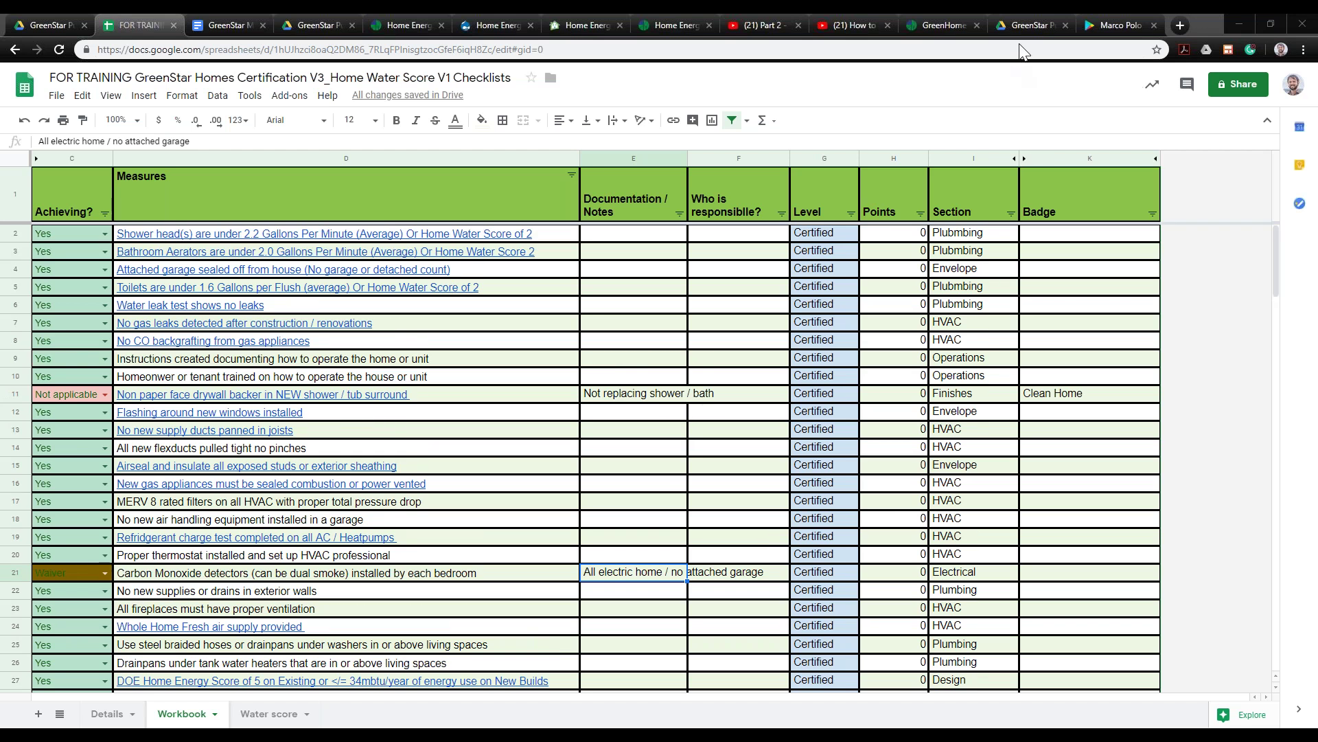
pyautogui.click(652, 235)
pyautogui.doubleClick(647, 236)
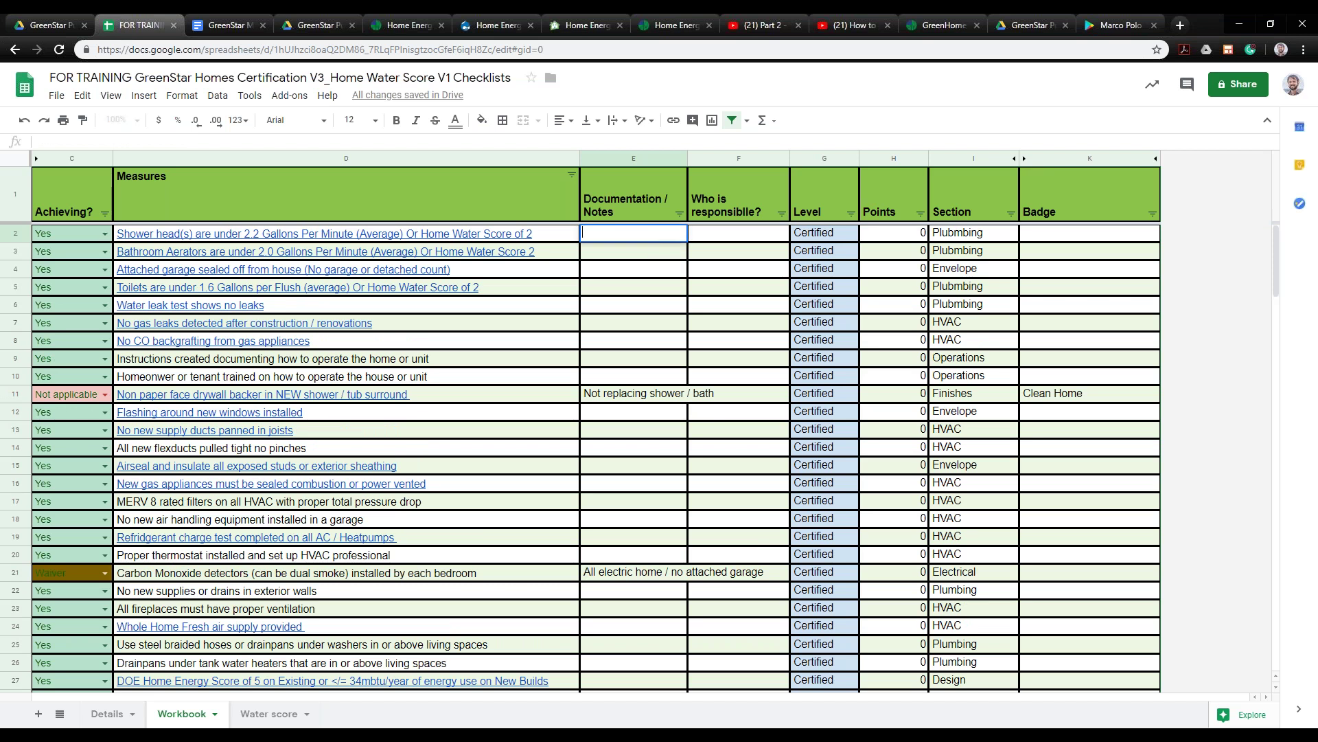
pyautogui.press('Return')
pyautogui.press('Return')
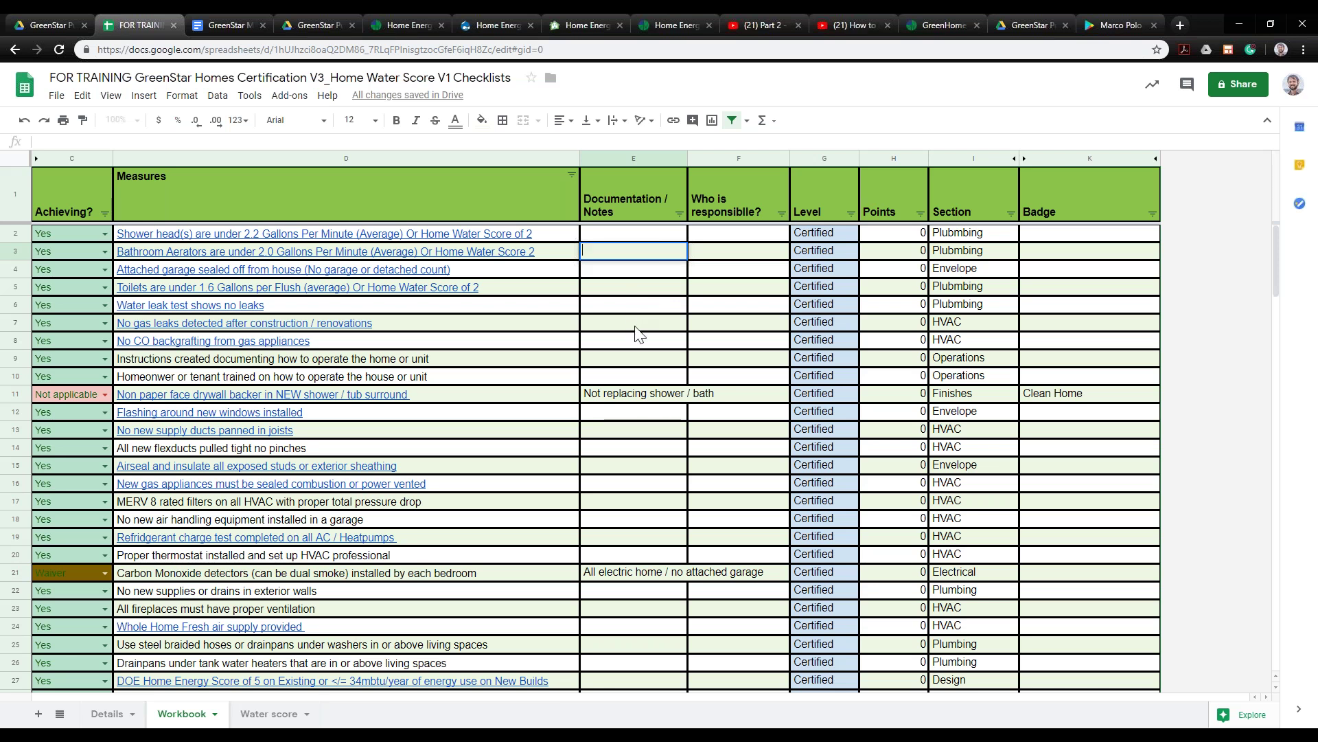
pyautogui.click(650, 396)
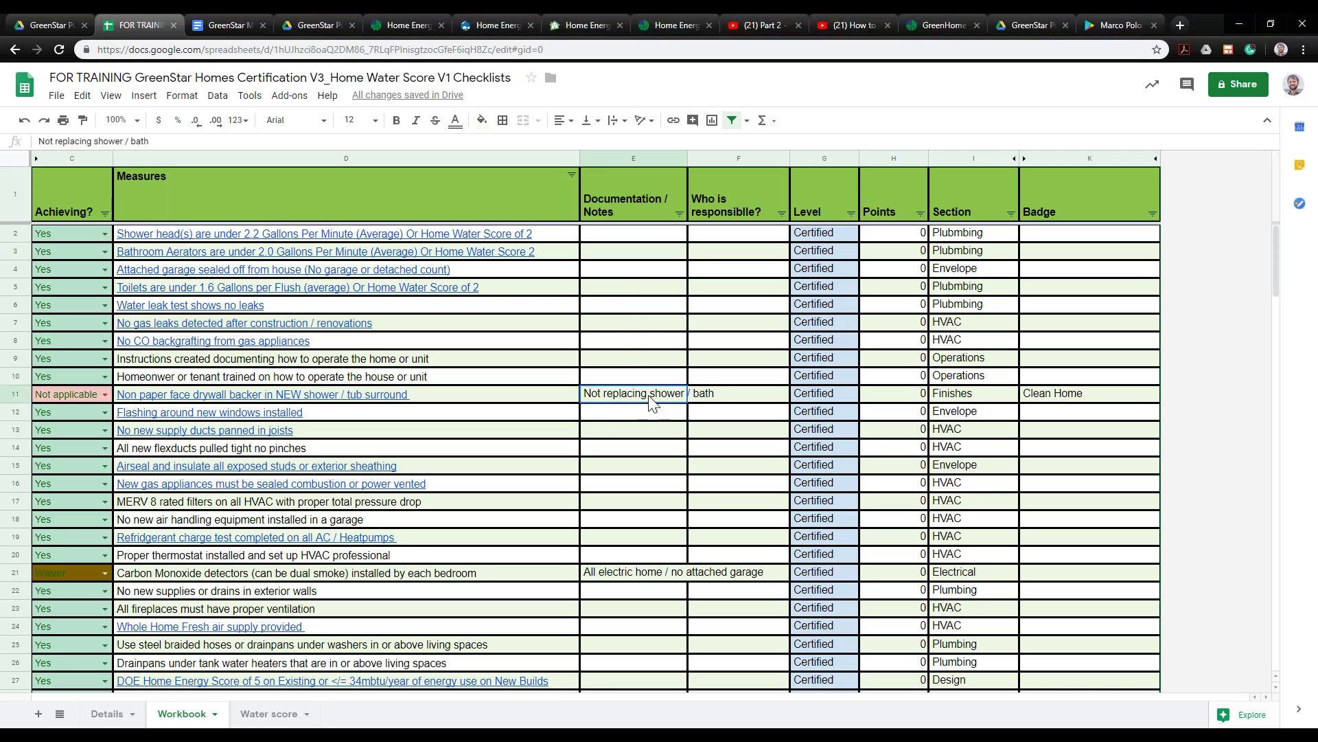
pyautogui.click(650, 415)
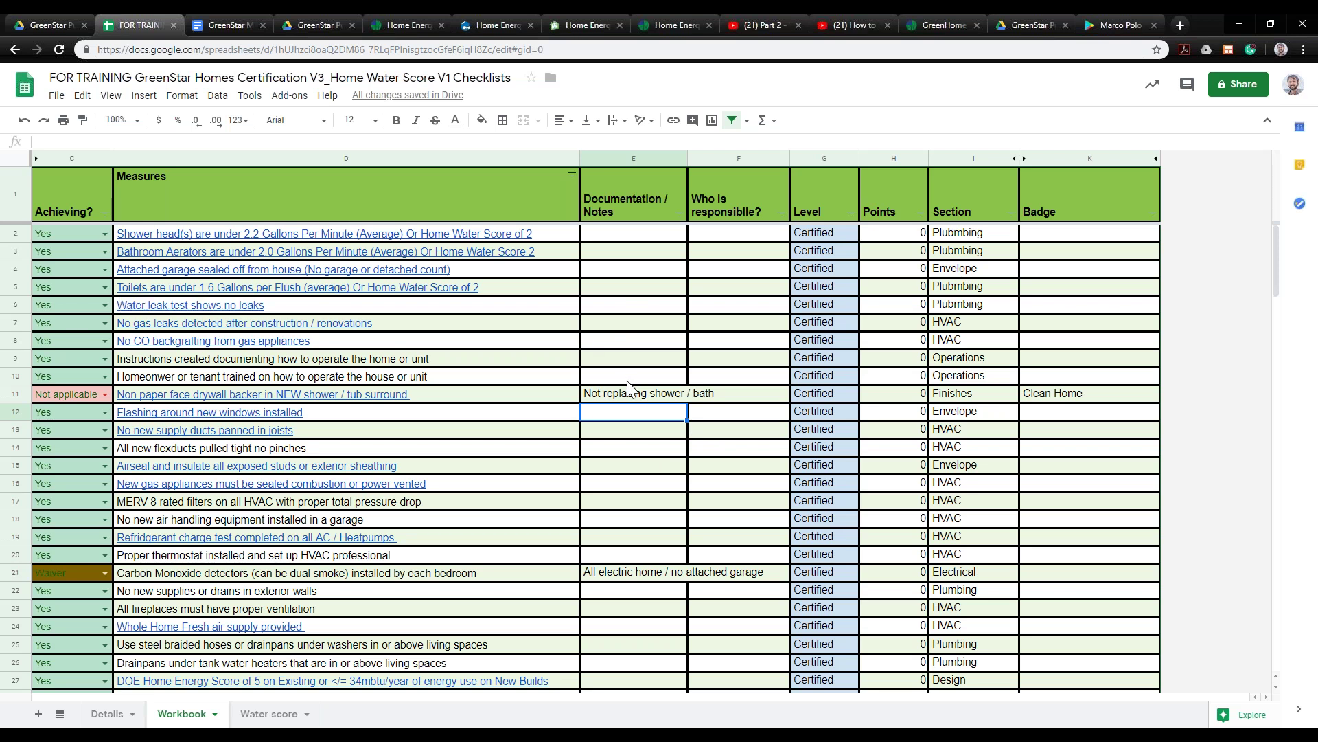
pyautogui.click(618, 305)
pyautogui.click(618, 324)
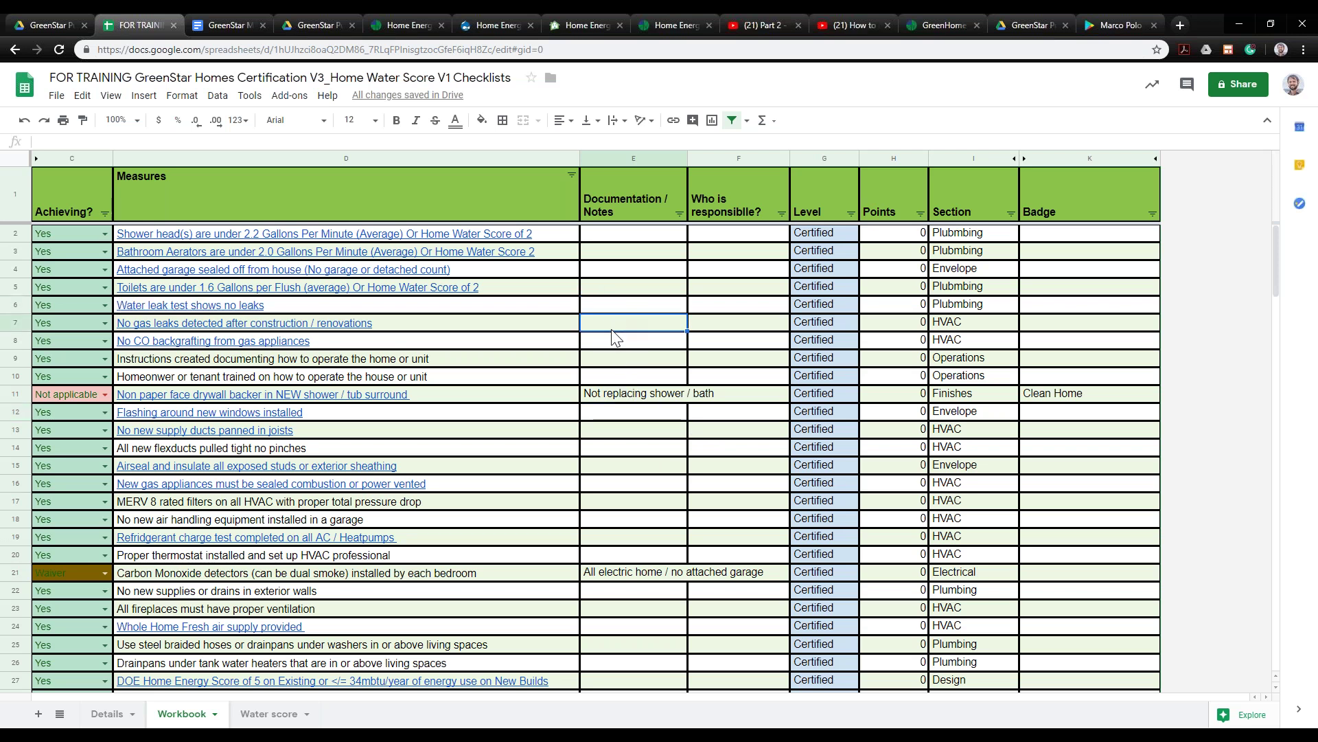
pyautogui.click(611, 345)
pyautogui.click(614, 374)
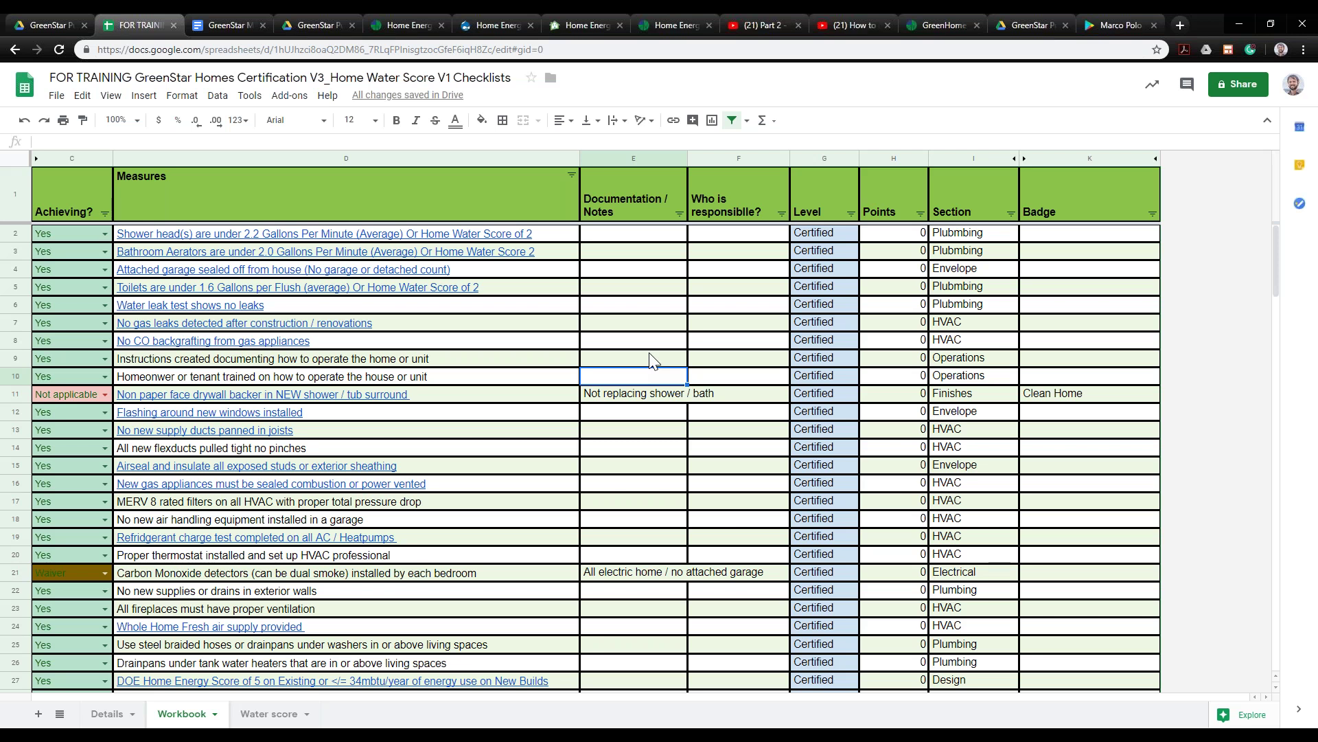
pyautogui.click(595, 290)
pyautogui.click(595, 310)
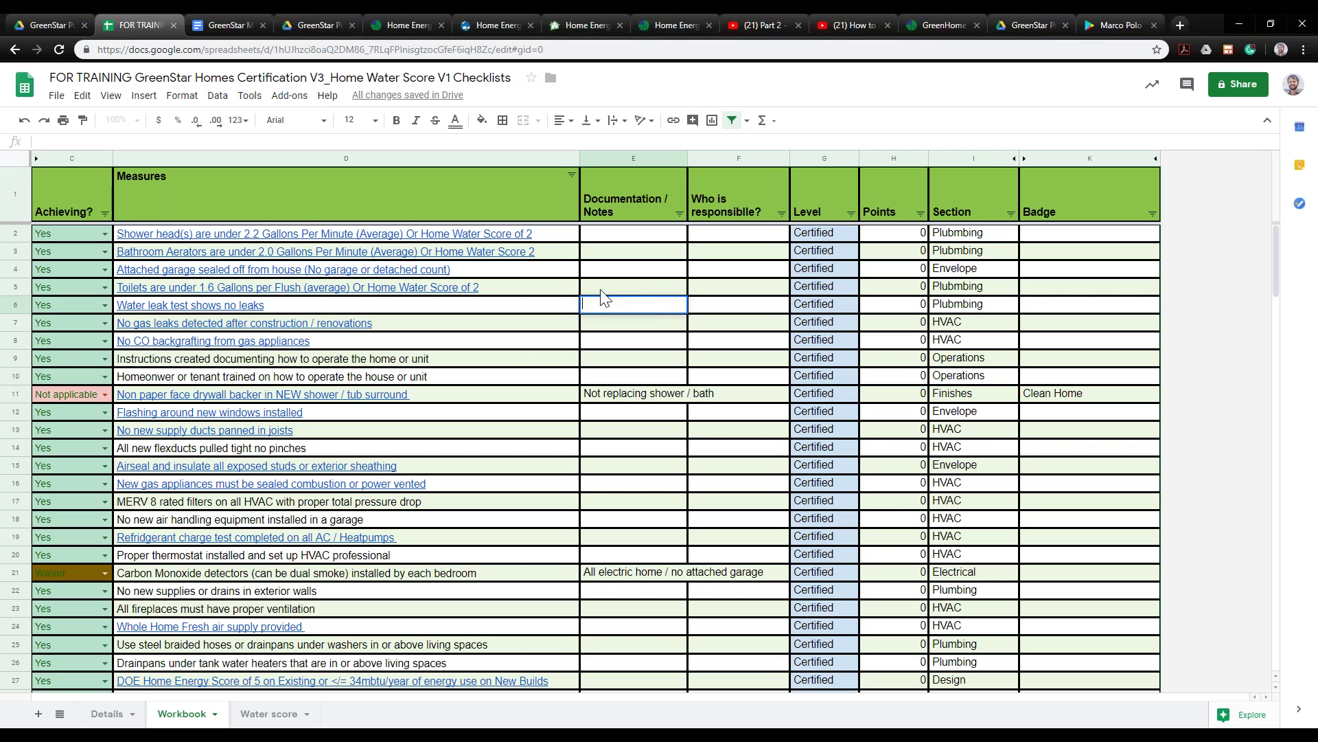
pyautogui.click(607, 324)
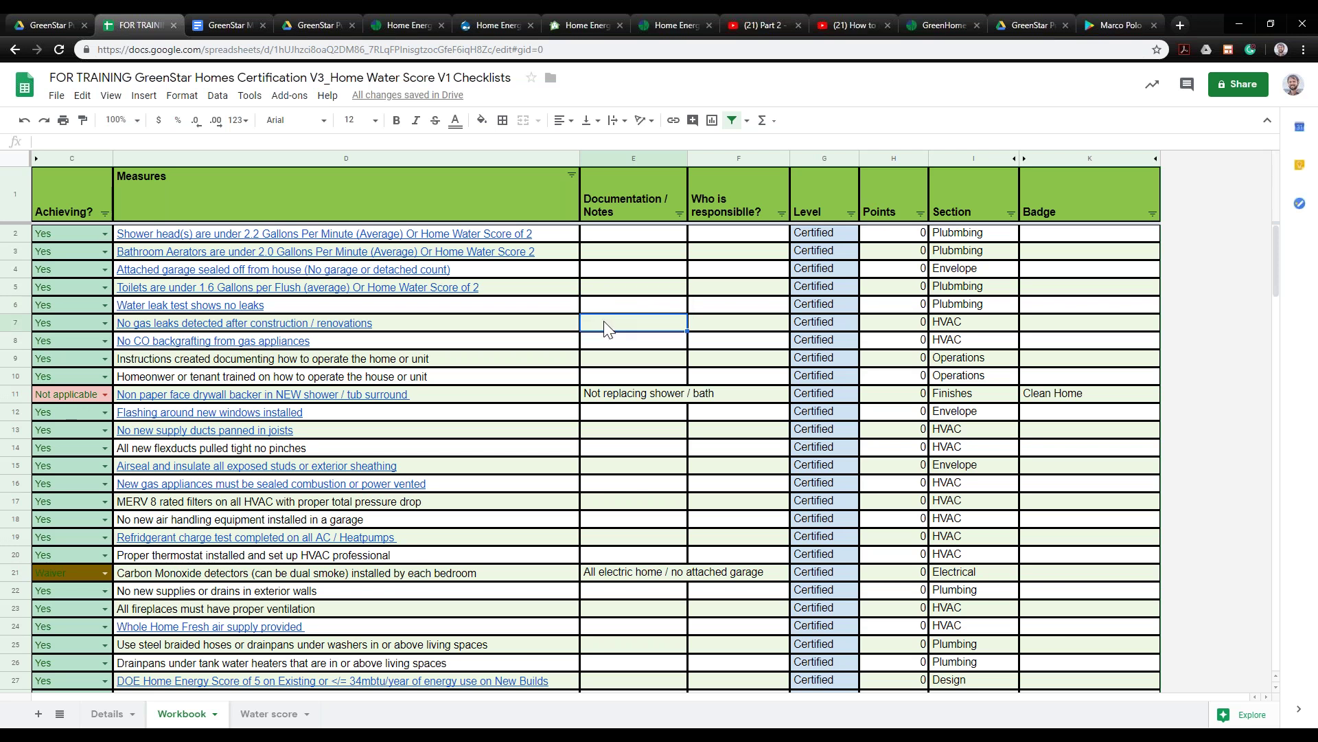
pyautogui.click(608, 342)
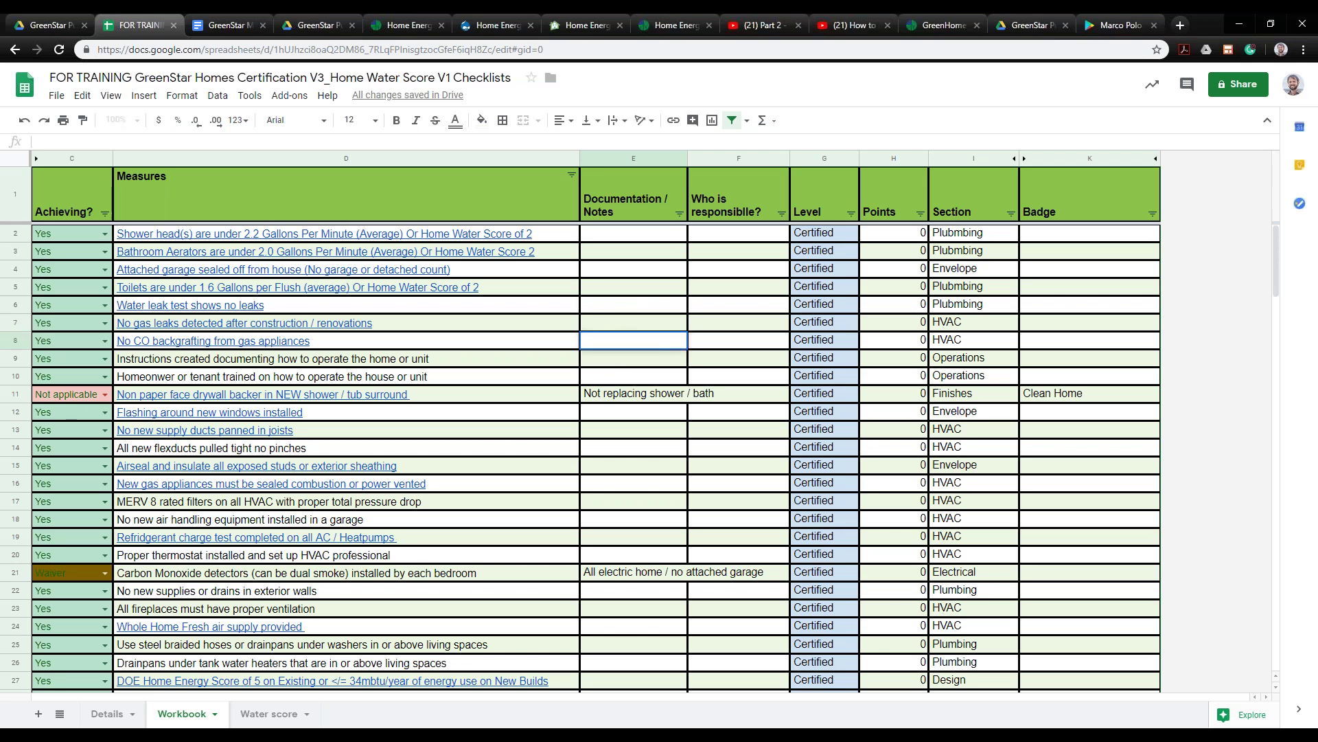
pyautogui.click(599, 305)
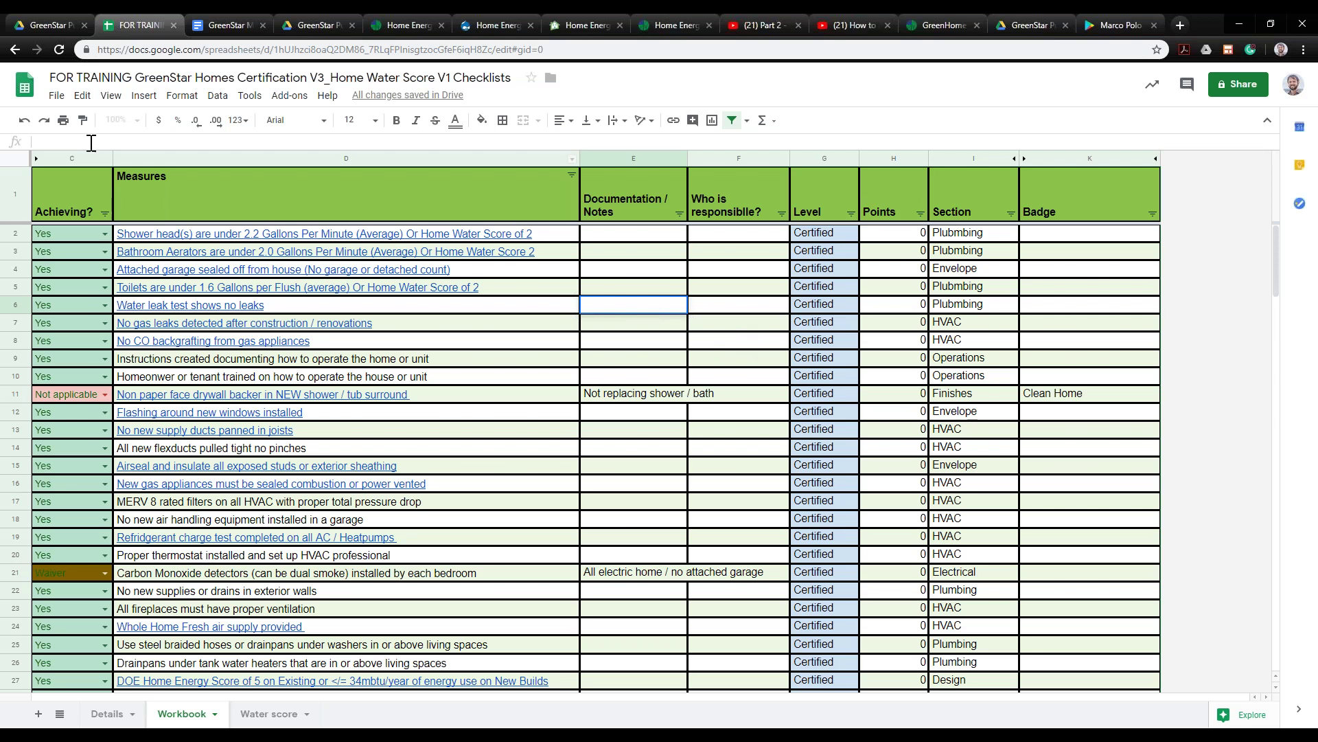
# Unhide the Assessor Review and Assessor Notes columns in the Workbook sheet, accepting the edit to the protected part
pyautogui.click(53, 152)
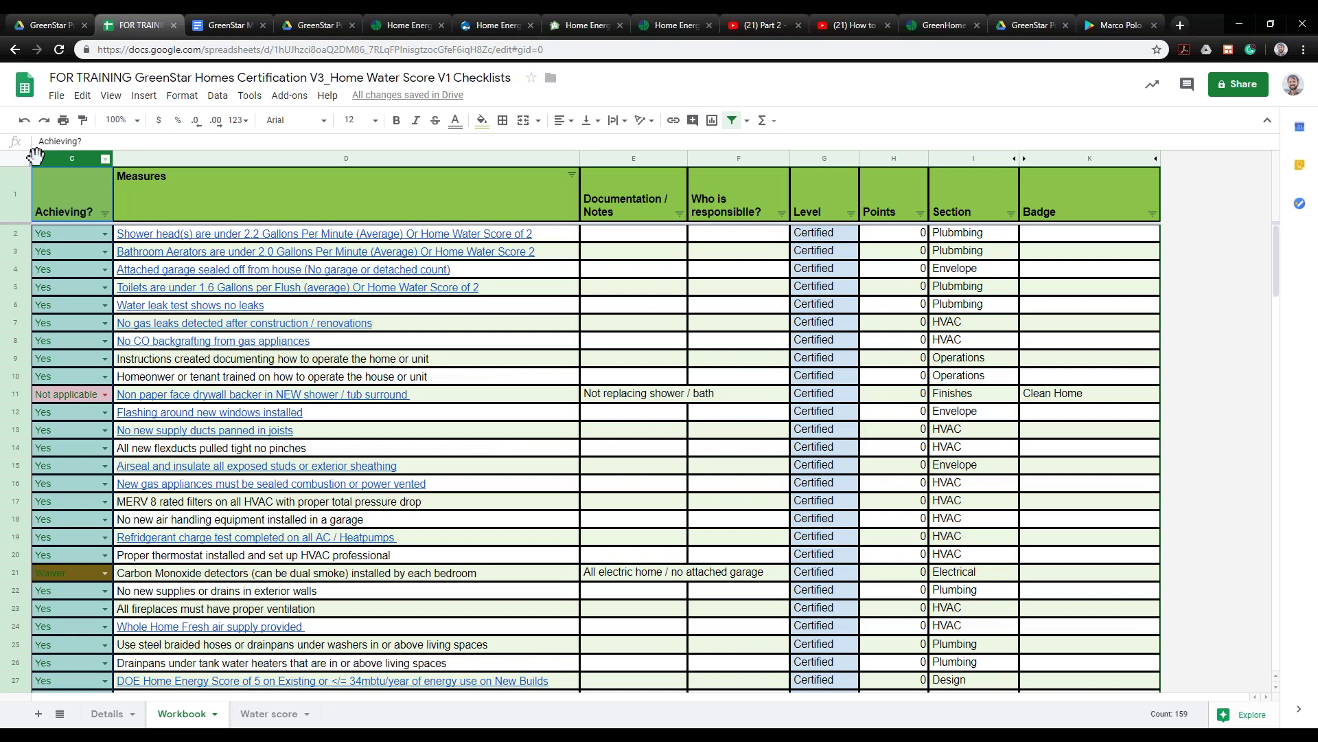
pyautogui.rightClick(38, 159)
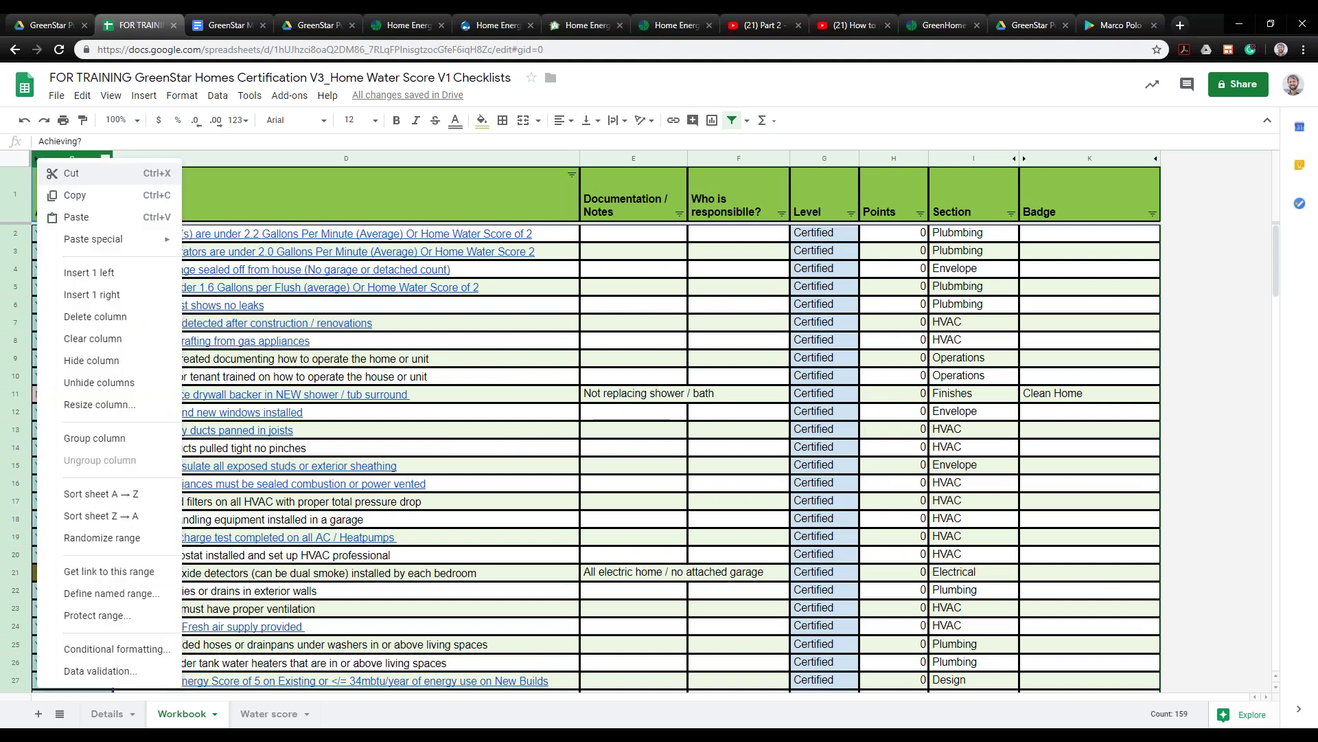
pyautogui.click(127, 382)
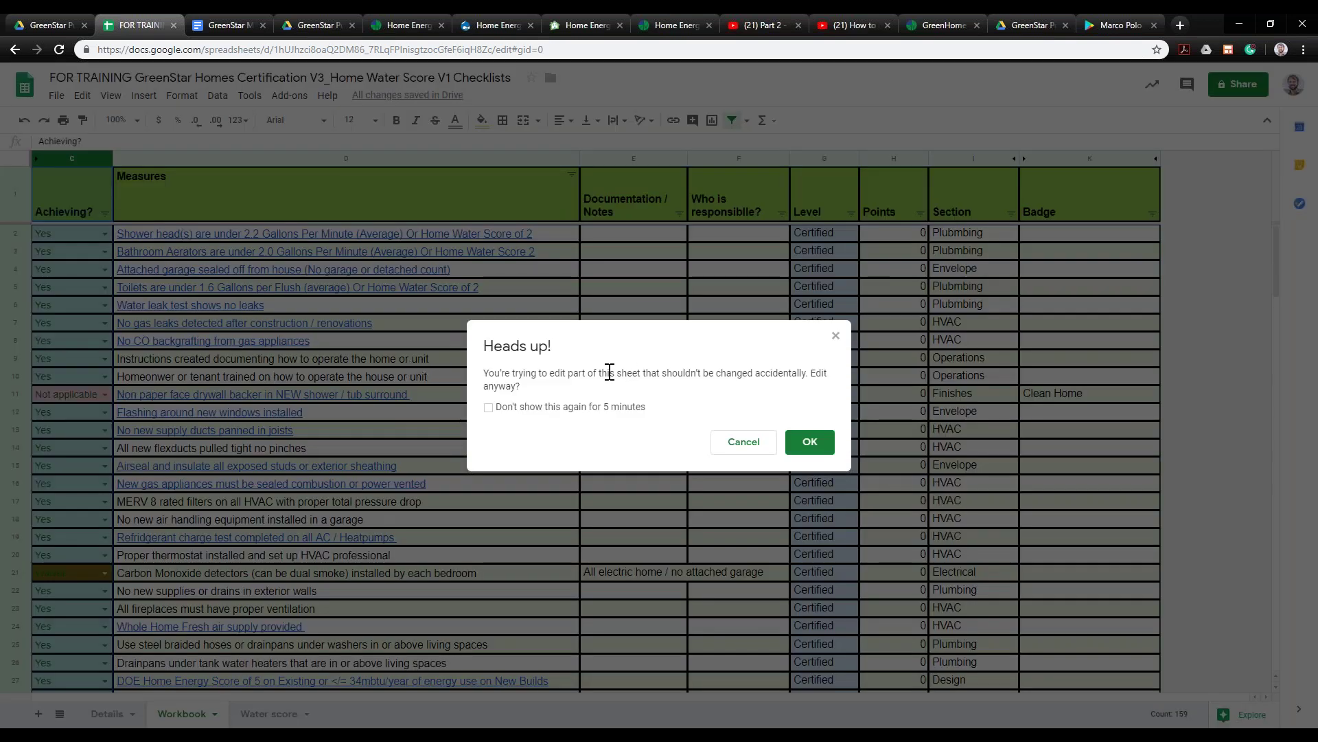
pyautogui.click(807, 443)
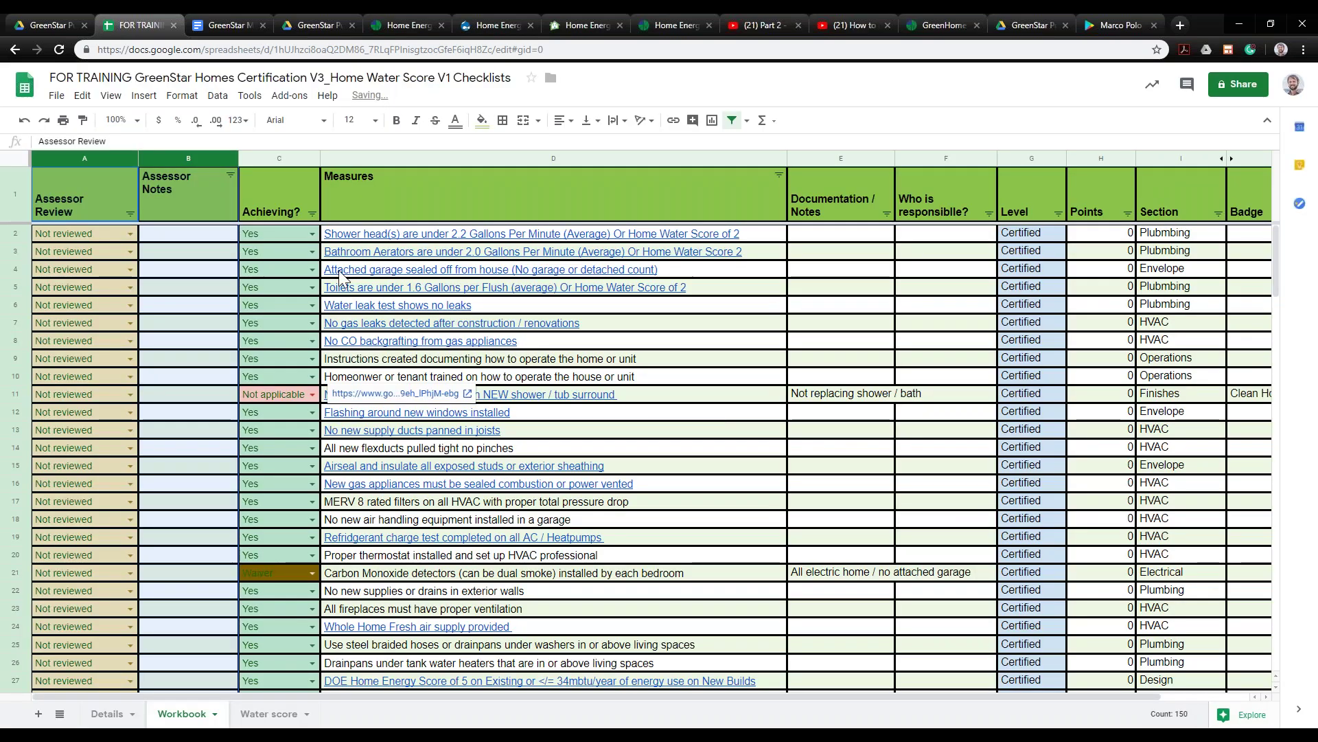
pyautogui.click(74, 251)
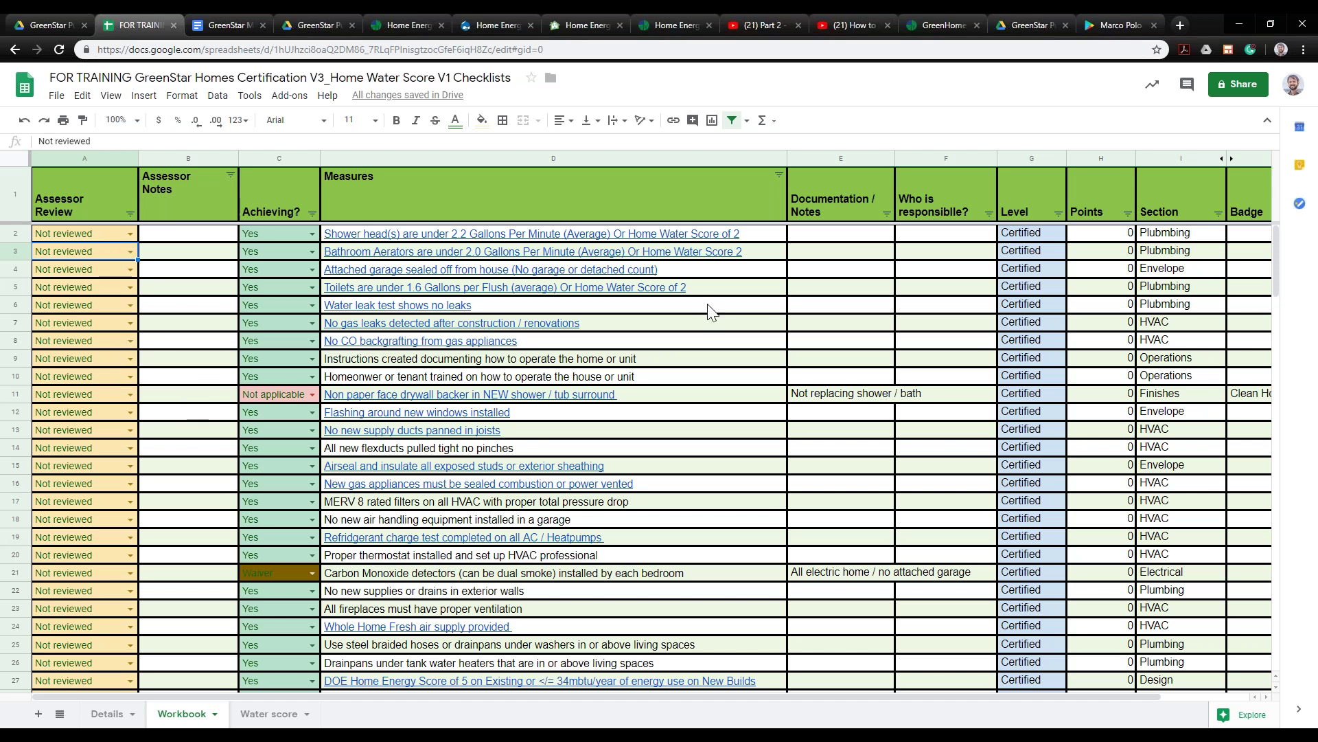
pyautogui.moveTo(836, 252); pyautogui.dragTo(819, 484)
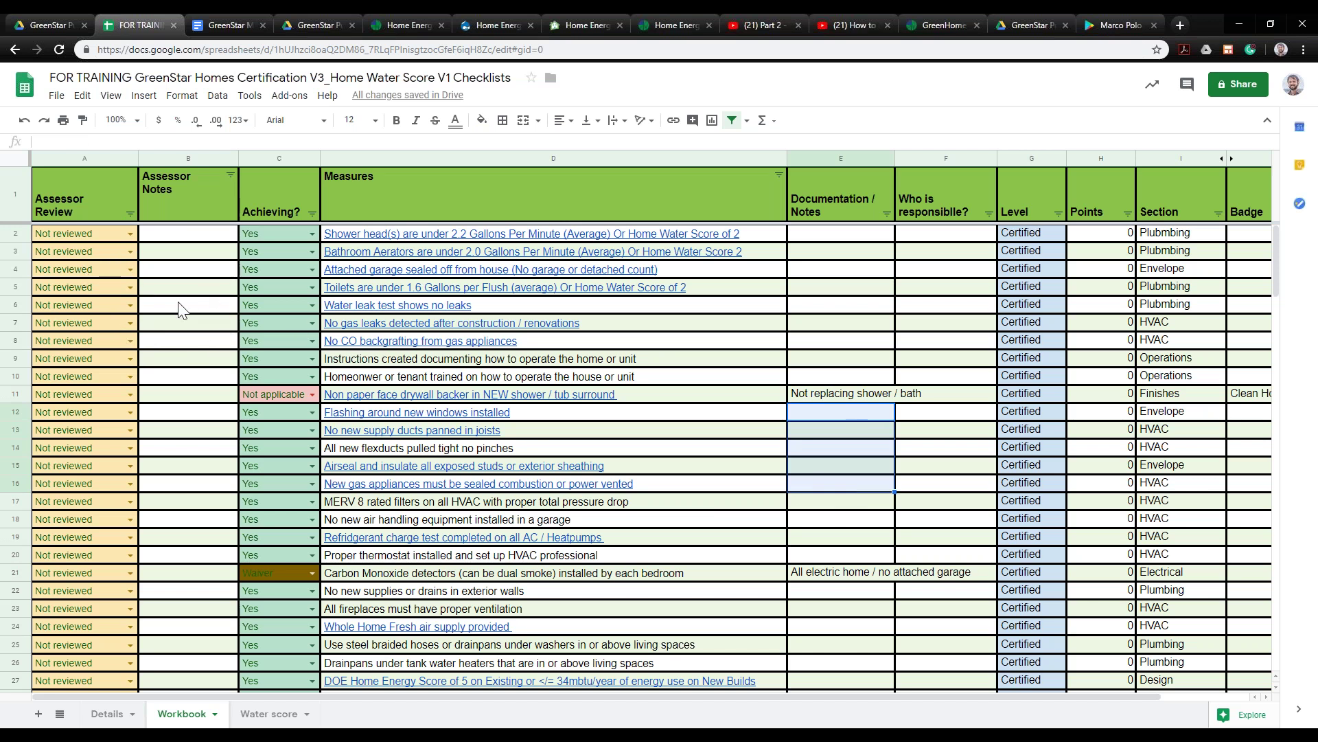
# Set Assessor Review to Needs more info for row 2, Passed Inspection for row 3 and Waiver Granted for row 4
pyautogui.click(130, 233)
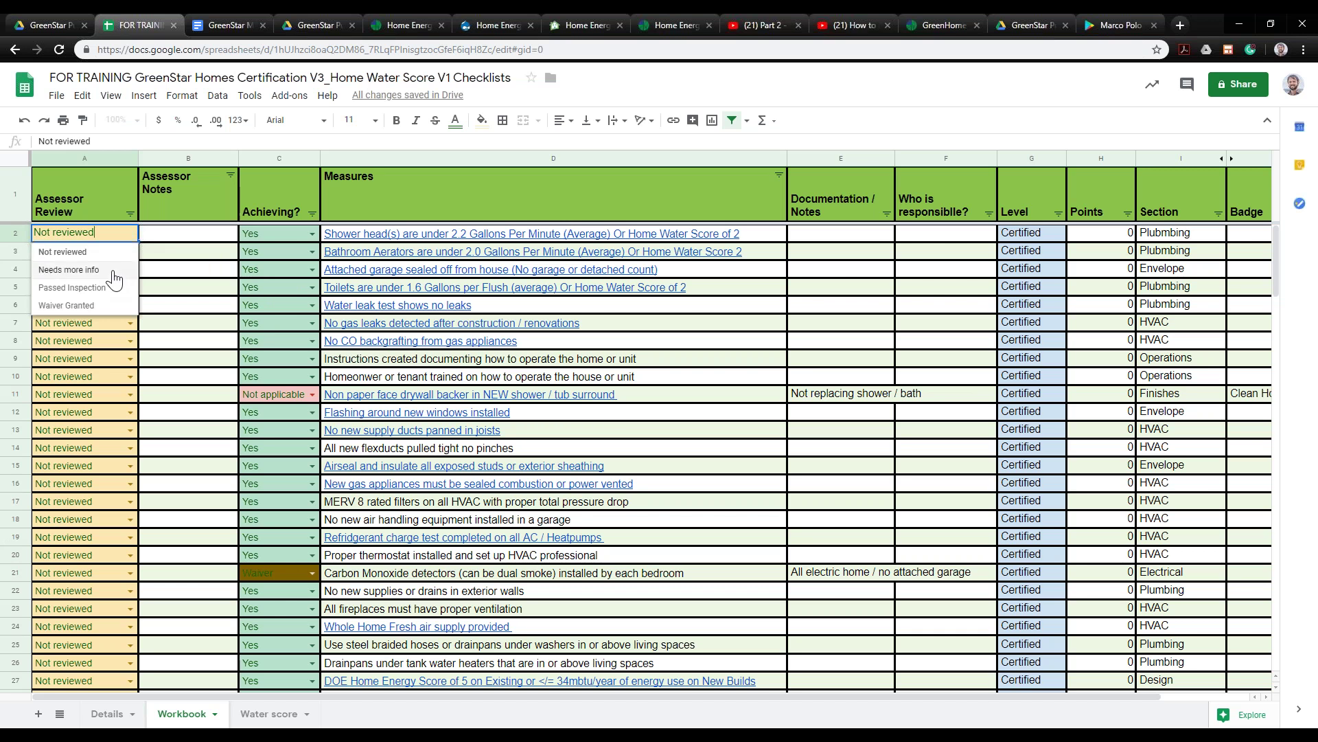
pyautogui.click(114, 271)
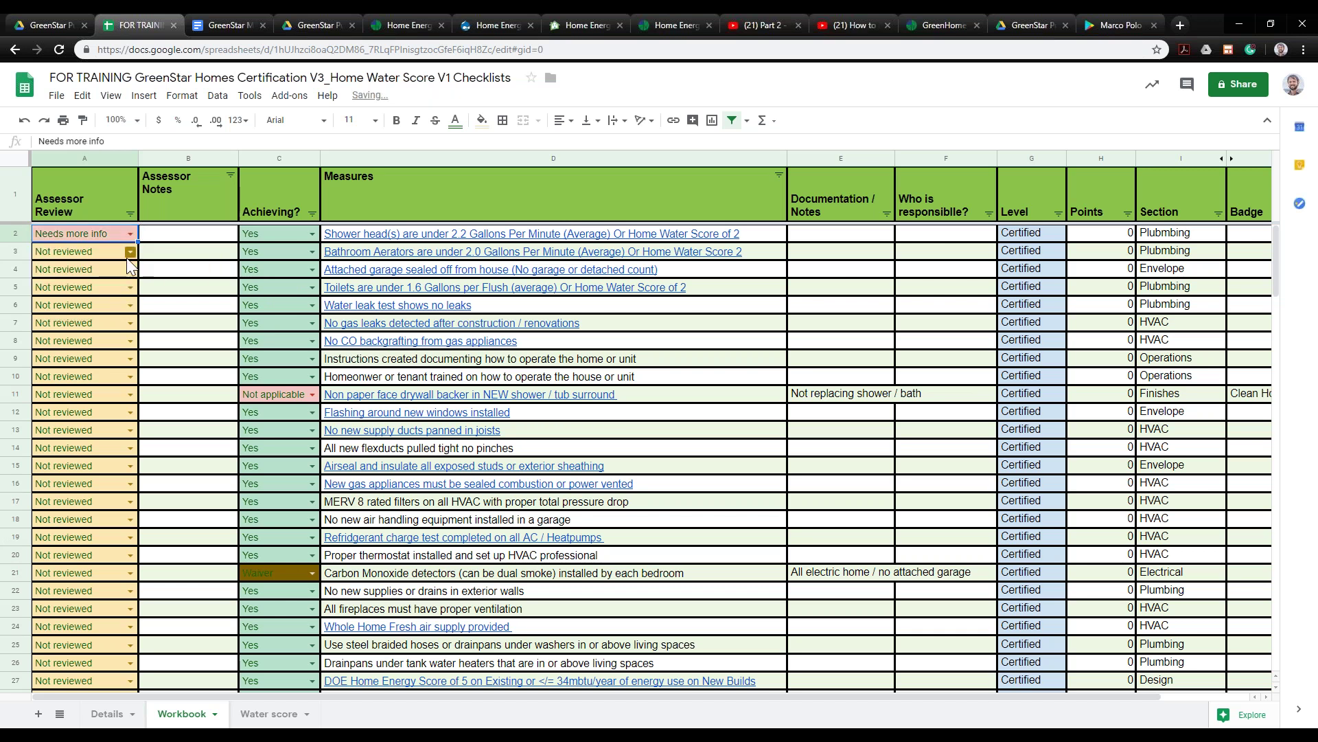
pyautogui.click(128, 254)
pyautogui.click(115, 302)
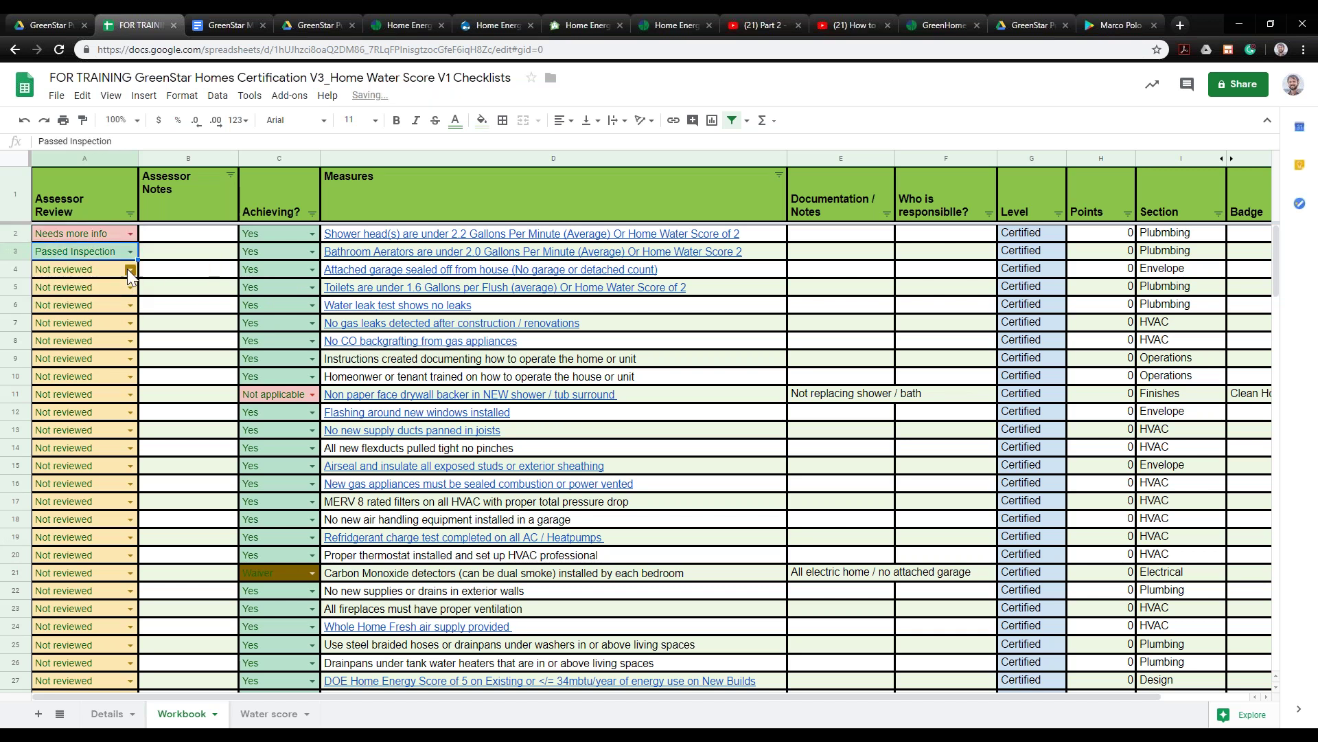
pyautogui.click(128, 269)
pyautogui.click(113, 339)
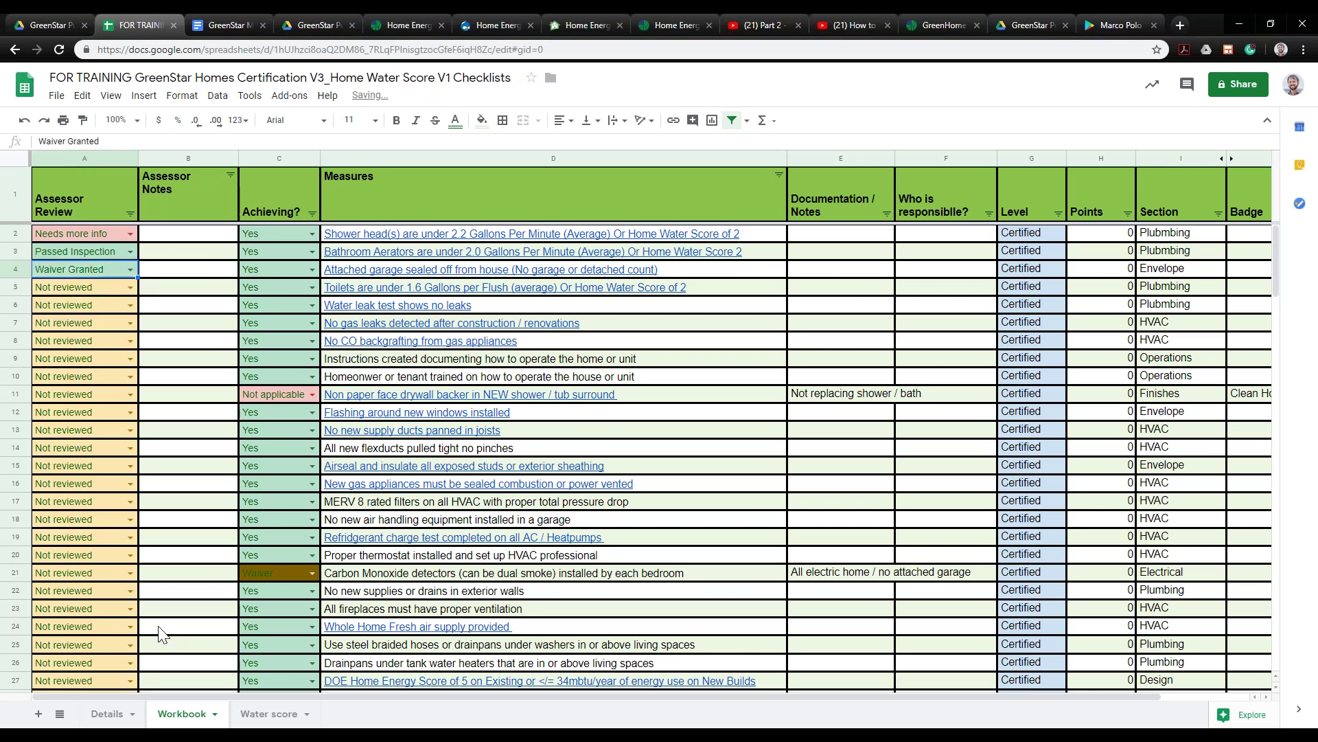
# Set Assessor Review to Waiver Granted for the carbon monoxide detectors measure in row 21 and open its Assessor Notes cell
pyautogui.click(119, 571)
pyautogui.click(129, 571)
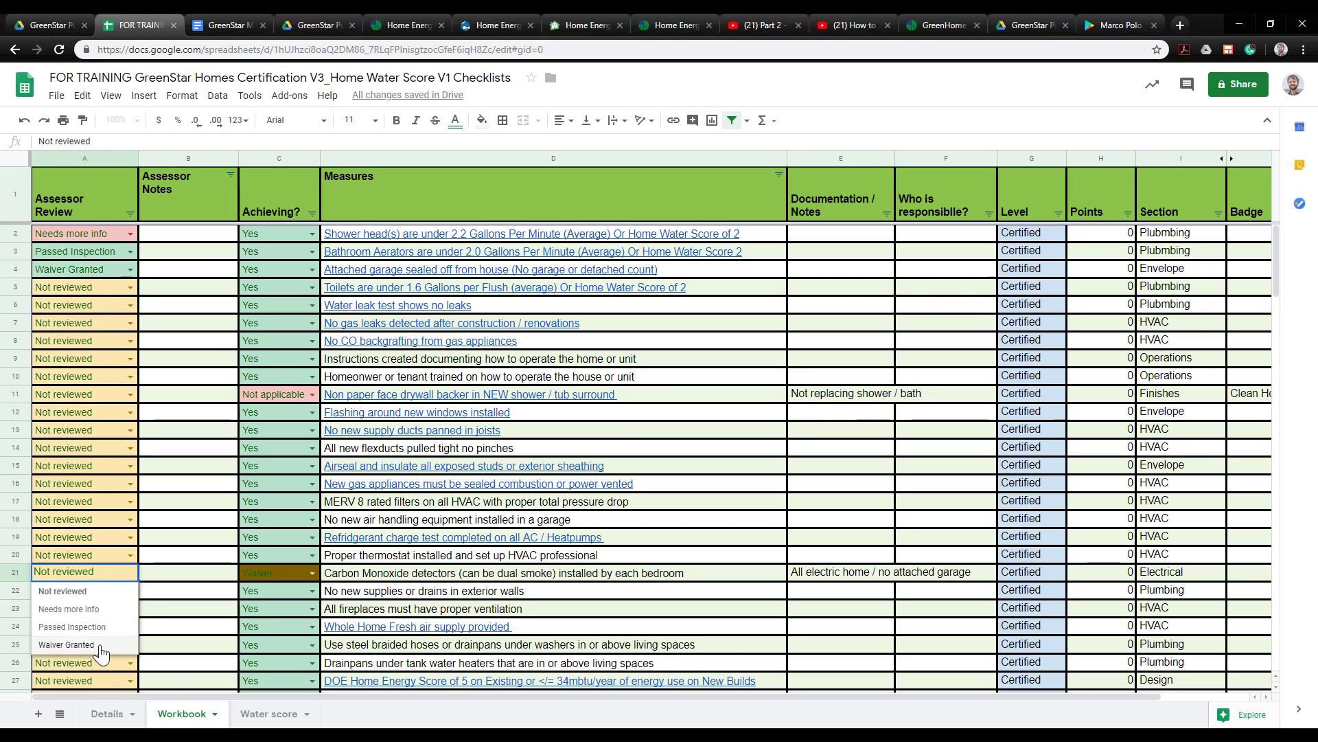
pyautogui.click(102, 645)
pyautogui.press('Tab')
pyautogui.press('Return')
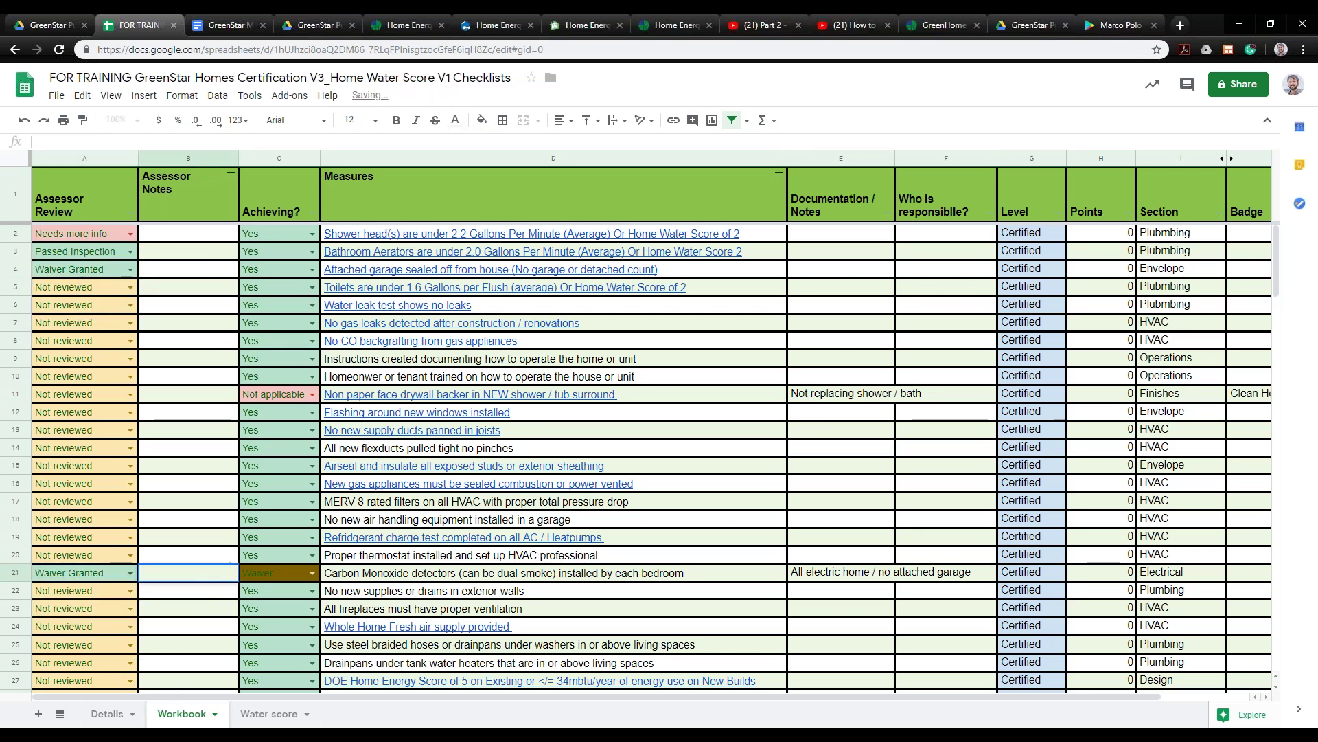
pyautogui.click(173, 237)
pyautogui.doubleClick(173, 237)
pyautogui.write('sdhashow')
pyautogui.press('BackSpace')
pyautogui.press('BackSpace')
pyautogui.press('BackSpace')
pyautogui.press('BackSpace')
pyautogui.press('BackSpace')
pyautogui.press('BackSpace')
pyautogui.press('BackSpace')
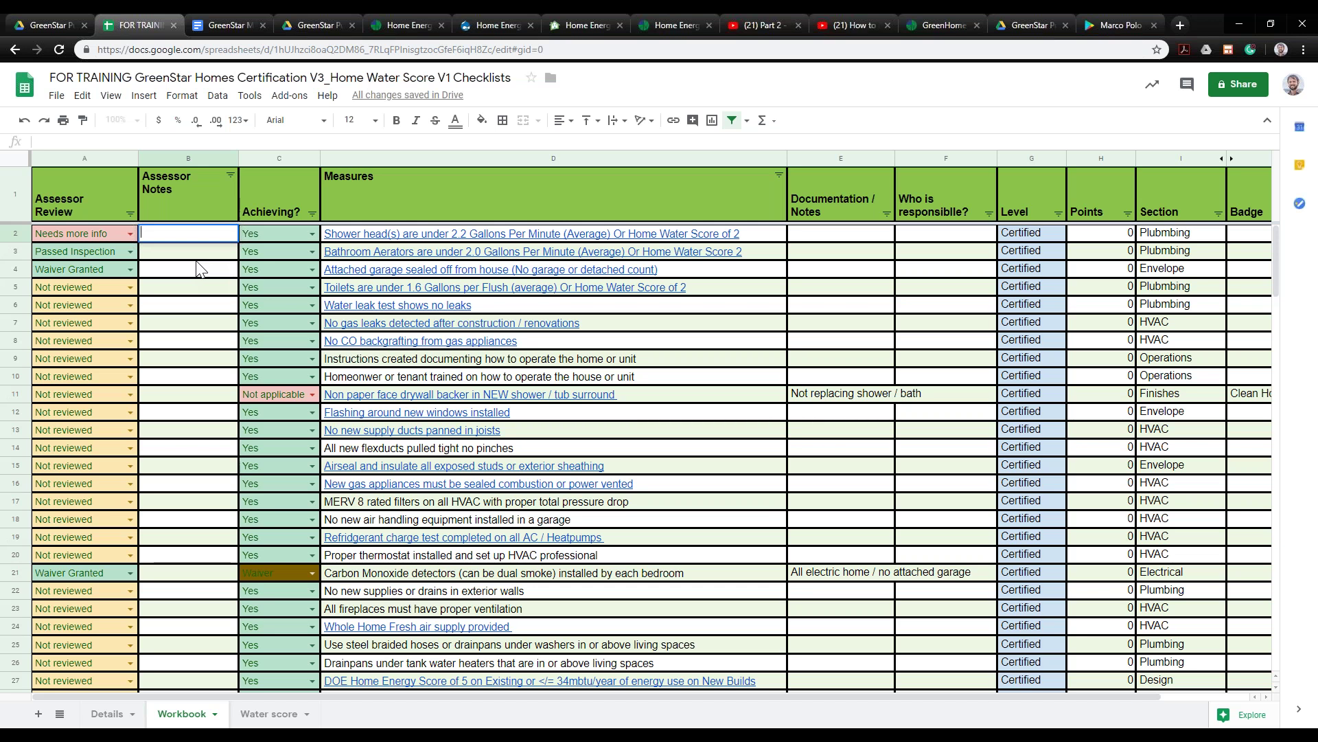
pyautogui.click(848, 233)
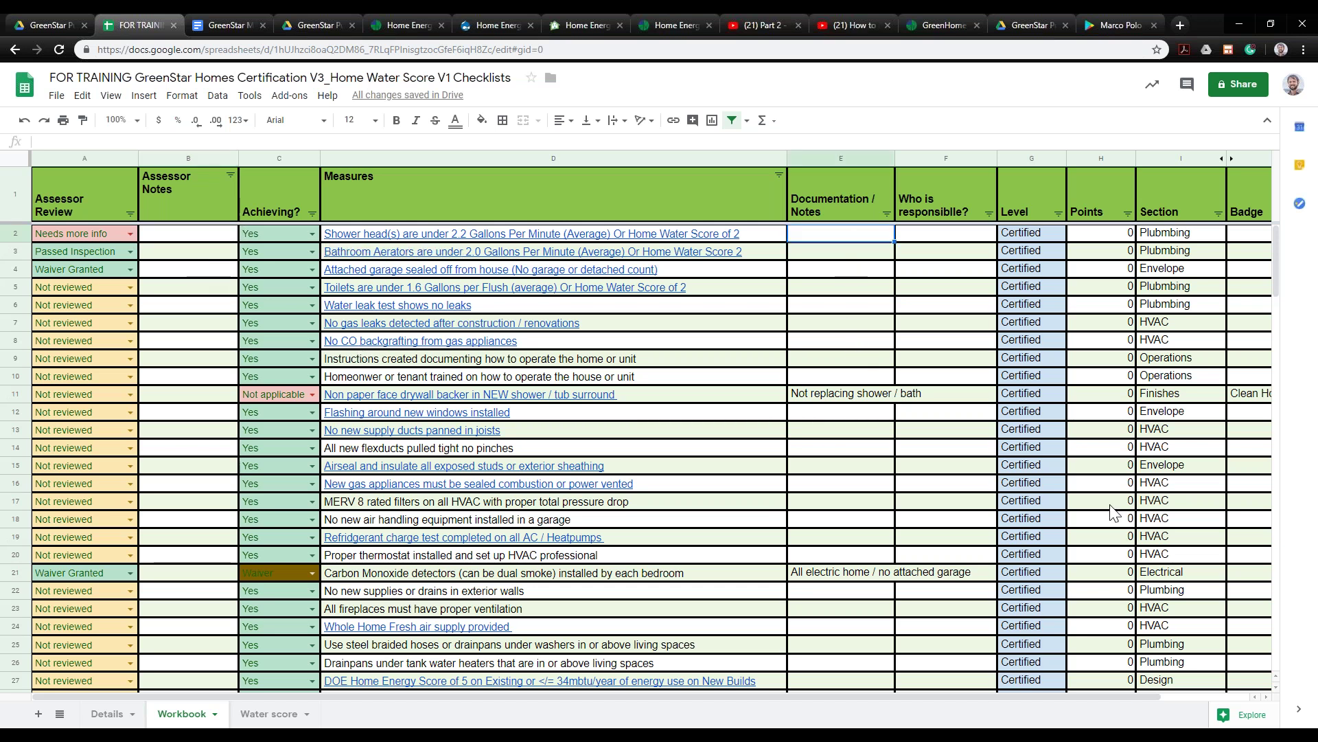
pyautogui.click(816, 257)
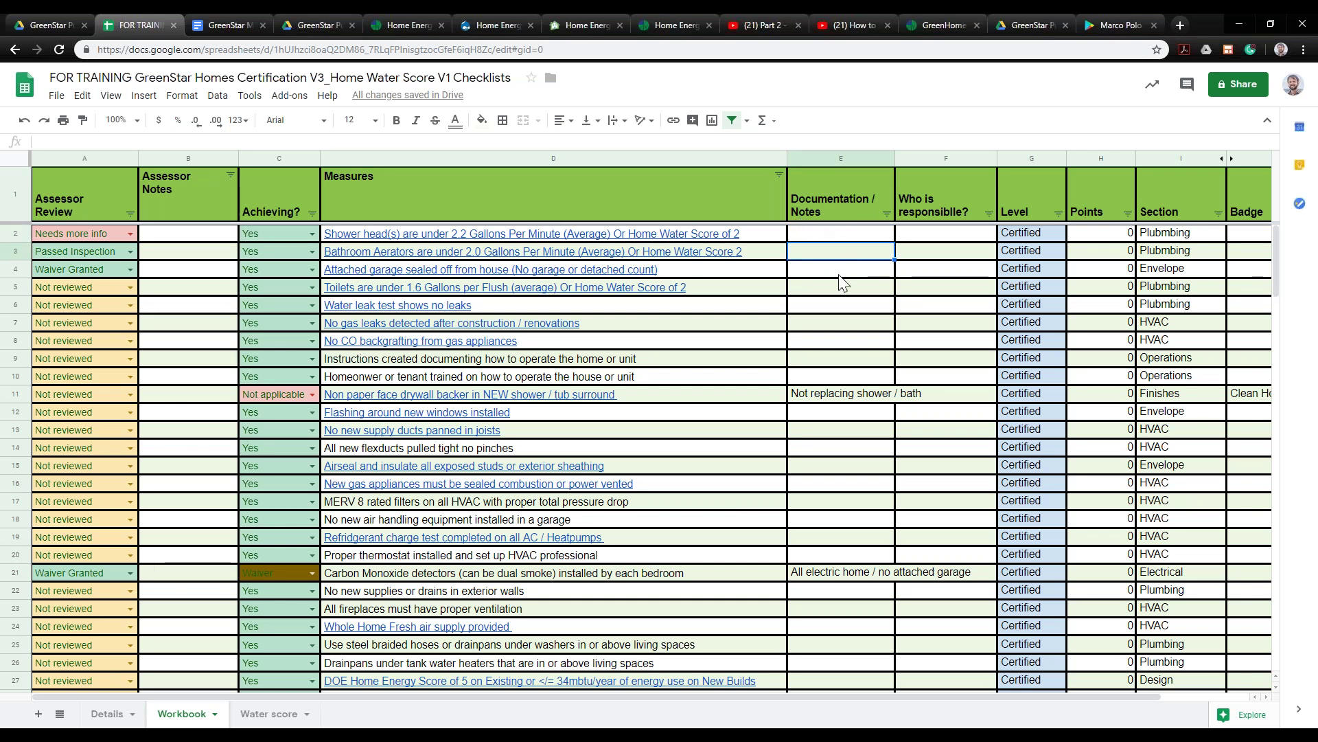
# Hide the Assessor Review and Assessor Notes columns in the Workbook sheet, accepting the edit to the protected part
pyautogui.click(85, 158)
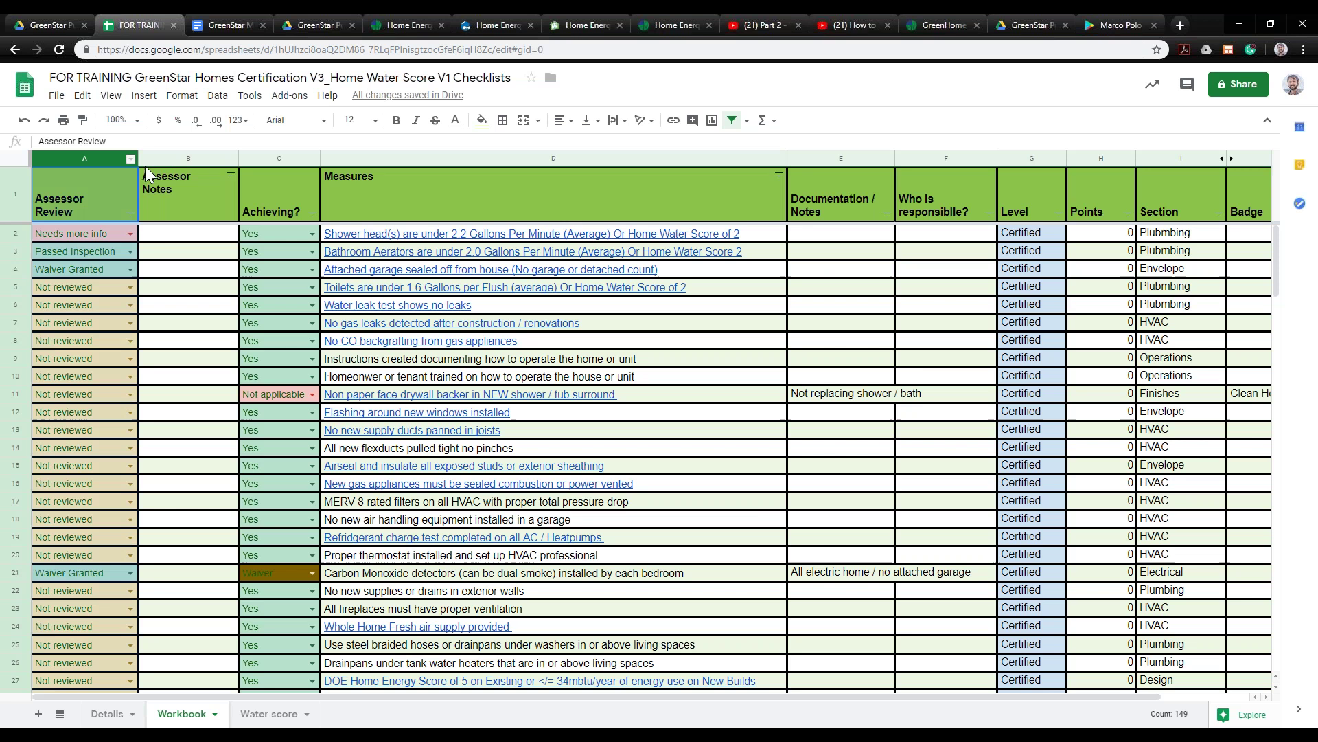
pyautogui.keyDown('shift'); pyautogui.click(170, 159); pyautogui.keyUp('shift')
pyautogui.rightClick(172, 160)
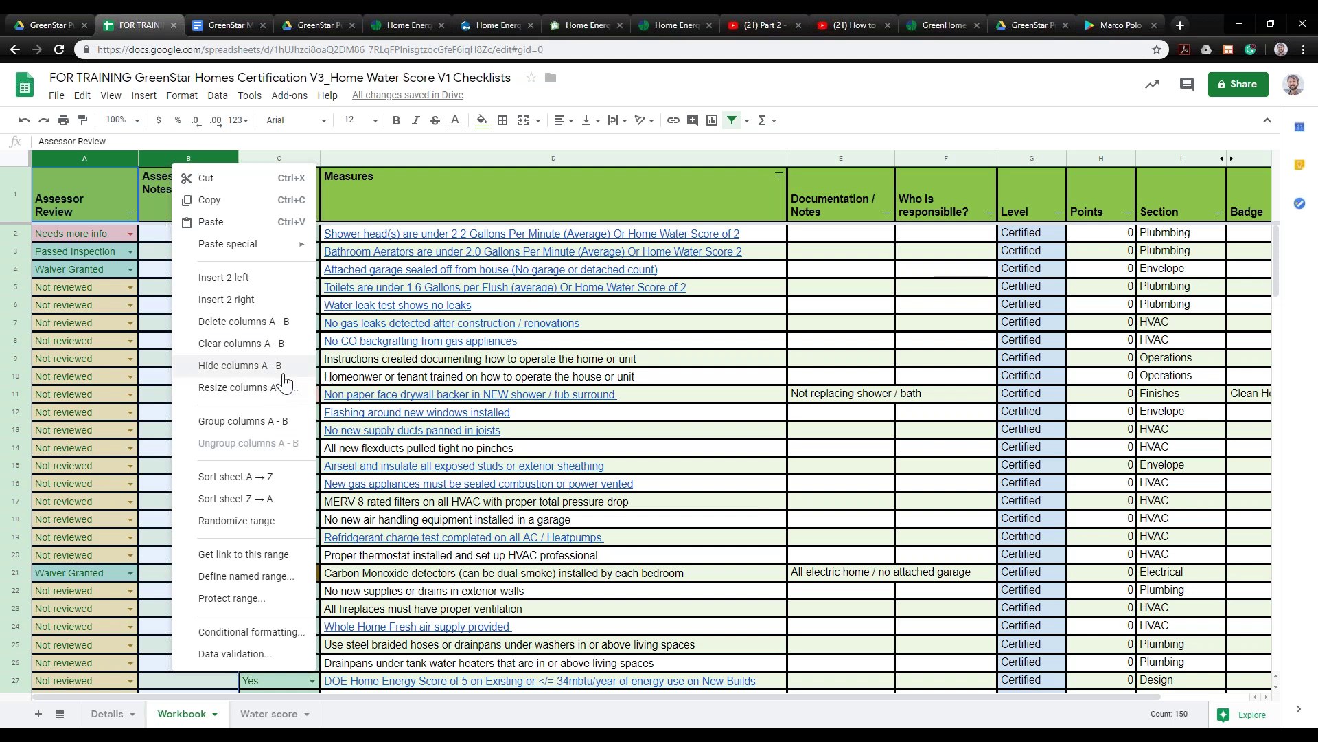
pyautogui.click(240, 366)
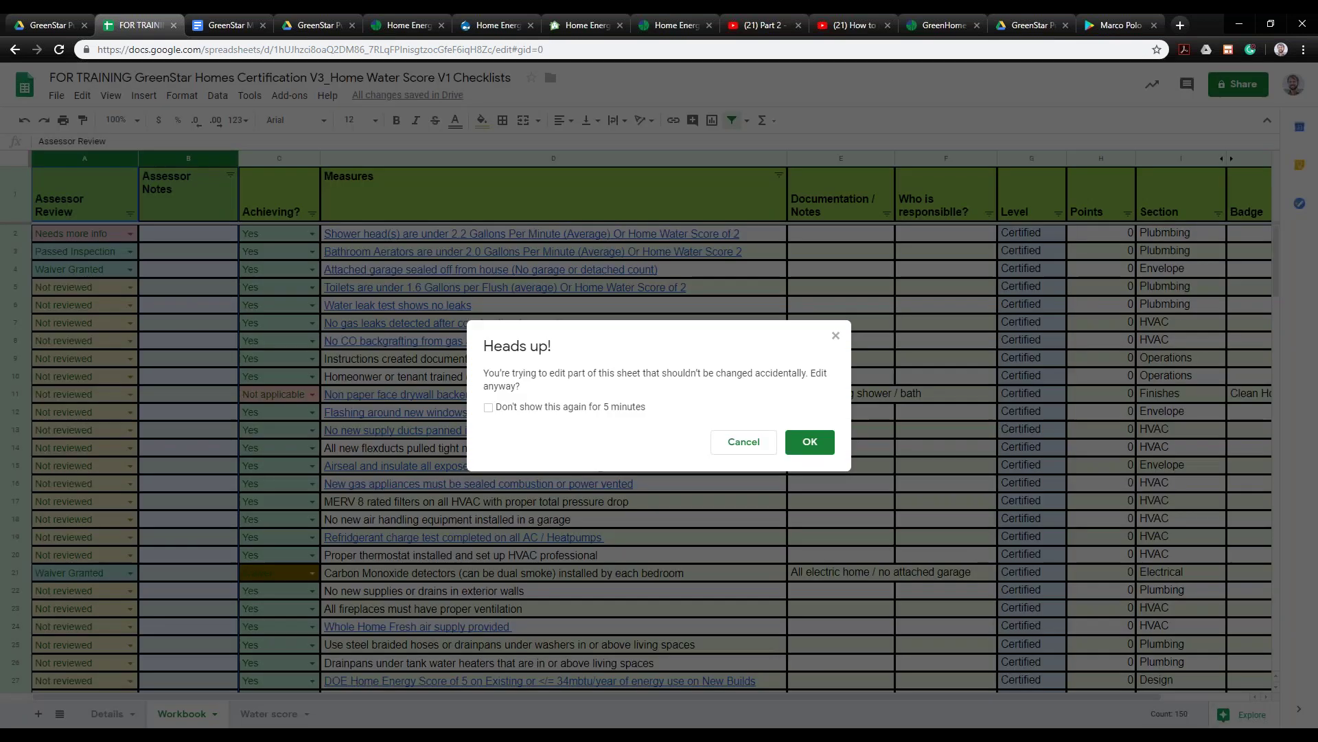
pyautogui.click(801, 442)
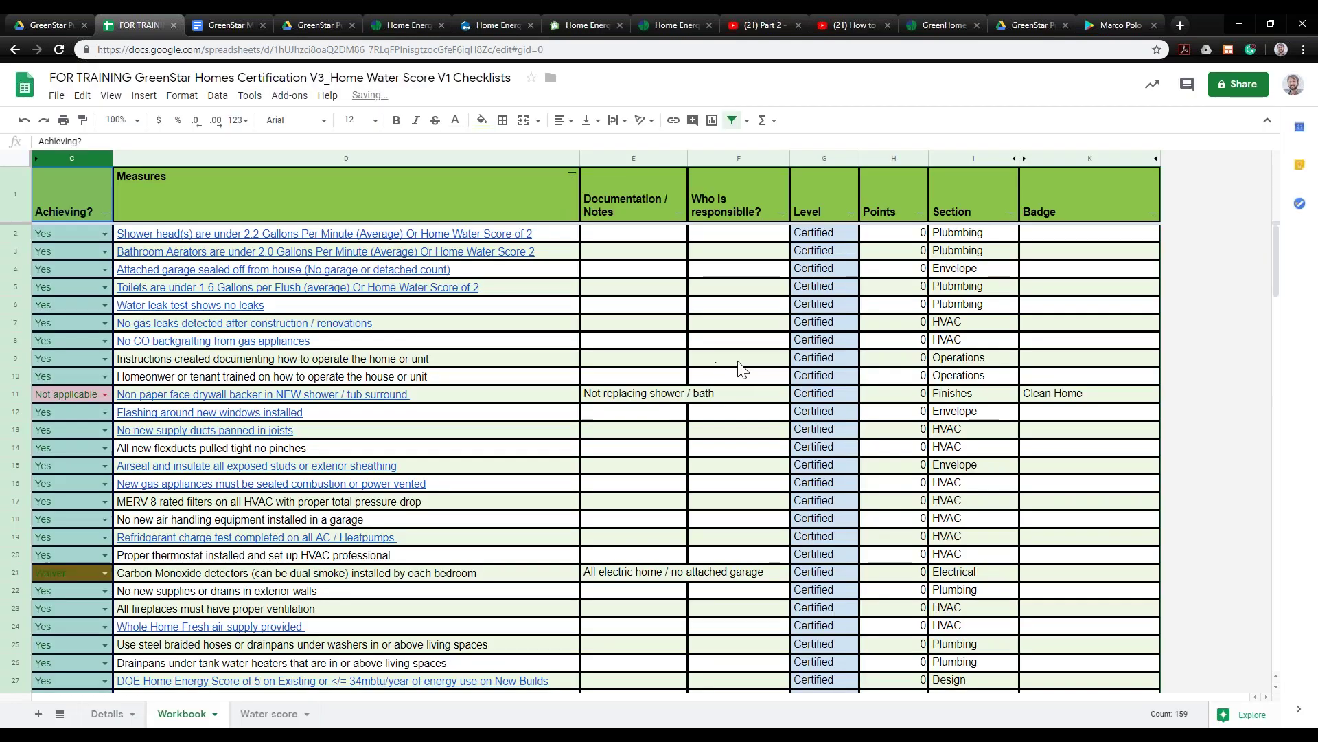
pyautogui.click(784, 341)
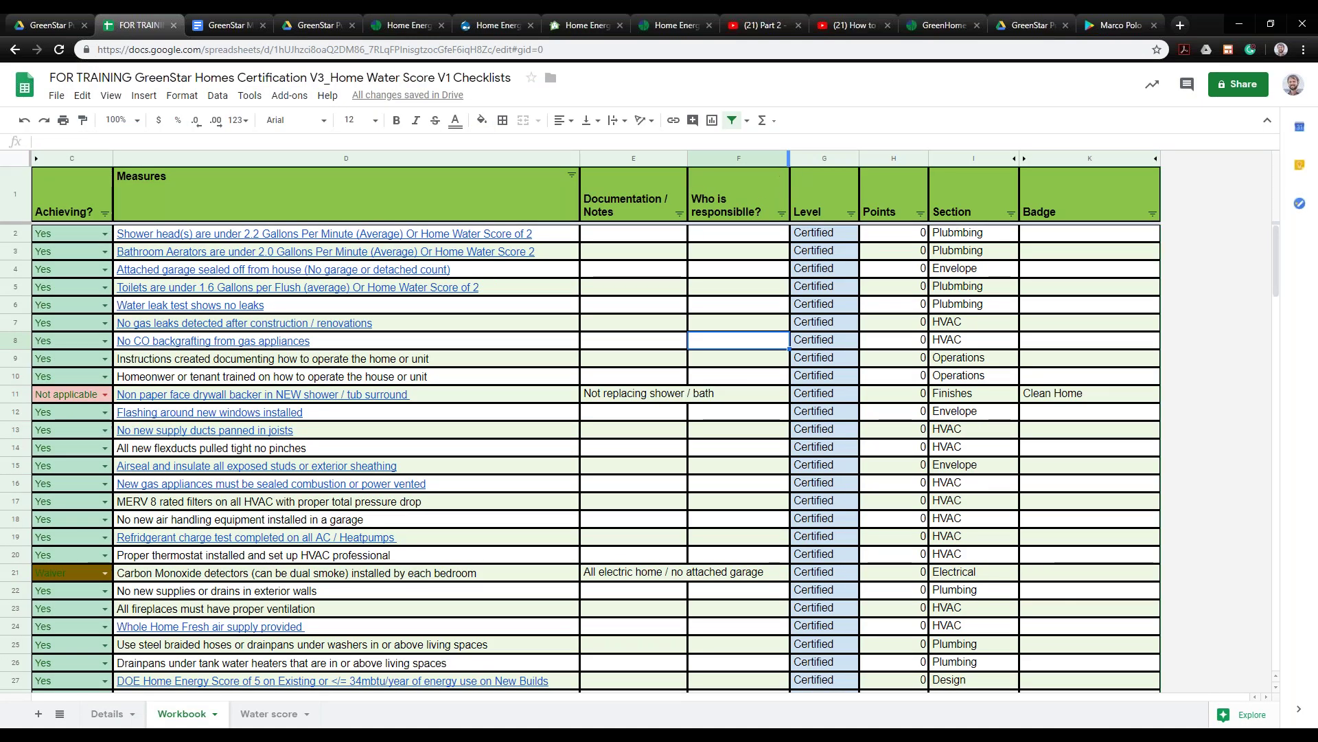
# Enter the plumber's name as the responsible party for the shower heads measure in row 2
pyautogui.moveTo(788, 156); pyautogui.dragTo(785, 156)
pyautogui.click(836, 335)
pyautogui.click(740, 236)
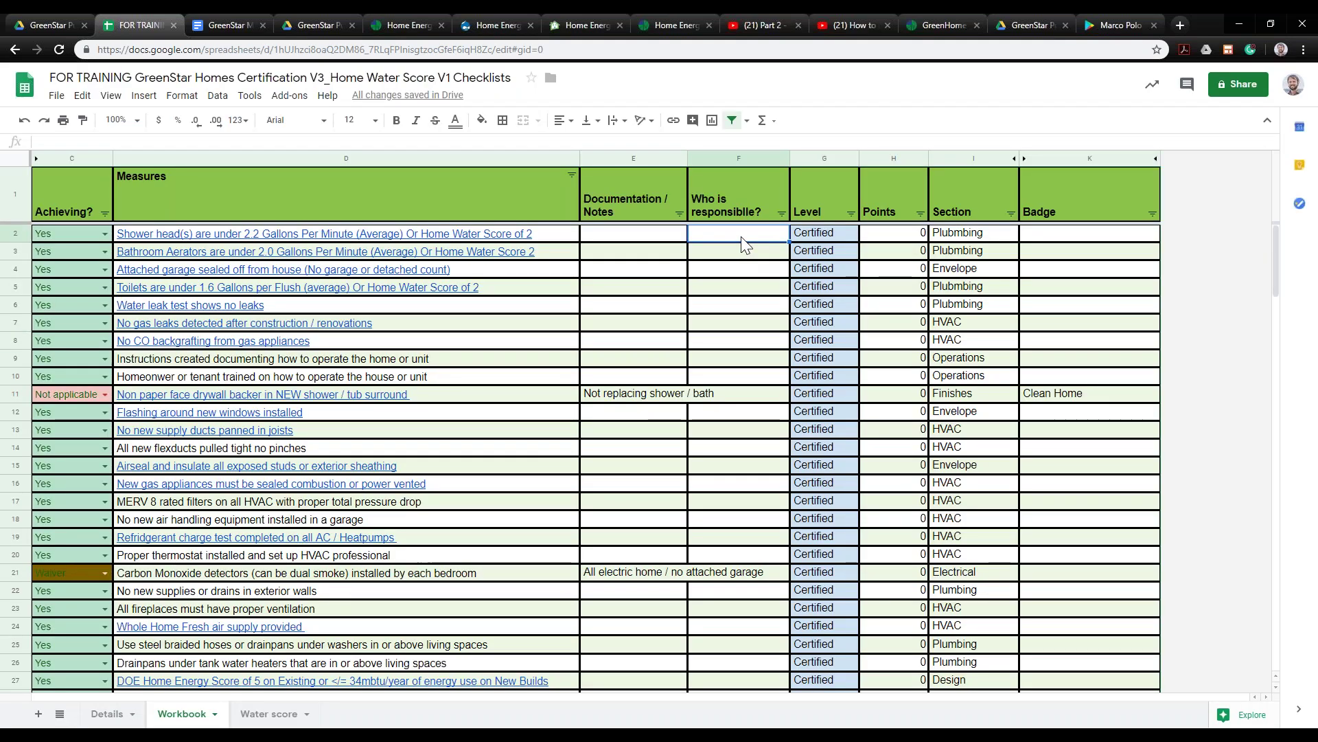
pyautogui.press('Return')
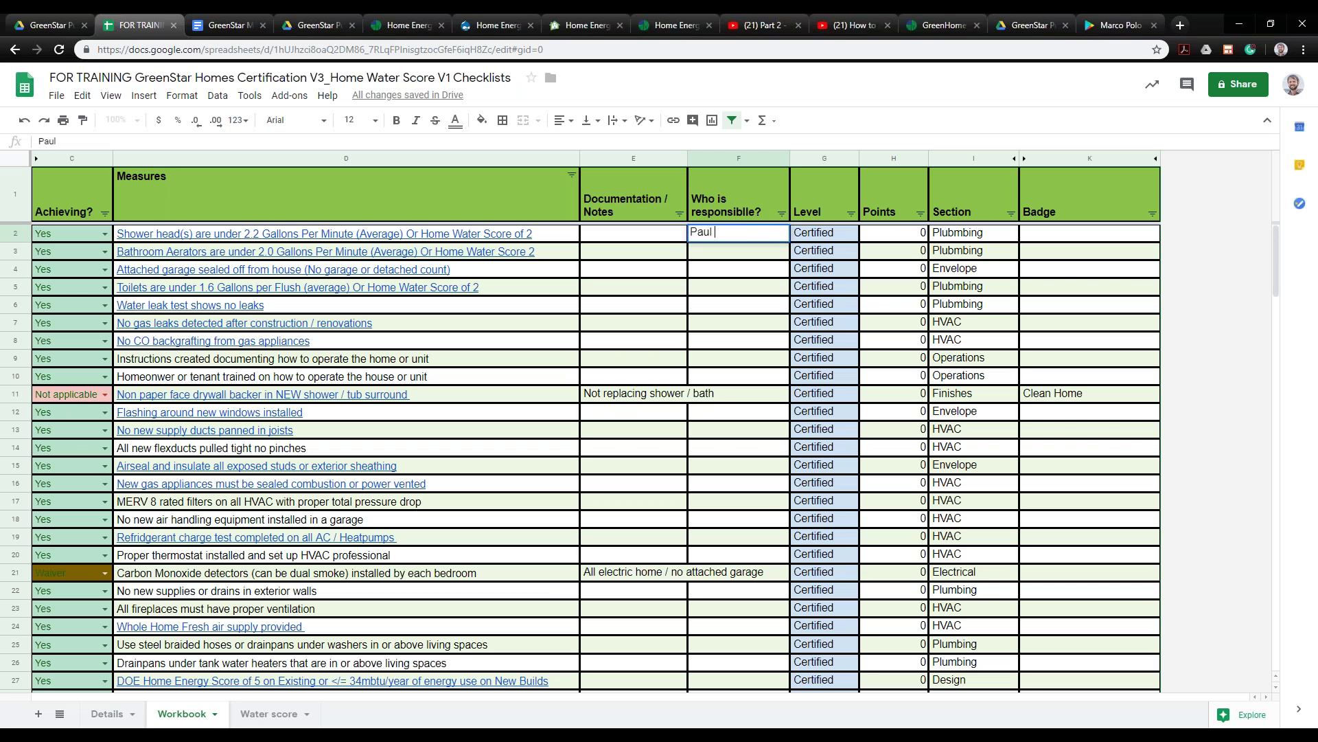
pyautogui.write('Paul Plumber')
pyautogui.click(714, 255)
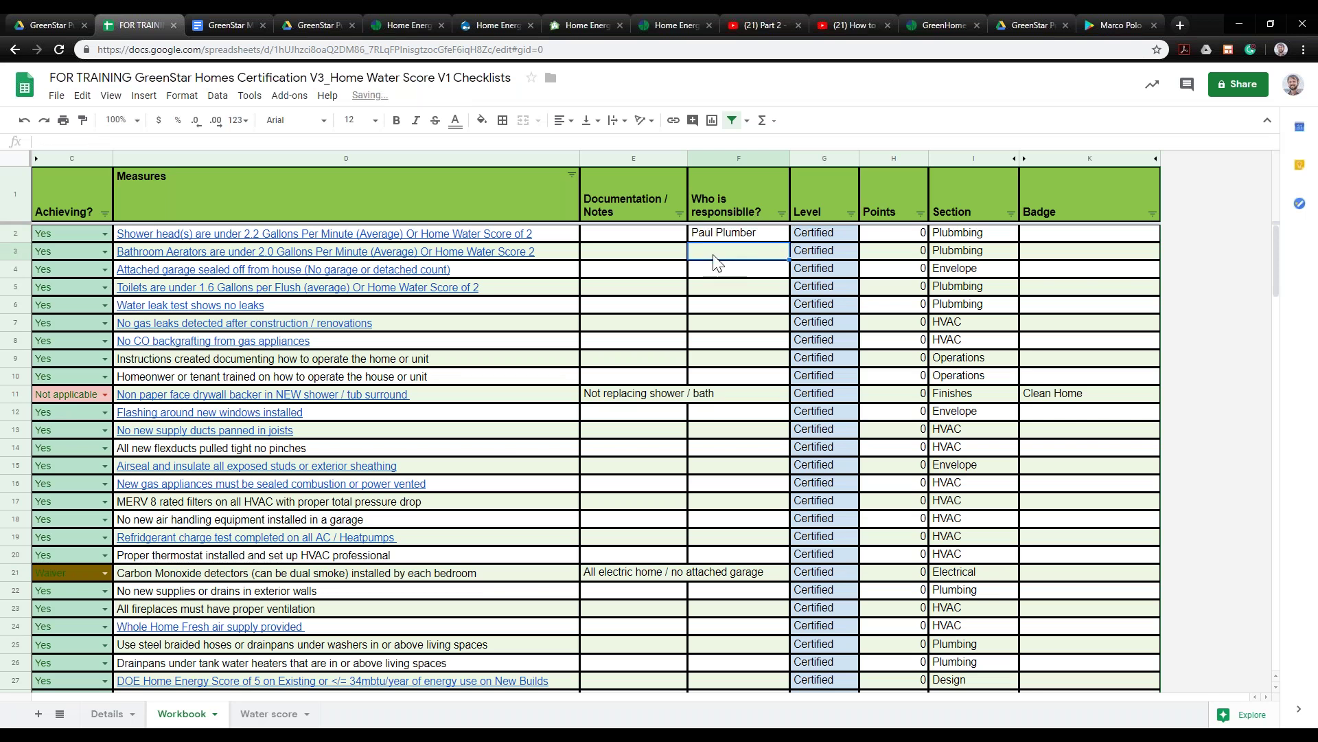
# Examine the filter values of the responsibility column, leaving it unfiltered, and the Section entries of the first measures
pyautogui.click(754, 237)
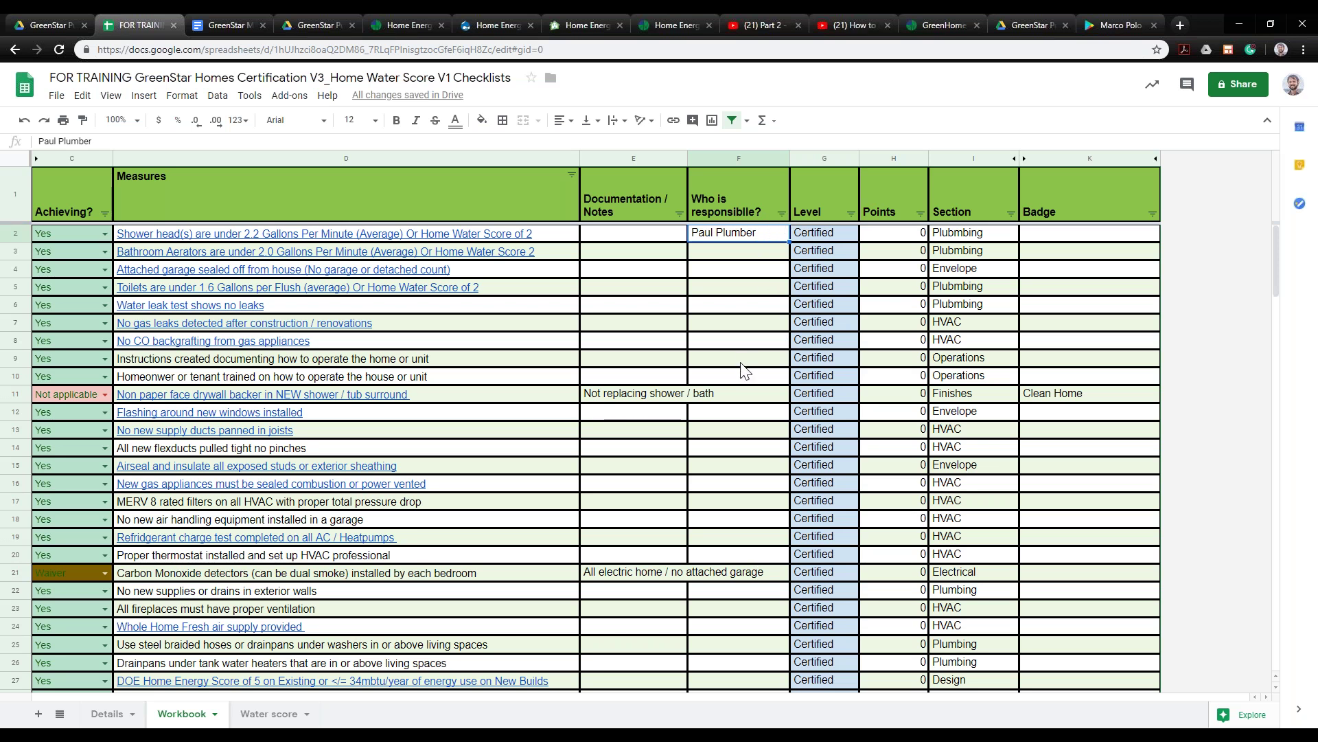
pyautogui.click(783, 213)
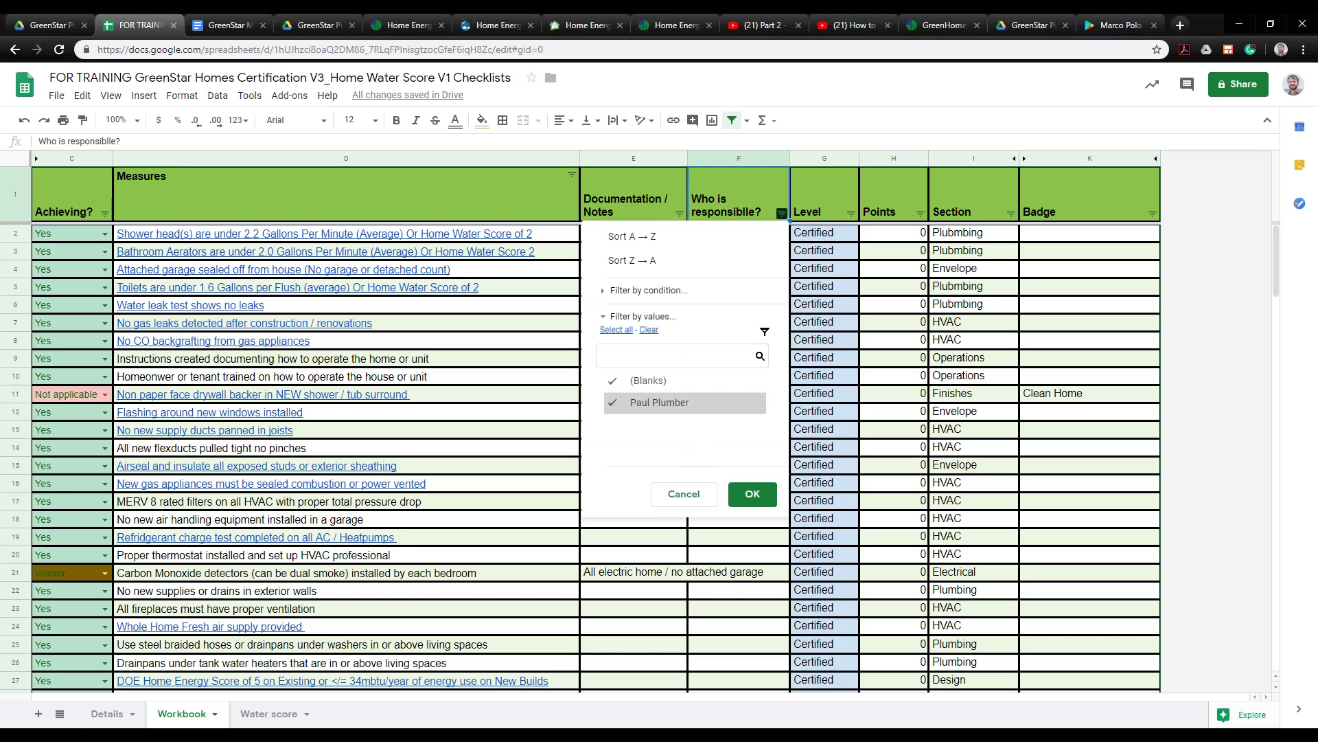
pyautogui.click(683, 494)
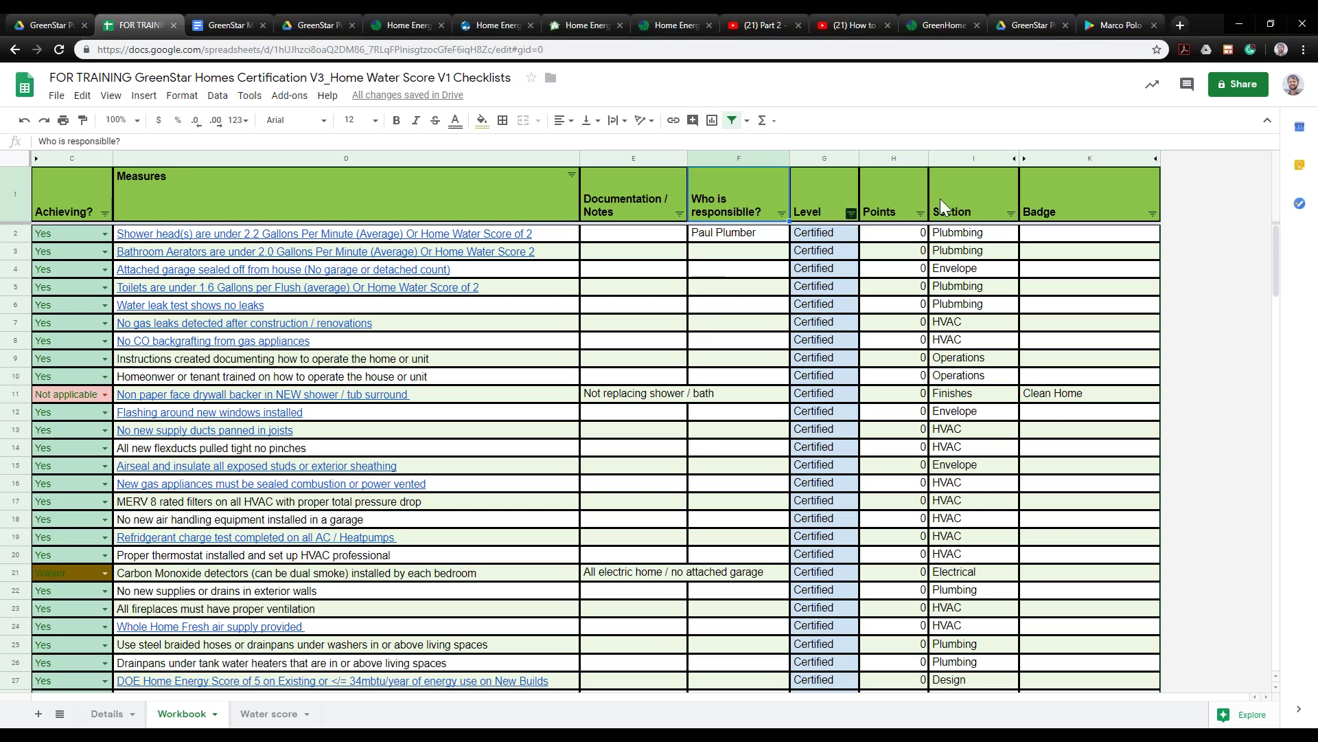
pyautogui.click(990, 195)
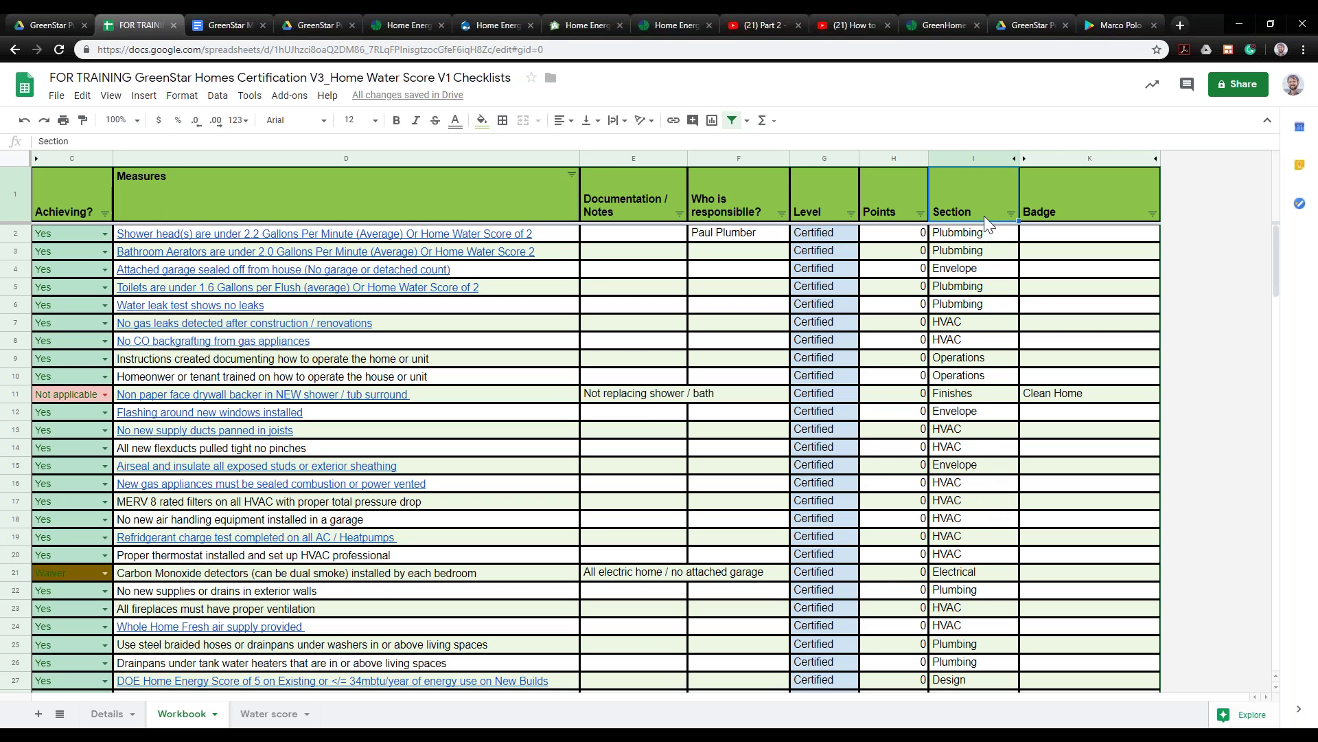
pyautogui.click(990, 252)
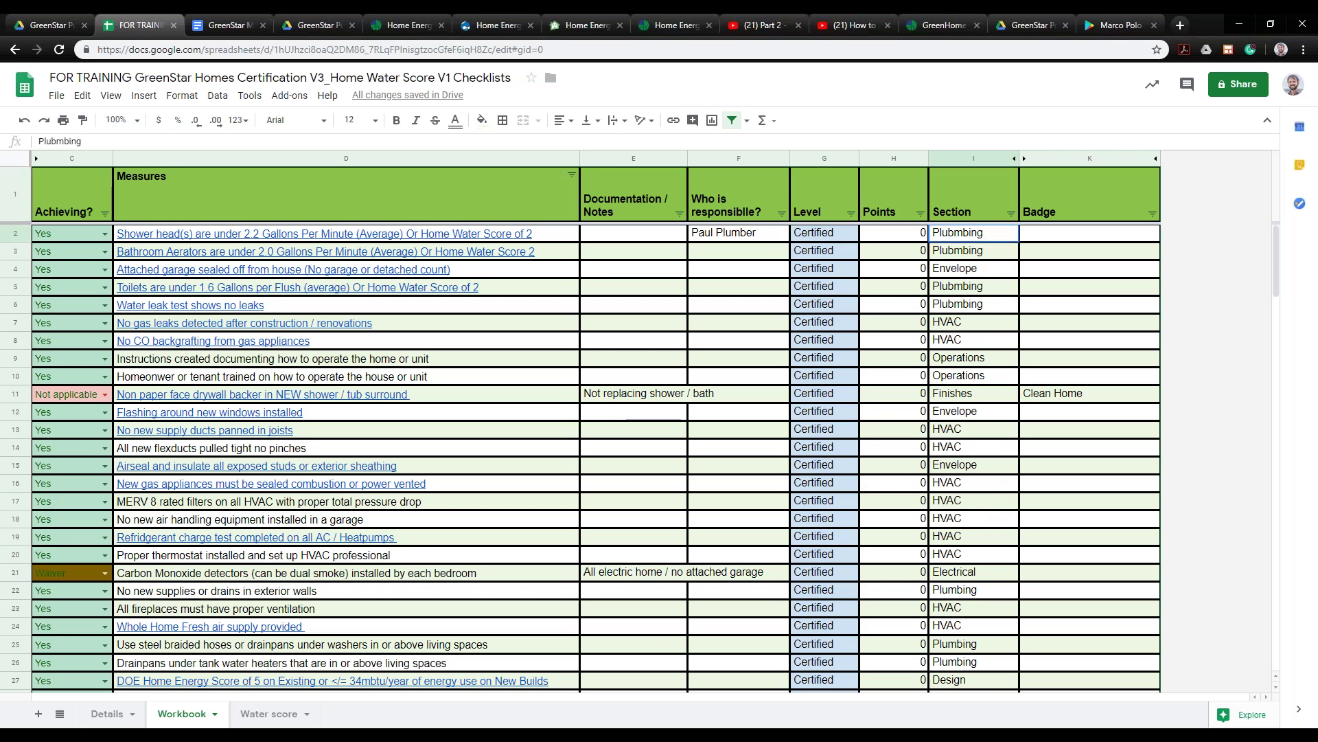
pyautogui.click(994, 287)
pyautogui.scroll(-3, 995, 340)
pyautogui.scroll(3, 989, 354)
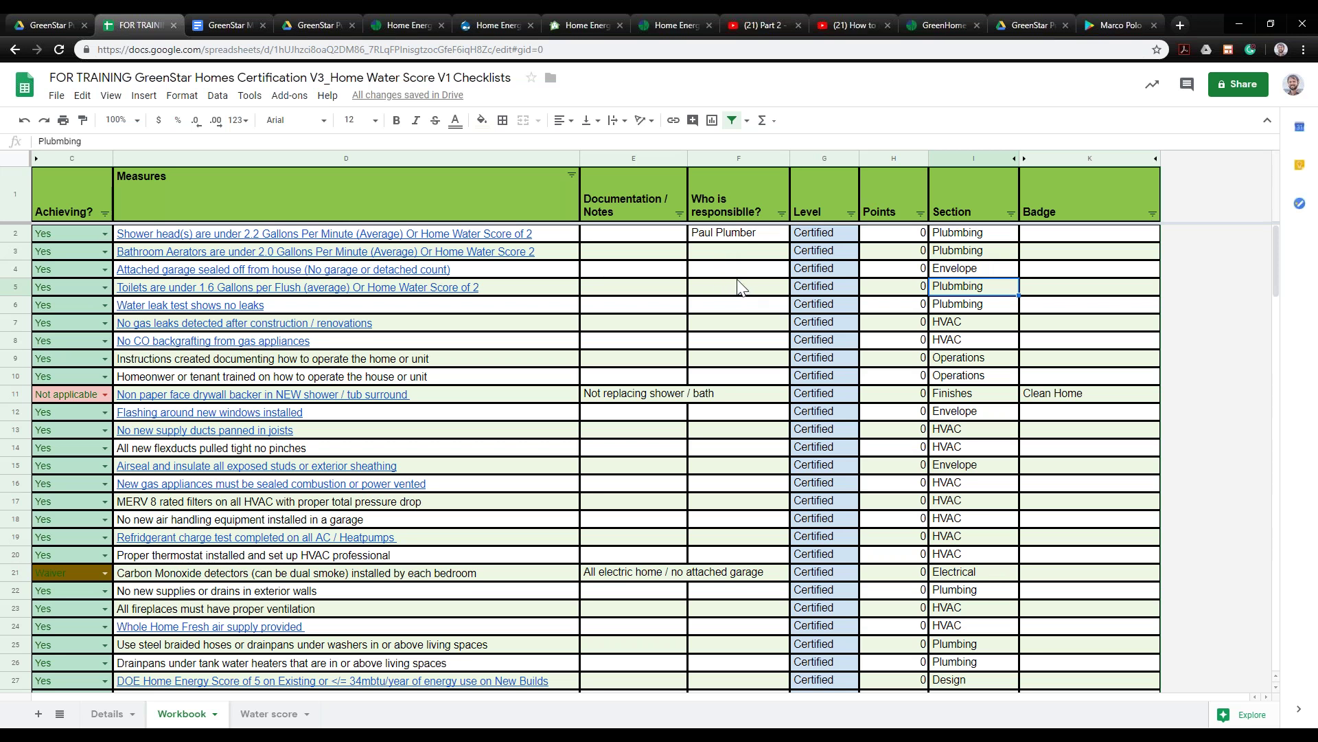
# Filter the Section column to show only HVAC measures, accepting the edit to the protected part
pyautogui.click(1010, 214)
pyautogui.scroll(-3, 951, 413)
pyautogui.scroll(3, 952, 413)
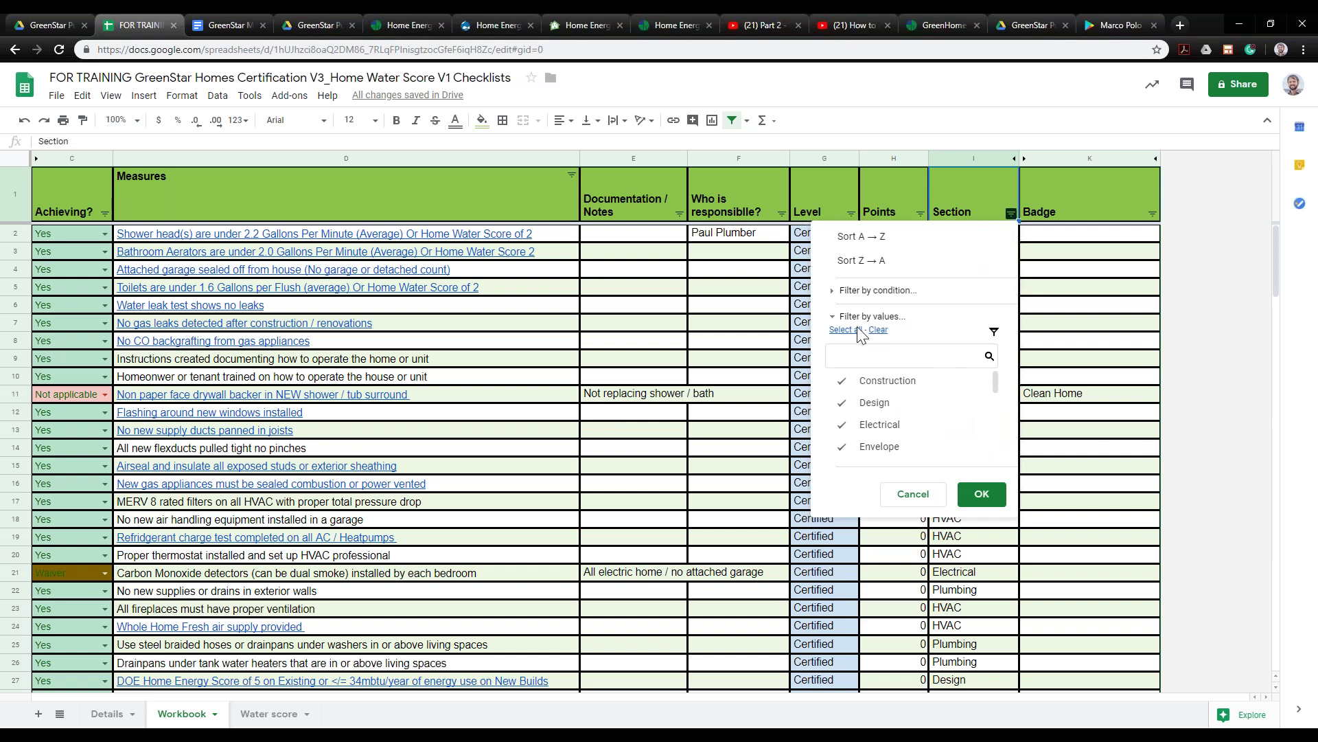
pyautogui.scroll(-1, 904, 439)
pyautogui.scroll(1, 901, 435)
pyautogui.scroll(-1, 919, 418)
pyautogui.click(872, 422)
pyautogui.click(982, 494)
pyautogui.click(801, 446)
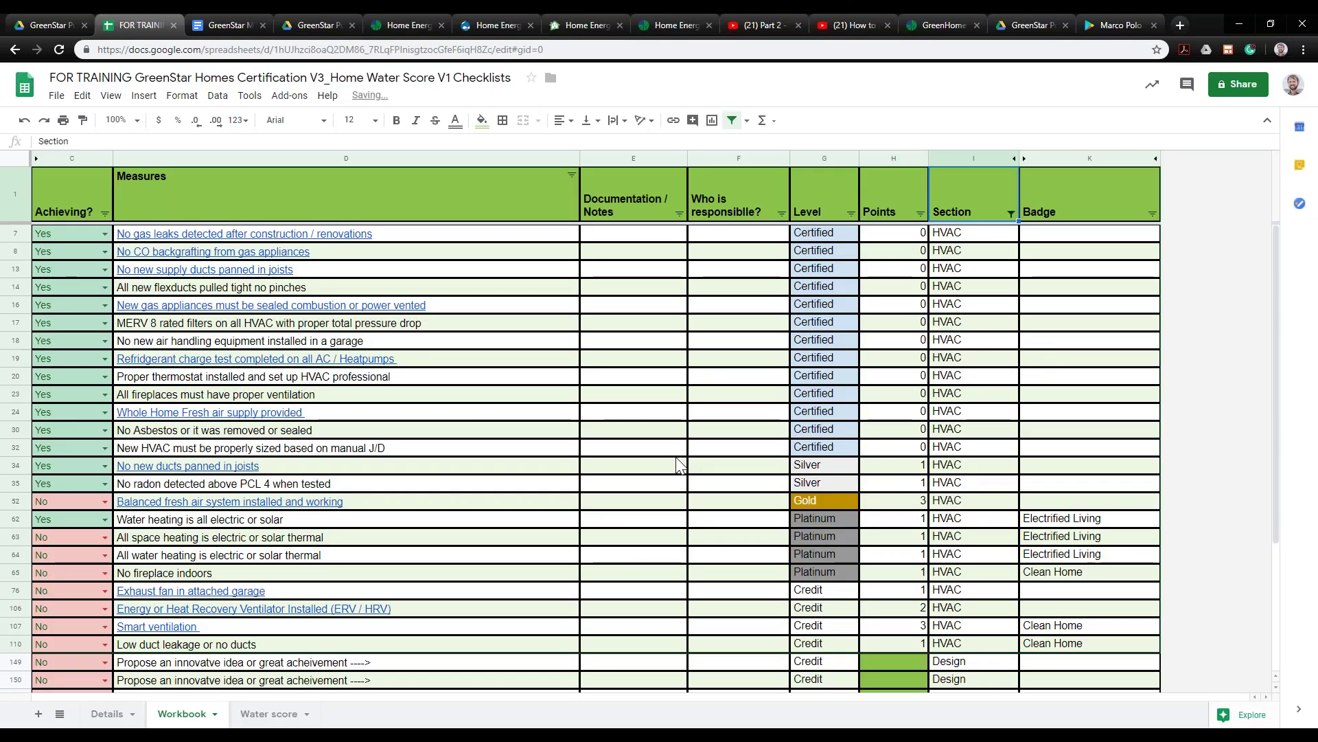
# Look through the filtered HVAC measures down to the innovation proposal rows and check the other values in the Section filter
pyautogui.scroll(-3, 687, 468)
pyautogui.scroll(3, 886, 502)
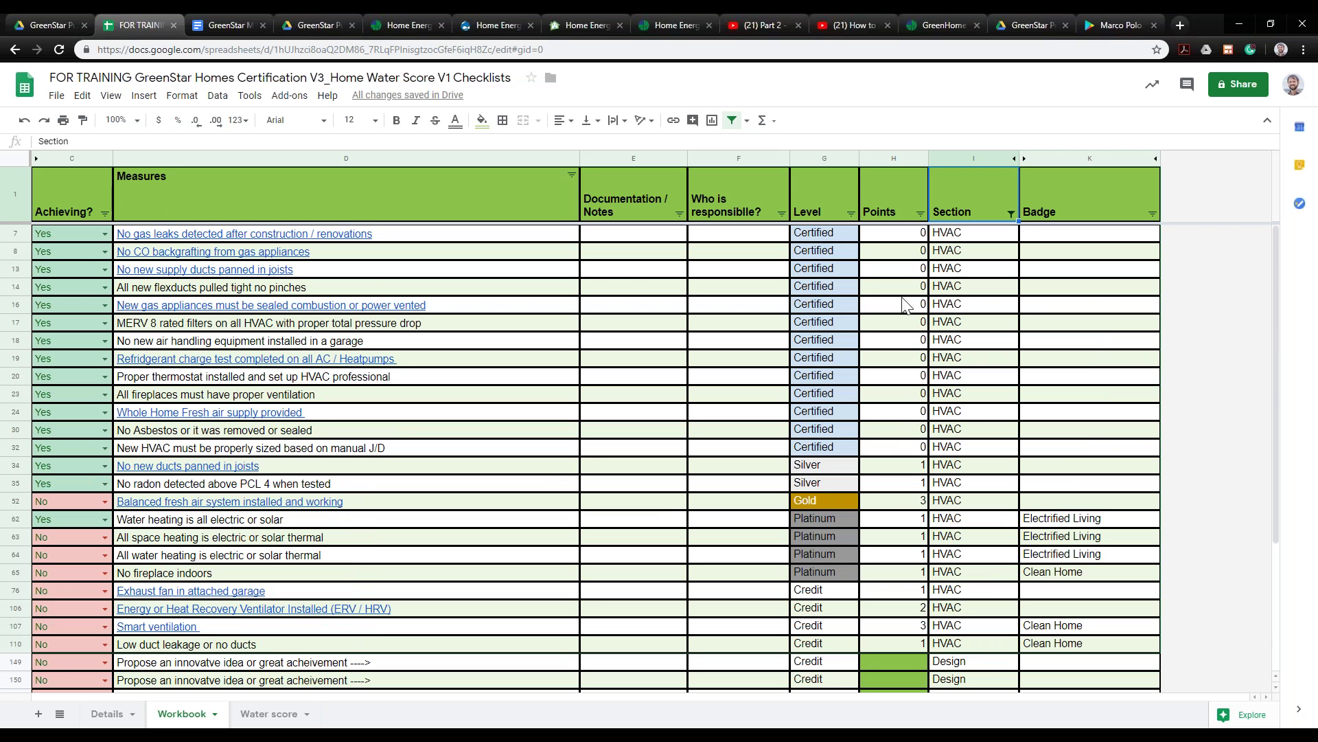
pyautogui.click(1011, 213)
pyautogui.scroll(-5, 901, 405)
pyautogui.scroll(5, 899, 417)
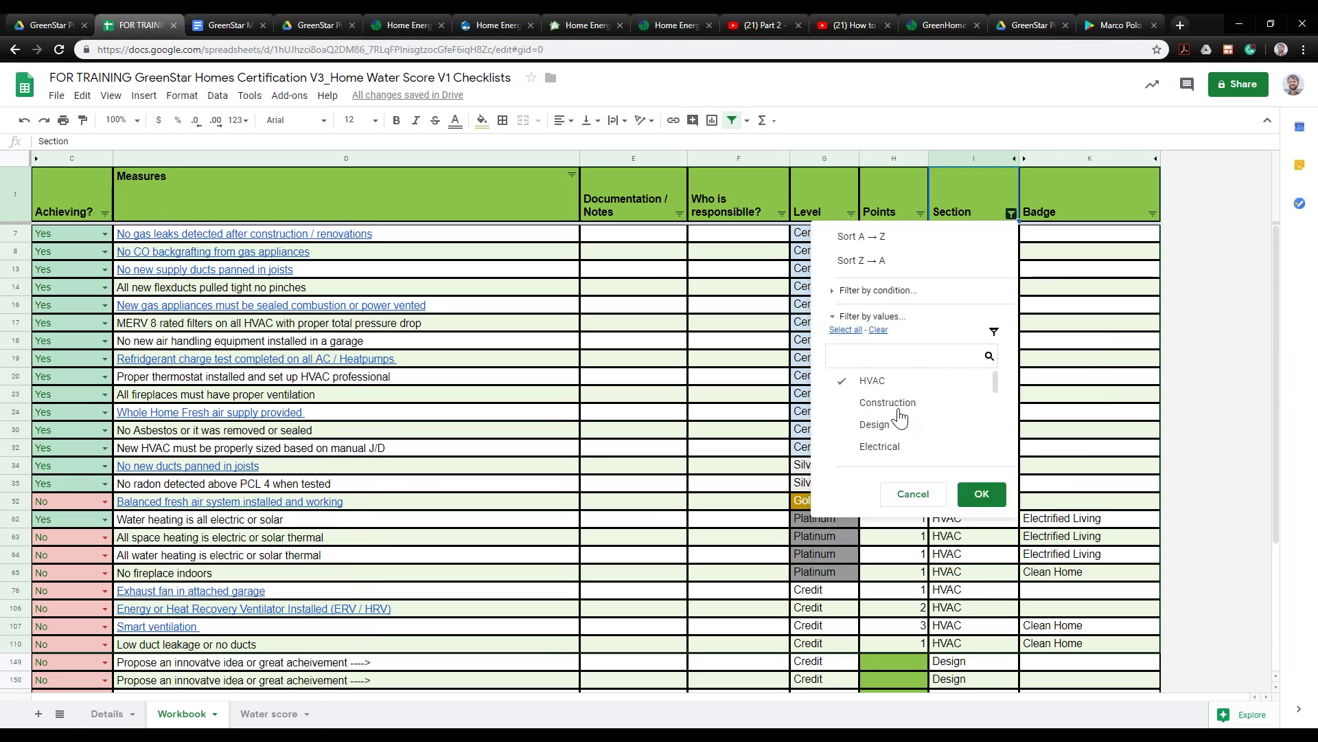
pyautogui.scroll(-5, 892, 412)
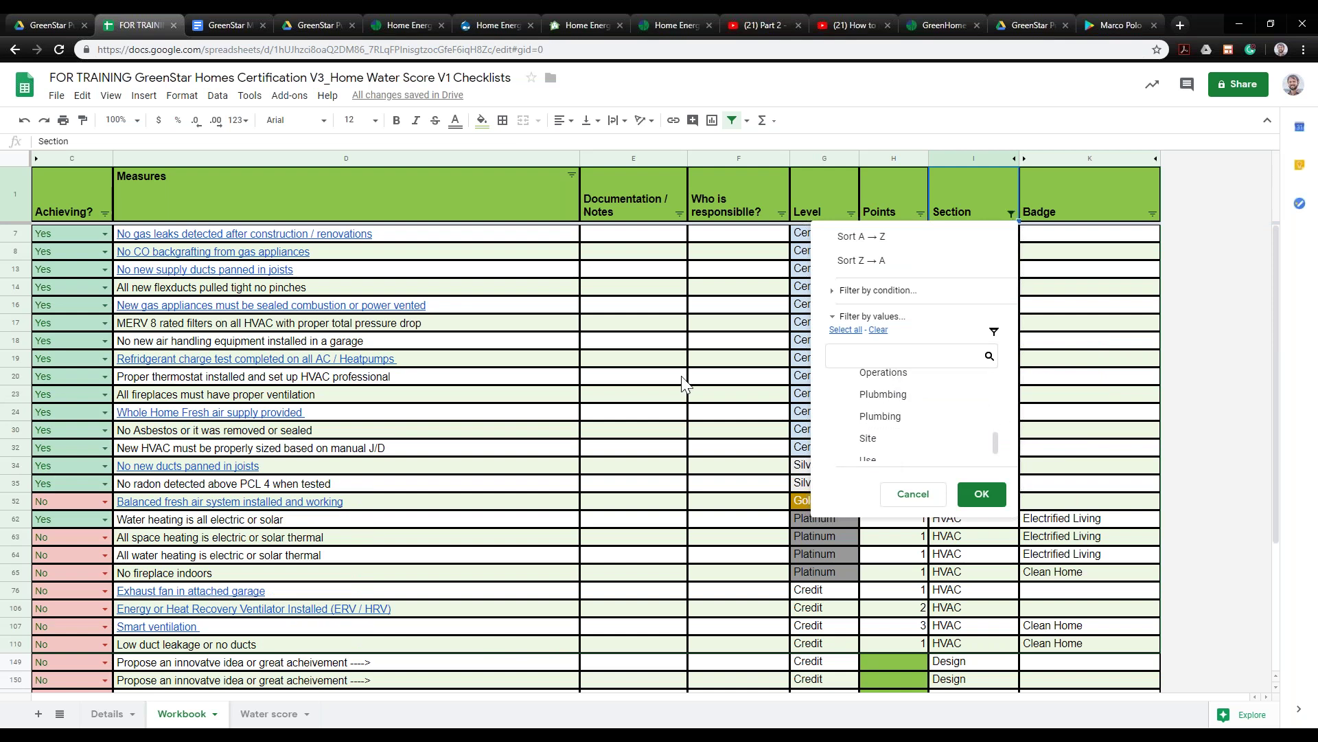
pyautogui.click(669, 379)
pyautogui.scroll(-3, 975, 480)
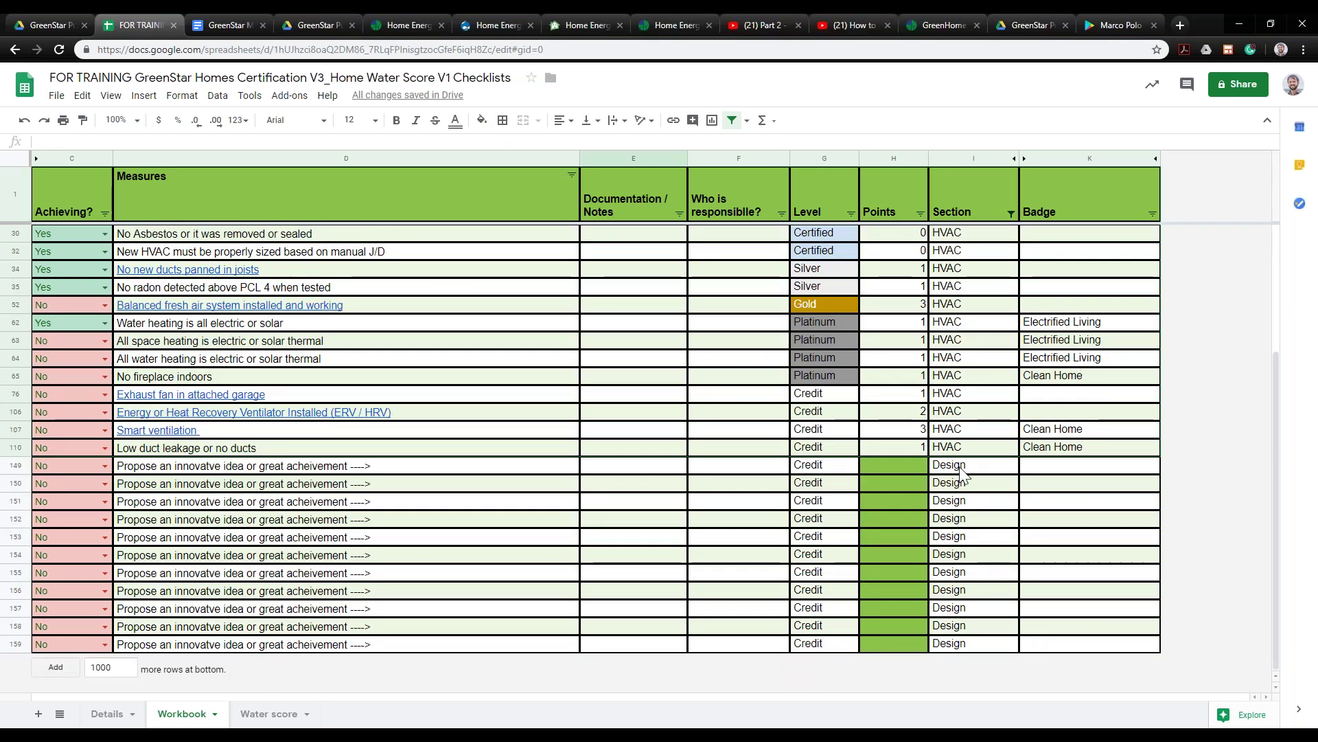
pyautogui.scroll(3, 972, 512)
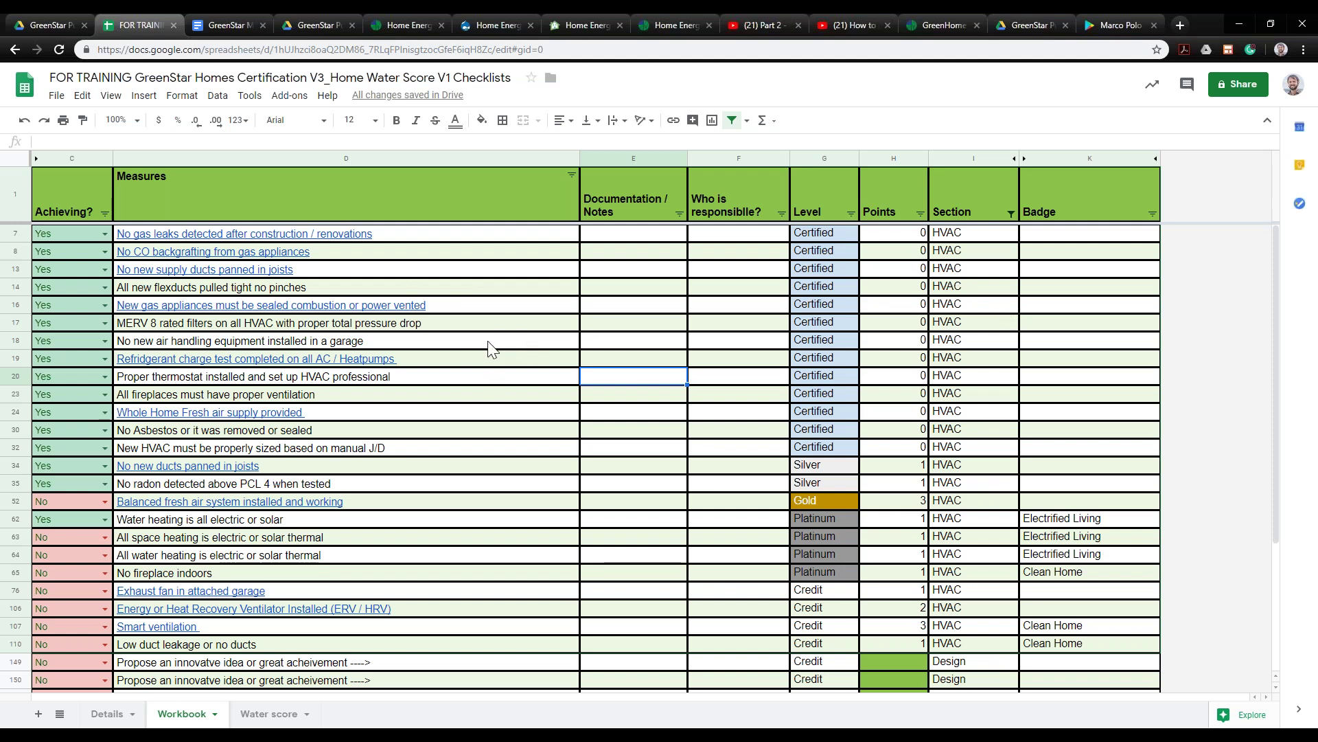
pyautogui.scroll(-3, 824, 426)
pyautogui.scroll(3, 868, 421)
# Reset the Section filter to include all sections, accepting the edit to the protected part
pyautogui.click(1011, 213)
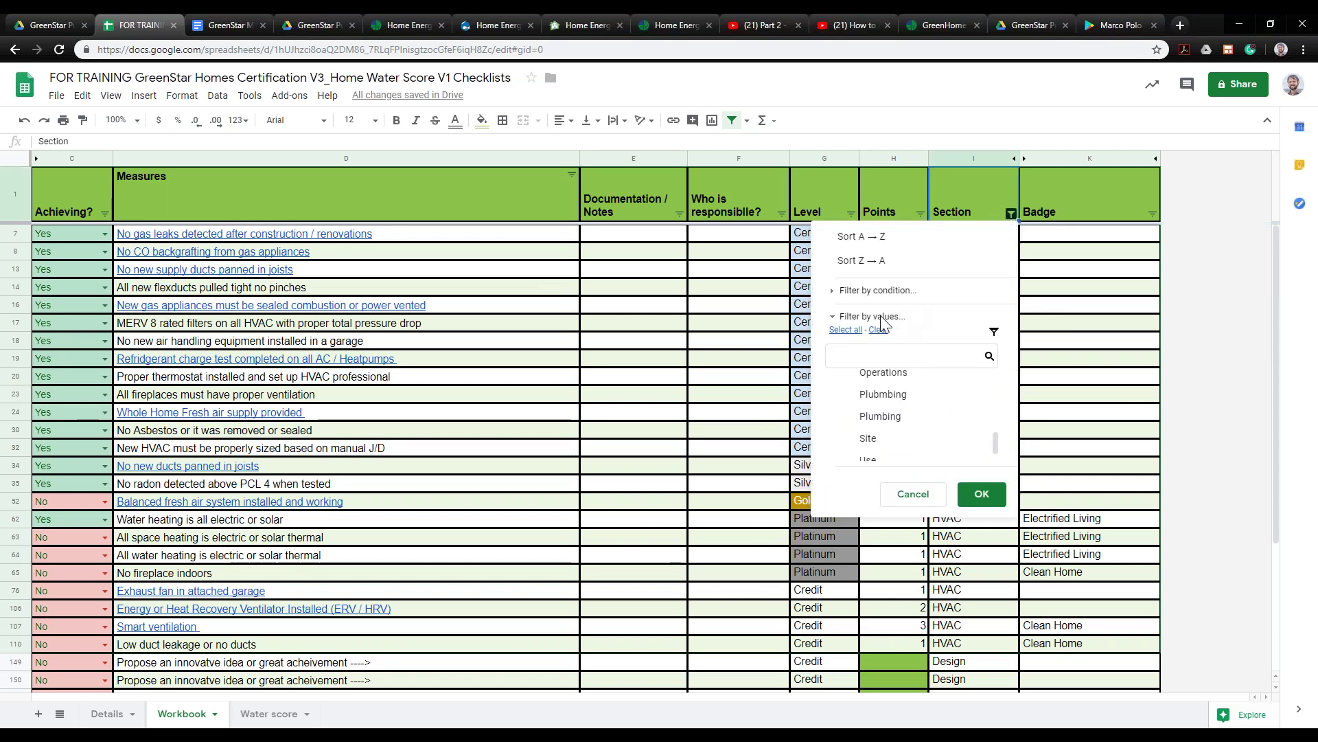
pyautogui.scroll(2, 896, 400)
pyautogui.scroll(2, 896, 401)
pyautogui.click(845, 330)
pyautogui.click(981, 494)
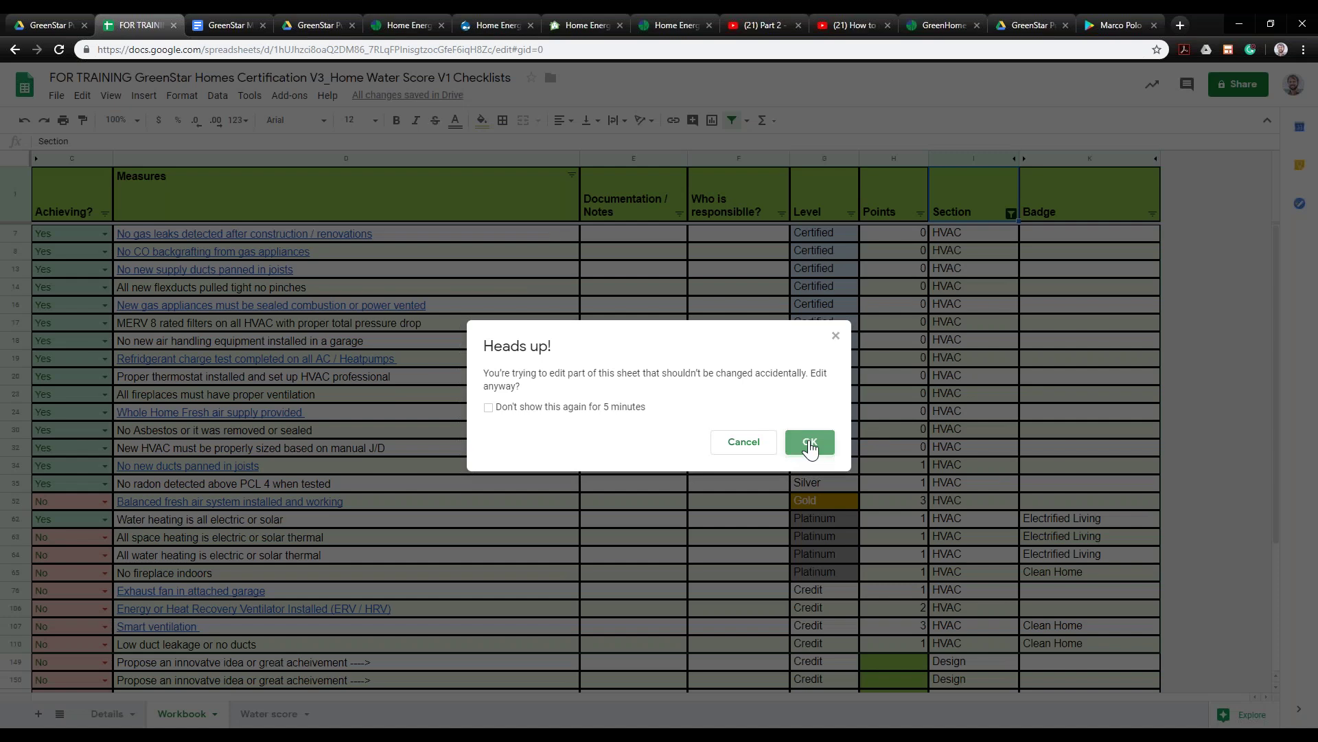
pyautogui.press('Return')
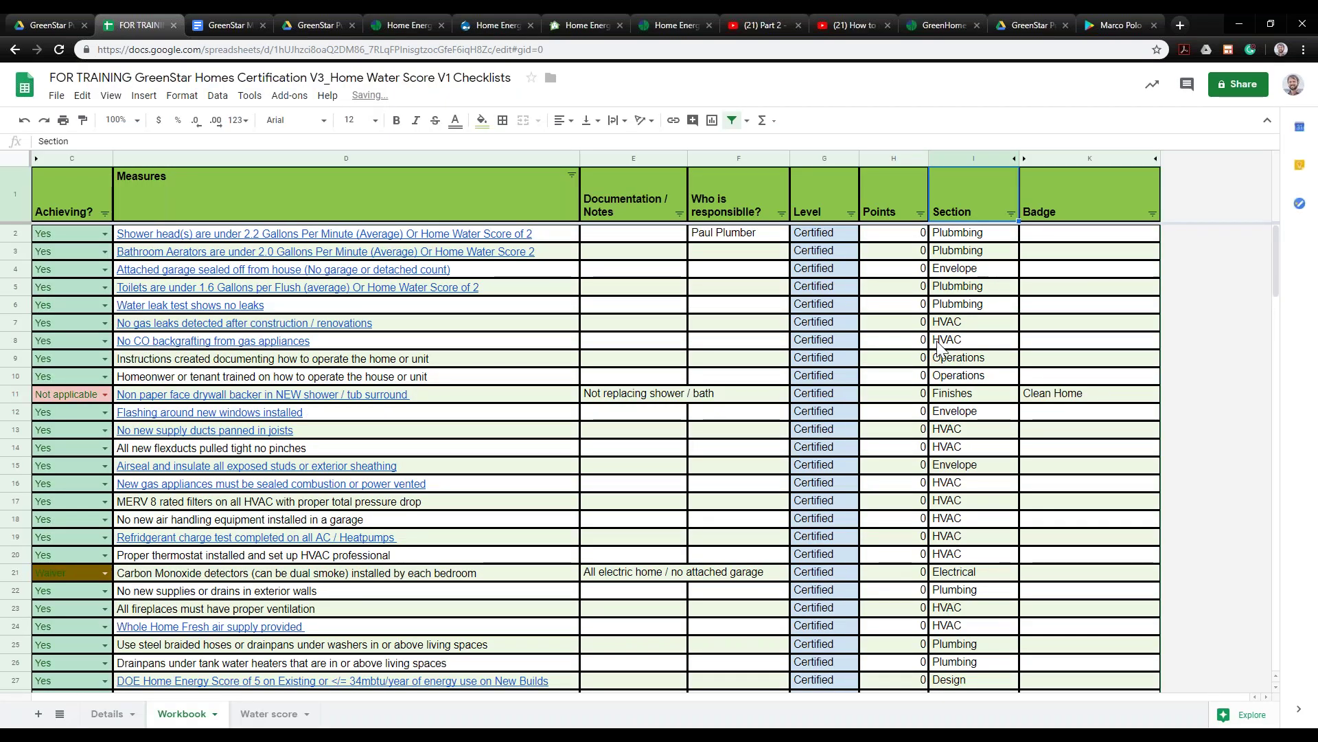
# Examine the Badge column of the measures from the Certified level down to the Credit level around row 115
pyautogui.click(1095, 235)
pyautogui.moveTo(1121, 254); pyautogui.dragTo(1107, 339)
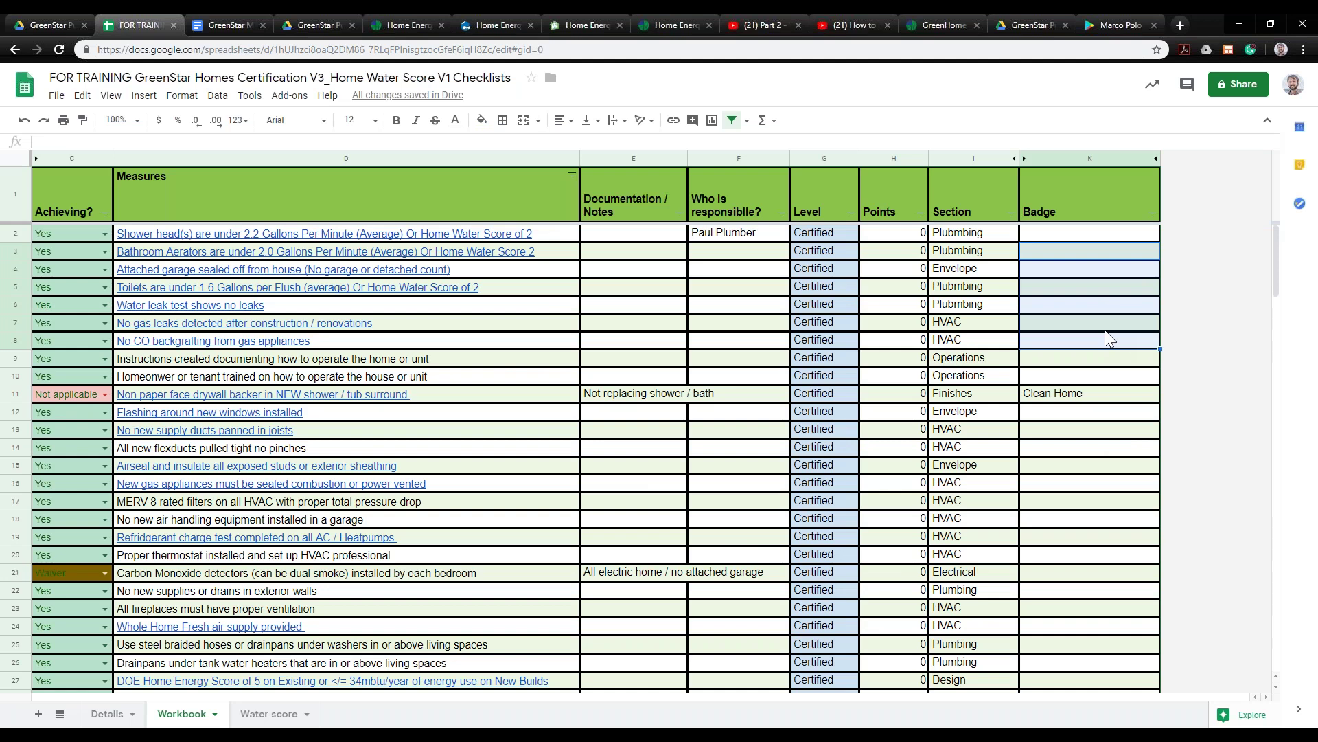
pyautogui.scroll(-2, 1105, 363)
pyautogui.scroll(2, 1104, 361)
pyautogui.scroll(-2, 1103, 357)
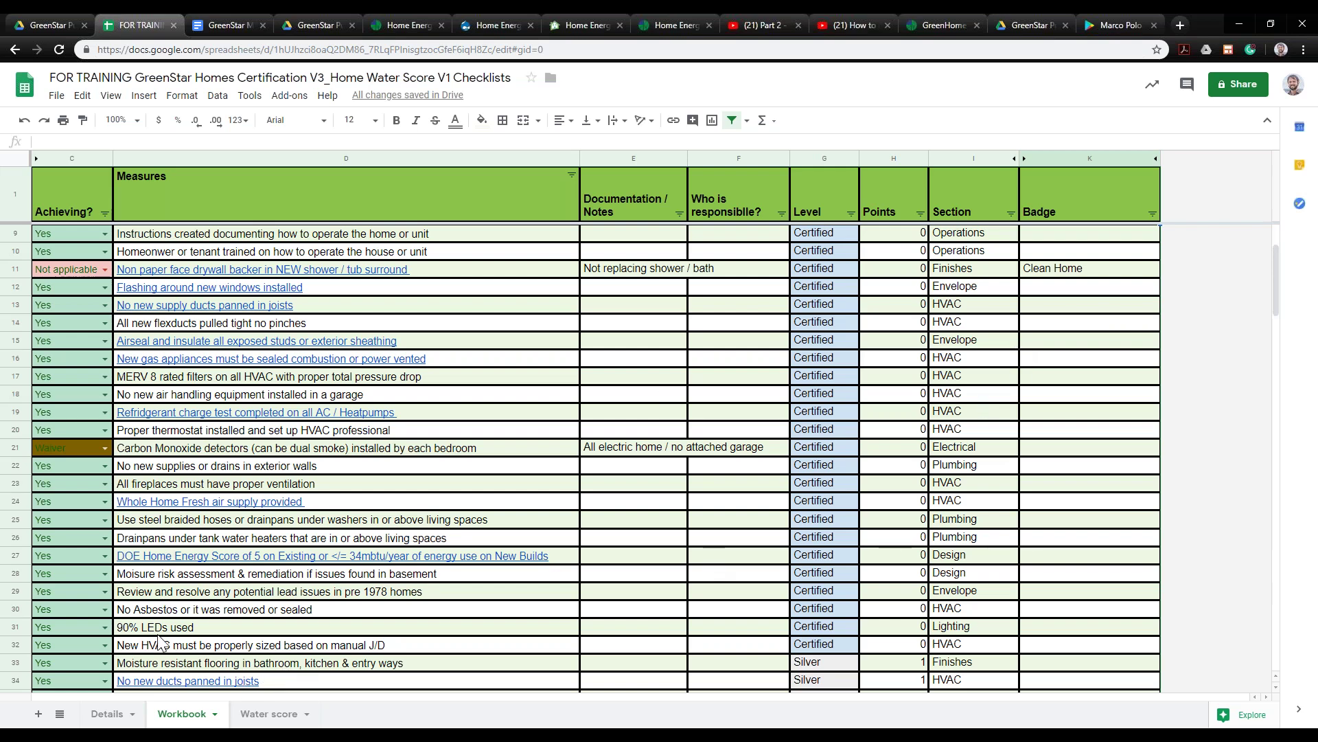
pyautogui.scroll(-15, 591, 436)
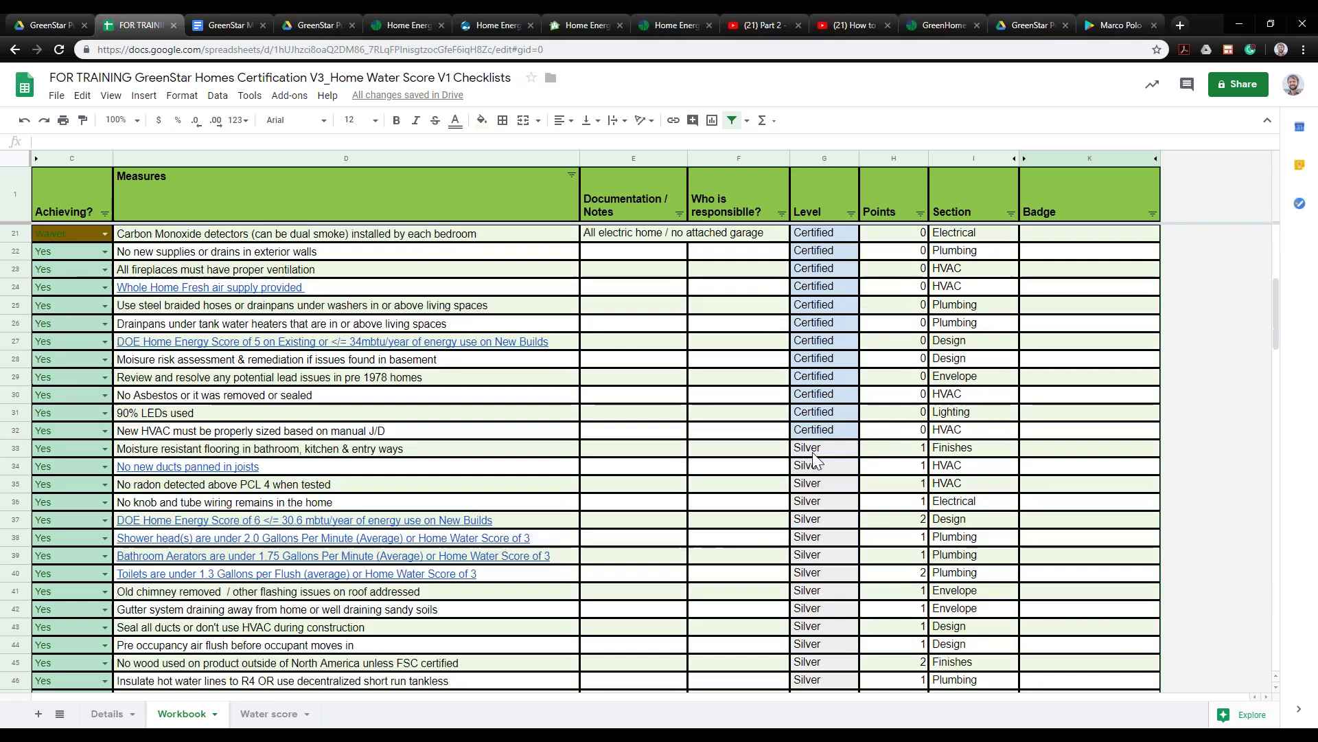
pyautogui.scroll(-7, 910, 460)
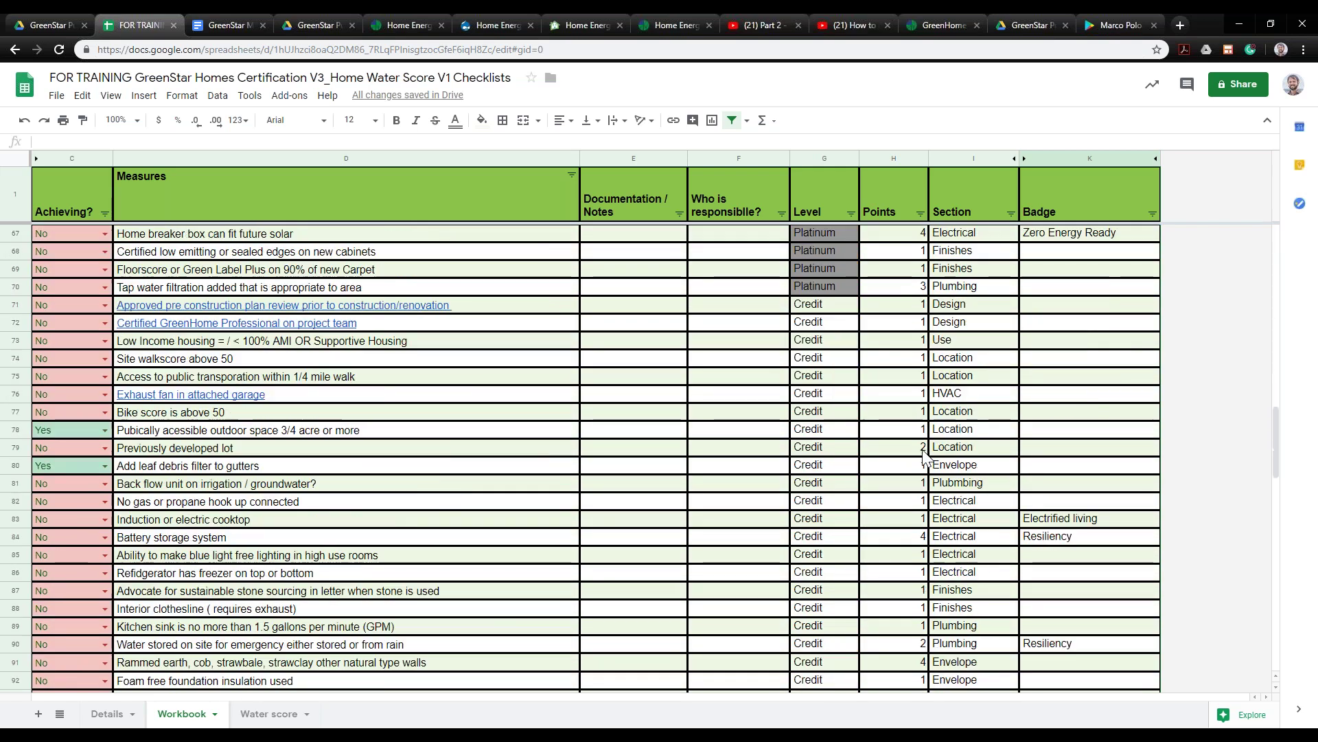
pyautogui.scroll(-8, 926, 489)
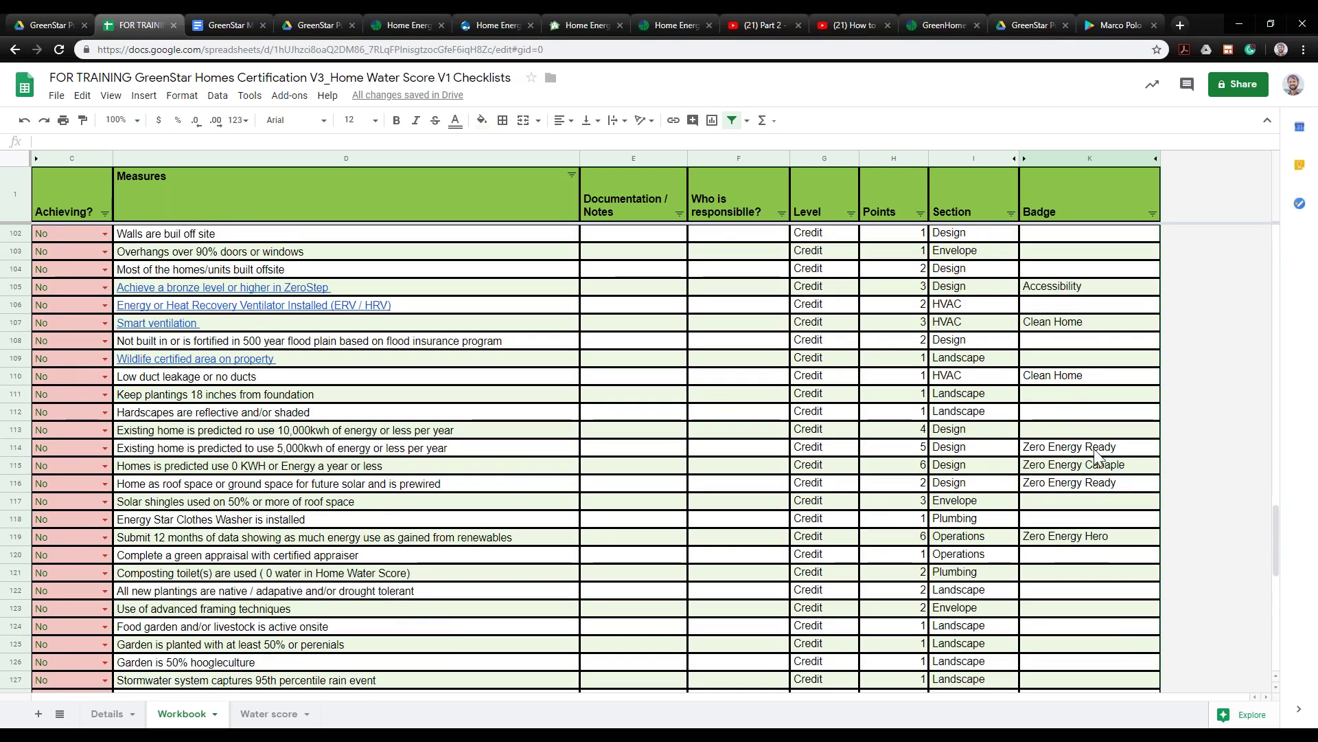
# Set Achieving to Yes for the predicted 0 KWH energy use measure in row 115 and check the badge results in the Details sheet
pyautogui.click(52, 469)
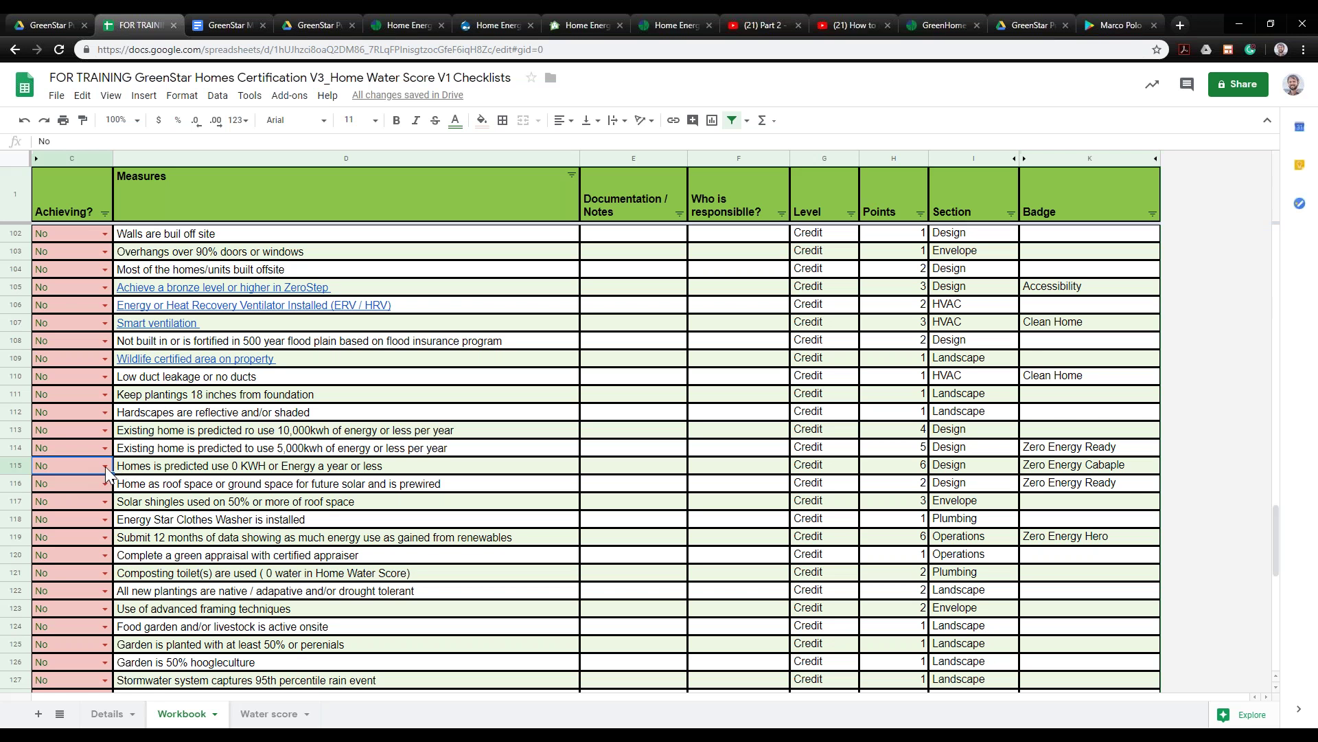
pyautogui.moveTo(1086, 472); pyautogui.dragTo(101, 472)
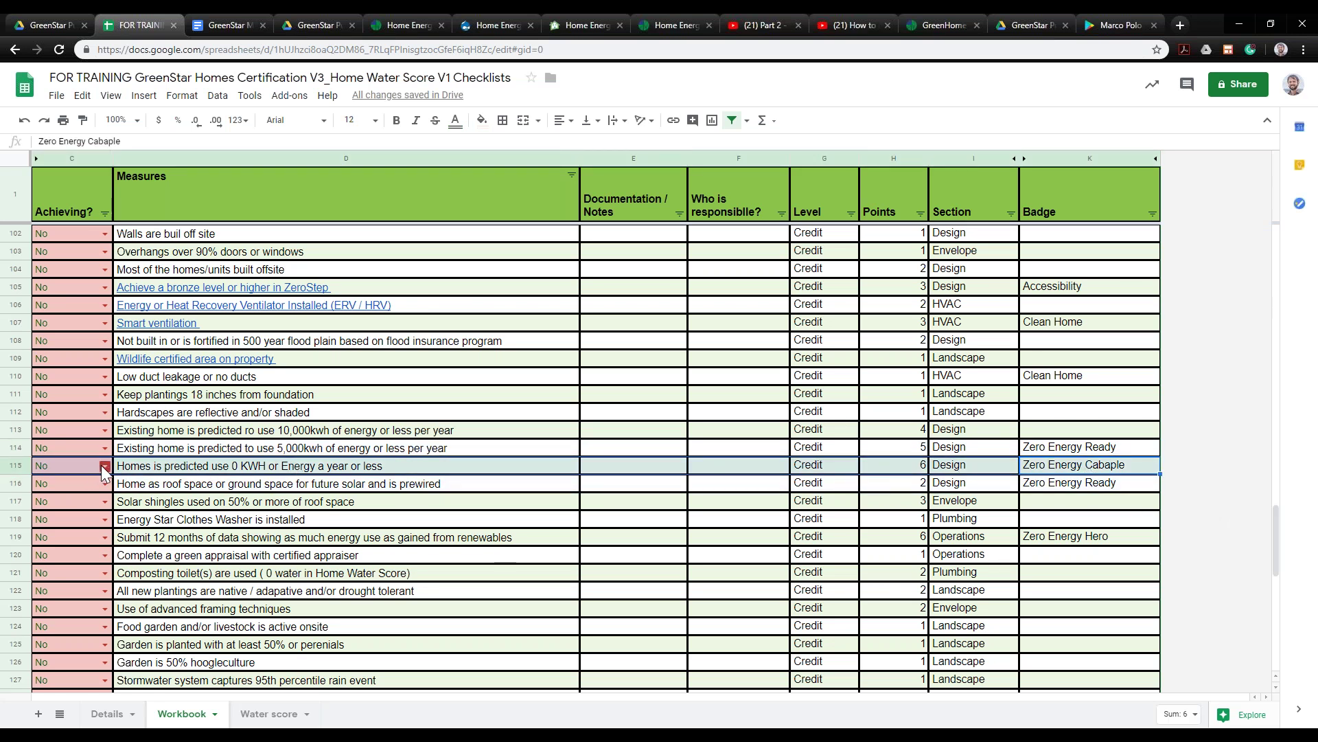
pyautogui.click(105, 467)
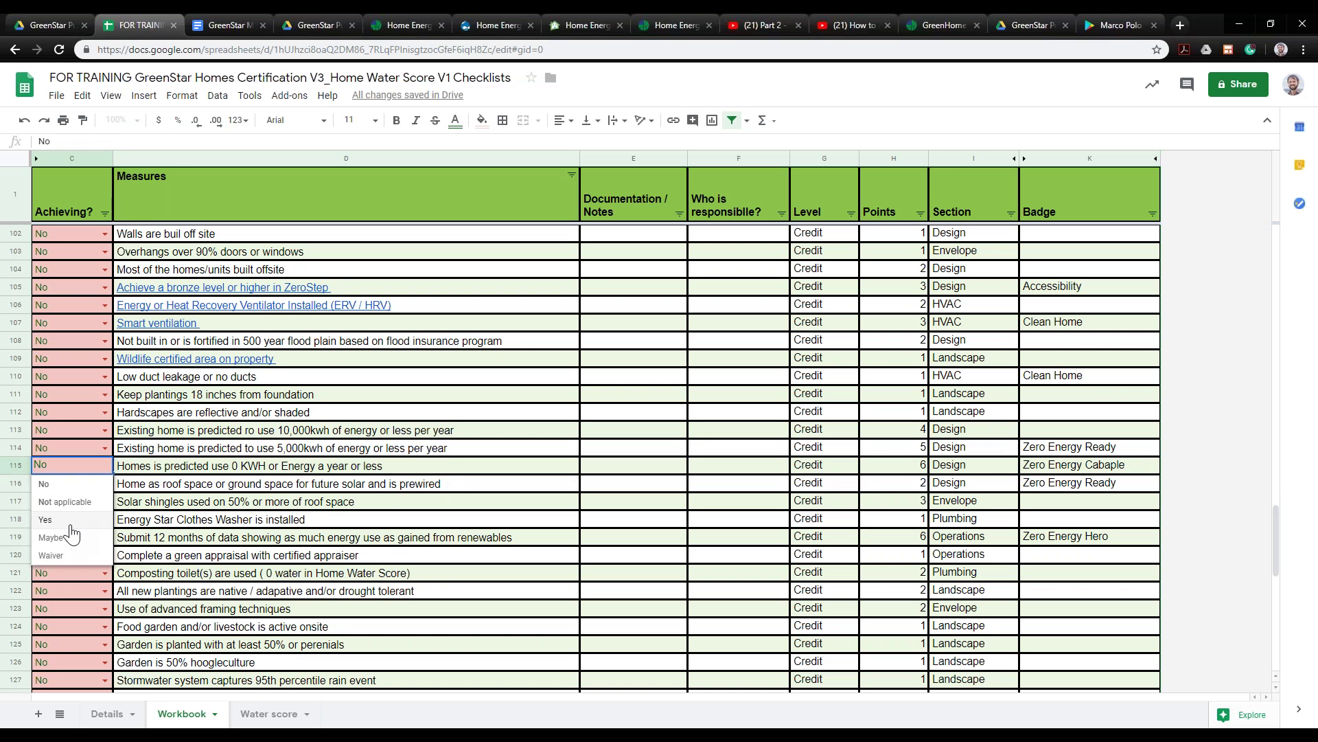
pyautogui.click(45, 520)
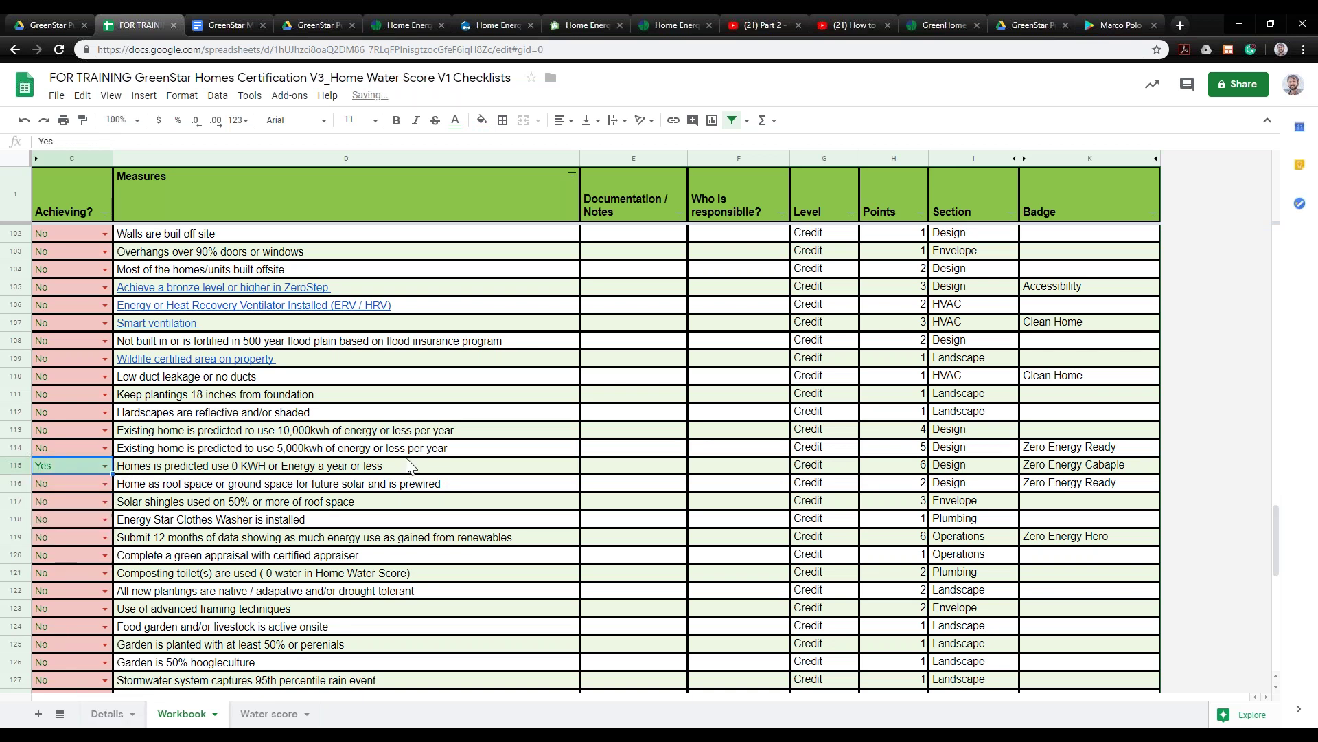
pyautogui.click(110, 713)
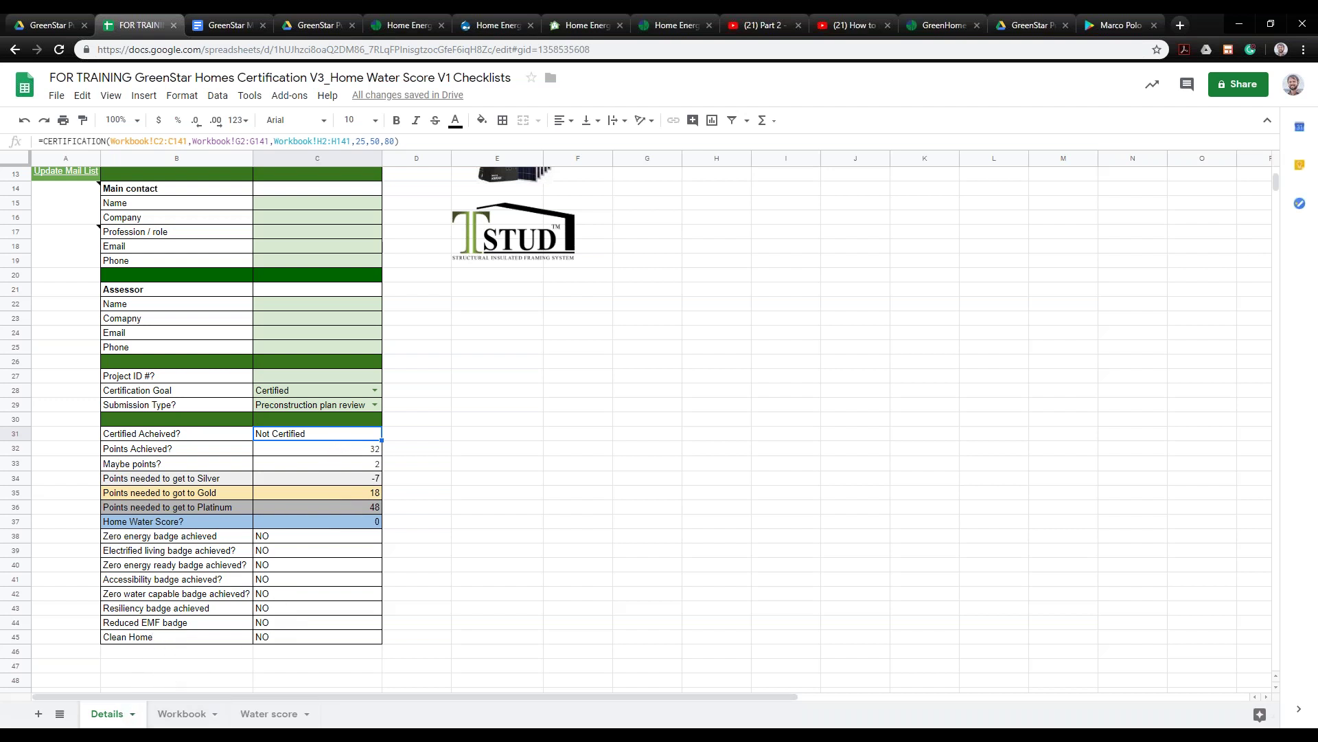
pyautogui.click(166, 714)
# Filter the Badge column of the Workbook sheet to the Electrified Living measures, accepting the edit to the protected part
pyautogui.scroll(-2, 1099, 473)
pyautogui.scroll(3, 1126, 344)
pyautogui.click(1152, 214)
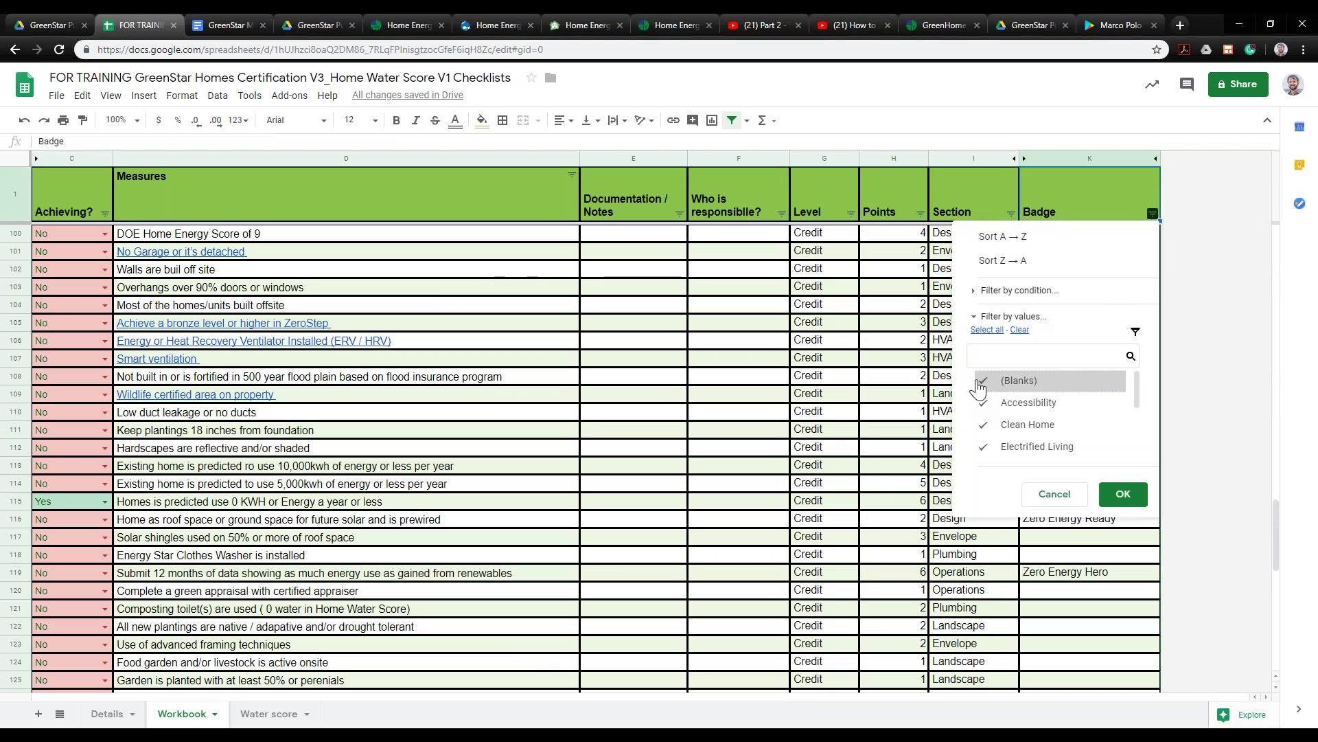
pyautogui.scroll(-1, 1061, 438)
pyautogui.scroll(-2, 1061, 438)
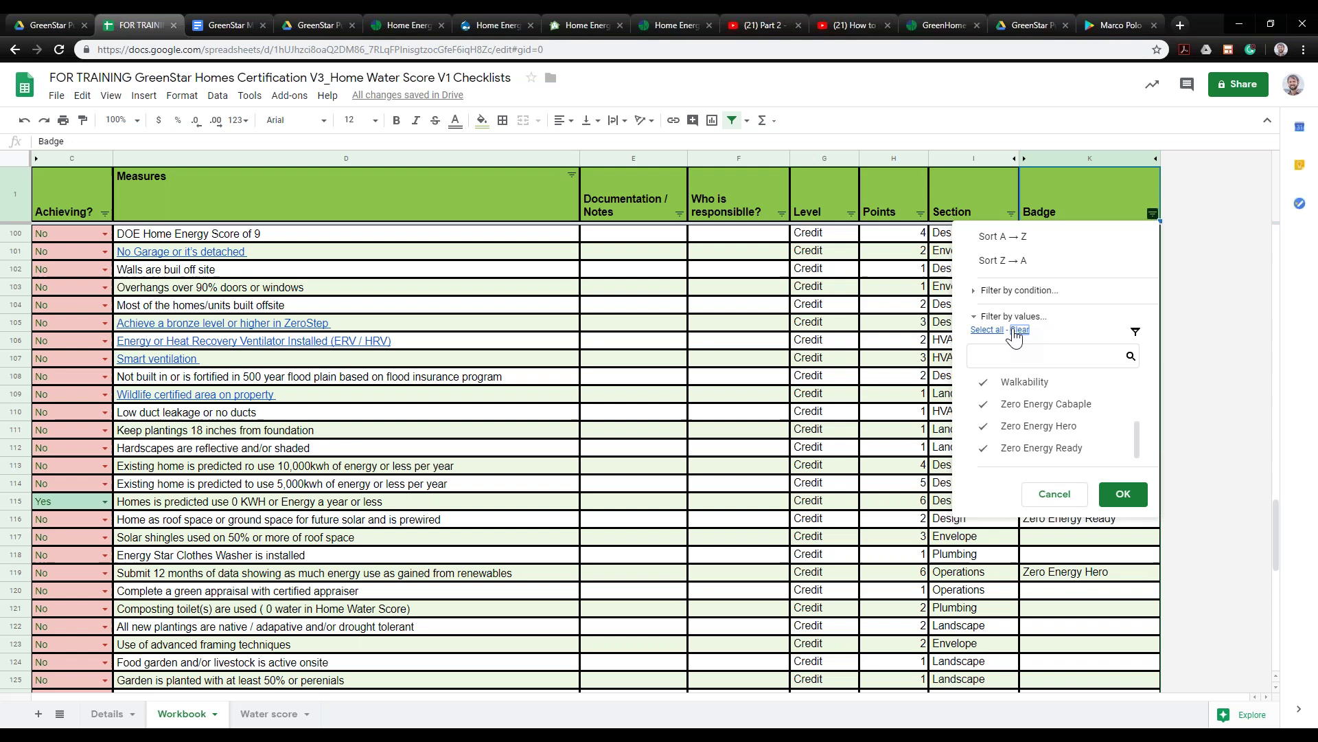
pyautogui.click(1123, 493)
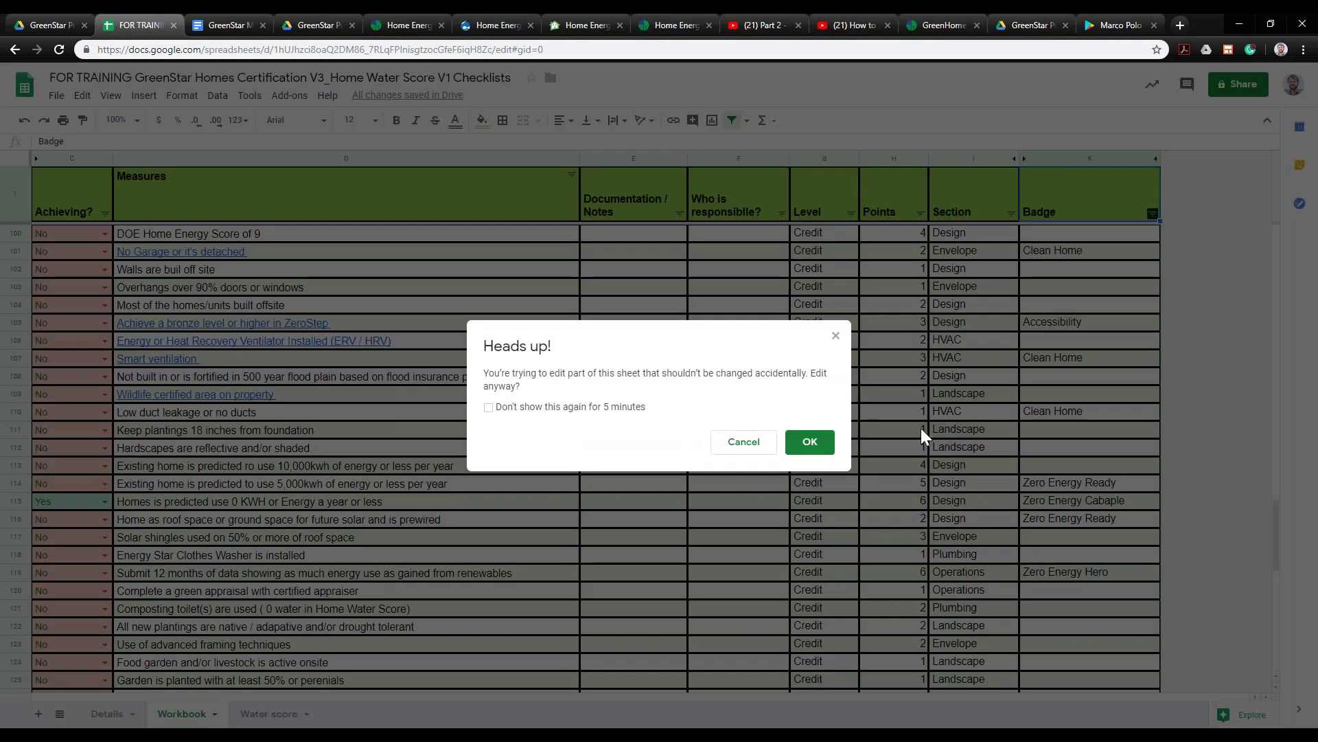
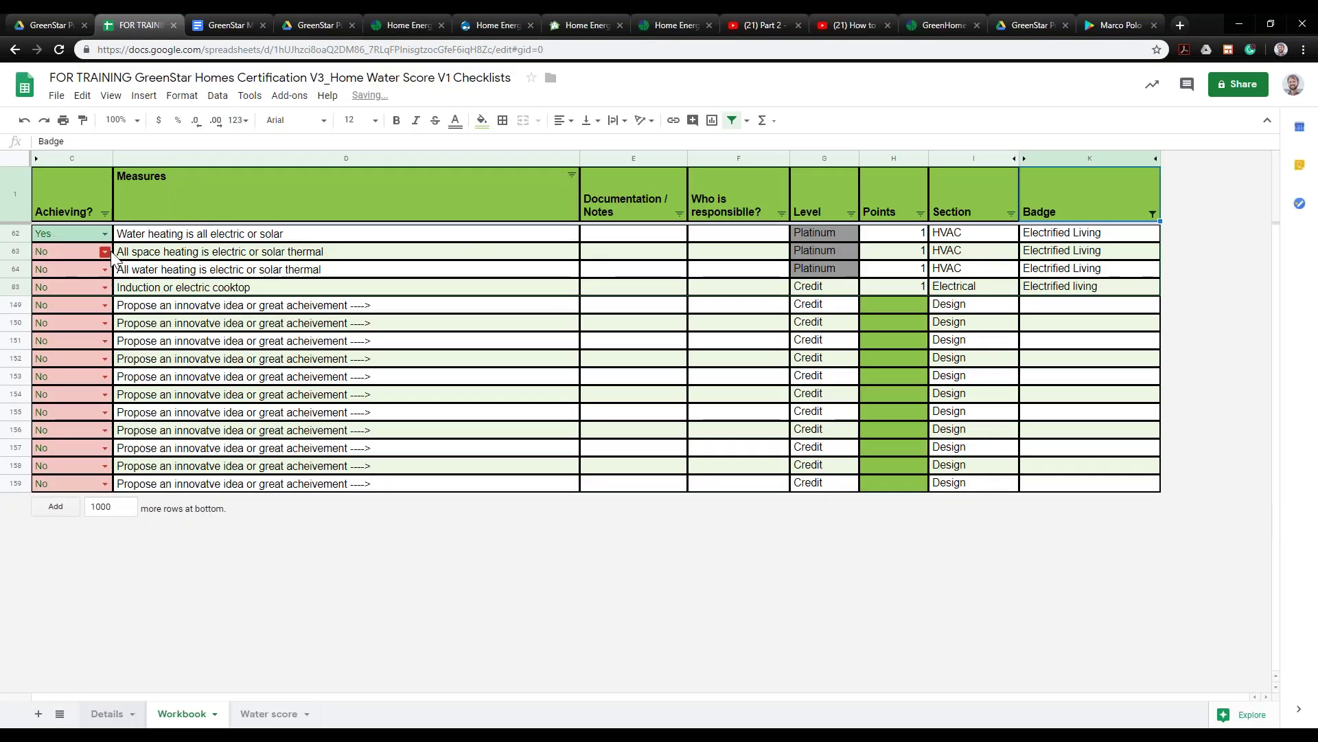
# Set Achieving to Yes for the electric or solar thermal space heating, water heating, and induction or electric cooktop measures
pyautogui.click(105, 251)
pyautogui.click(55, 303)
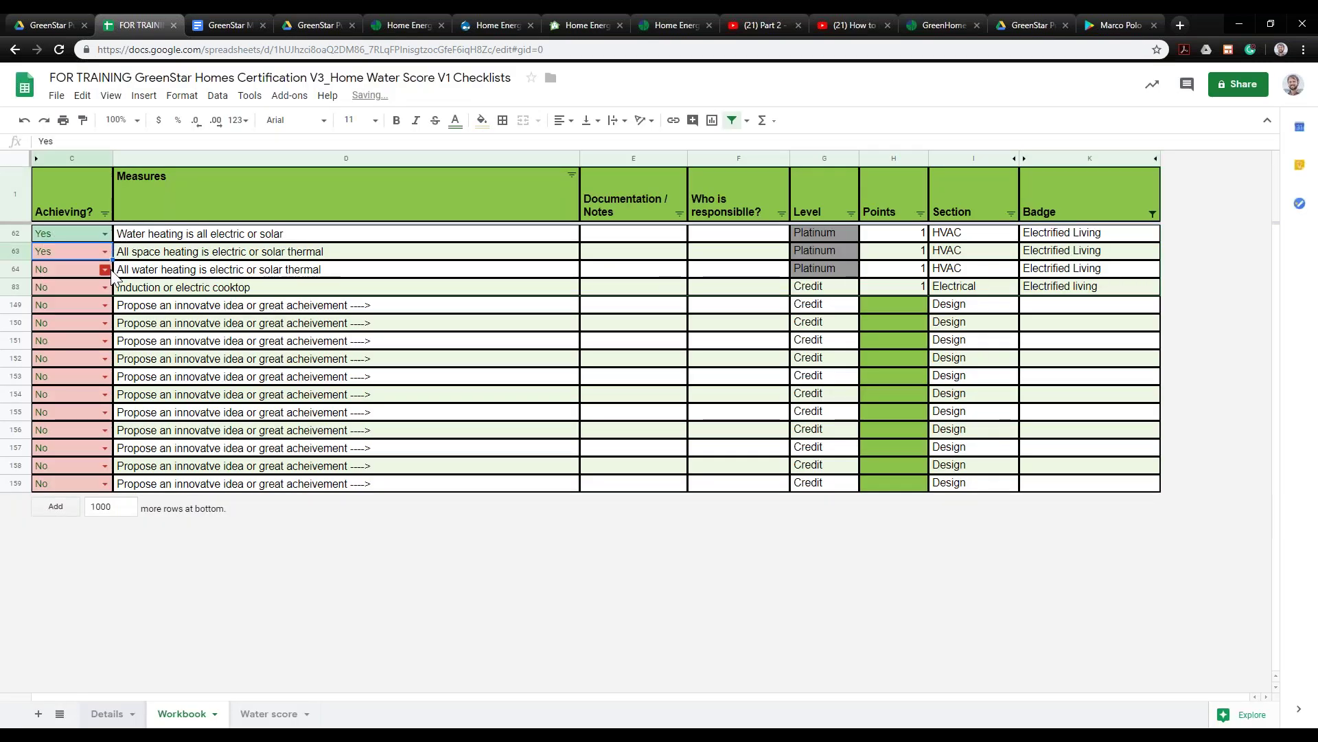
pyautogui.click(106, 269)
pyautogui.click(55, 321)
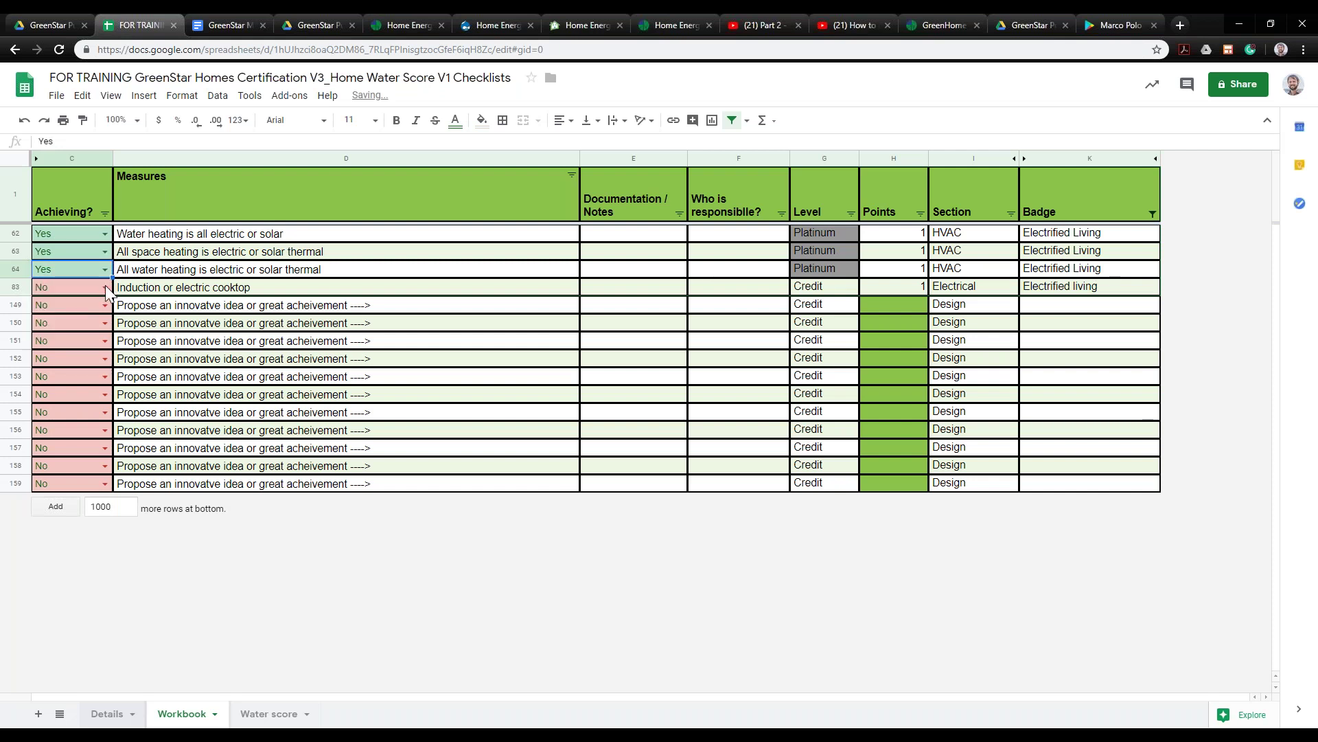
pyautogui.click(107, 288)
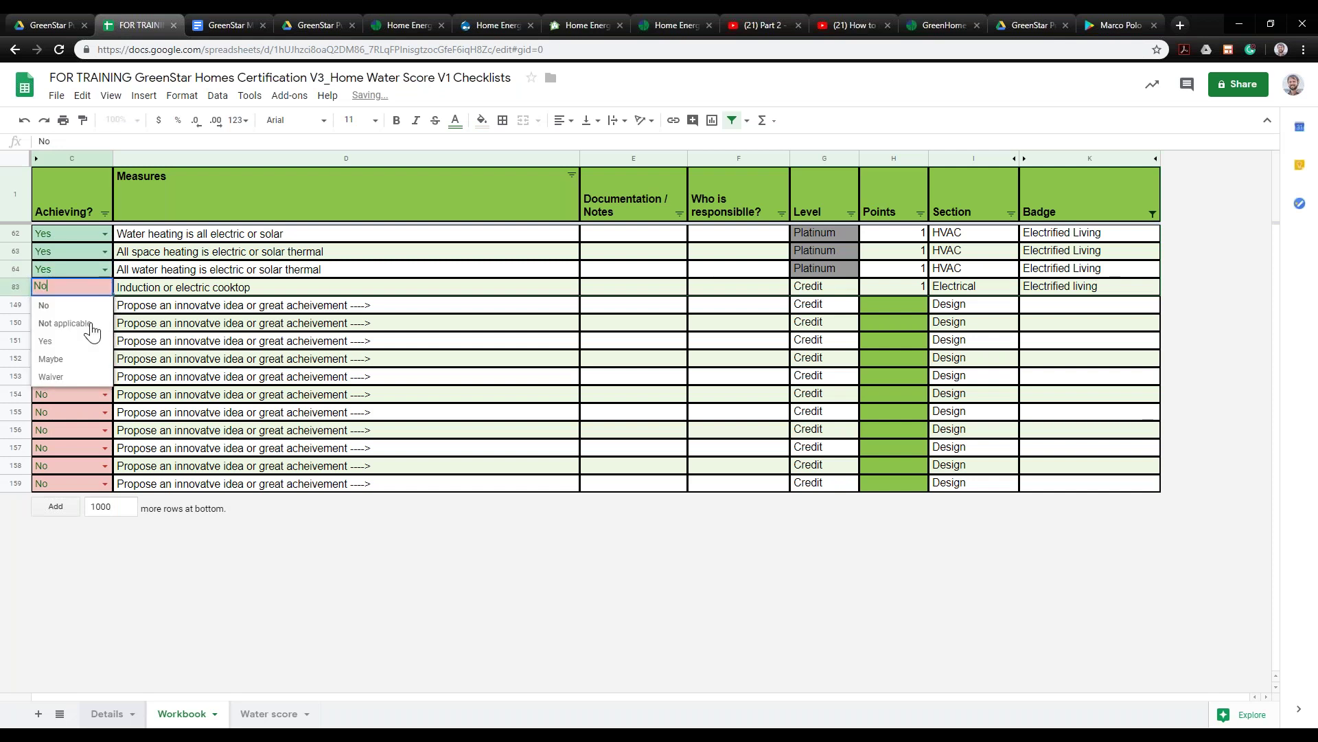
pyautogui.click(66, 358)
pyautogui.click(105, 284)
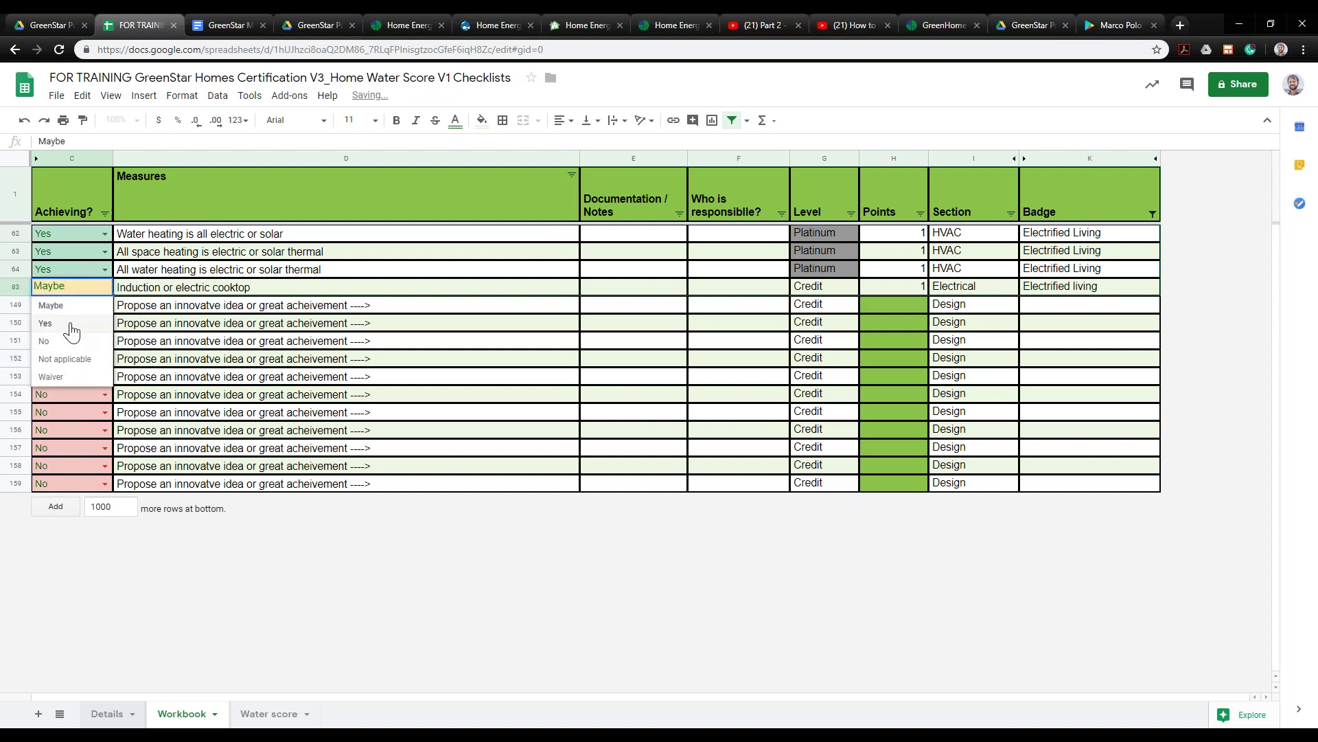
pyautogui.click(72, 332)
# Review the badge results in the Details sheet, from the electrified living and accessibility badges to the reduced EMF badge
pyautogui.click(104, 714)
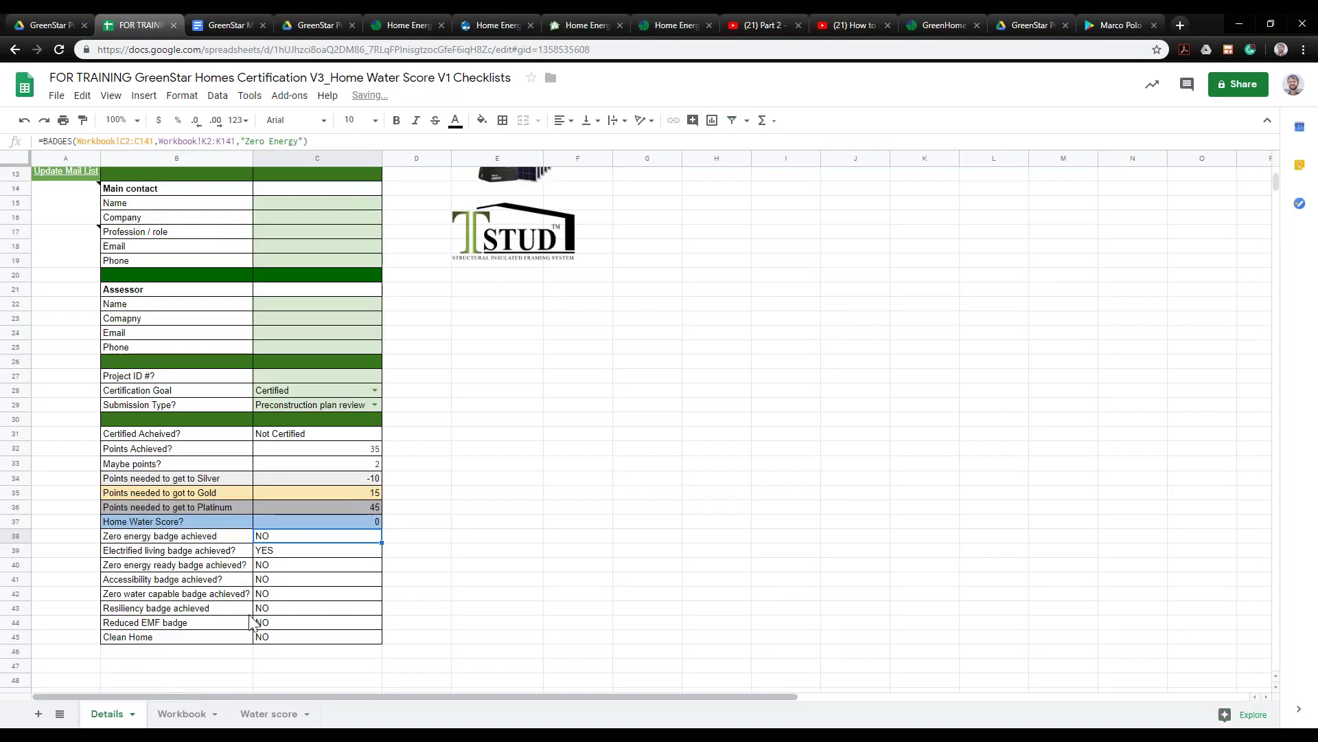
pyautogui.moveTo(182, 551); pyautogui.dragTo(285, 550)
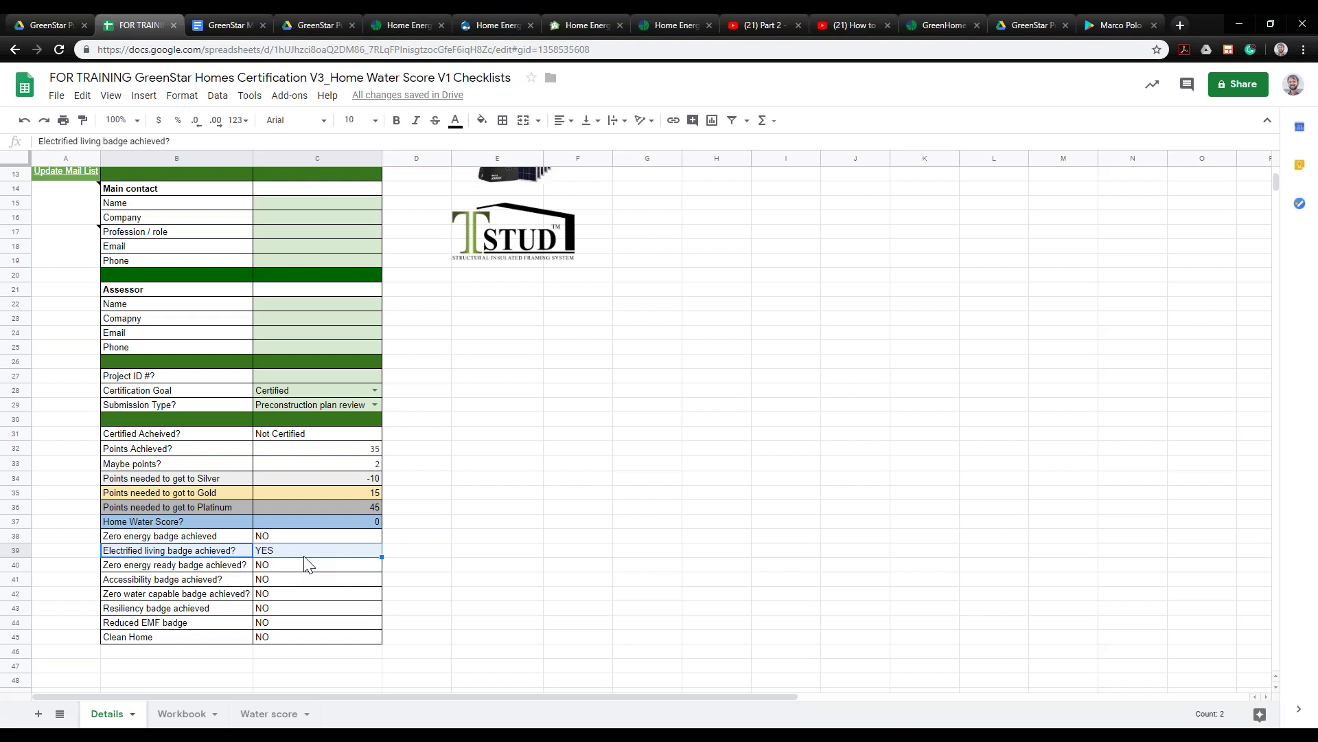
pyautogui.click(196, 583)
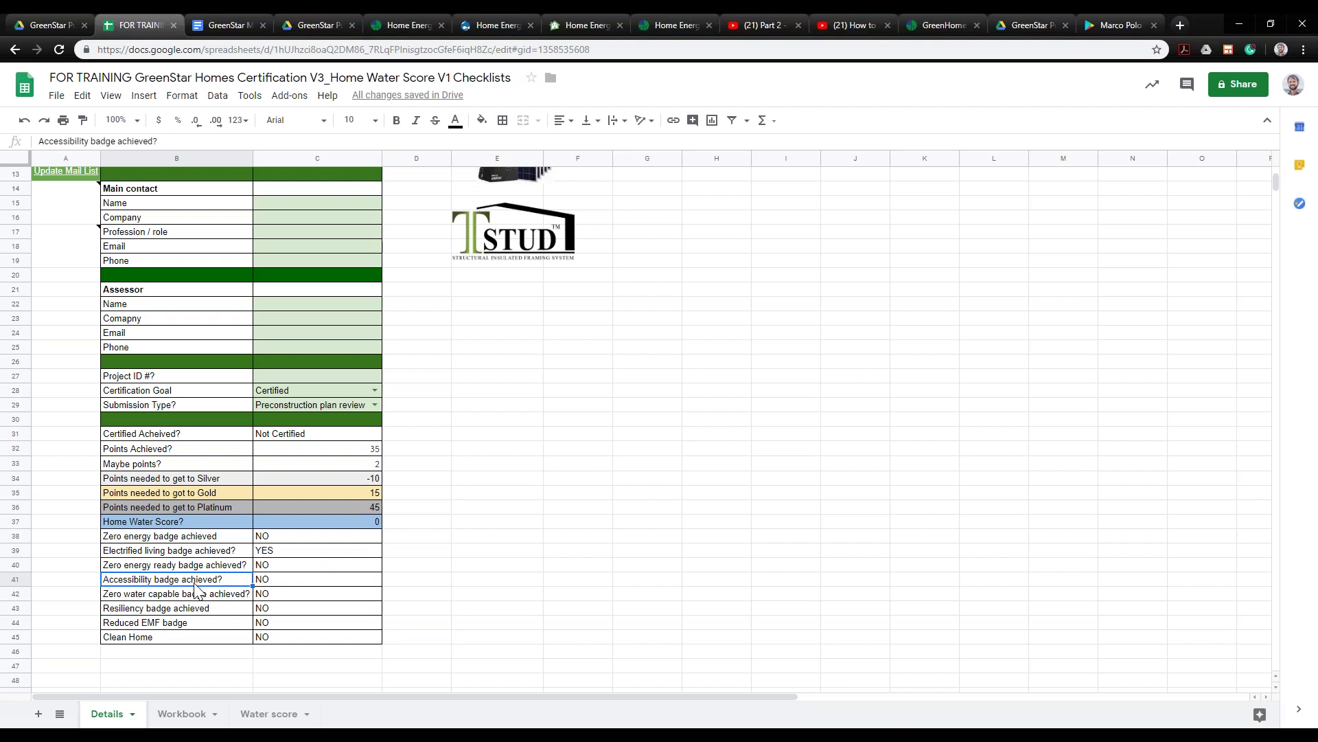
pyautogui.click(203, 594)
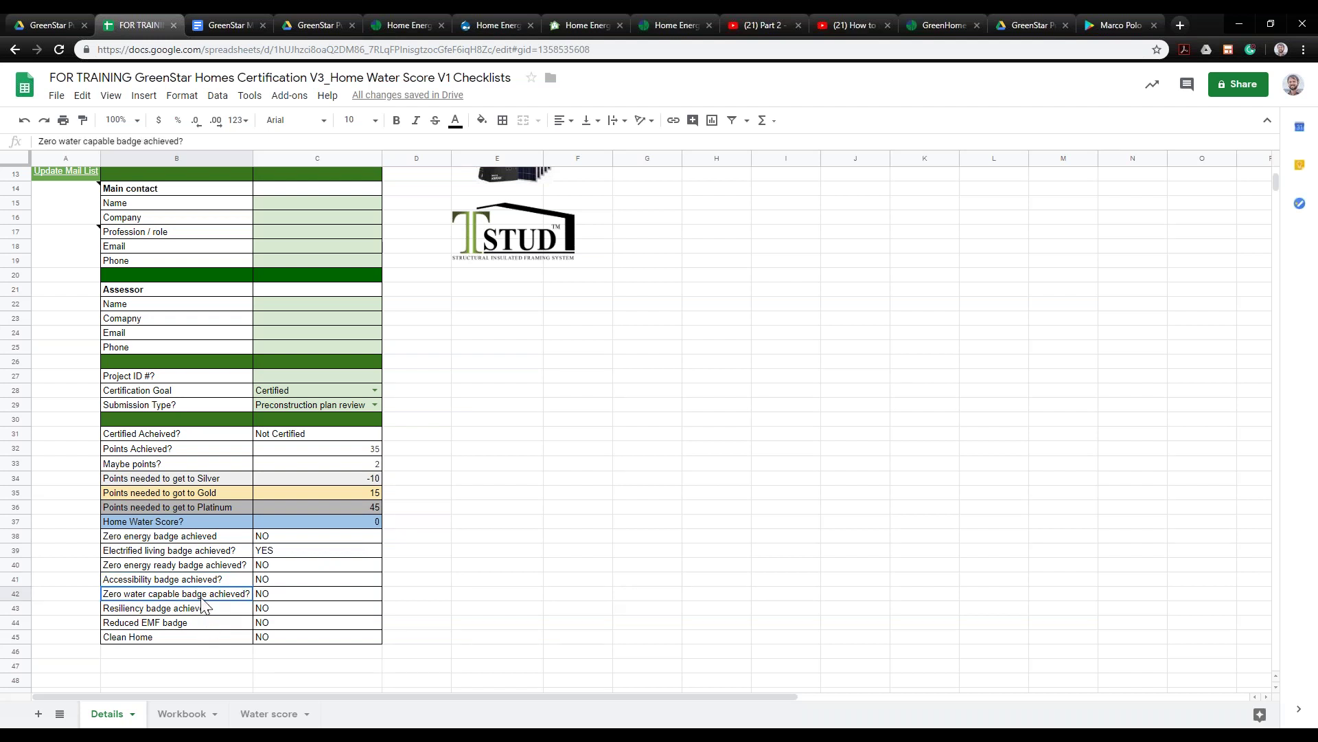
pyautogui.click(204, 609)
pyautogui.click(203, 625)
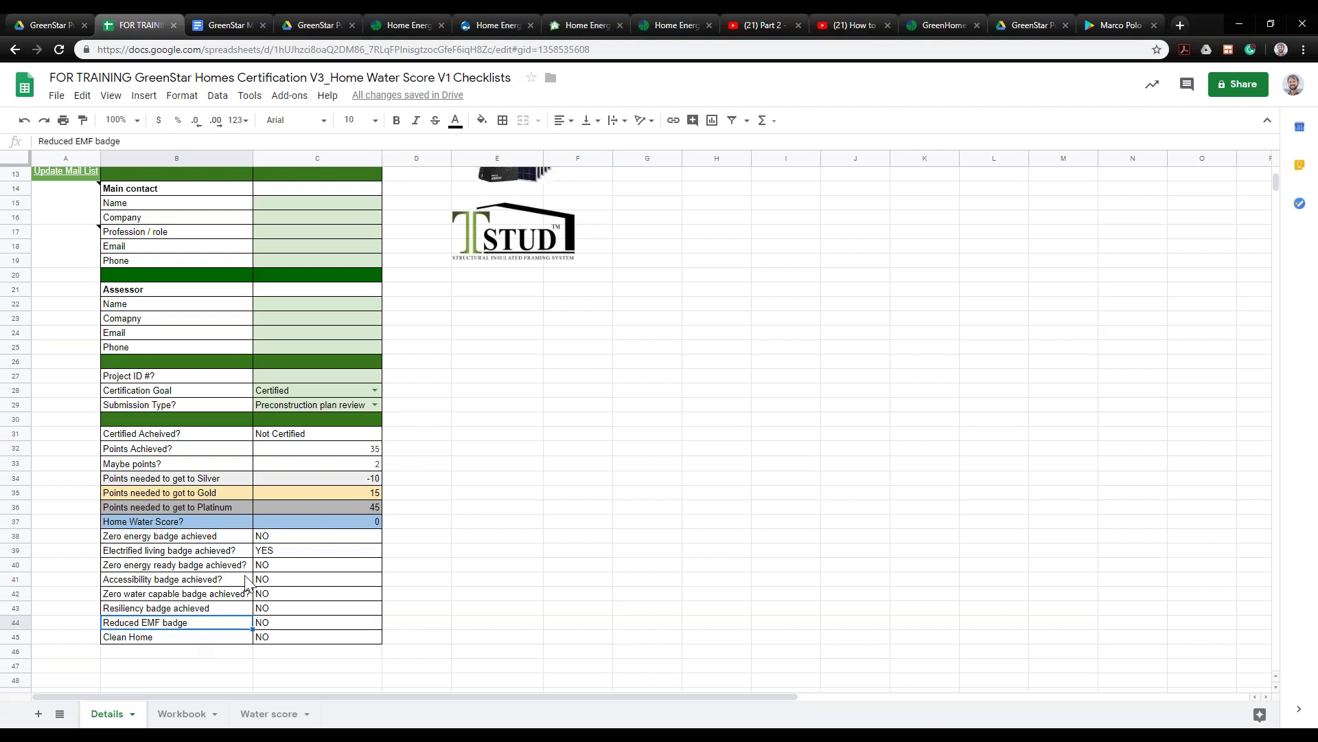
pyautogui.scroll(5, 233, 429)
pyautogui.scroll(-5, 234, 436)
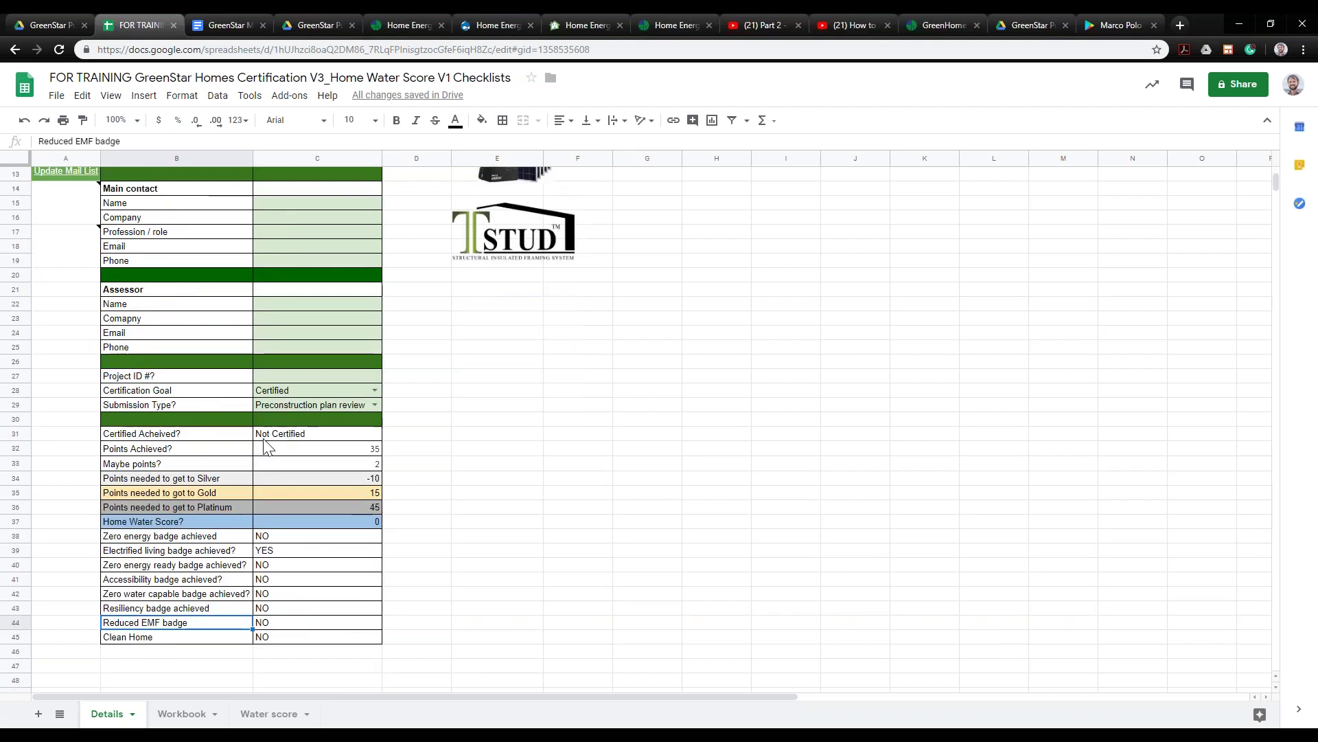
pyautogui.scroll(6, 285, 340)
pyautogui.scroll(-6, 282, 357)
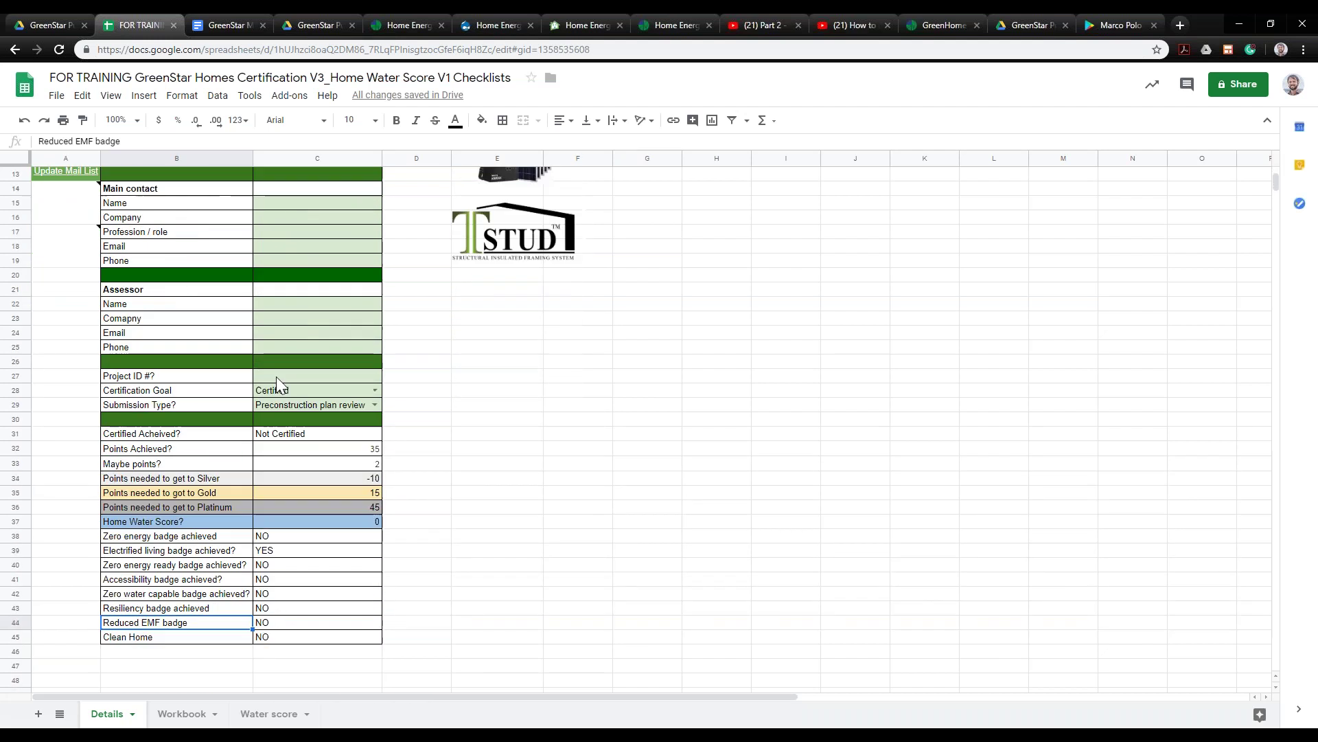
pyautogui.moveTo(165, 579); pyautogui.dragTo(341, 586)
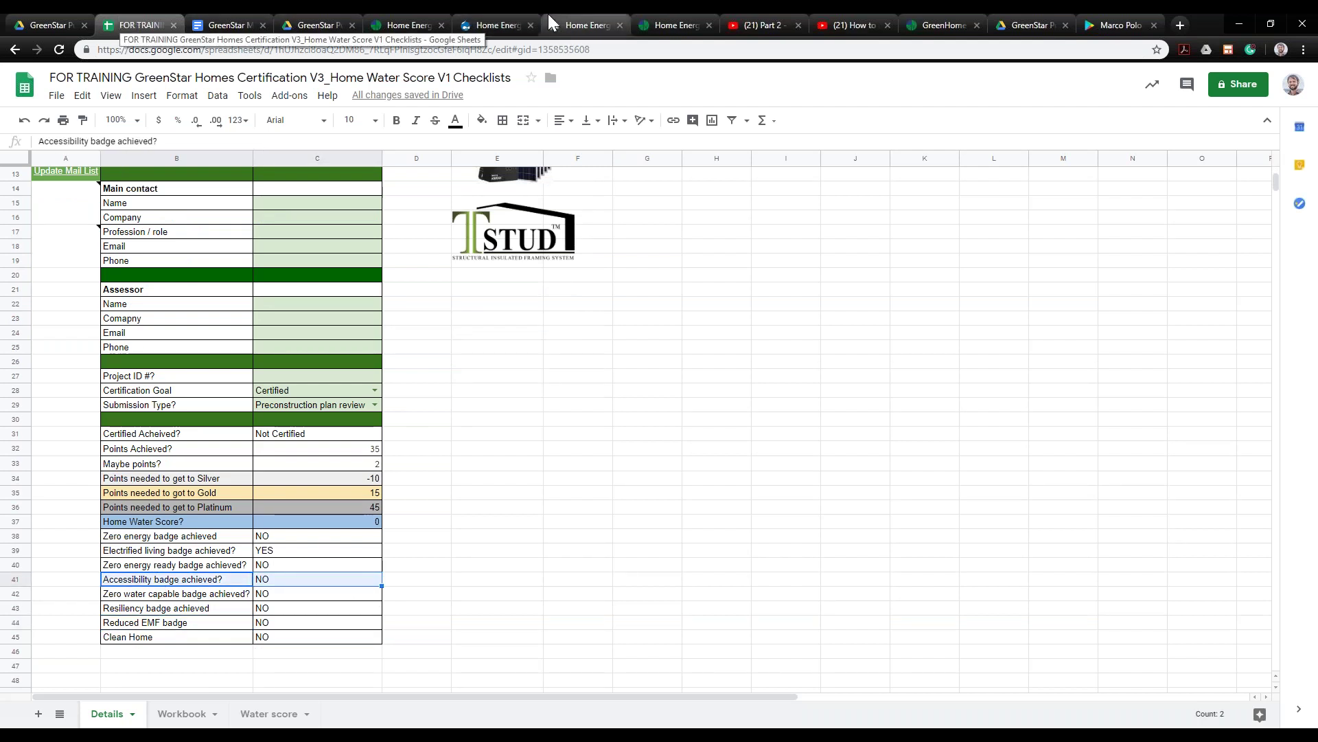
# Switch to the ZeroStep Accessibility Certification Manual PDF and read through its contents and introduction up to the Point System section
pyautogui.click(1014, 17)
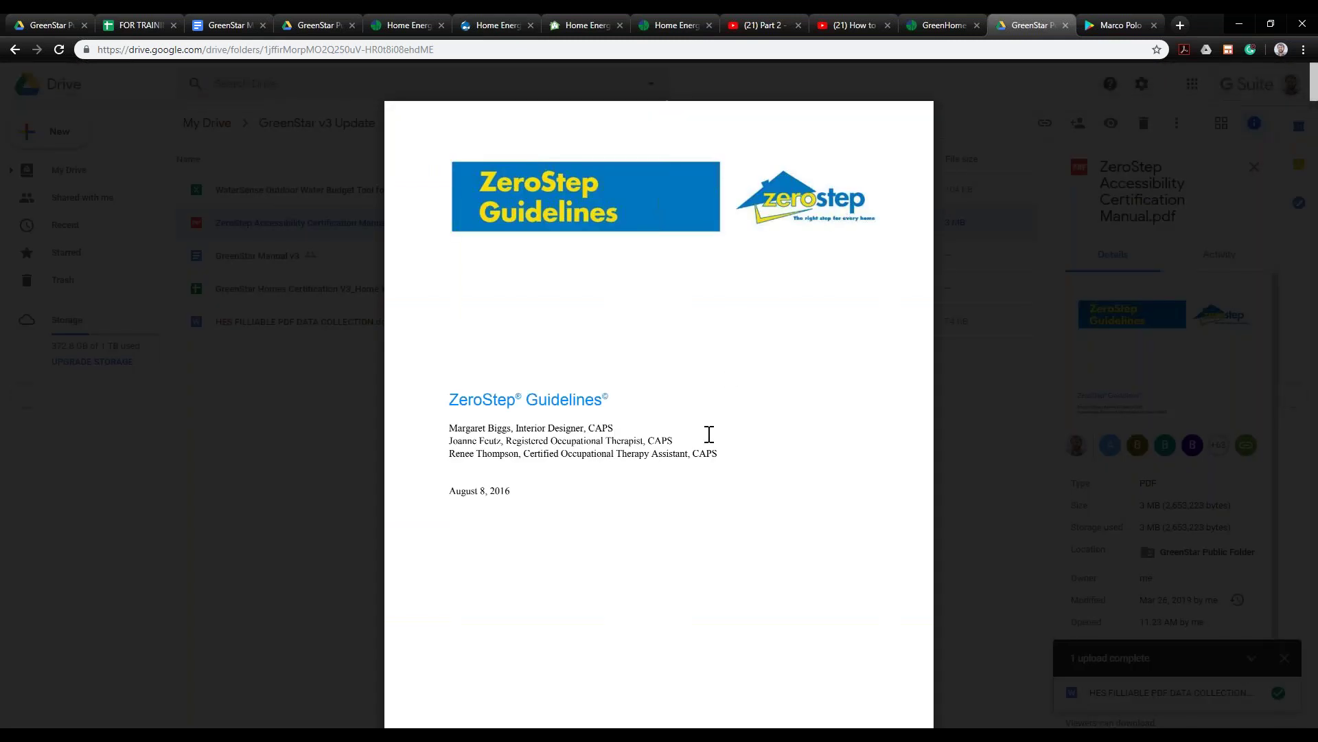
pyautogui.scroll(-7, 699, 452)
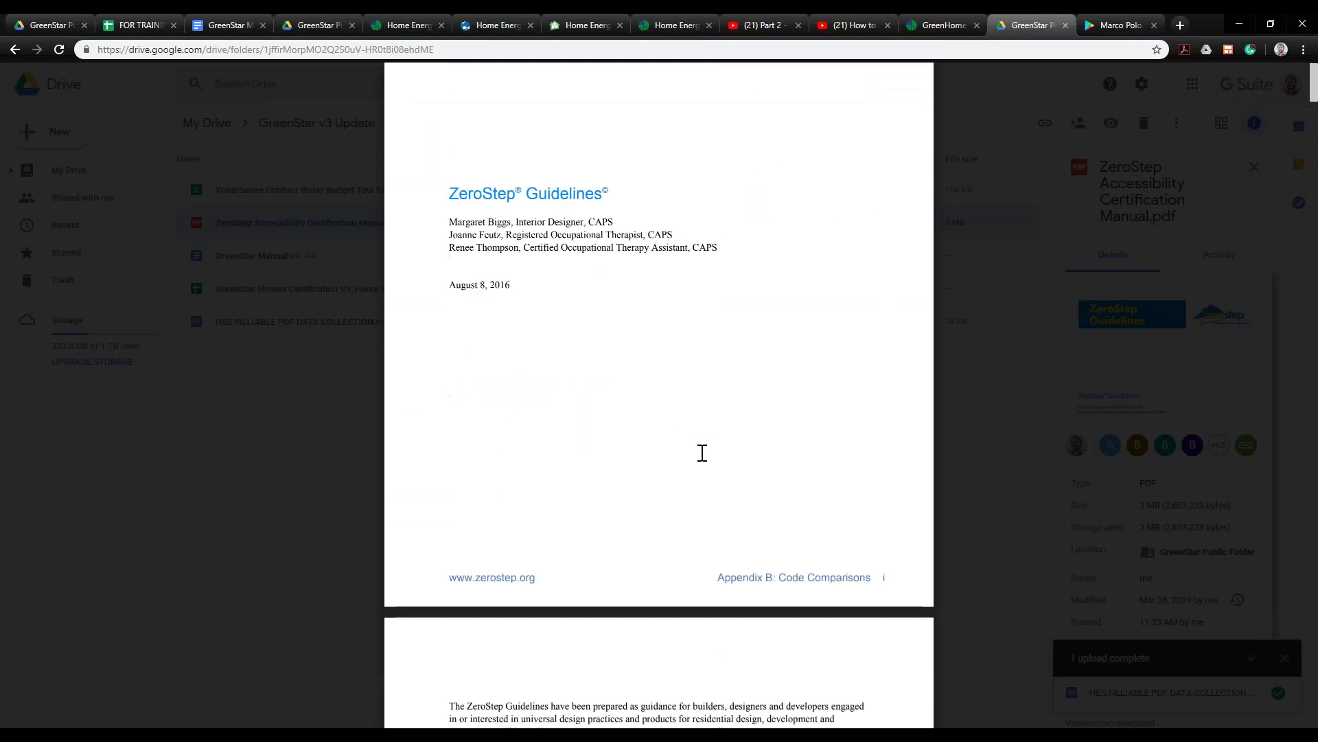
pyautogui.scroll(-15, 699, 452)
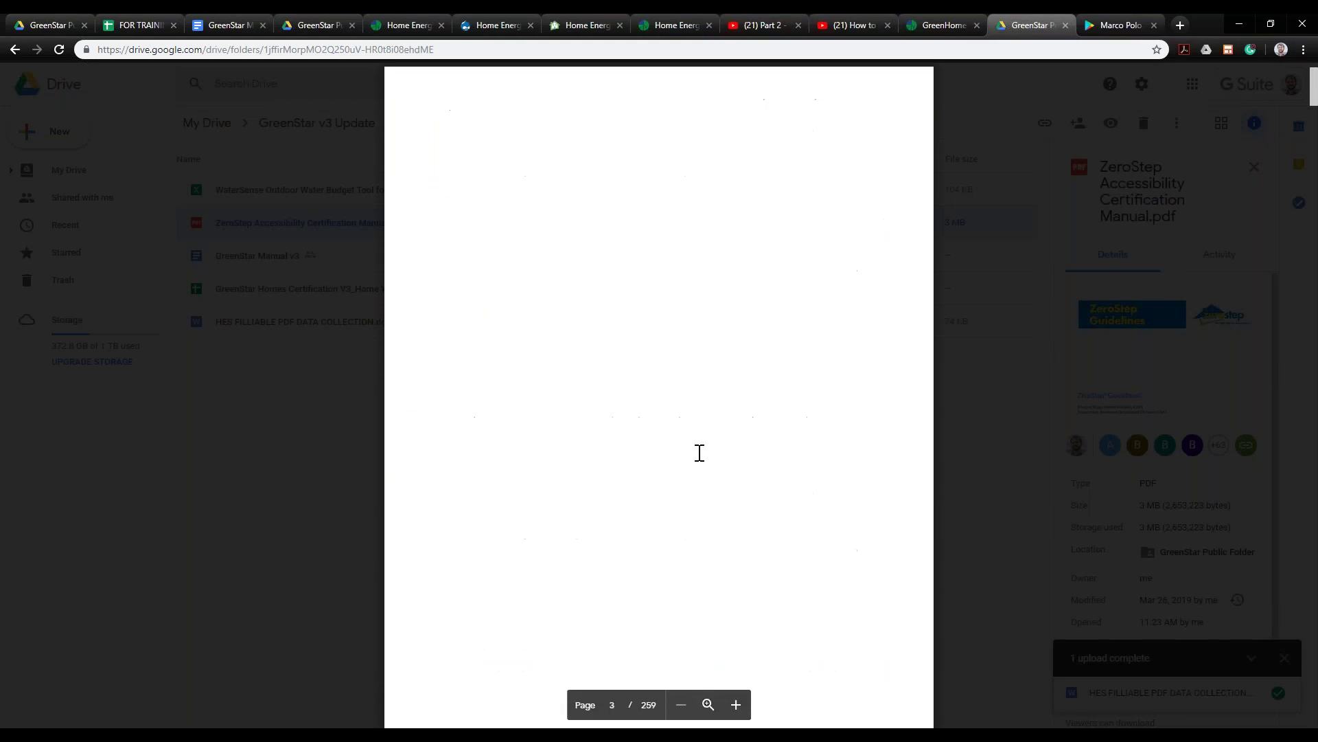
pyautogui.scroll(-15, 699, 452)
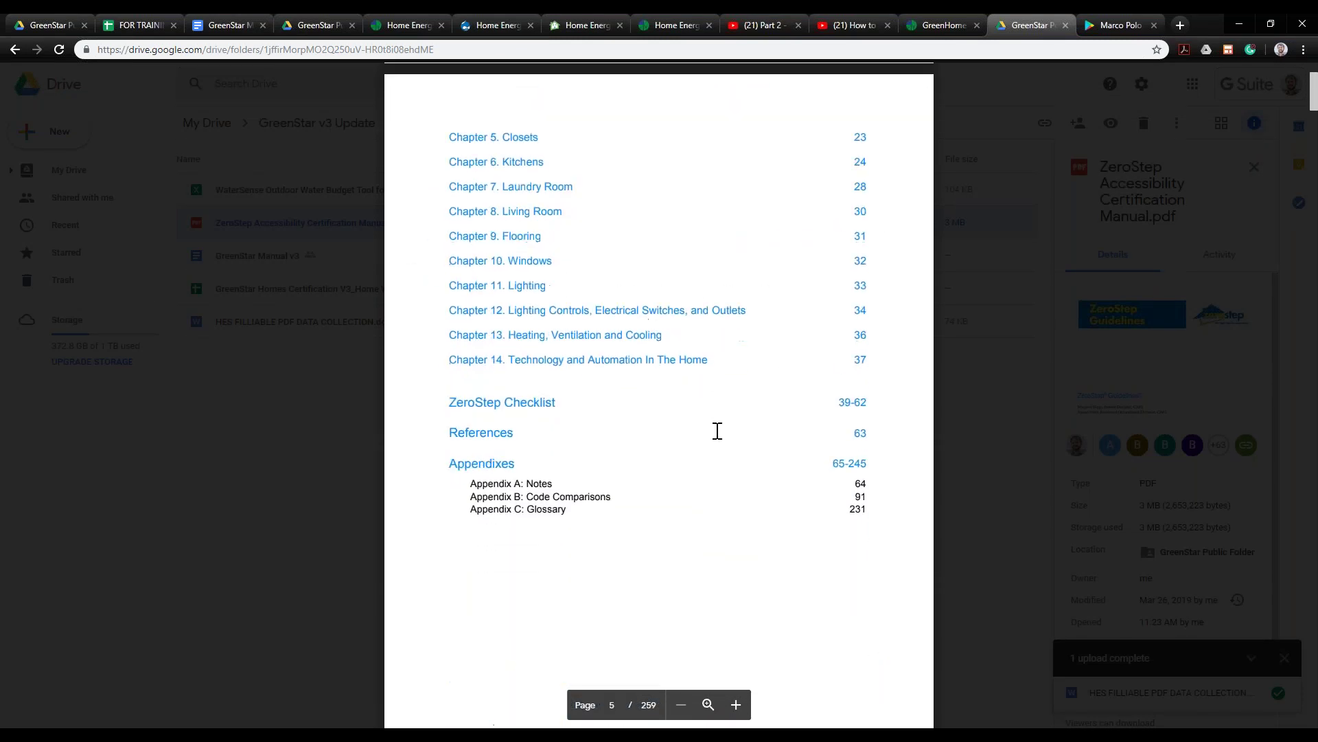
pyautogui.scroll(-8, 712, 436)
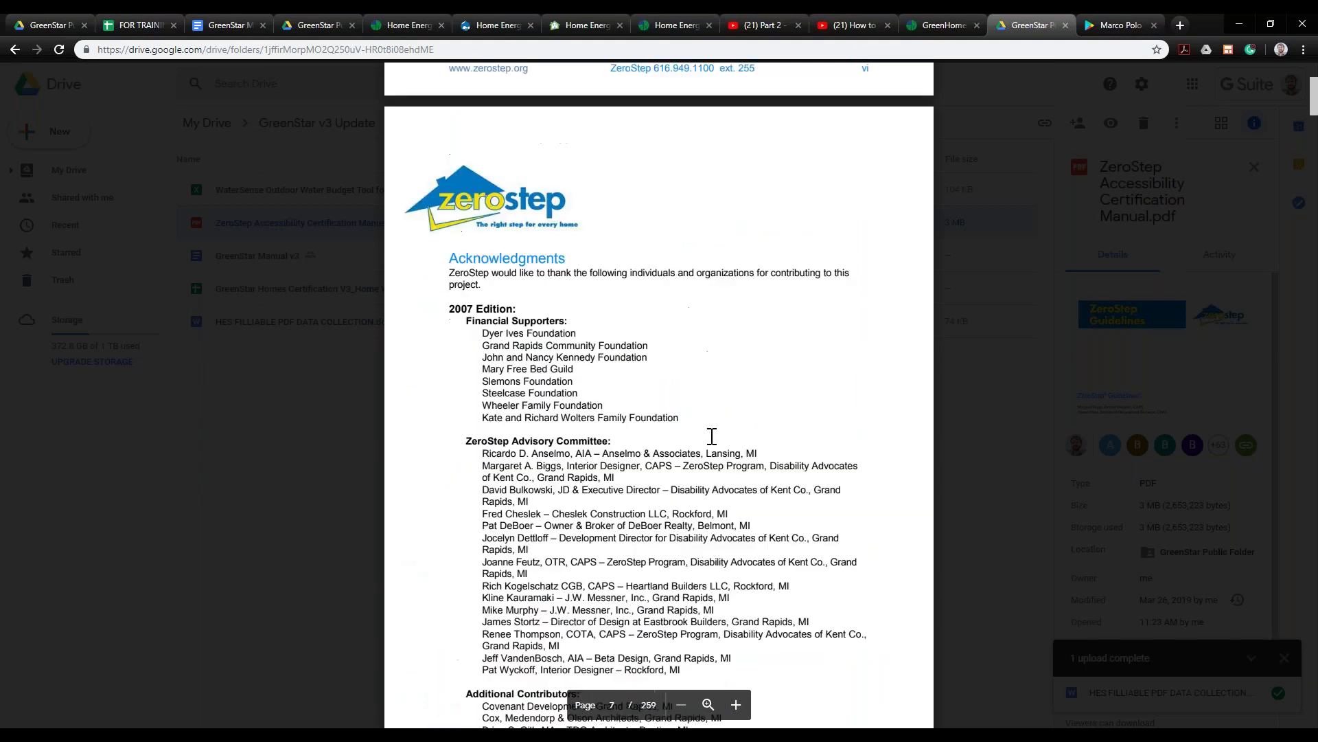
pyautogui.scroll(-15, 712, 436)
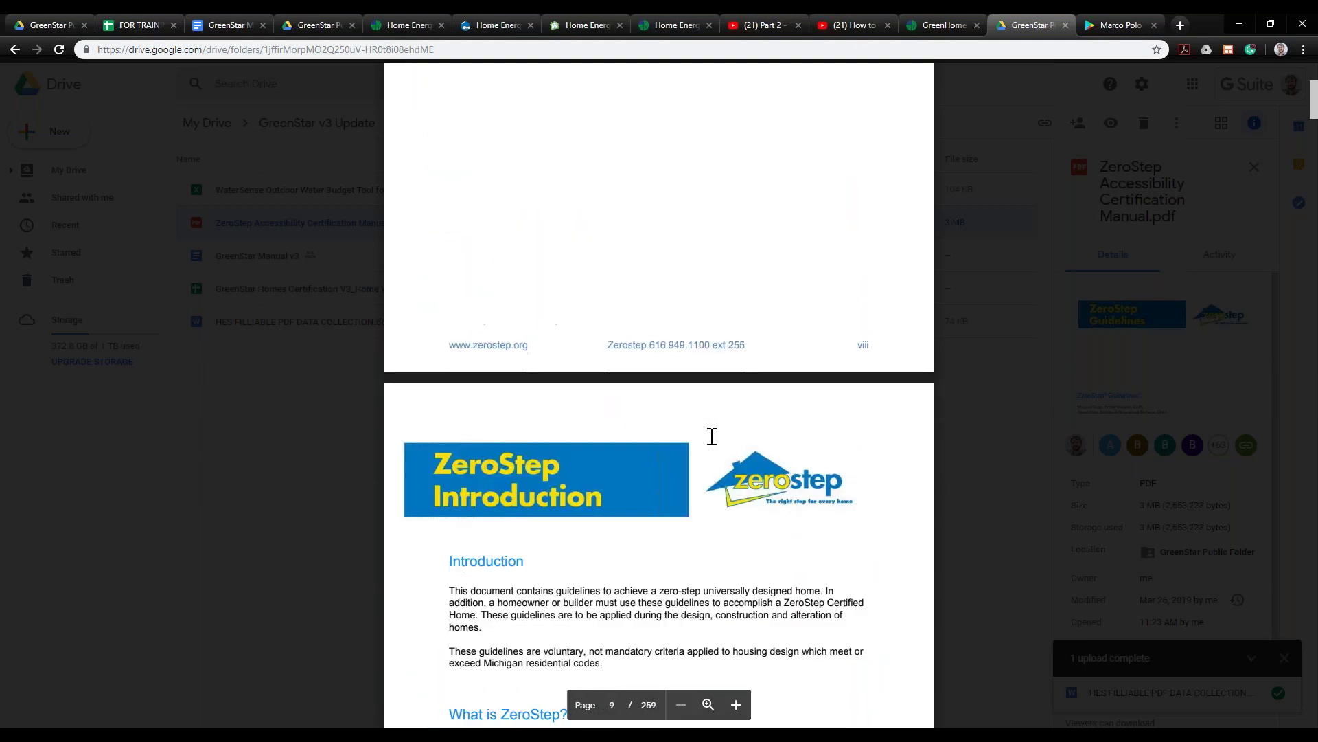
pyautogui.scroll(-3, 712, 436)
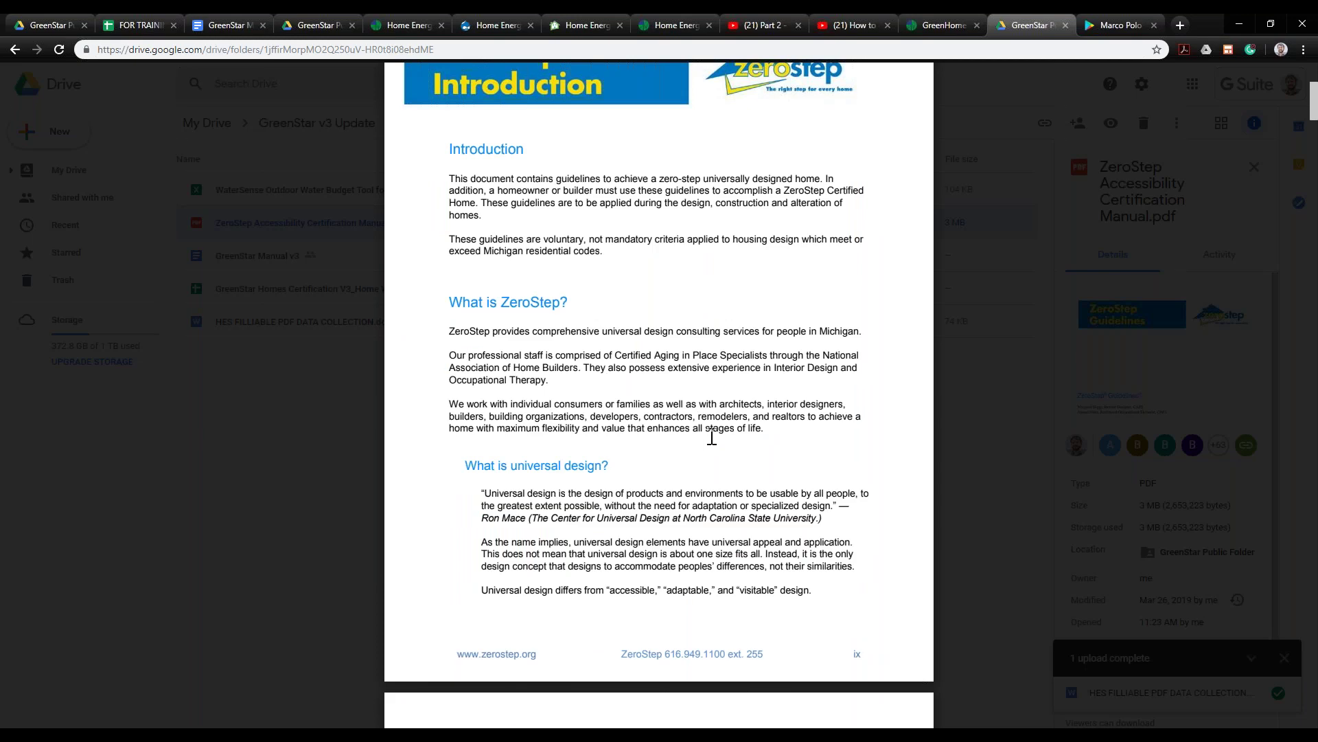
pyautogui.scroll(-15, 578, 440)
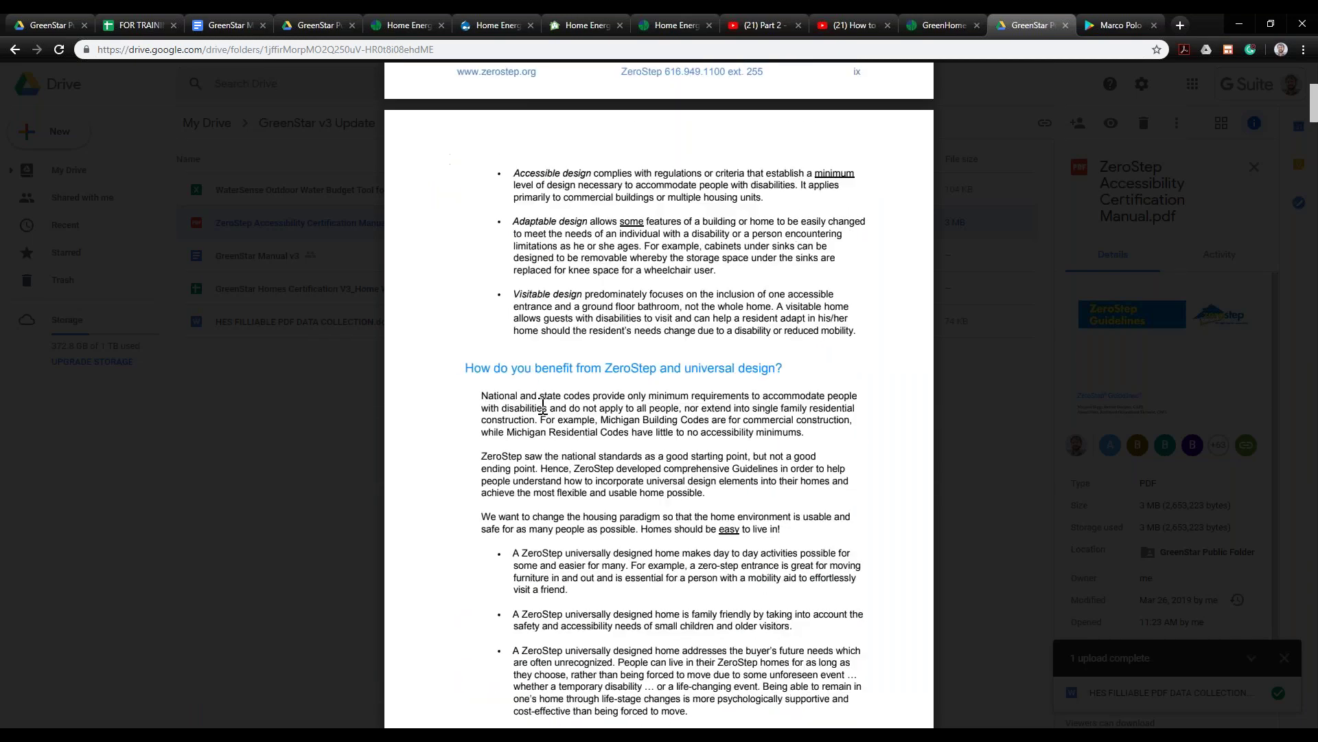
pyautogui.scroll(-20, 526, 465)
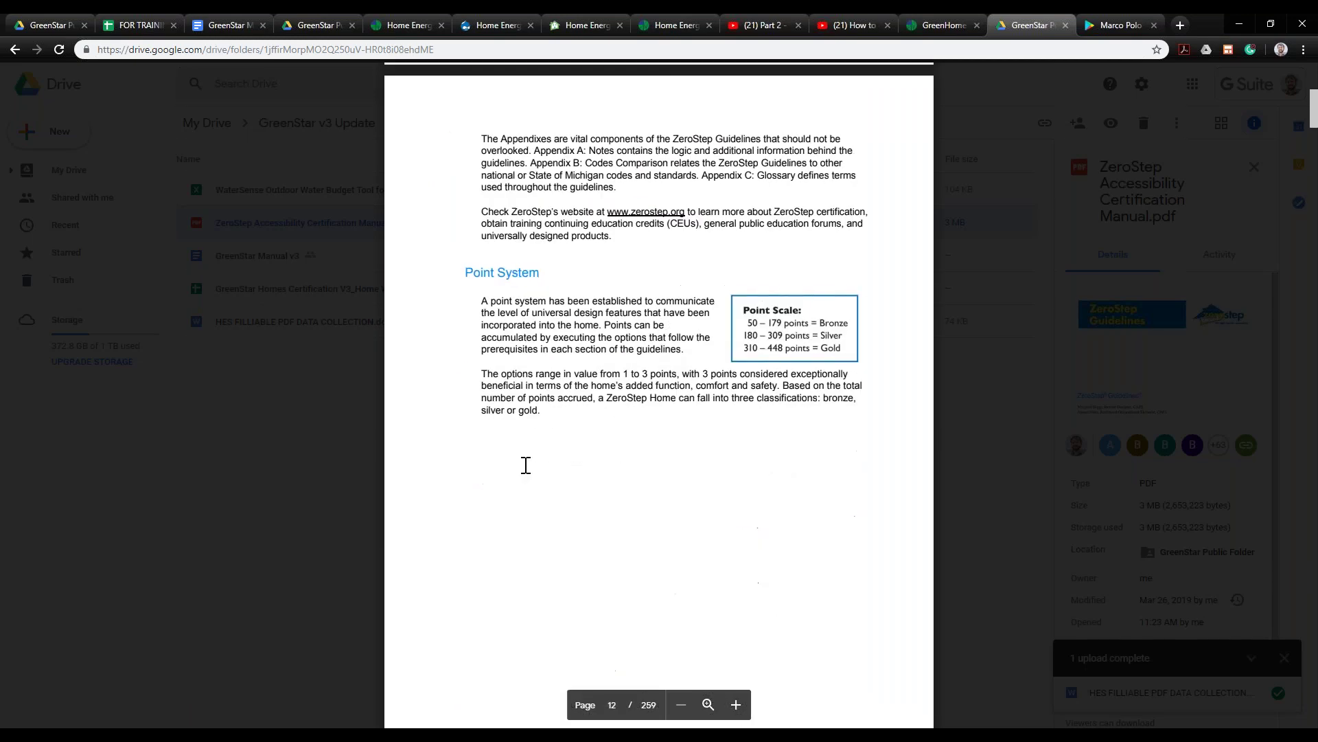
# Examine the manual's requirements and options for parking and driveways, garages, and walks and pathways in sections 102 to 104
pyautogui.scroll(-15, 526, 466)
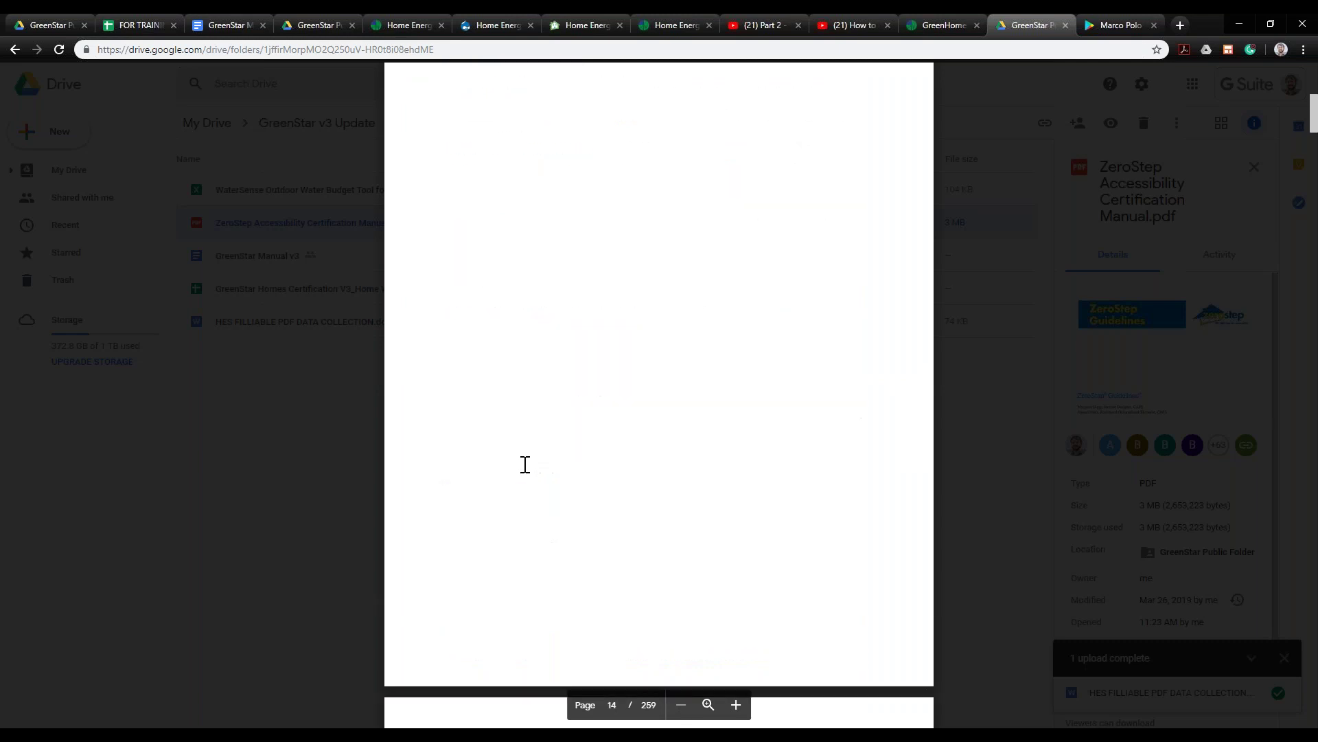
pyautogui.scroll(-15, 525, 465)
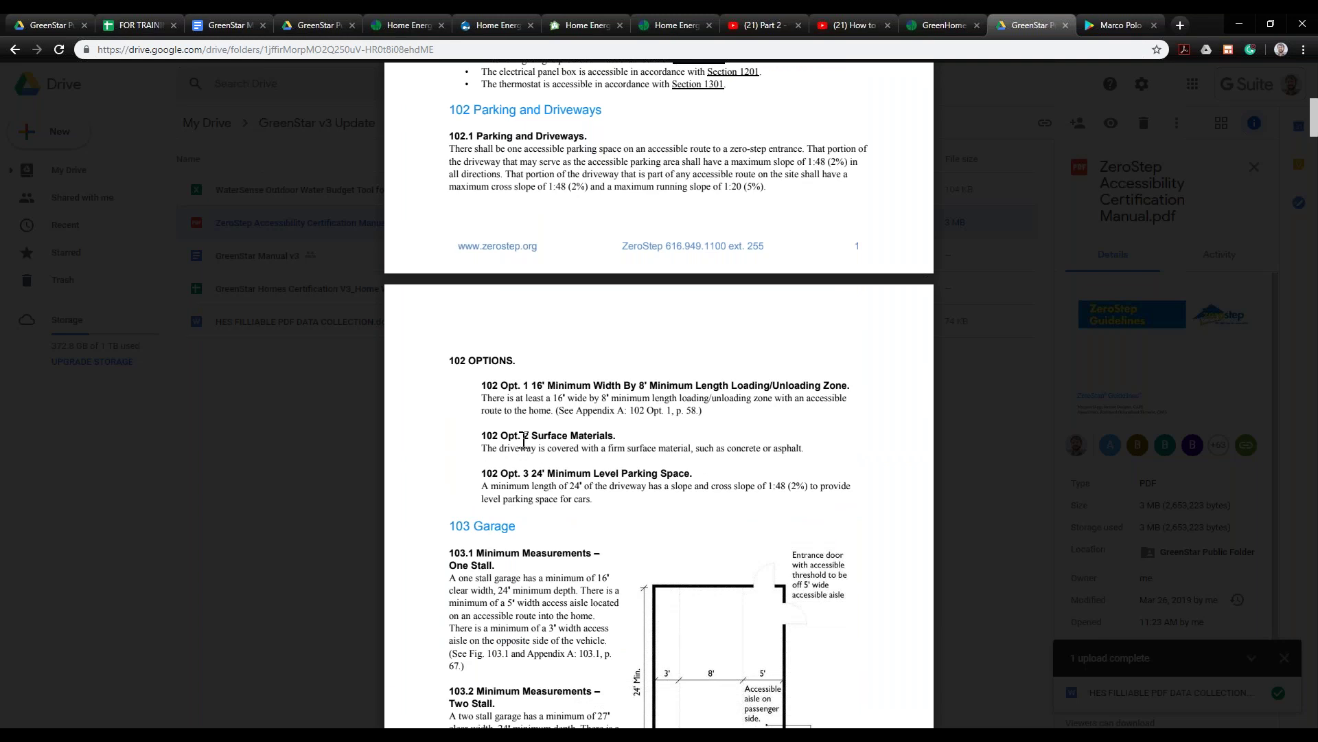
pyautogui.scroll(-7, 523, 439)
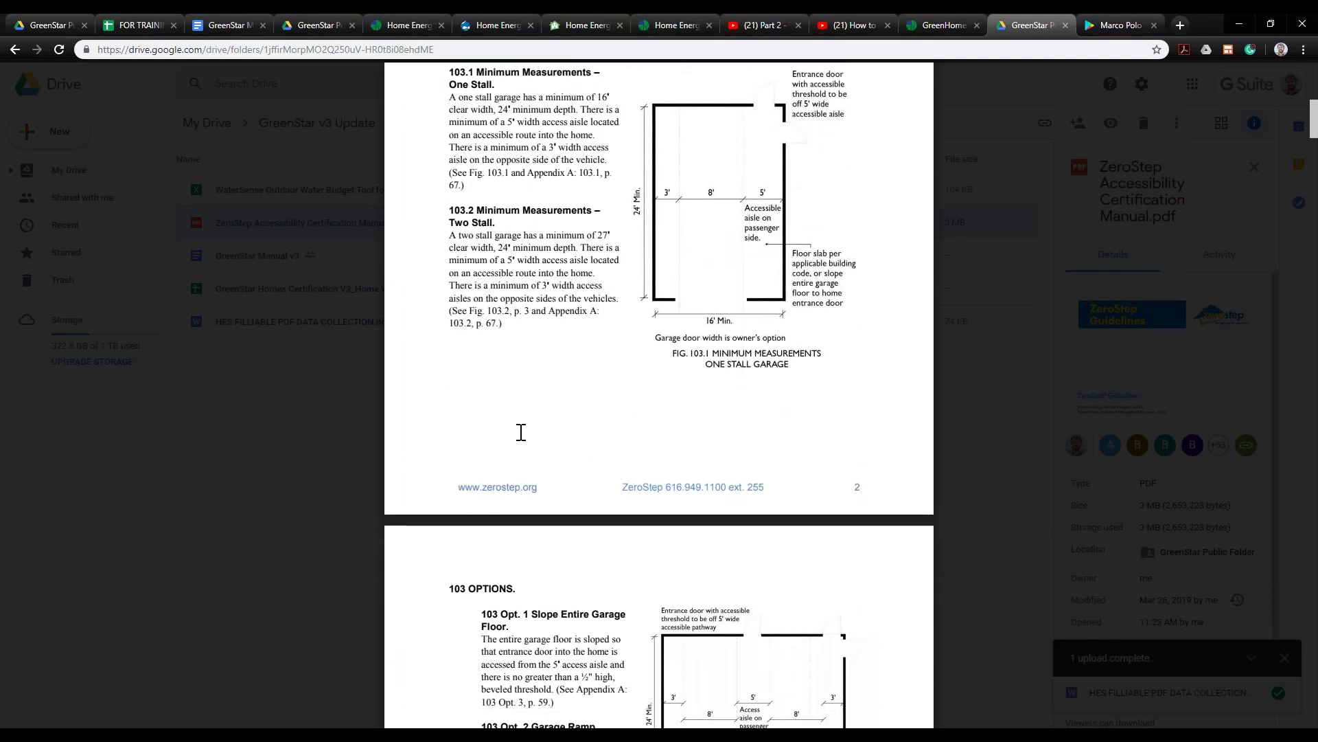
pyautogui.scroll(-7, 505, 397)
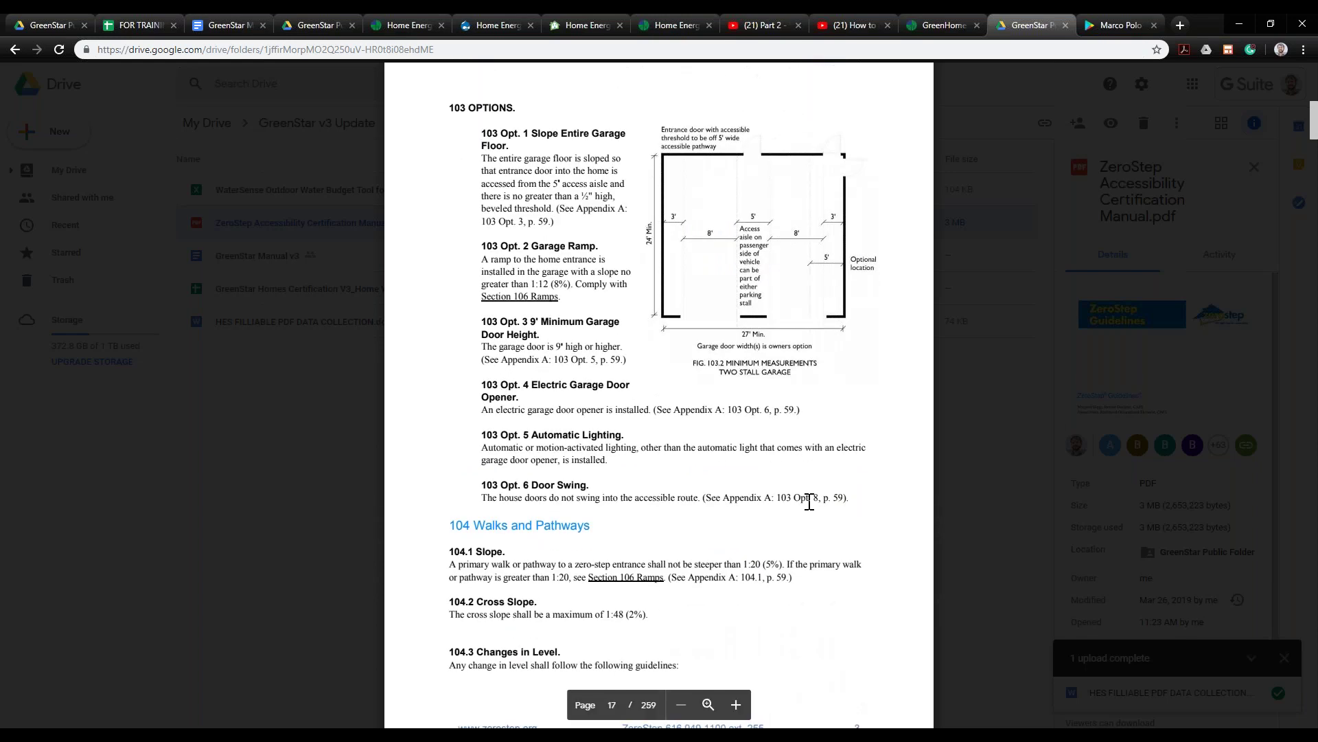
pyautogui.scroll(-8, 505, 397)
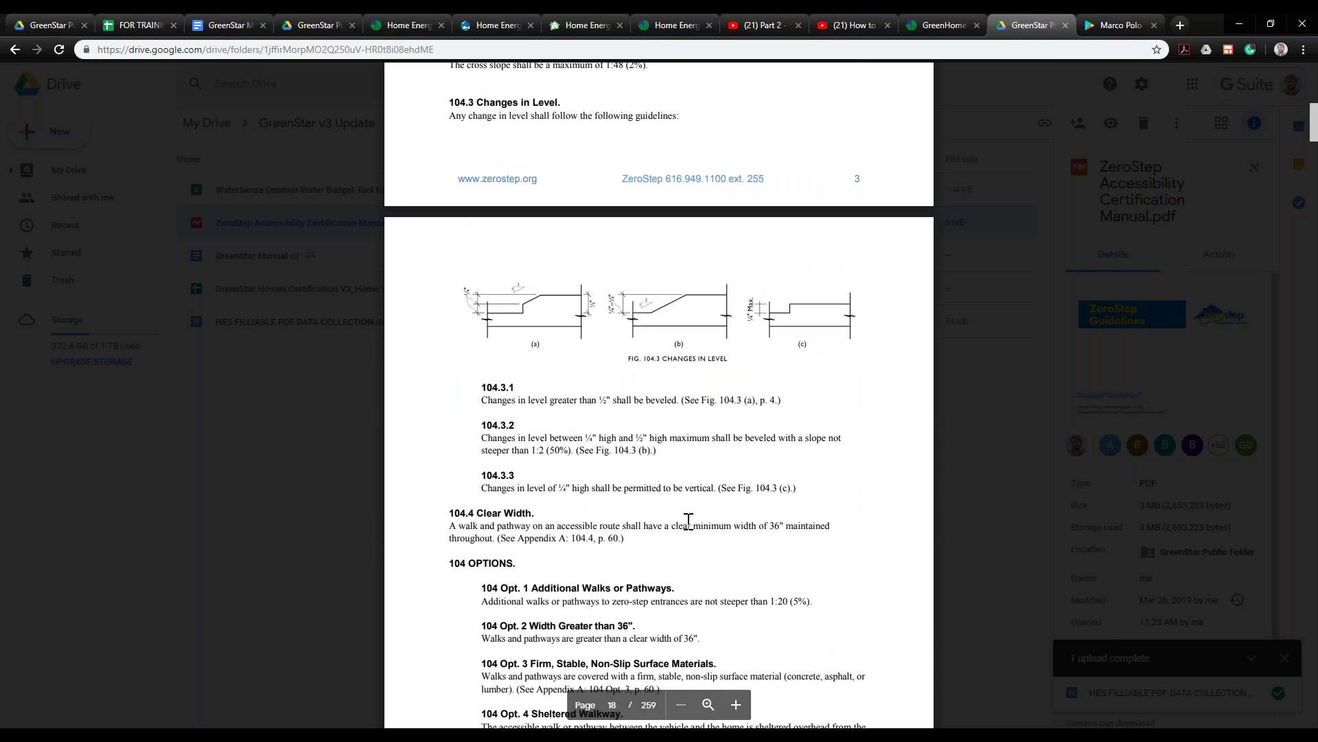
# Examine the accessible route, ramp and door requirements in the ZeroStep Accessibility Certification Manual PDF, and close the preview
pyautogui.scroll(-14, 689, 521)
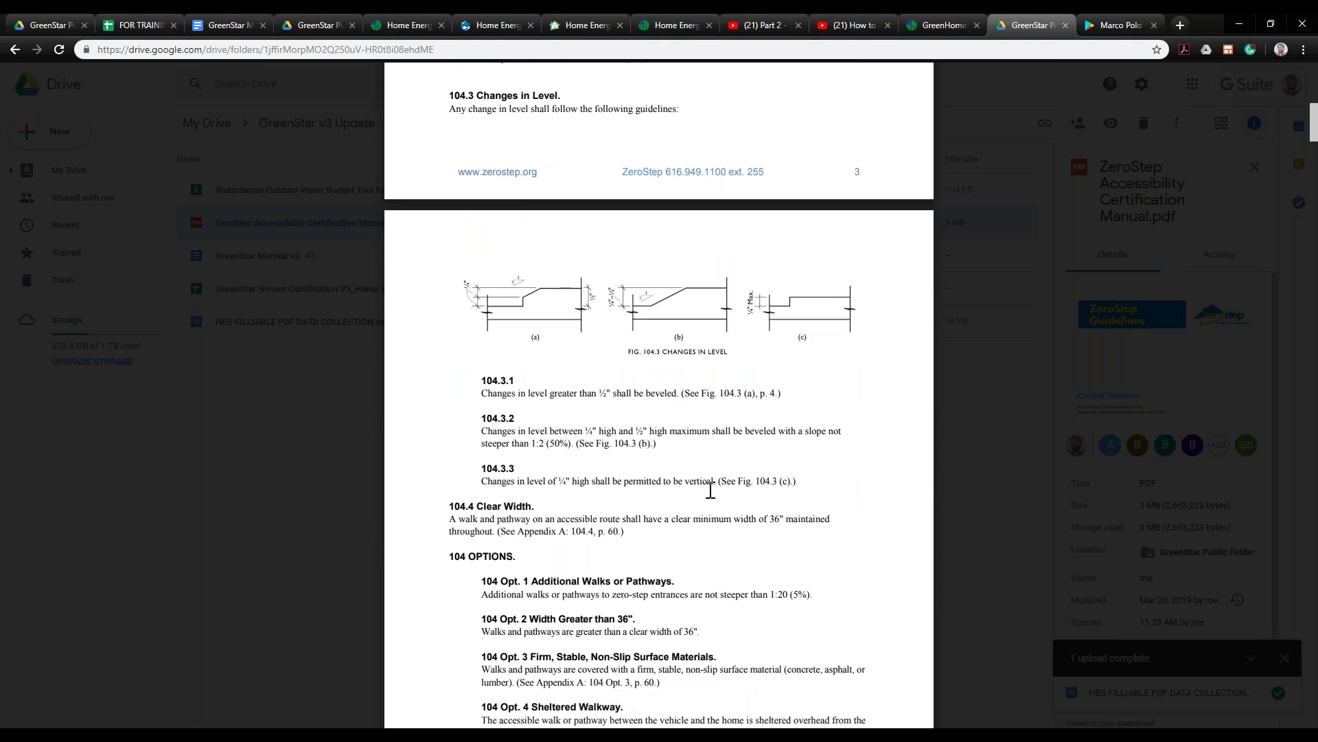
pyautogui.scroll(-19, 594, 465)
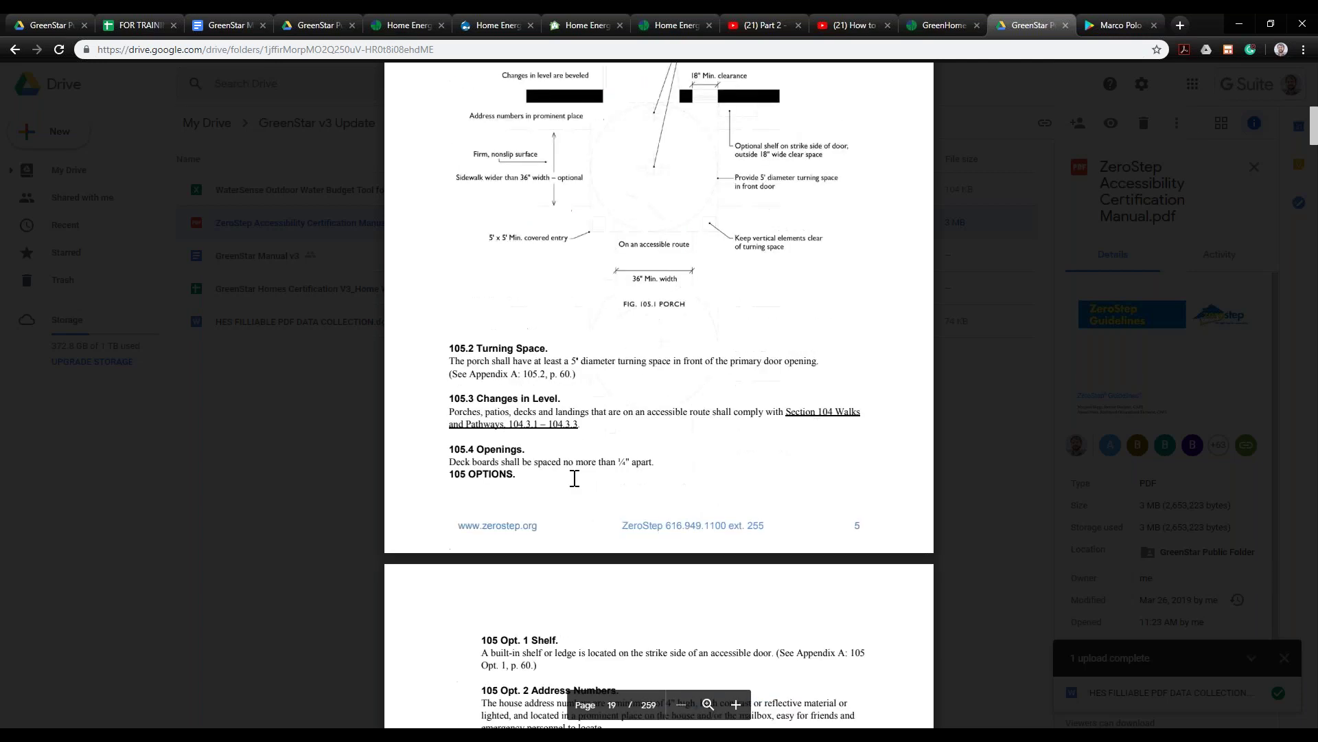
pyautogui.scroll(-20, 604, 456)
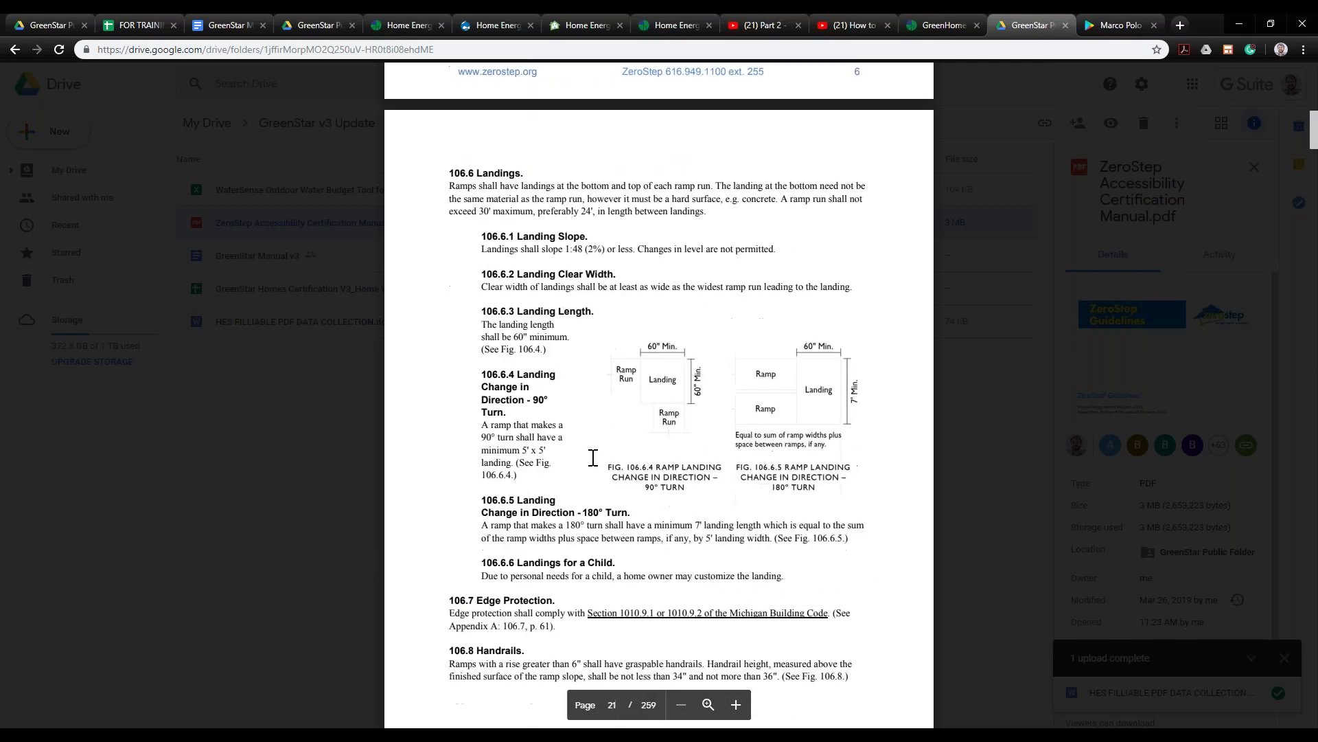
pyautogui.scroll(-20, 740, 454)
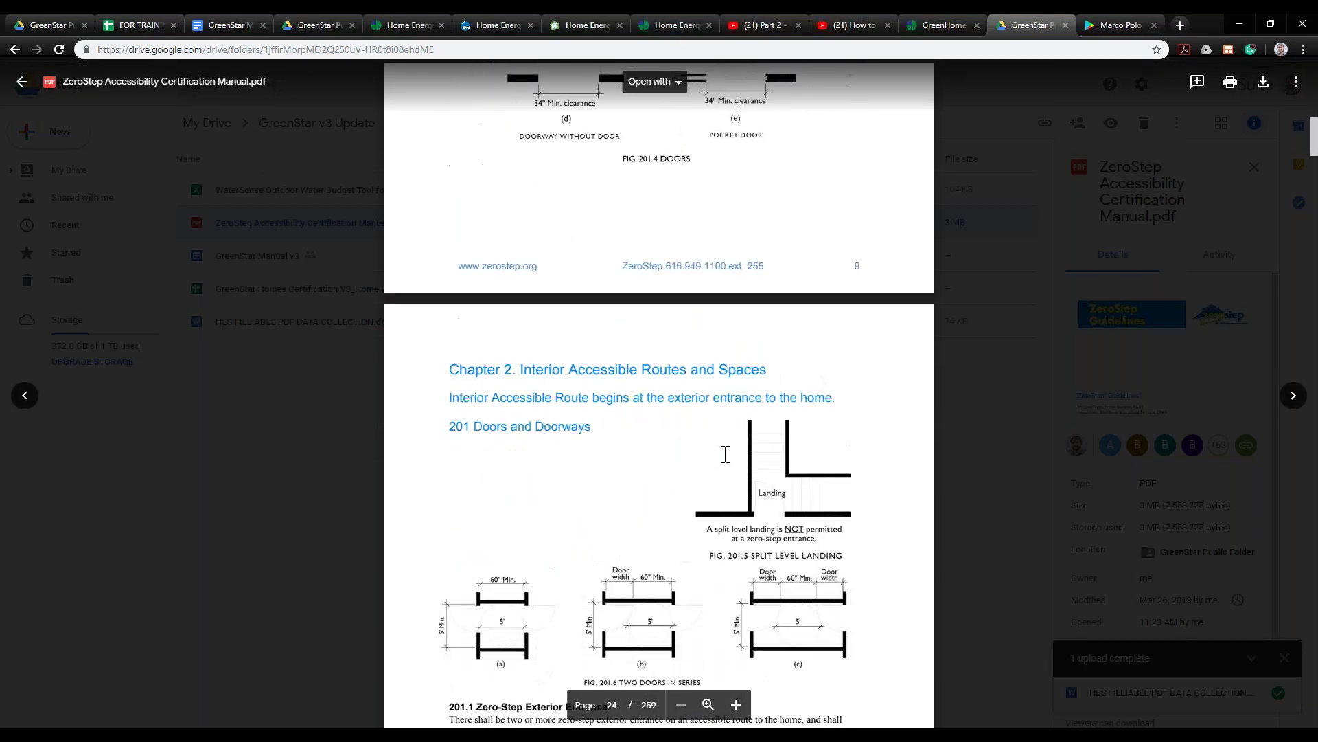
pyautogui.scroll(-7, 590, 446)
pyautogui.scroll(5, 474, 521)
pyautogui.click(273, 490)
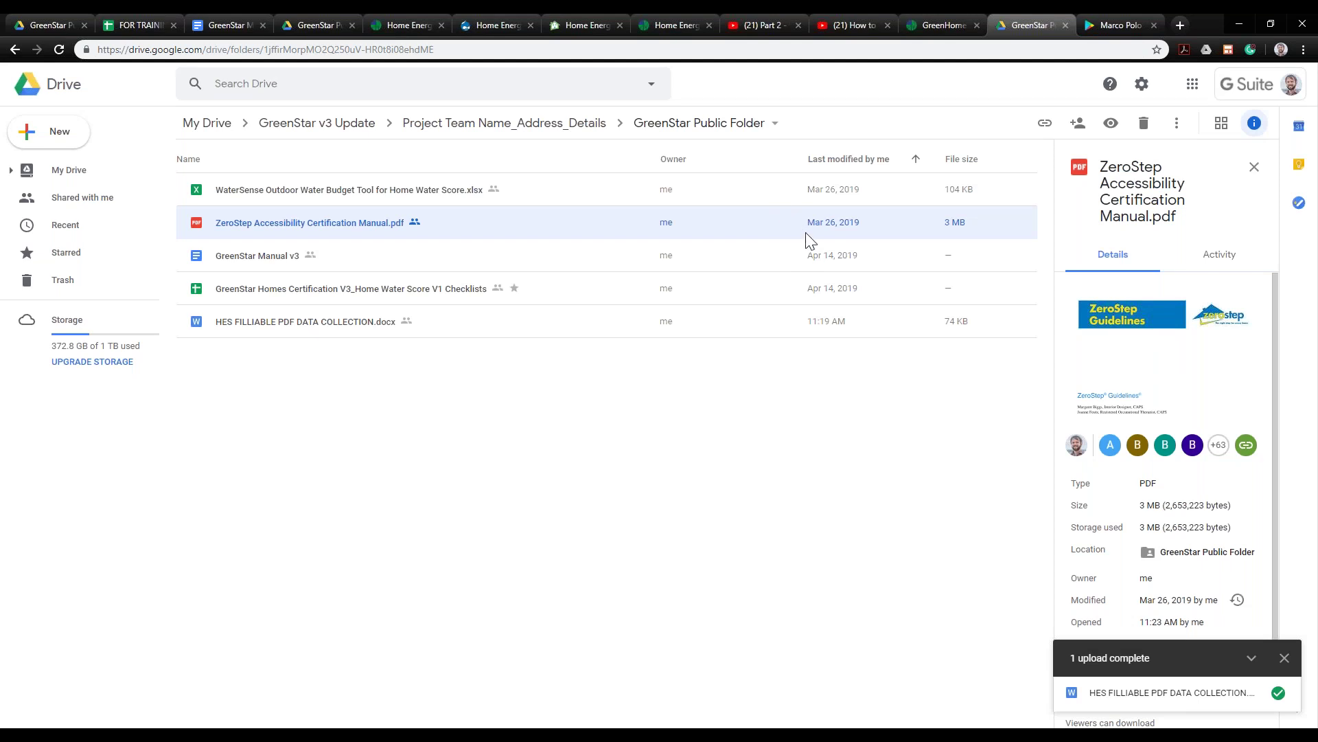
# In the Workbook sheet of the FOR TRAINING GreenStar checklist, clear the Badge column filter and reselect all its values
pyautogui.click(146, 14)
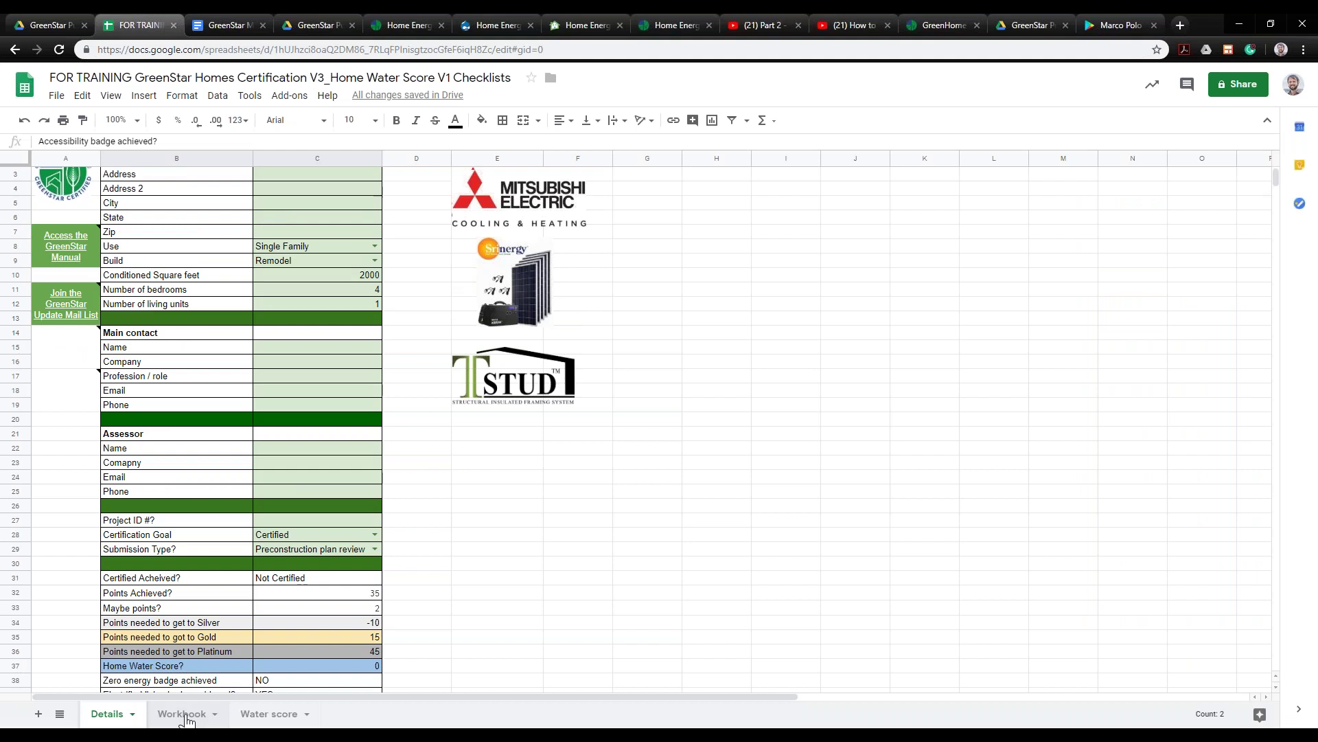
pyautogui.click(182, 713)
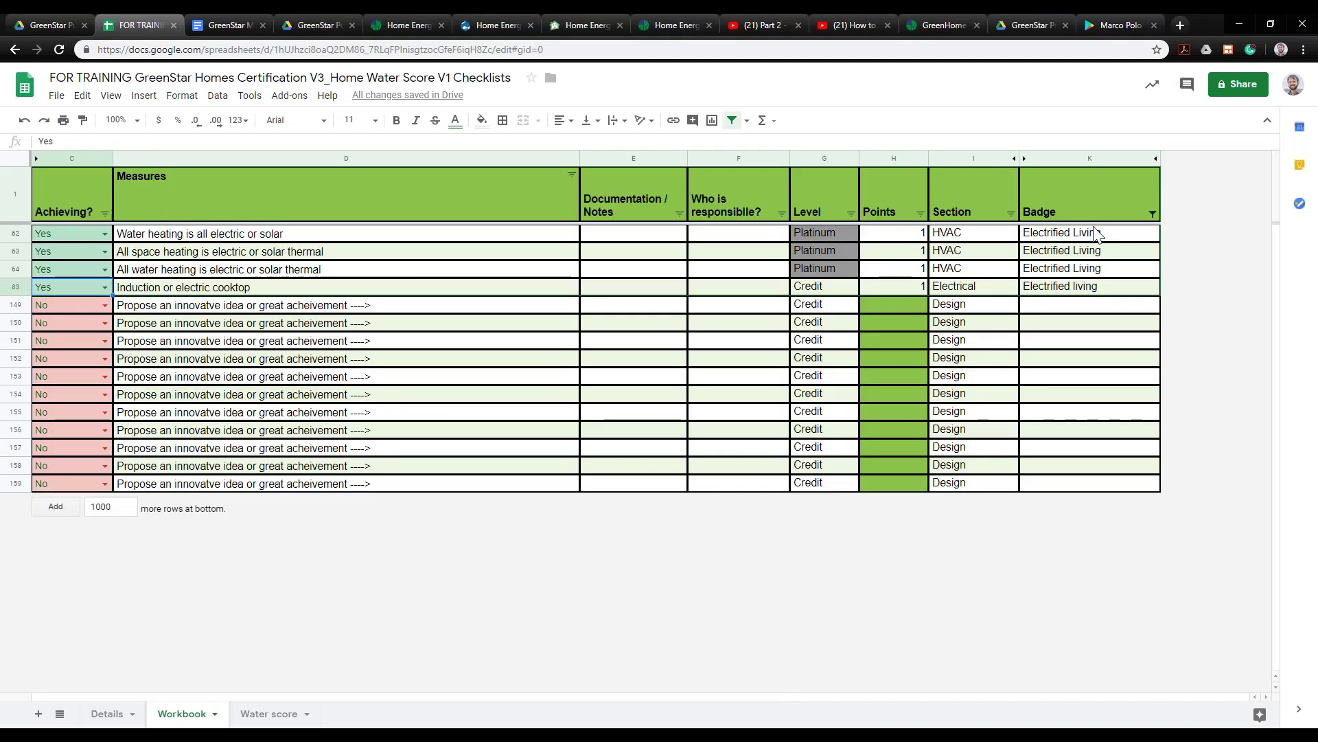
pyautogui.click(1153, 214)
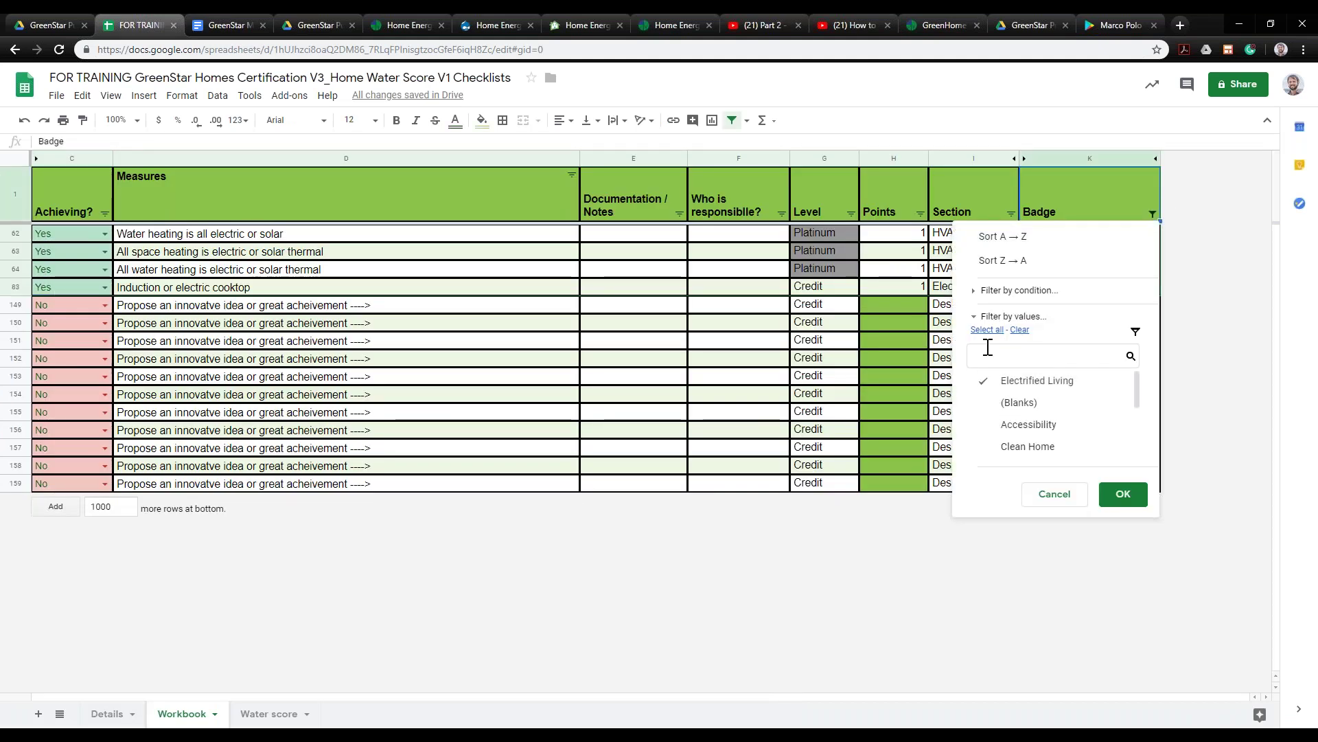
pyautogui.click(1020, 330)
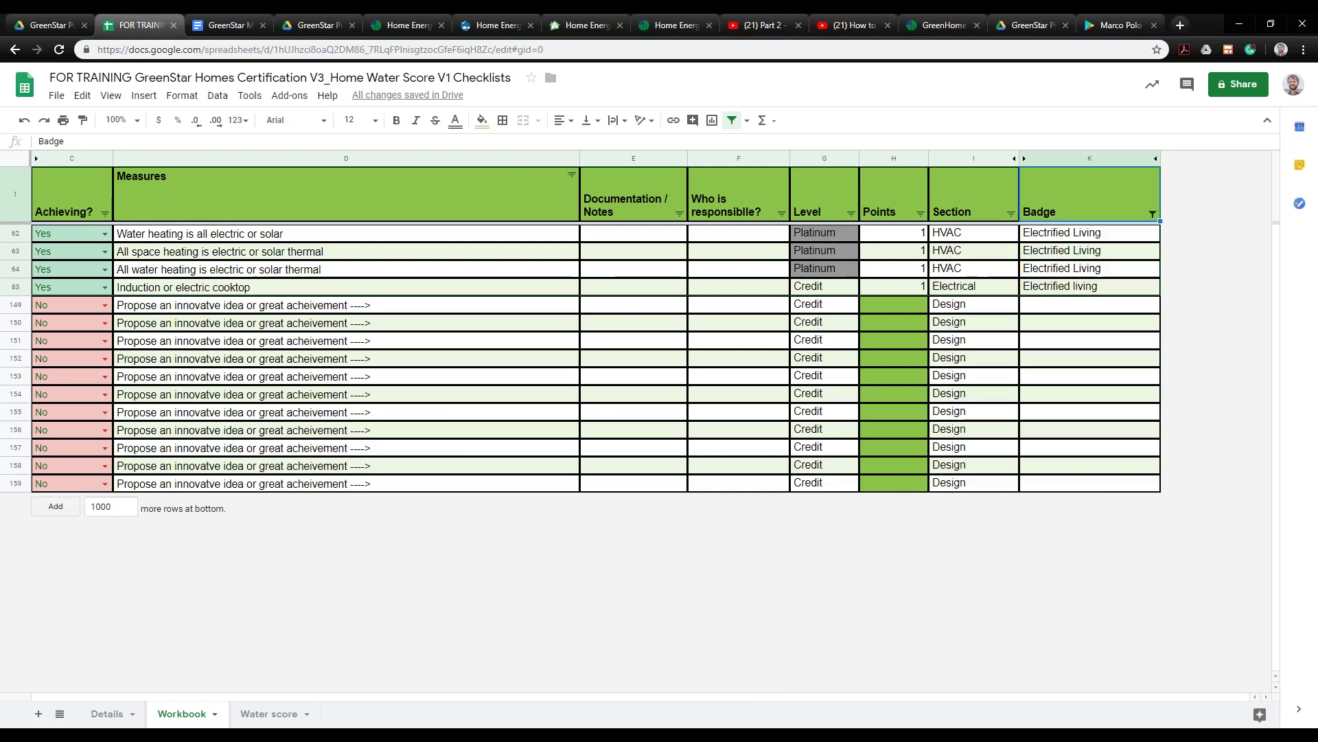
pyautogui.click(1140, 505)
pyautogui.click(744, 439)
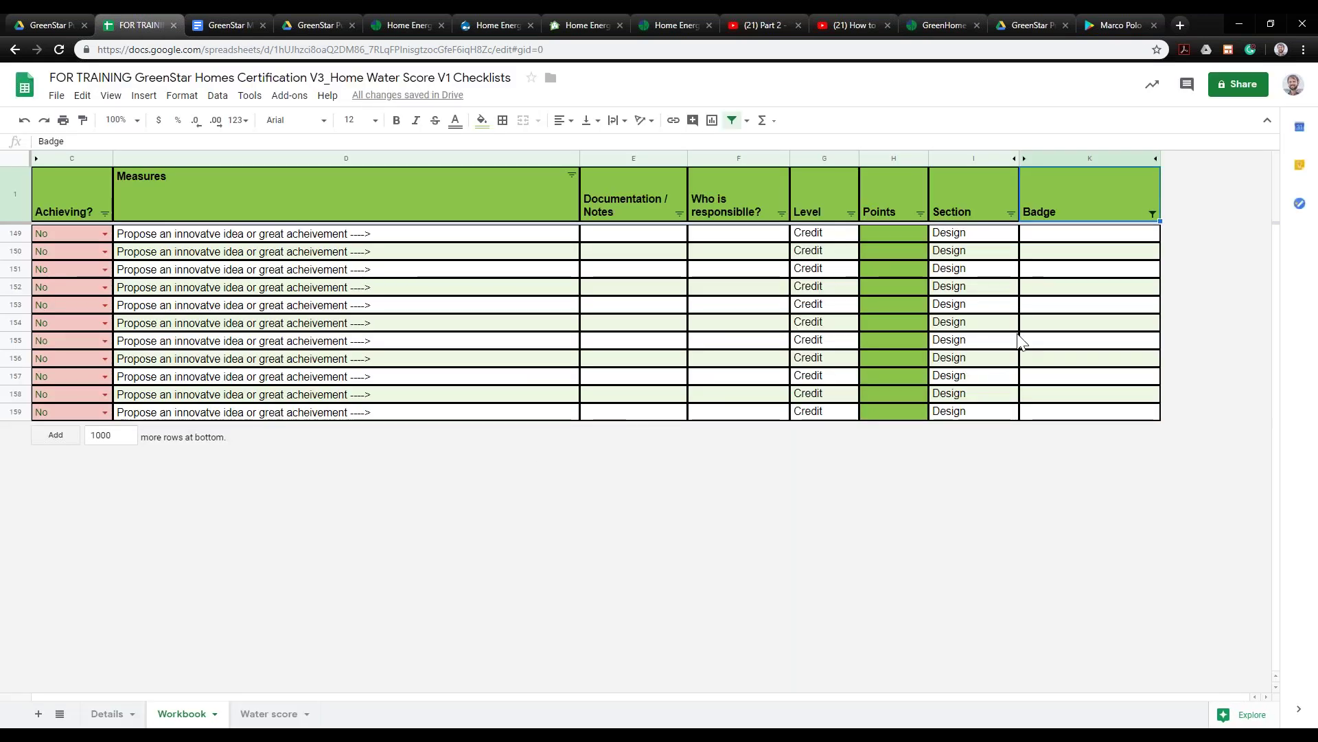
pyautogui.click(1153, 213)
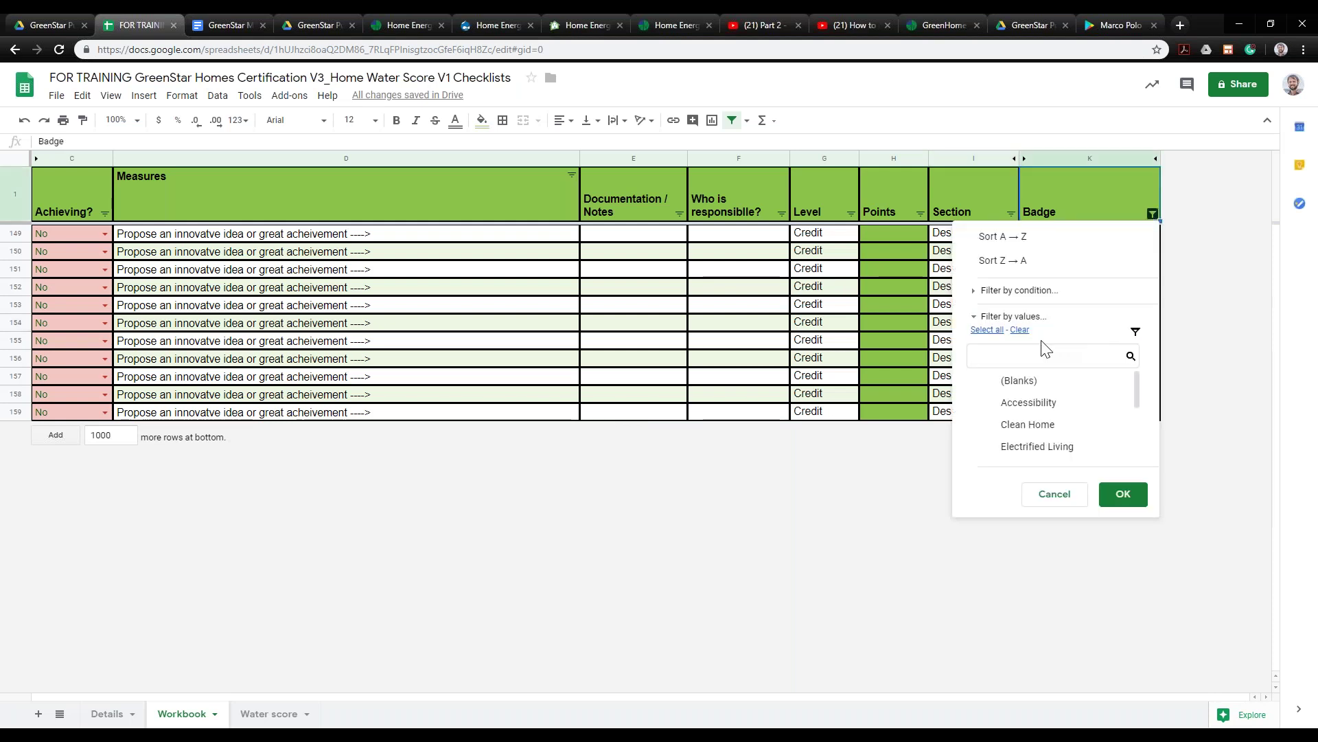
pyautogui.click(987, 329)
pyautogui.click(1123, 494)
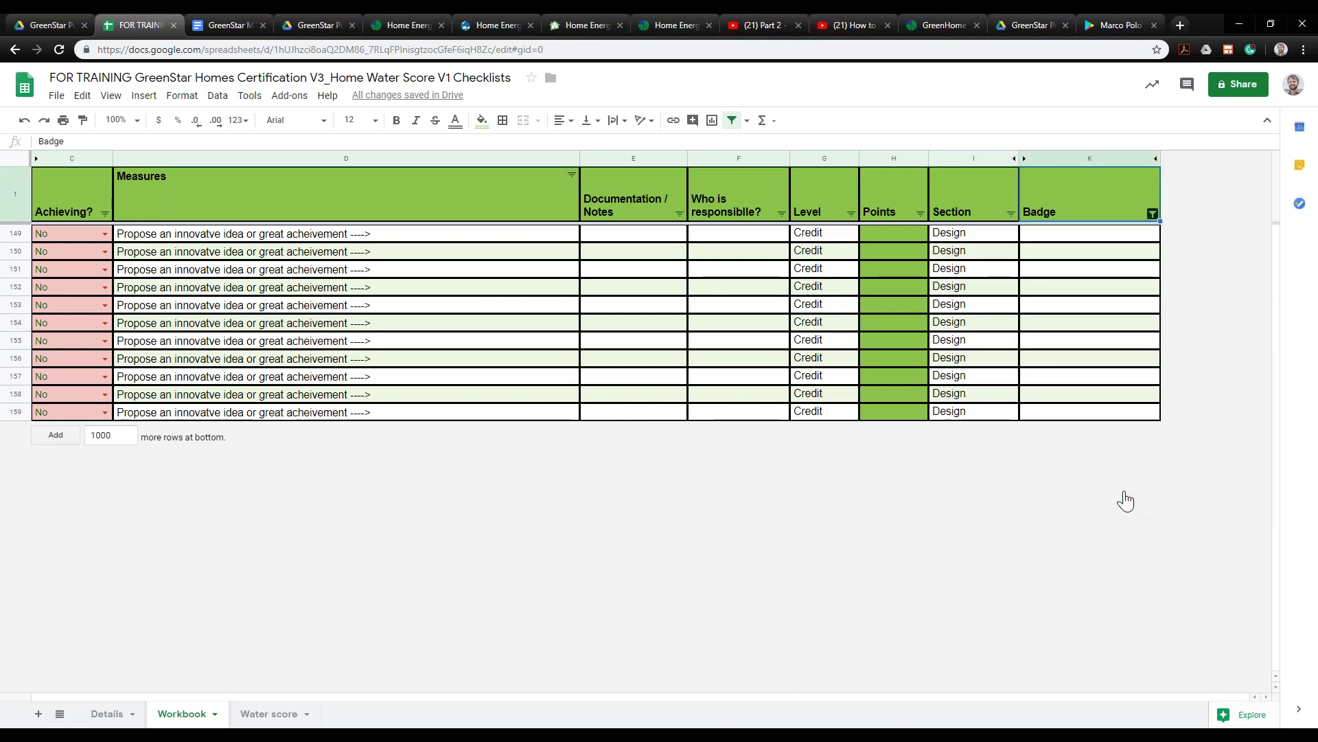
pyautogui.click(802, 441)
# Examine the rows for proposing an innovative idea or great achievement at the end of the Workbook's measures
pyautogui.scroll(10, 445, 464)
pyautogui.scroll(-10, 445, 464)
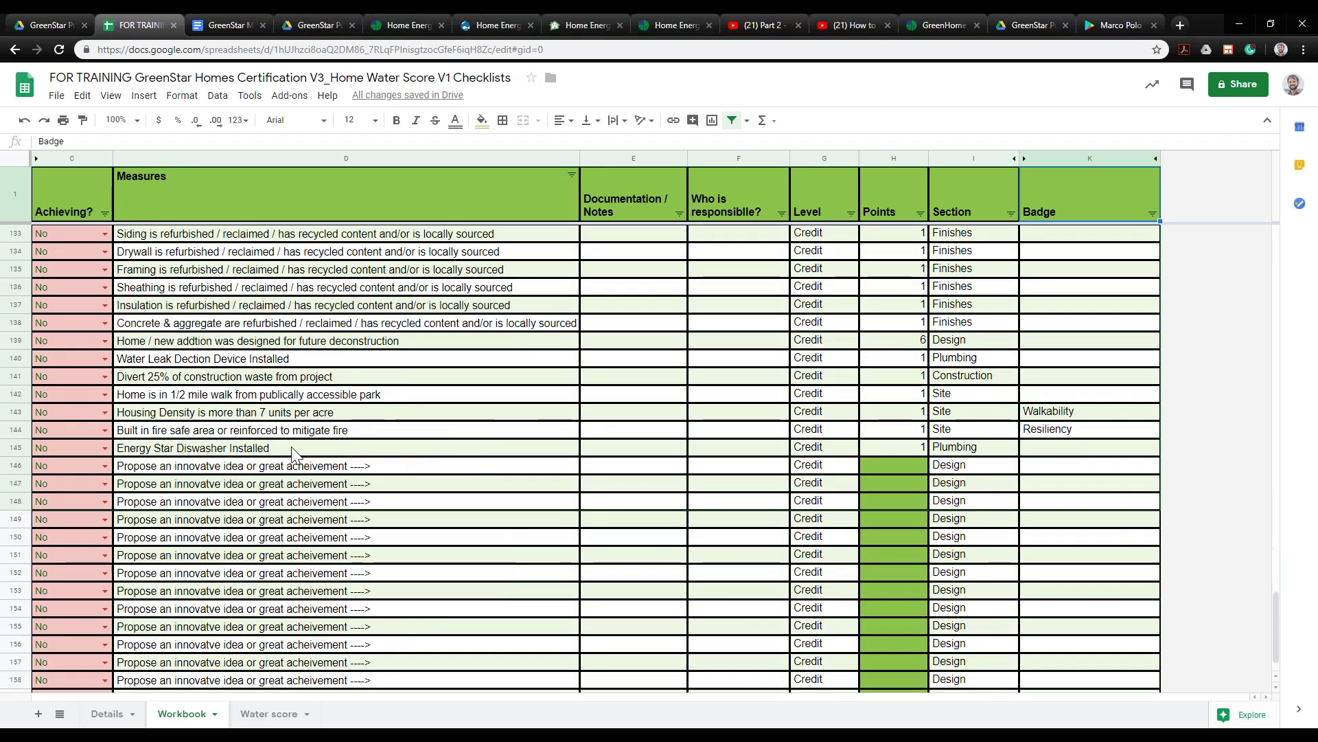
pyautogui.scroll(-1, 244, 446)
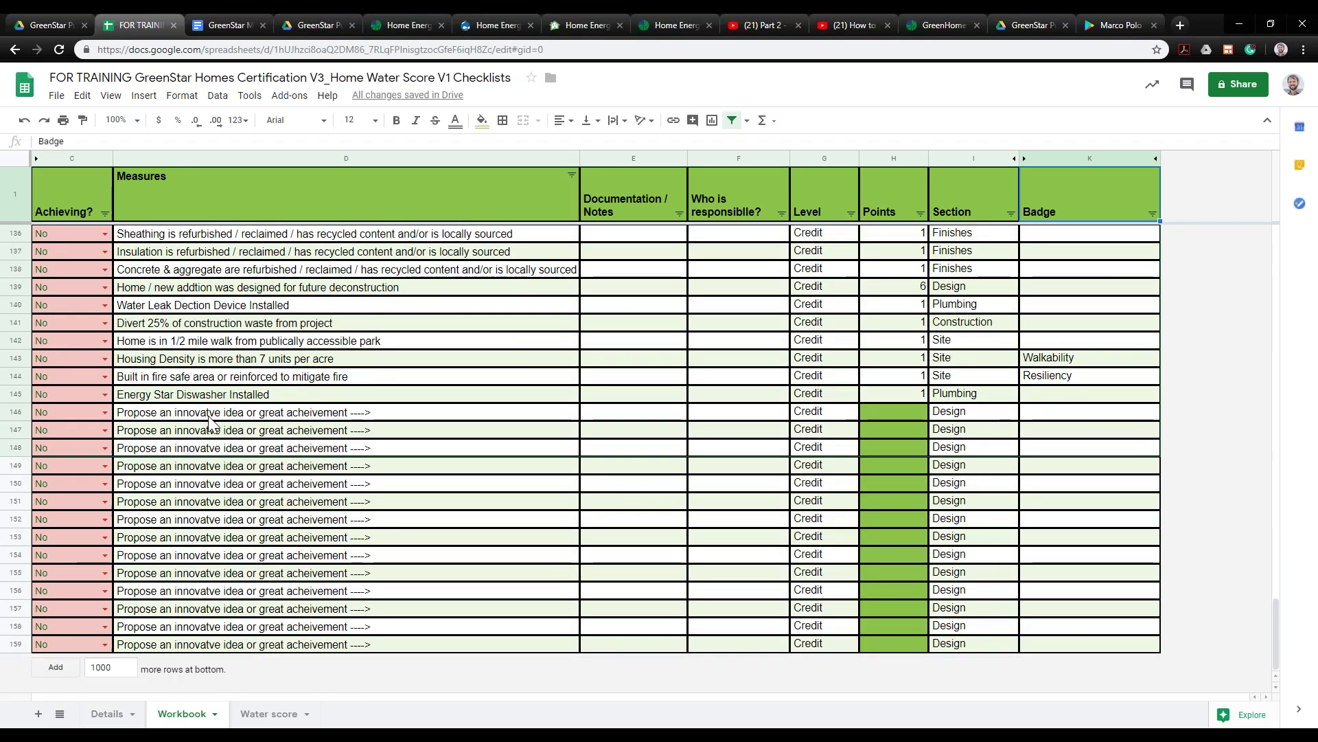
pyautogui.click(214, 416)
pyautogui.click(381, 453)
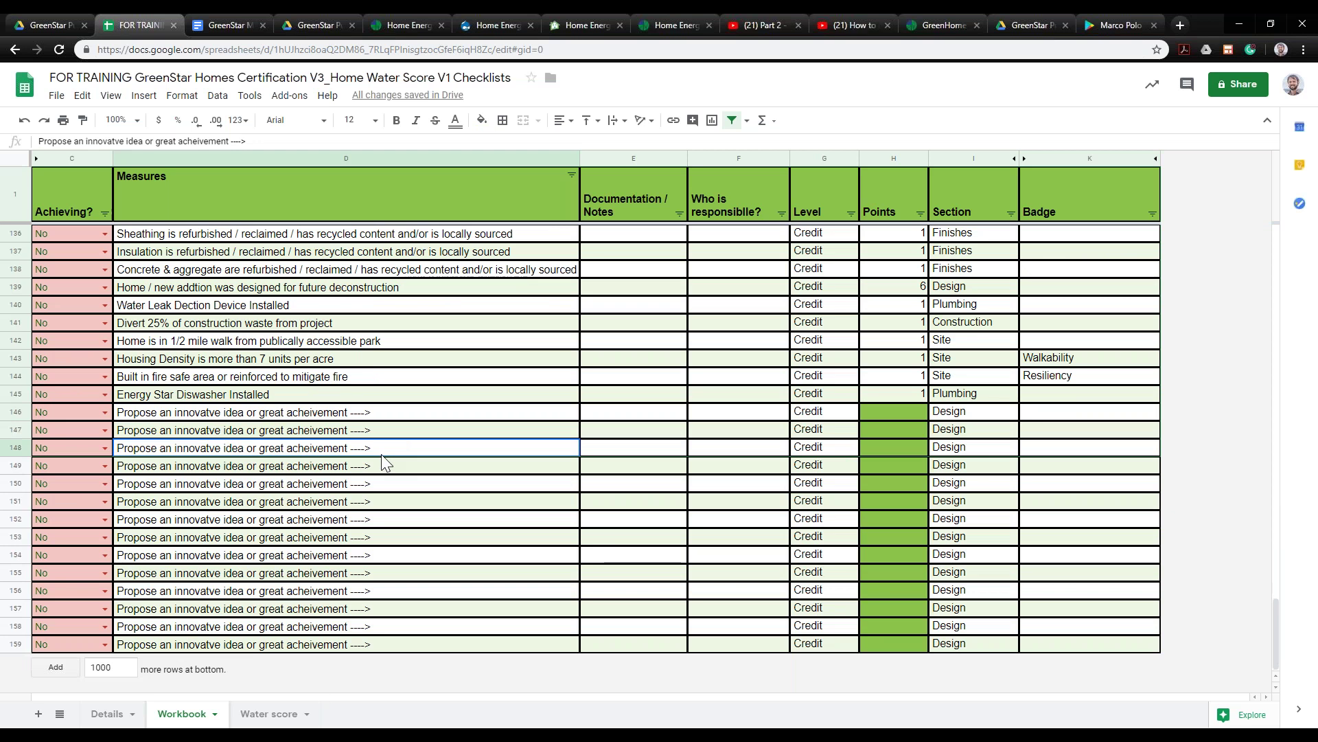
pyautogui.click(405, 420)
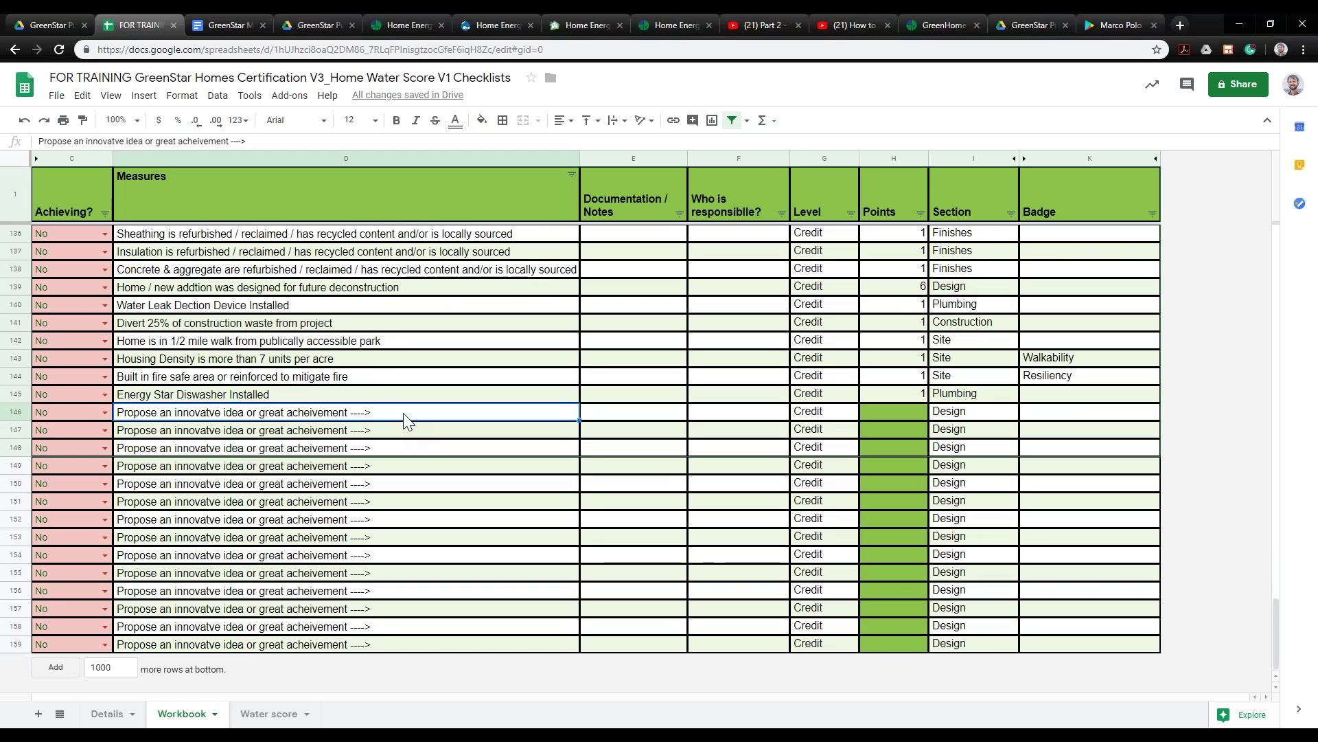
pyautogui.click(391, 434)
pyautogui.click(379, 471)
pyautogui.click(350, 416)
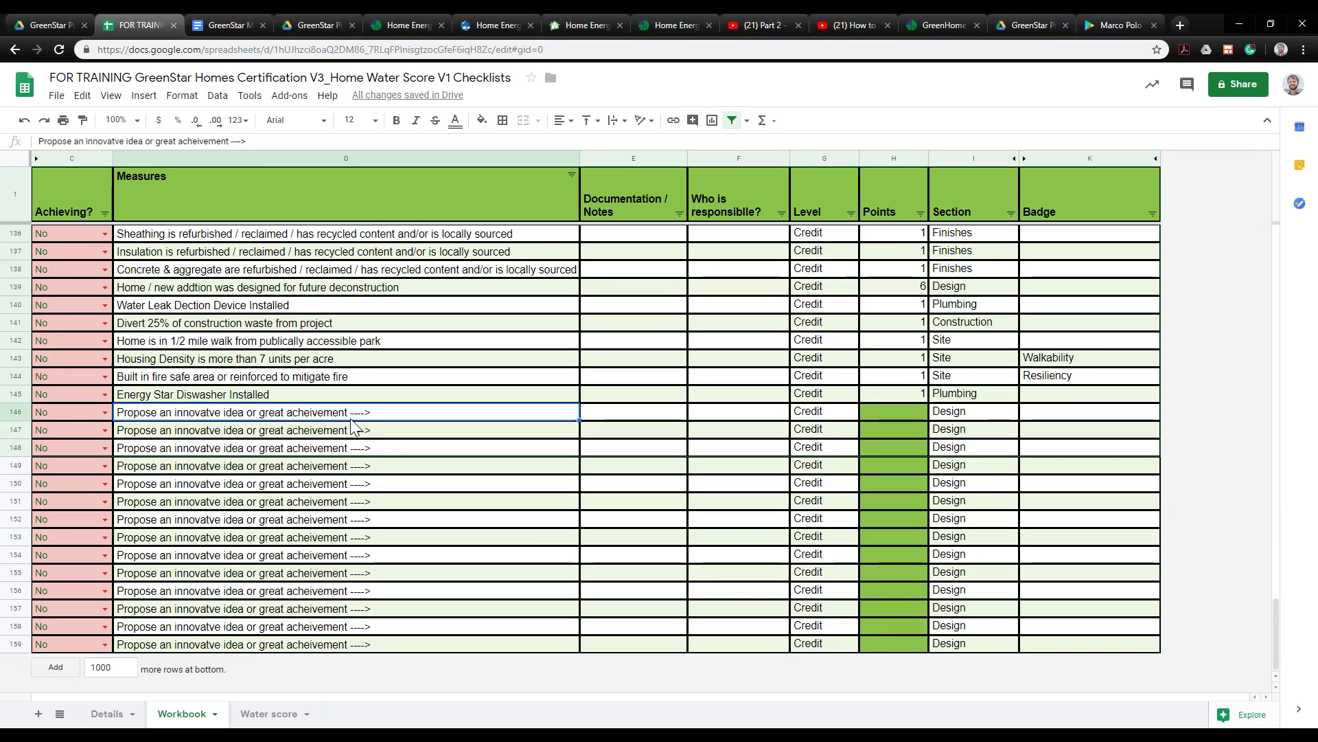
pyautogui.doubleClick(309, 416)
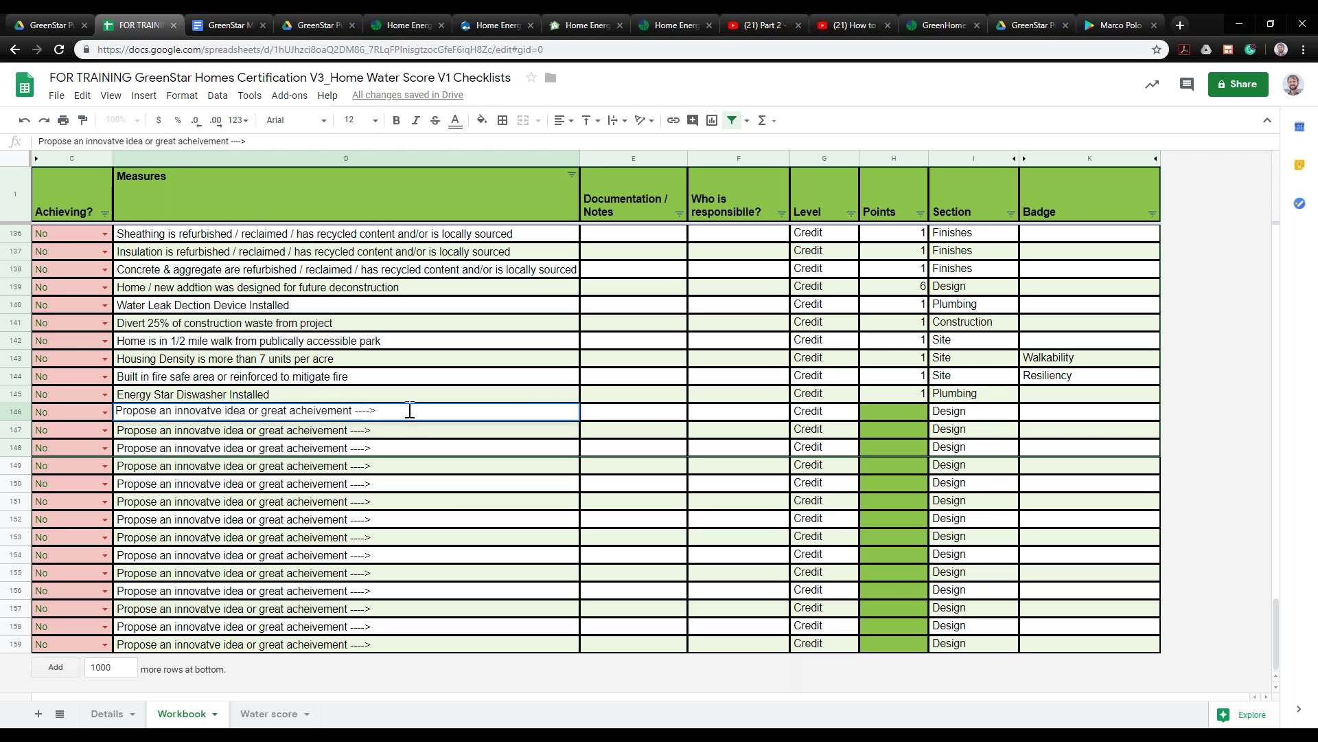
pyautogui.moveTo(376, 412); pyautogui.dragTo(66, 411)
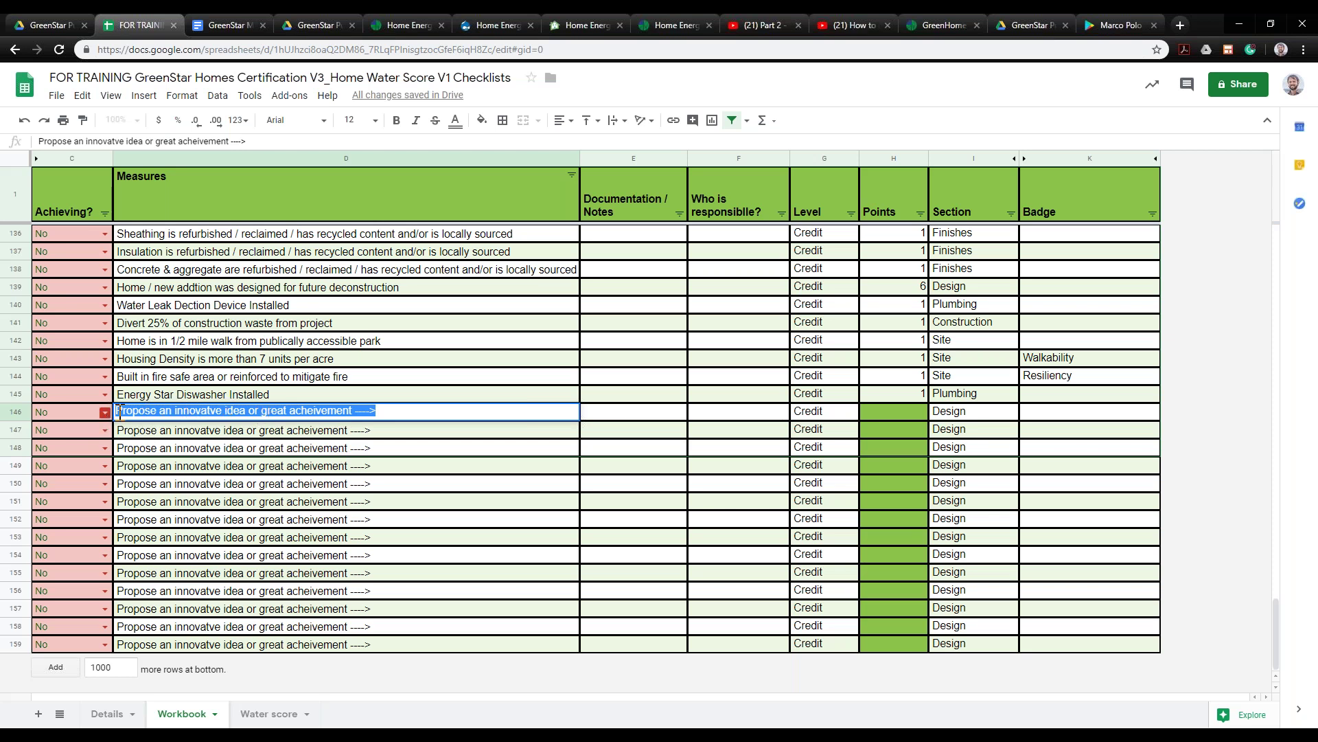
# Set Achieving? to Yes for the first innovative idea measure in row 146, accepting the protected-range edit
pyautogui.click(106, 413)
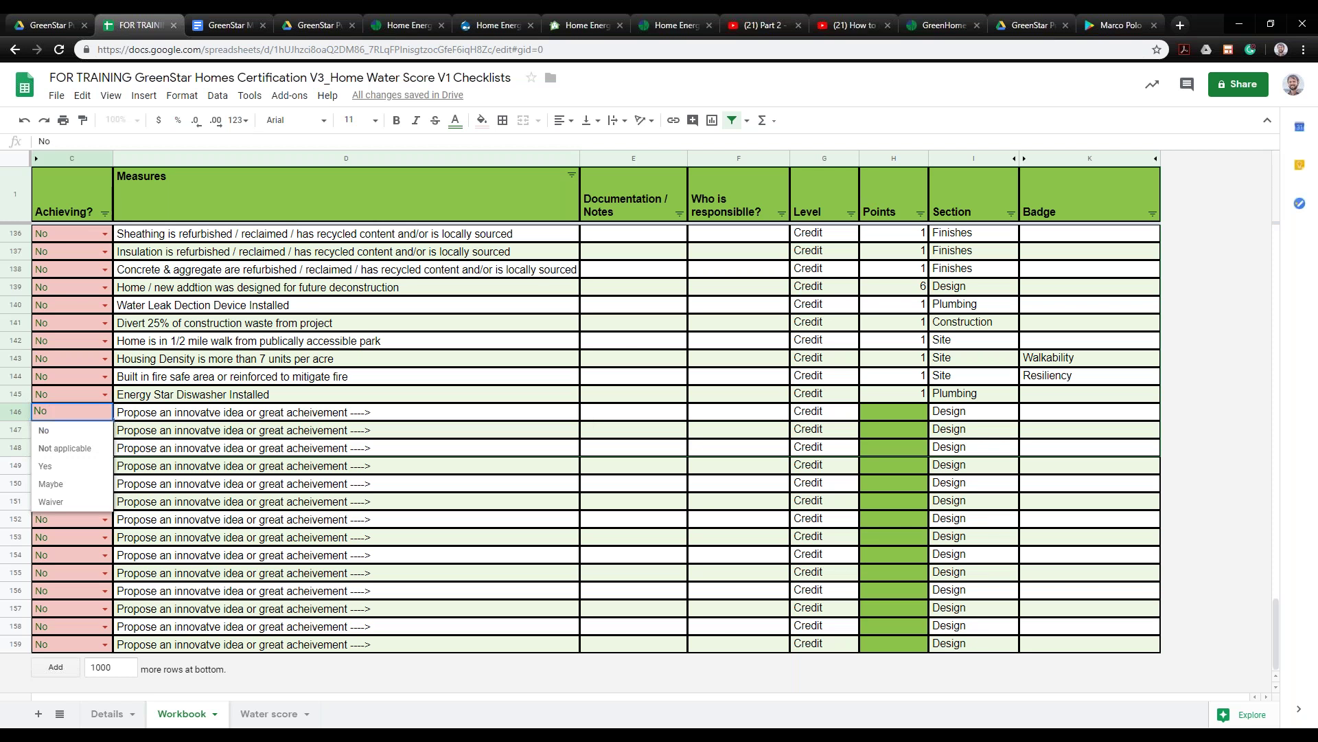
pyautogui.click(67, 470)
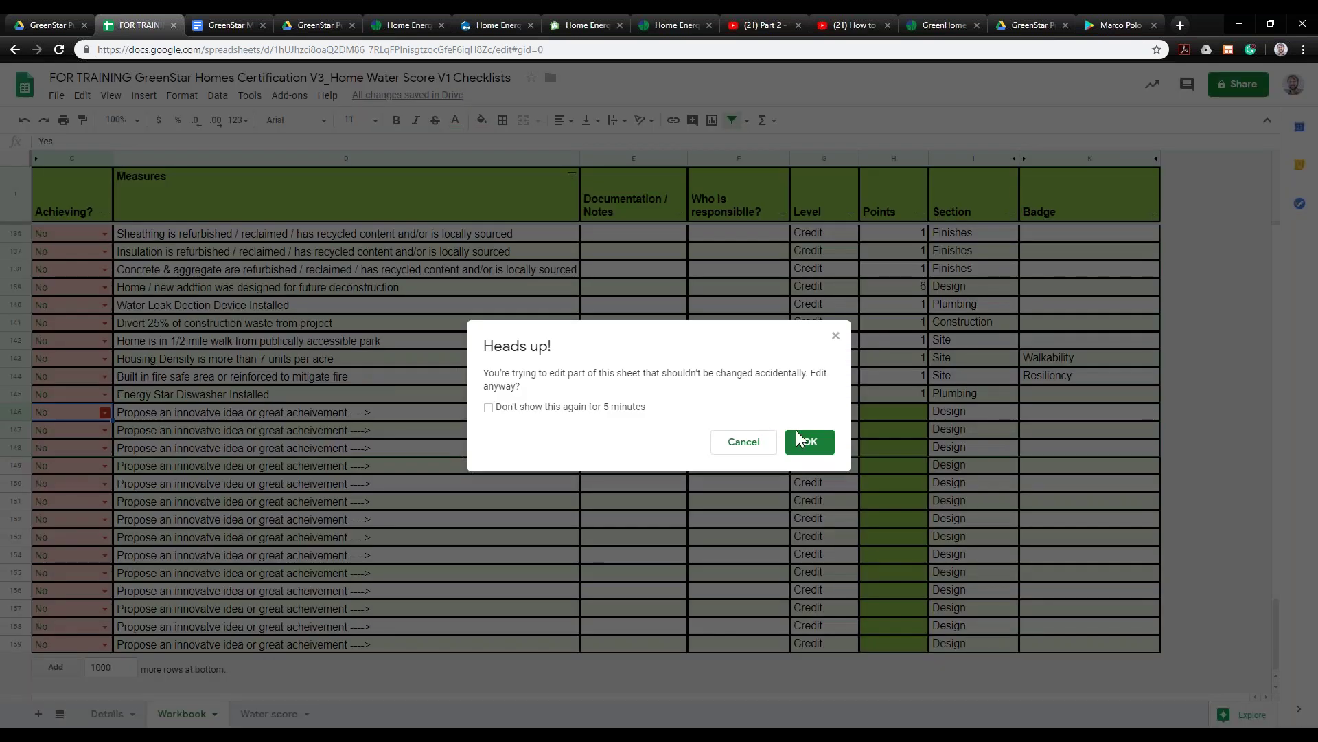
pyautogui.click(810, 443)
pyautogui.click(135, 416)
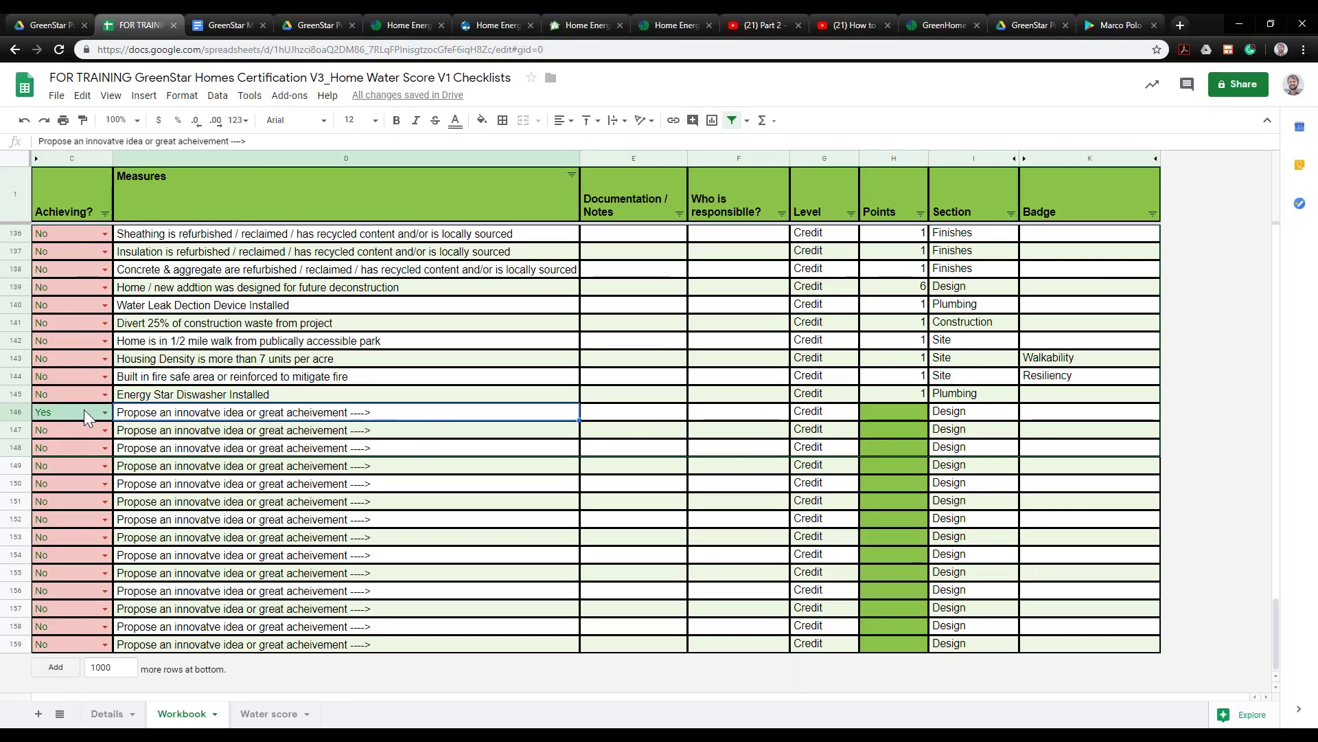
pyautogui.click(104, 411)
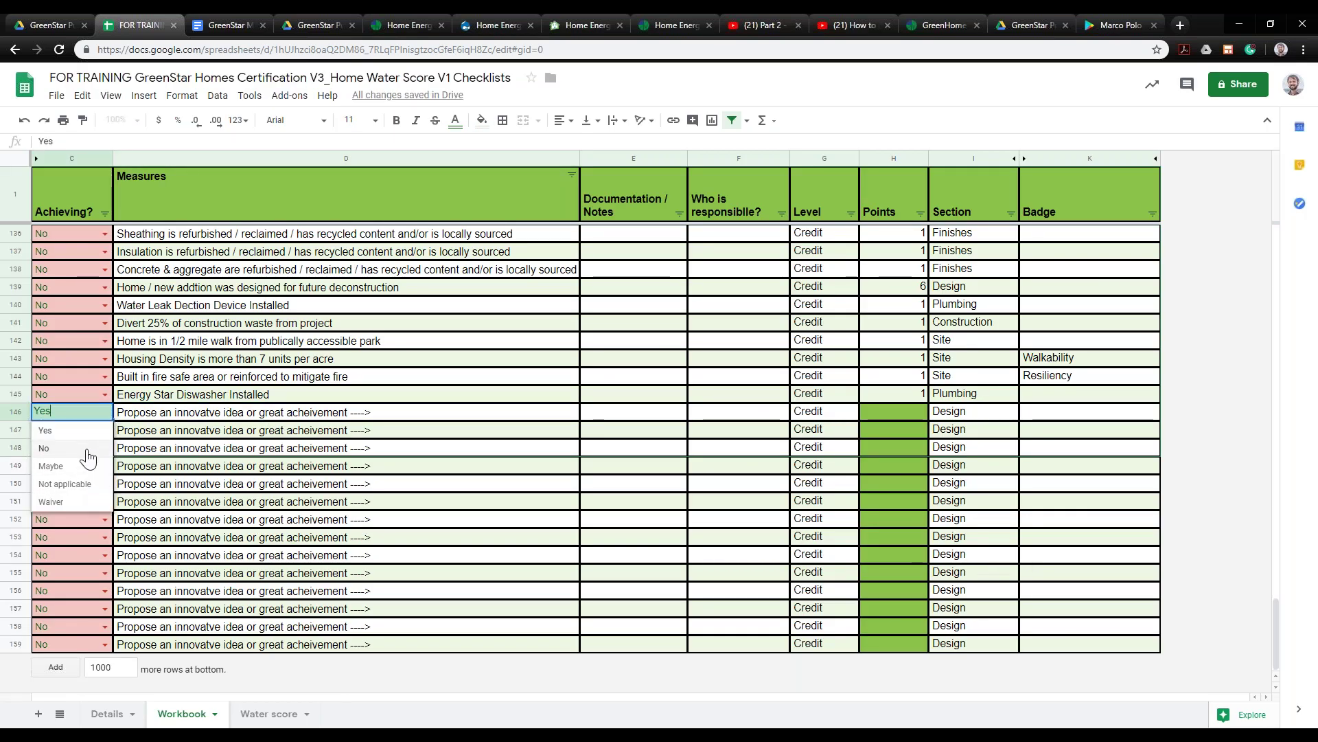
pyautogui.press('Tab')
# Enter 3 in the Points column for the innovative idea measure in row 146, accepting the protected-range edit
pyautogui.doubleClick(409, 415)
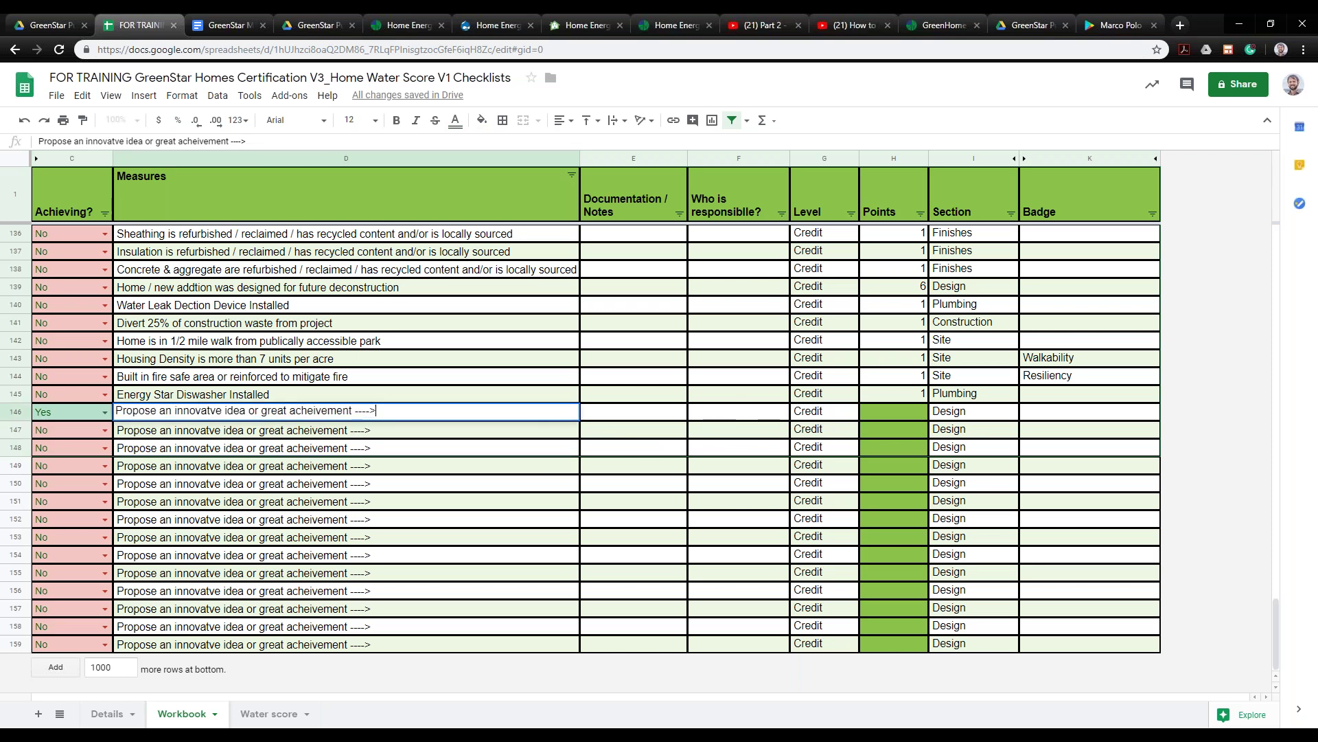
pyautogui.click(630, 419)
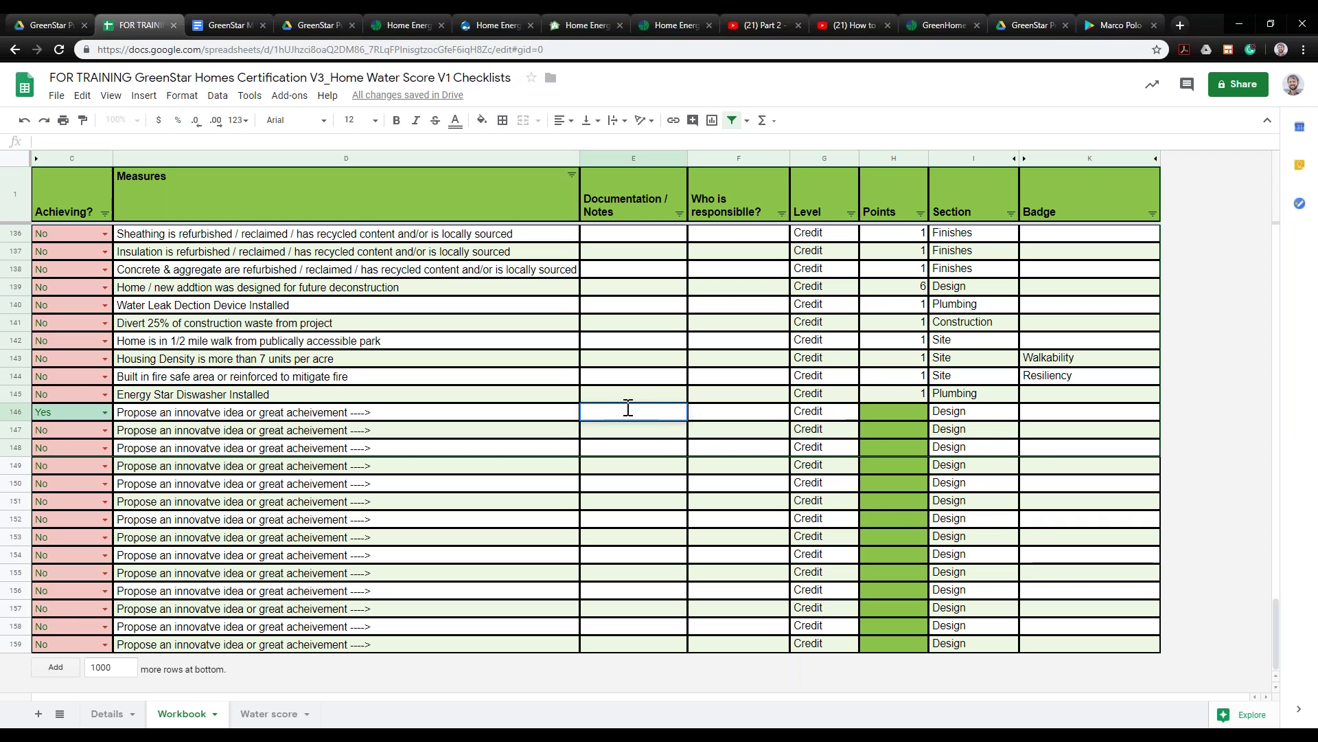
pyautogui.click(920, 410)
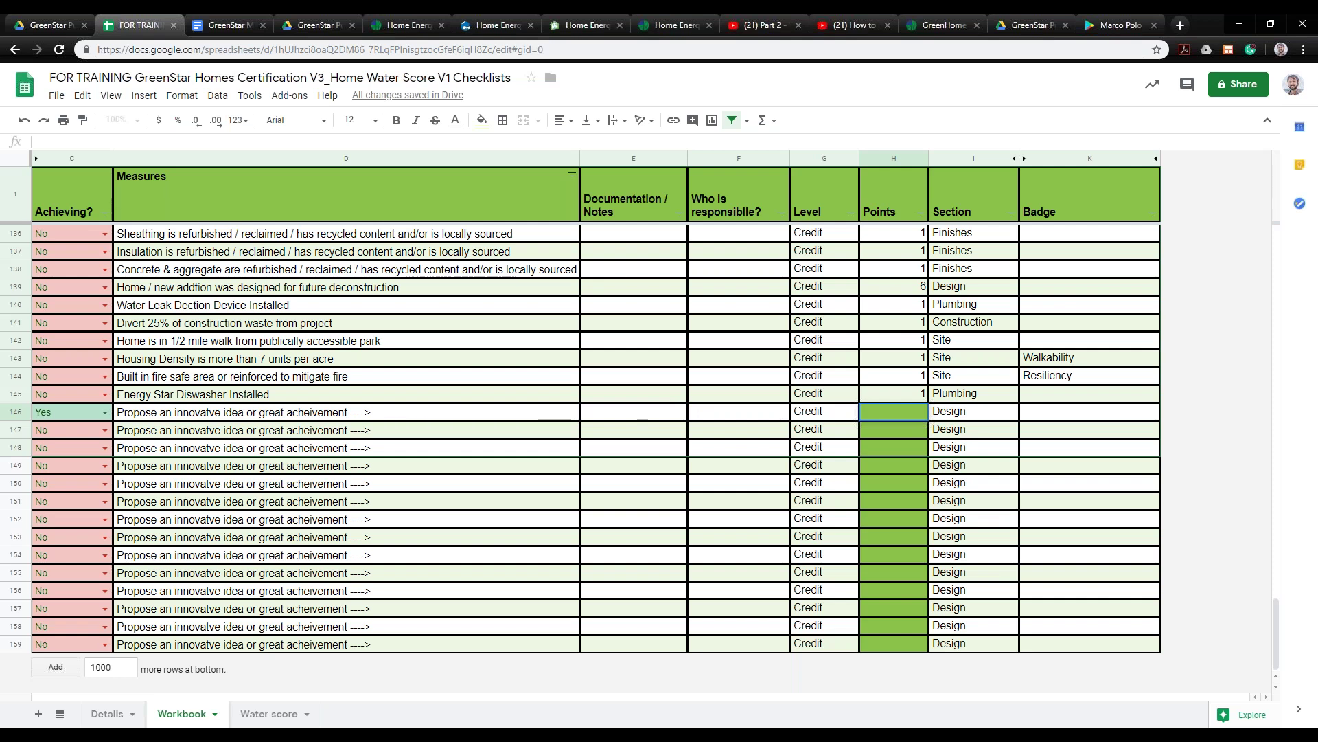
pyautogui.click(975, 436)
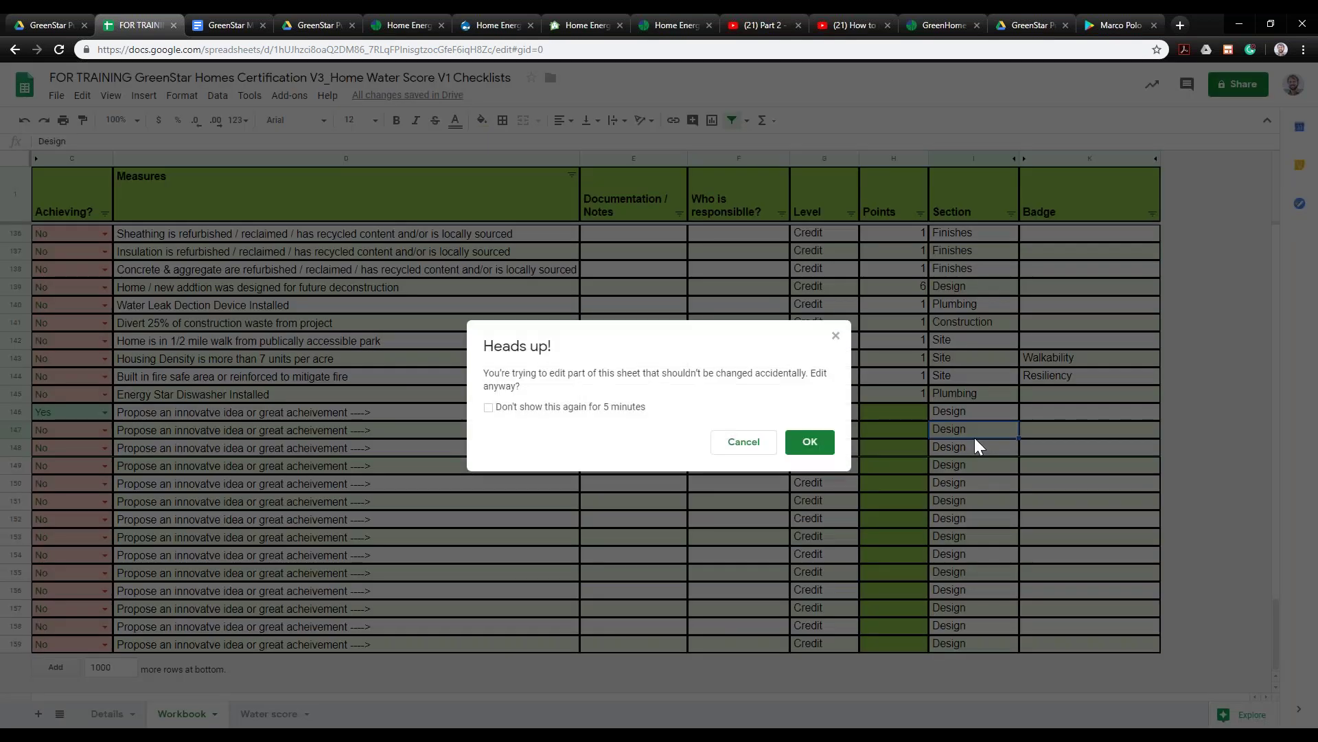
pyautogui.click(812, 443)
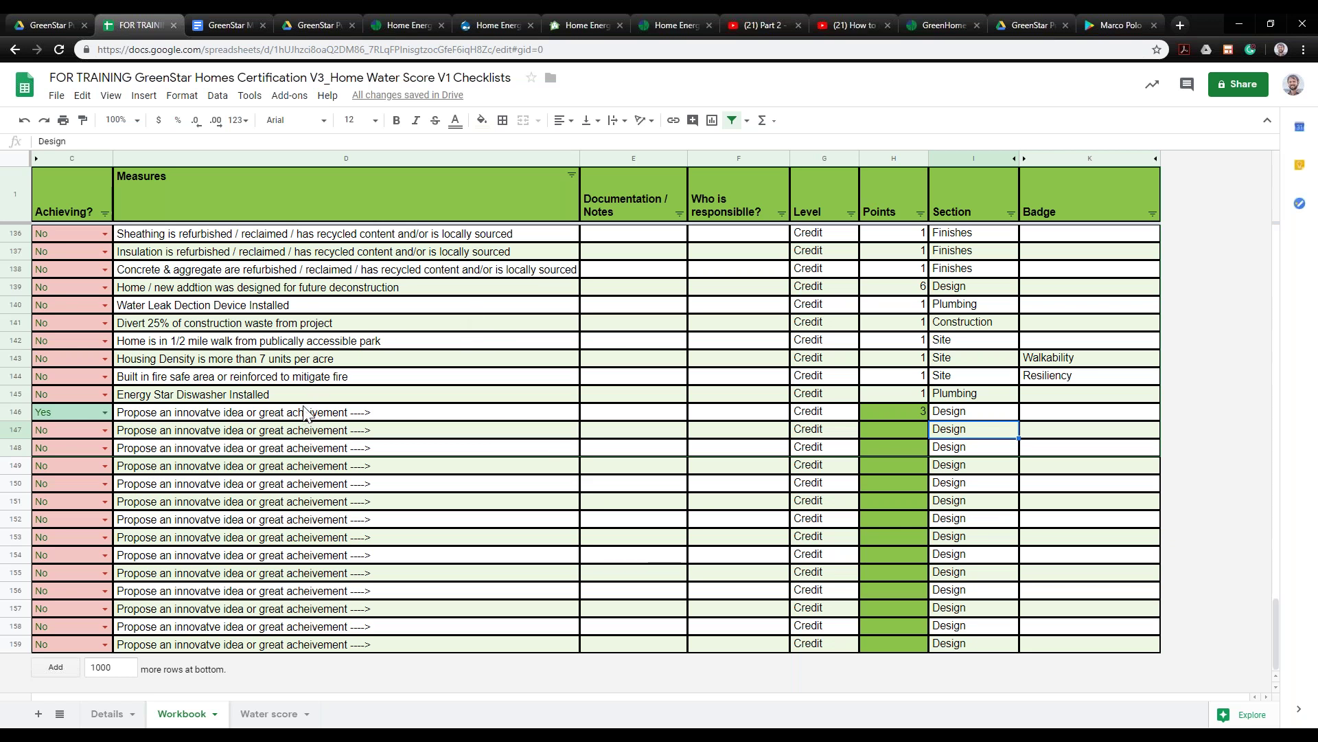
# Review the Workbook's measures from the first row, covering the linked Certified-level items and the start of the Silver level
pyautogui.scroll(3, 305, 416)
pyautogui.scroll(-1, 305, 416)
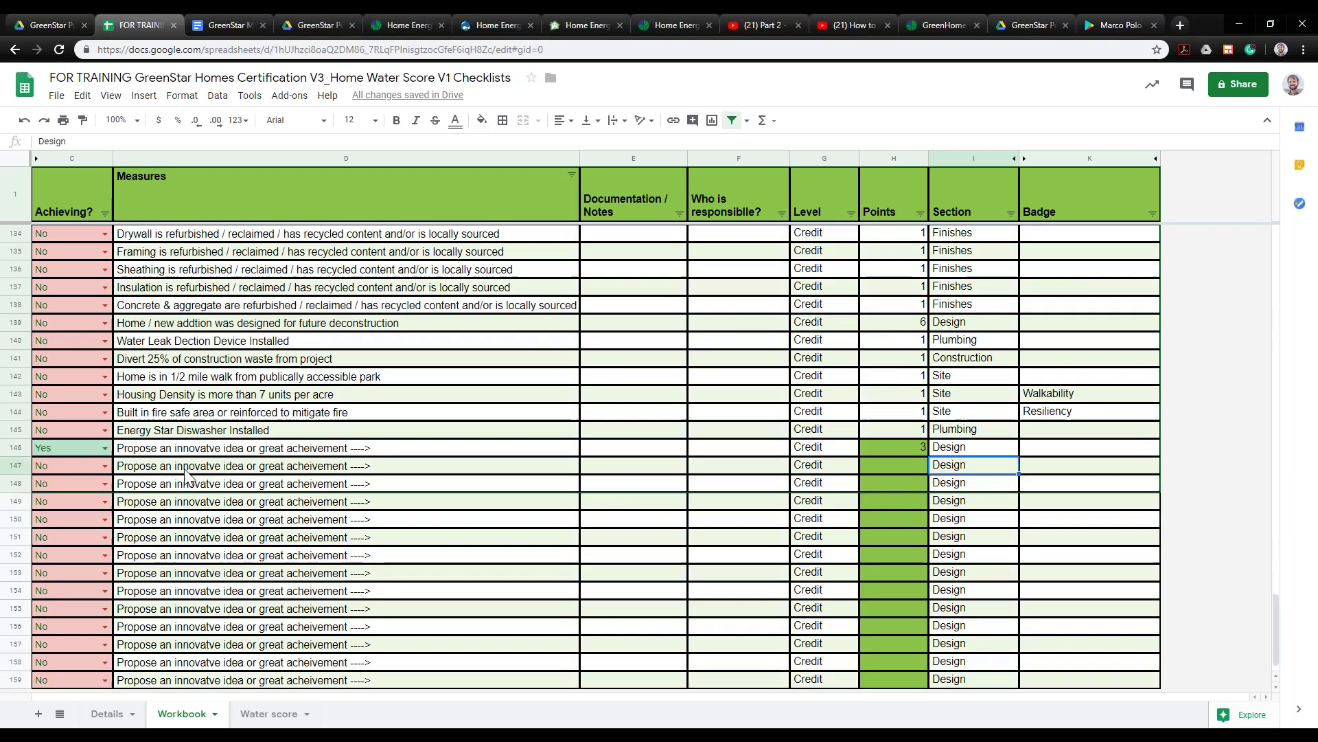
pyautogui.scroll(10, 230, 505)
pyautogui.scroll(5, 230, 505)
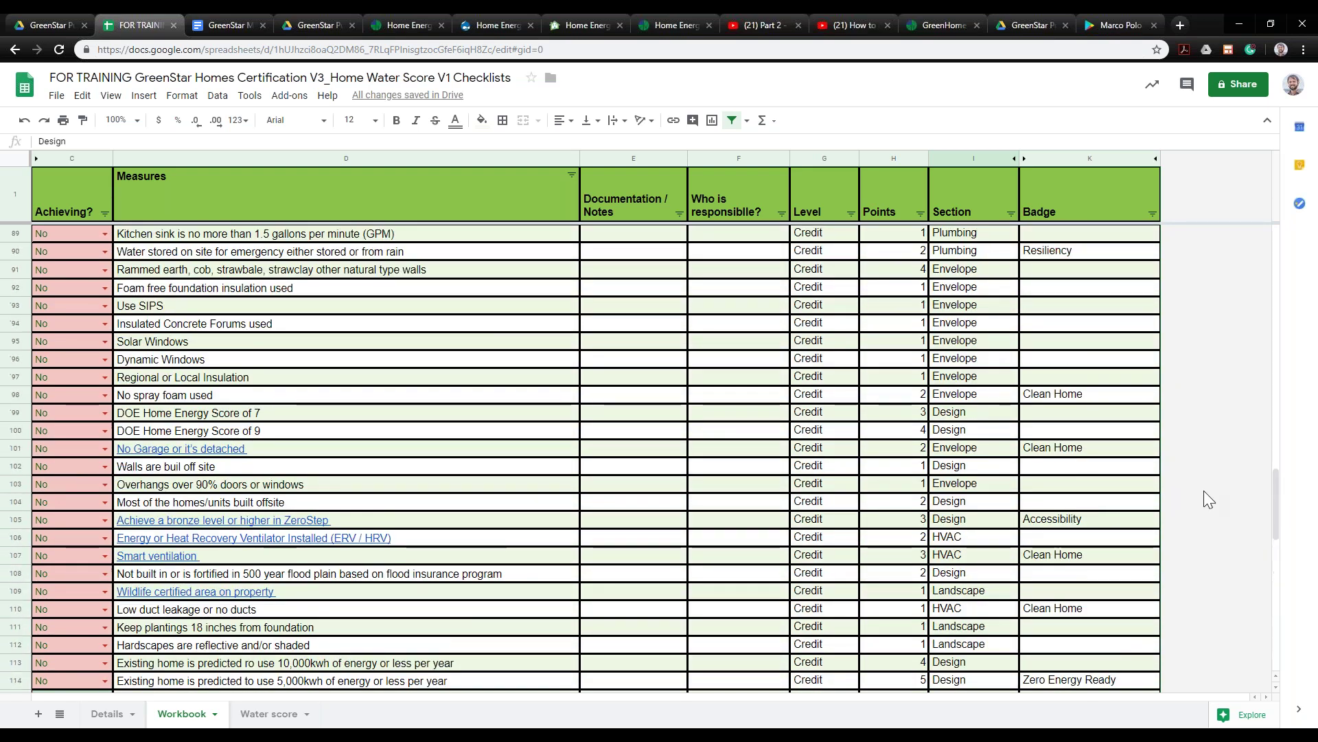
pyautogui.moveTo(1278, 483); pyautogui.dragTo(1262, 237)
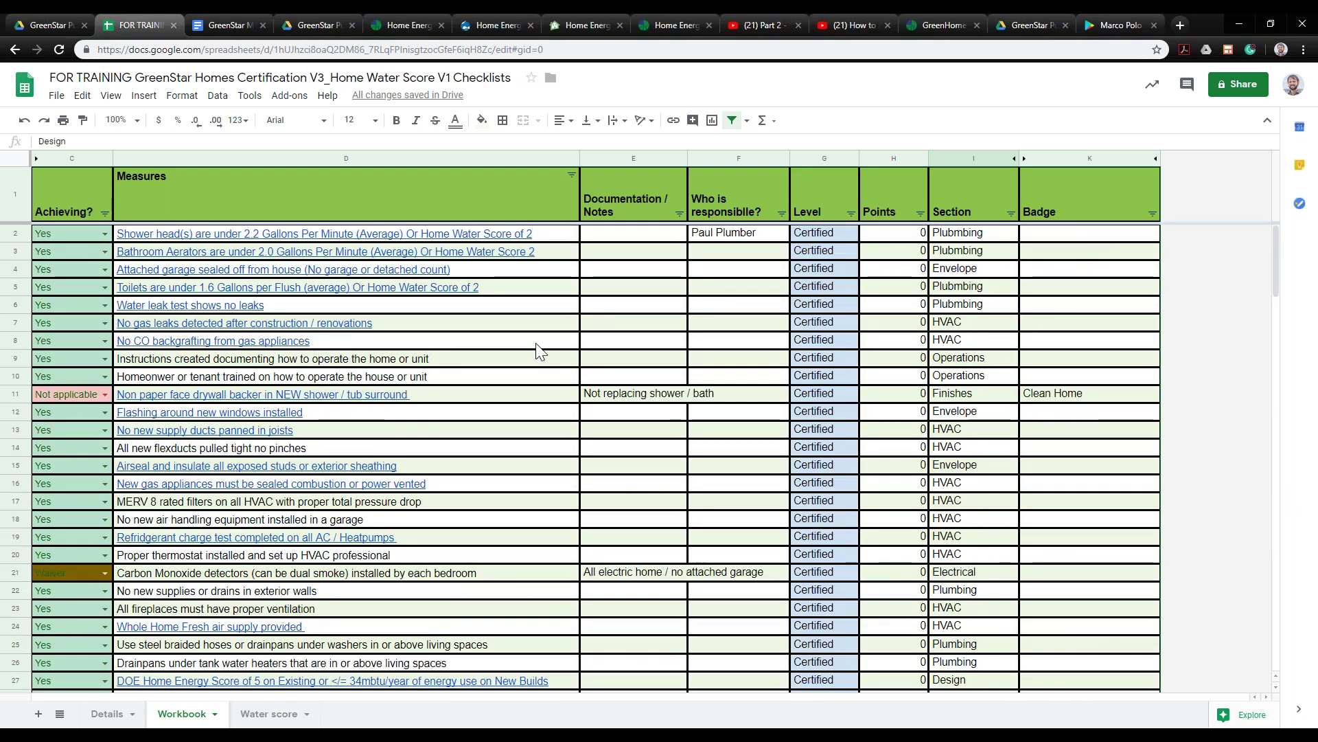
pyautogui.click(590, 324)
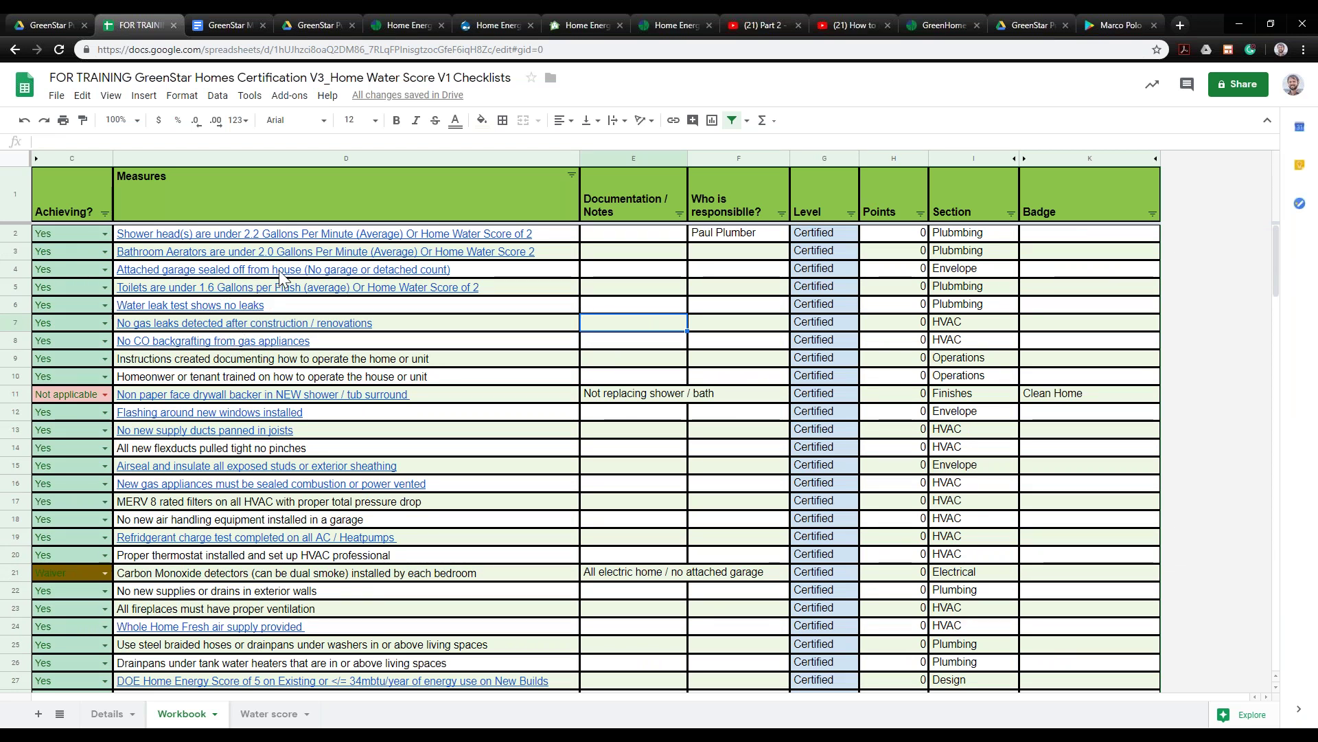
pyautogui.moveTo(282, 244)
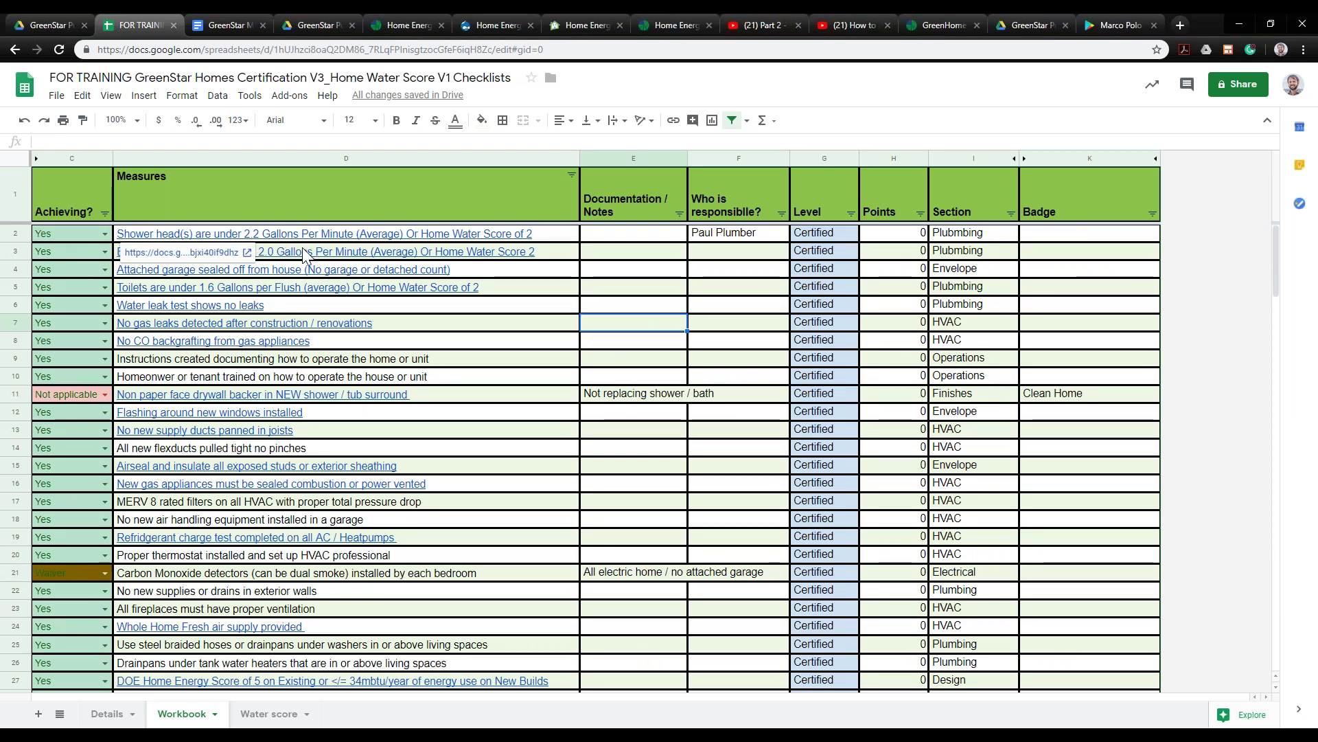
pyautogui.scroll(-2, 217, 378)
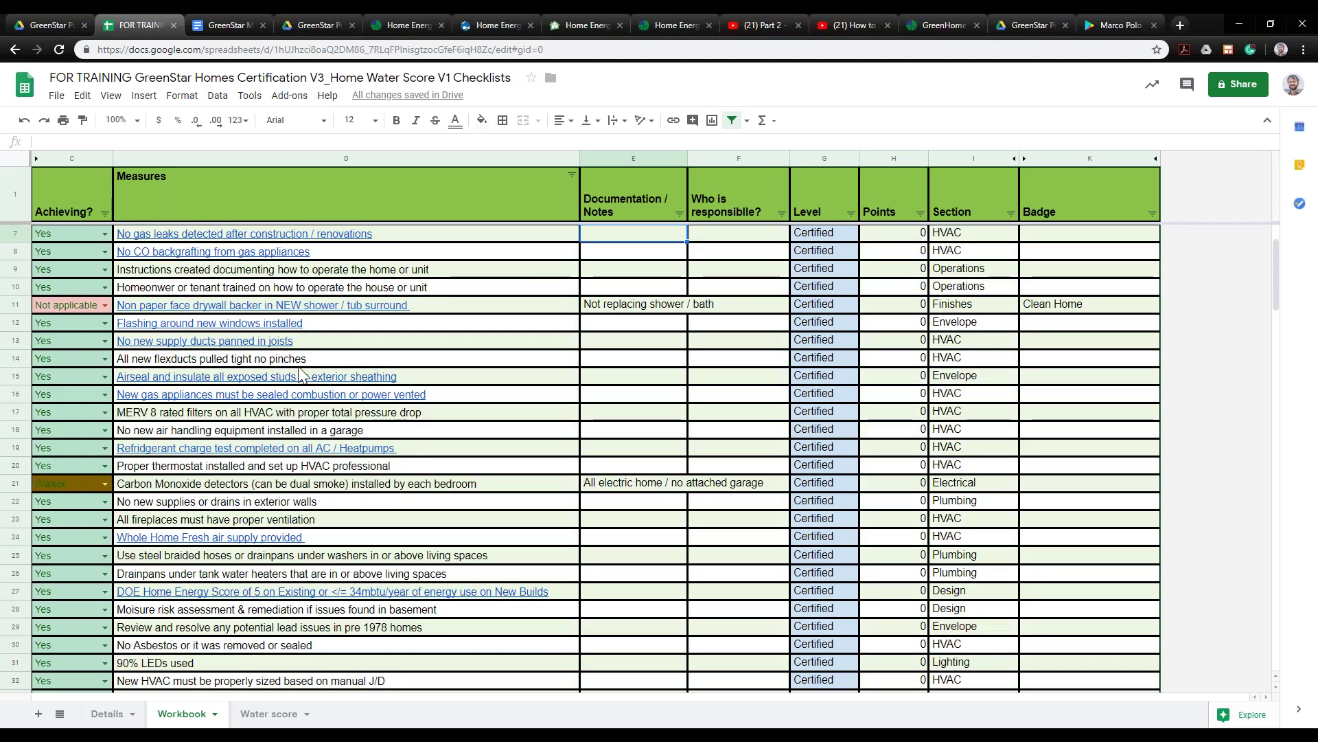
pyautogui.scroll(-3, 298, 371)
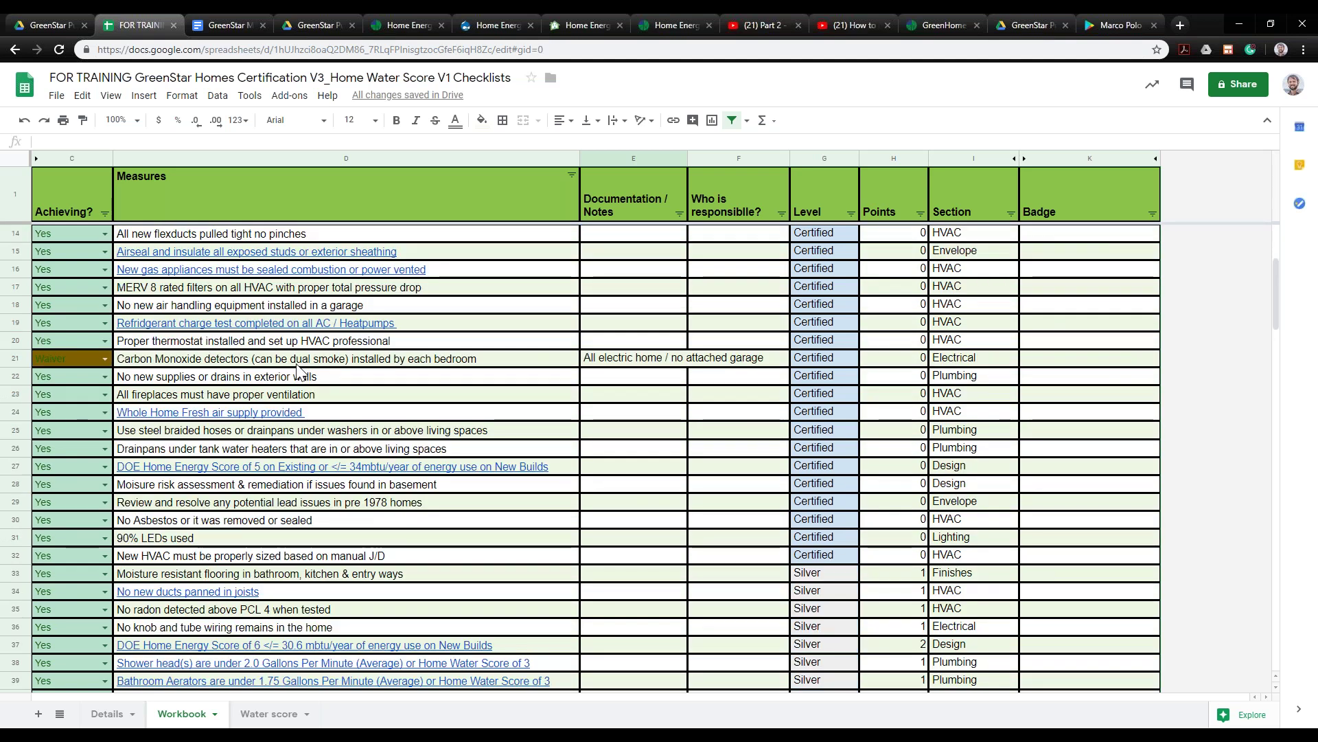
# Switch to the GreenStar Manual v3 document and review its introduction and the sections explaining how to read each credit
pyautogui.scroll(5, 283, 377)
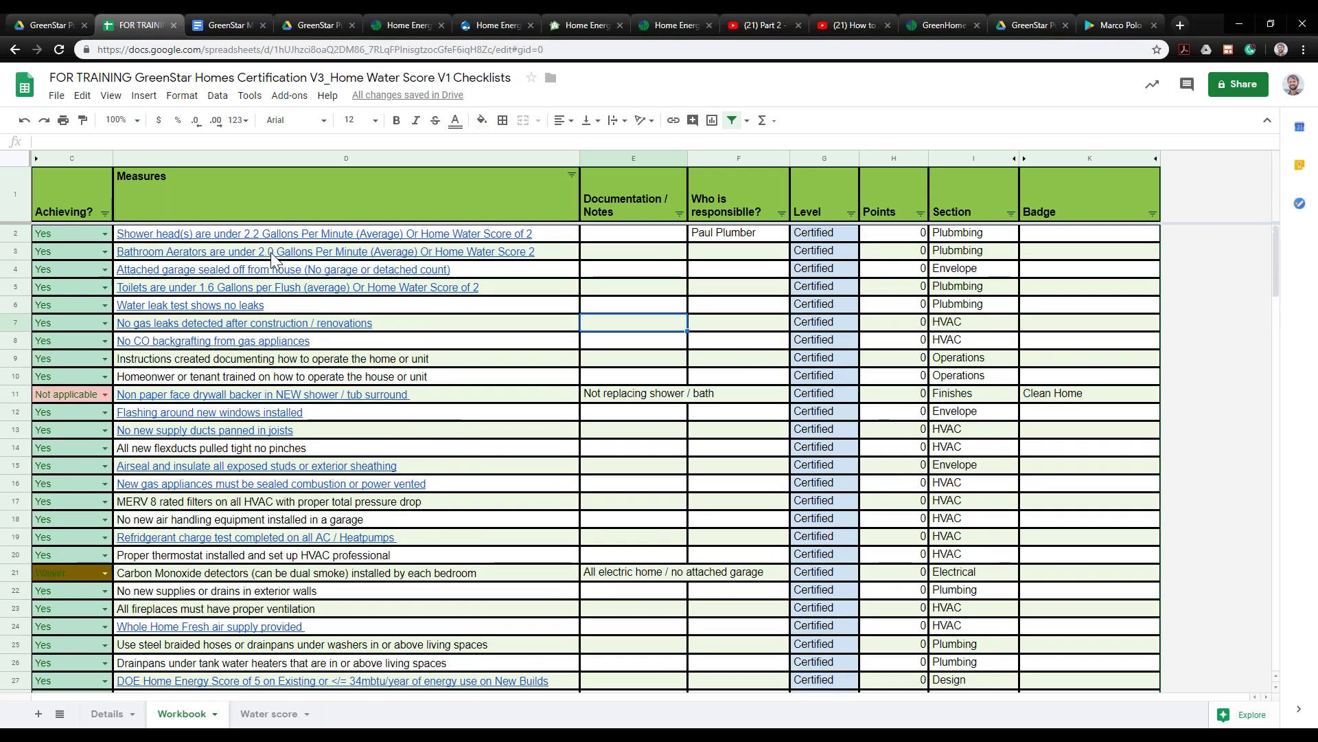
pyautogui.click(228, 14)
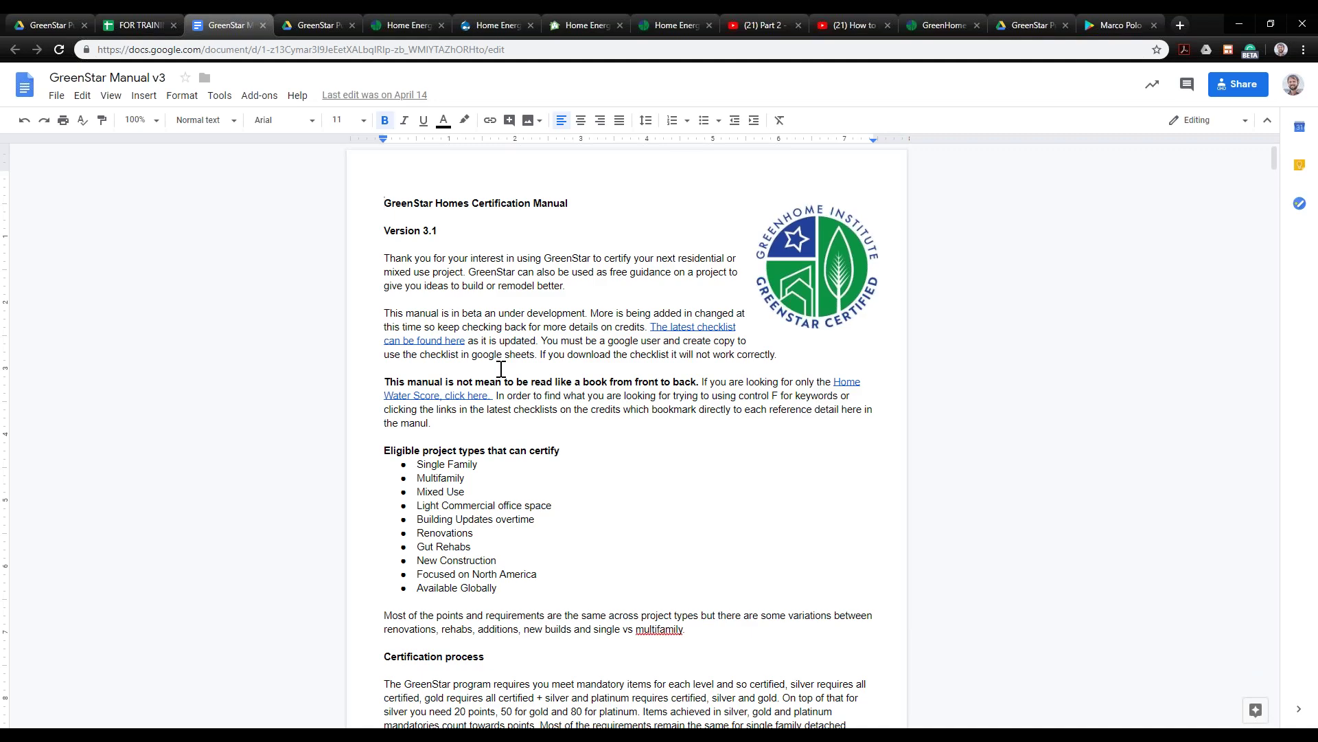
pyautogui.scroll(-20, 501, 368)
pyautogui.scroll(20, 499, 370)
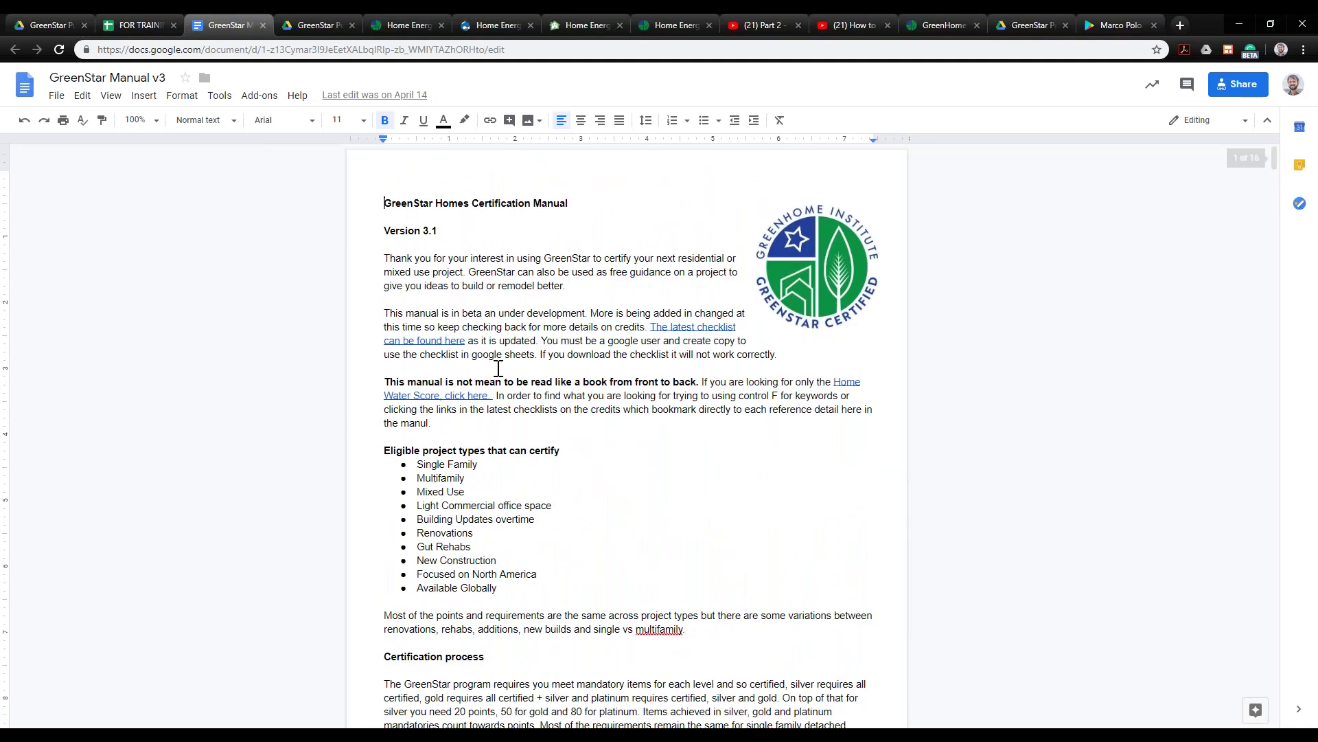
pyautogui.scroll(-10, 498, 368)
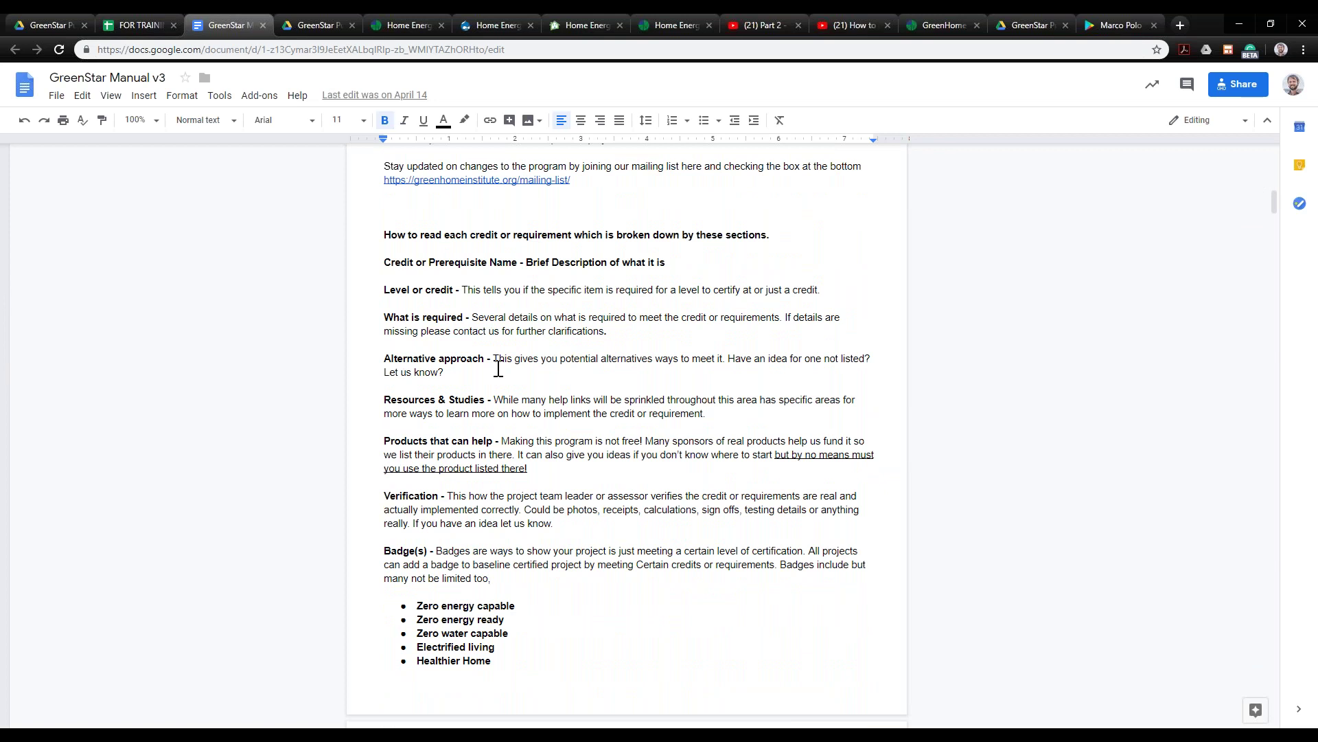
pyautogui.scroll(-15, 499, 369)
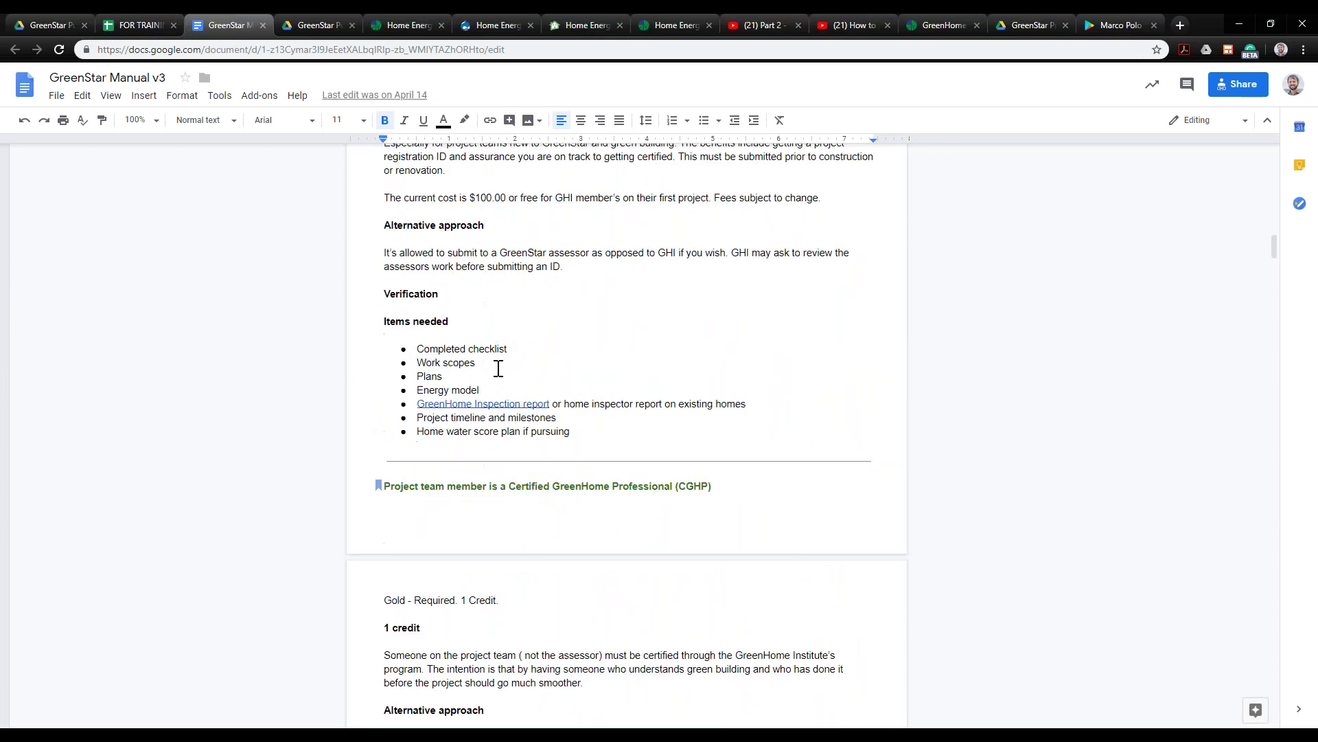
# Highlight the "1 credit" line under the manual's pre construction plan review and project registration entry
pyautogui.scroll(2, 498, 369)
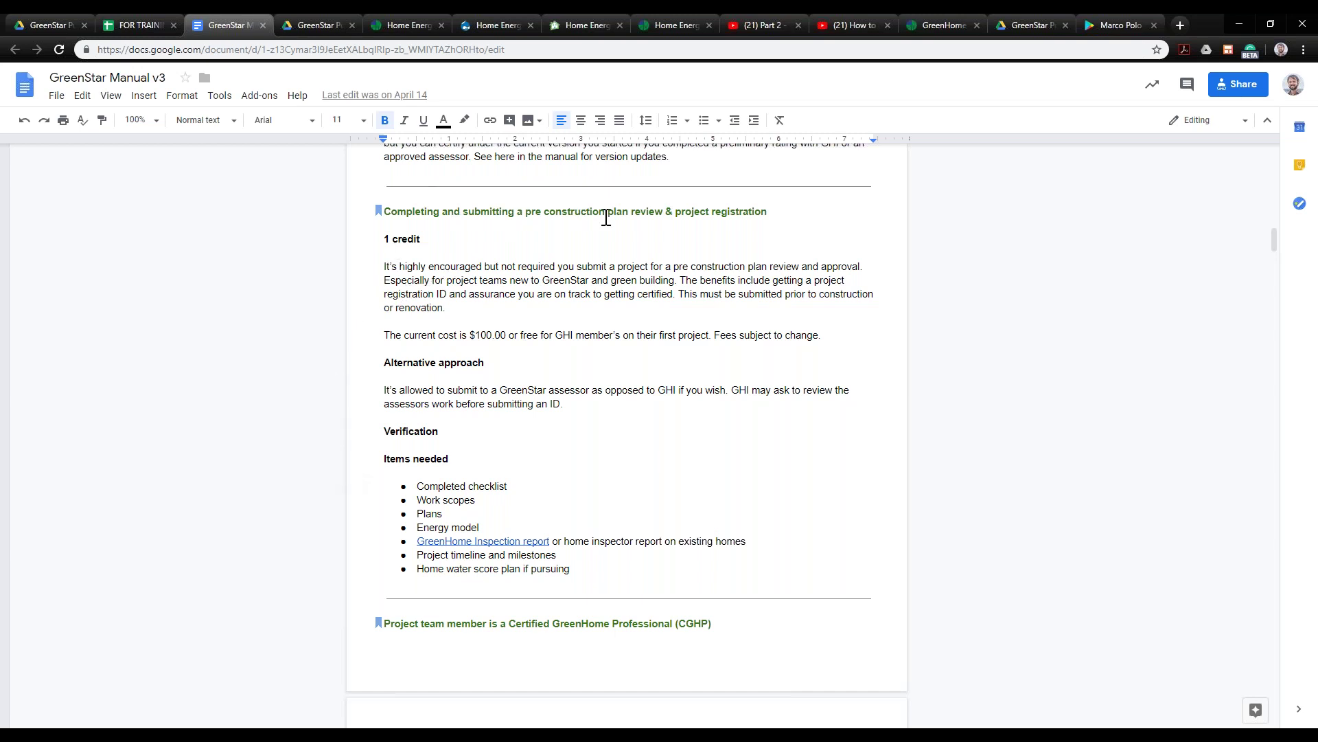
pyautogui.moveTo(815, 211); pyautogui.dragTo(361, 235)
pyautogui.click(376, 209)
pyautogui.click(458, 268)
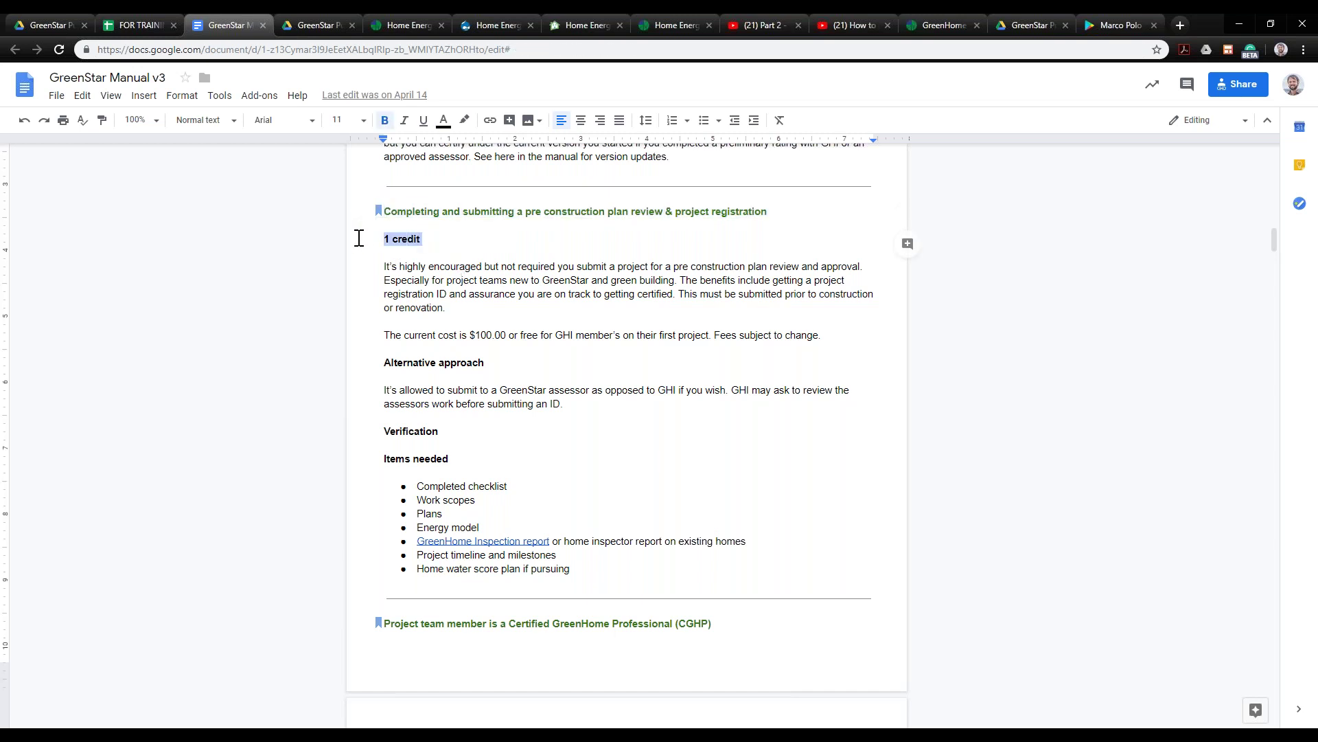
# Find the Whole Home Fresh Air & Ventilation entry in the manual and highlight its "Required up to 3 points." line
pyautogui.scroll(-10, 422, 317)
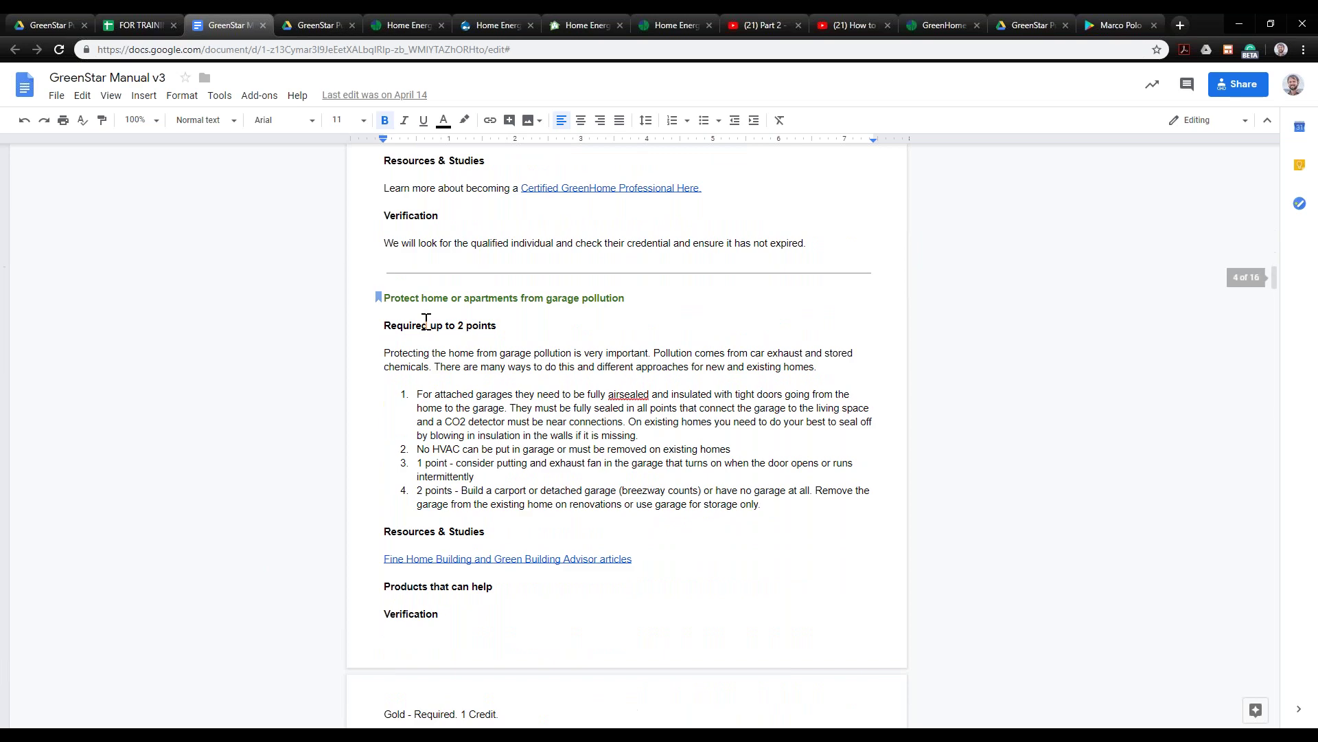
pyautogui.scroll(-10, 426, 321)
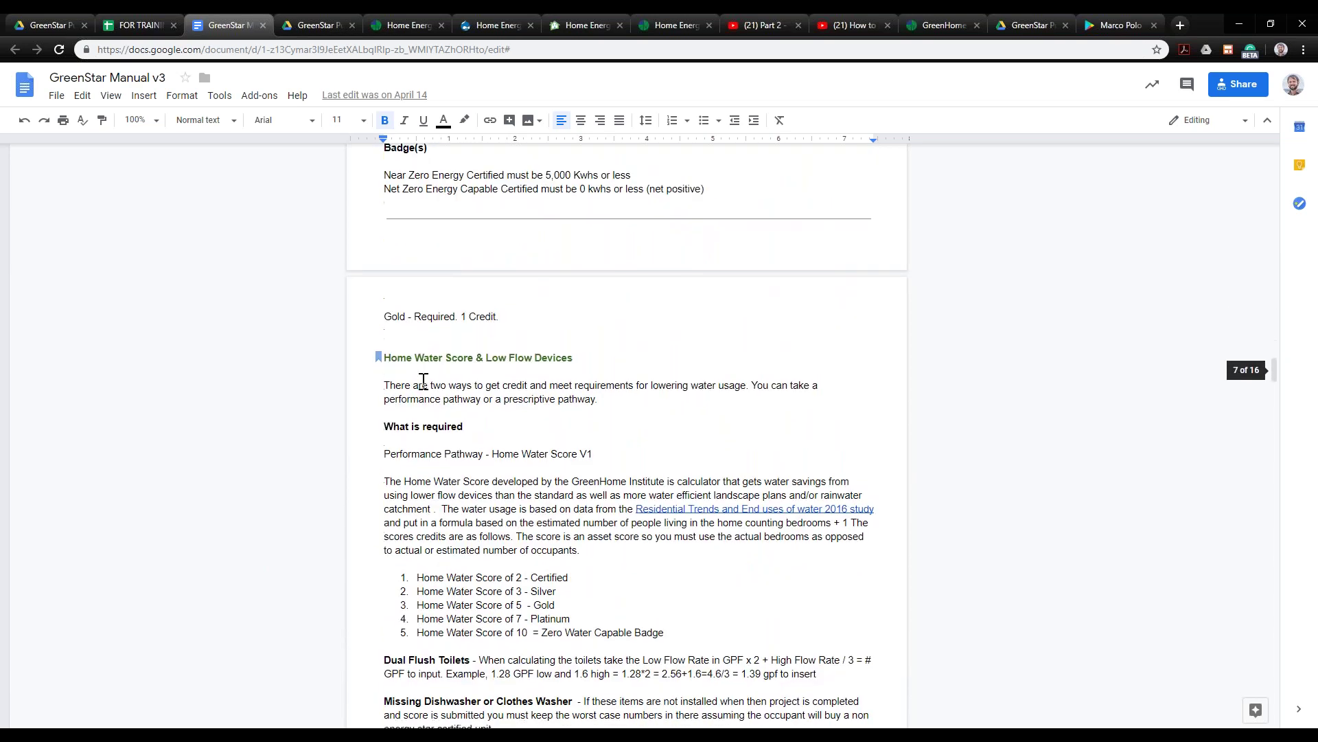
pyautogui.scroll(-20, 424, 381)
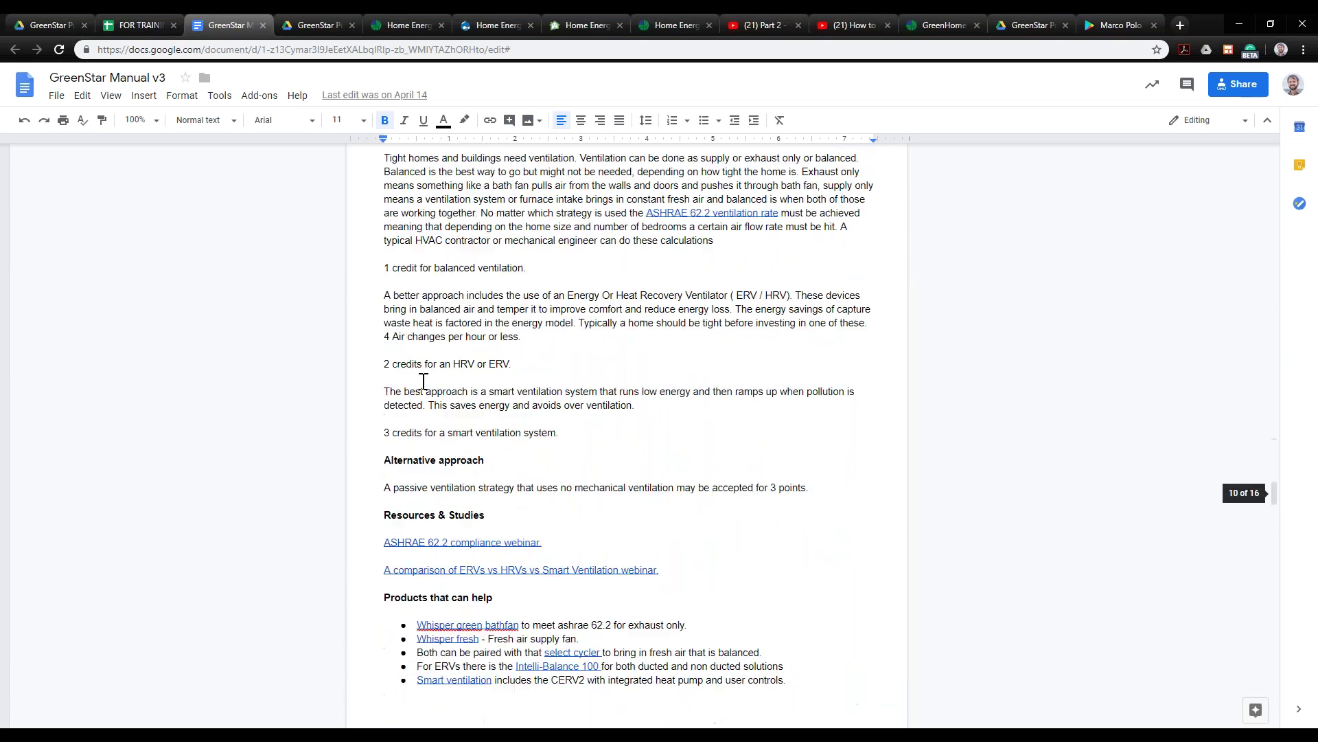
pyautogui.scroll(4, 424, 381)
pyautogui.click(385, 406)
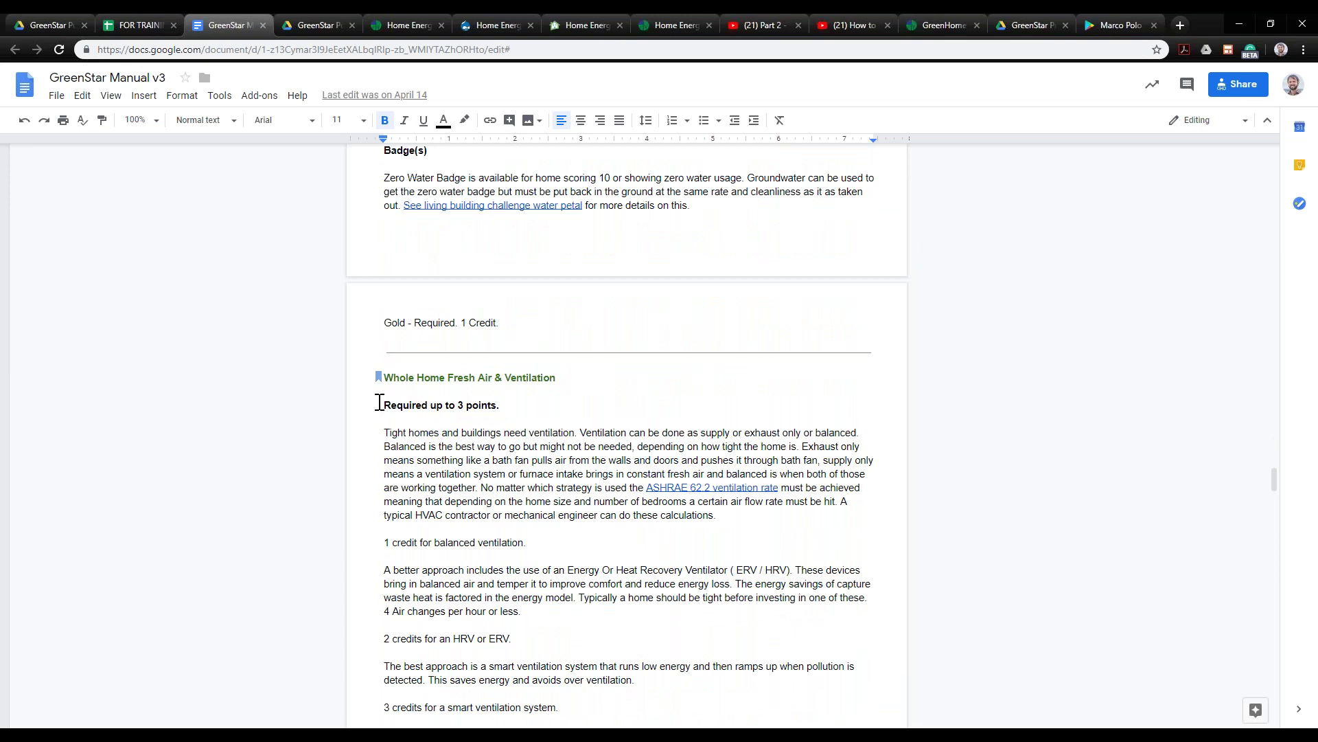
pyautogui.moveTo(457, 407); pyautogui.dragTo(505, 409)
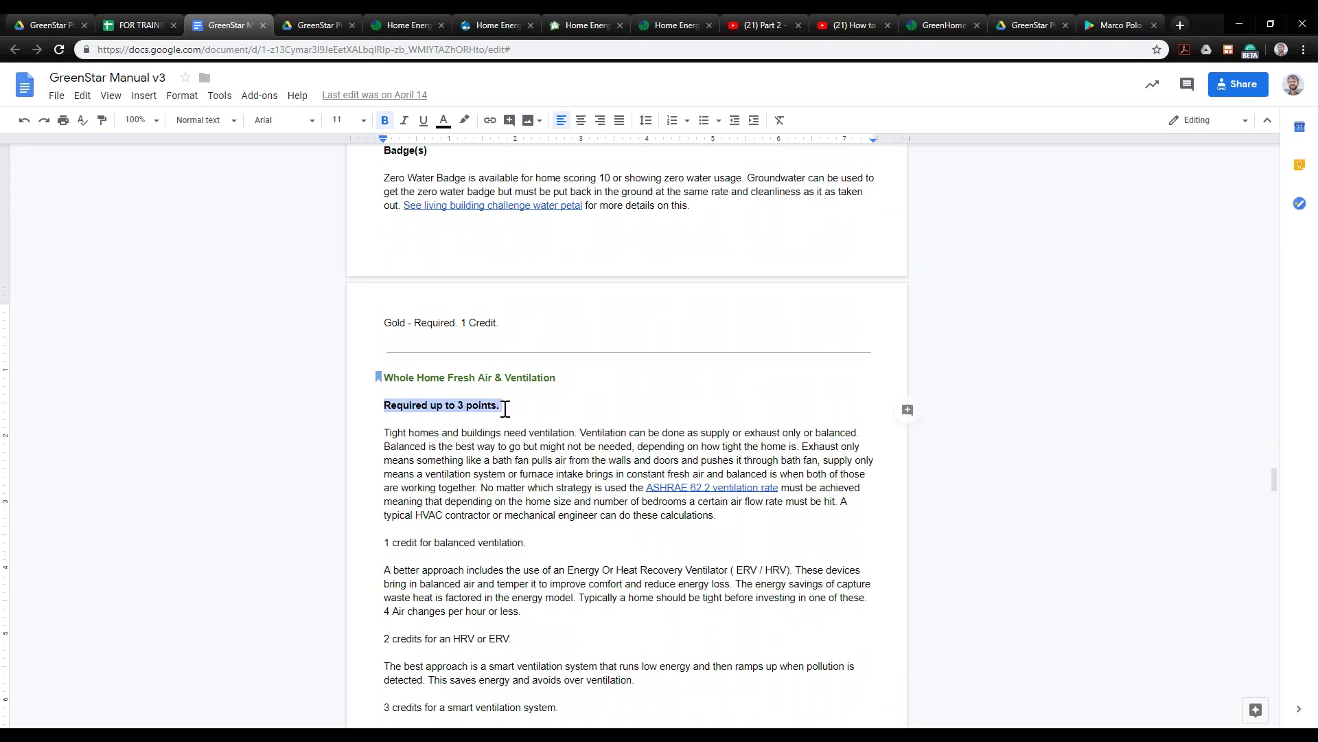
# Highlight the "Gold - Required. 1 Credit." header text on the page above the ventilation entry's Verification section
pyautogui.scroll(-5, 505, 409)
pyautogui.scroll(-8, 506, 409)
pyautogui.scroll(2, 504, 406)
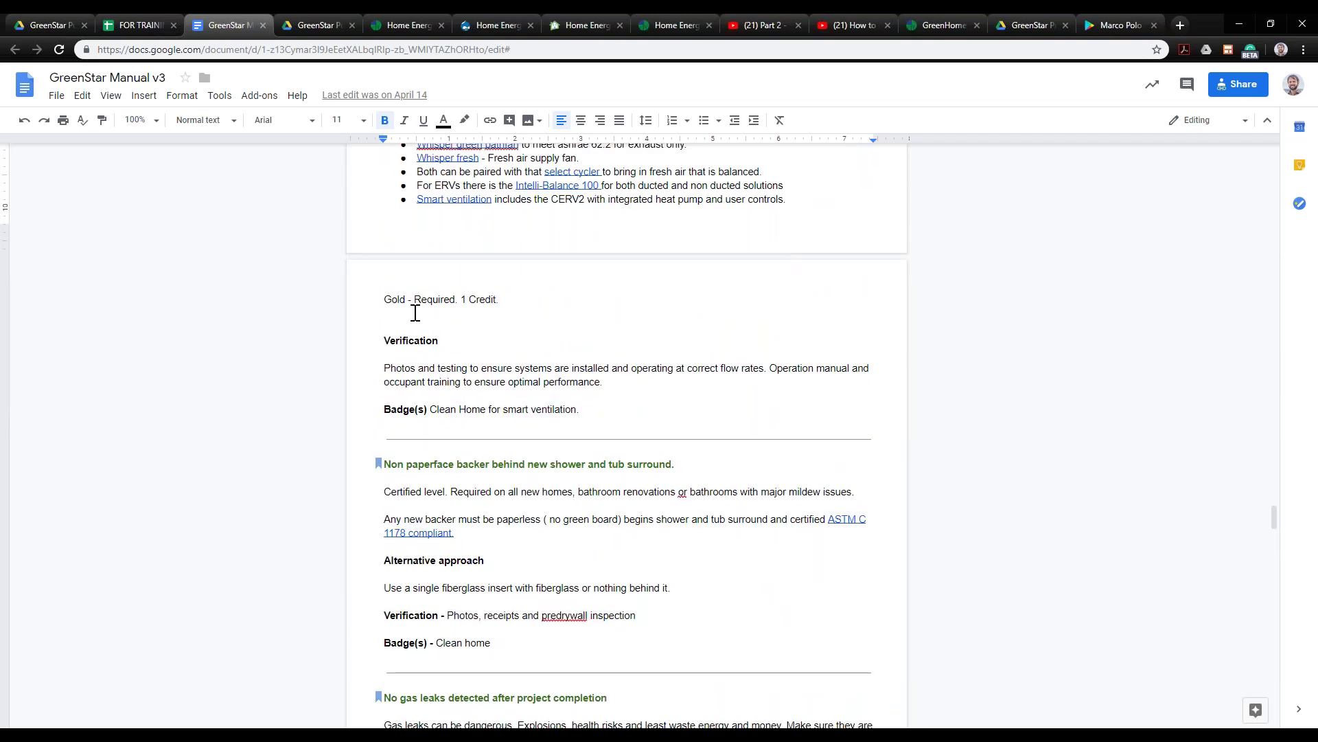
pyautogui.doubleClick(387, 300)
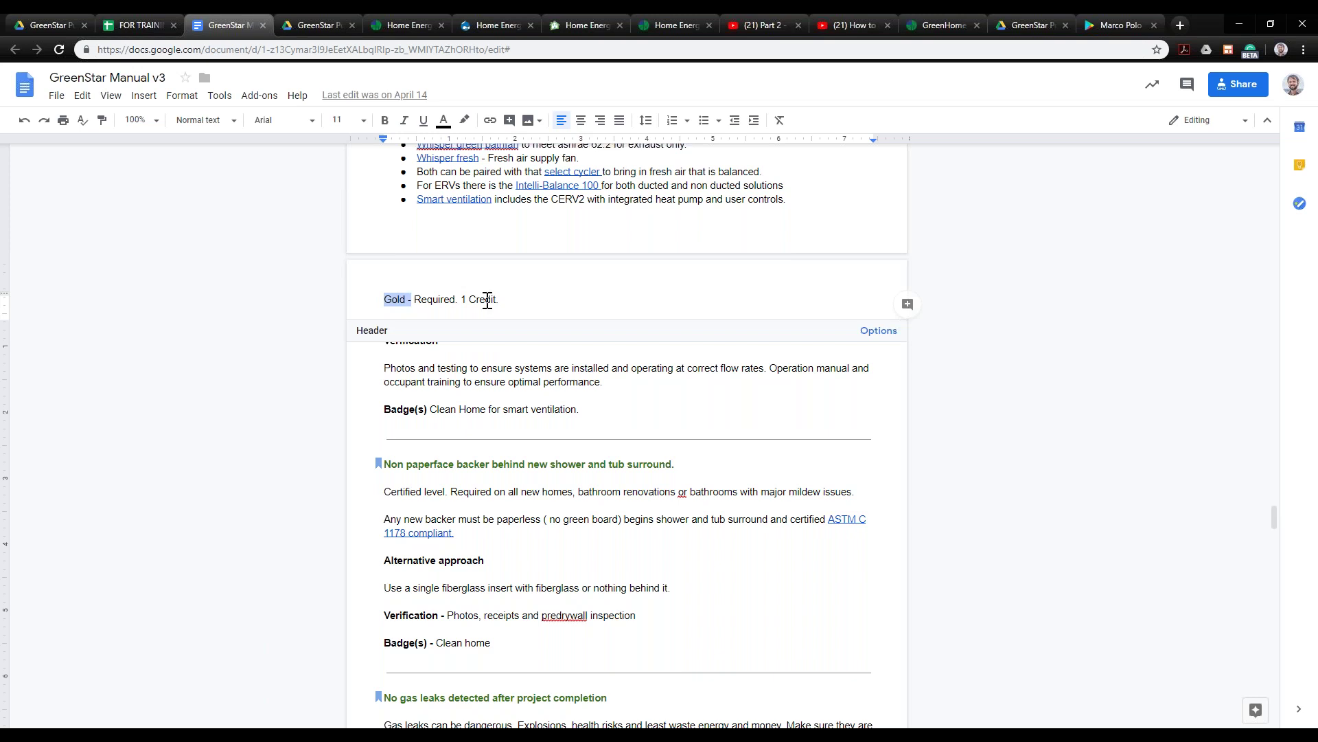
pyautogui.moveTo(499, 299); pyautogui.dragTo(427, 303)
# Highlight the opening requirements paragraph of the Whole Home Fresh Air & Ventilation entry, then clear the selection
pyautogui.scroll(11, 496, 457)
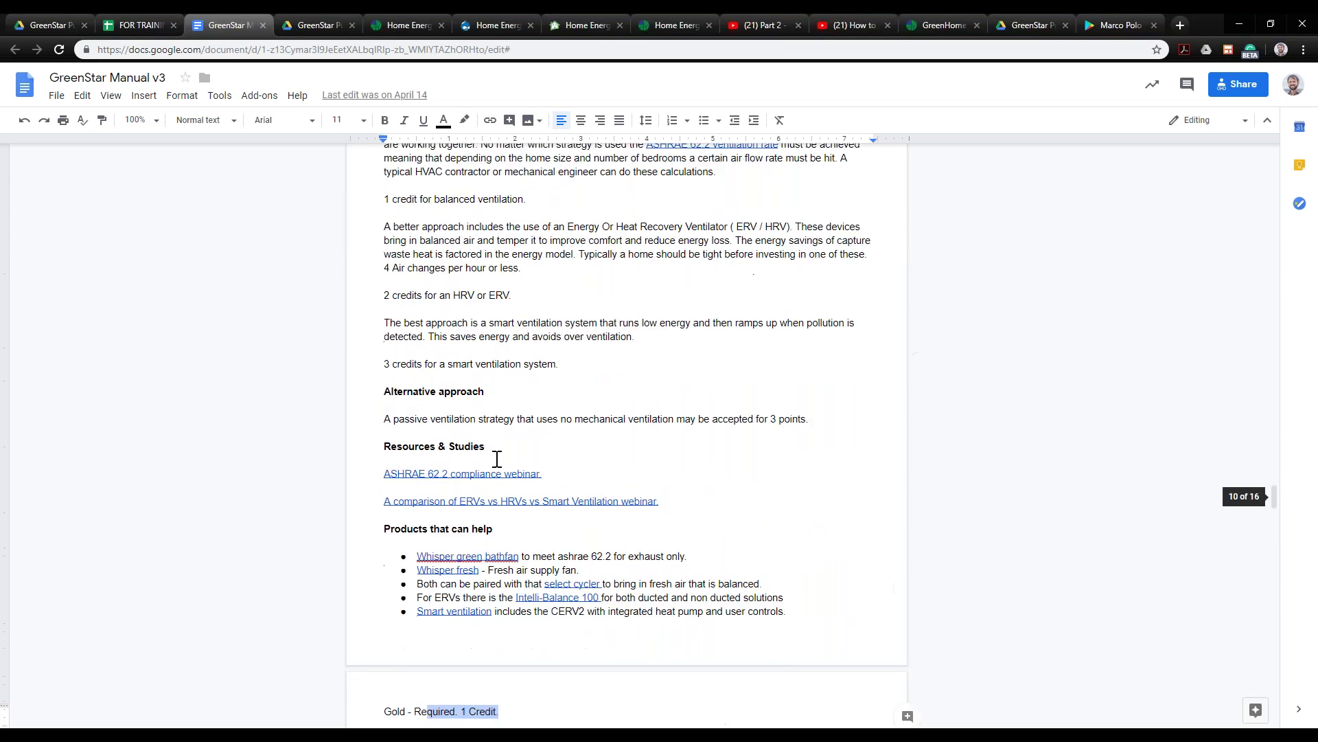
pyautogui.scroll(-3, 478, 437)
pyautogui.moveTo(383, 226); pyautogui.dragTo(755, 320)
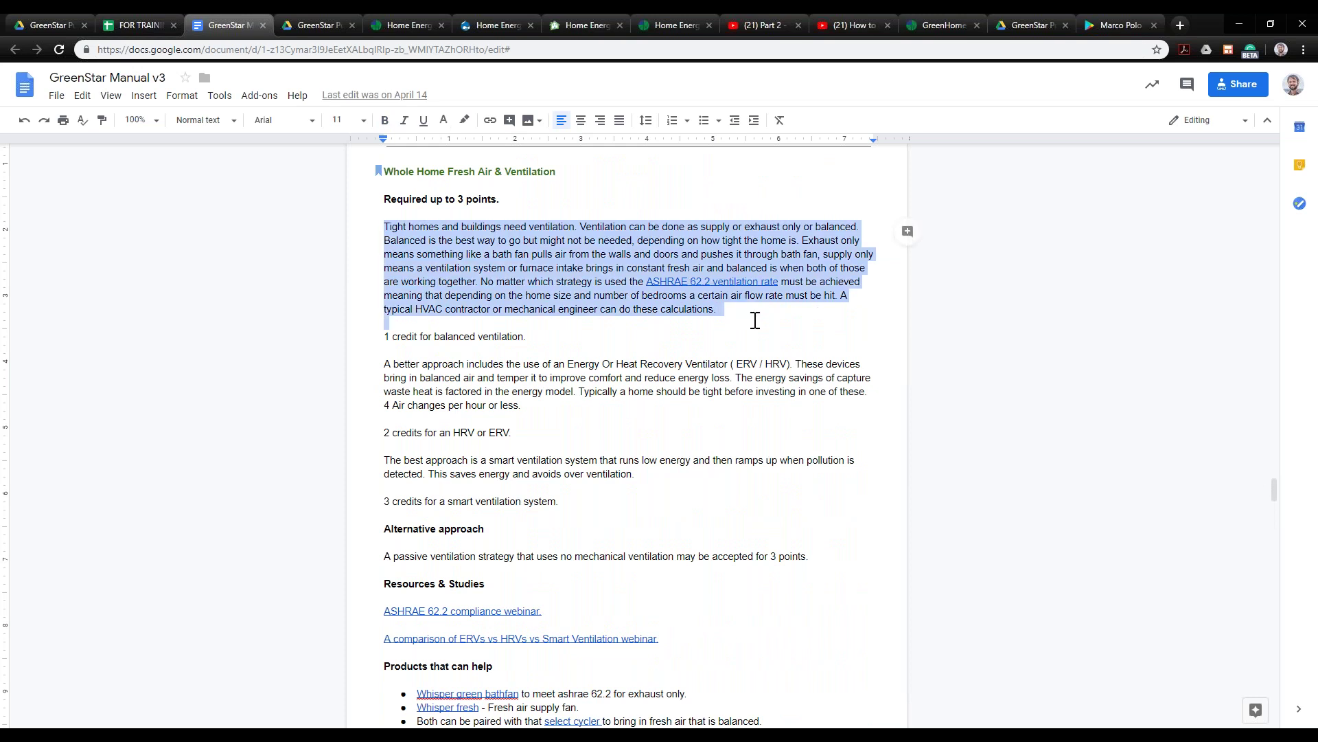
pyautogui.click(564, 268)
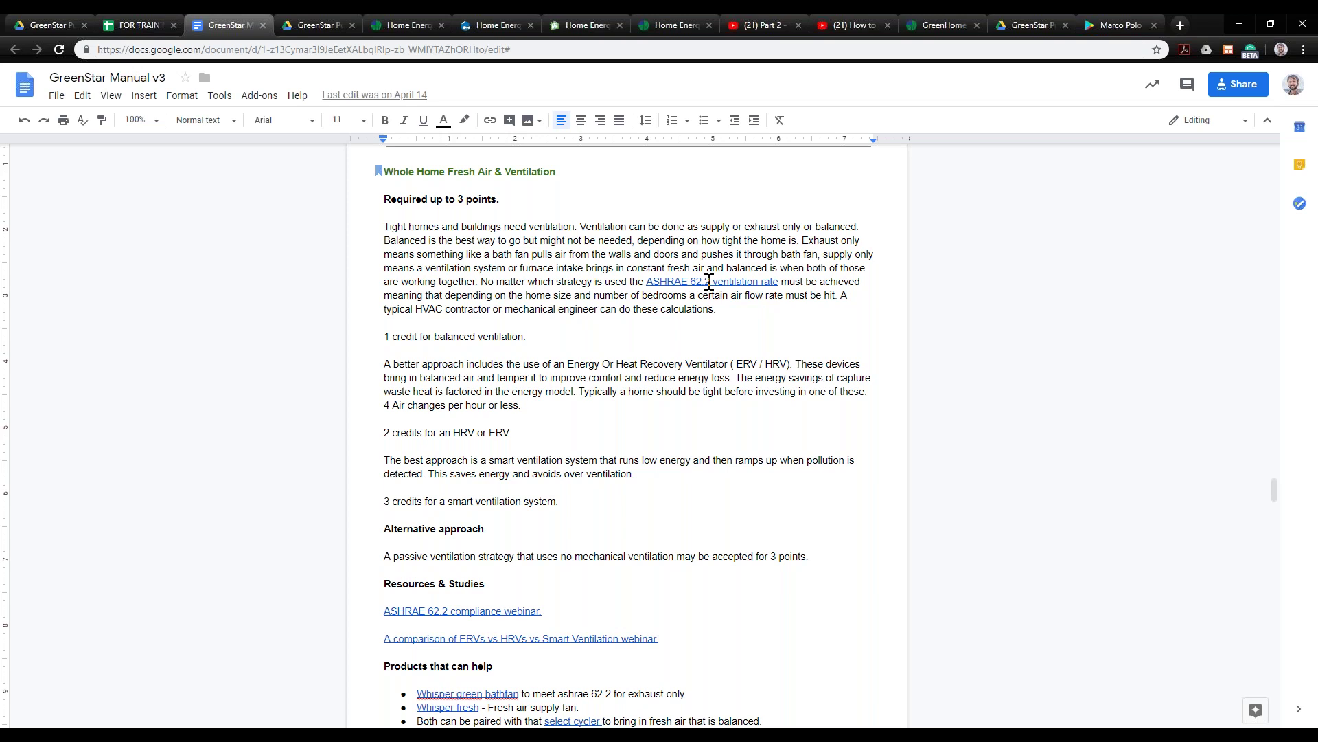
# Highlight the ventilation entry's Resources & Studies links, followed by its Alternative approach section
pyautogui.scroll(-2, 394, 449)
pyautogui.moveTo(389, 448); pyautogui.dragTo(665, 508)
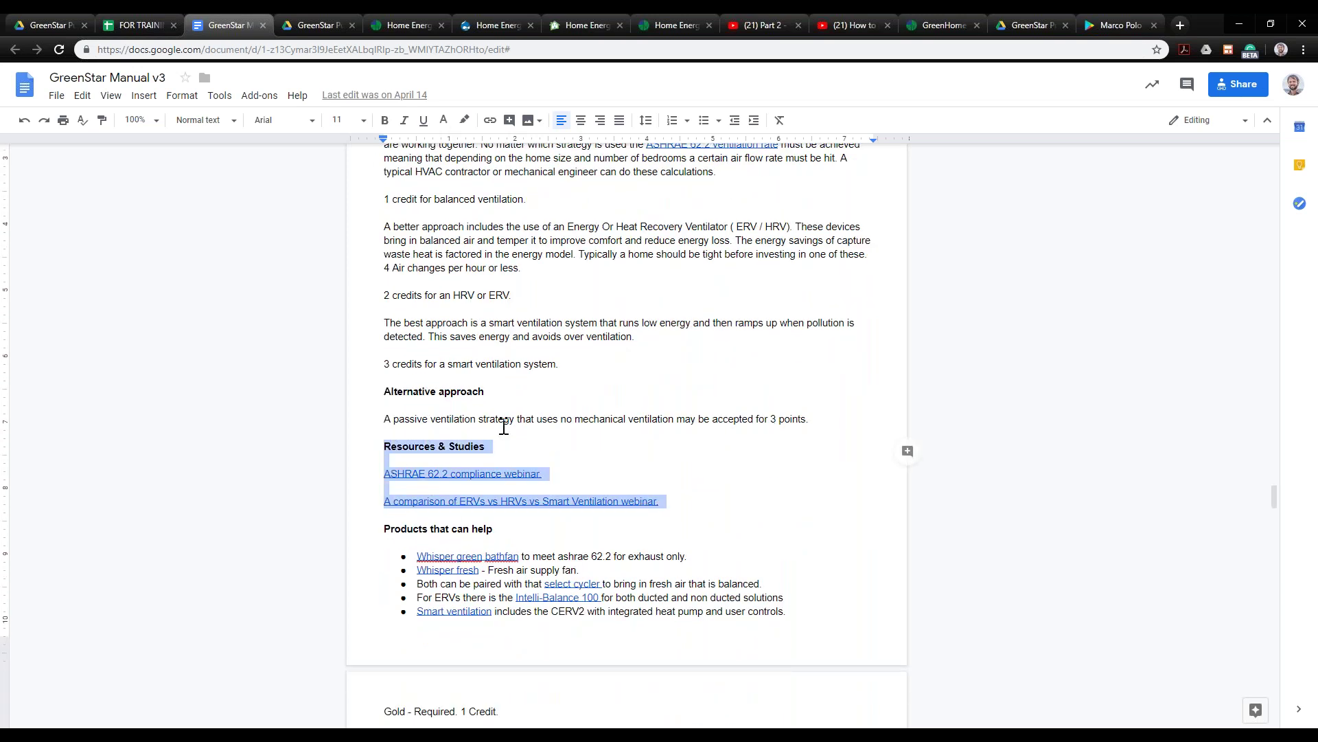
pyautogui.click(444, 407)
pyautogui.moveTo(387, 394); pyautogui.dragTo(800, 427)
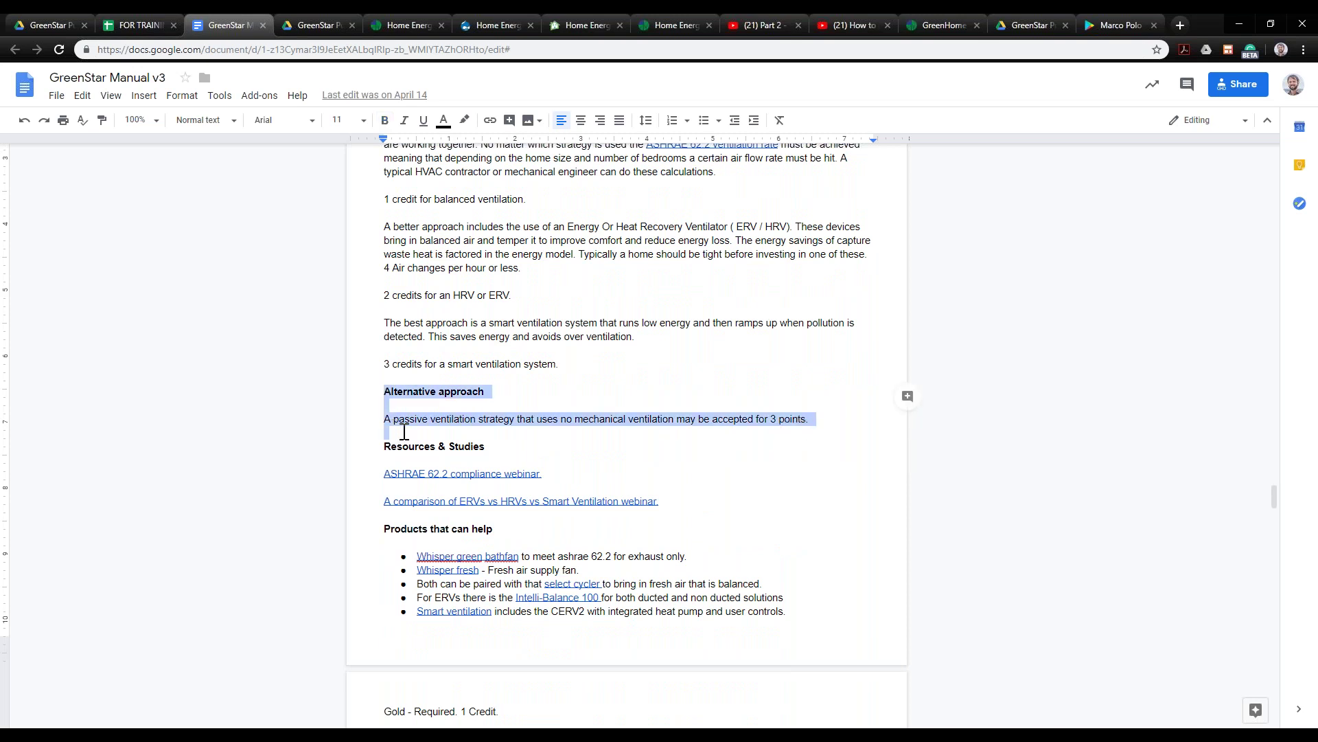
# Highlight the "Products that can help" section of the ventilation entry to examine its listed products
pyautogui.scroll(-2, 405, 431)
pyautogui.moveTo(380, 391); pyautogui.dragTo(713, 447)
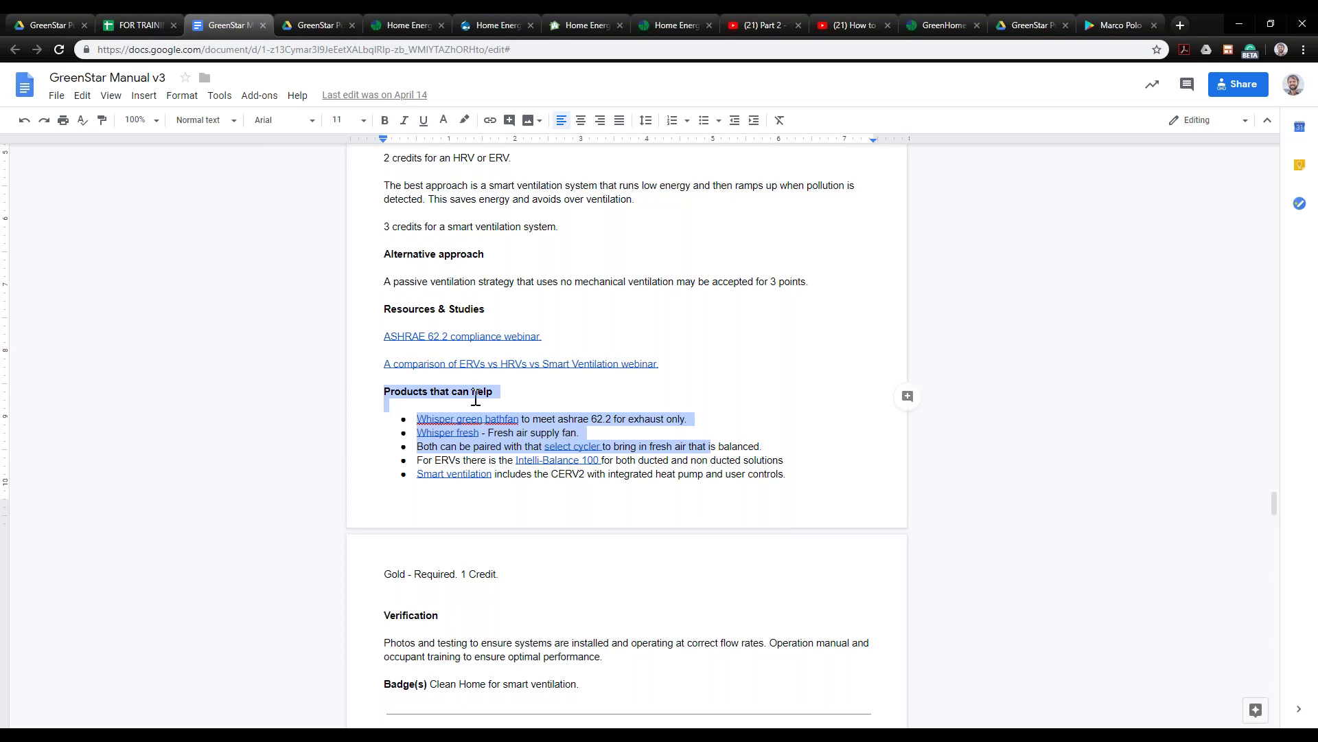
pyautogui.click(440, 391)
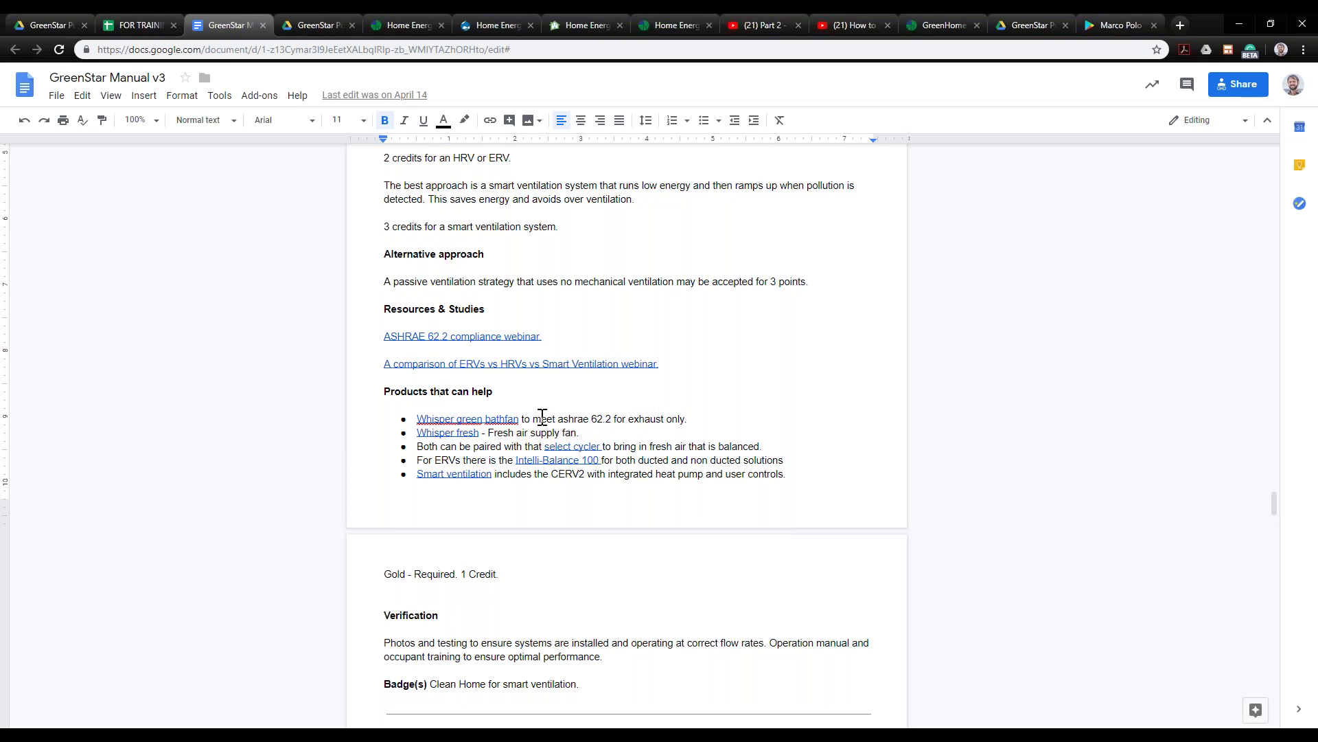
pyautogui.click(393, 401)
pyautogui.click(388, 391)
# Review the manual backwards from the ventilation entry through the water, energy and team credits to the Certification process on page one
pyautogui.scroll(12, 591, 456)
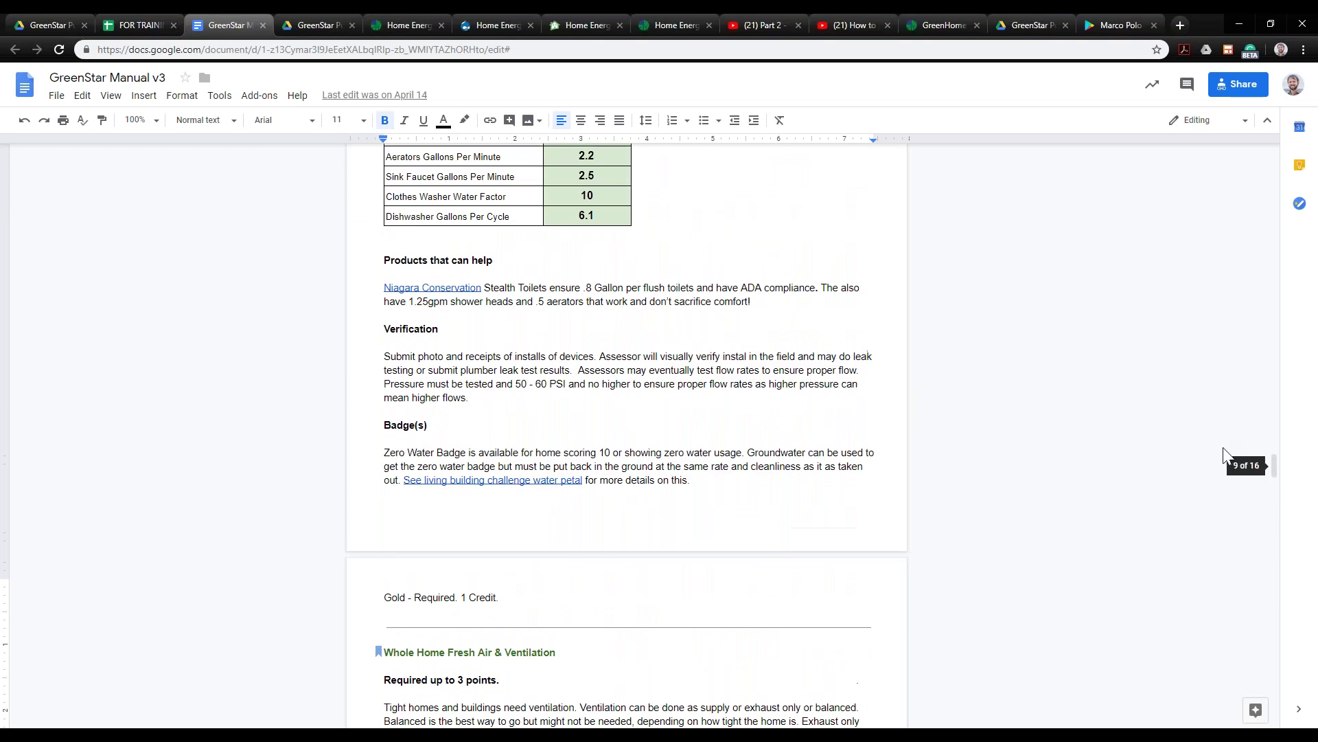
pyautogui.scroll(1, 536, 447)
pyautogui.scroll(15, 536, 447)
pyautogui.scroll(4, 541, 426)
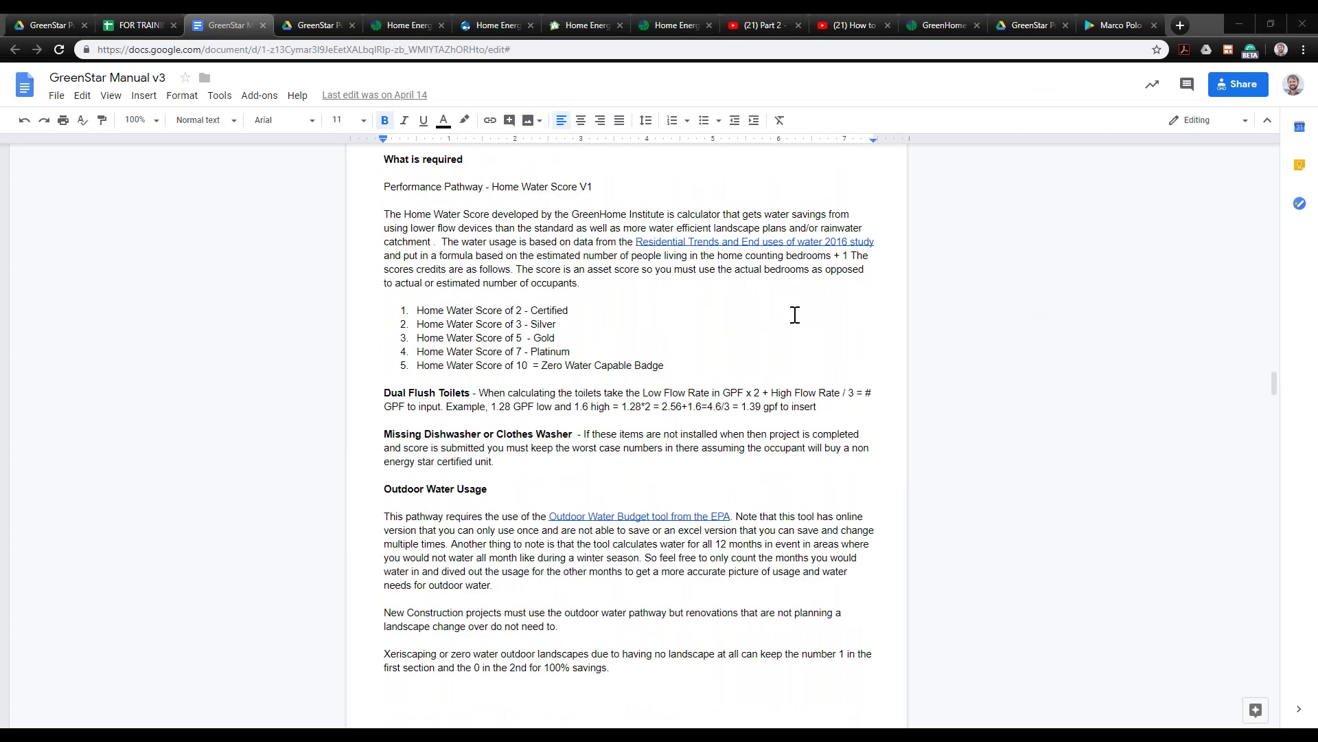
pyautogui.scroll(8, 748, 297)
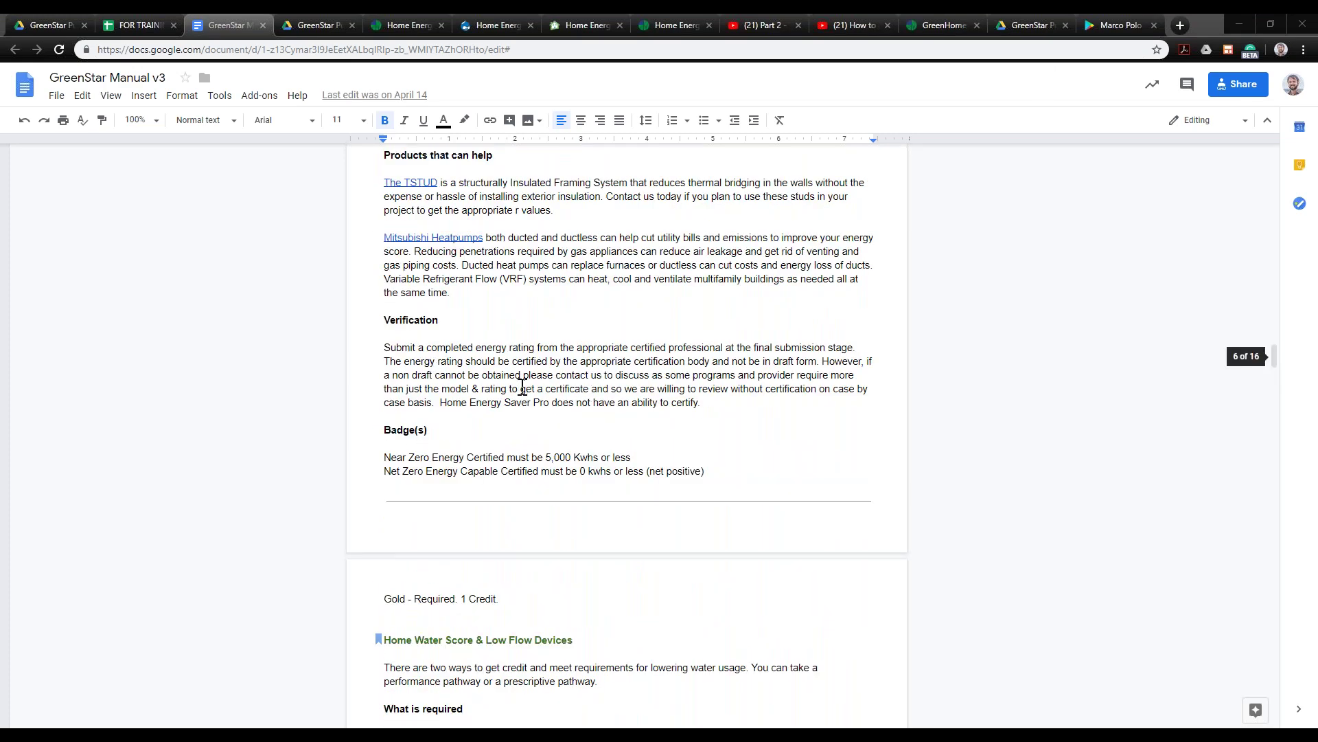
pyautogui.scroll(12, 507, 393)
pyautogui.scroll(18, 530, 371)
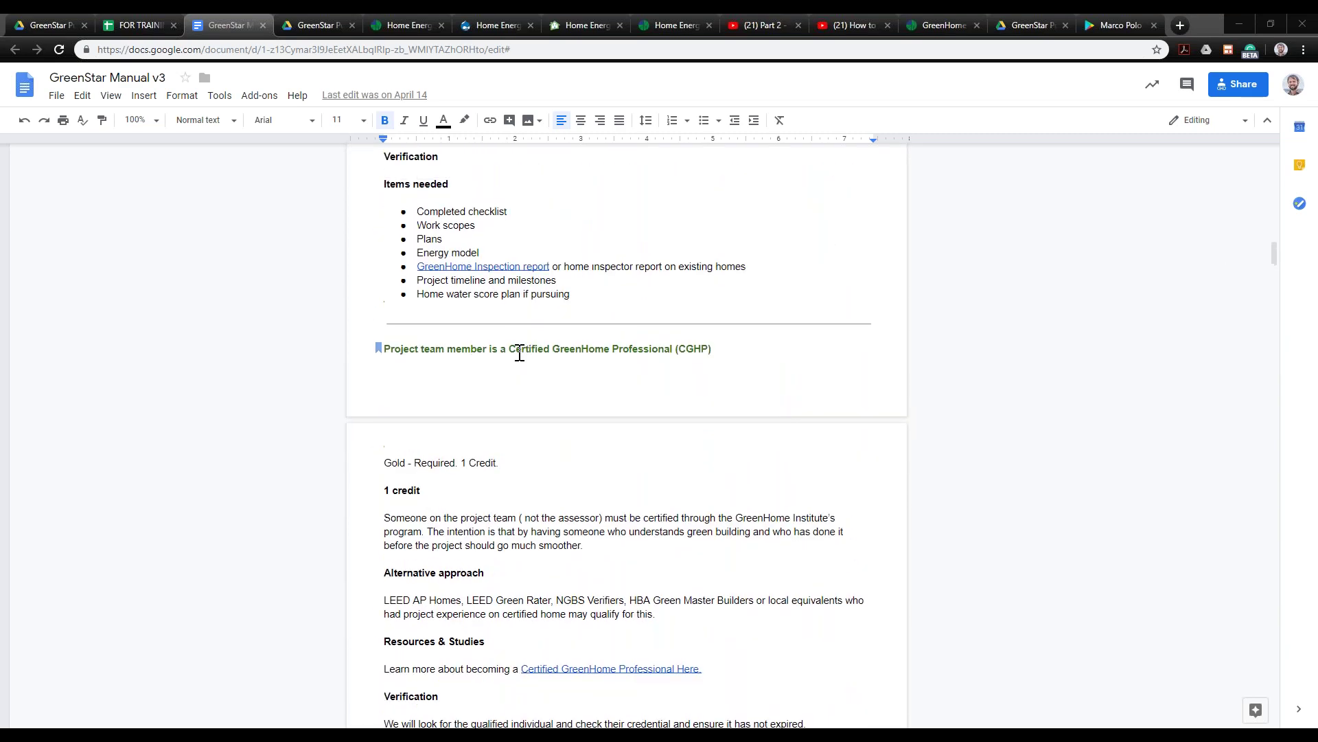
pyautogui.scroll(6, 527, 349)
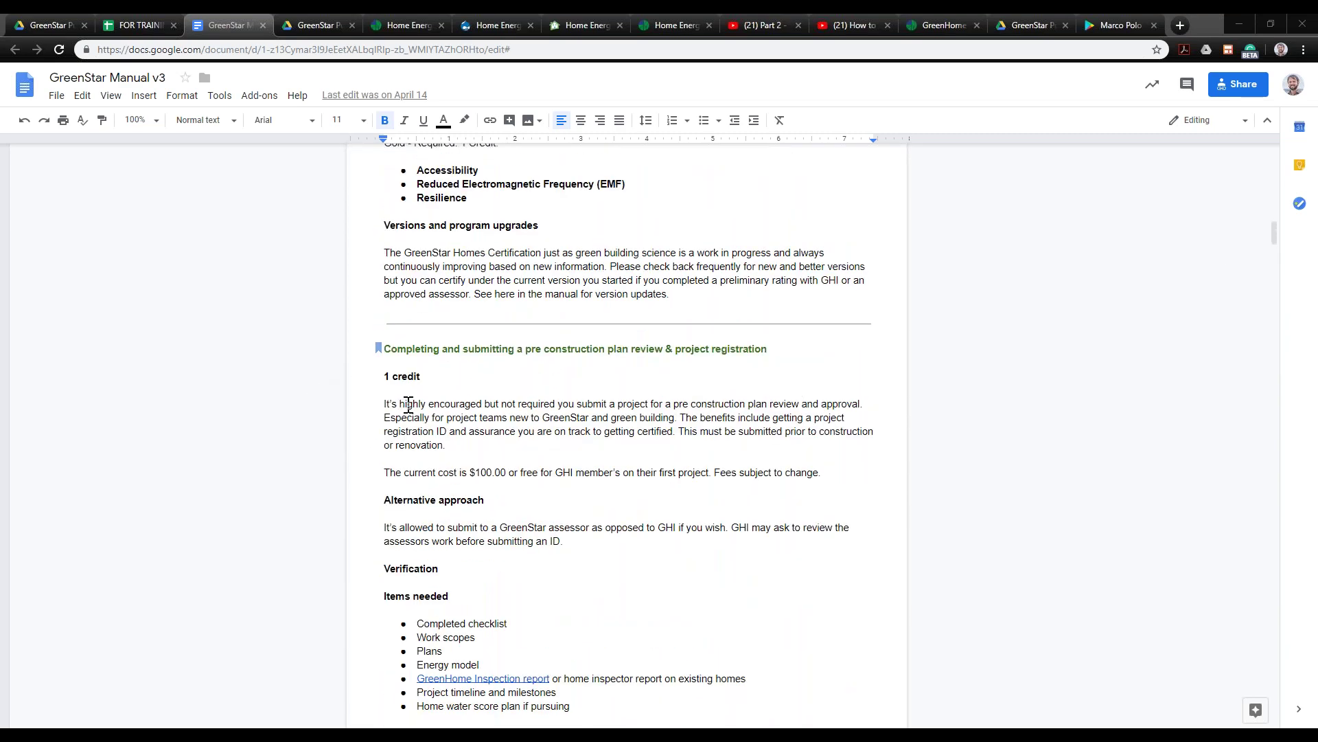
pyautogui.scroll(8, 408, 407)
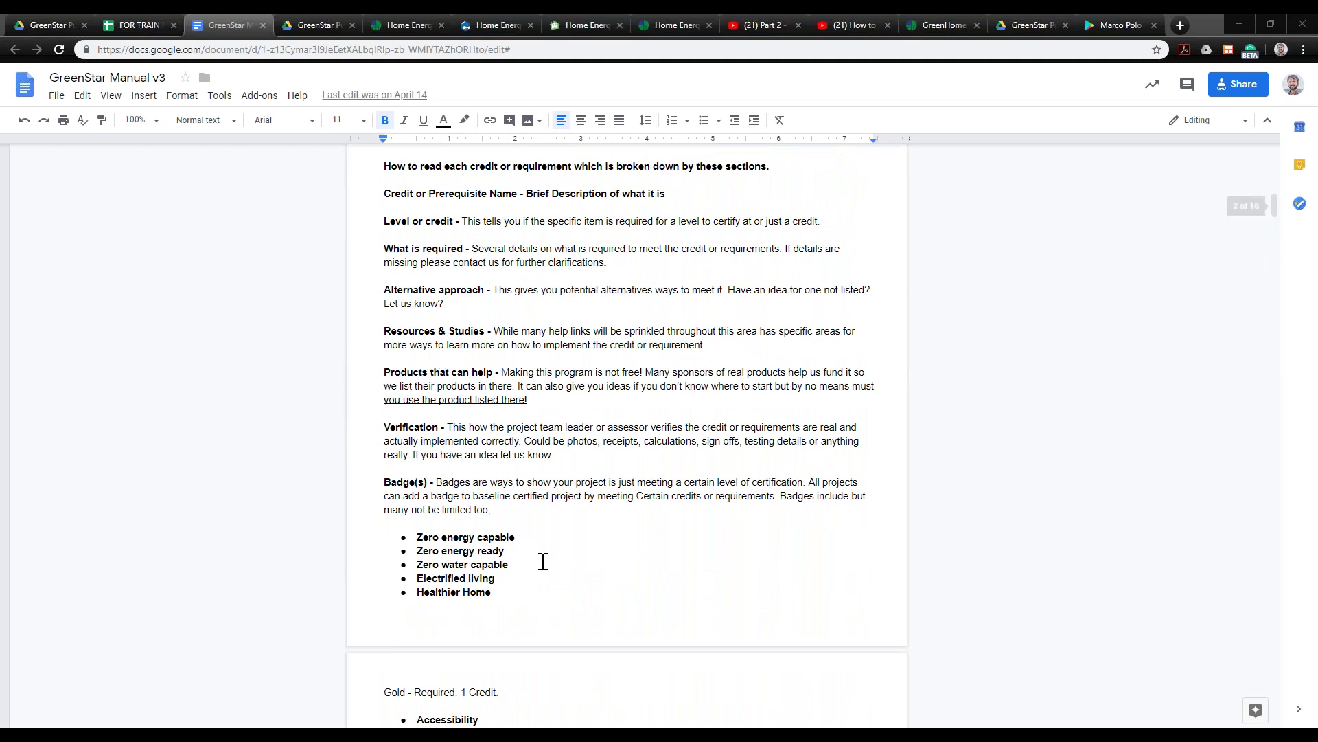
pyautogui.scroll(11, 559, 498)
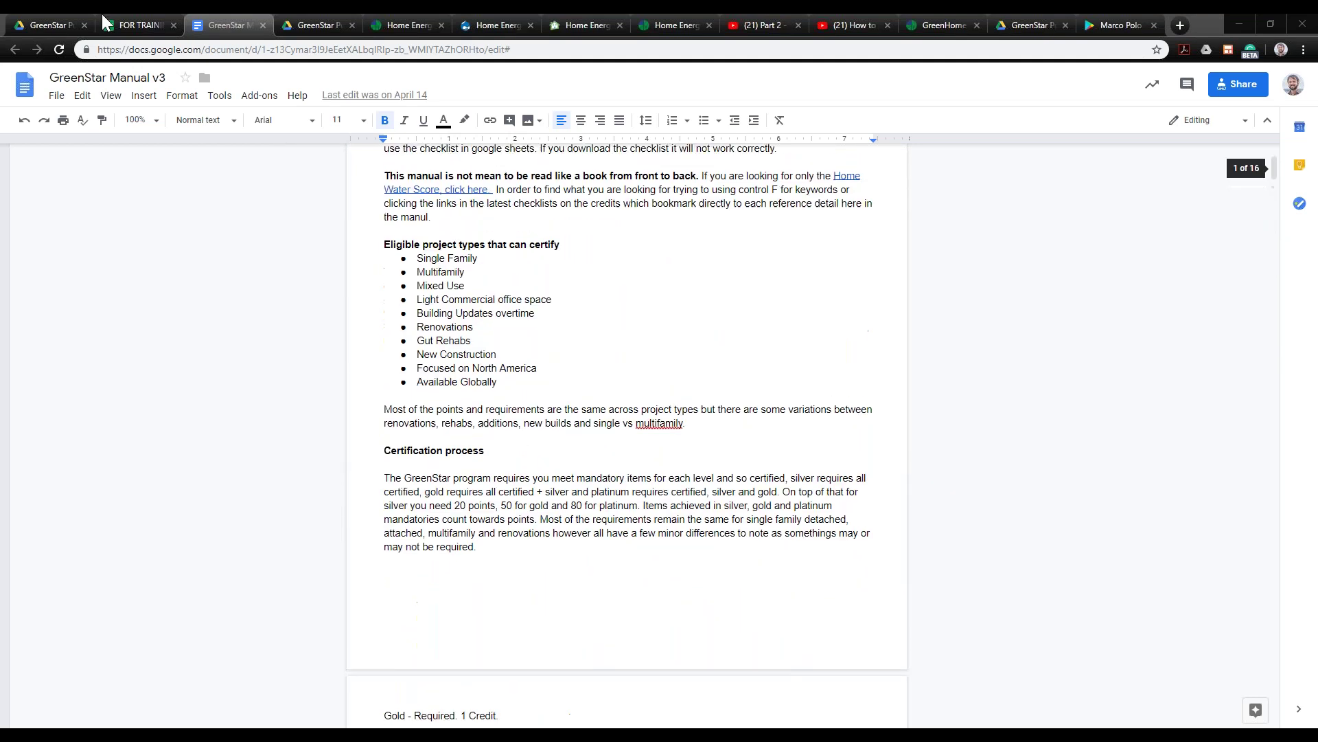
# Return to the checklist's Workbook and compare measures without manual links, such as flexducts and air handling equipment, with the linked ones
pyautogui.click(102, 16)
pyautogui.click(281, 366)
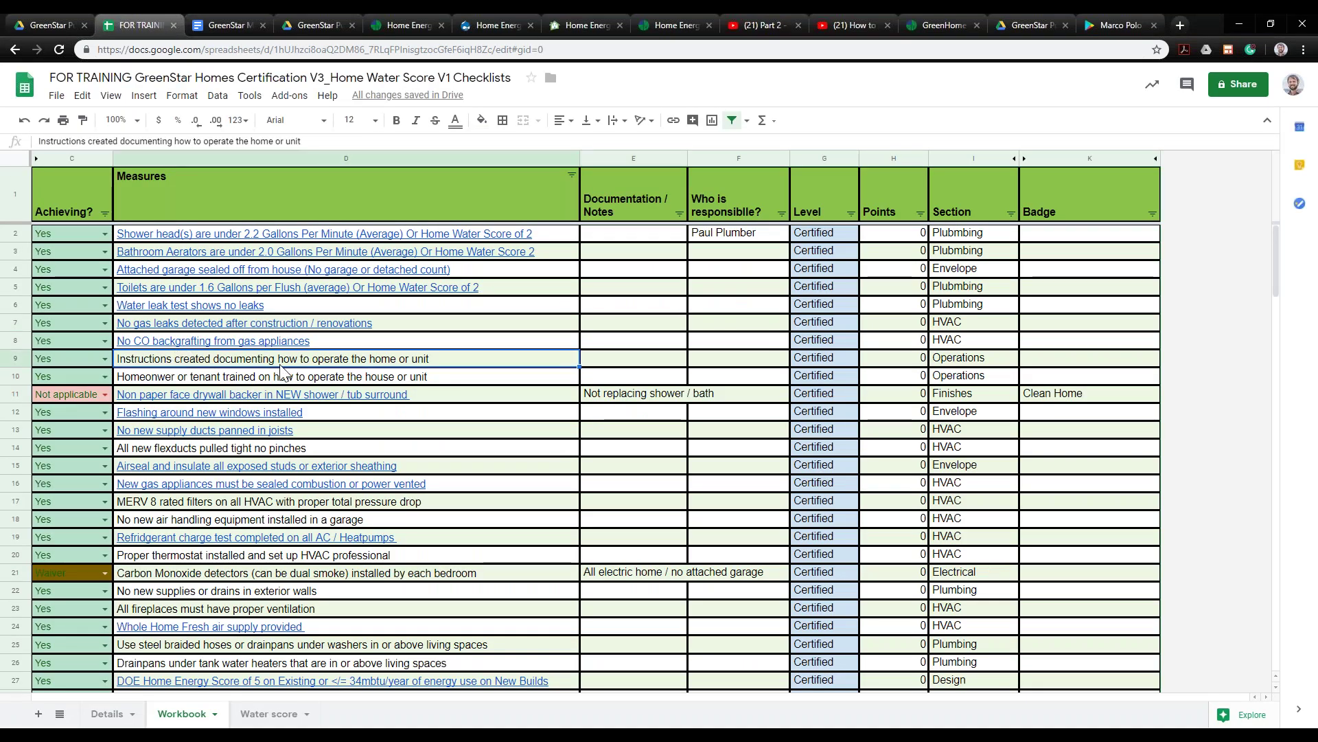
pyautogui.scroll(-3, 281, 364)
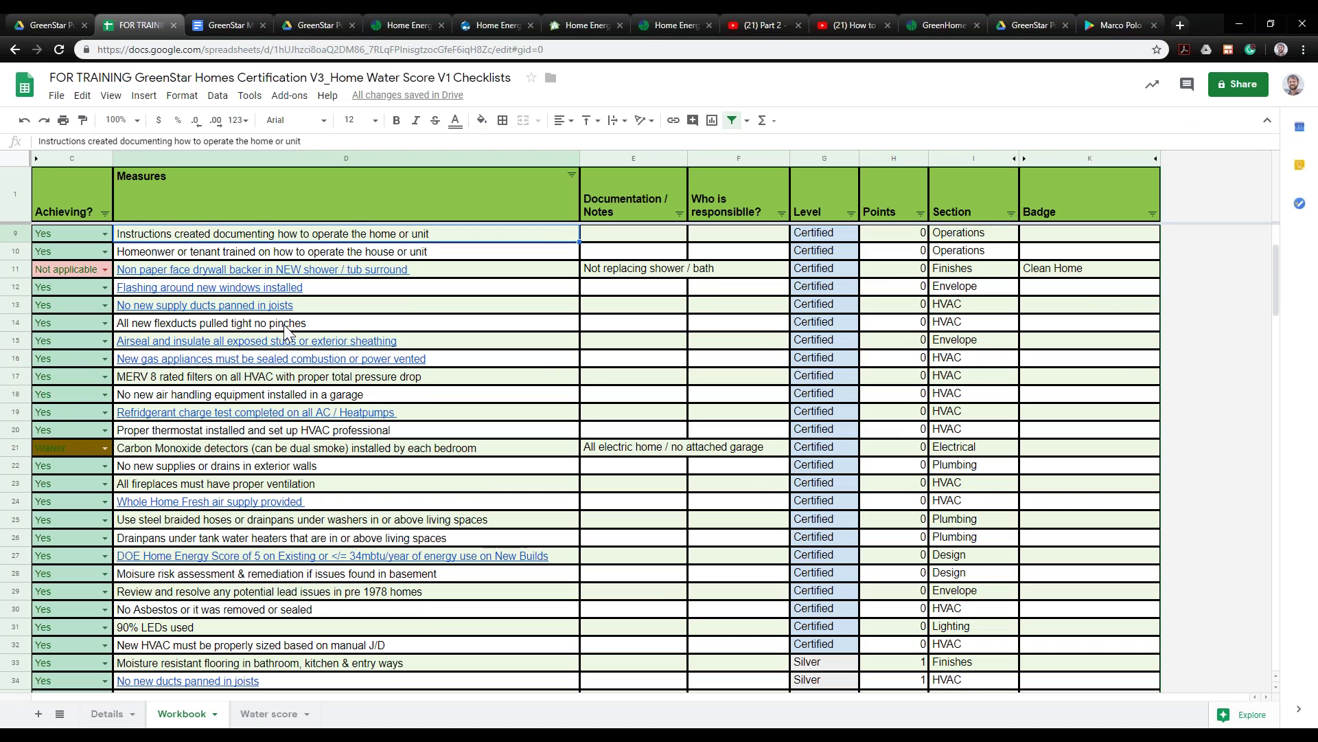
pyautogui.click(199, 327)
pyautogui.doubleClick(200, 327)
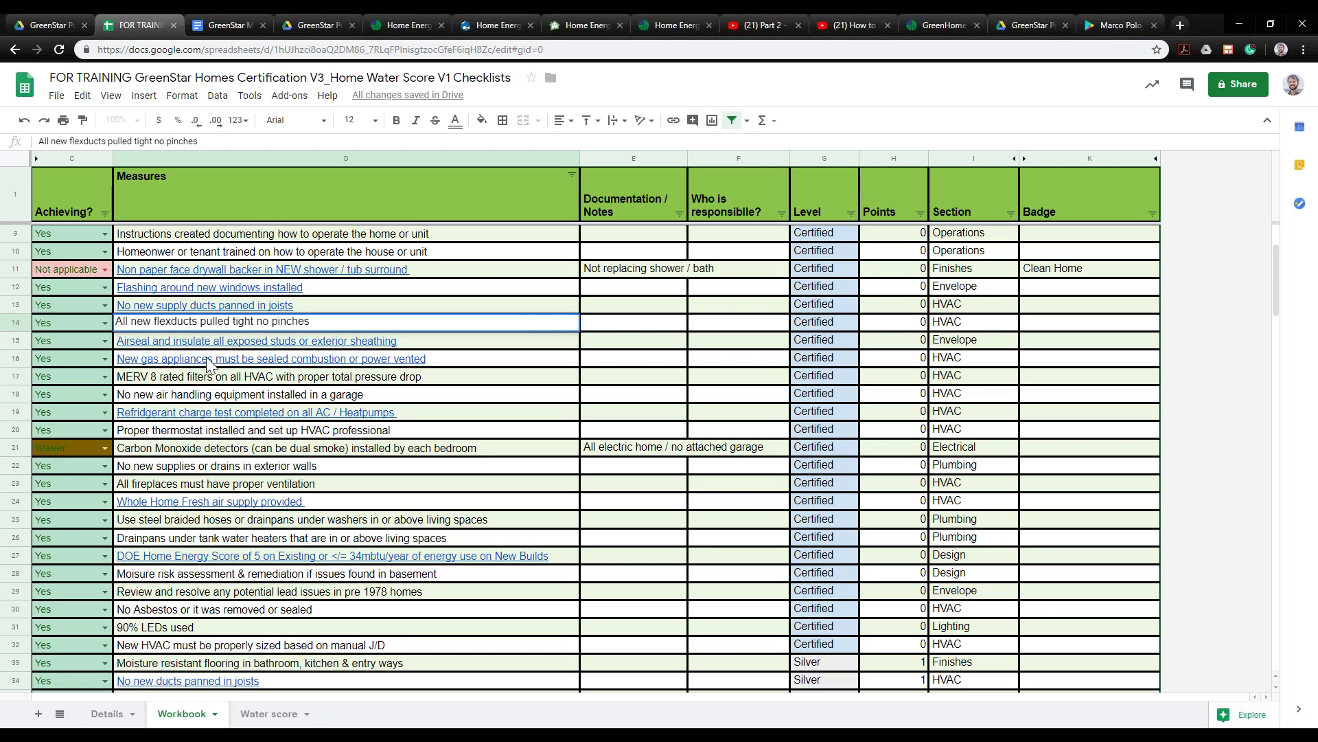
pyautogui.click(180, 398)
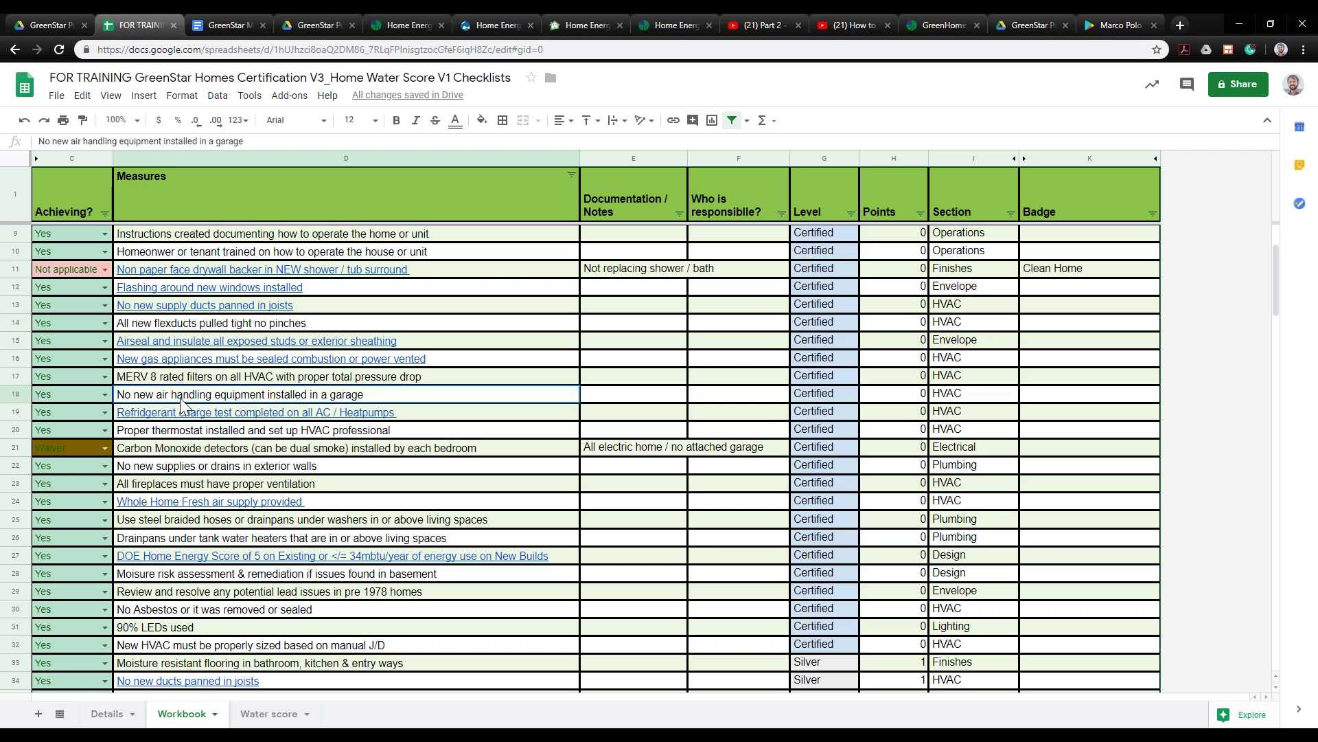
pyautogui.scroll(1, 180, 398)
pyautogui.doubleClick(180, 397)
pyautogui.click(364, 340)
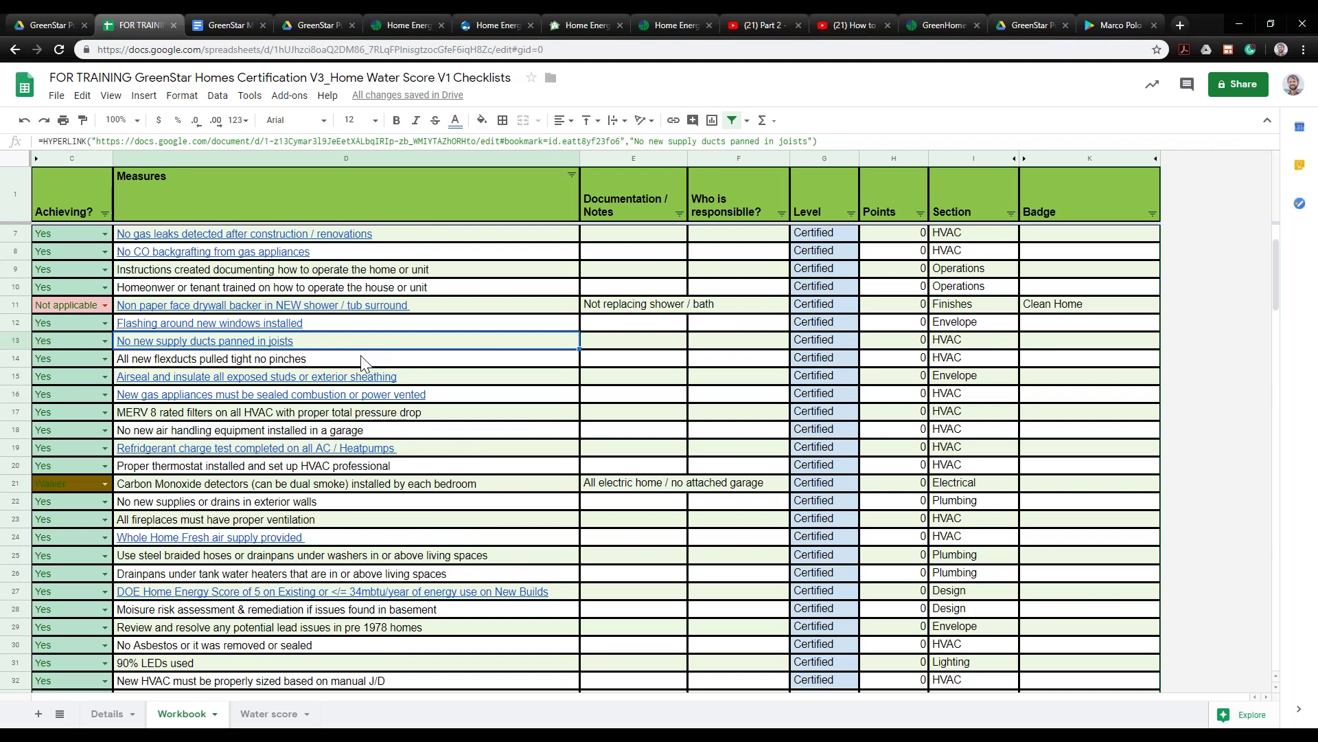
# Revisit the GreenStar Manual v3 document, then switch to the GreenStar Public Folder in Google Drive
pyautogui.click(232, 17)
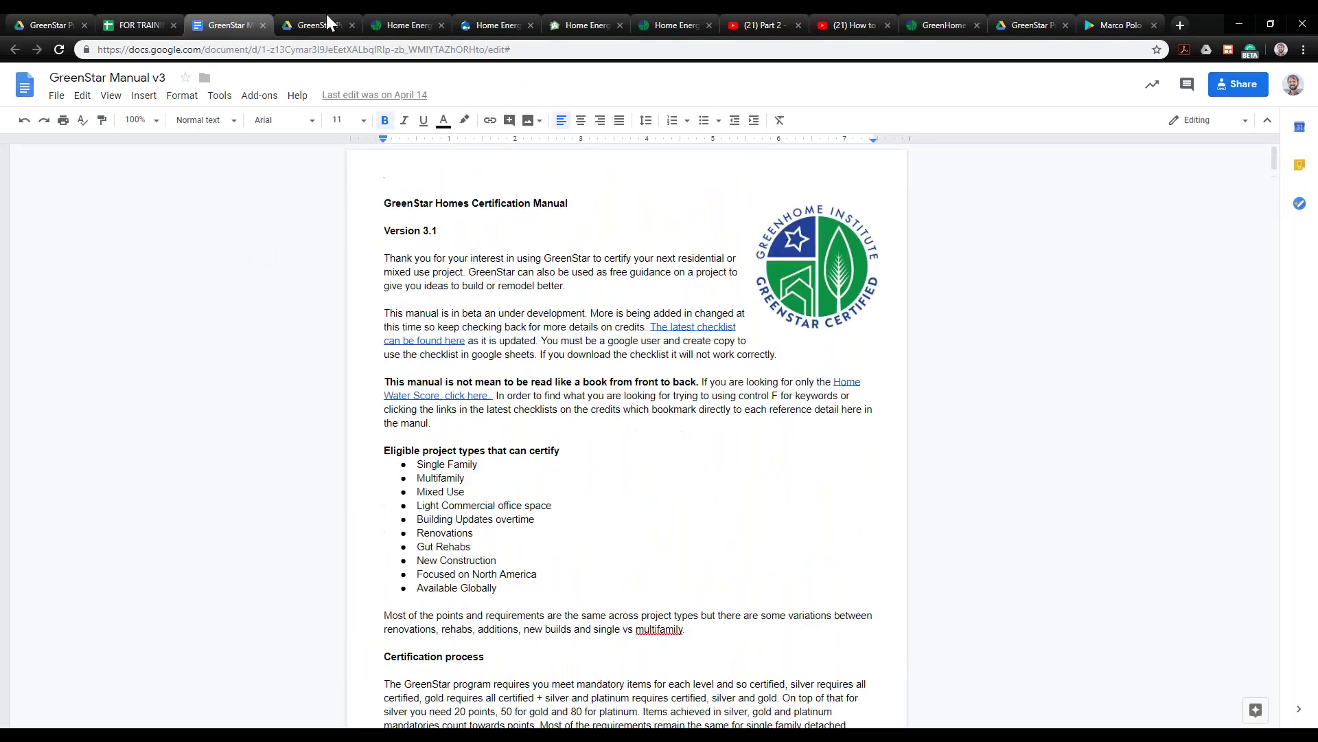
pyautogui.click(21, 23)
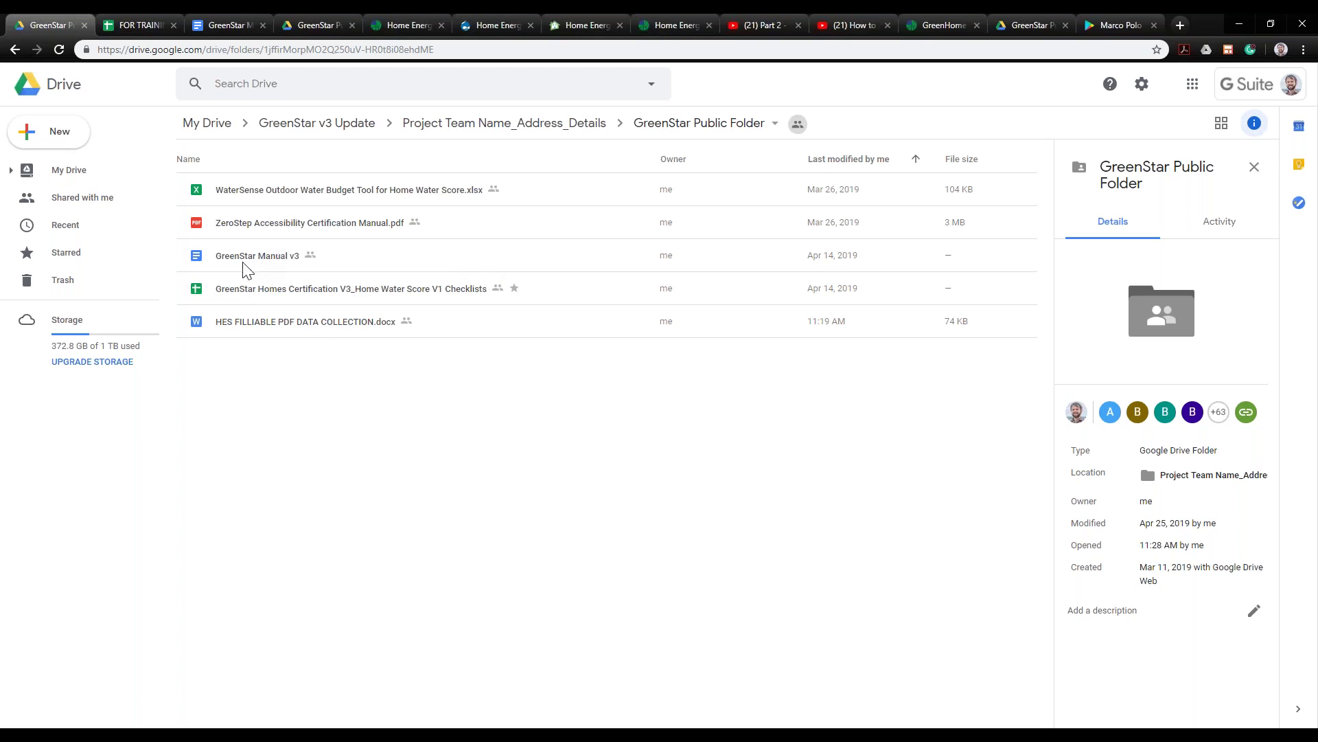
# Return to the checklist's Details sheet and examine the links for accessing the GreenStar Manual and joining the update mail list
pyautogui.click(147, 14)
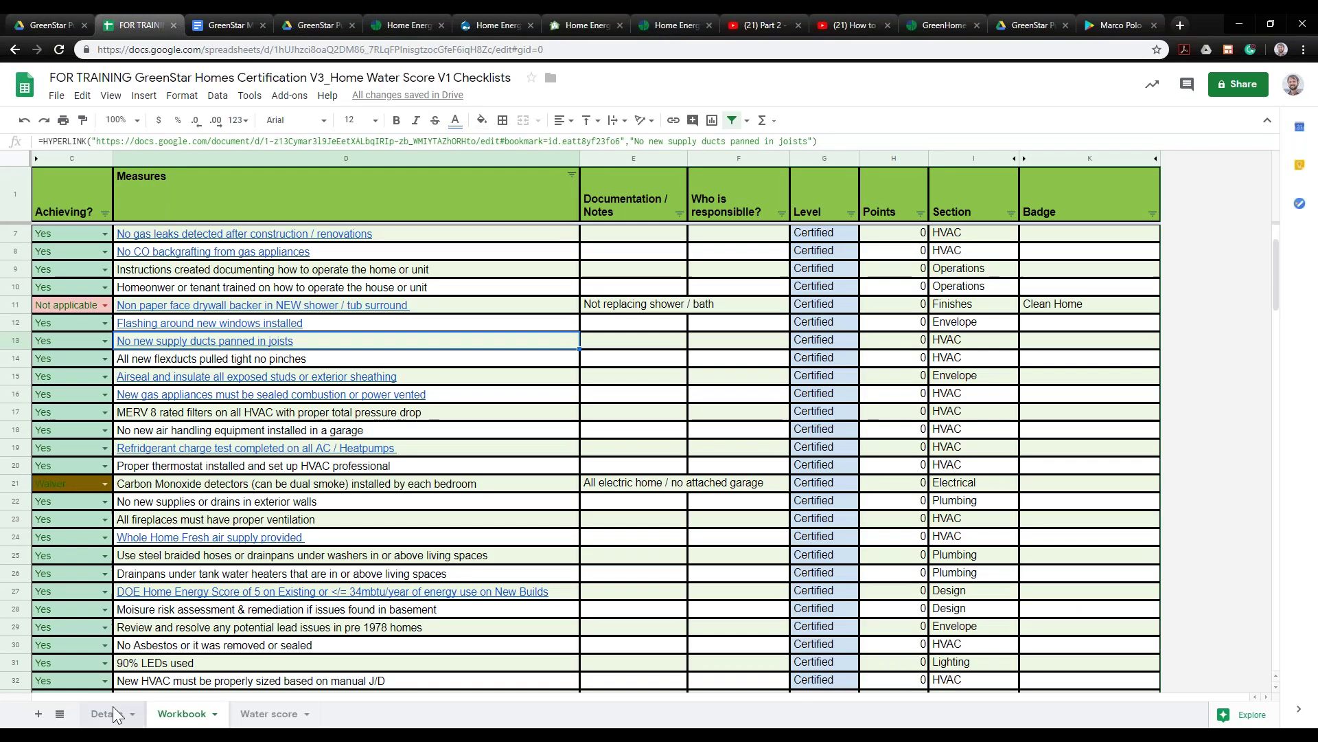
pyautogui.click(108, 714)
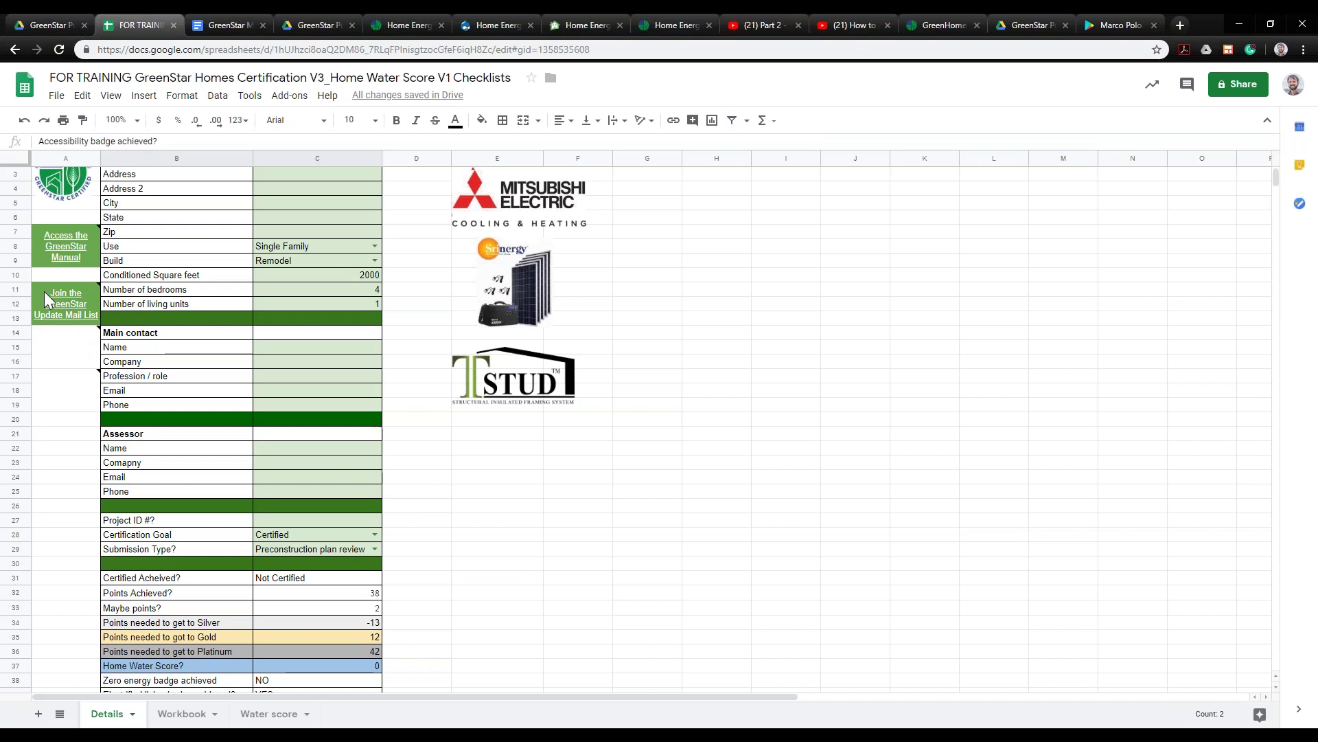
pyautogui.moveTo(72, 315)
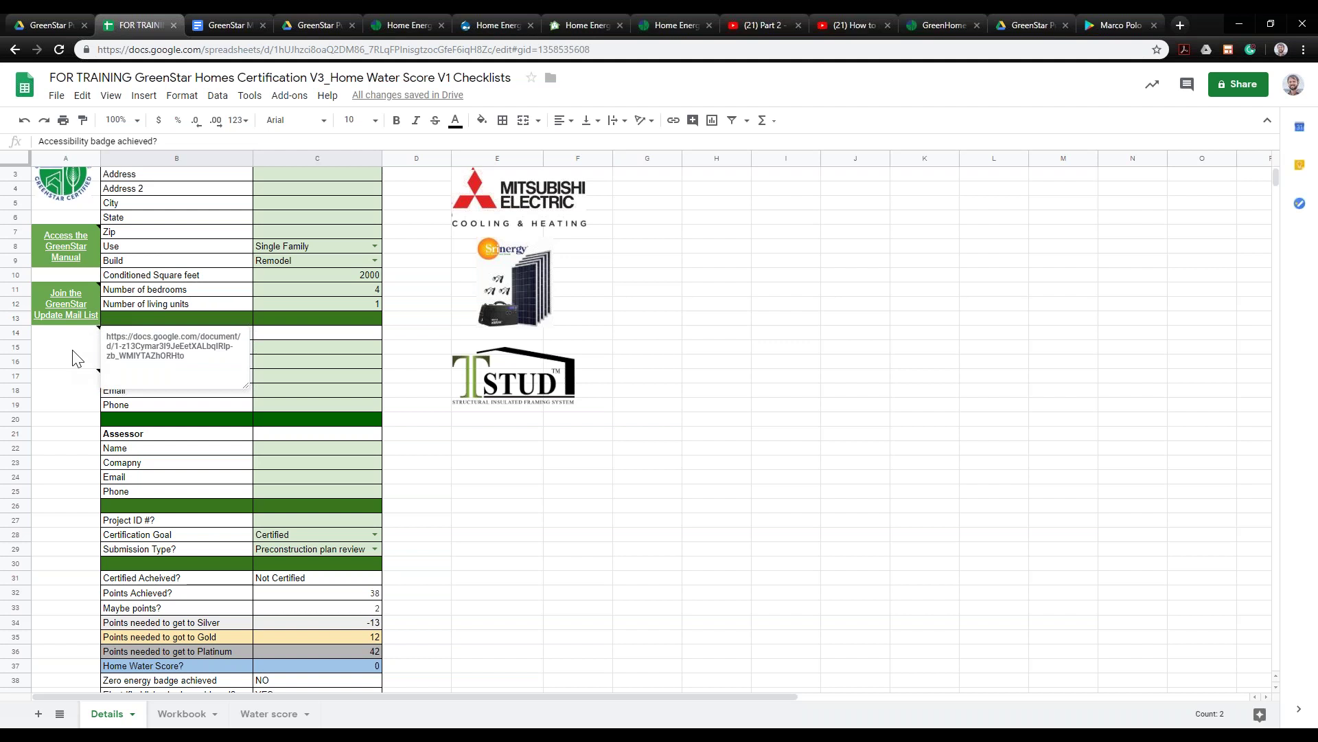
# Review the GreenStar Manual v3 from page one through the garage, energy score and water score entries to the prescriptive fixture table
pyautogui.click(219, 23)
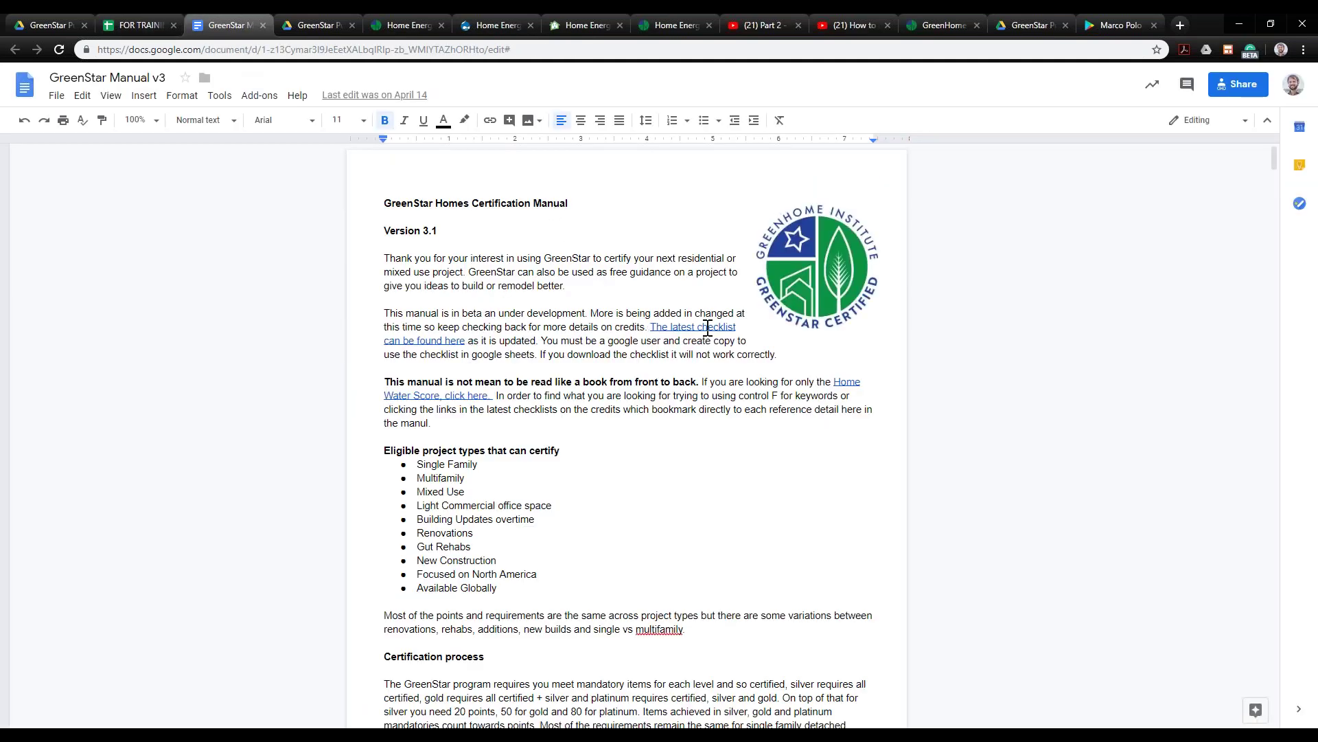
pyautogui.scroll(-7, 555, 336)
pyautogui.scroll(-20, 555, 336)
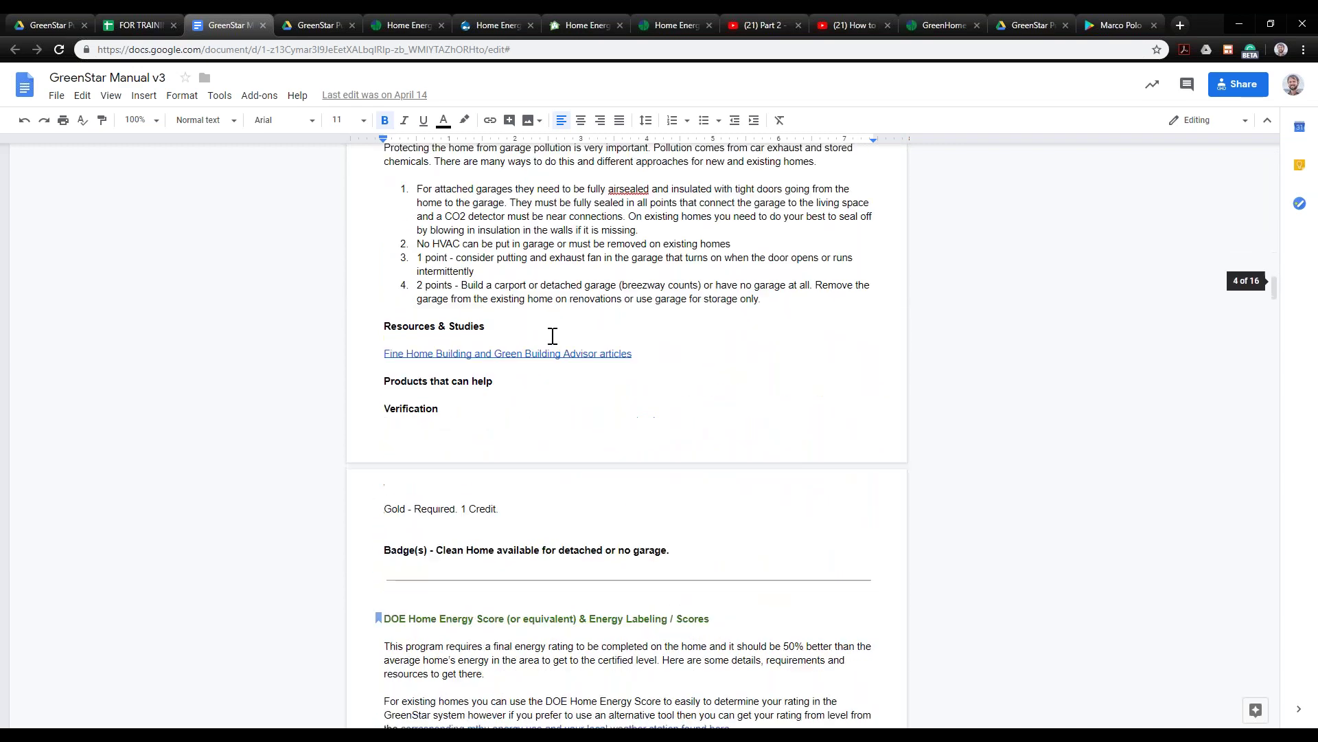
pyautogui.scroll(-7, 553, 336)
pyautogui.scroll(5, 550, 336)
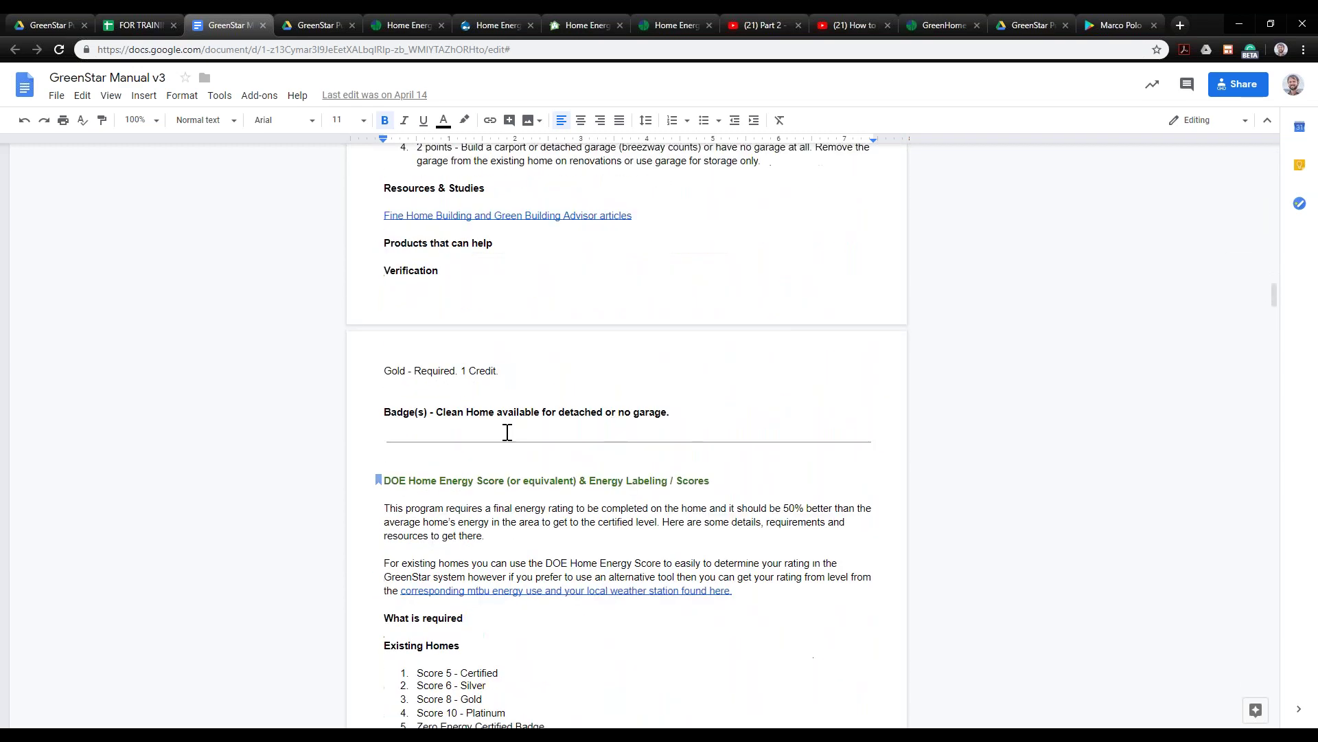
pyautogui.scroll(5, 727, 565)
pyautogui.scroll(-14, 727, 565)
pyautogui.scroll(-15, 689, 538)
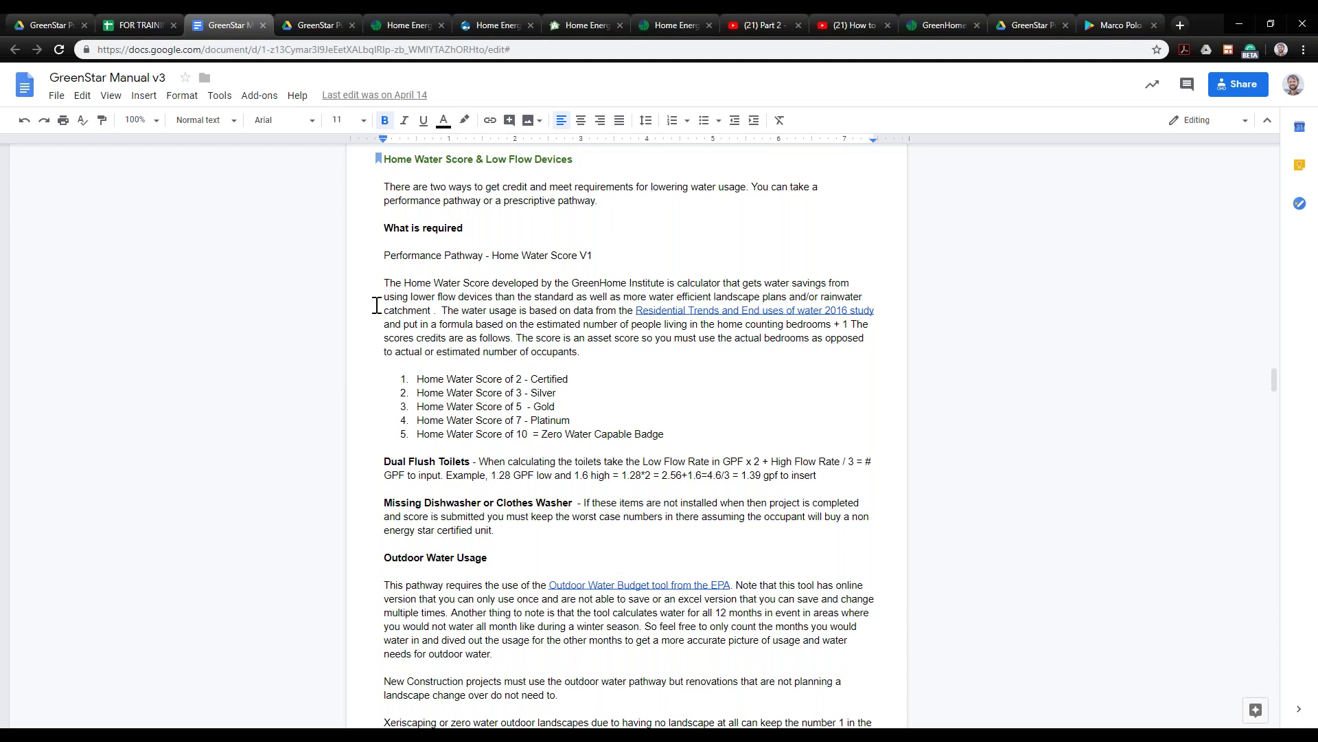
pyautogui.scroll(-15, 357, 348)
pyautogui.write('. 1 Credit.')
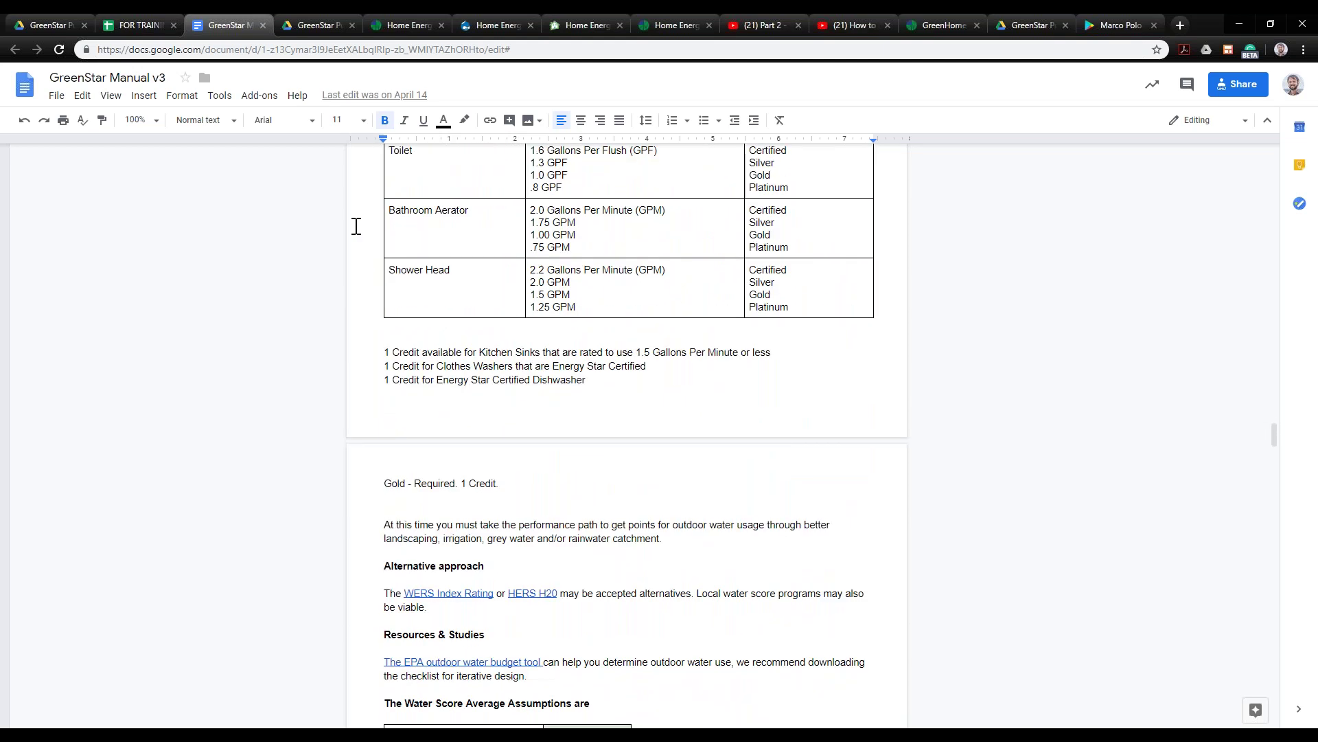
# Revisit the manual's water section and the HES data collection form in Google Drive, and return to the checklist
pyautogui.click(145, 14)
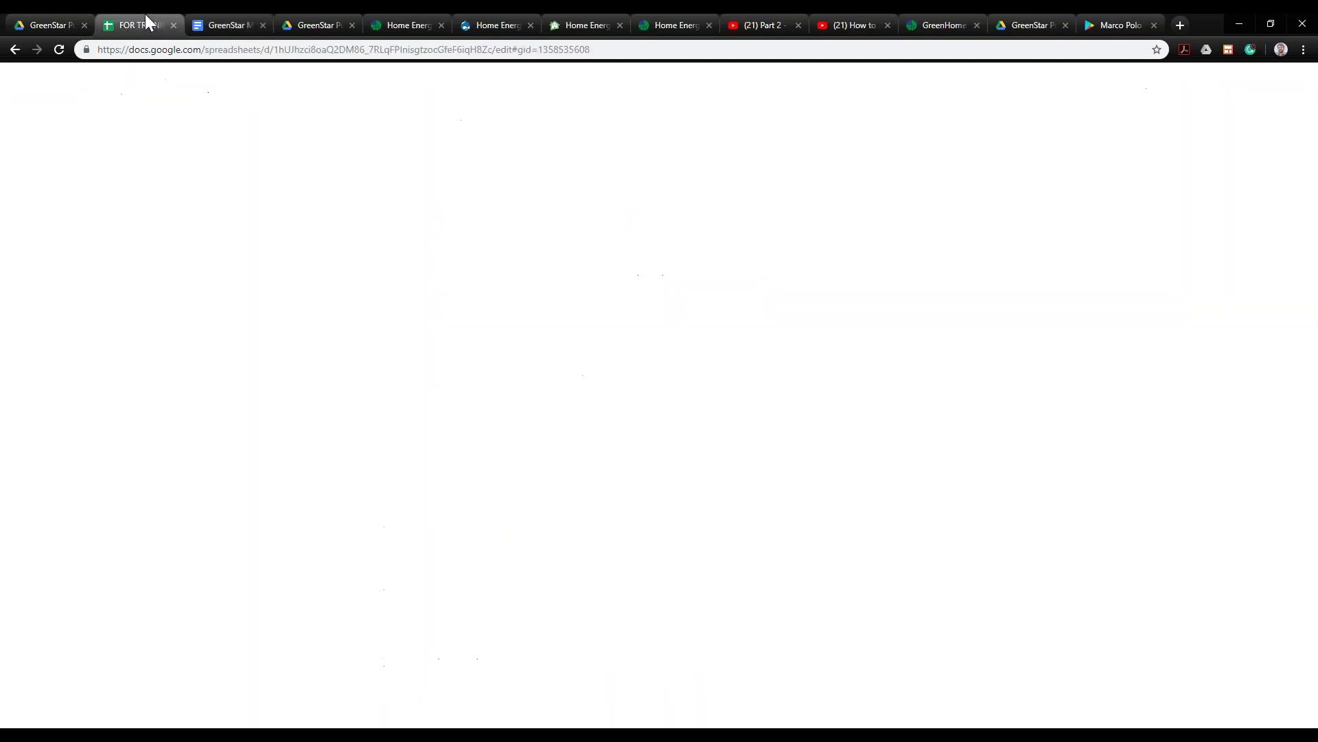
pyautogui.click(227, 19)
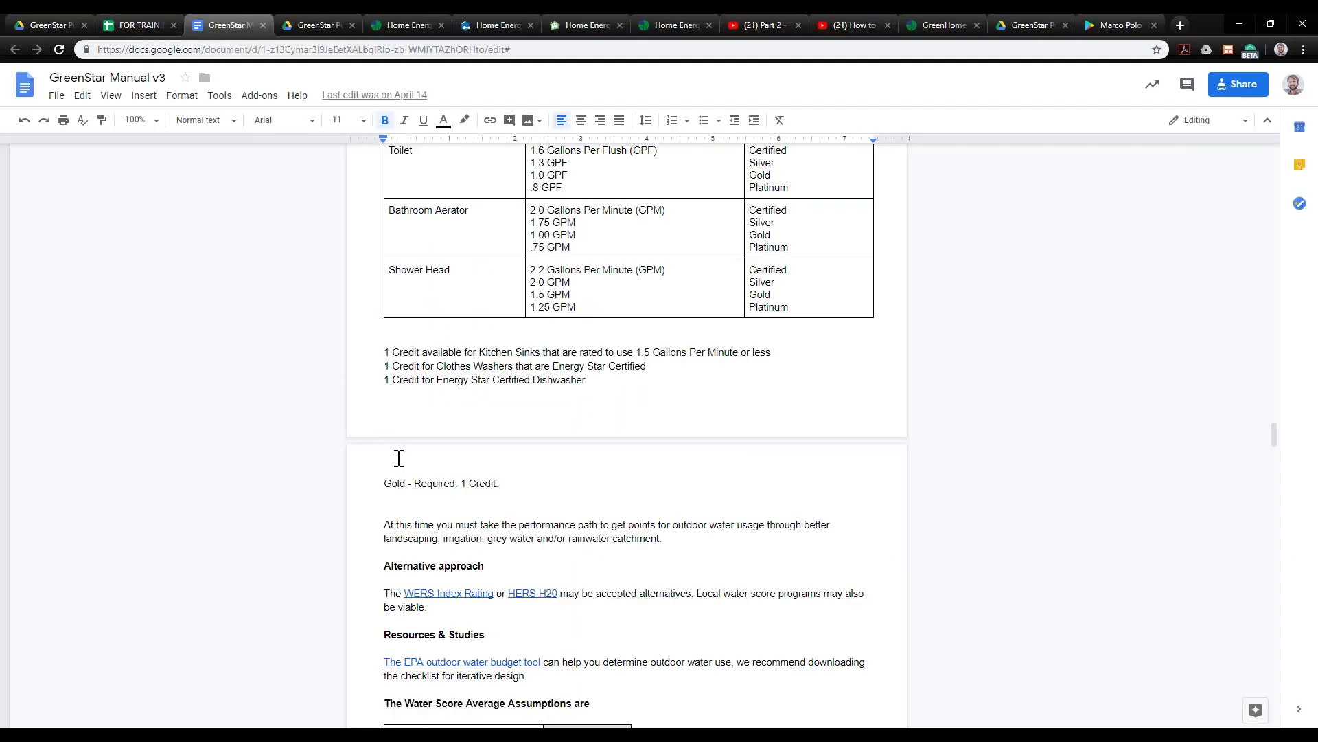
pyautogui.scroll(6, 393, 446)
pyautogui.click(98, 15)
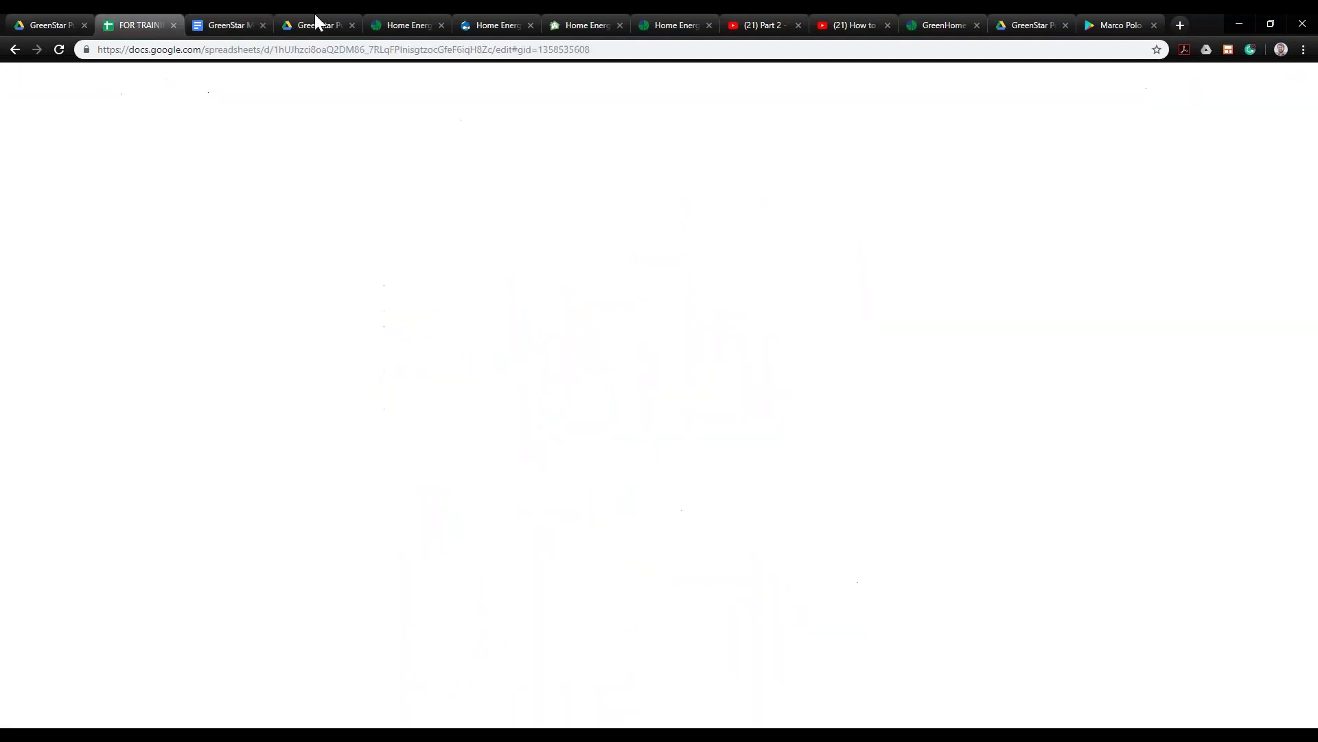
pyautogui.click(317, 16)
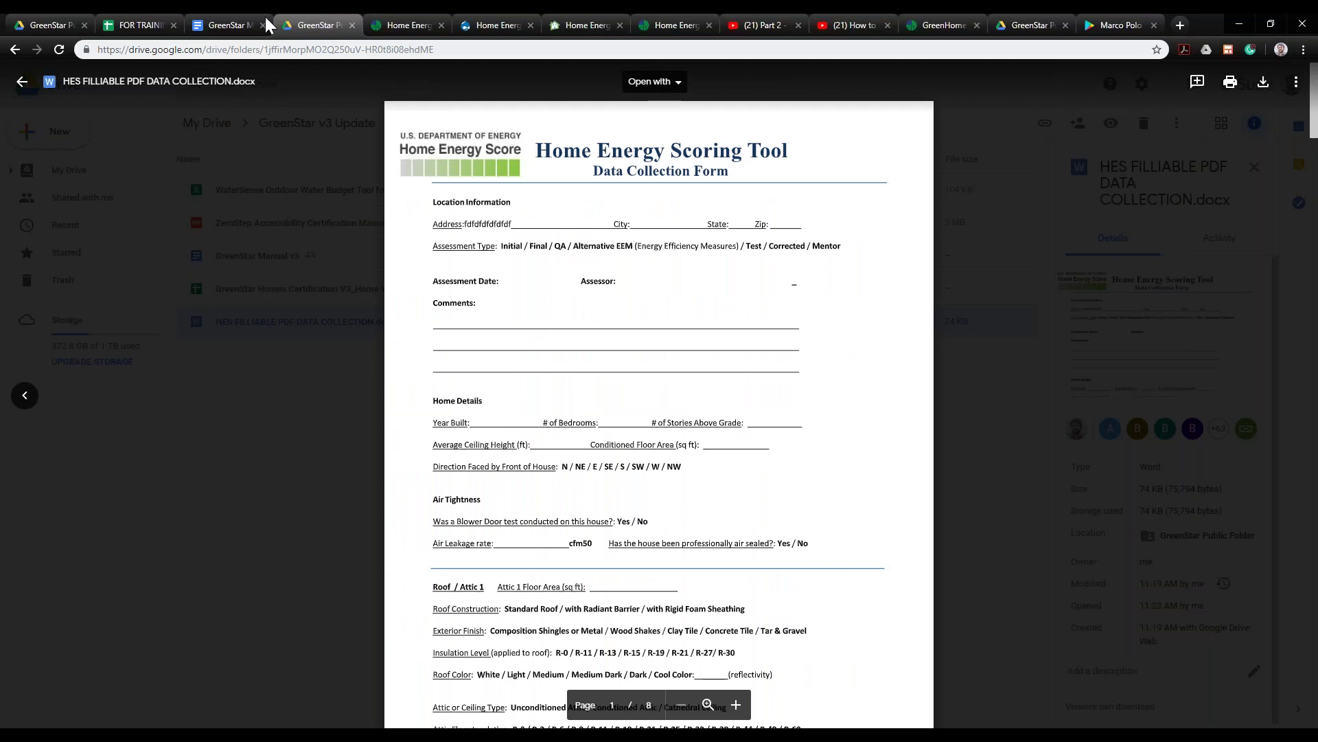
pyautogui.click(149, 21)
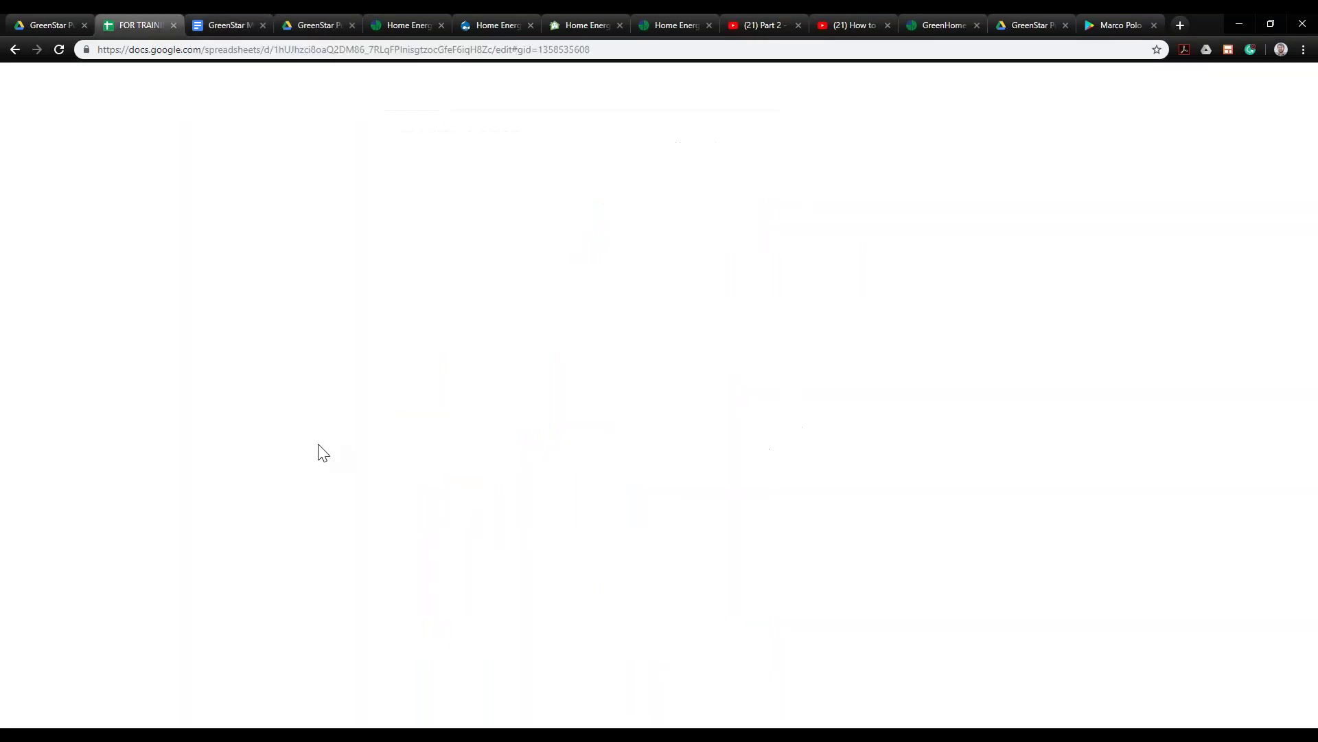
# Open the Workbook sheet and examine the linked gas leak measure and the unlinked operating instructions measure
pyautogui.click(169, 716)
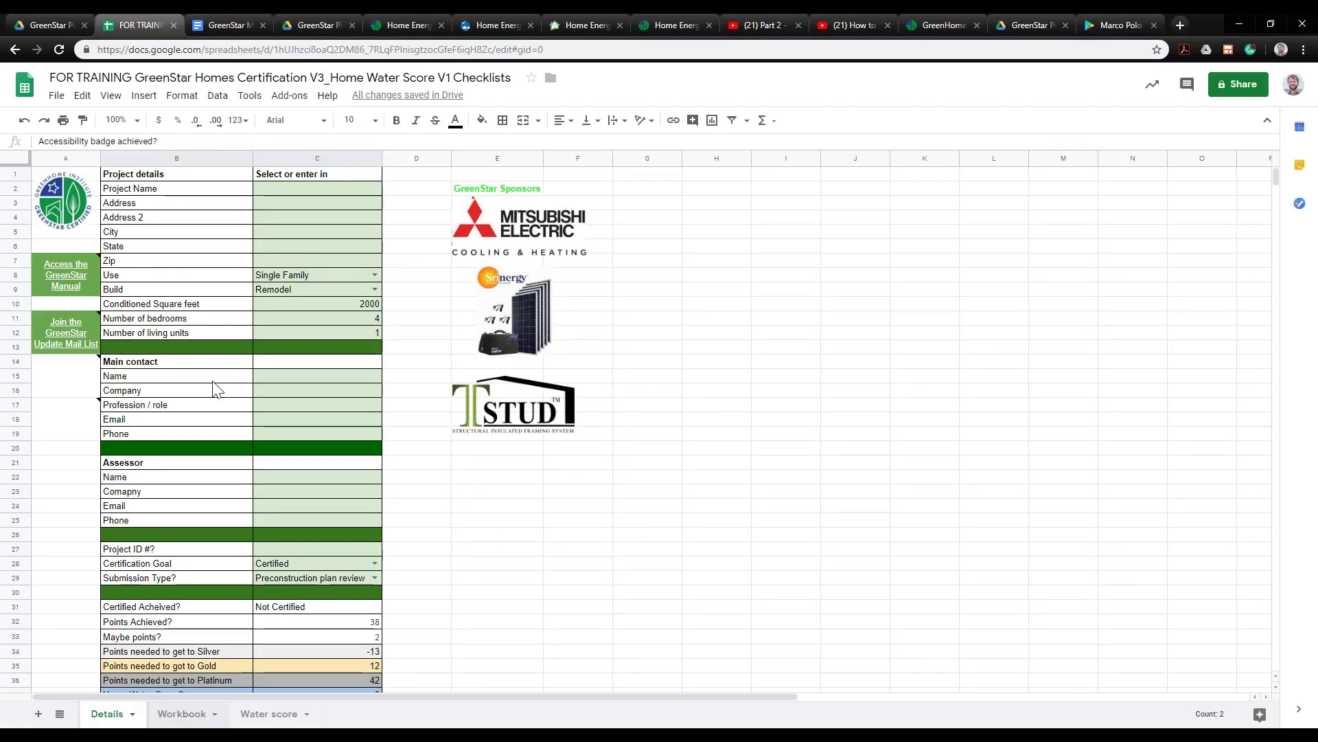
pyautogui.scroll(2, 234, 363)
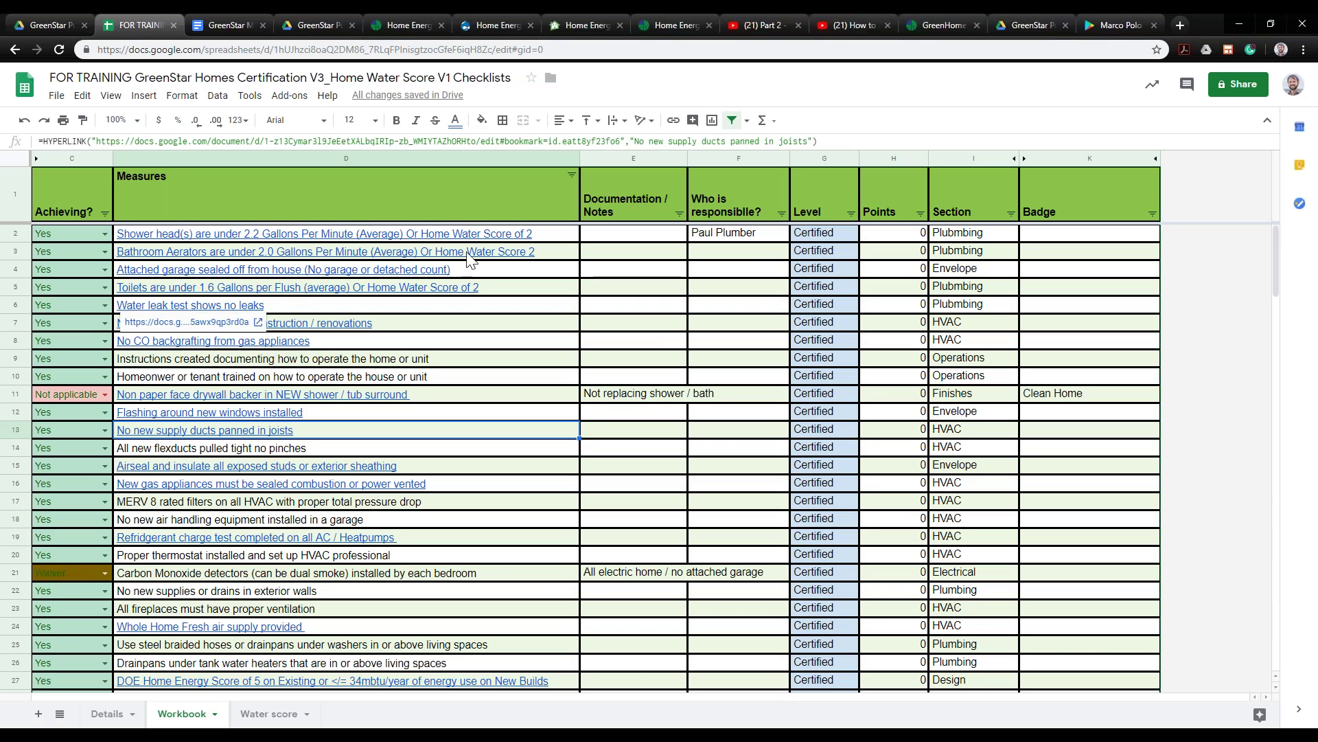
pyautogui.click(538, 327)
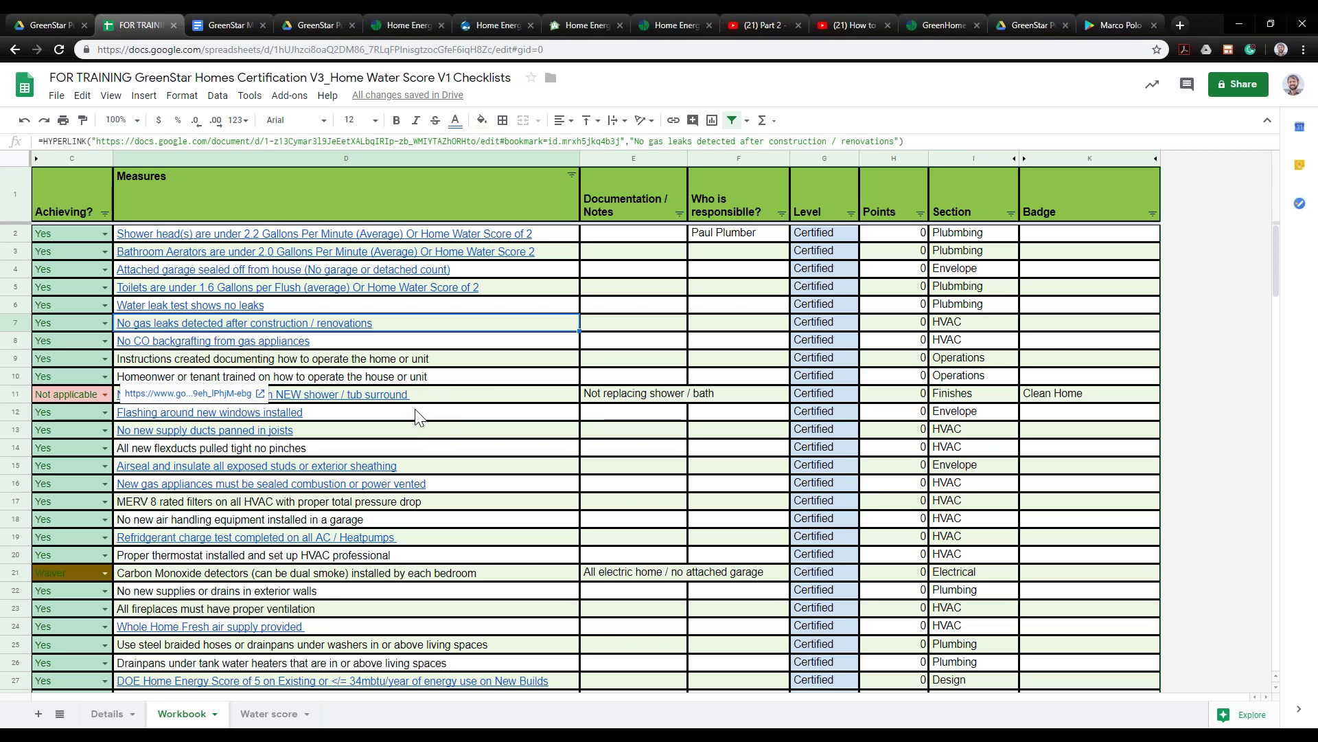
pyautogui.click(508, 359)
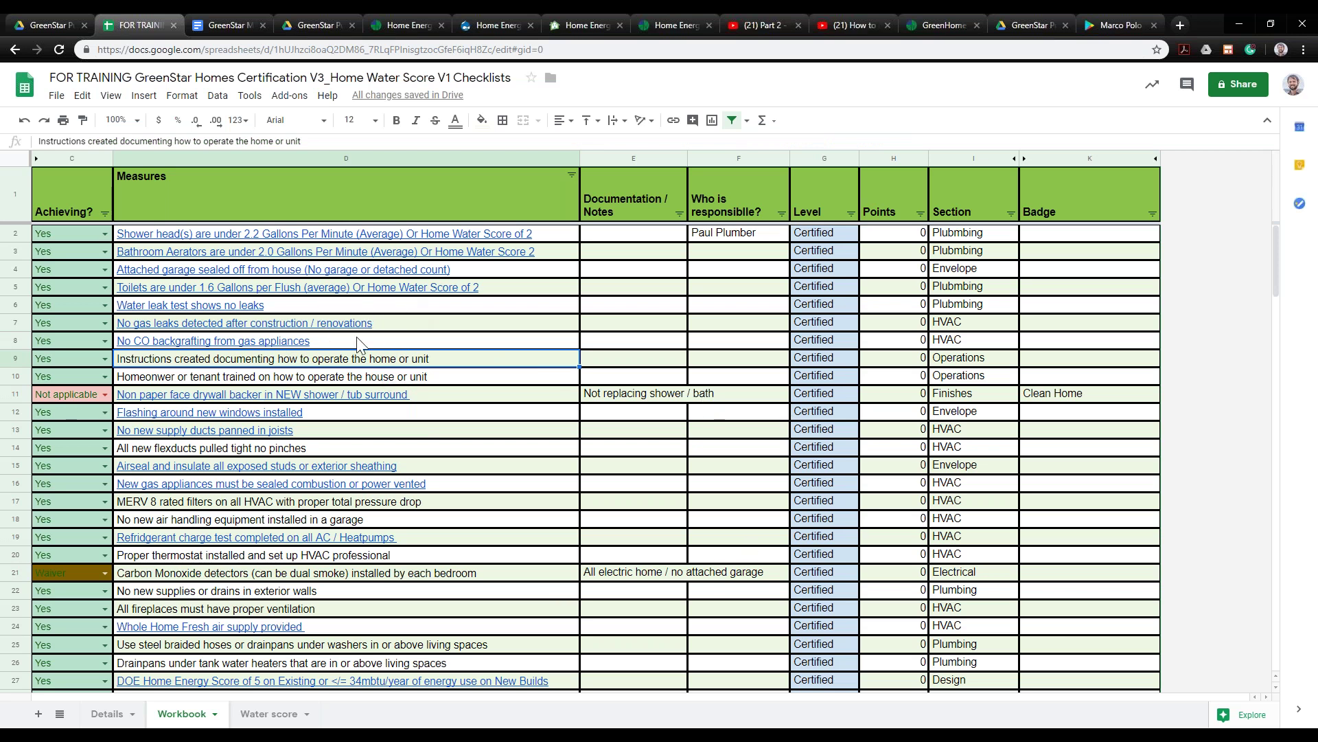
pyautogui.click(430, 355)
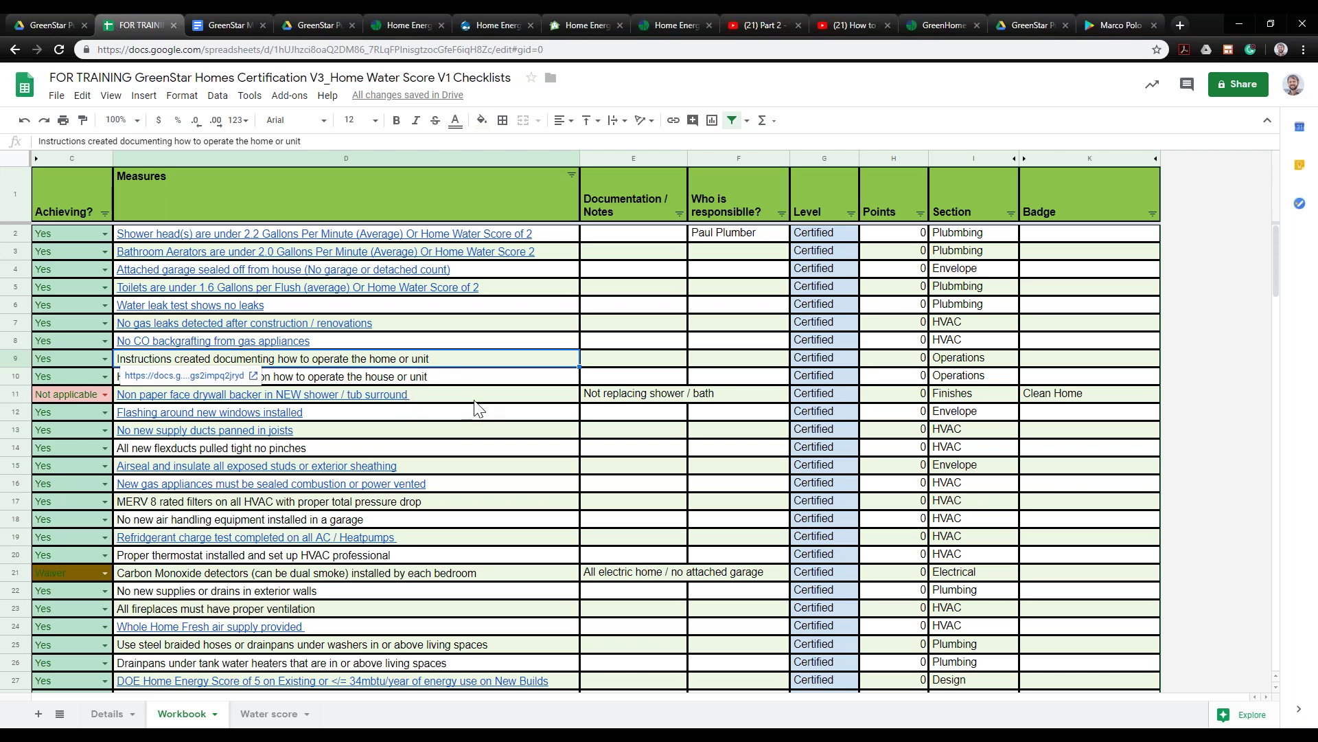
# Locate the DOE Home Energy Score measure in the Workbook and select its Achieving value for examination
pyautogui.scroll(-1, 495, 446)
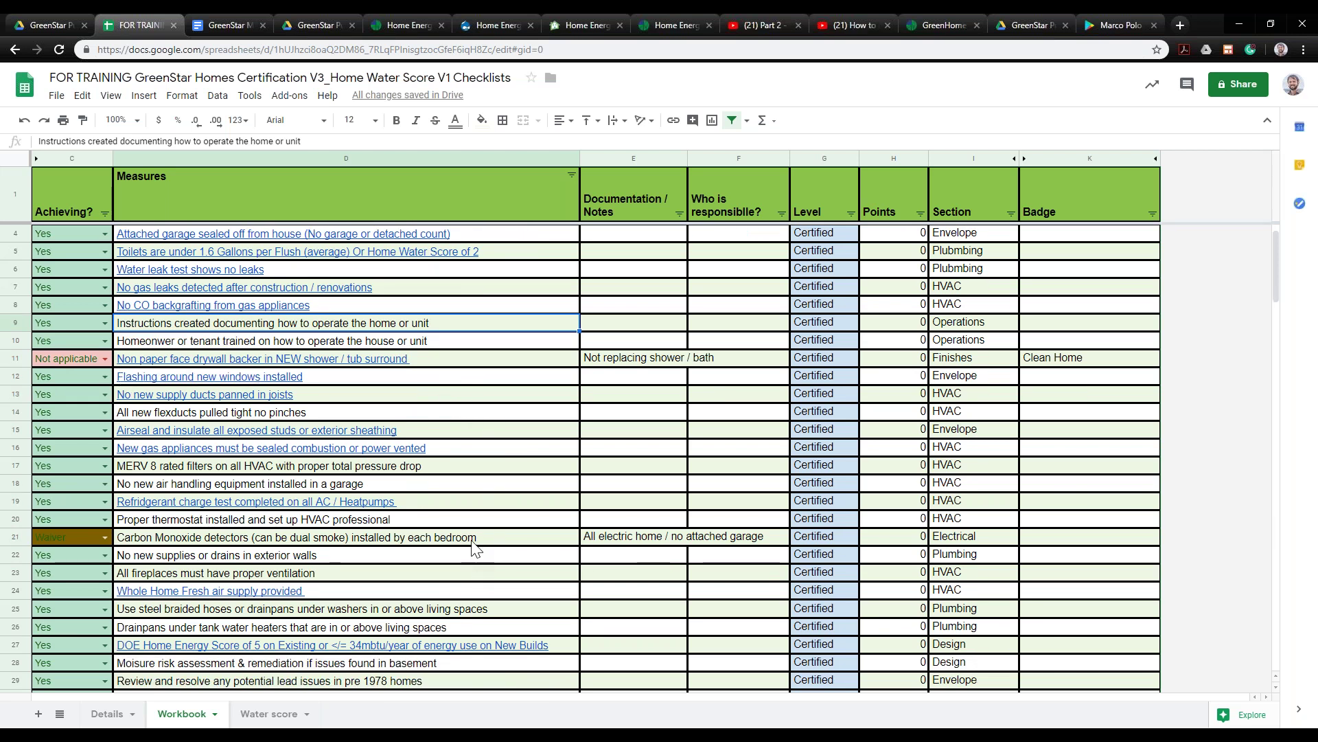
pyautogui.scroll(-2, 471, 553)
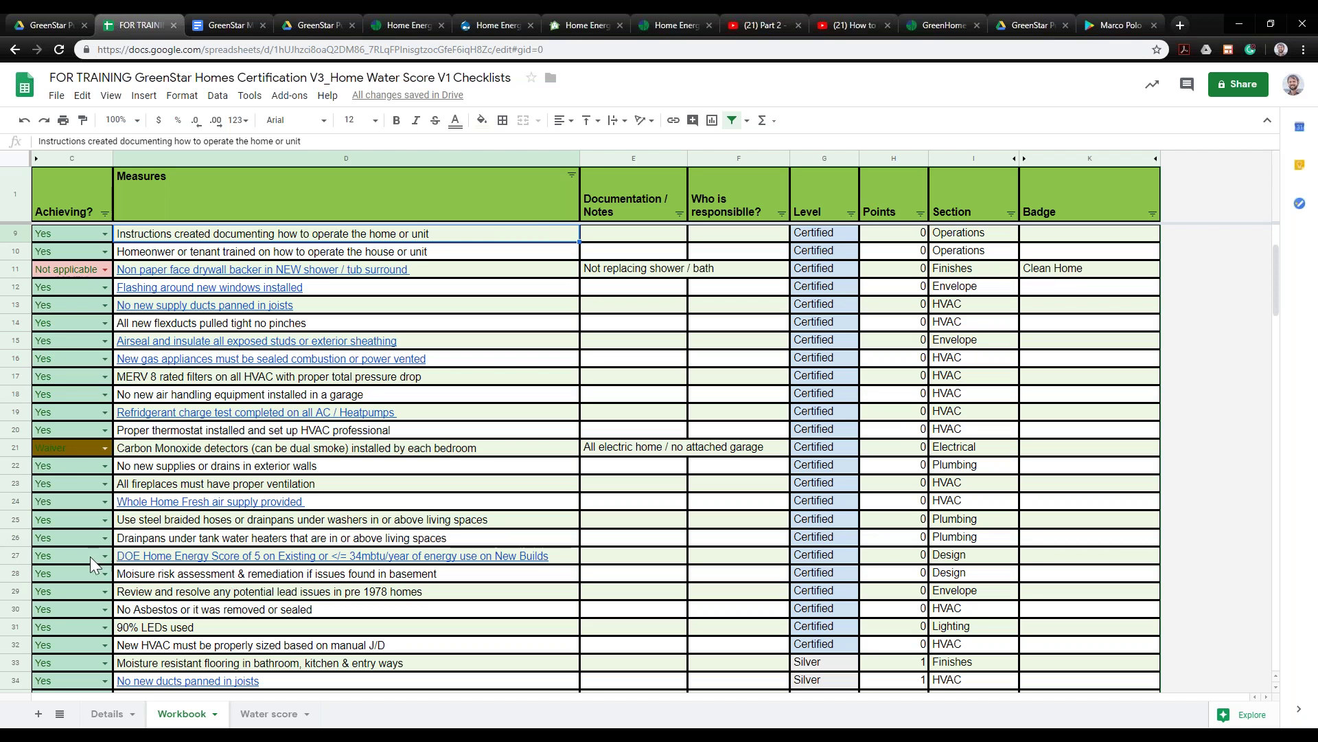
pyautogui.click(90, 556)
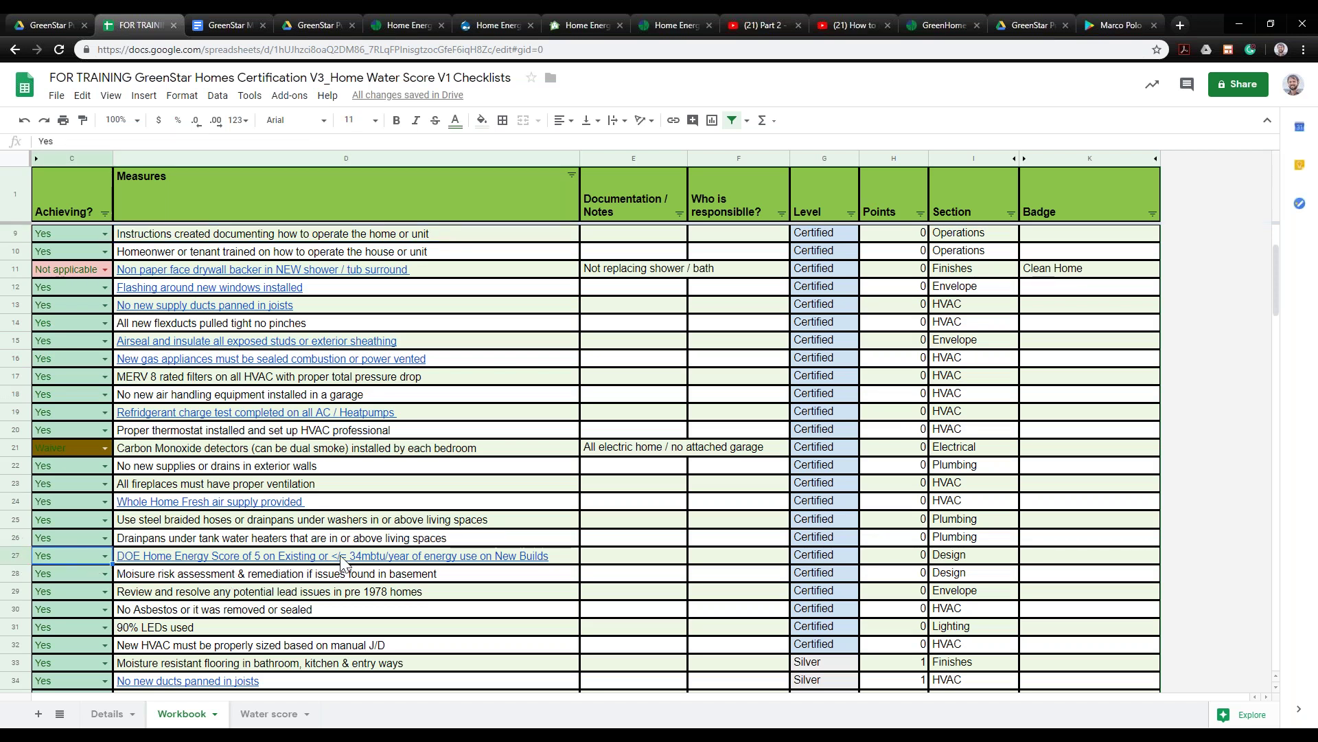
pyautogui.moveTo(348, 570)
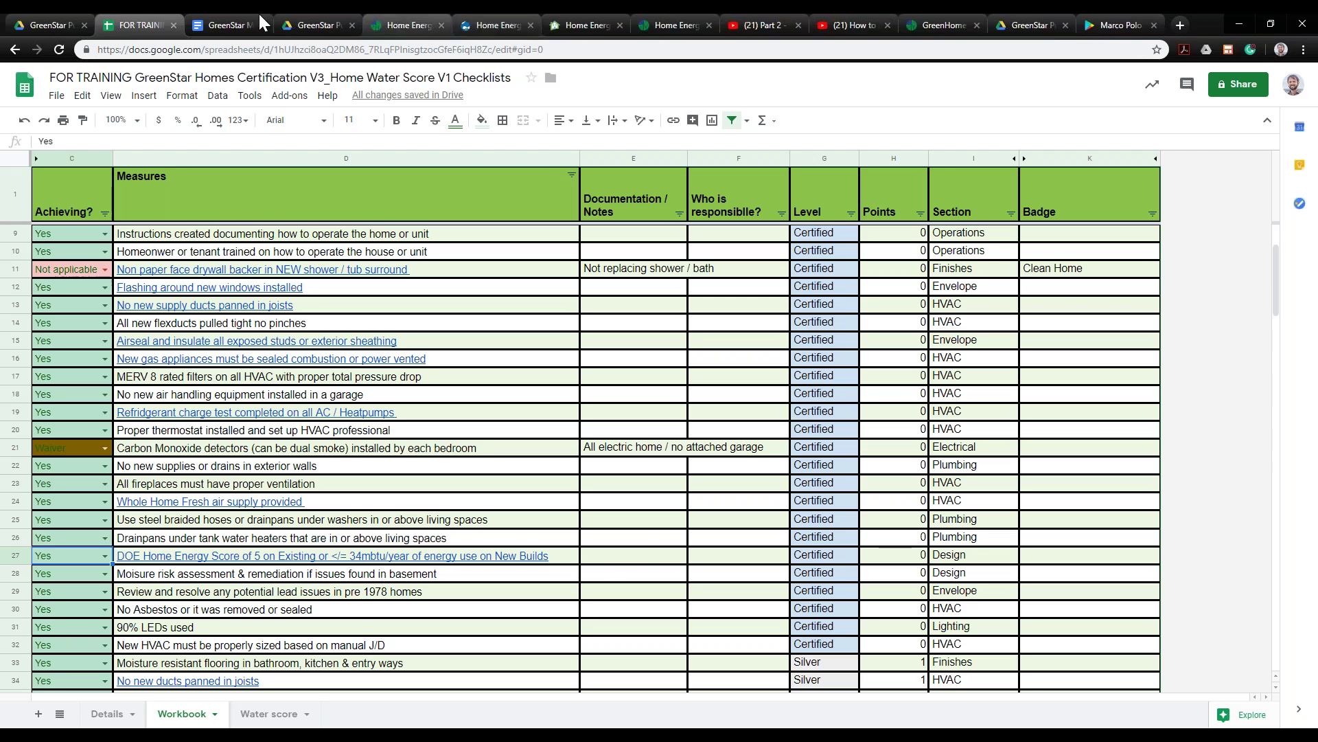
# Find the DOE Home Energy Score entry in the GreenStar Manual and highlight the Existing Homes scores from Certified to Platinum
pyautogui.click(213, 21)
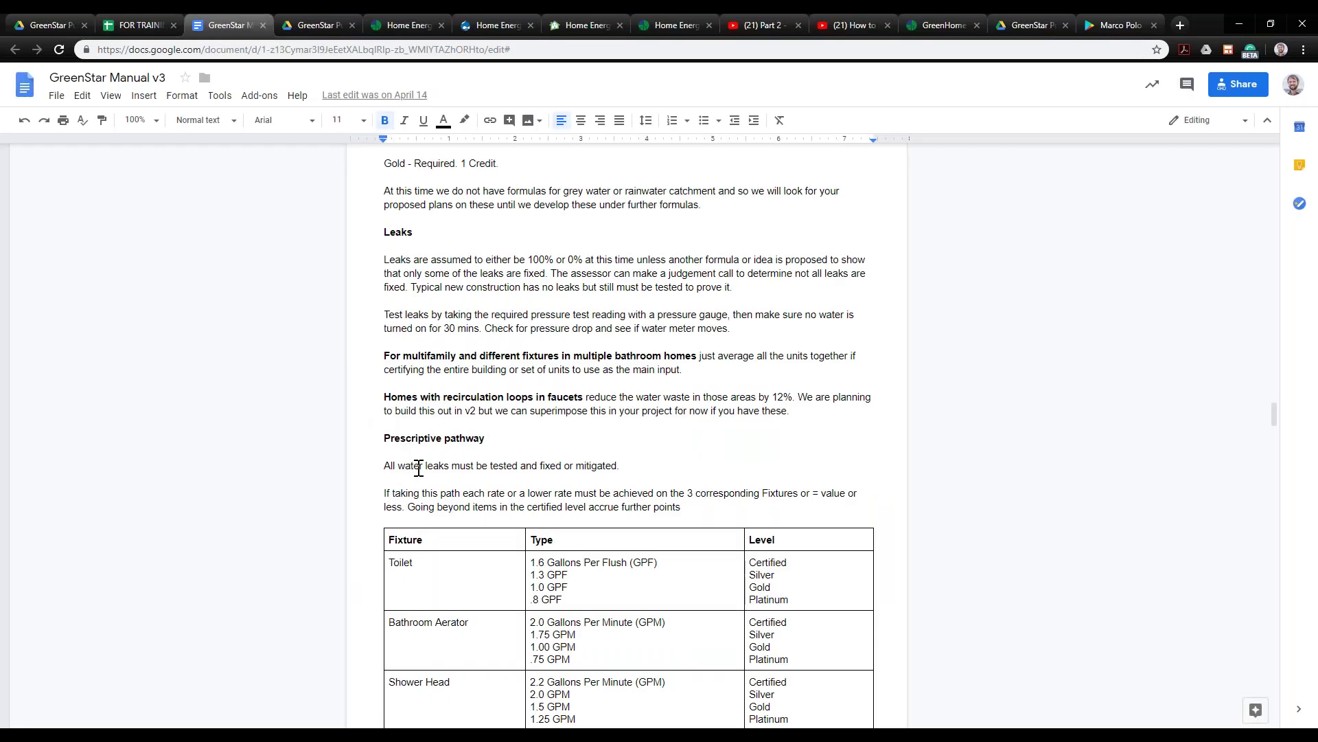
pyautogui.scroll(15, 481, 446)
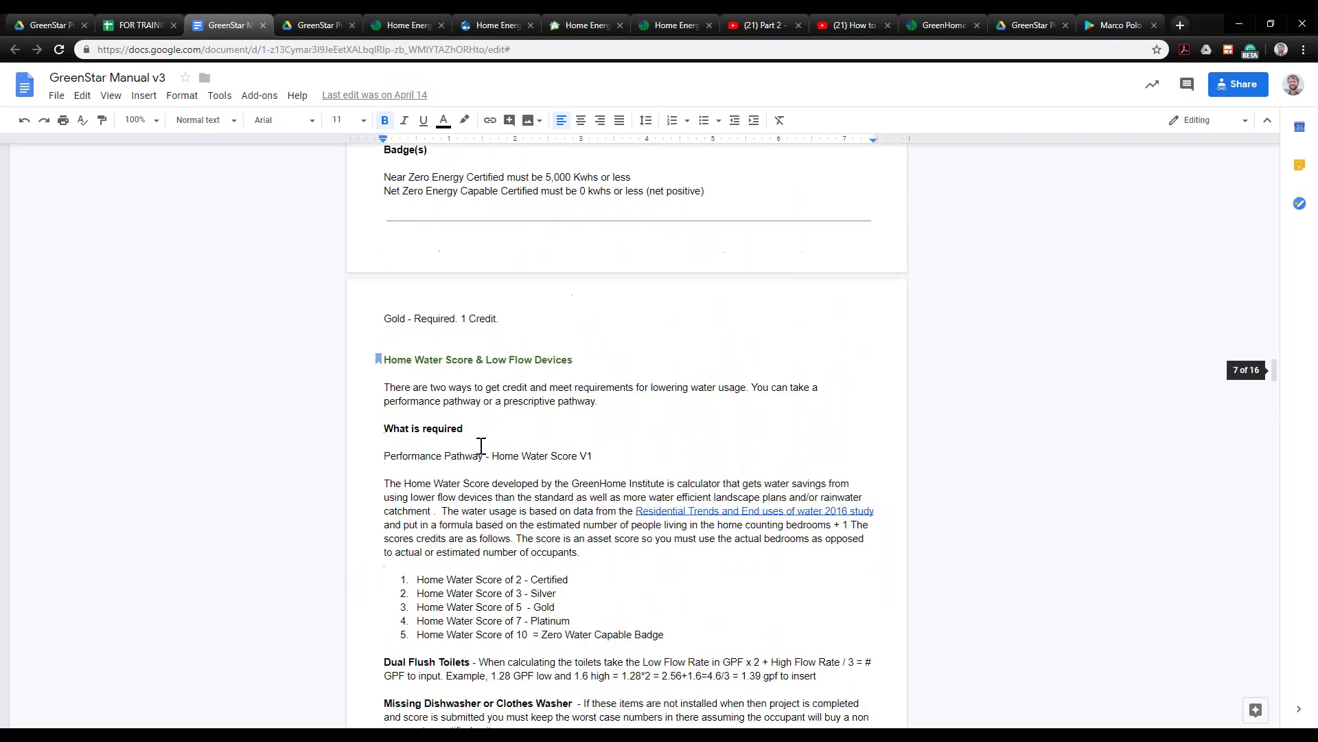
pyautogui.scroll(15, 481, 446)
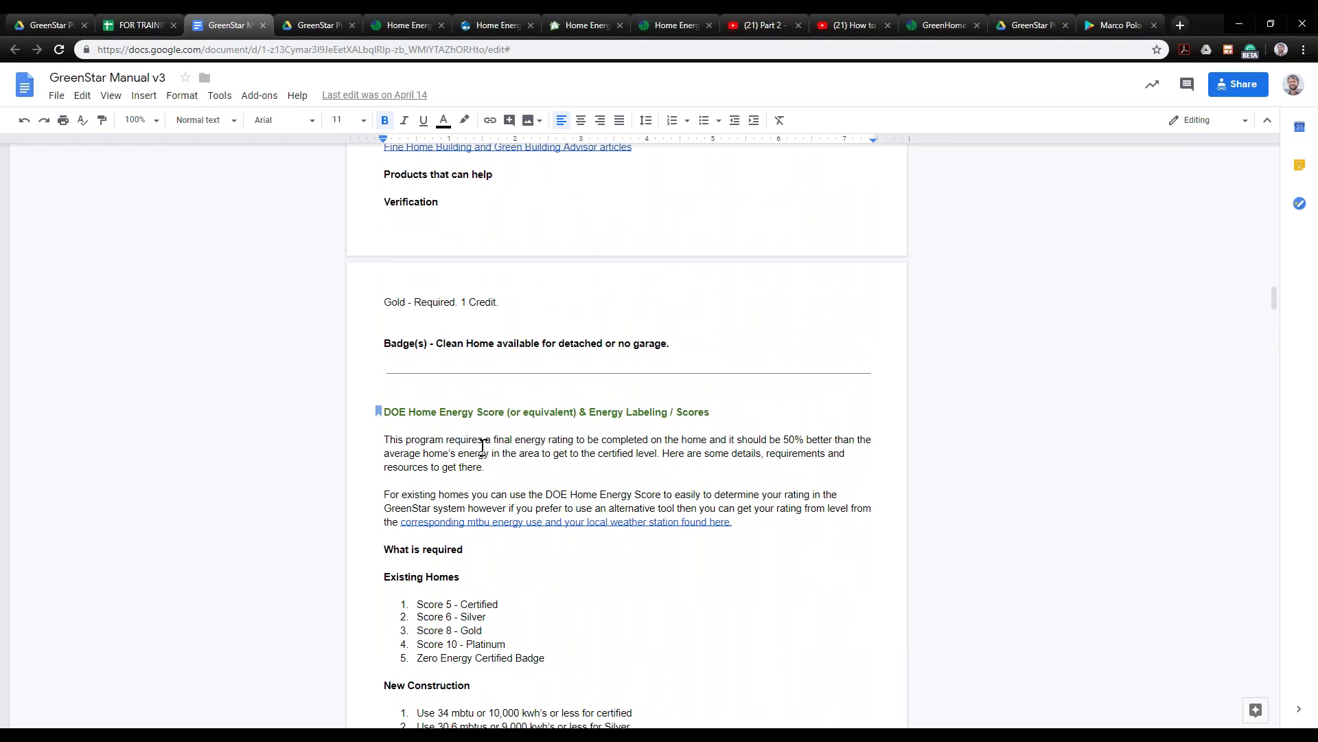
pyautogui.scroll(-3, 544, 432)
pyautogui.scroll(1, 588, 421)
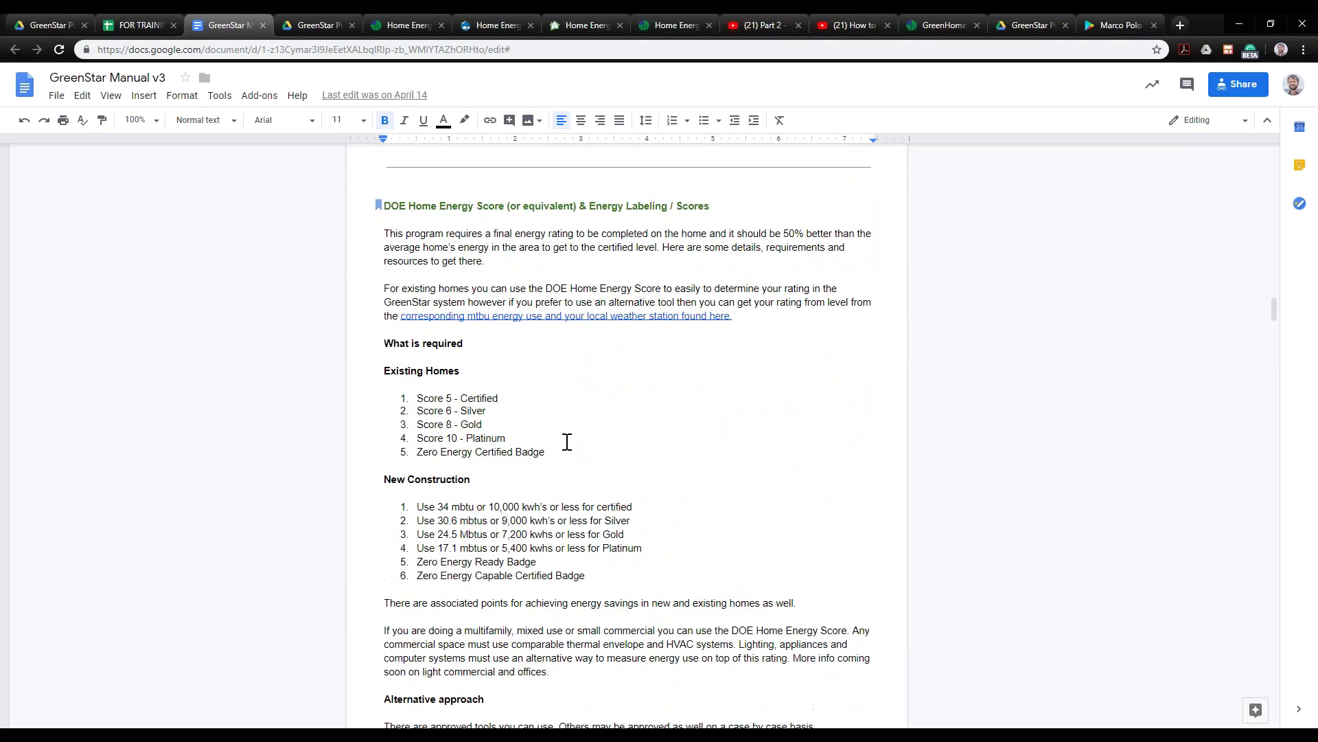
pyautogui.moveTo(451, 398); pyautogui.dragTo(522, 443)
pyautogui.scroll(-2, 470, 426)
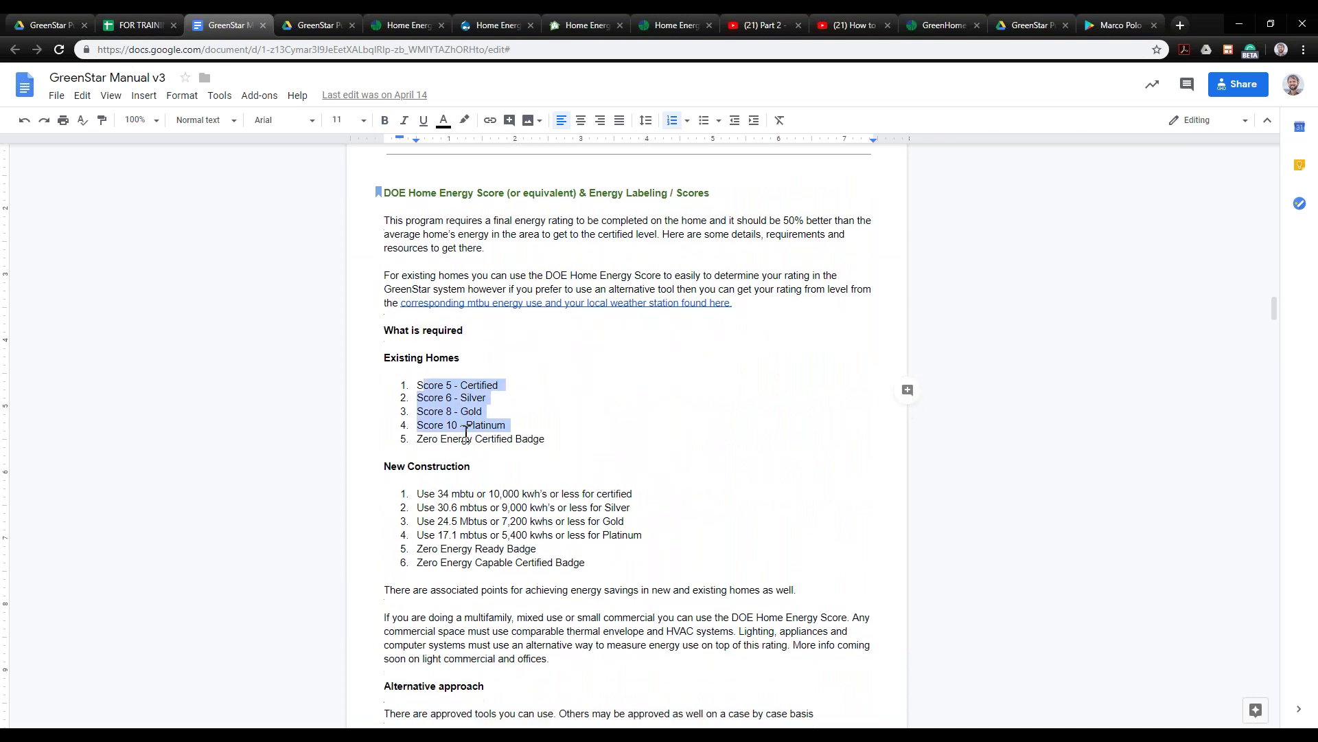
# Highlight the New Construction energy use limits from certified to Platinum in the manual
pyautogui.click(414, 368)
pyautogui.moveTo(417, 371); pyautogui.dragTo(653, 411)
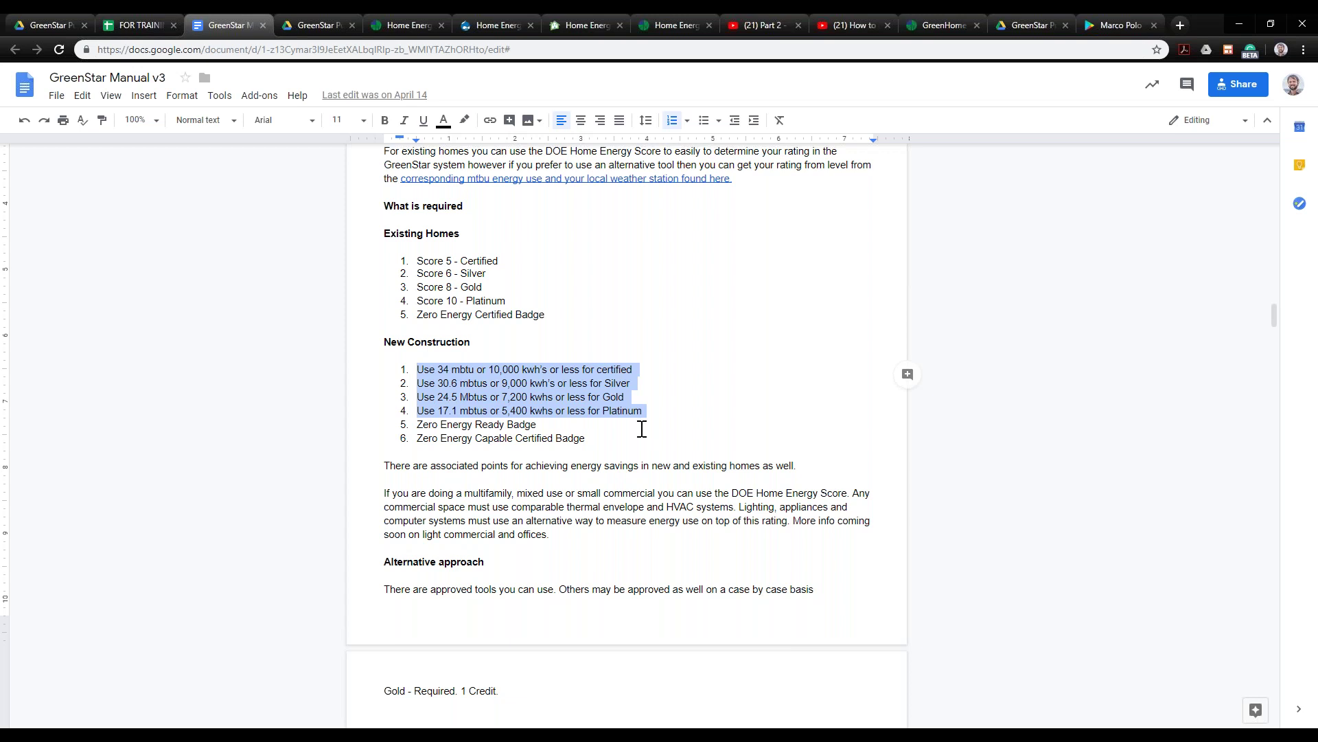
pyautogui.scroll(-3, 556, 421)
# Return to the checklist's DOE Home Energy Score measure and set the Build type to New Construction on the Details sheet
pyautogui.hotkey('ctrl', 'shift', 'Tab')
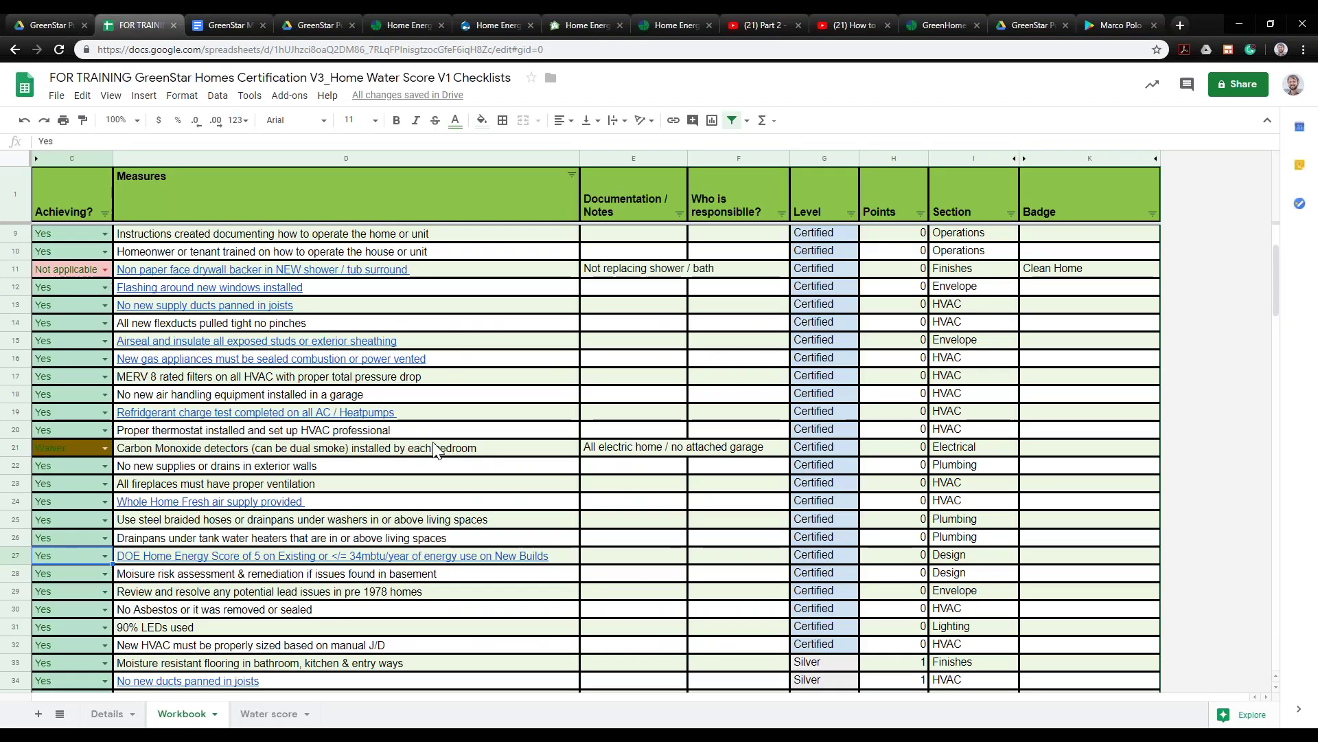
pyautogui.click(548, 558)
pyautogui.click(122, 717)
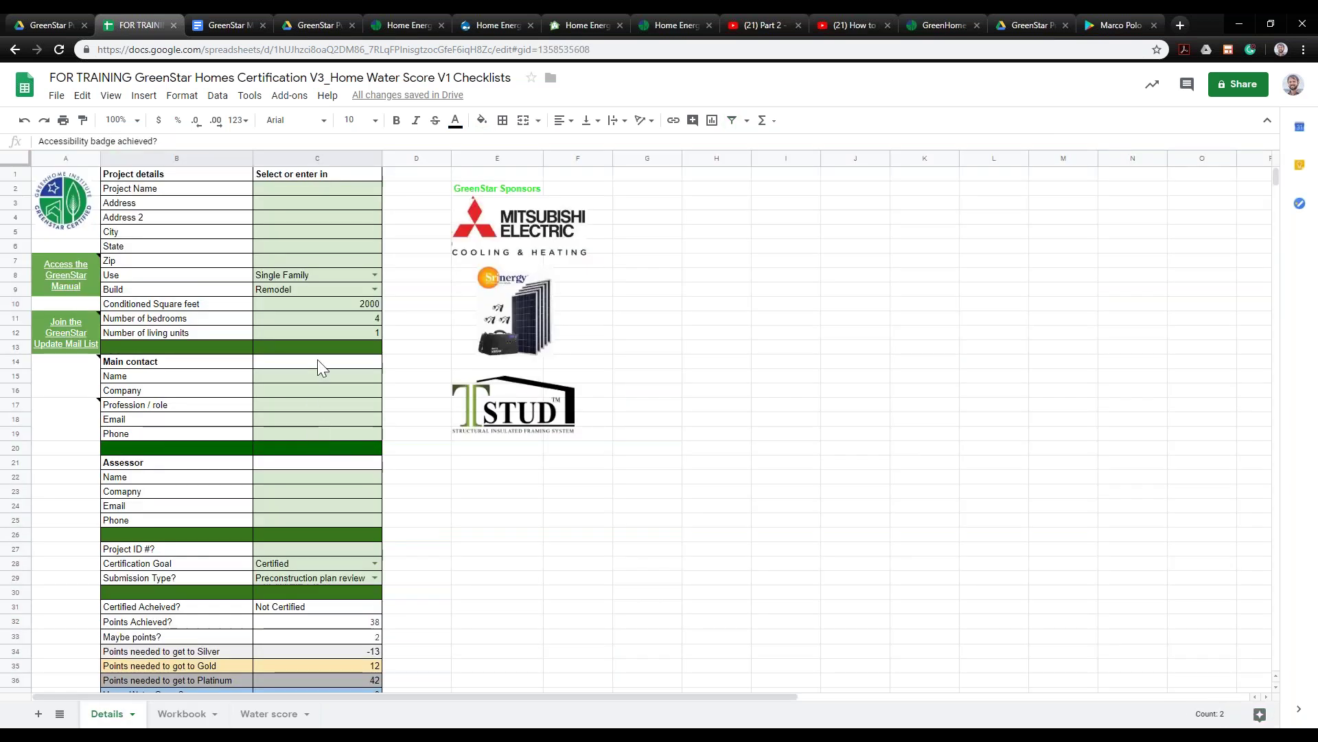
pyautogui.click(374, 289)
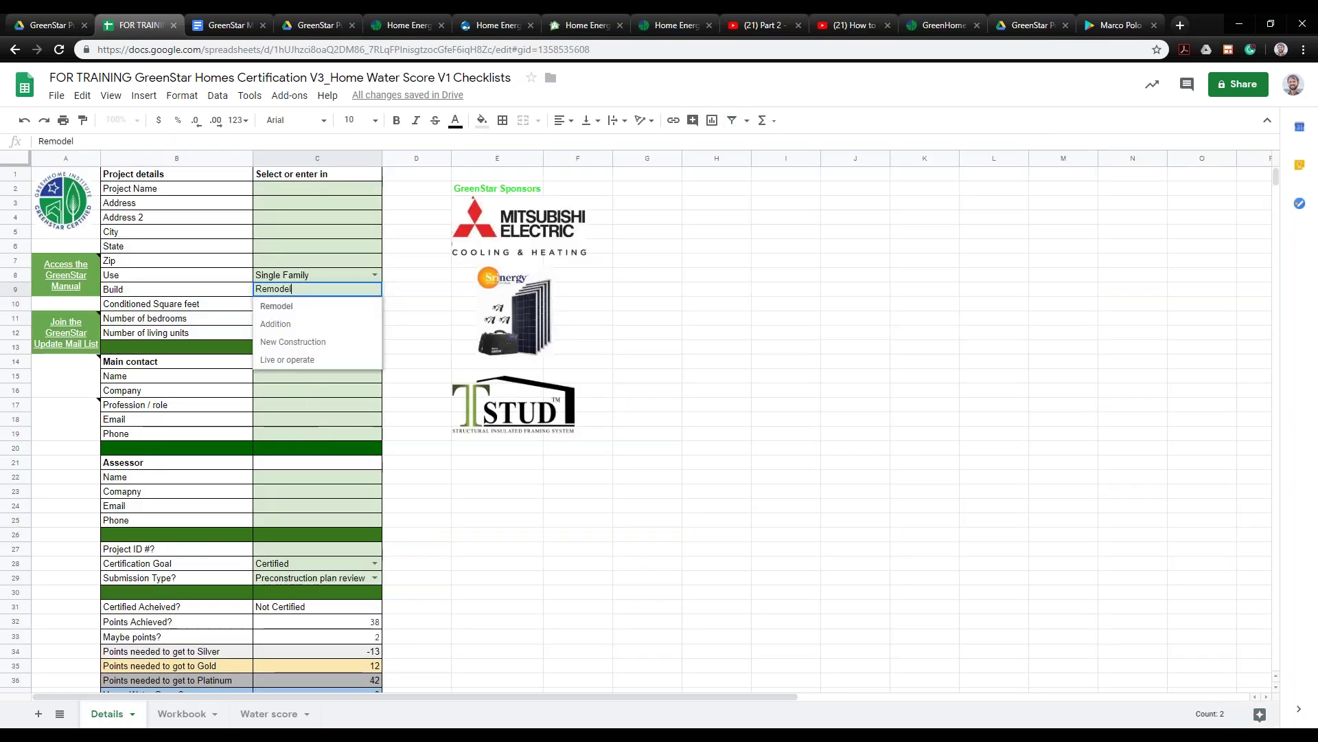
pyautogui.click(355, 342)
# Reopen the Workbook sheet and review the Certified-level measures from the shower head row through the DOE Home Energy Score row
pyautogui.click(182, 713)
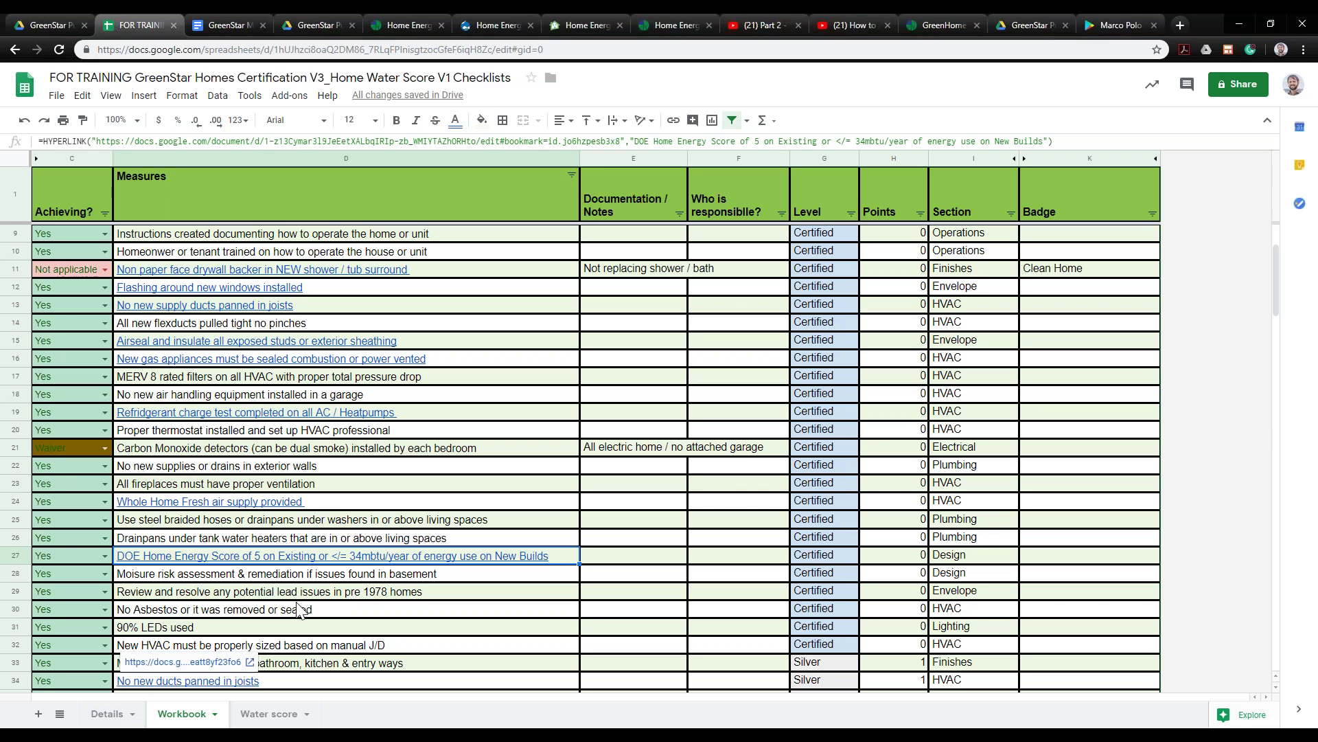
pyautogui.scroll(1, 330, 483)
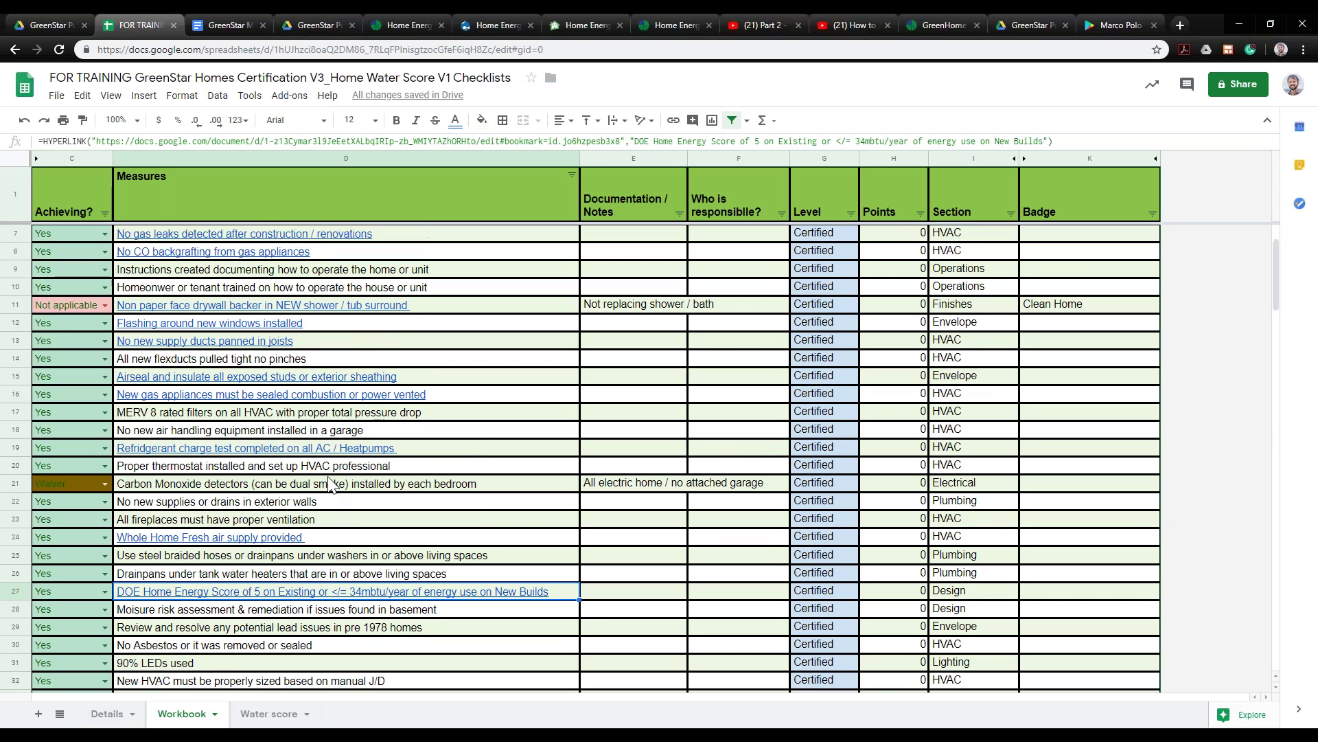
pyautogui.scroll(2, 331, 482)
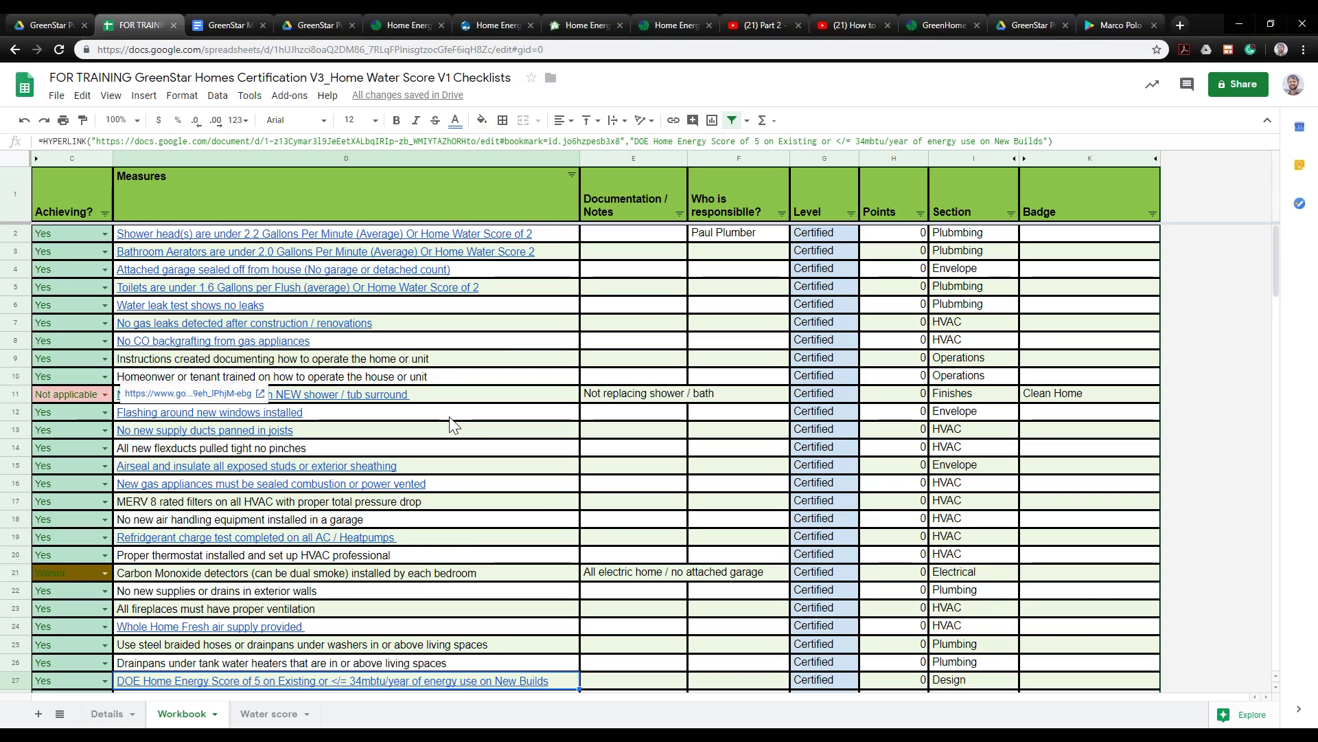
pyautogui.scroll(-3, 471, 474)
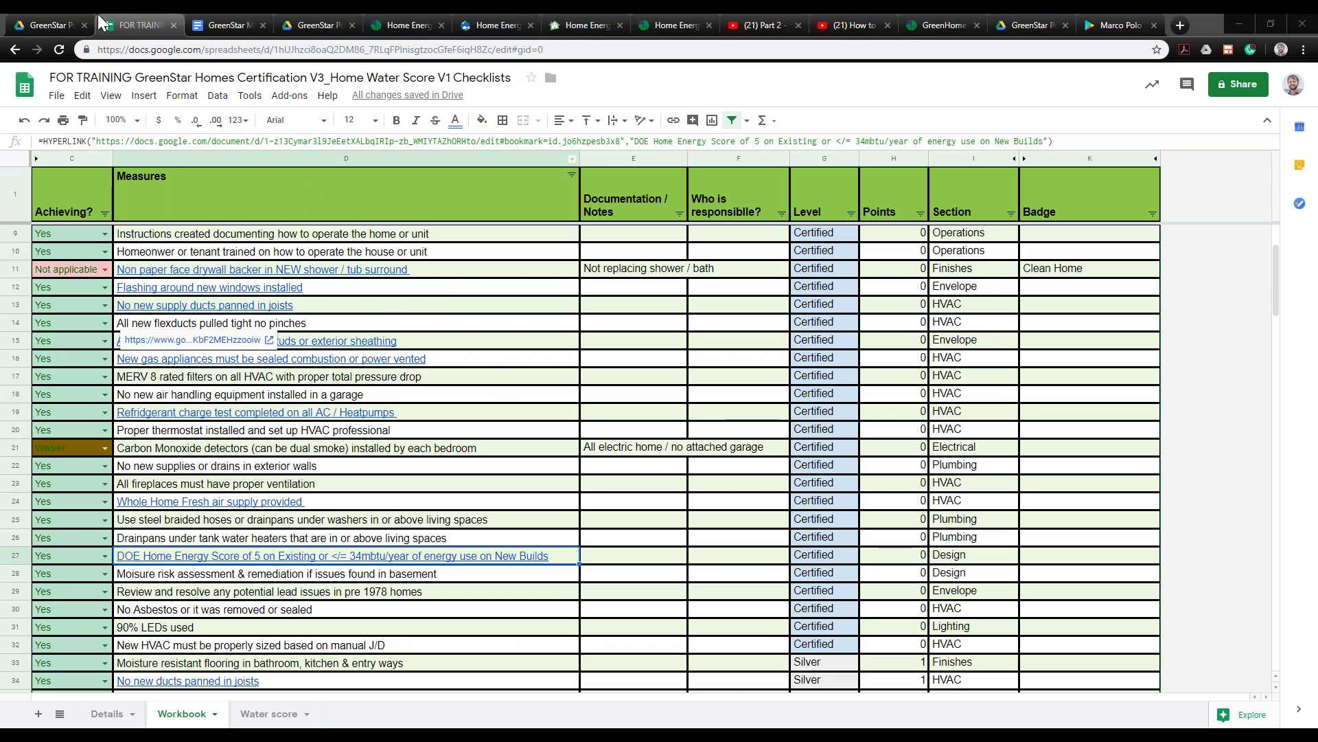
# Return to the GreenStar Manual and review the DOE Home Energy Score requirements for Existing Homes and New Construction
pyautogui.click(238, 18)
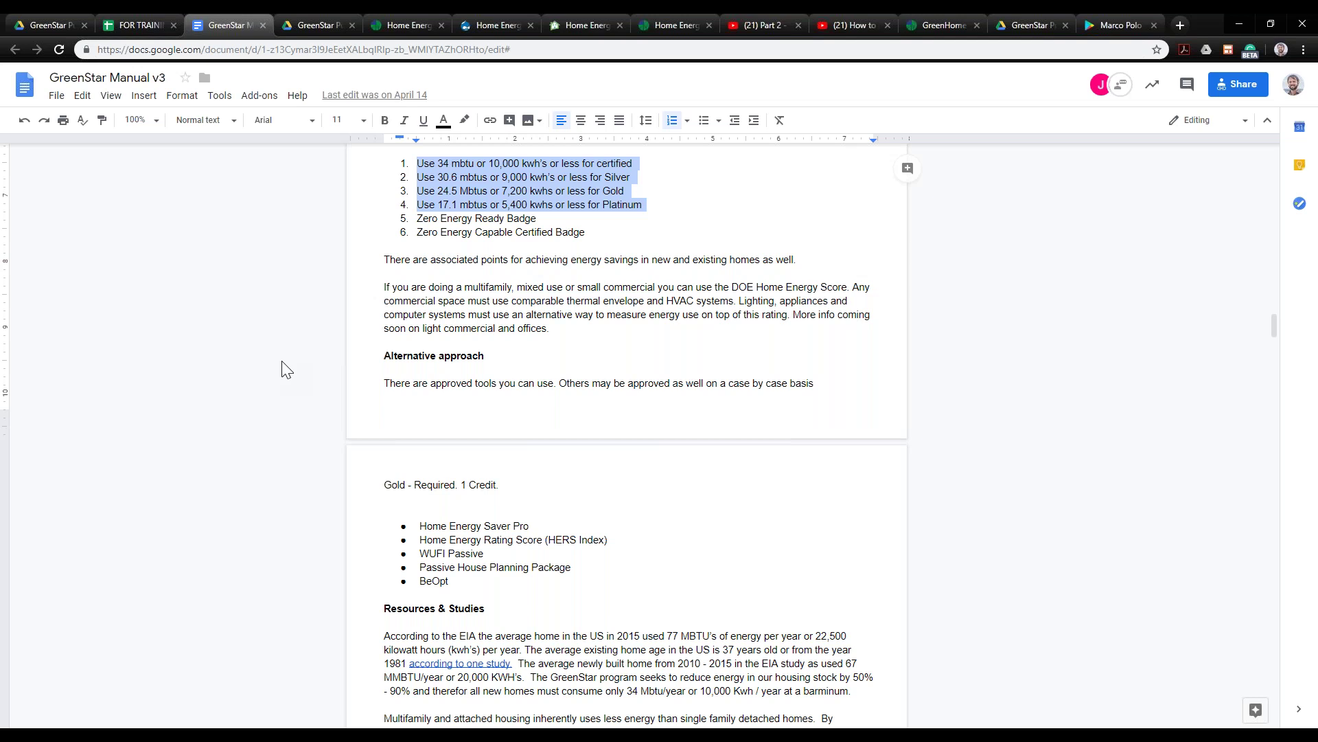
pyautogui.scroll(4, 539, 446)
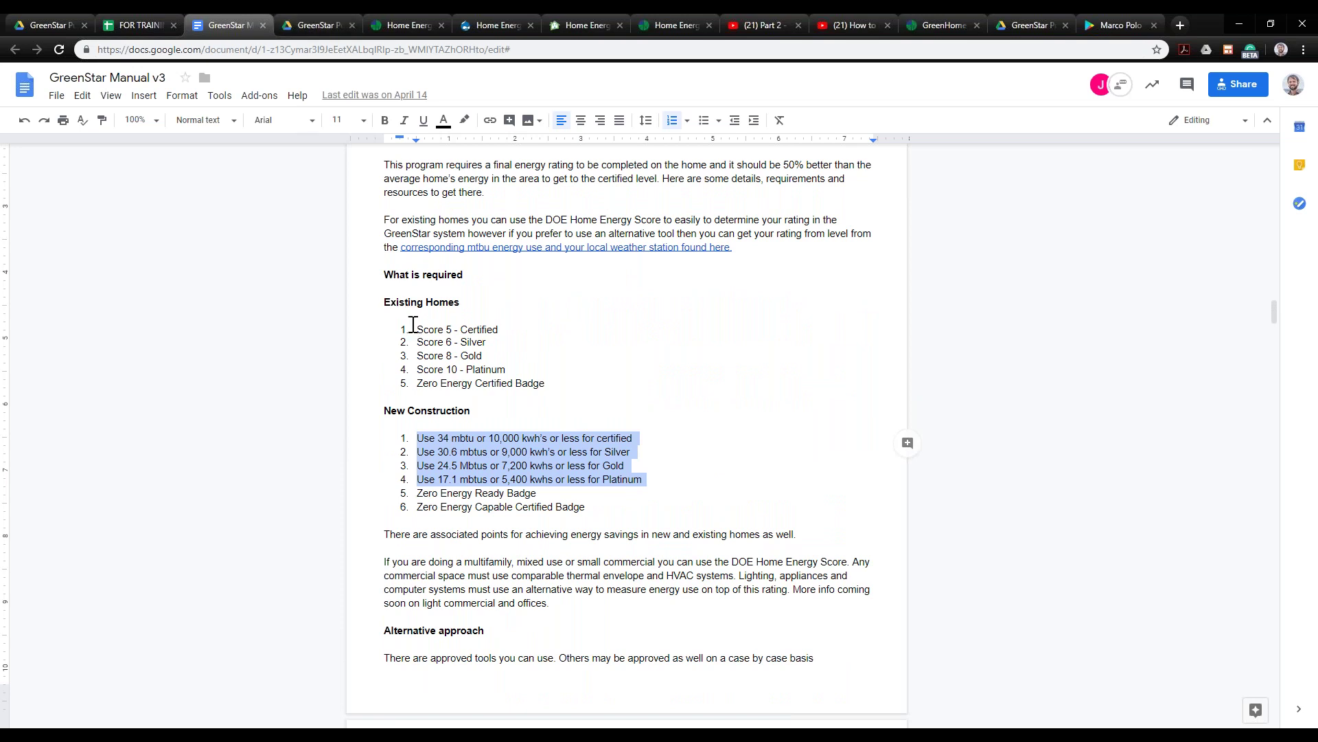
# Review the Home Energy Scoring Tool data collection form from Location Information through the window characteristics, highlighting No for professional air sealing
pyautogui.click(292, 19)
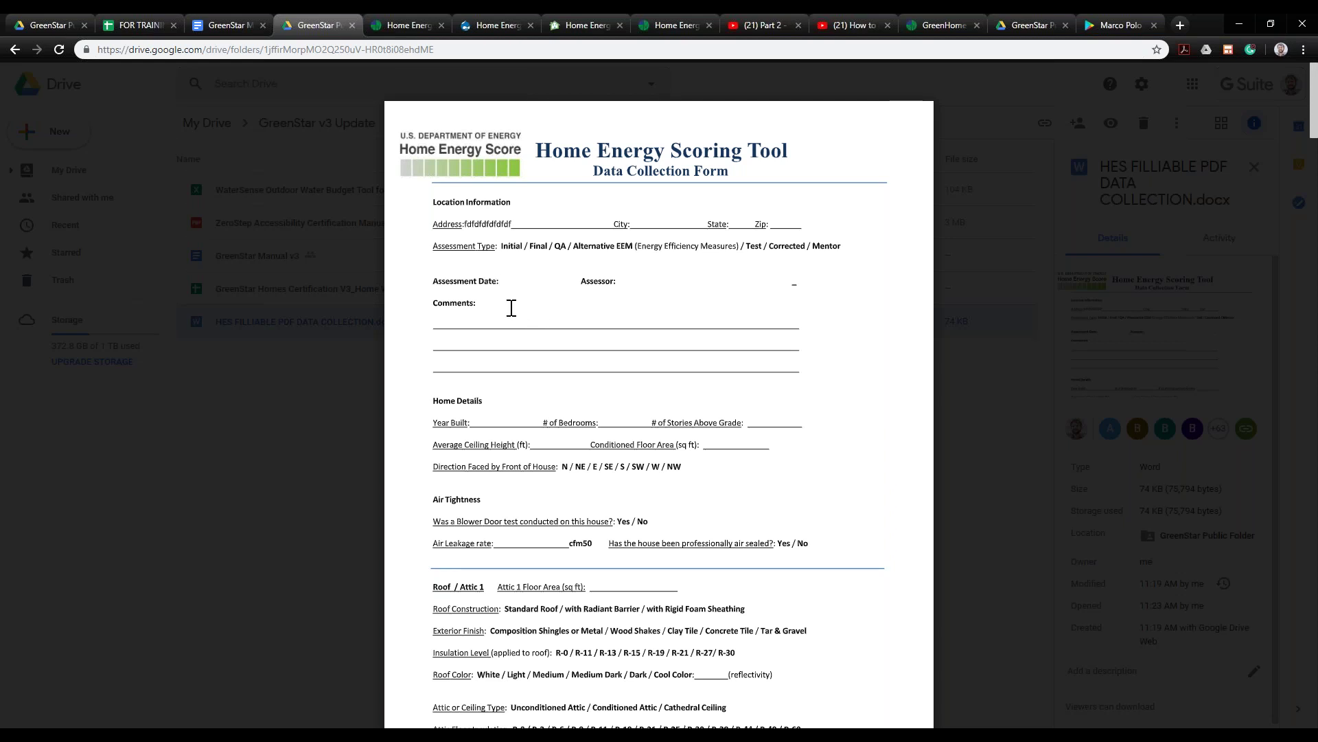
pyautogui.scroll(-3, 512, 308)
pyautogui.scroll(-8, 535, 357)
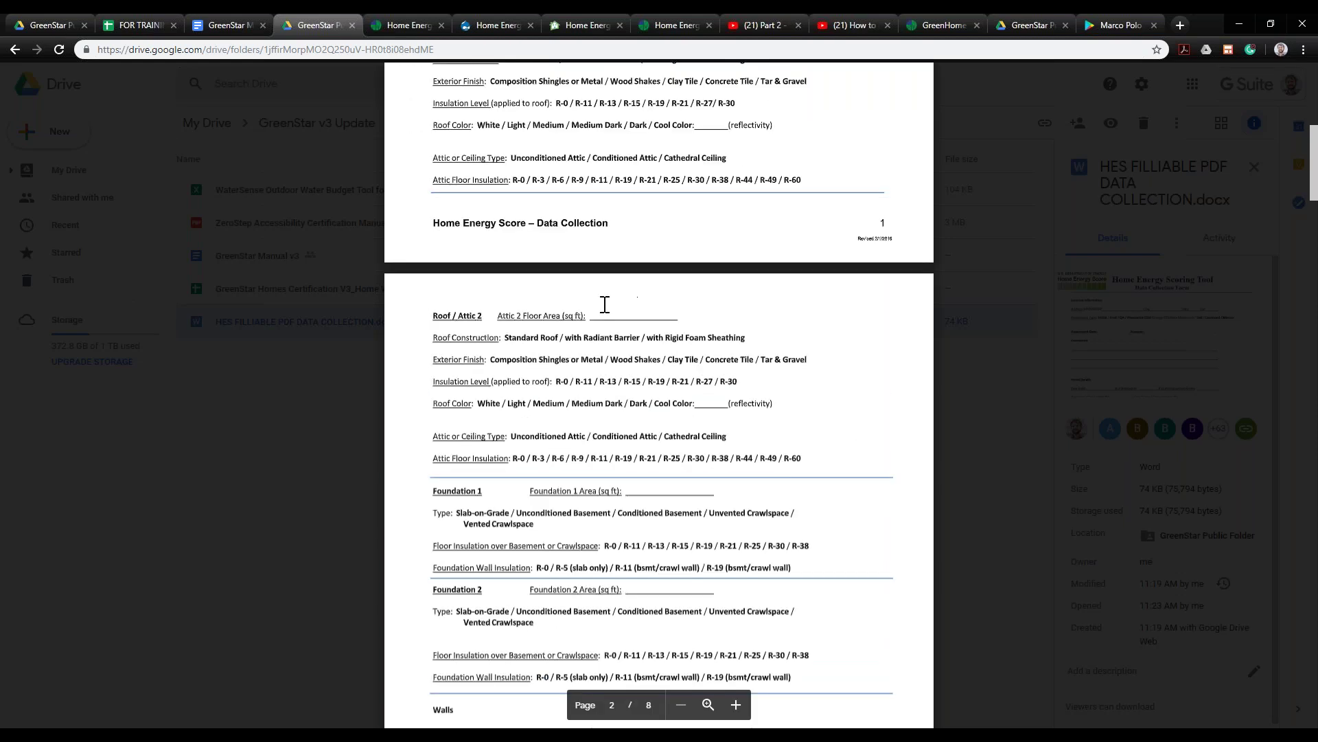
pyautogui.scroll(3, 902, 330)
pyautogui.scroll(4, 635, 413)
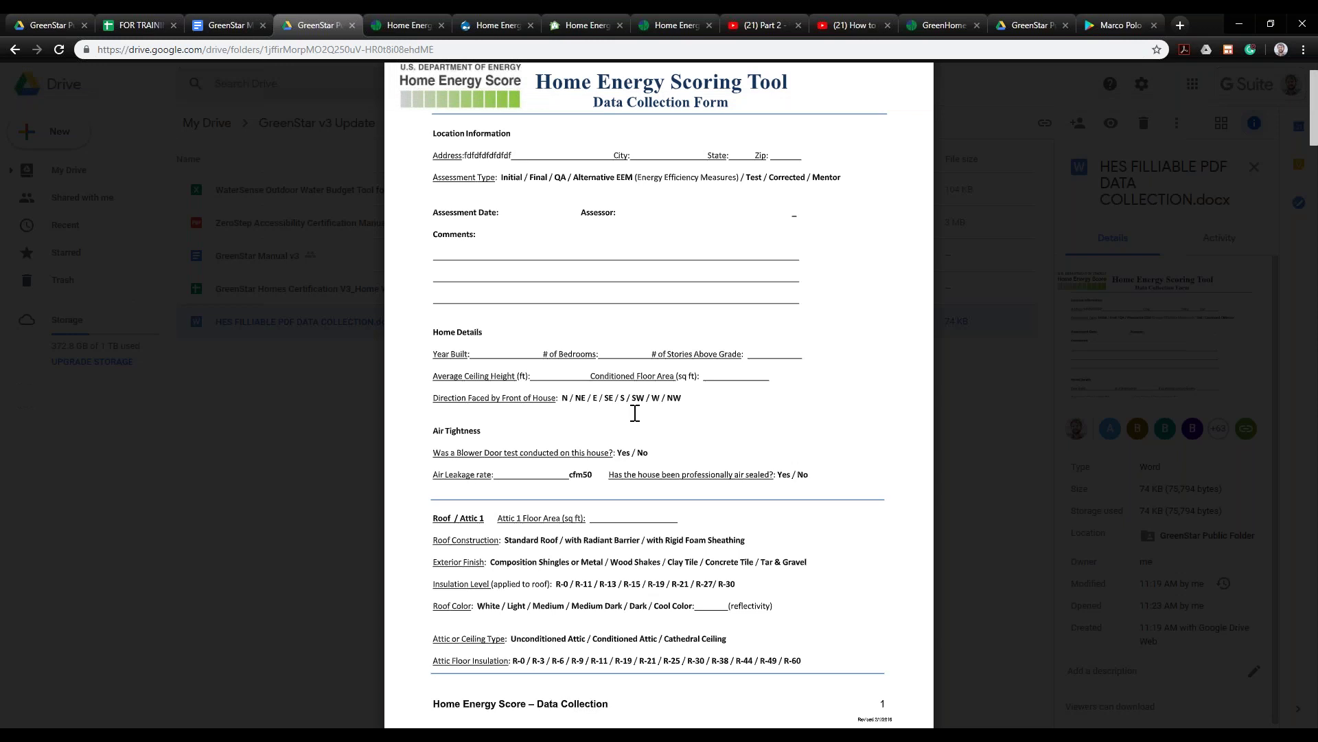
pyautogui.scroll(-1, 633, 410)
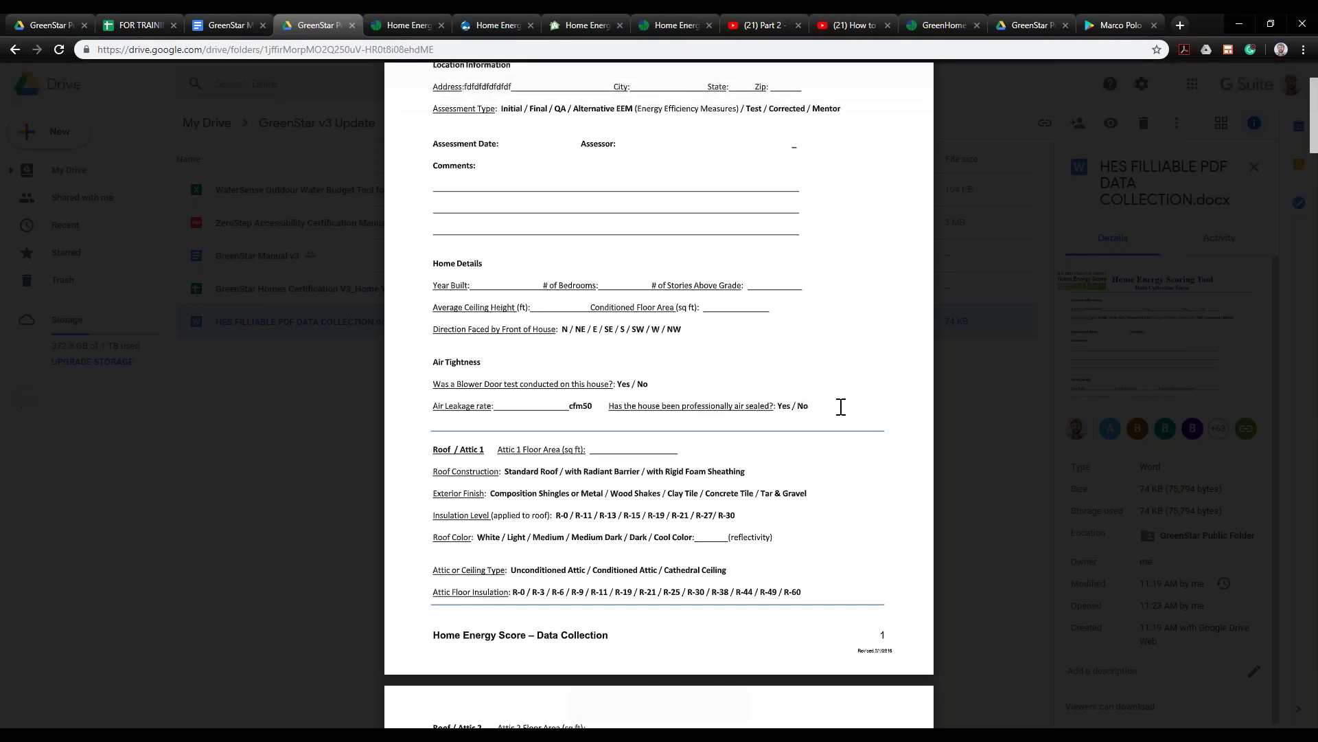
pyautogui.doubleClick(801, 406)
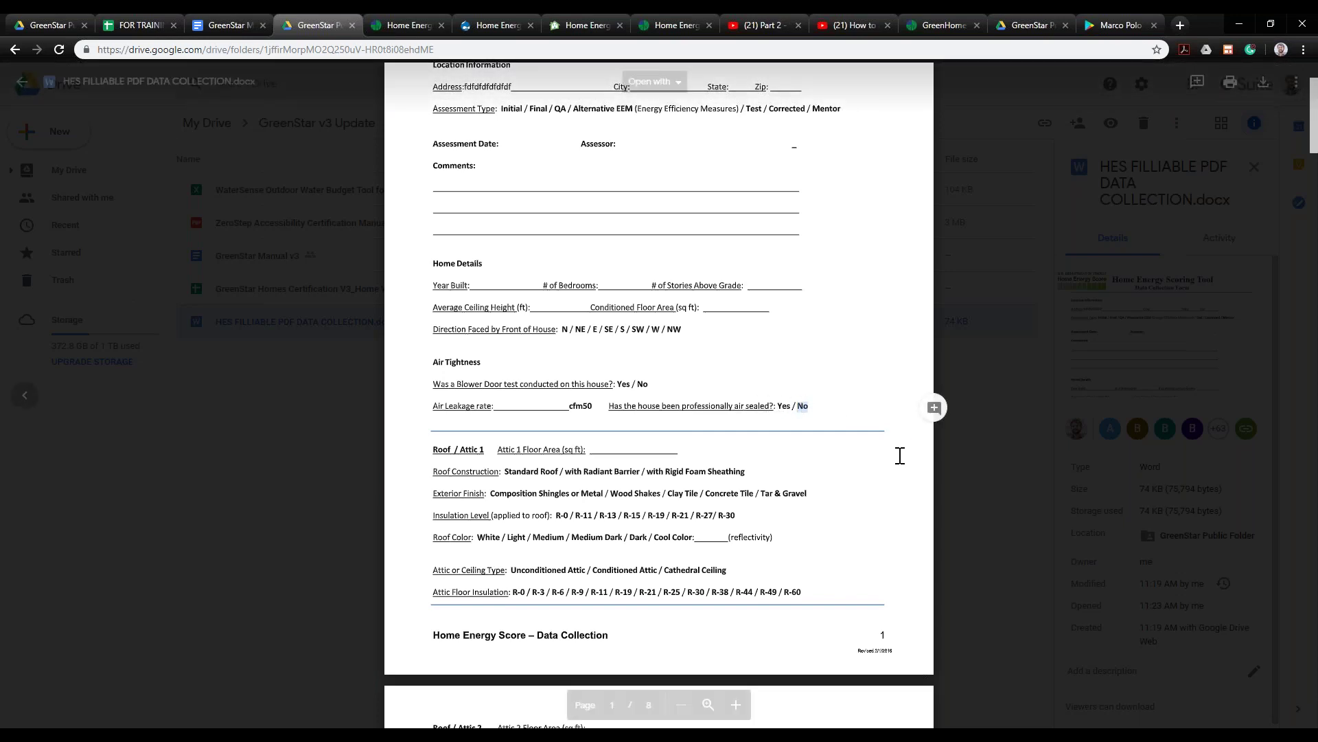
pyautogui.scroll(-7, 436, 439)
pyautogui.scroll(-15, 435, 439)
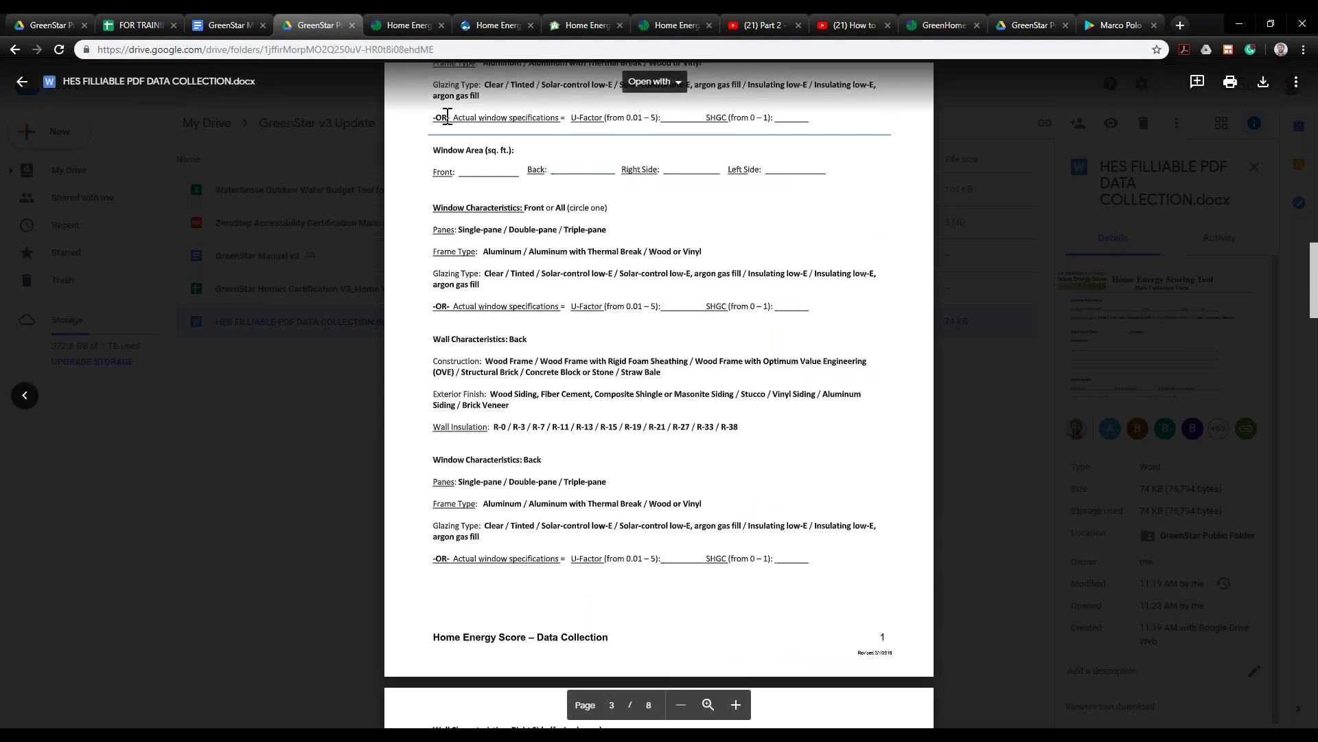
# Review the GreenHome Institute's Home Energy Score page from its introduction to the inquiry form, briefly rechecking the data collection form
pyautogui.click(403, 14)
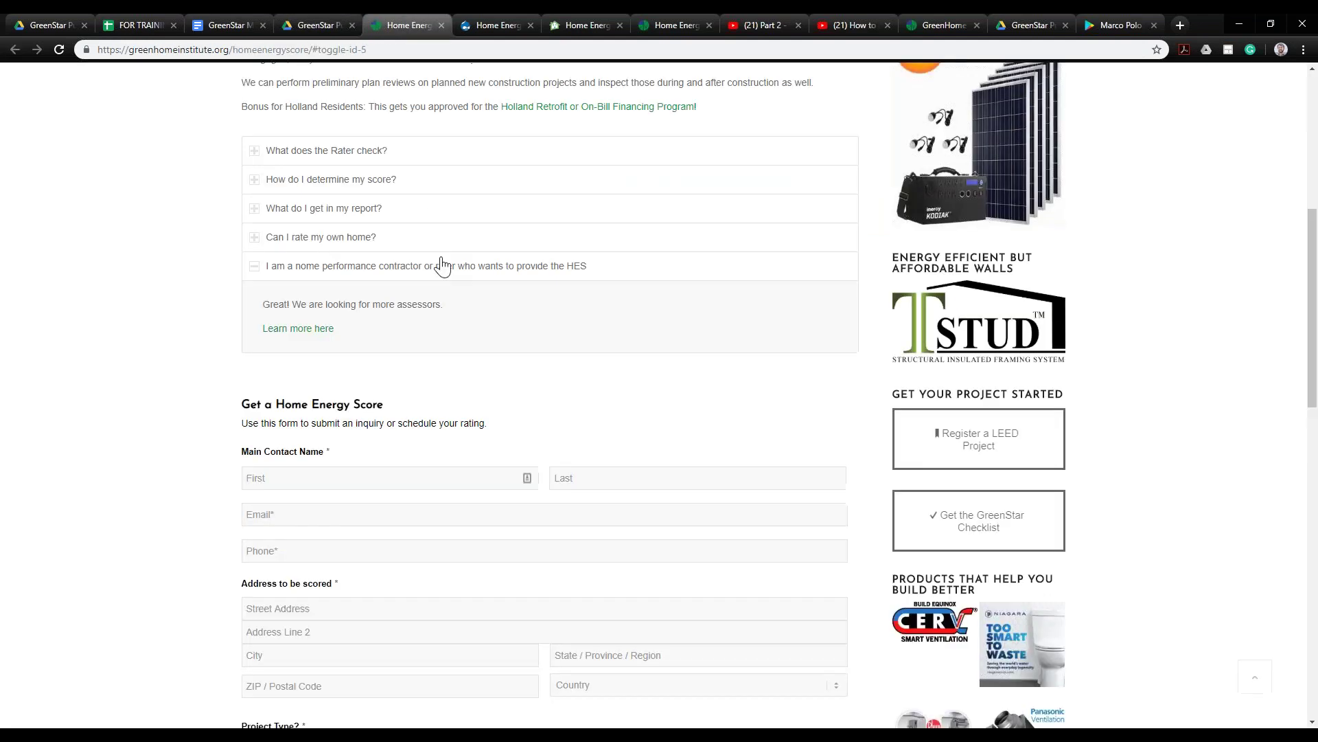
pyautogui.scroll(6, 441, 265)
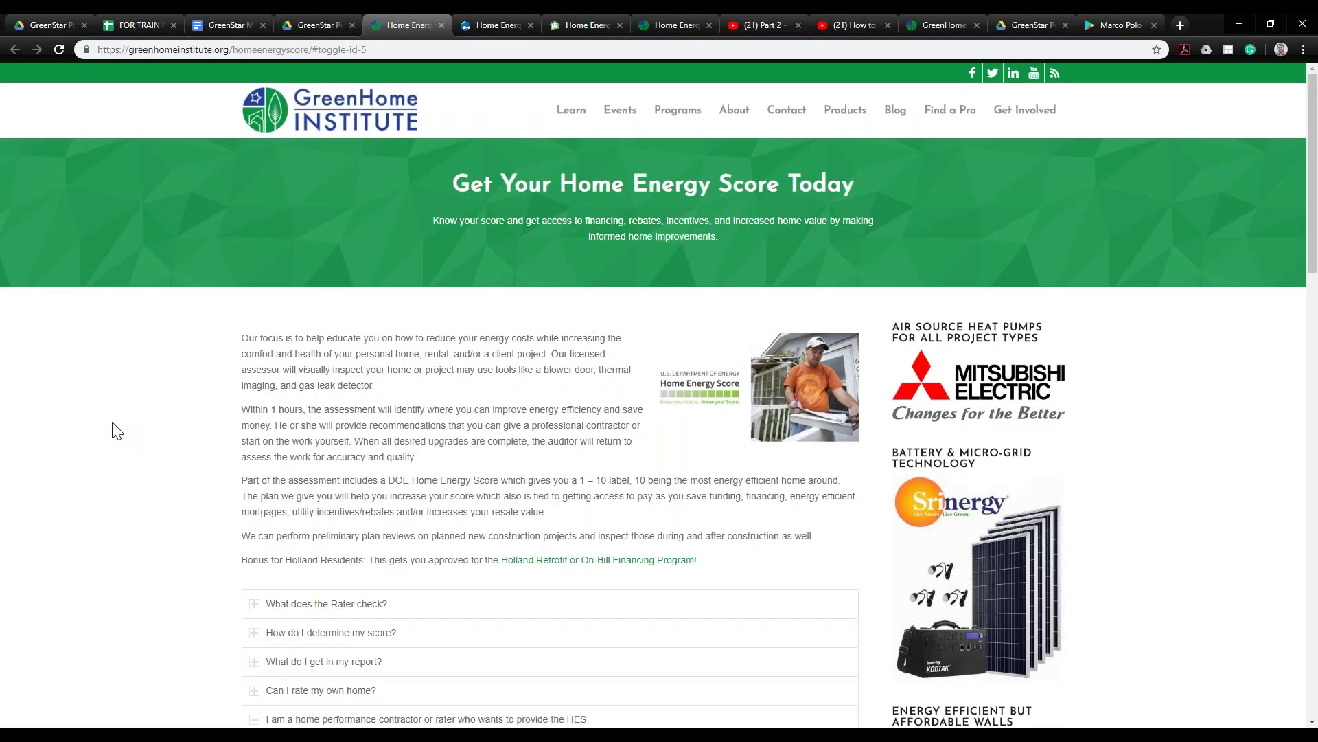
pyautogui.scroll(-1, 122, 436)
pyautogui.scroll(-5, 156, 433)
pyautogui.scroll(2, 184, 435)
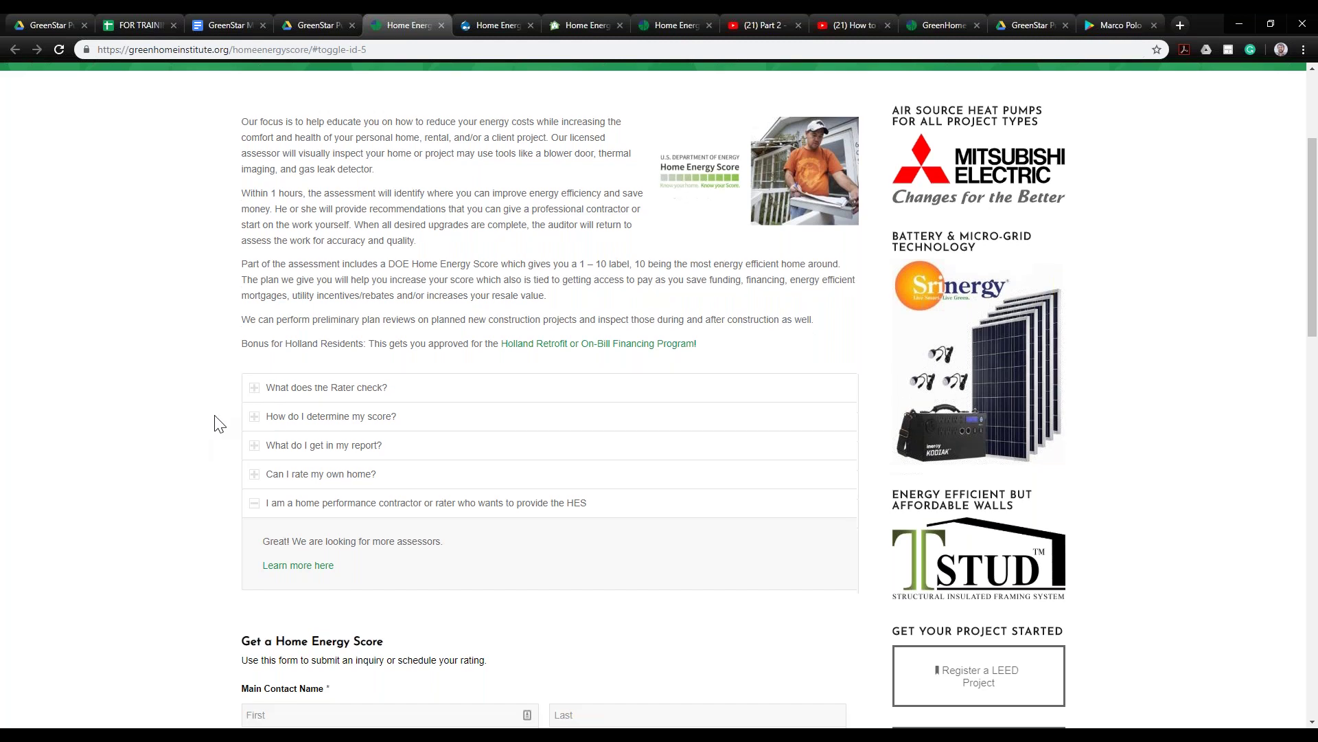
pyautogui.scroll(-4, 215, 421)
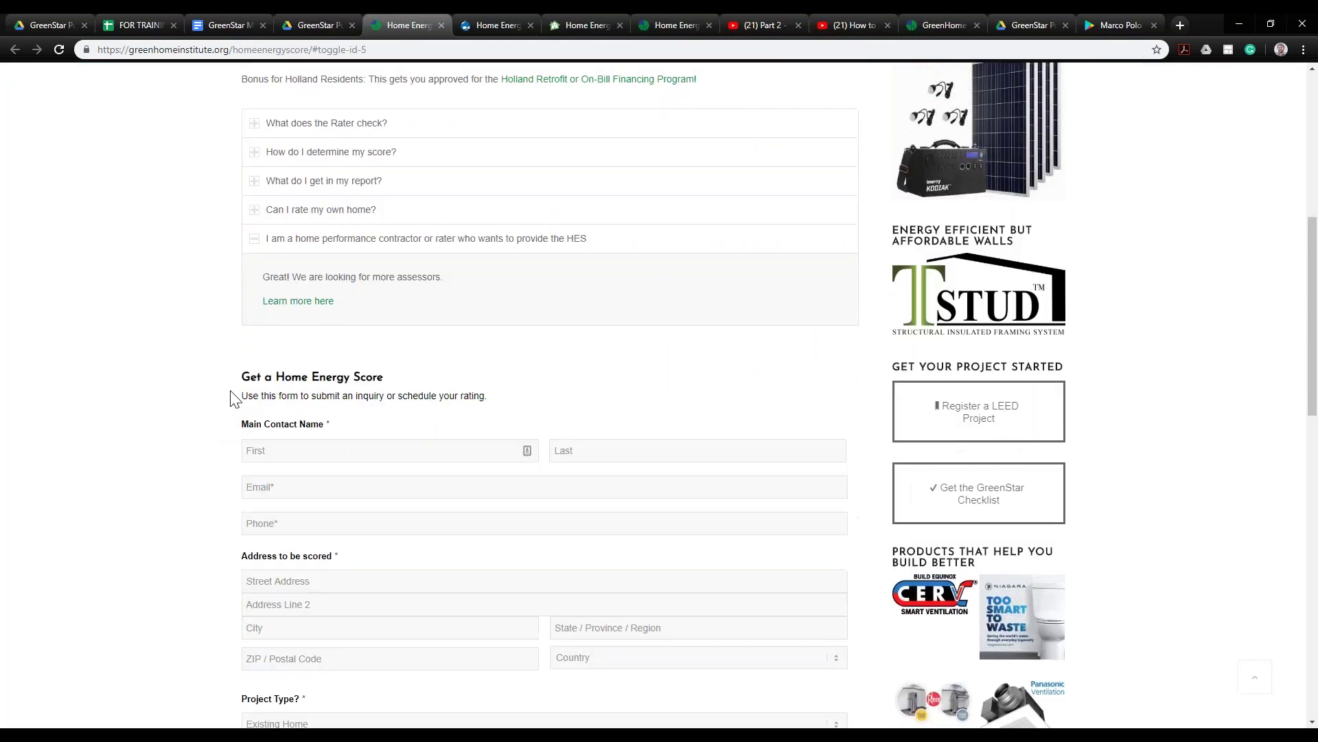
pyautogui.click(316, 21)
pyautogui.scroll(-4, 596, 377)
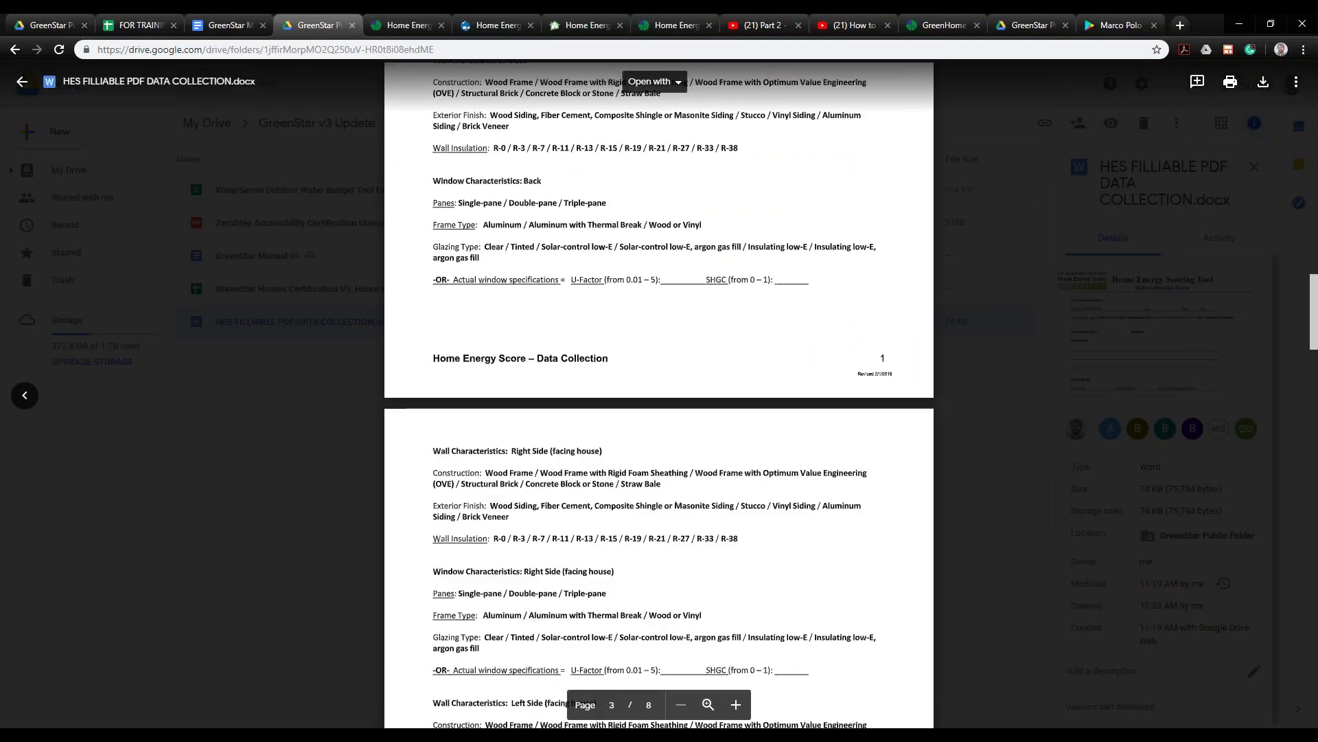
pyautogui.hotkey('ctrl', 'Tab')
pyautogui.scroll(1, 281, 450)
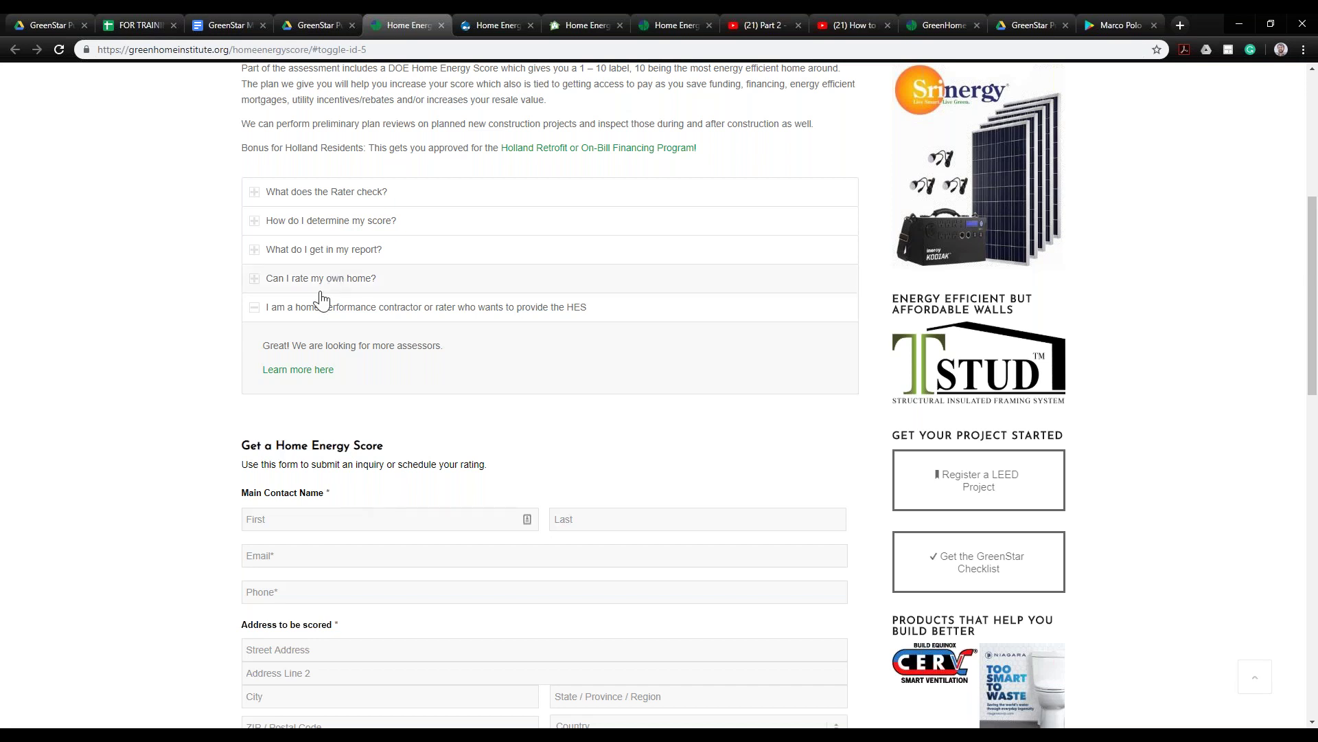
# Review the data collection form from the skylight and window sections through the HVAC, hot water and Assessment Checklist pages
pyautogui.click(317, 24)
pyautogui.scroll(1, 511, 235)
pyautogui.scroll(7, 512, 235)
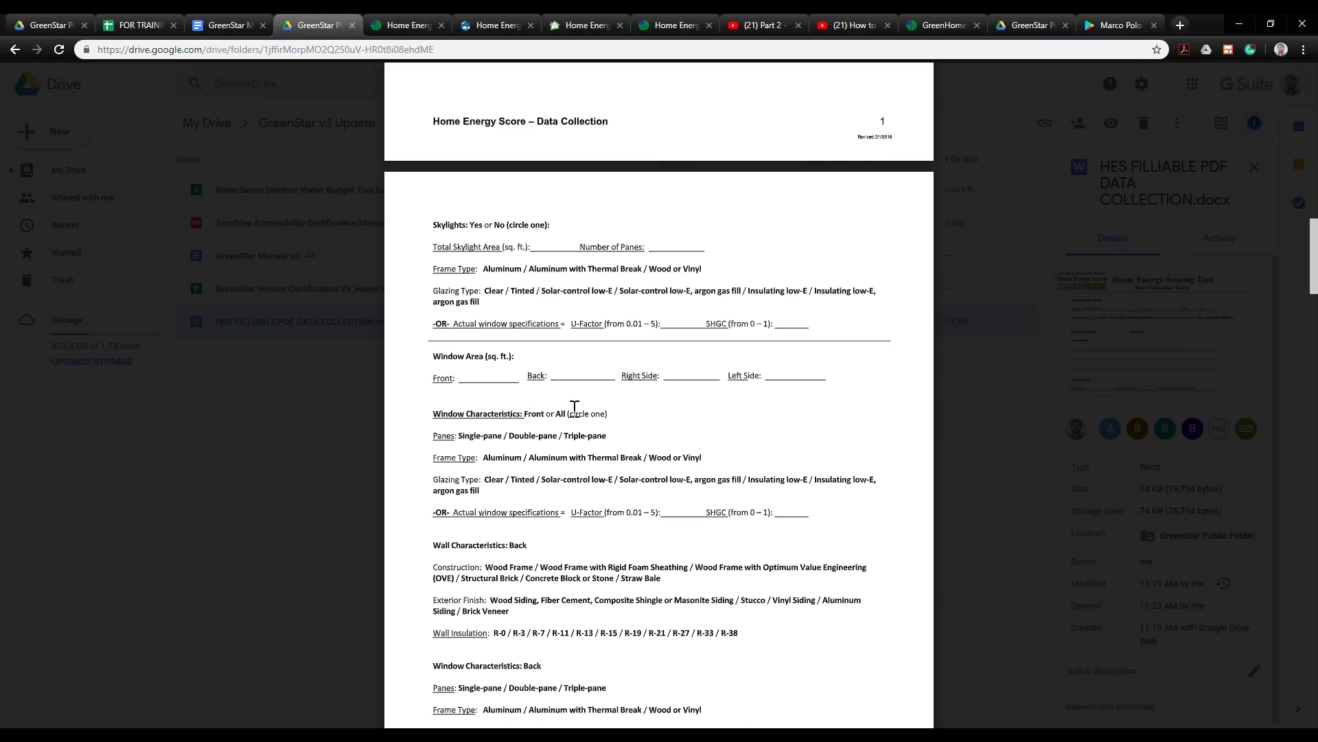
pyautogui.scroll(-9, 500, 395)
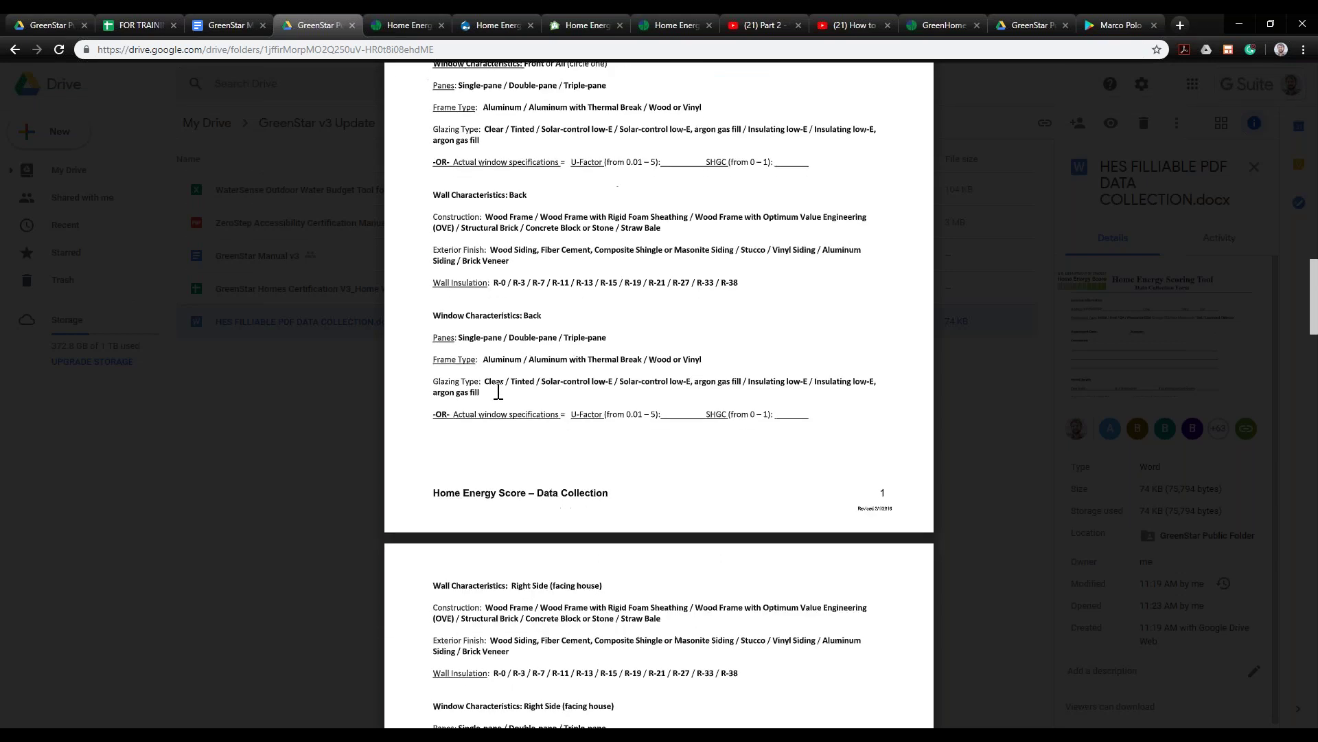
pyautogui.scroll(-5, 499, 392)
pyautogui.scroll(-16, 492, 252)
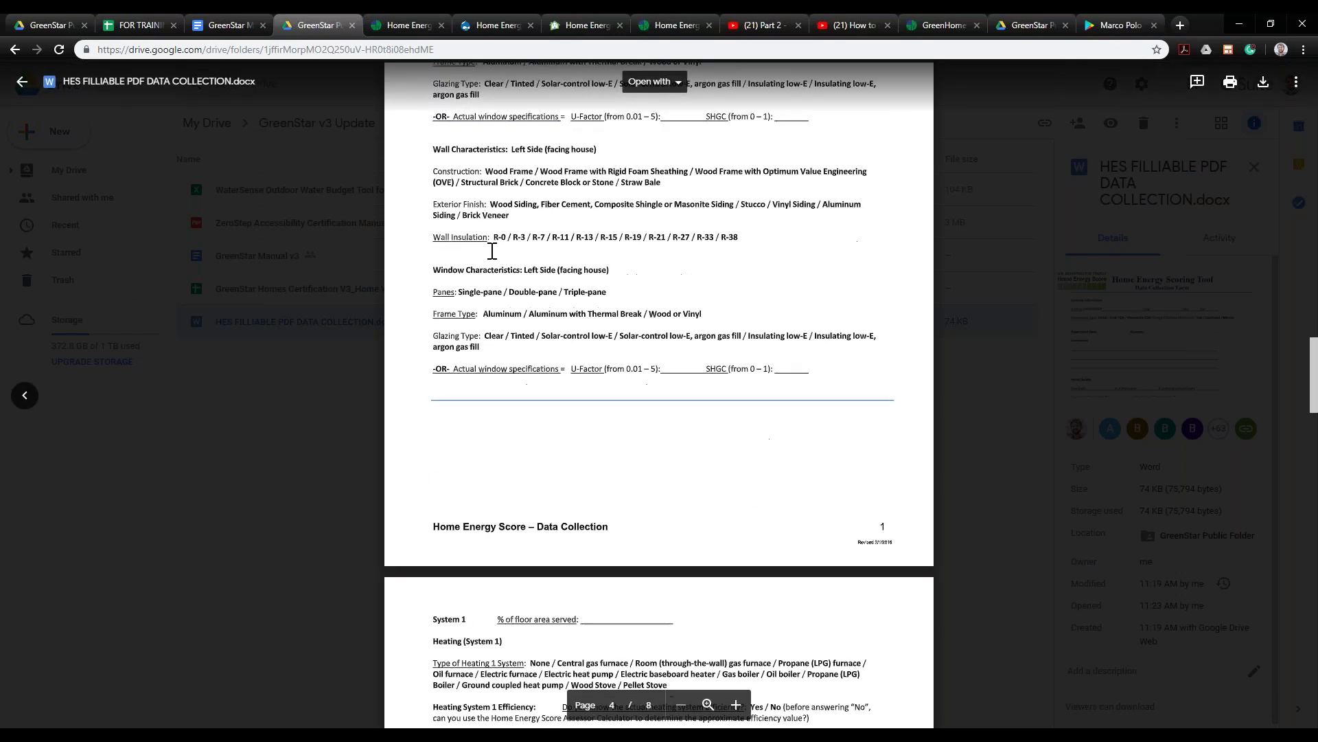
pyautogui.scroll(-12, 492, 251)
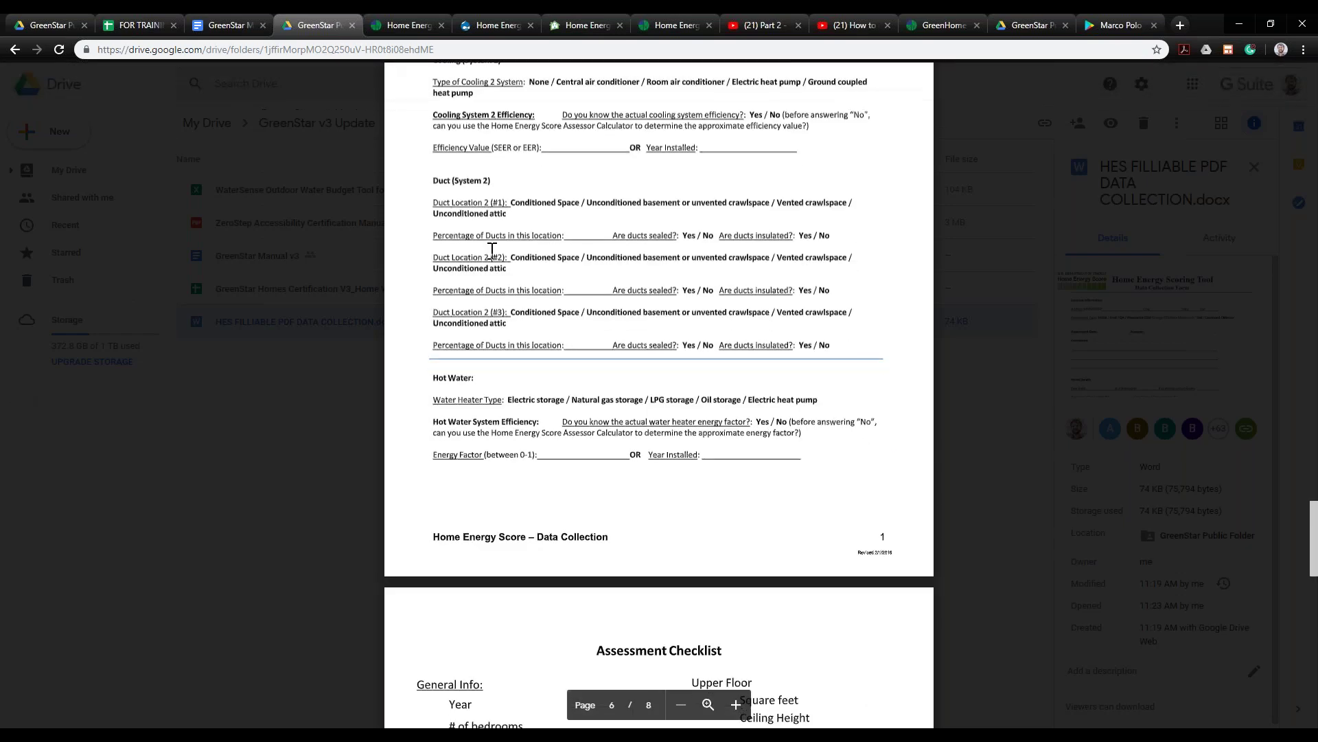
pyautogui.scroll(-10, 492, 251)
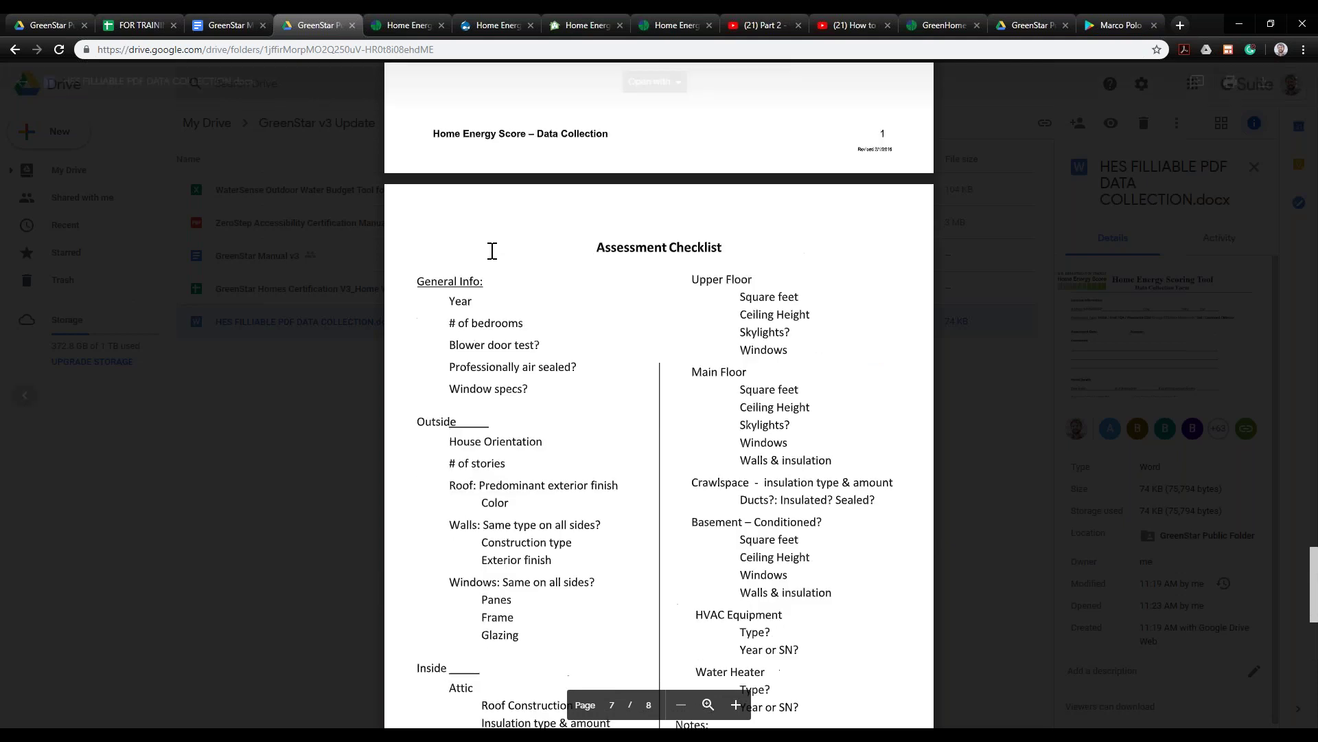
pyautogui.scroll(5, 492, 250)
pyautogui.scroll(20, 492, 250)
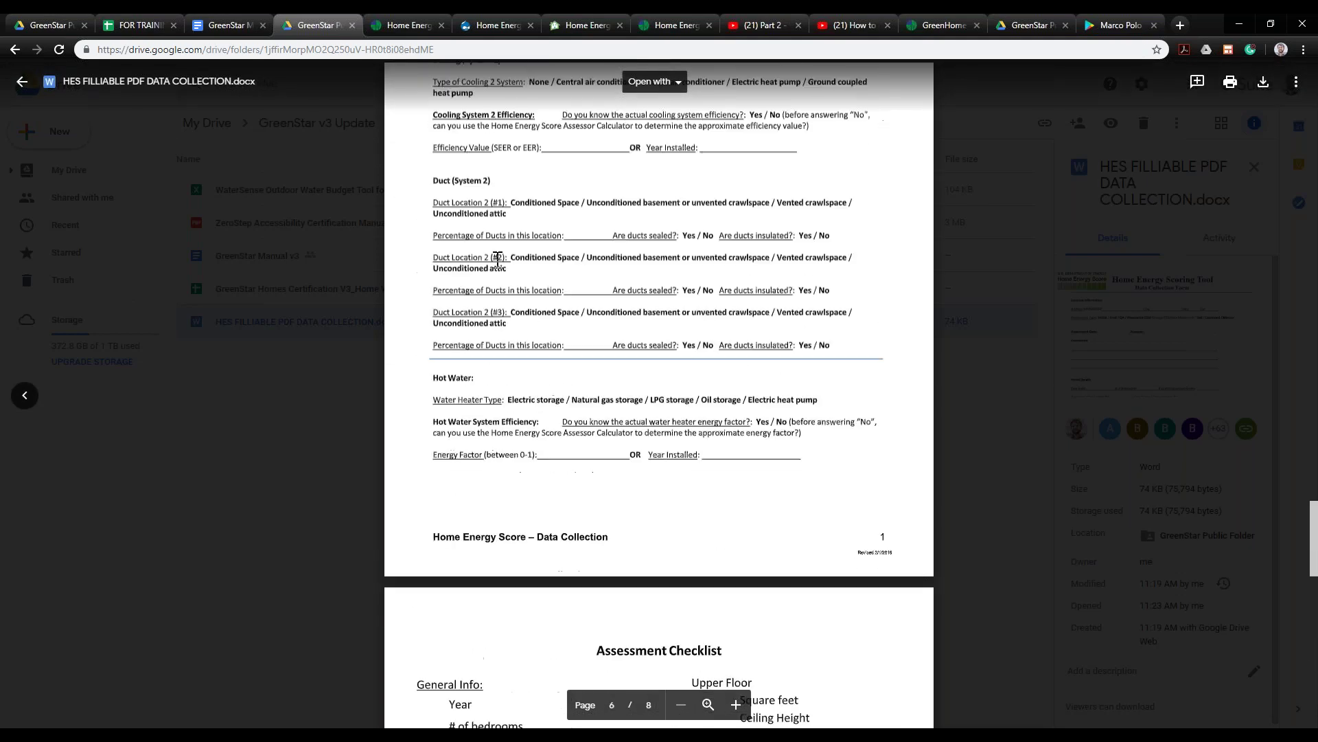
pyautogui.scroll(20, 458, 369)
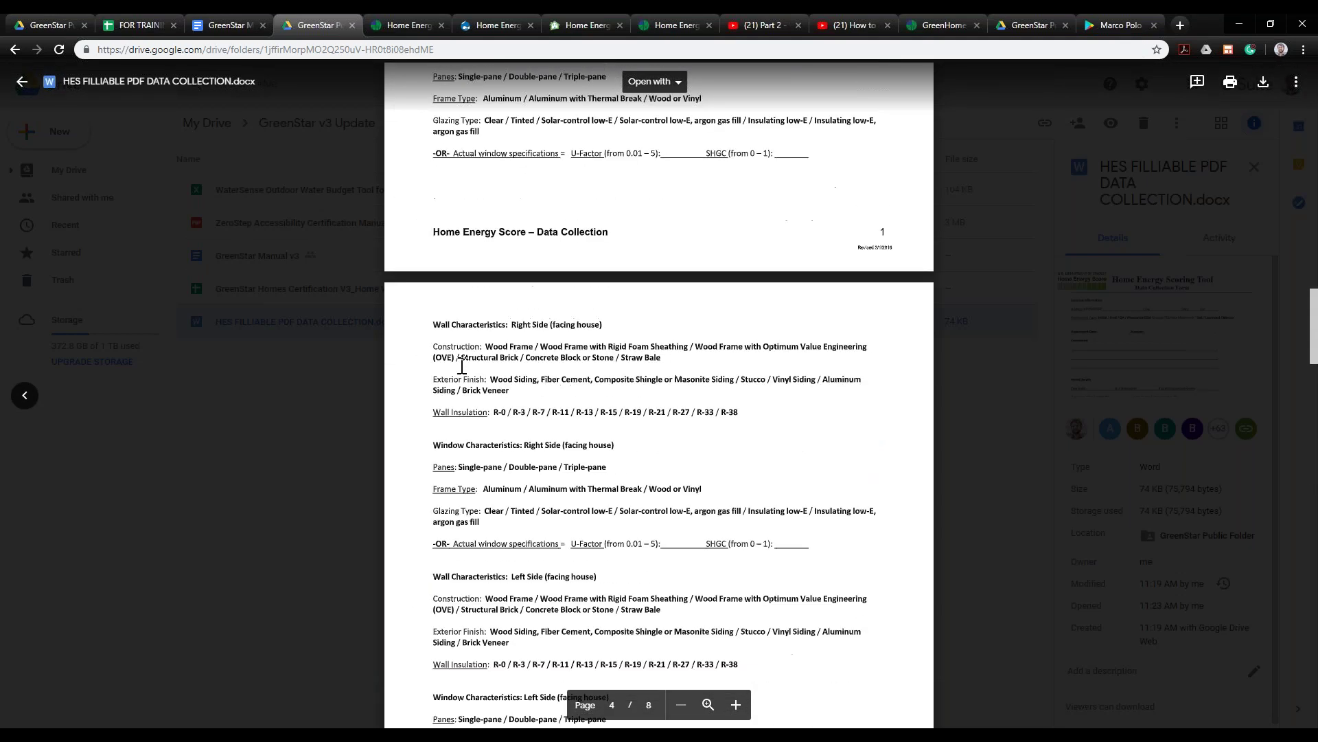
# Open the Home Energy Score partner map and review the partner organizations for Illinois
pyautogui.click(409, 14)
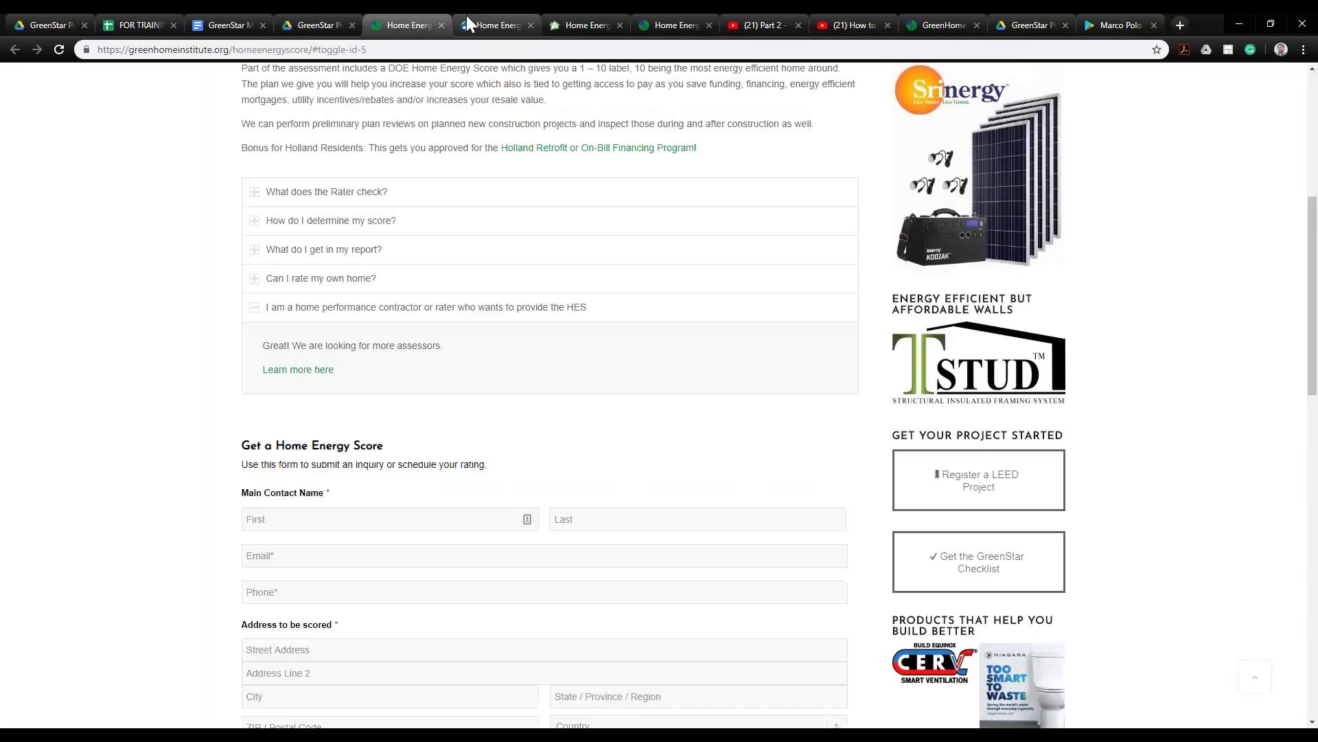
pyautogui.click(467, 15)
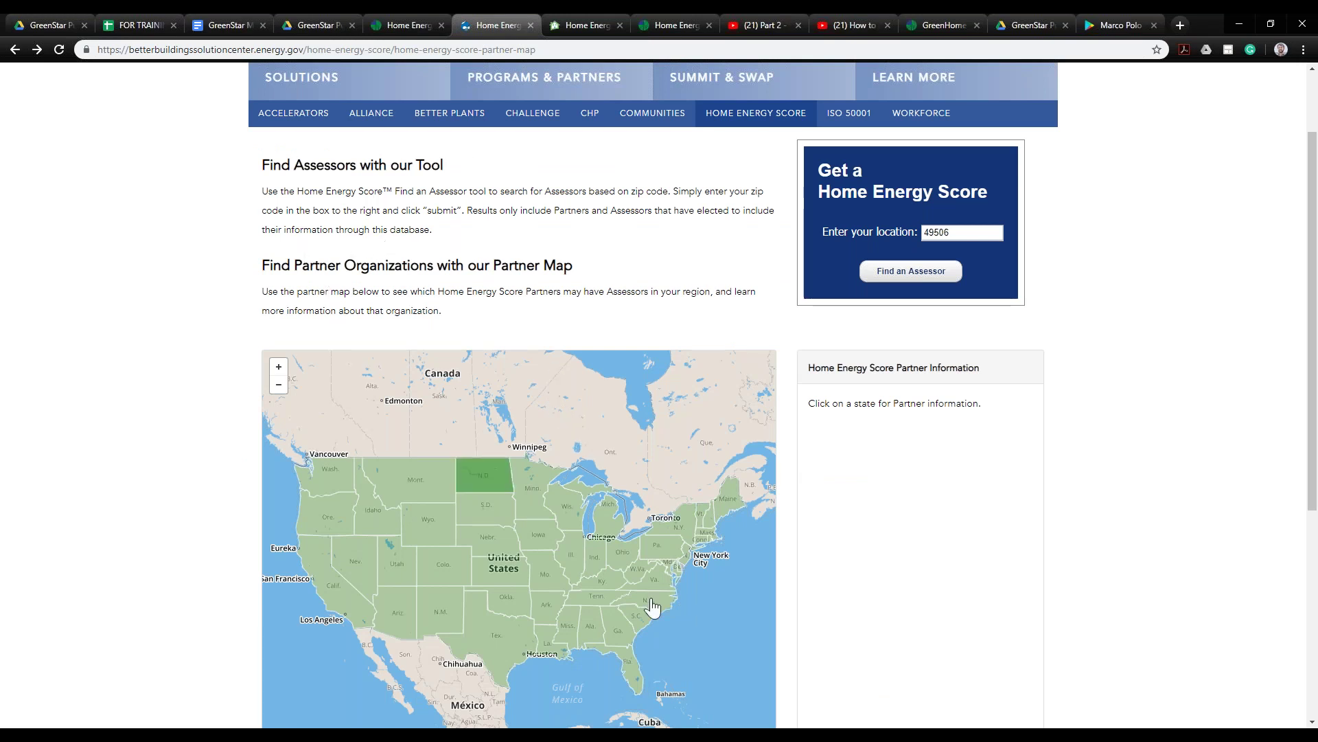
pyautogui.click(567, 554)
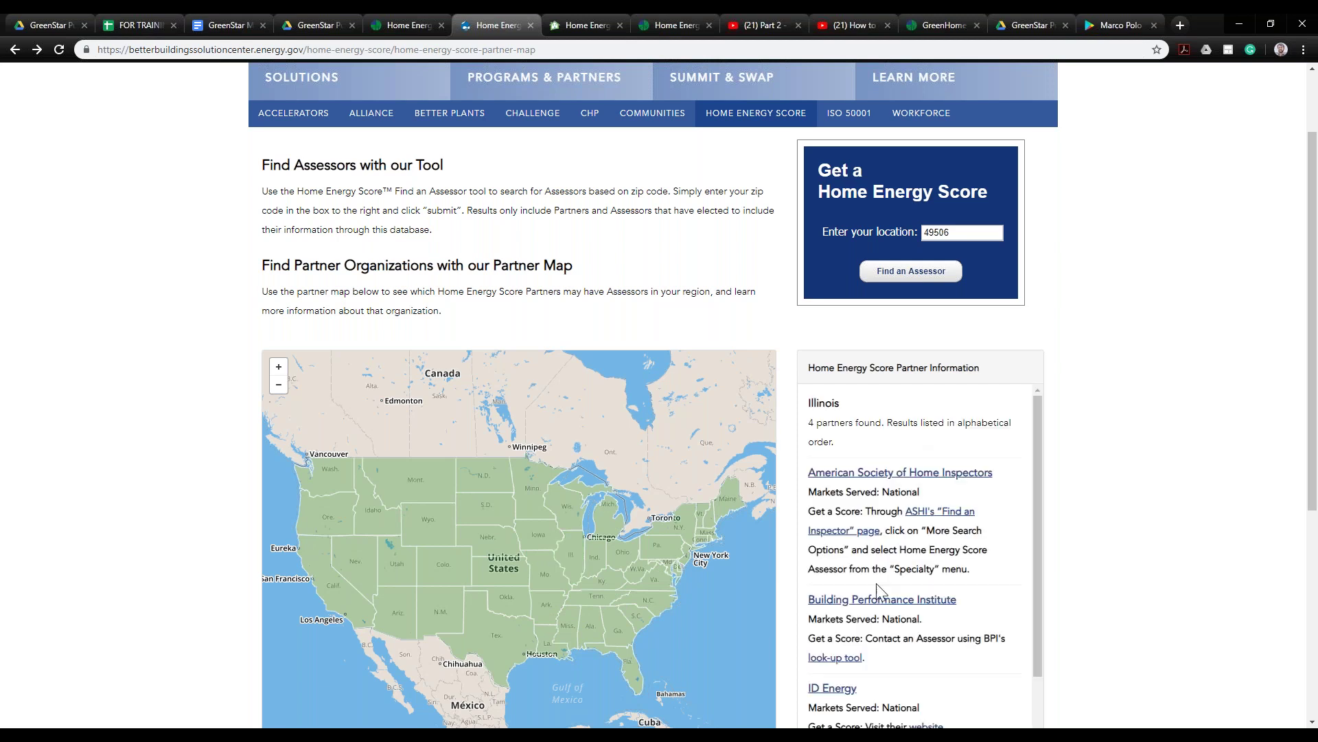
pyautogui.scroll(-3, 876, 583)
pyautogui.scroll(-3, 876, 506)
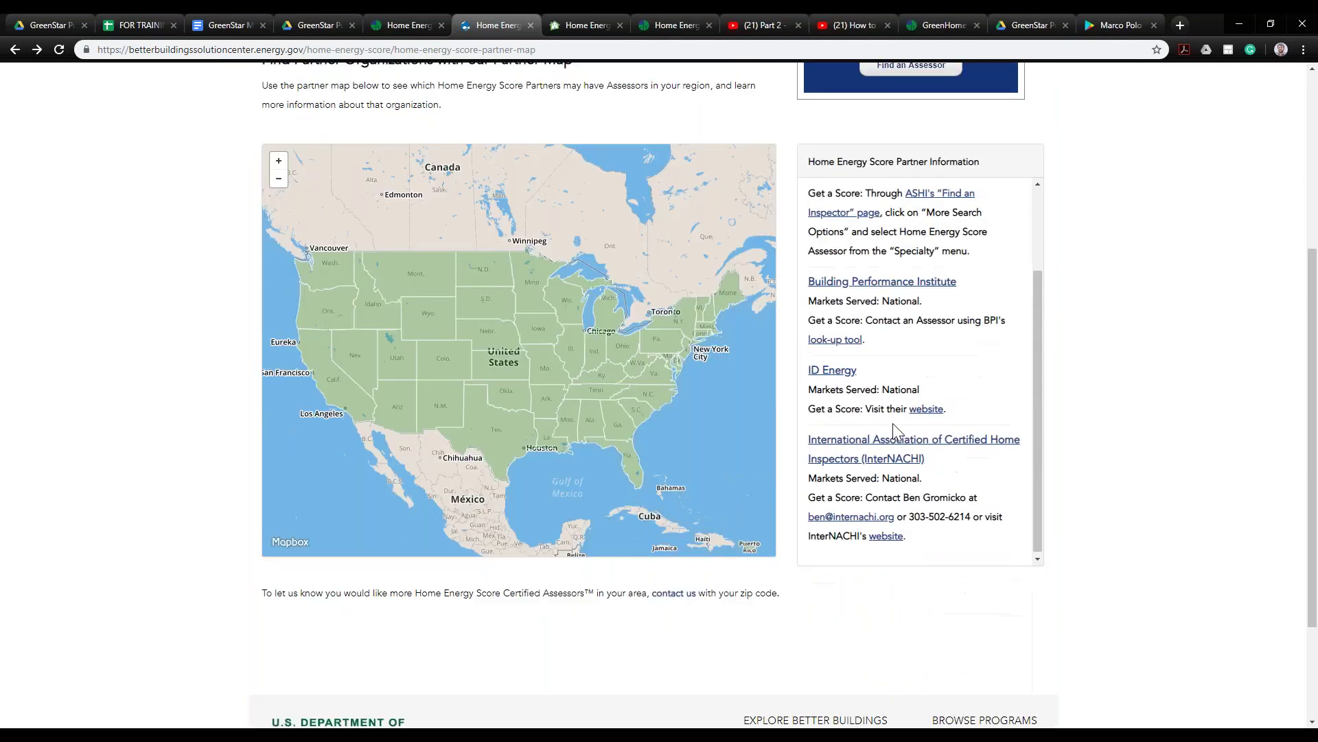
pyautogui.scroll(2, 892, 423)
pyautogui.scroll(1, 892, 423)
pyautogui.scroll(2, 599, 454)
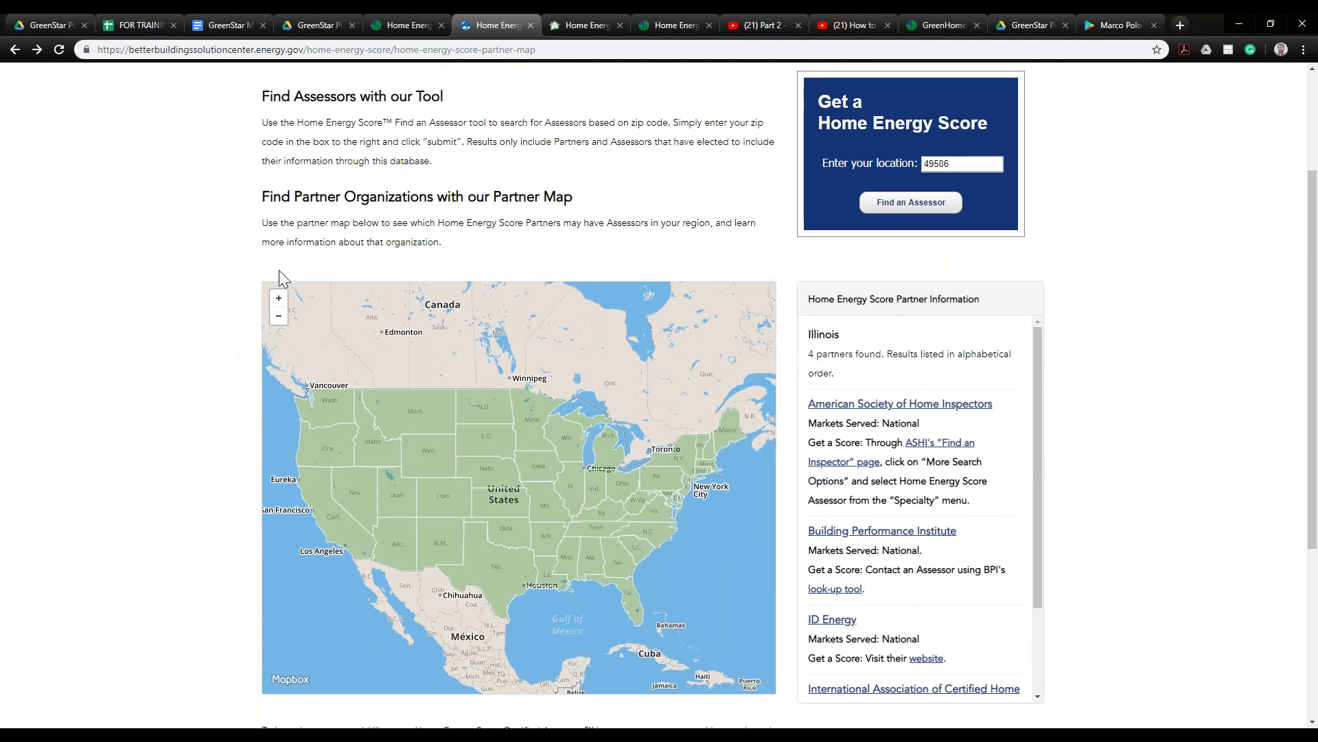
pyautogui.scroll(1, 677, 195)
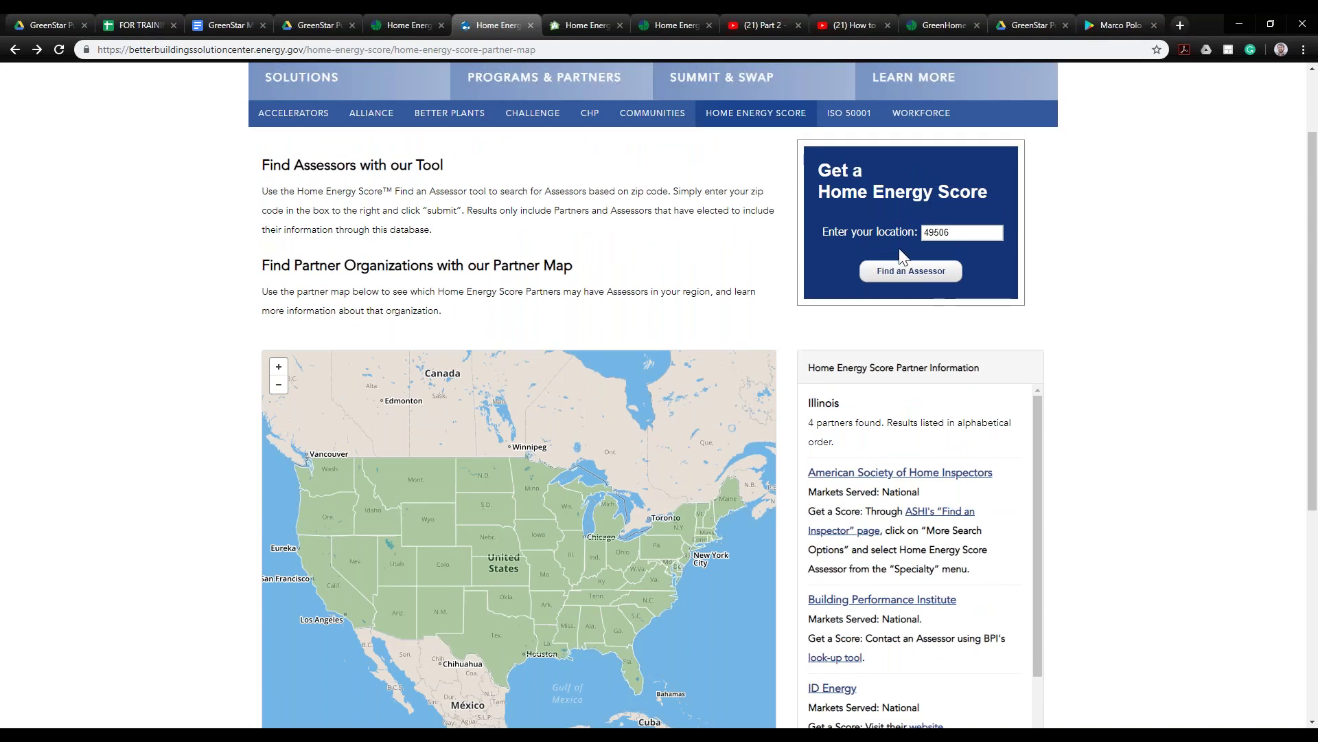
# Find Home Energy Score assessors near the prefilled ZIP code and highlight all the assessor rows
pyautogui.click(914, 272)
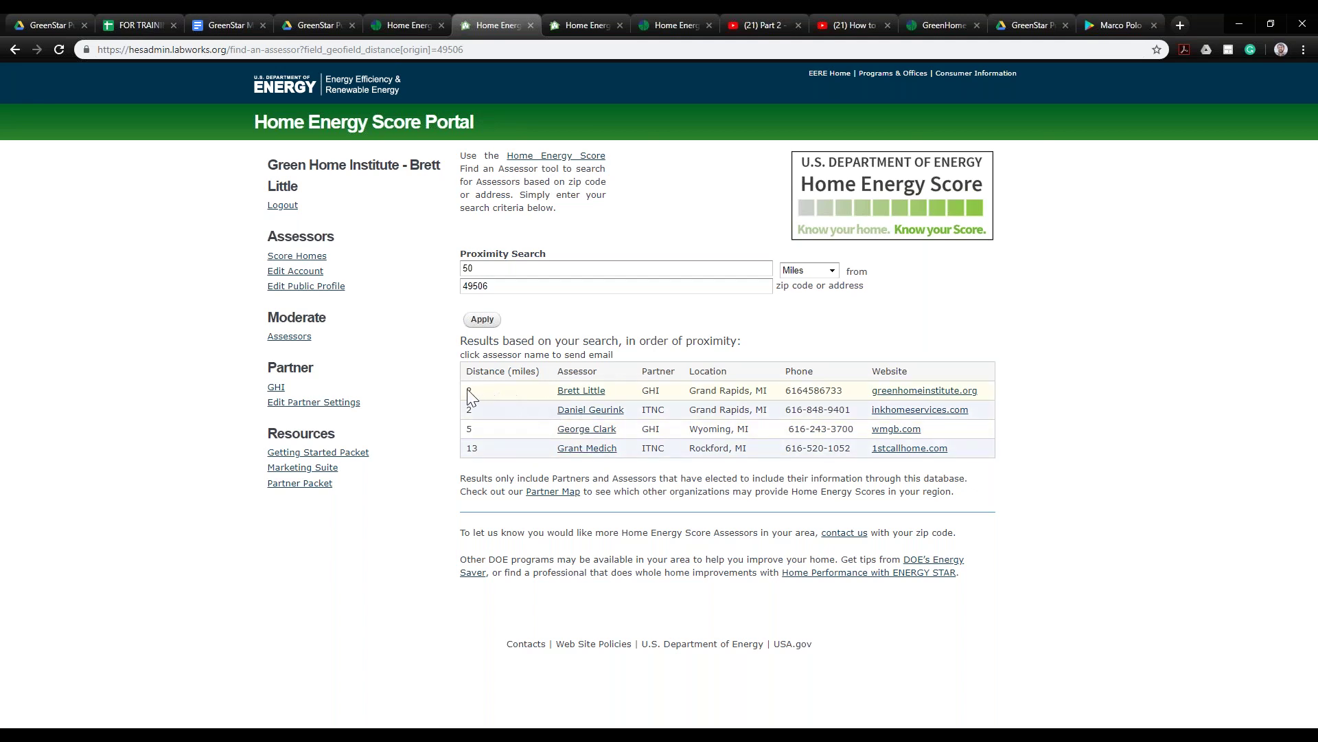
pyautogui.moveTo(468, 394); pyautogui.dragTo(996, 454)
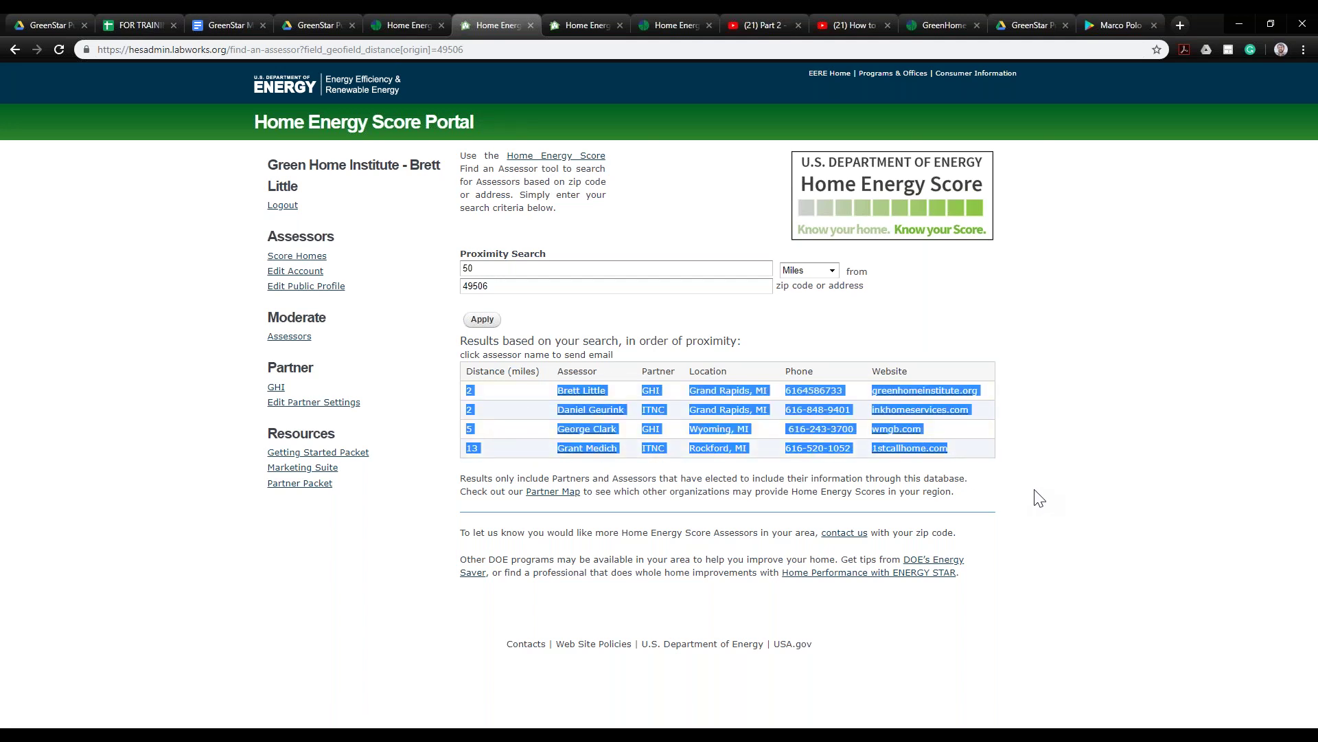
pyautogui.click(633, 379)
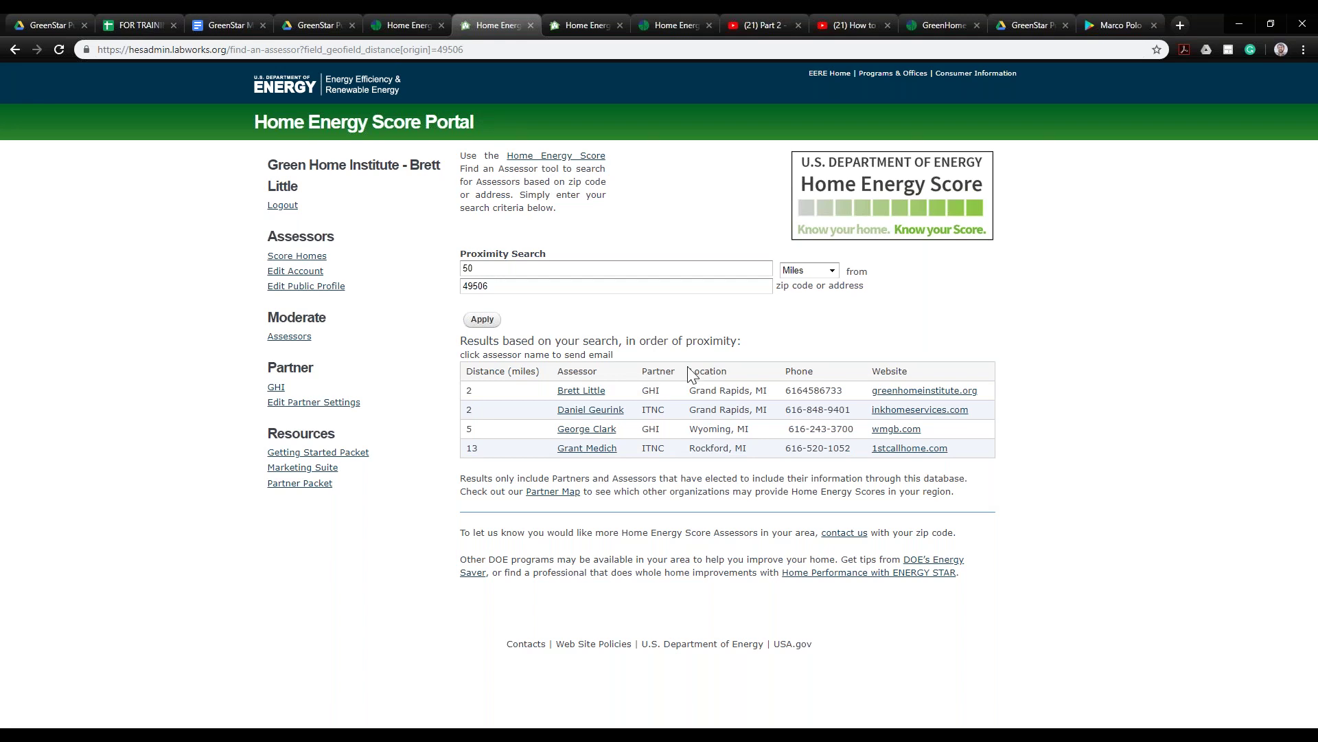
# Recheck the Home Energy Score resource pages, view the Home Energy Saver Pro start page, and return to the assessor search results
pyautogui.click(397, 14)
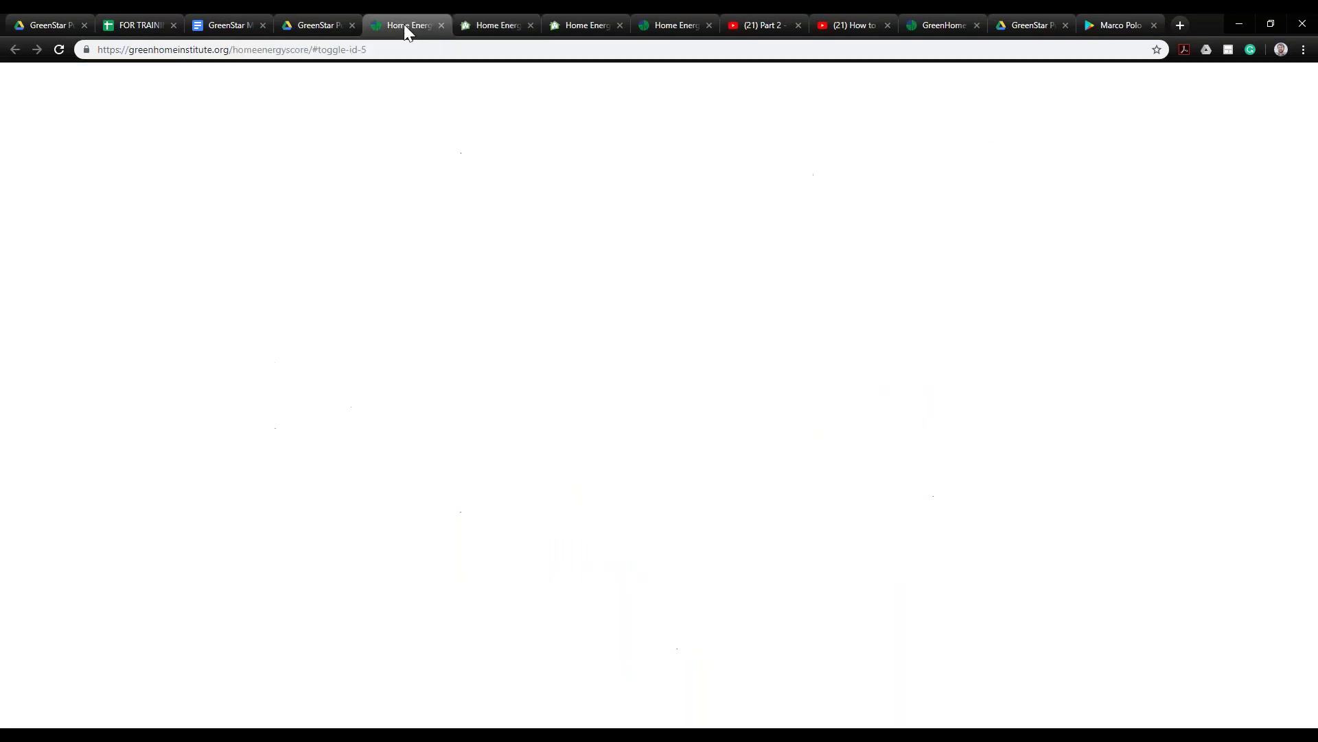
pyautogui.click(329, 14)
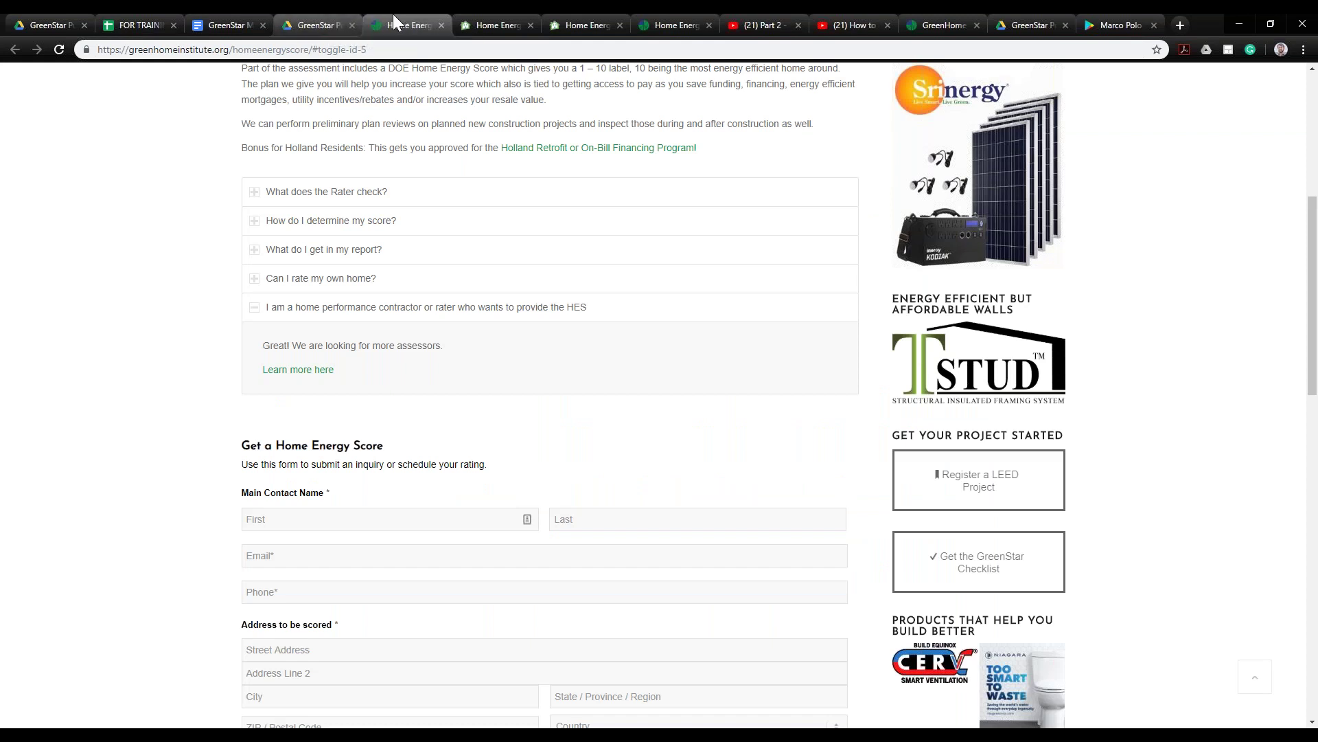
pyautogui.click(514, 14)
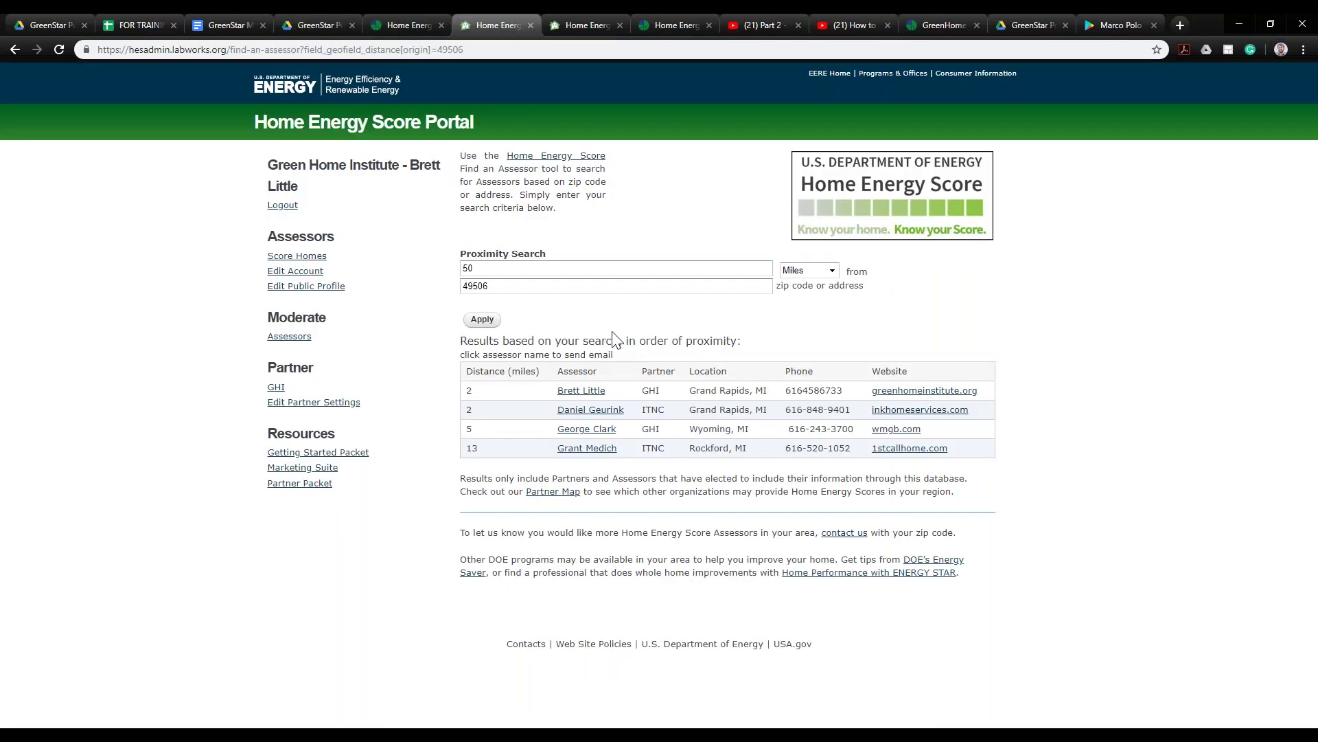
pyautogui.click(549, 14)
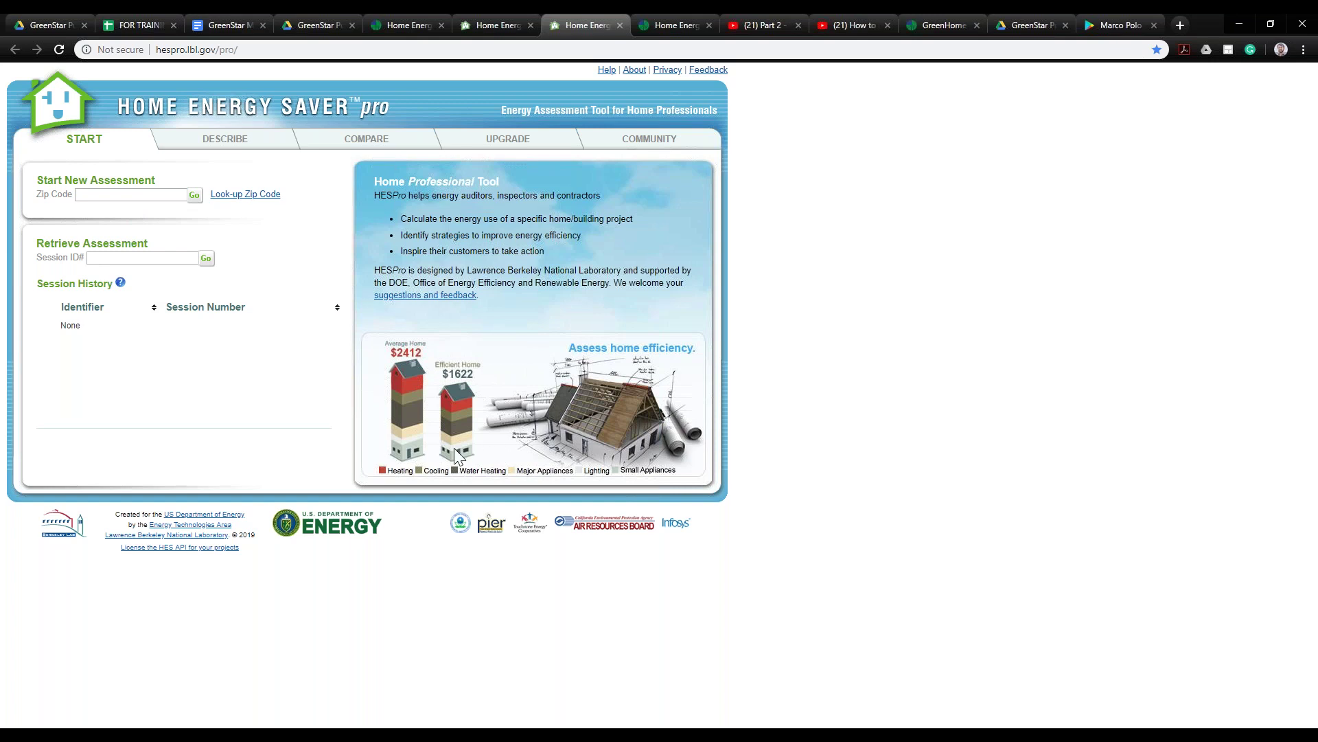
pyautogui.click(468, 14)
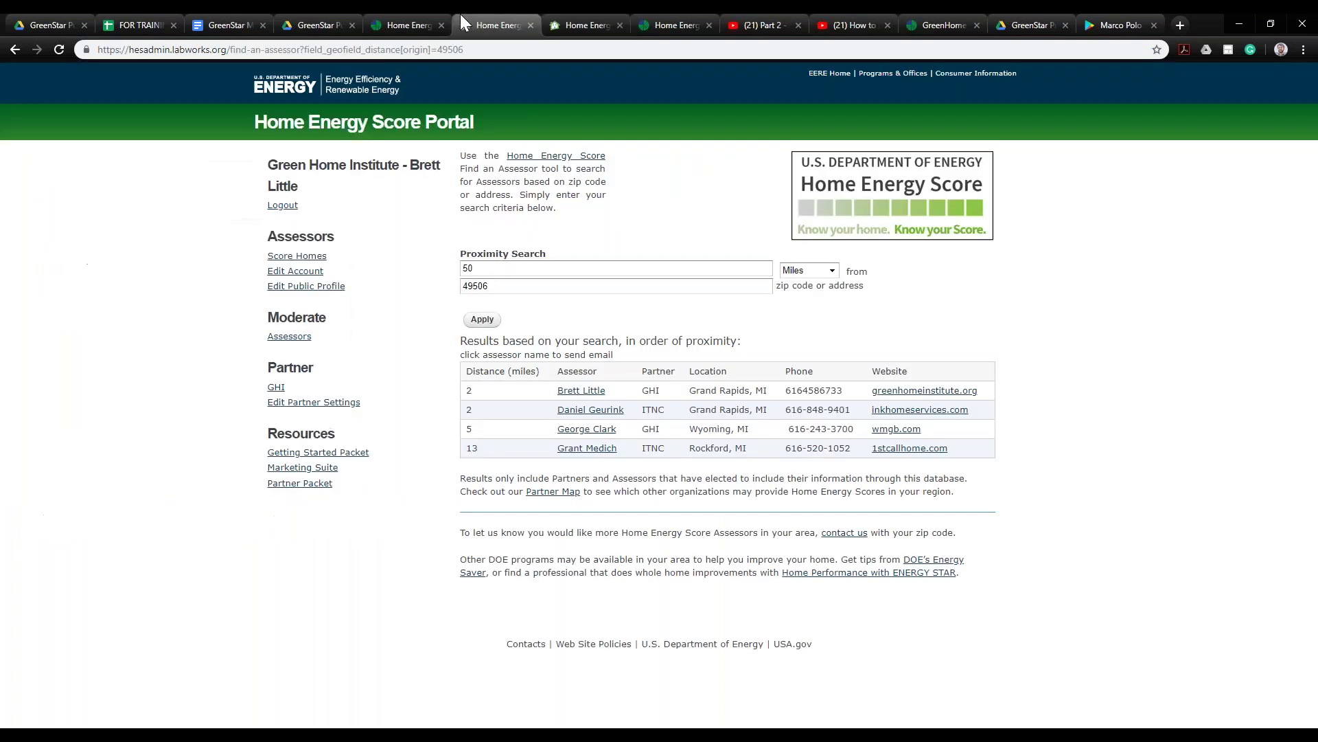
# Recheck the air tightness, roof and foundation sections of the data collection form and view the Home Energy Saver Pro start page
pyautogui.click(414, 14)
pyautogui.click(311, 13)
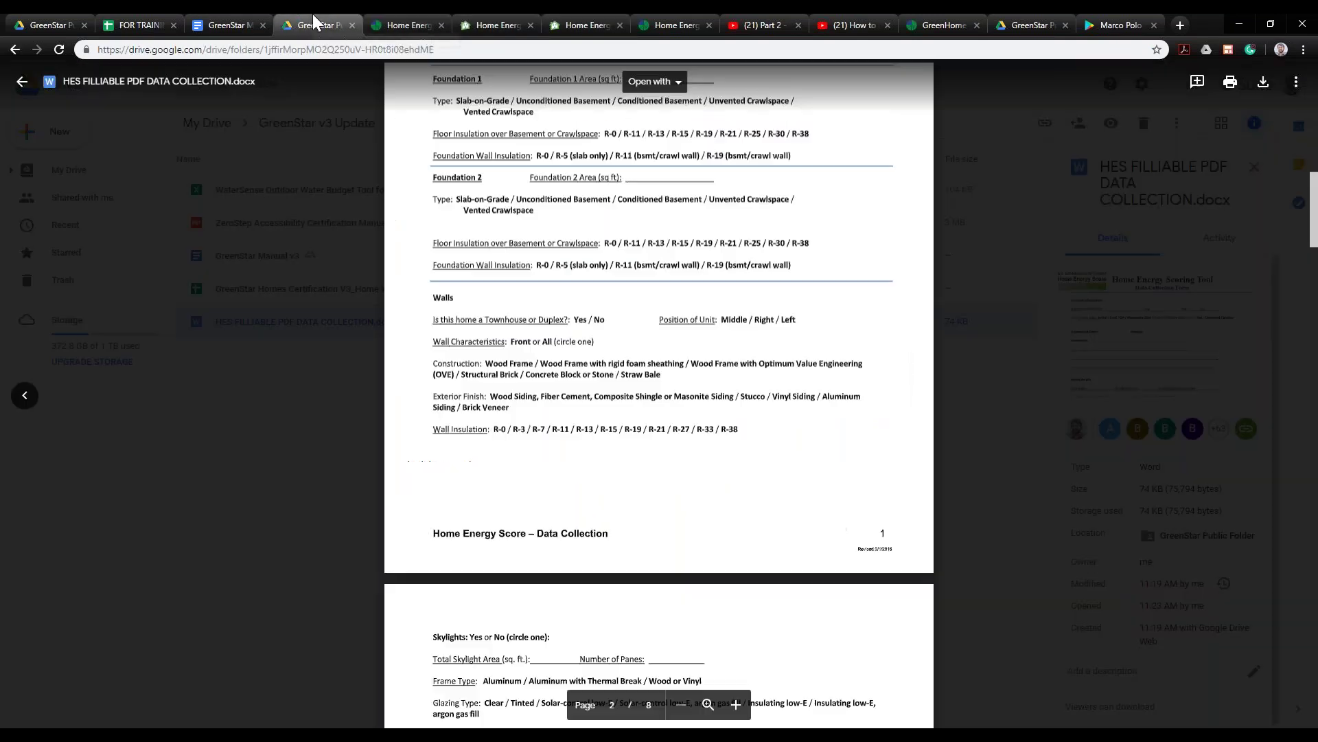
pyautogui.scroll(8, 656, 311)
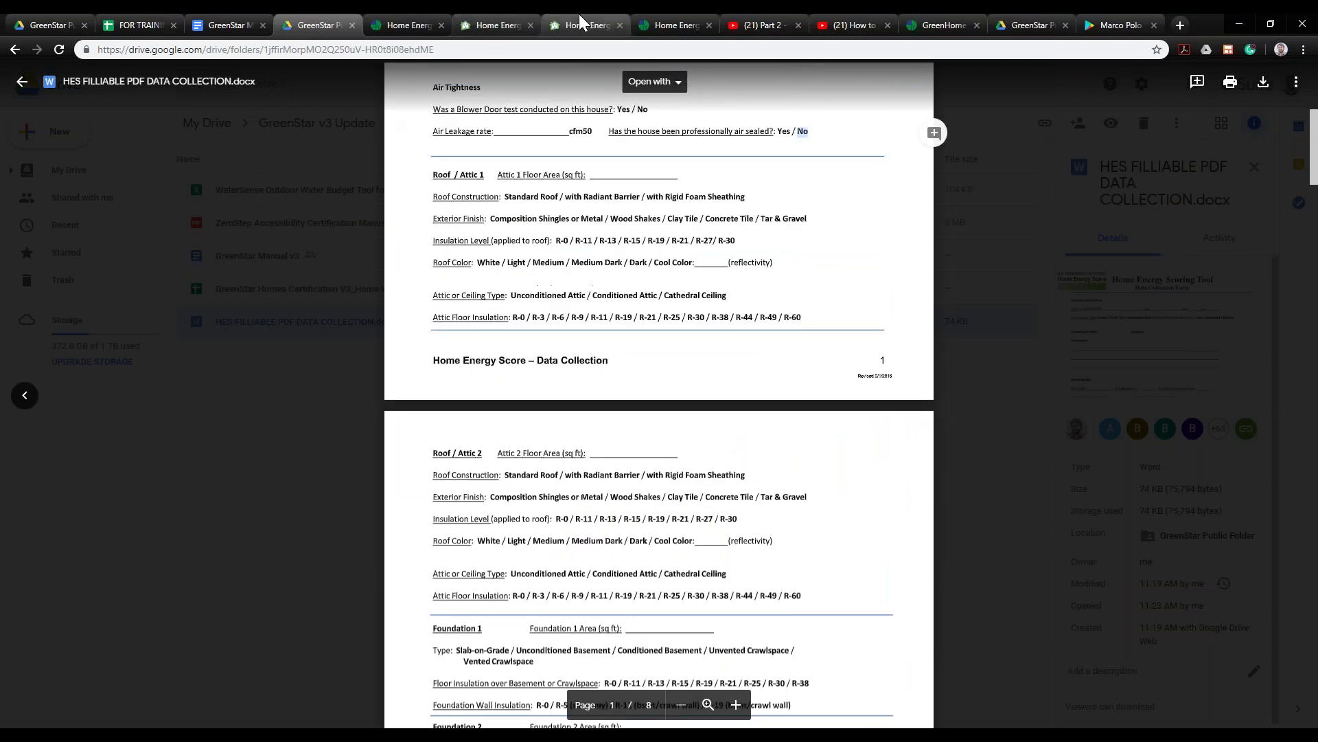
pyautogui.click(588, 25)
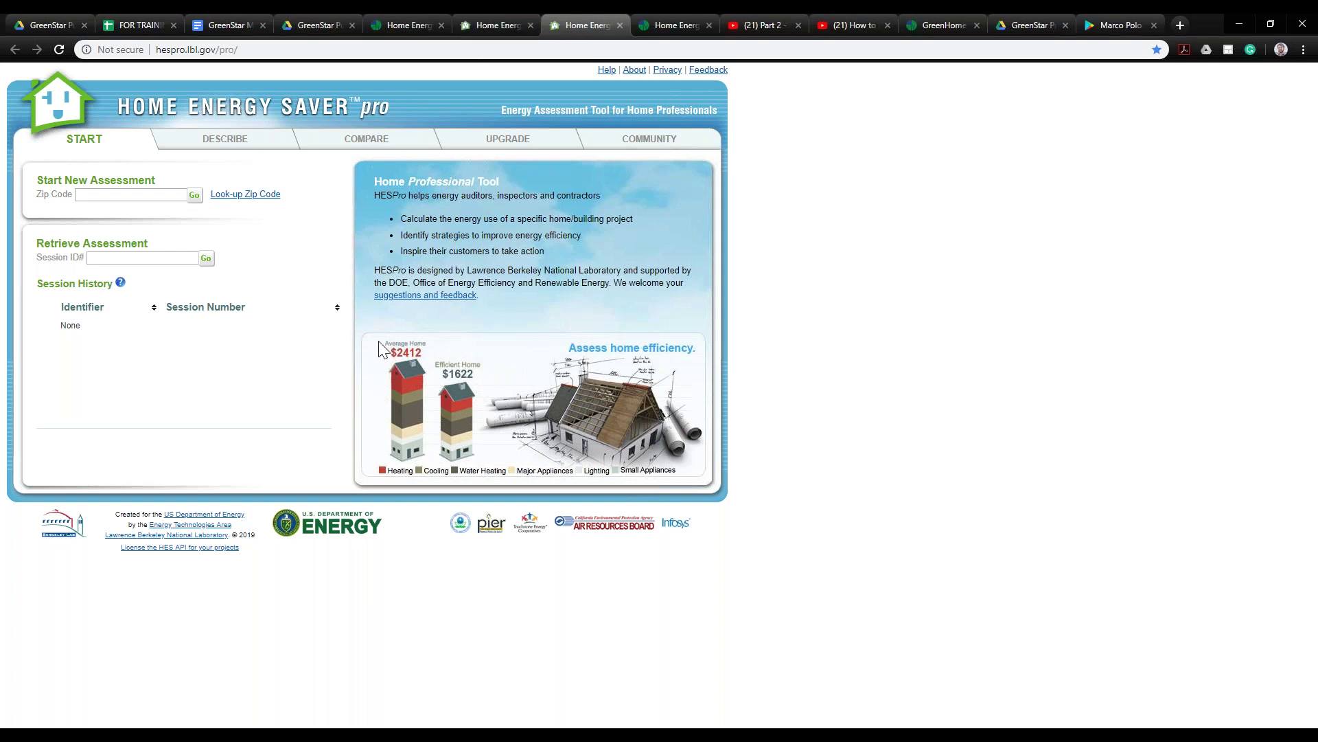
# Highlight WUFI Passive, Passive House Planning Package and BeOpt in the GreenStar Manual's list of alternative energy tools
pyautogui.click(221, 20)
pyautogui.scroll(-6, 485, 368)
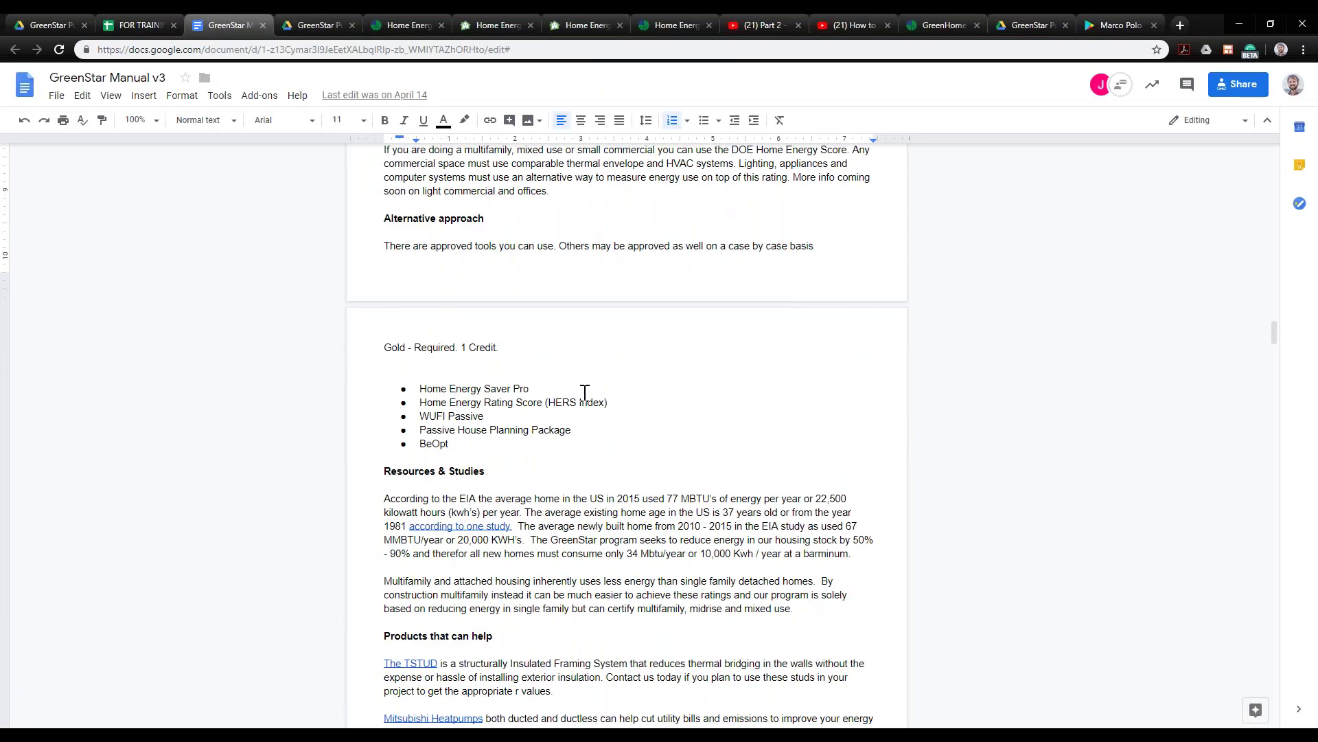
pyautogui.tripleClick(431, 421)
pyautogui.moveTo(434, 429); pyautogui.dragTo(586, 426)
pyautogui.click(427, 445)
pyautogui.keyDown('shift'); pyautogui.click(412, 418); pyautogui.keyUp('shift')
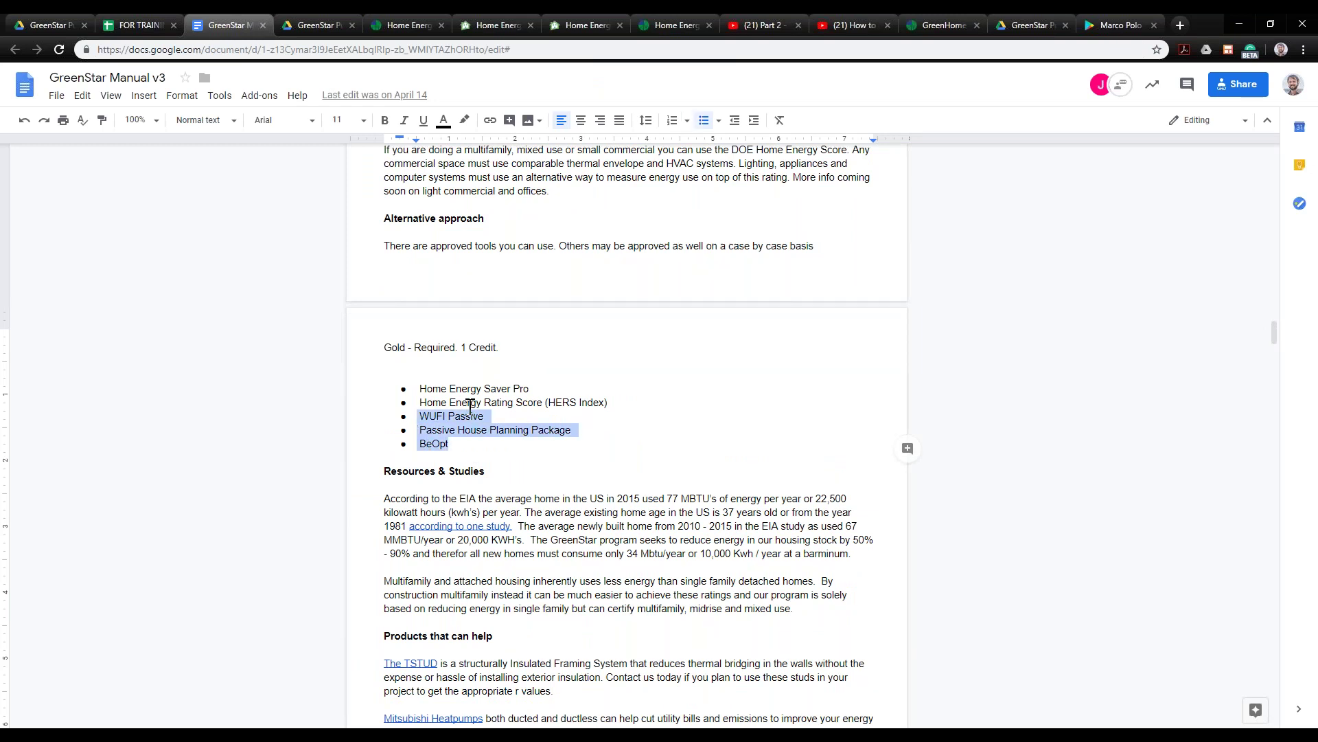
# Review the manual's existing-home and new-construction energy requirements and highlight the "Score 5 - Certified" line
pyautogui.scroll(5, 456, 406)
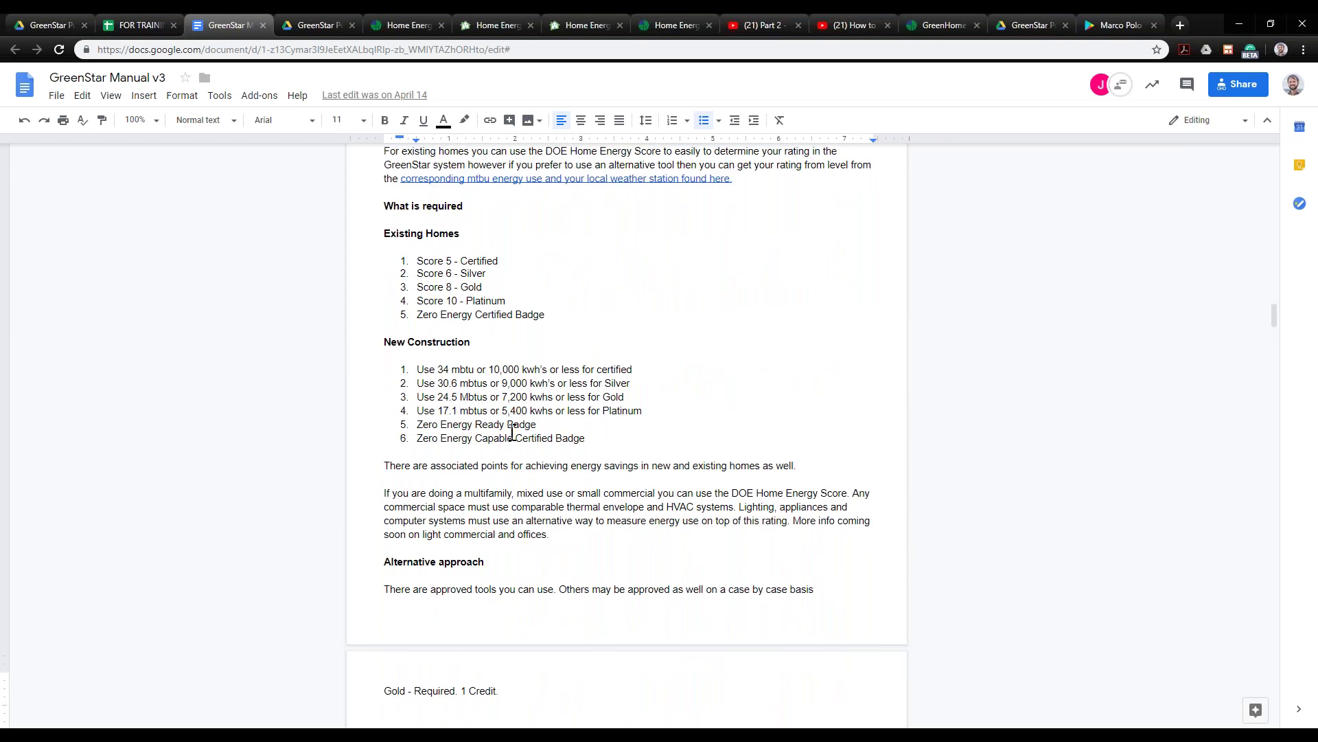
pyautogui.scroll(-4, 512, 431)
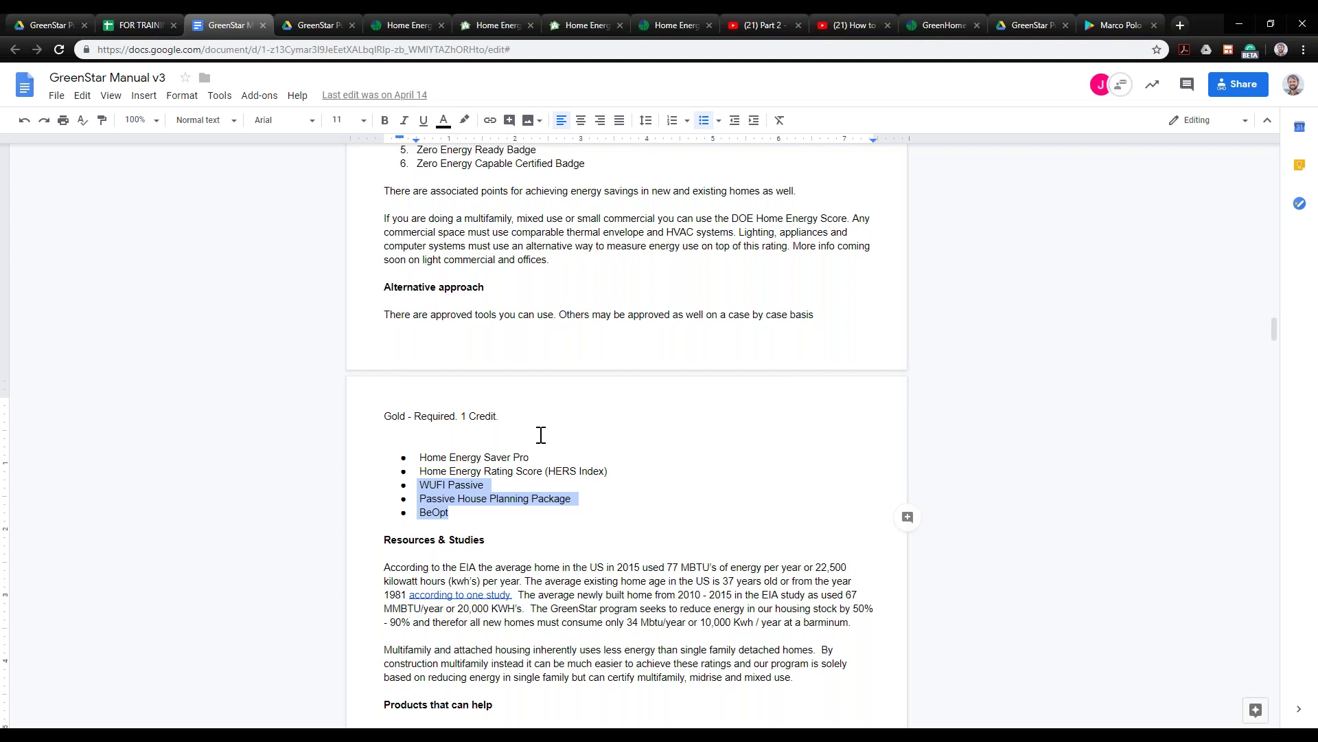
pyautogui.scroll(4, 541, 435)
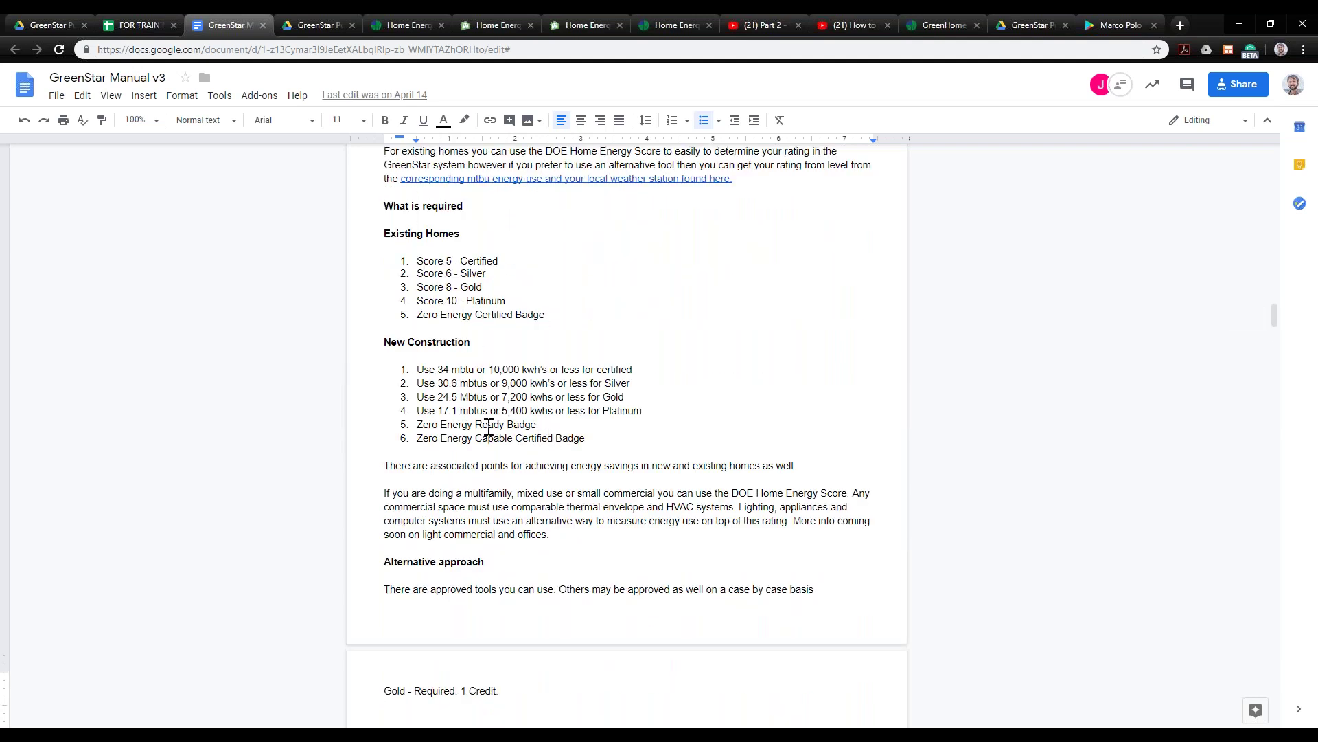
pyautogui.moveTo(445, 265); pyautogui.dragTo(520, 263)
pyautogui.click(410, 261)
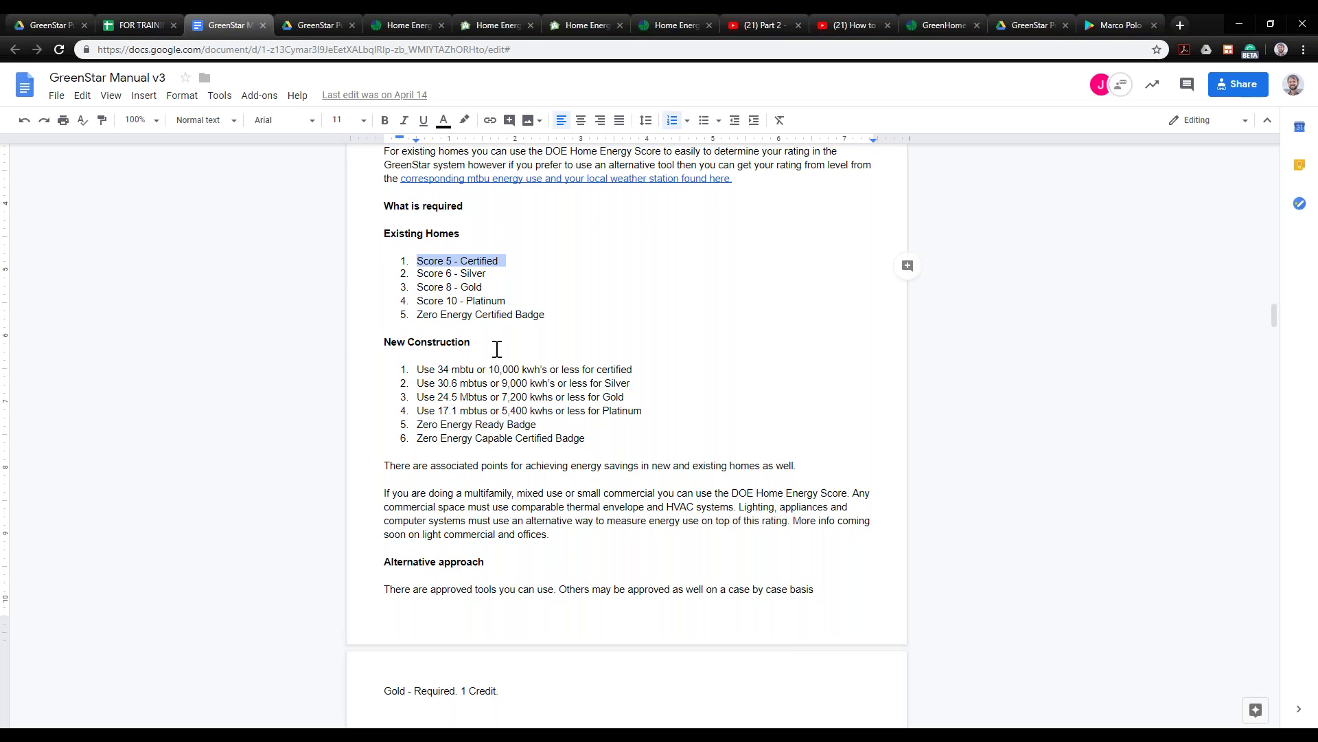
# Highlight the Home Energy Rating Score (HERS Index) and WUFI Passive entries among the approved tools and compare them with the energy requirements
pyautogui.scroll(1, 413, 367)
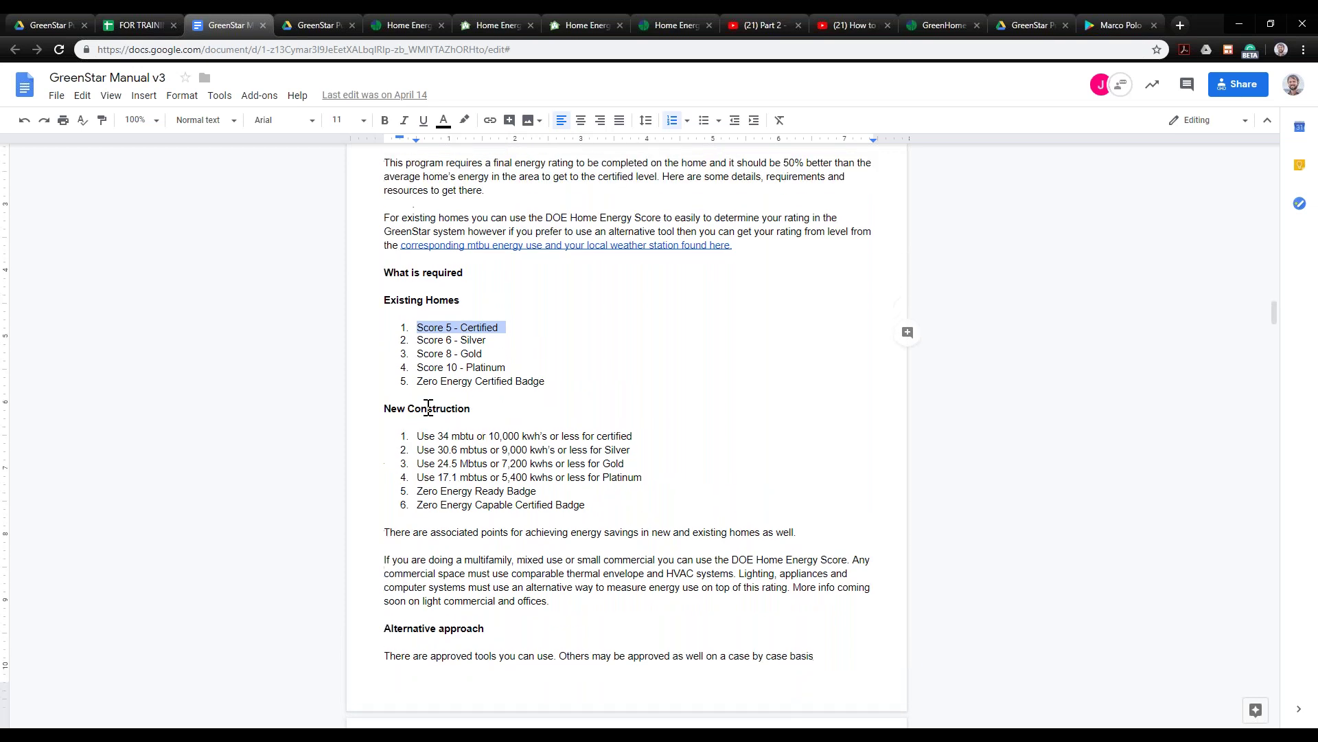
pyautogui.scroll(-5, 440, 481)
pyautogui.scroll(1, 429, 526)
pyautogui.moveTo(424, 526); pyautogui.dragTo(556, 558)
pyautogui.moveTo(627, 533)
pyautogui.mouseDown()
pyautogui.moveTo(434, 540)
pyautogui.moveTo(630, 538)
pyautogui.mouseUp()
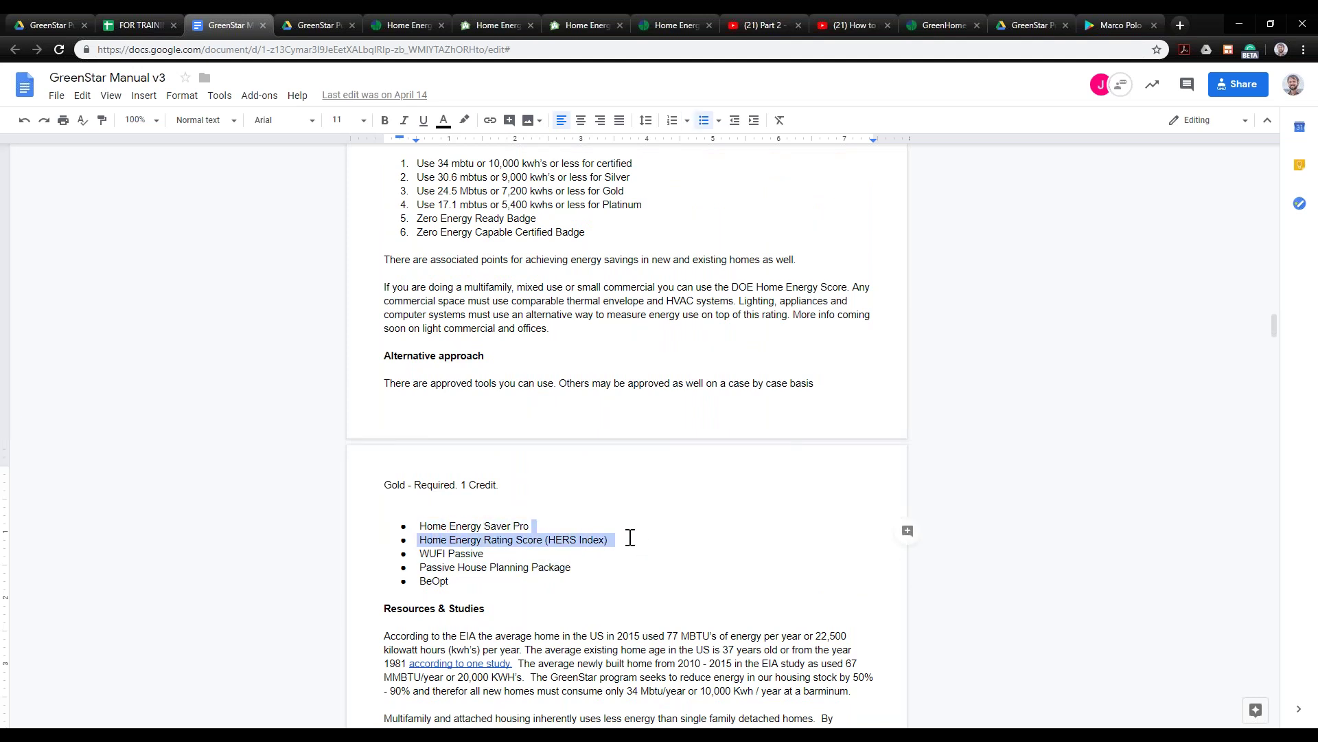
pyautogui.click(495, 555)
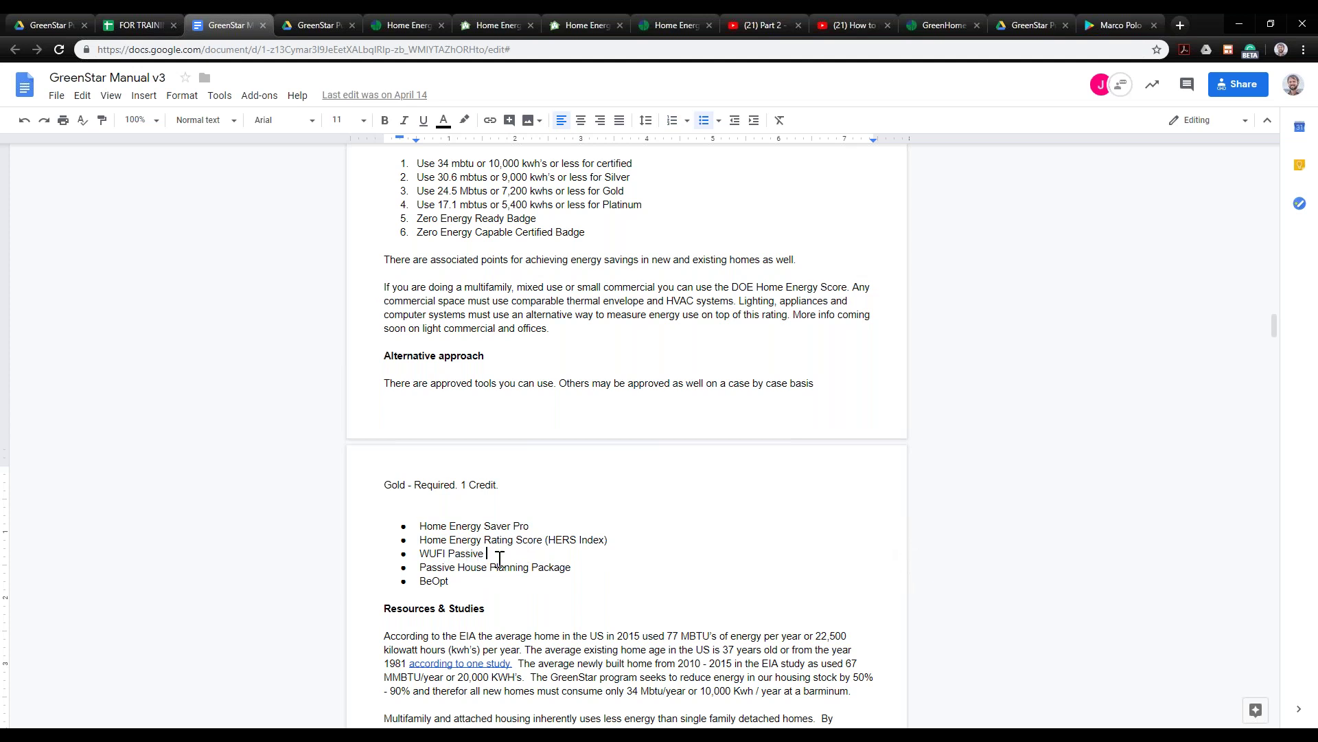
pyautogui.moveTo(489, 557); pyautogui.dragTo(408, 558)
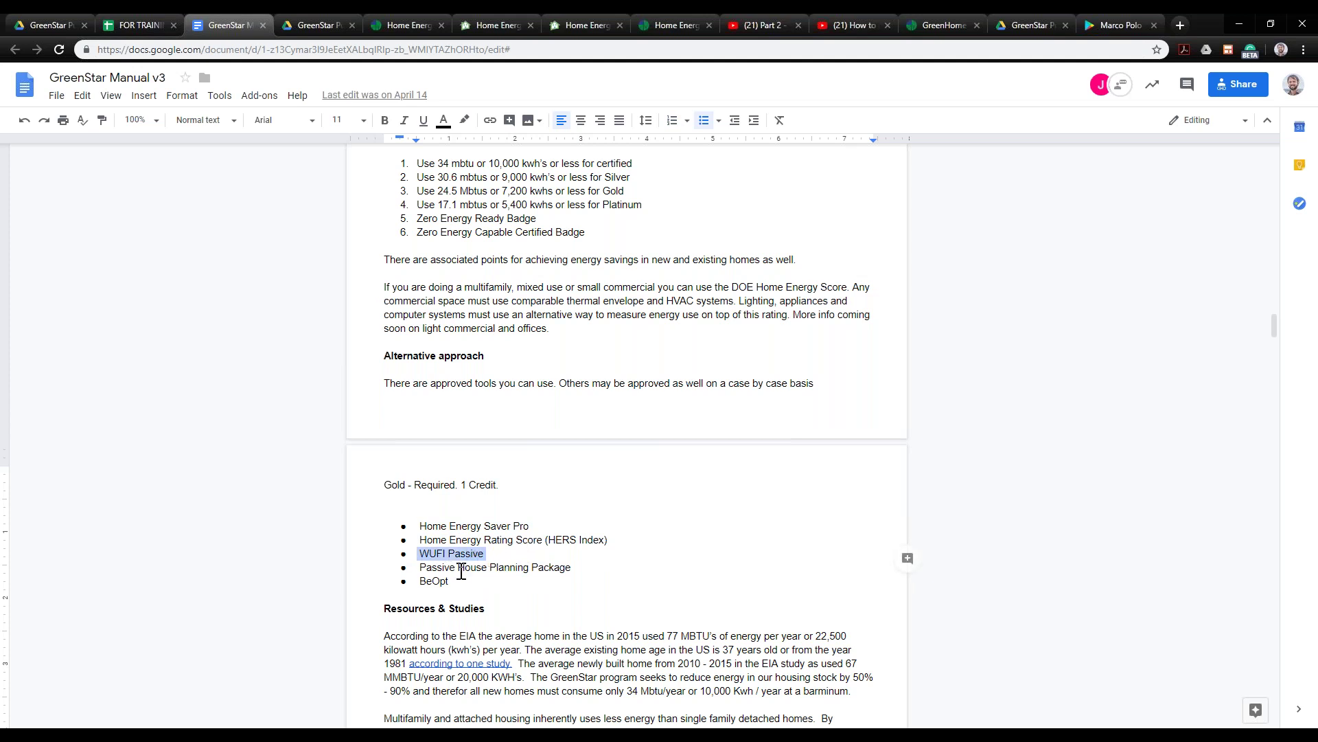
pyautogui.scroll(-2, 438, 563)
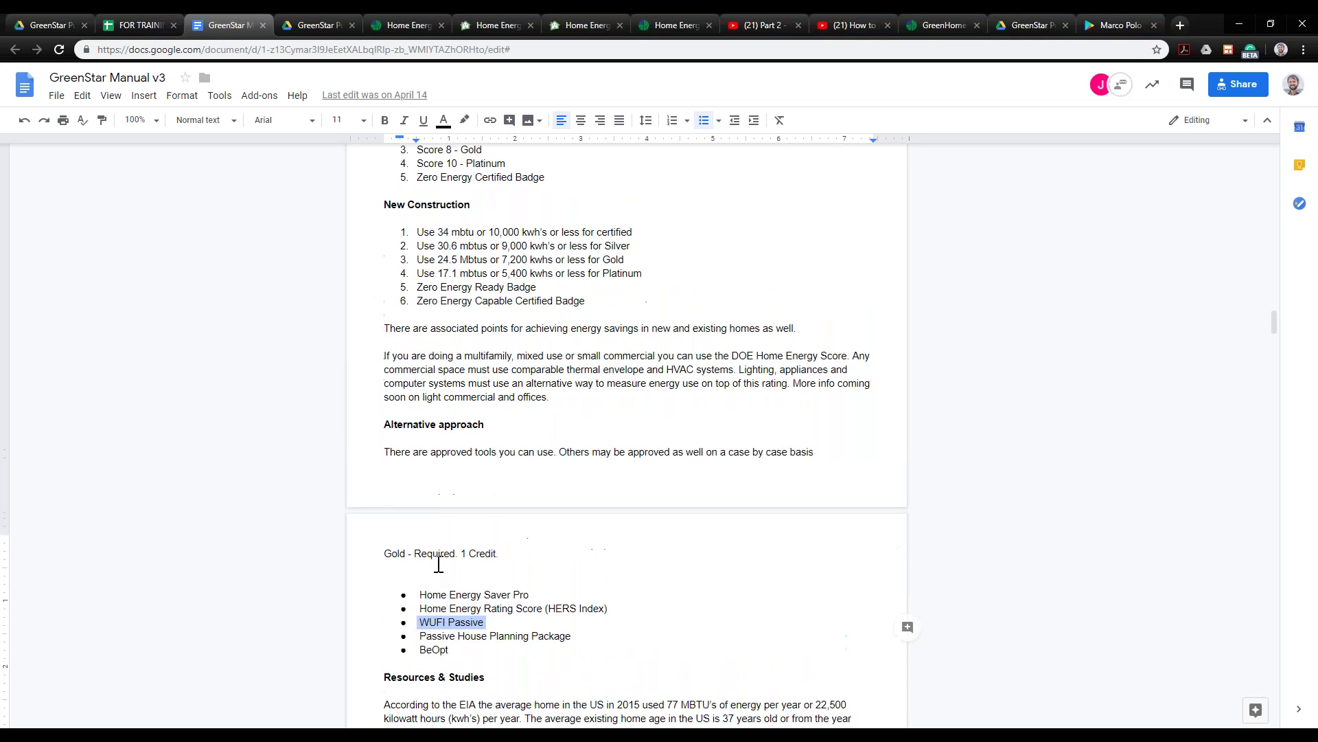
pyautogui.scroll(7, 439, 563)
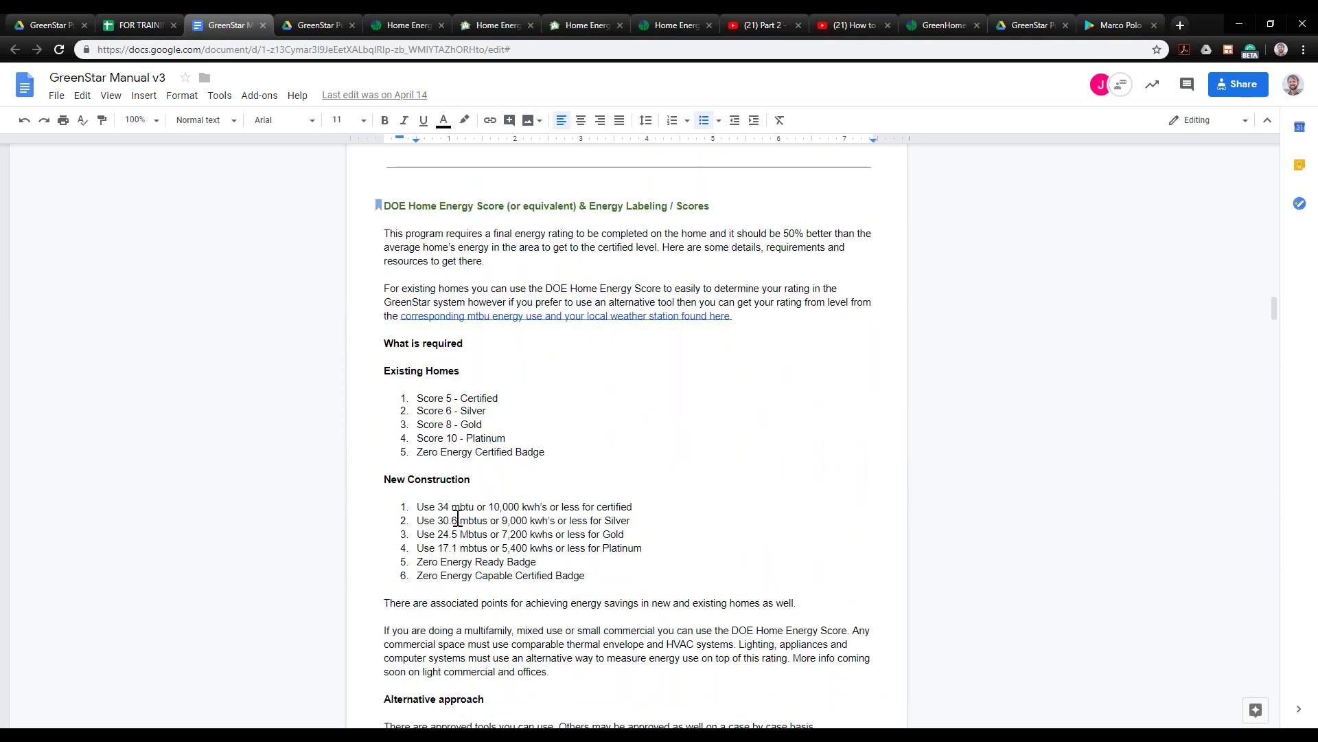
pyautogui.scroll(-3, 456, 515)
pyautogui.scroll(-2, 462, 407)
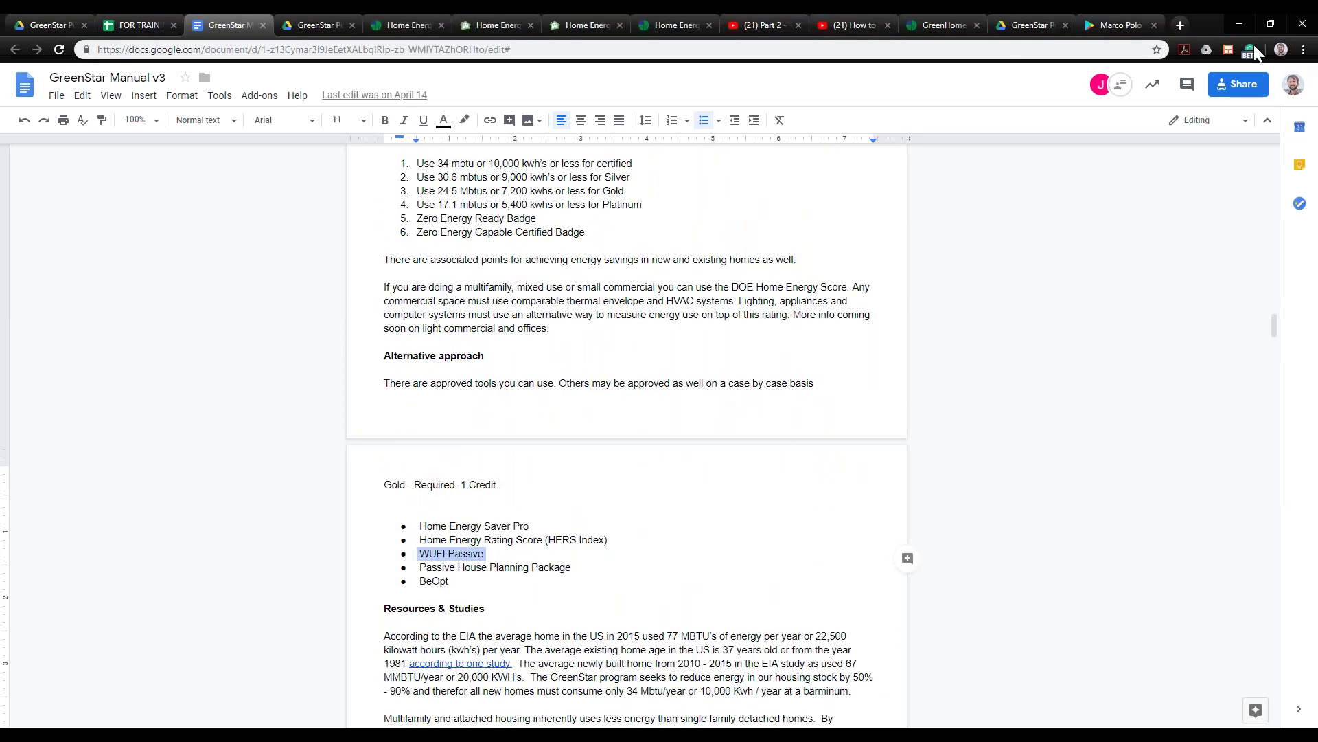
# Revisit the Home Energy Saver Pro start page and the data collection form, and return to the certification checklist spreadsheet
pyautogui.click(510, 14)
pyautogui.click(583, 14)
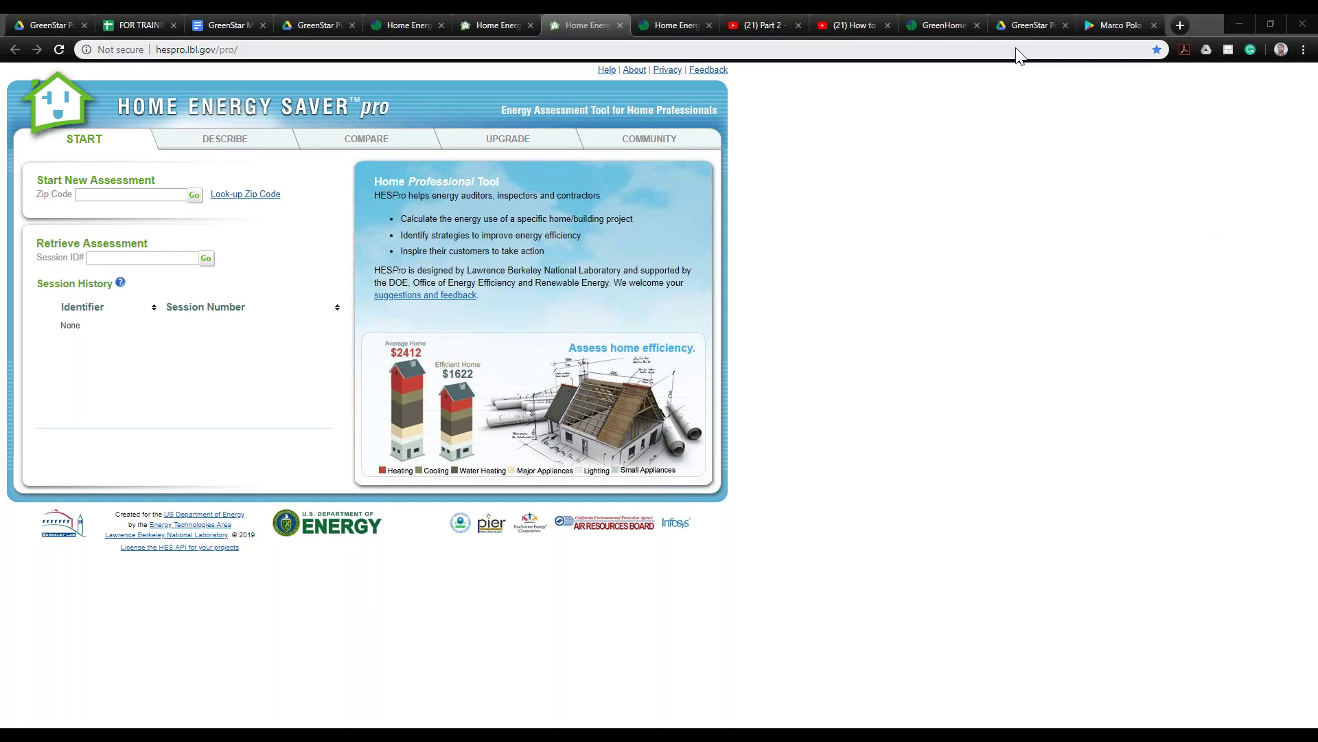
pyautogui.click(405, 22)
pyautogui.click(300, 14)
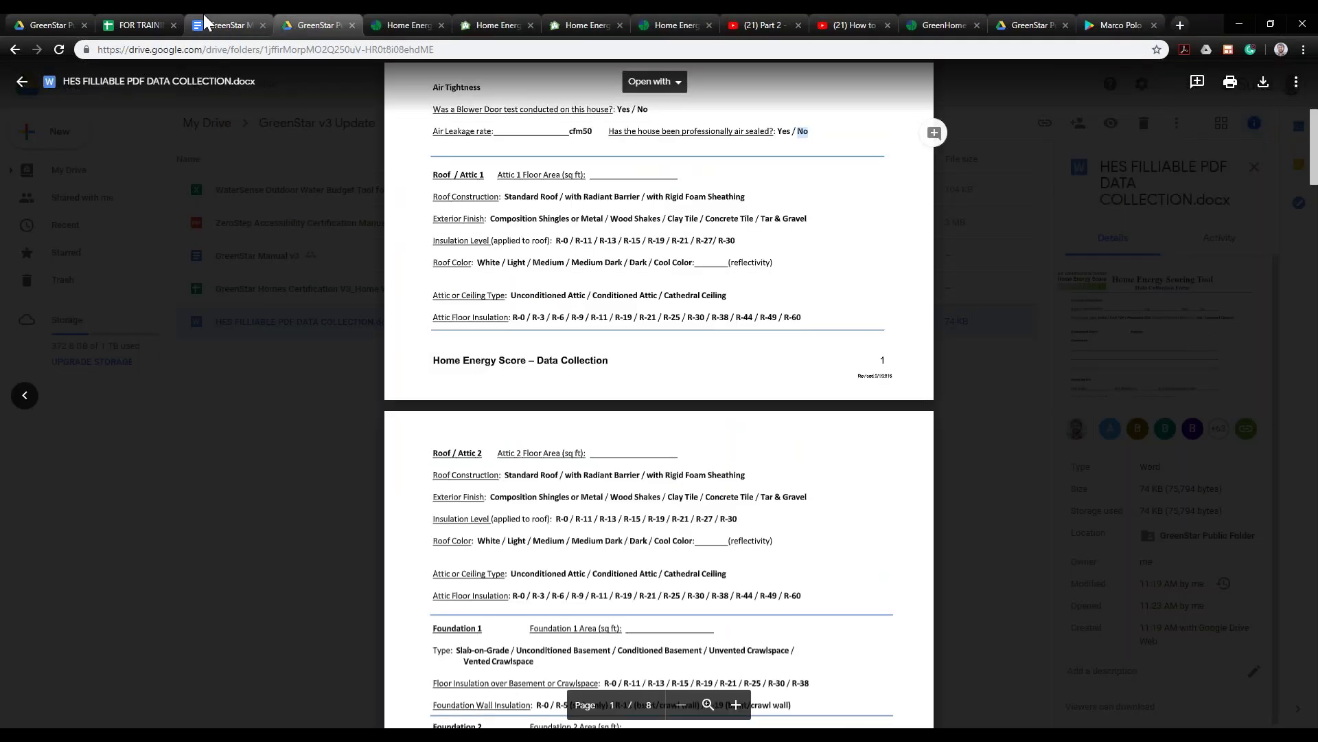
pyautogui.click(203, 14)
pyautogui.click(166, 14)
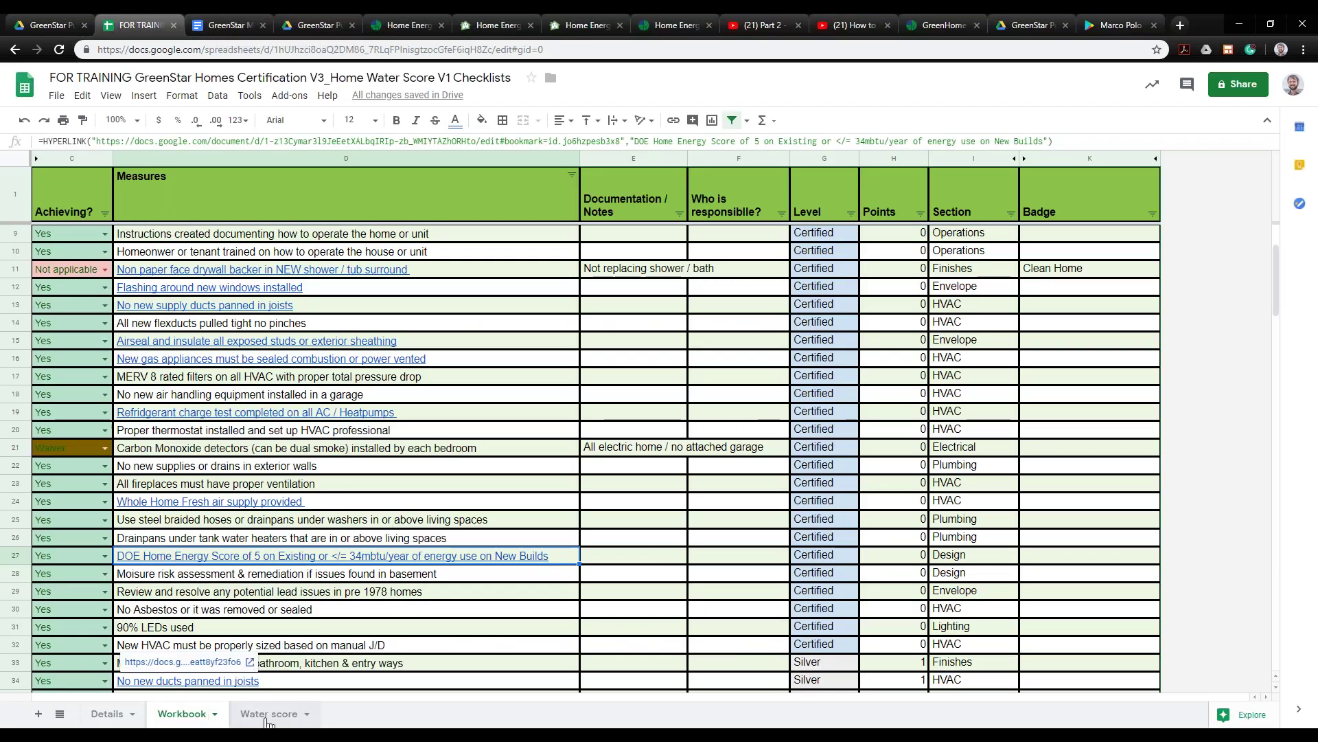
# Examine the shower head, bathroom aerator and toilet measures in the Workbook sheet and open the Water score sheet
pyautogui.scroll(3, 447, 412)
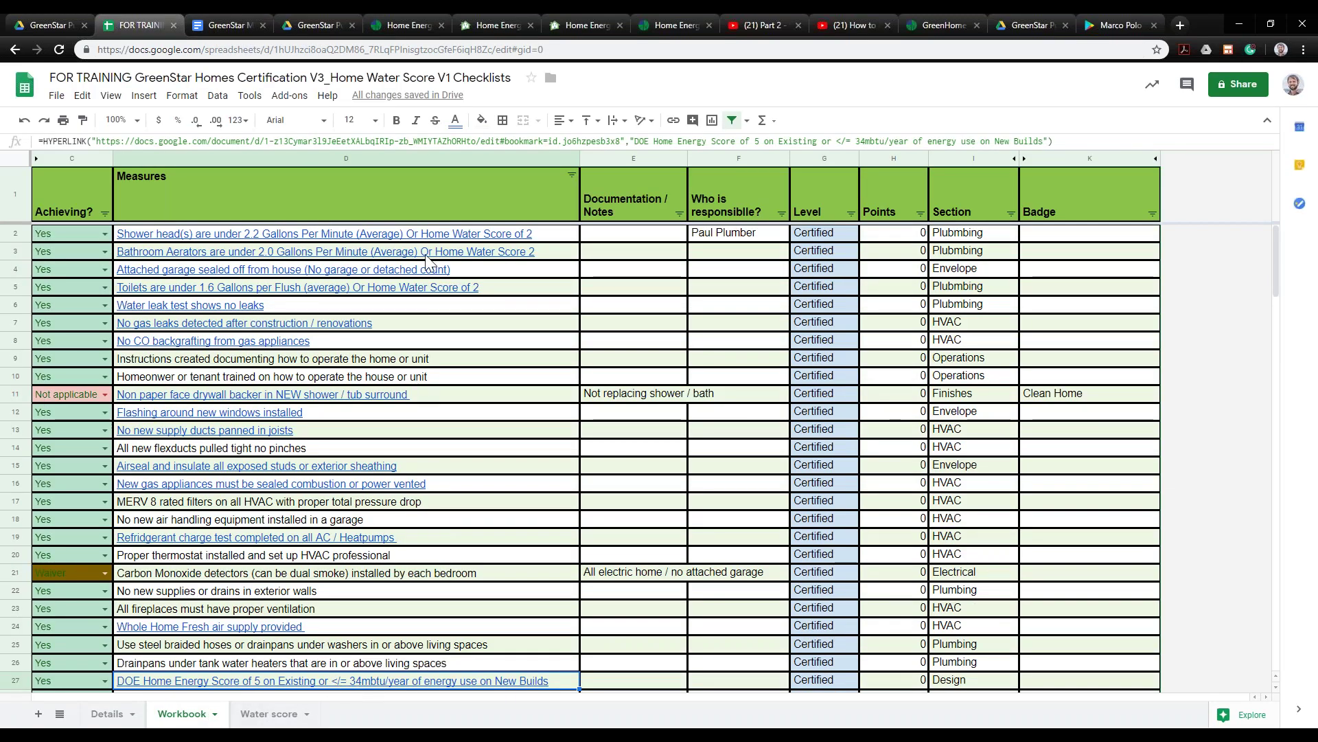
pyautogui.click(565, 234)
pyautogui.click(559, 254)
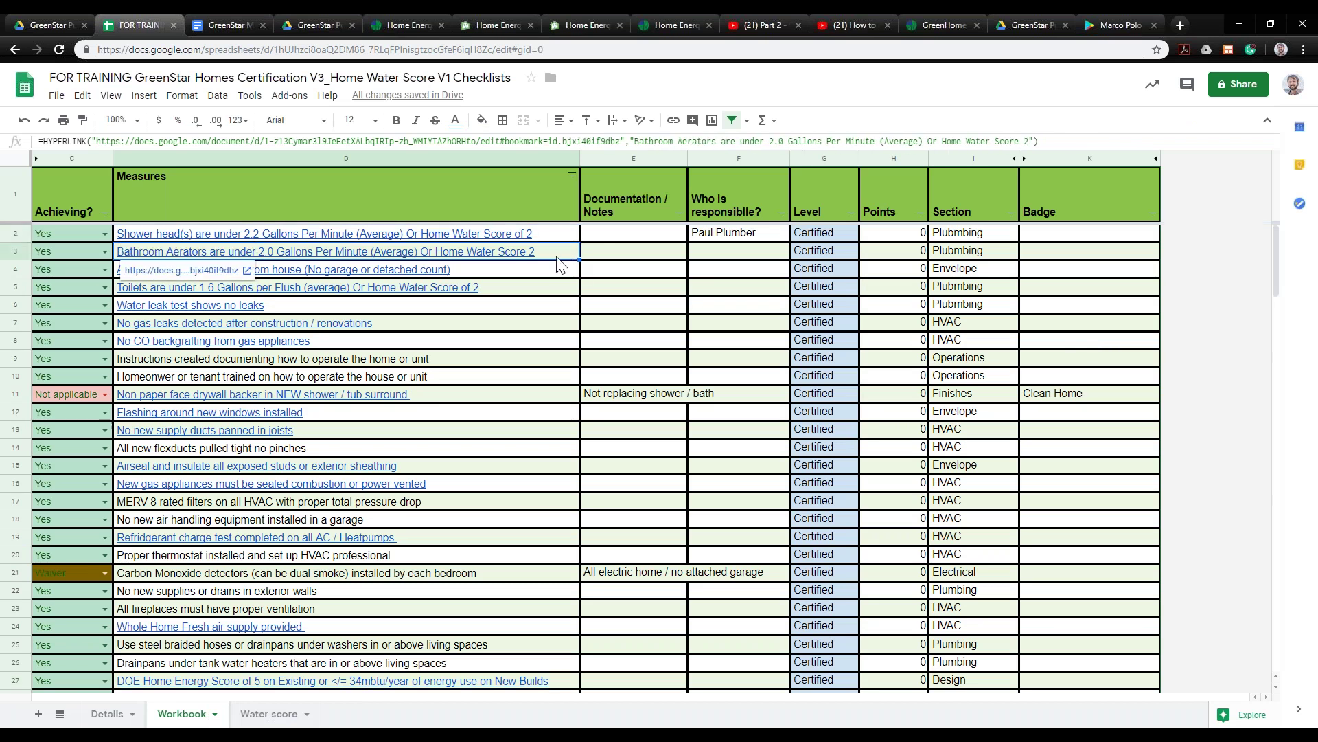
pyautogui.click(633, 270)
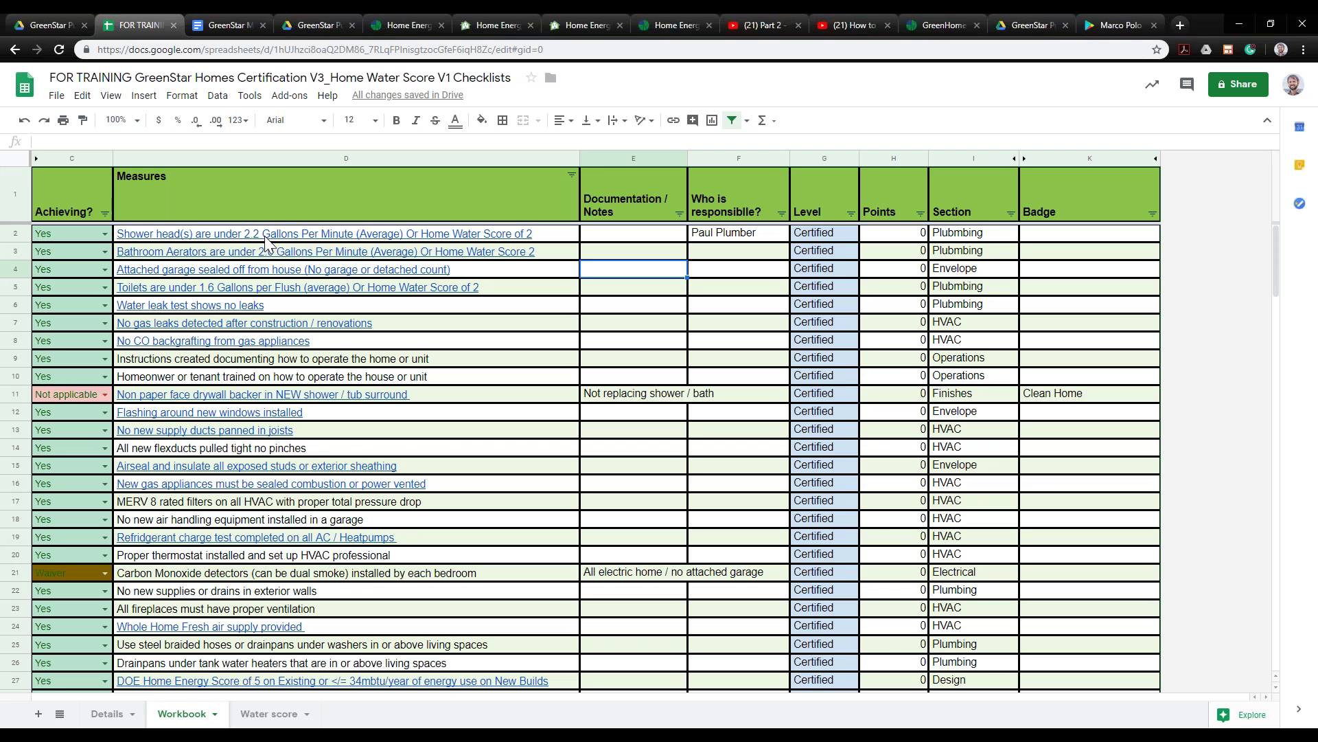
pyautogui.moveTo(256, 242)
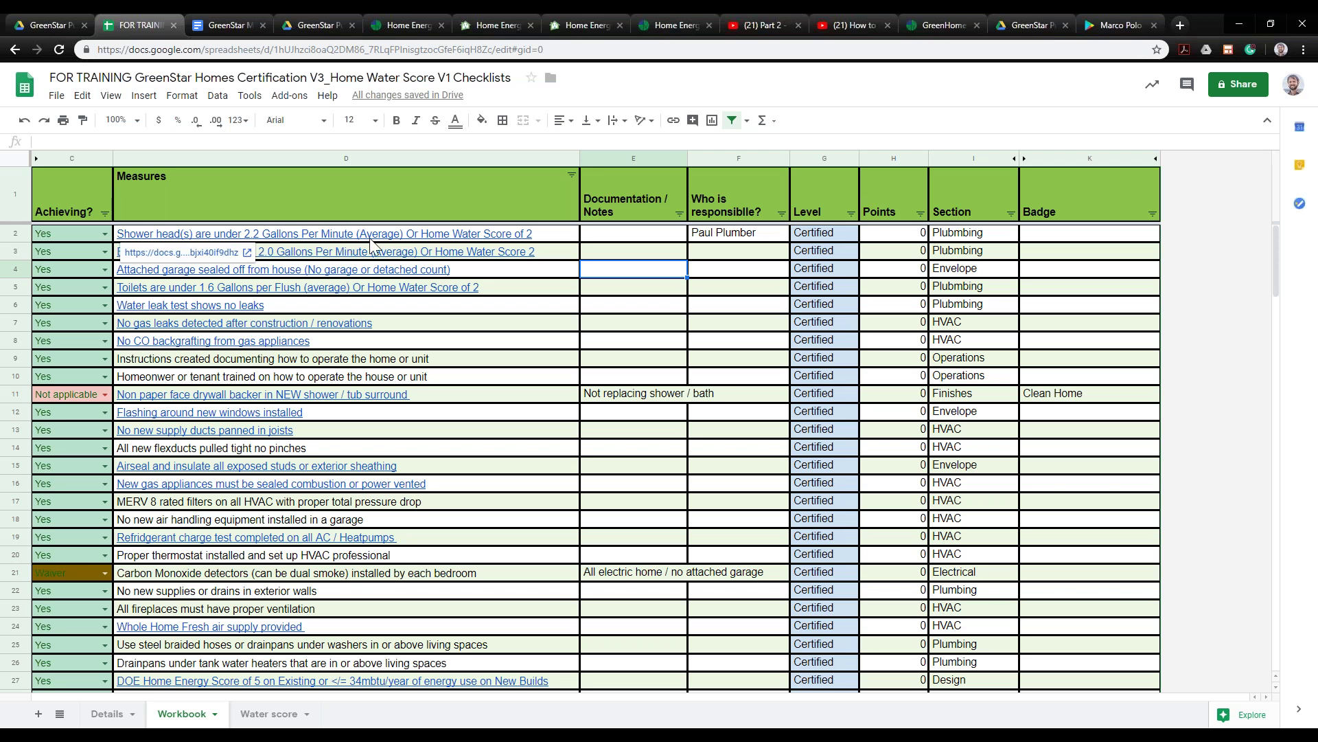
pyautogui.click(620, 236)
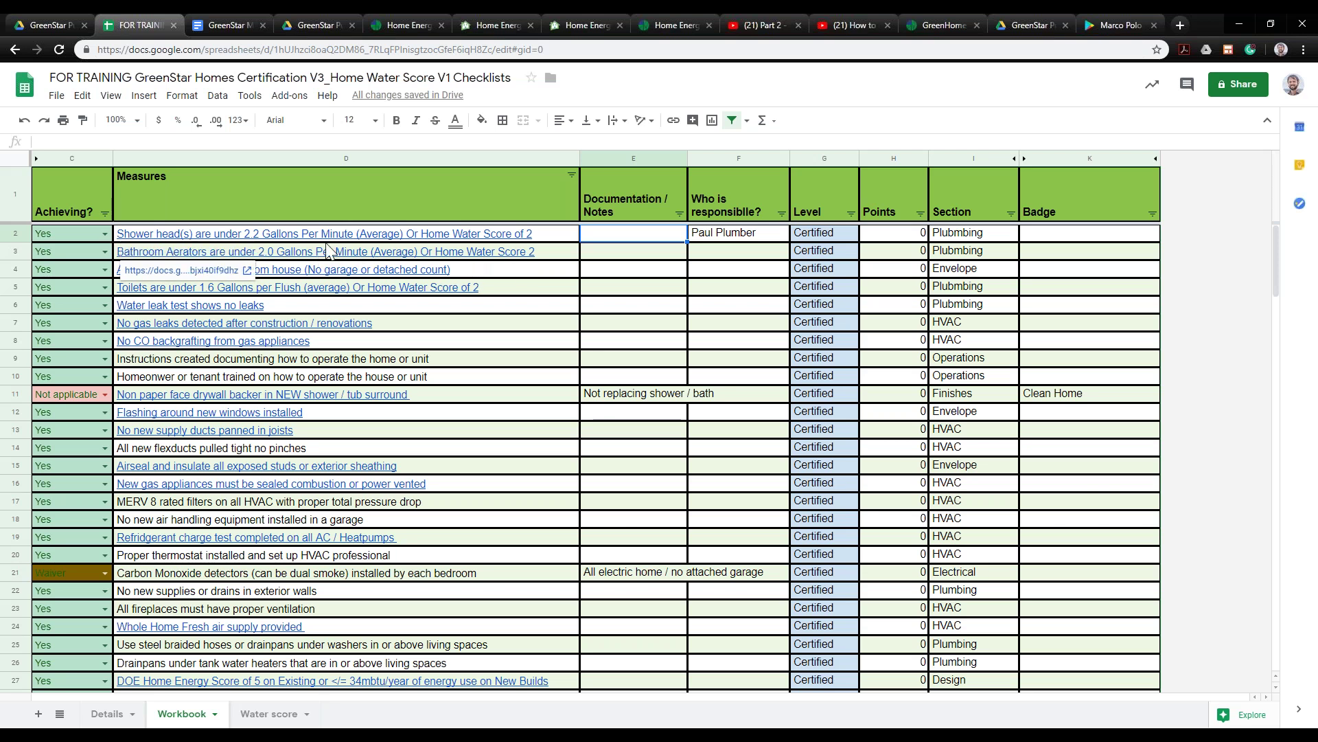
pyautogui.click(620, 260)
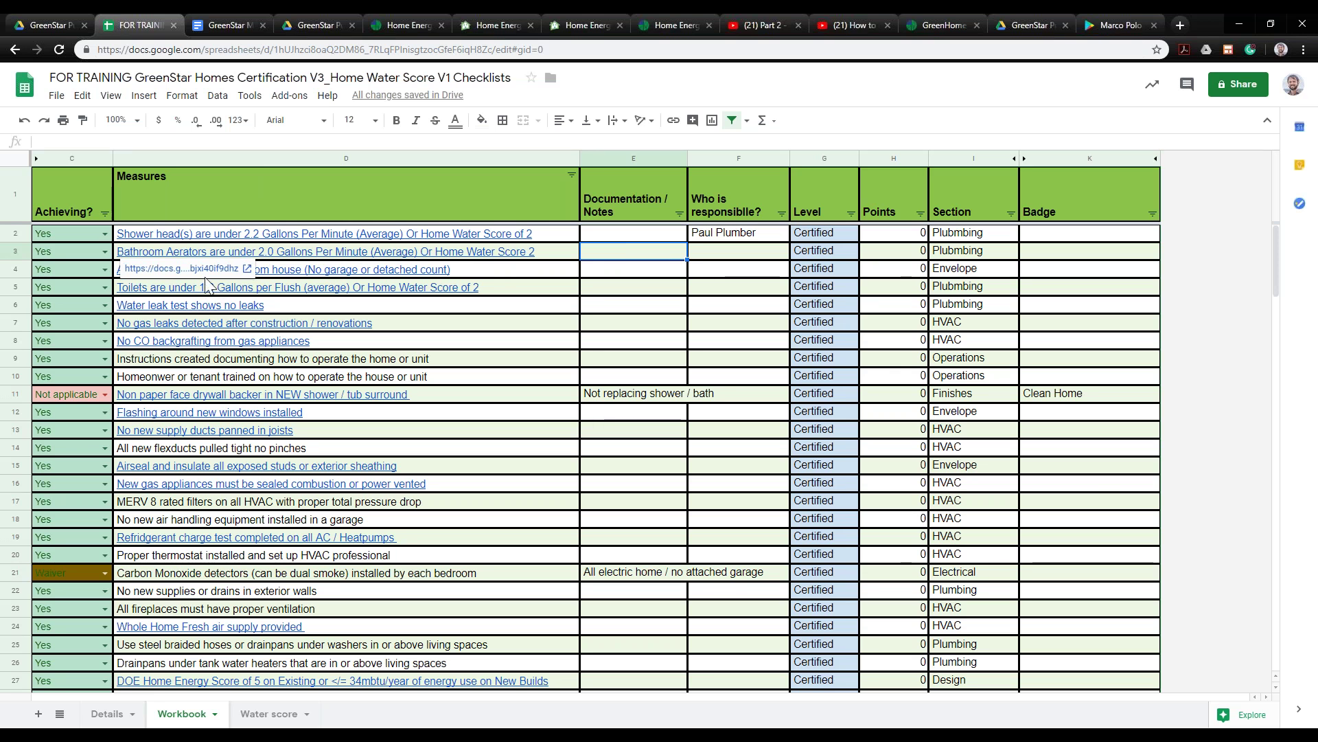
pyautogui.click(602, 287)
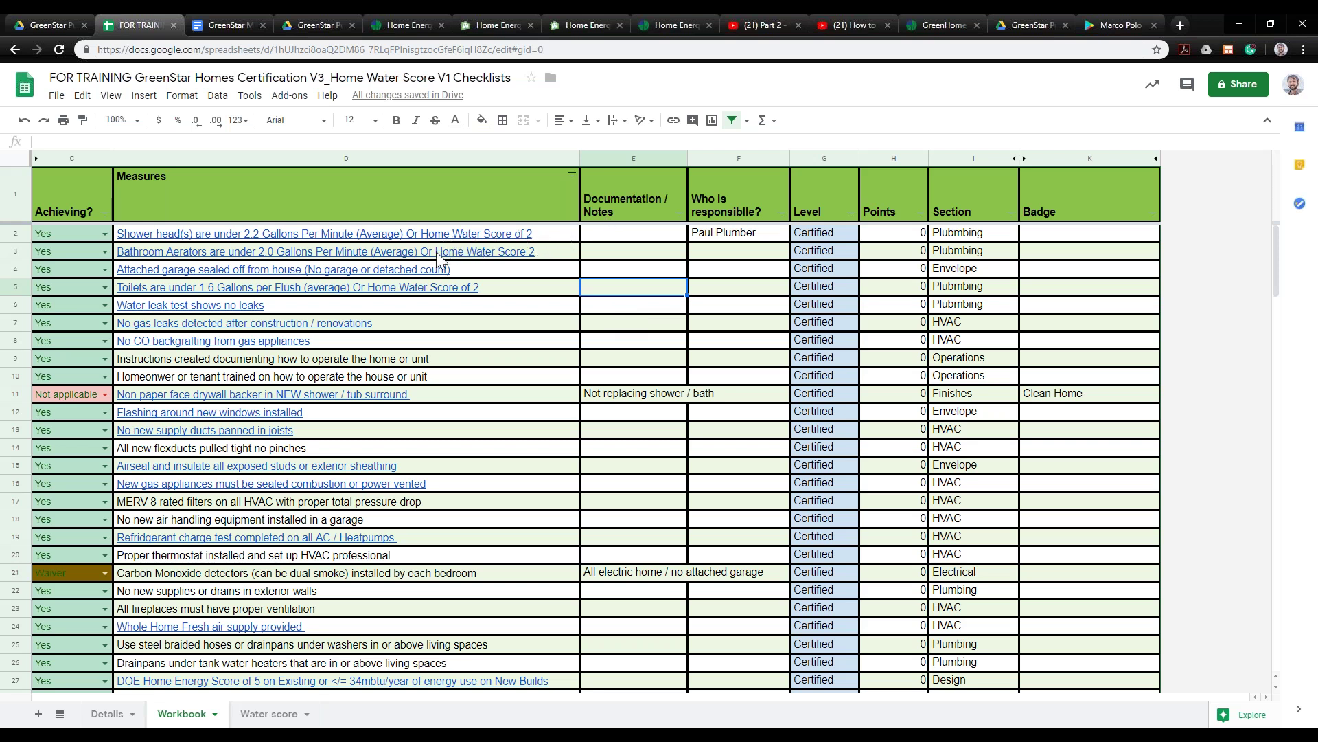
pyautogui.moveTo(497, 240)
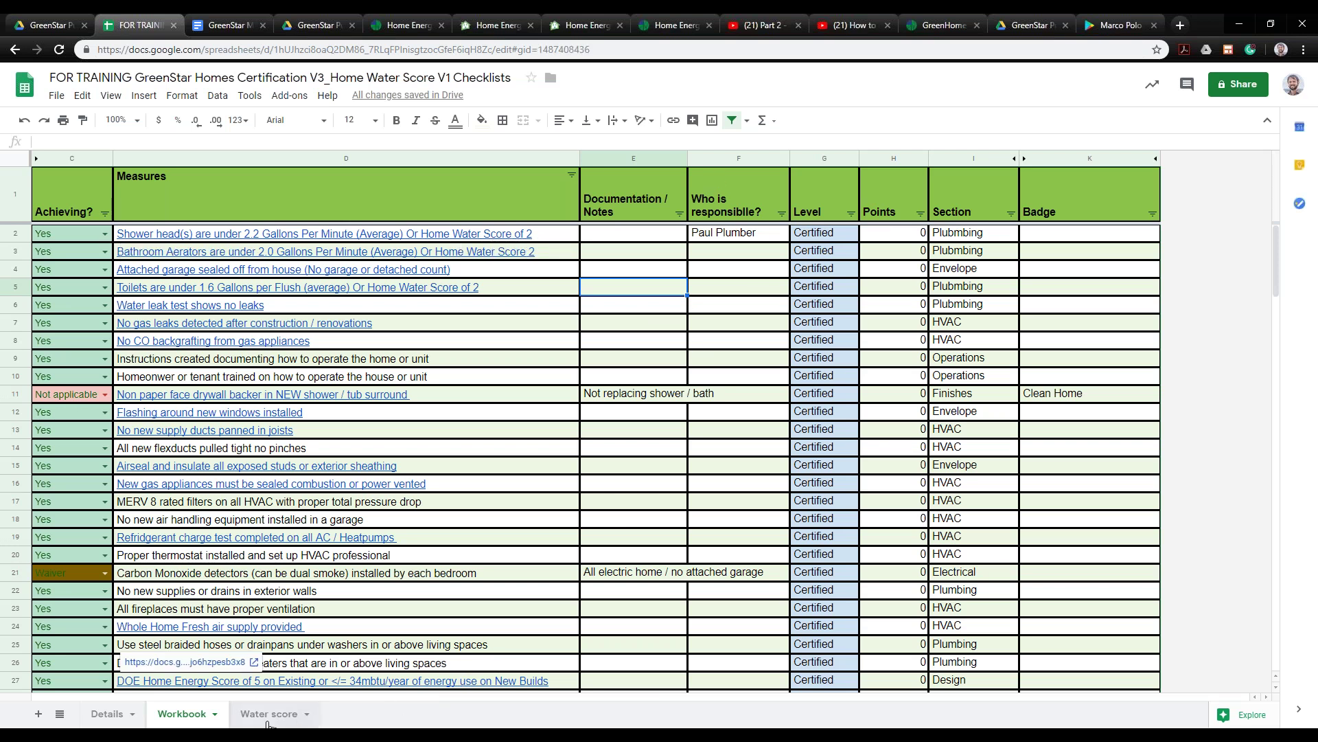
pyautogui.hotkey('ctrl', 'shift', 'pagedown')
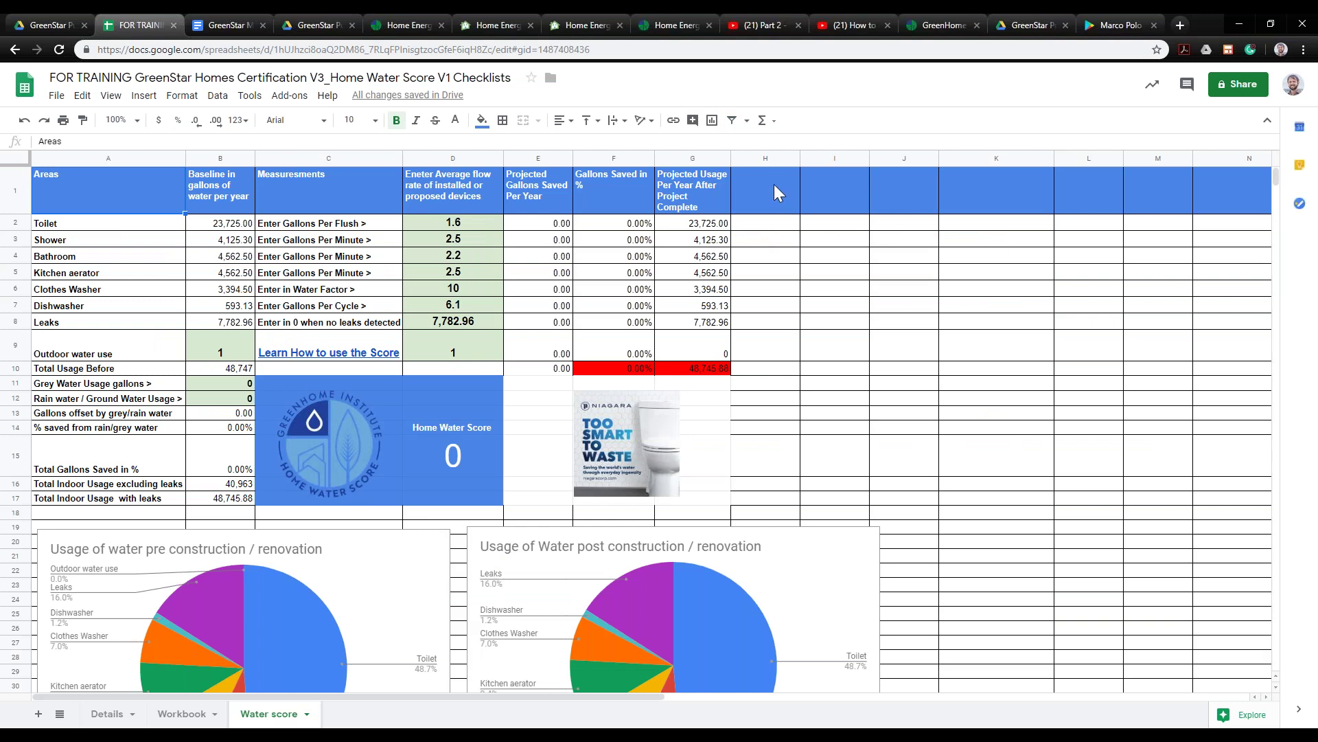
# Play the video "Part 2 - Using the tool for indoor water reduction" and turn the system volume down to mute
pyautogui.click(768, 15)
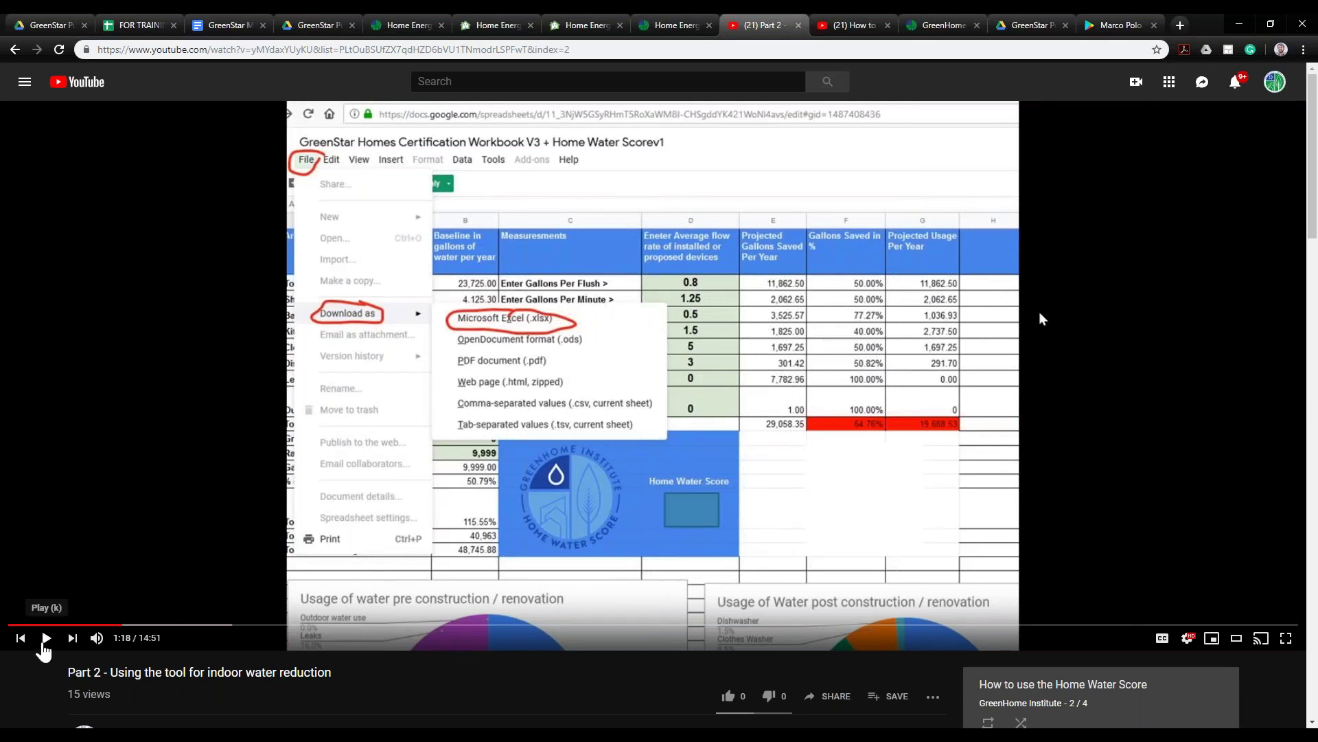
pyautogui.click(44, 647)
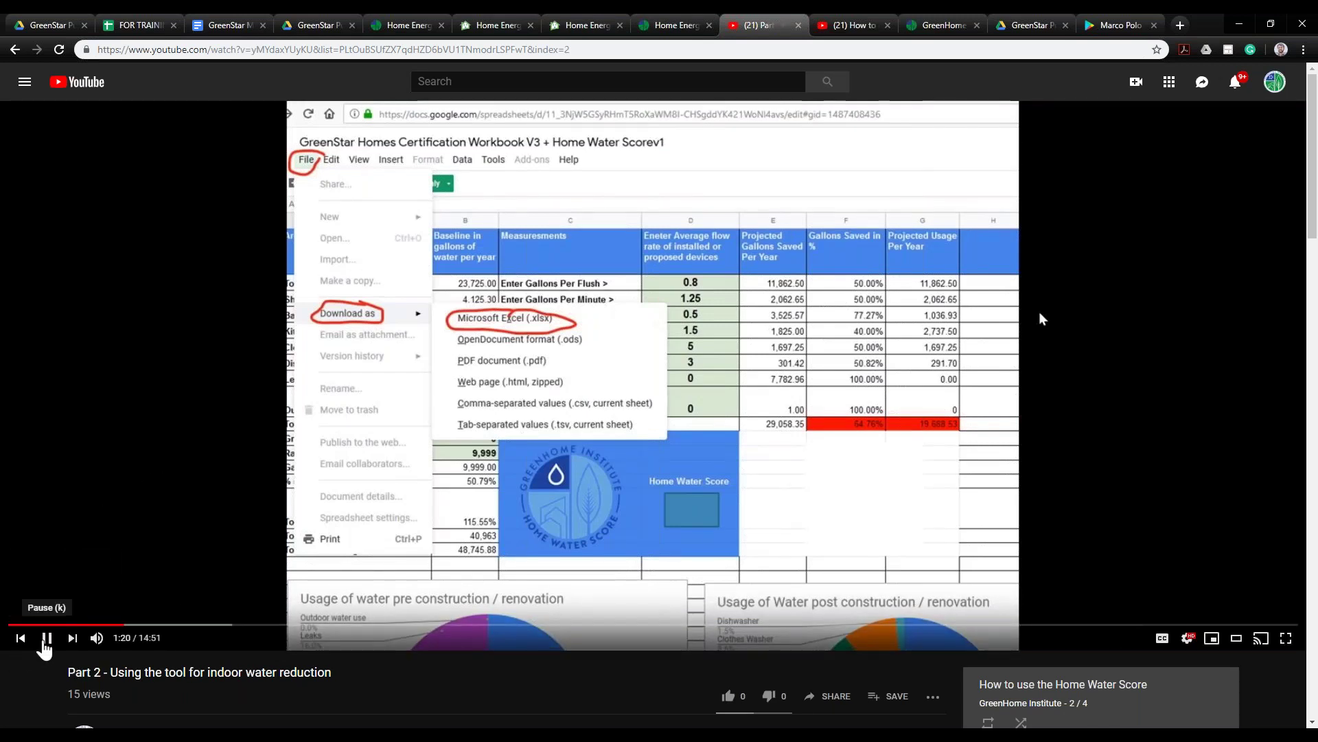
pyautogui.press('Down')
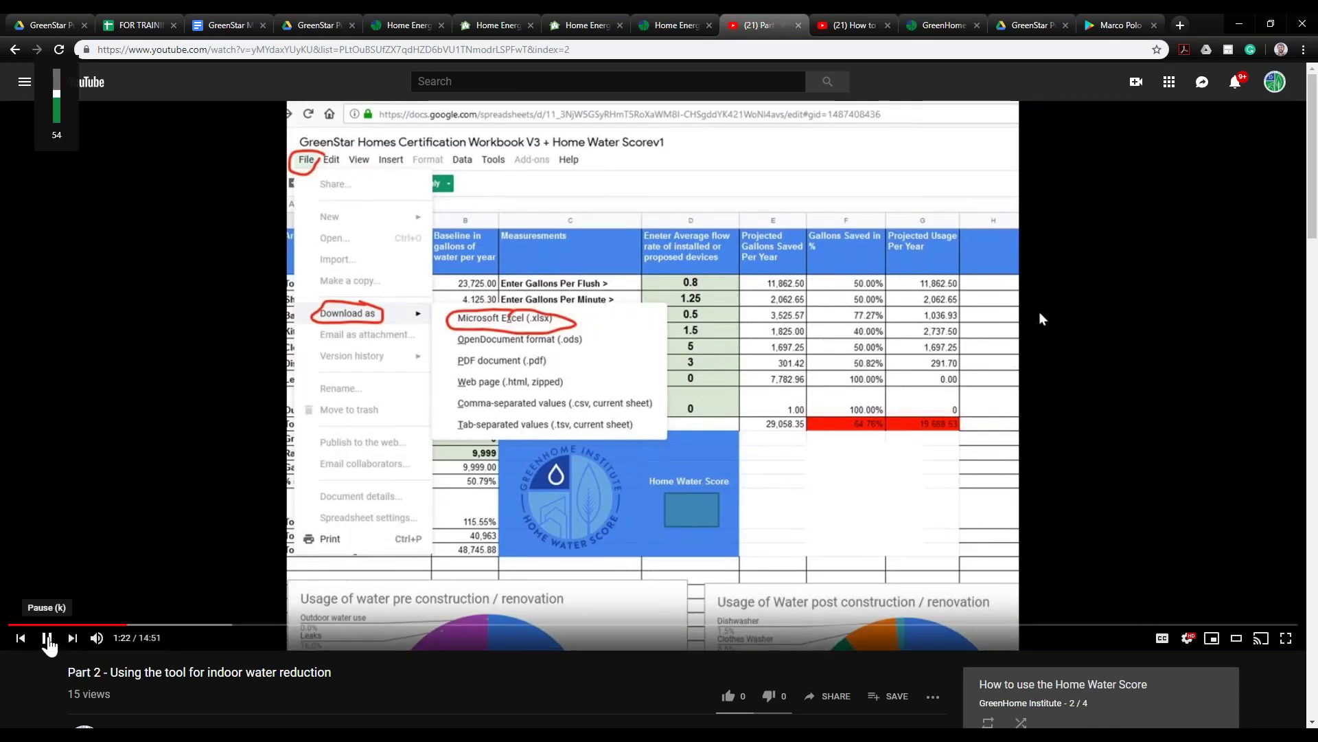
pyautogui.press('Down')
pyautogui.press('Down')
pyautogui.press('Down')
pyautogui.press('Down')
pyautogui.press('Down')
pyautogui.press('Down')
pyautogui.press('Down')
pyautogui.press('Down')
pyautogui.press('Down')
pyautogui.press('Down')
pyautogui.press('Down')
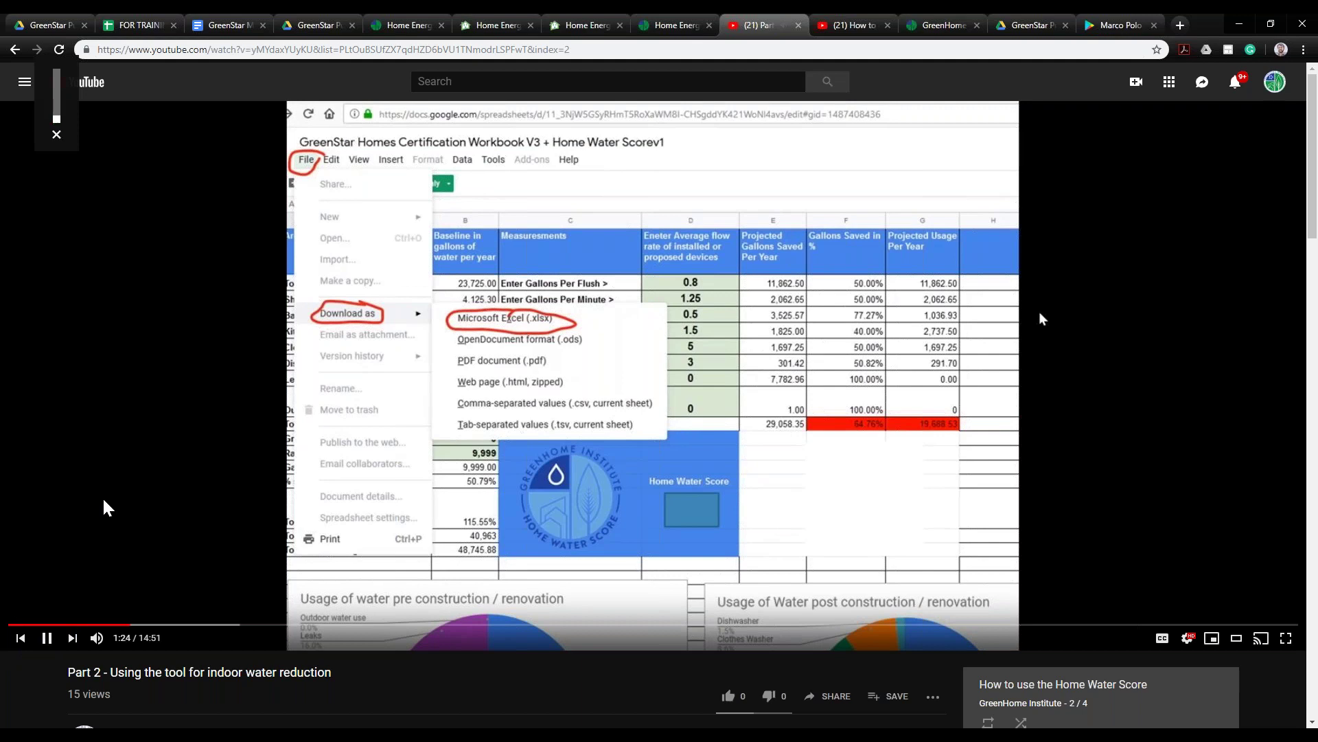
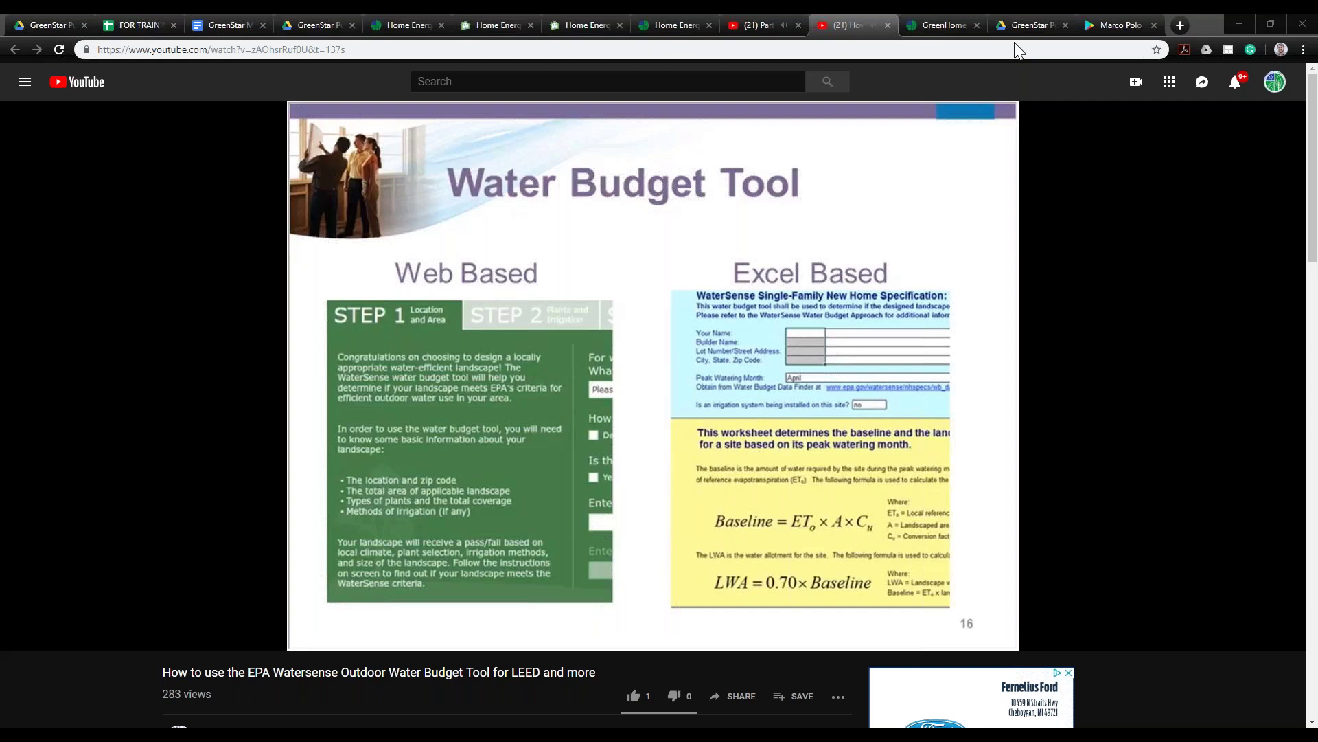
# View the GreenHome Inspection Checklist form and return to the GreenStar Manual's section on protecting the home from garage pollution
pyautogui.click(923, 23)
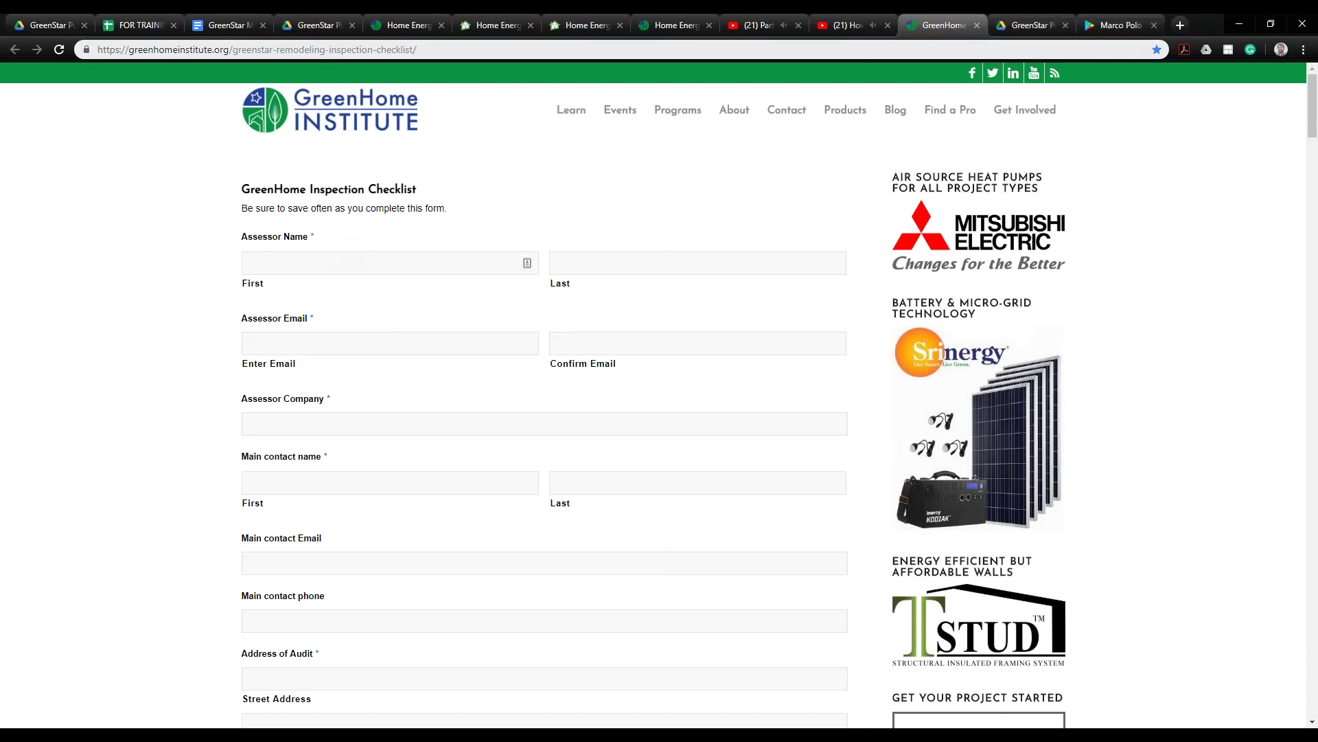
pyautogui.click(228, 13)
pyautogui.scroll(15, 528, 404)
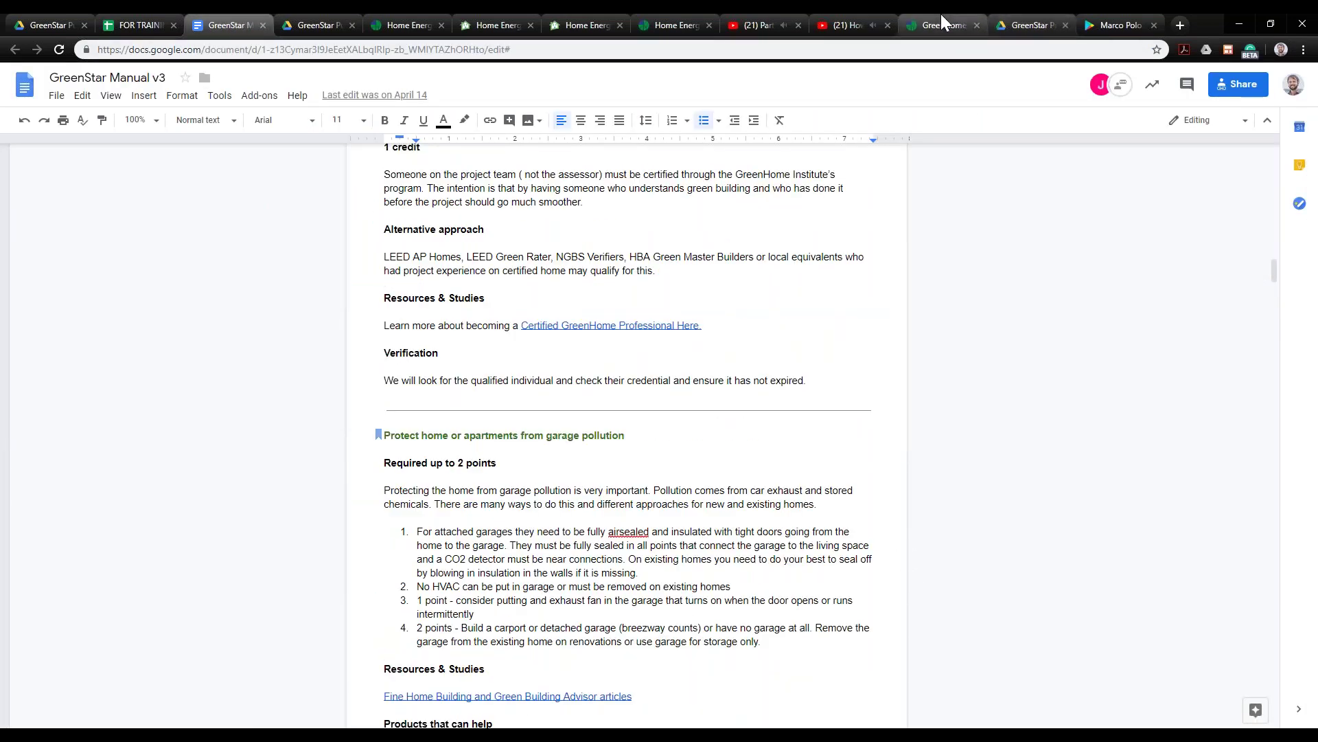
# Review the GreenHome Inspection Checklist form from the assessor details through the remediation measures to the radon and water leak tests
pyautogui.click(944, 22)
pyautogui.scroll(-2, 243, 266)
pyautogui.scroll(3, 243, 266)
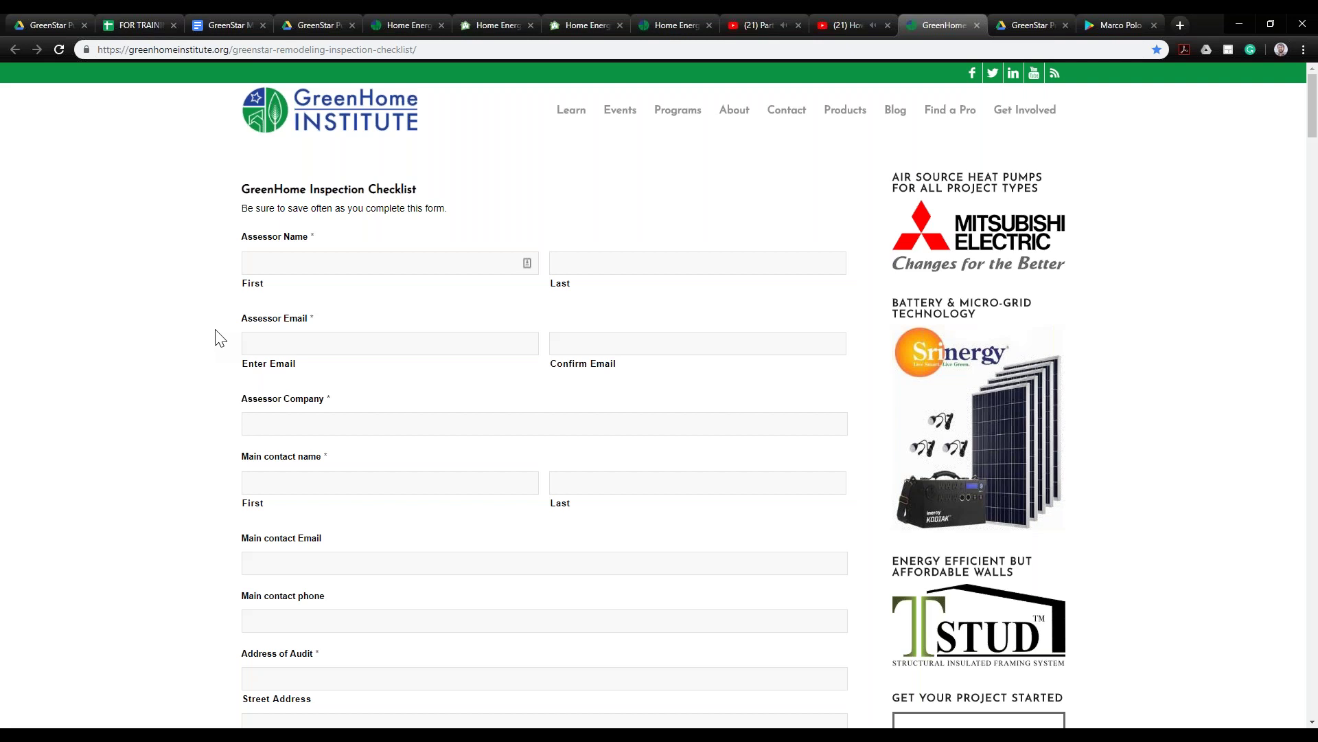
pyautogui.scroll(-8, 256, 330)
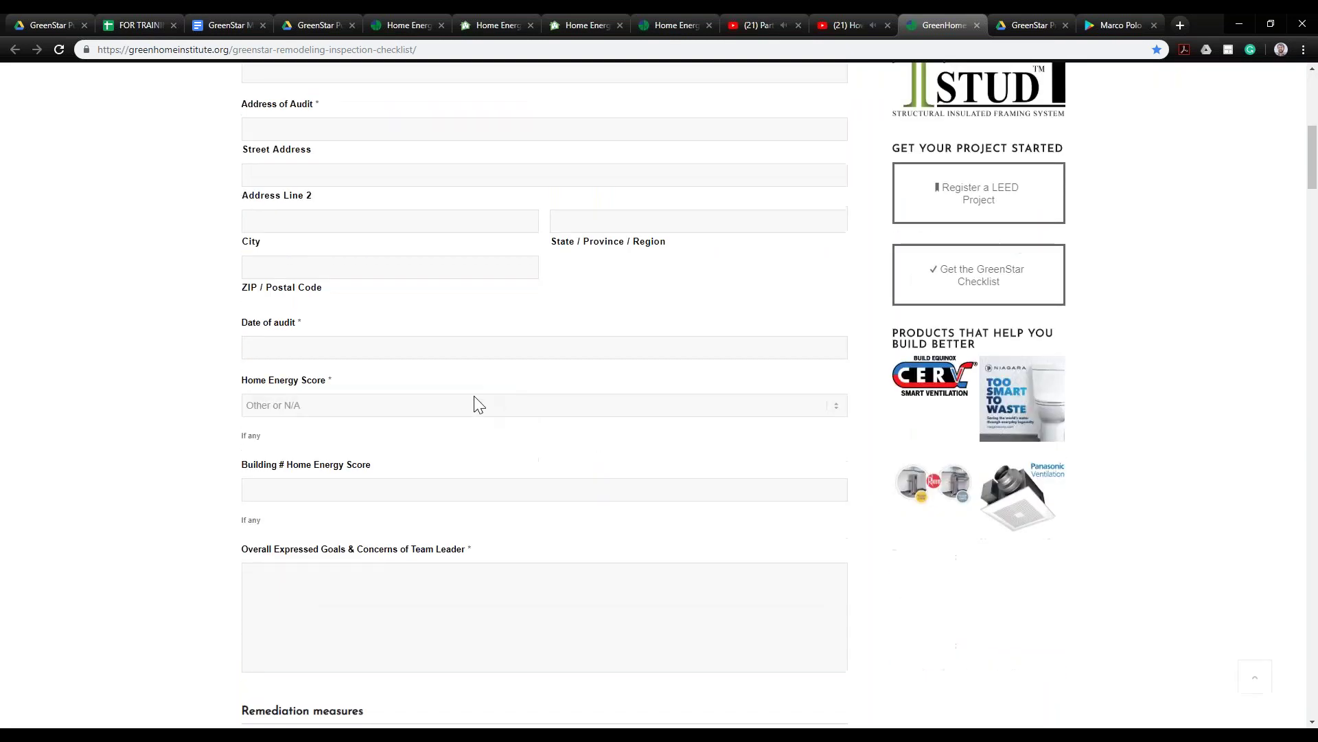
pyautogui.scroll(-5, 421, 426)
pyautogui.scroll(-7, 418, 421)
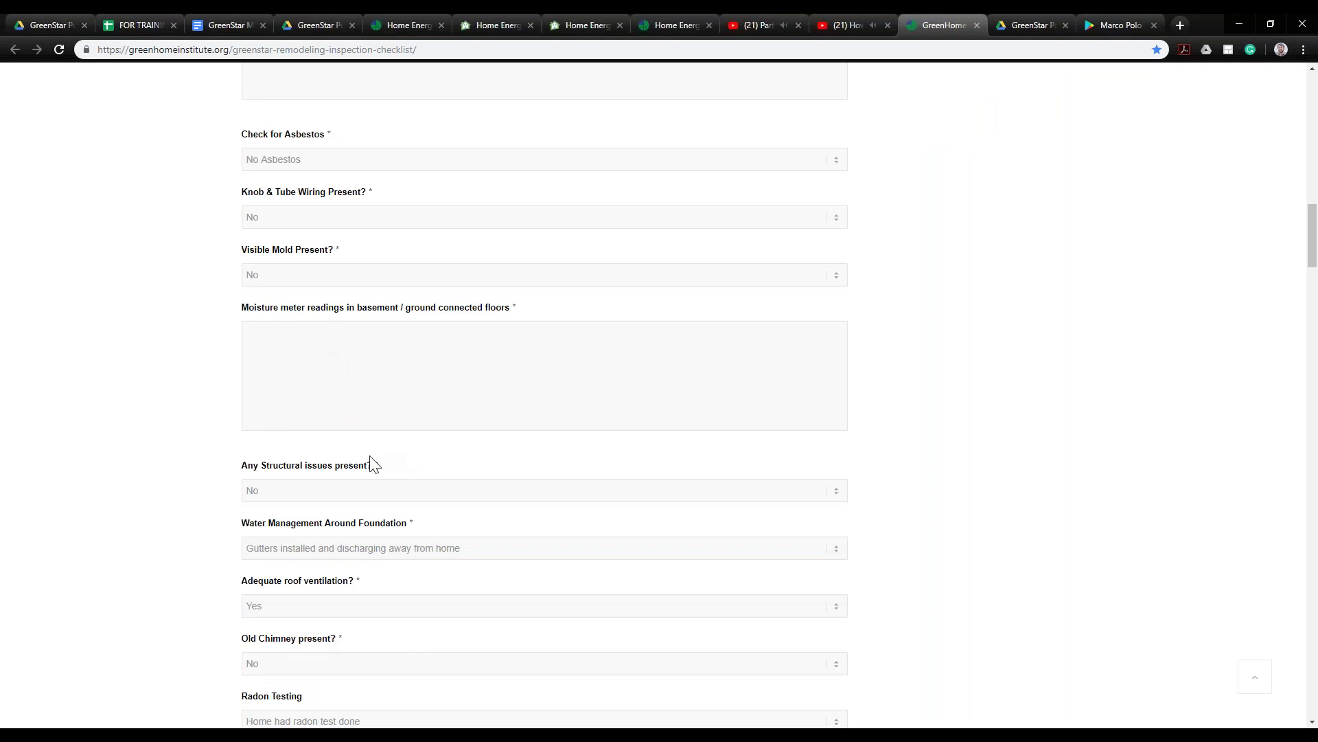
pyautogui.scroll(-8, 309, 405)
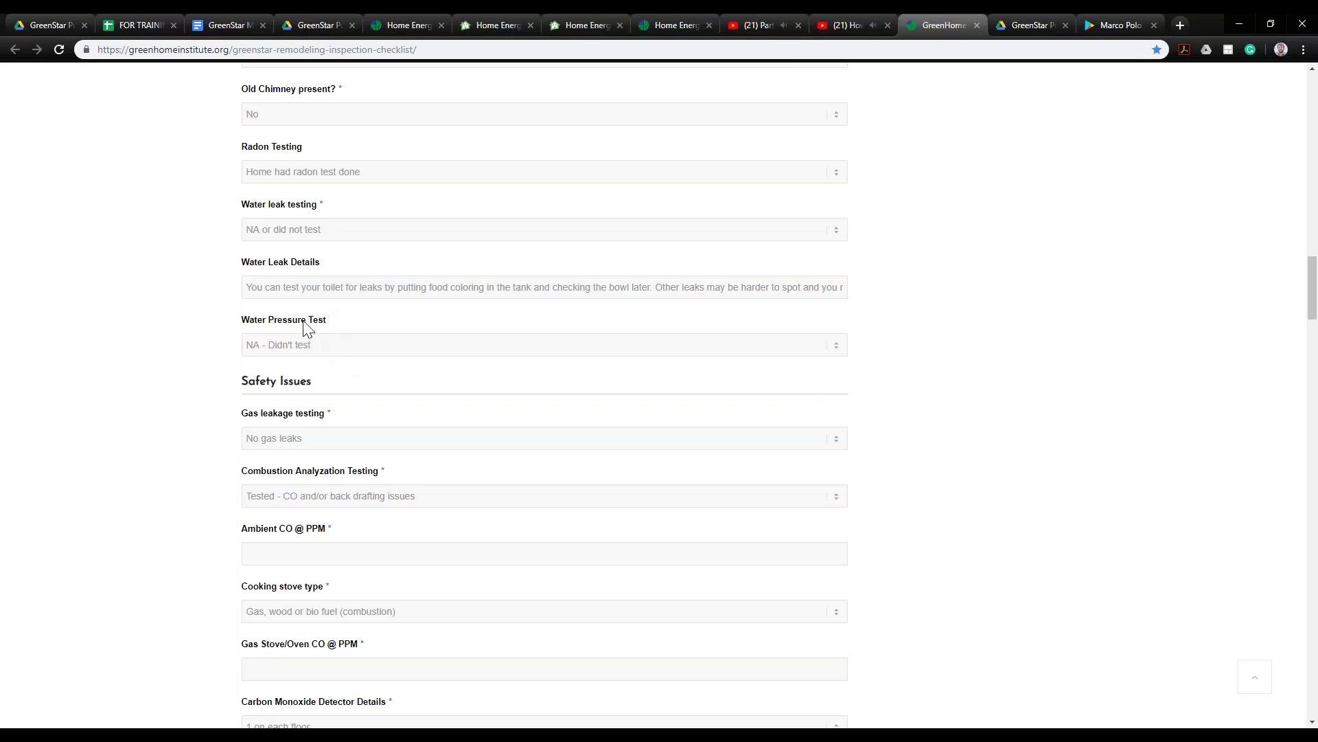
# Examine the inspection form's Spot Ventilation section, covering bathroom fans, kitchen hood range and dryer venting
pyautogui.scroll(-10, 306, 328)
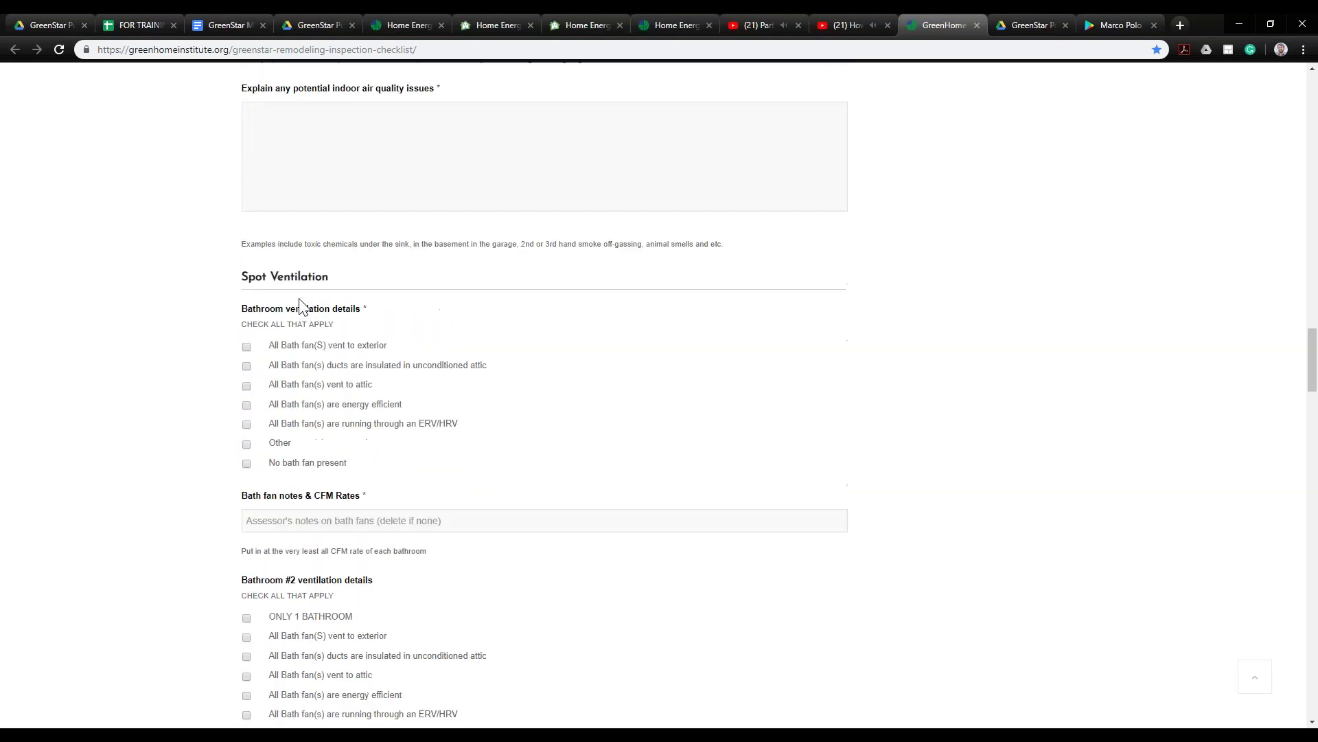
pyautogui.scroll(-3, 292, 289)
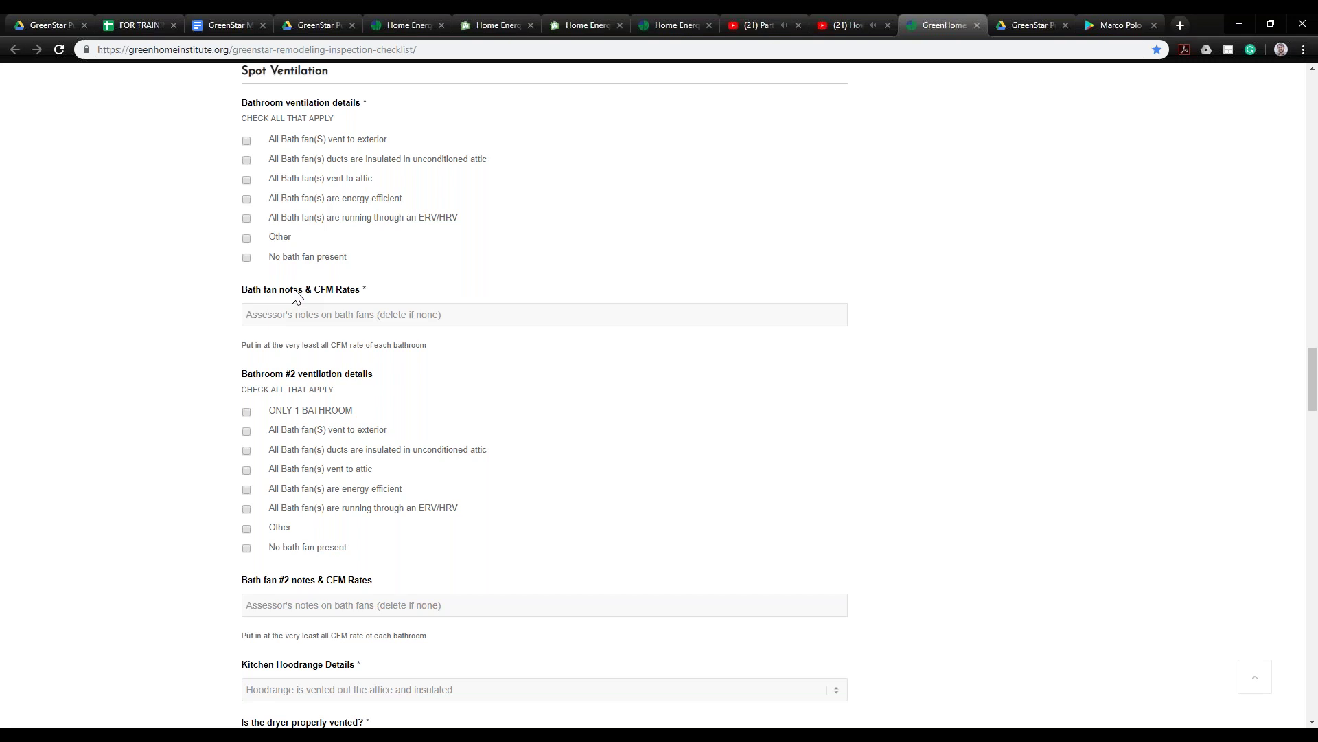
pyautogui.scroll(-5, 295, 296)
pyautogui.scroll(1, 305, 472)
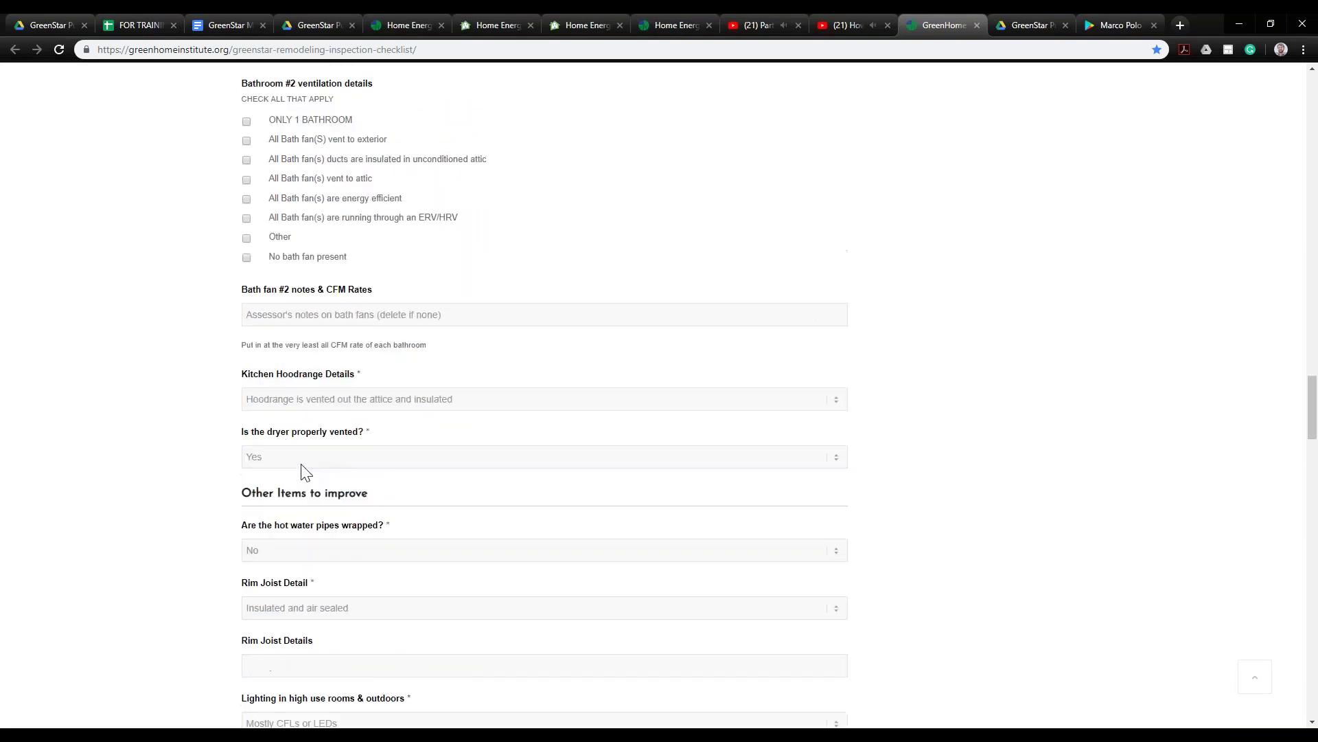
pyautogui.scroll(4, 305, 472)
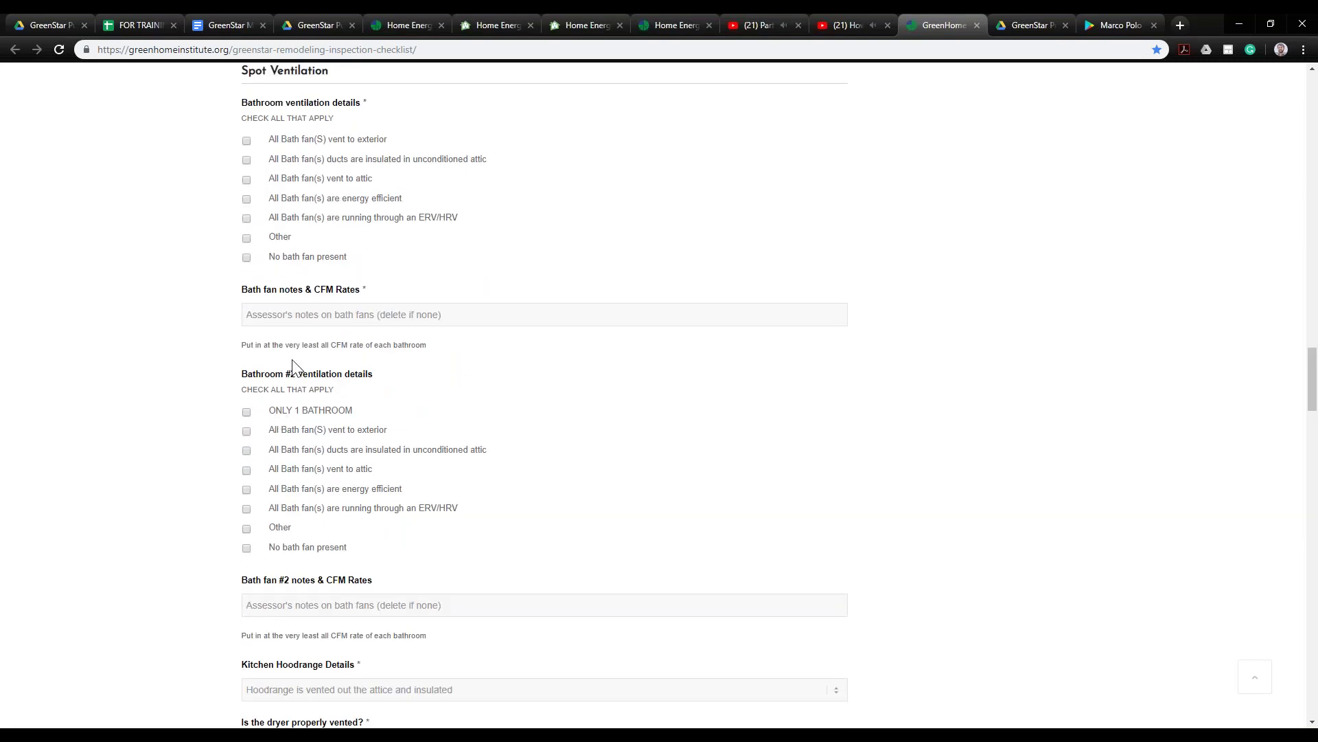
pyautogui.scroll(-12, 293, 364)
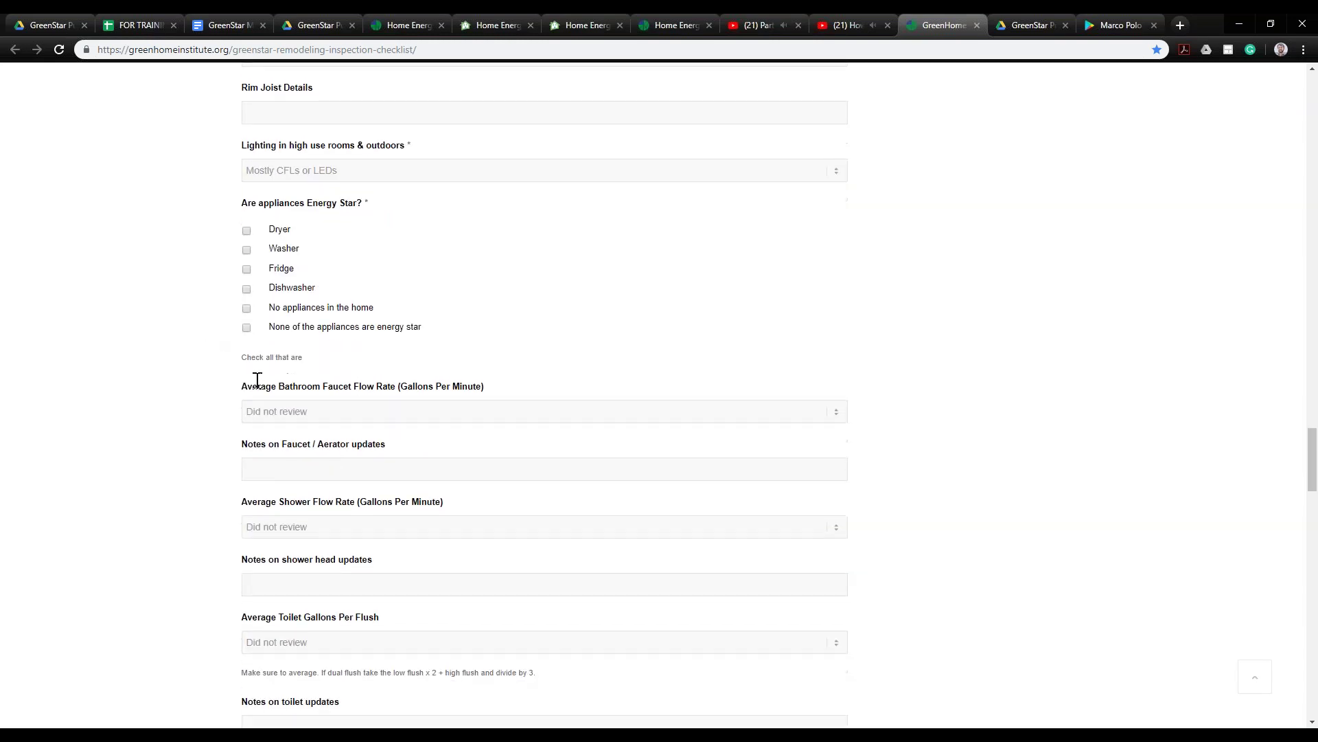
# Review the form's faucet, shower, toilet, carpeting and solar fields and the insulation and HVAC file upload fields
pyautogui.scroll(-5, 257, 380)
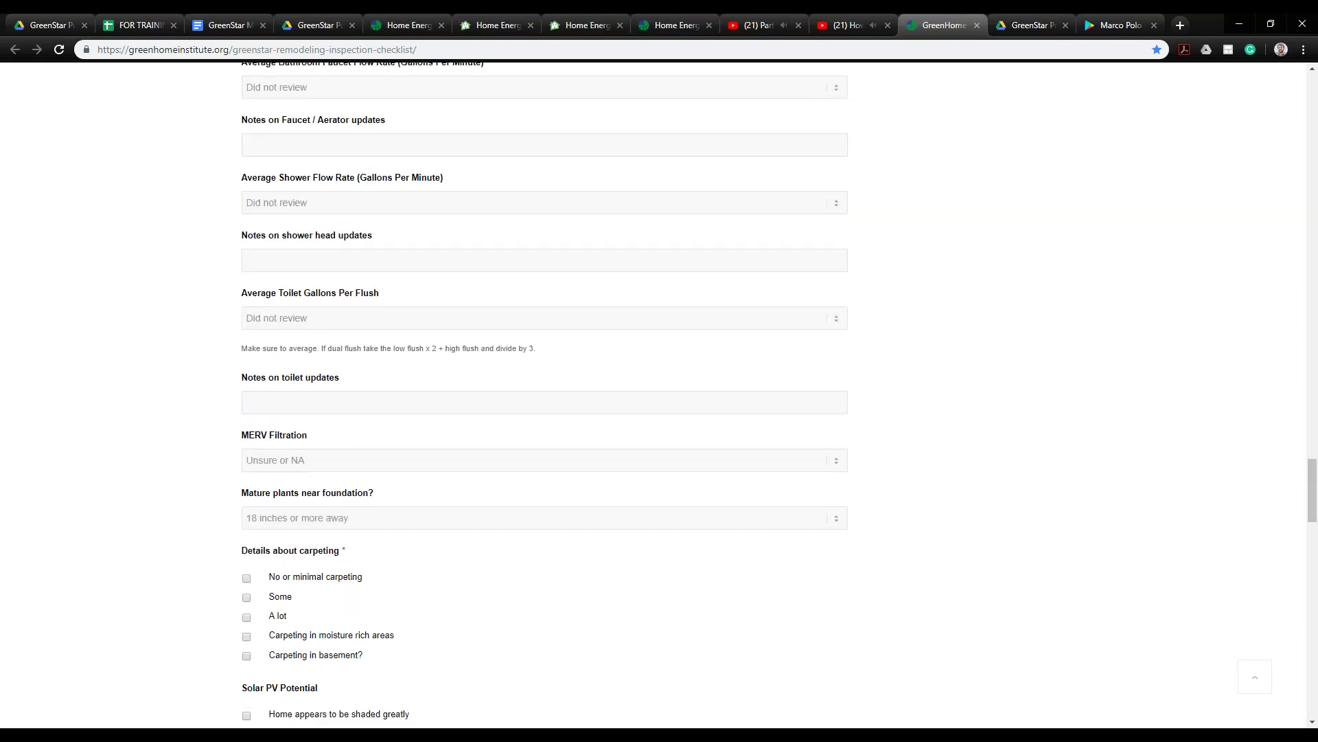
pyautogui.scroll(-5, 662, 412)
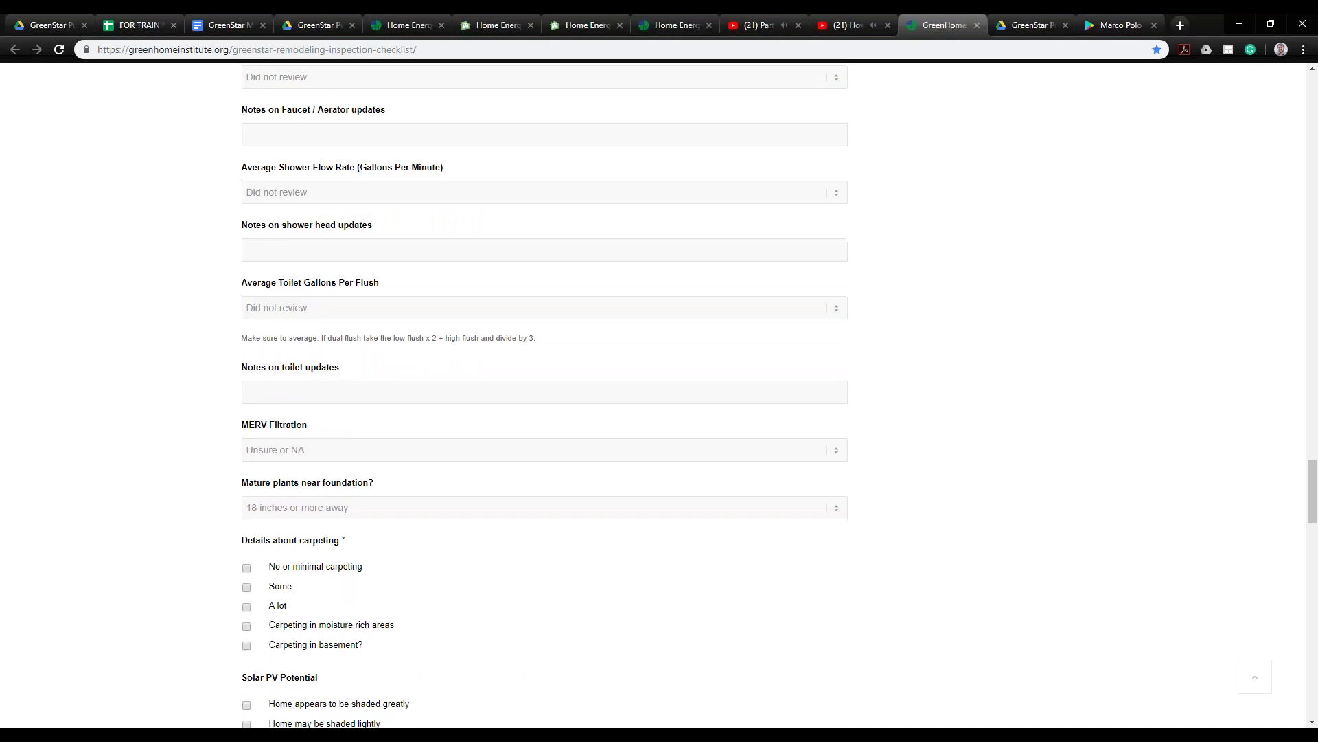
pyautogui.scroll(1, 463, 360)
pyautogui.scroll(-10, 465, 355)
pyautogui.scroll(-6, 466, 356)
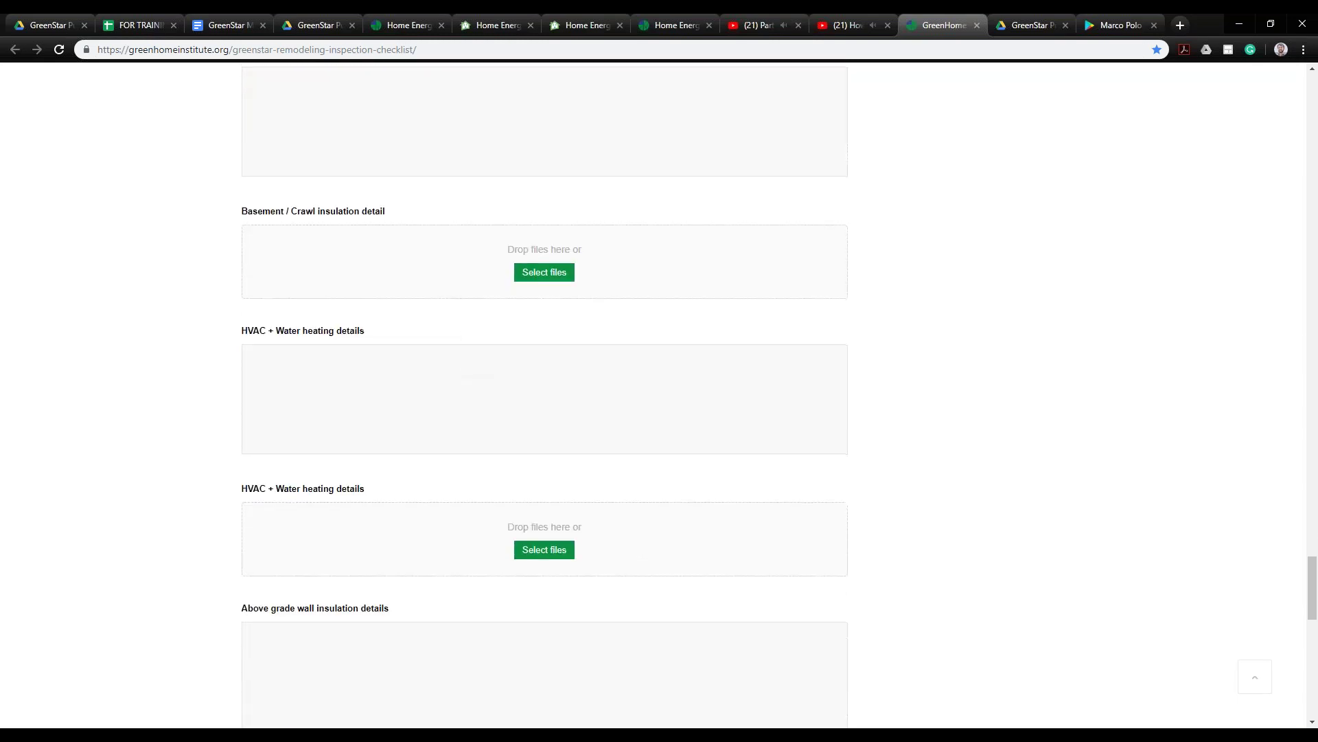
pyautogui.scroll(13, 466, 355)
pyautogui.scroll(5, 468, 355)
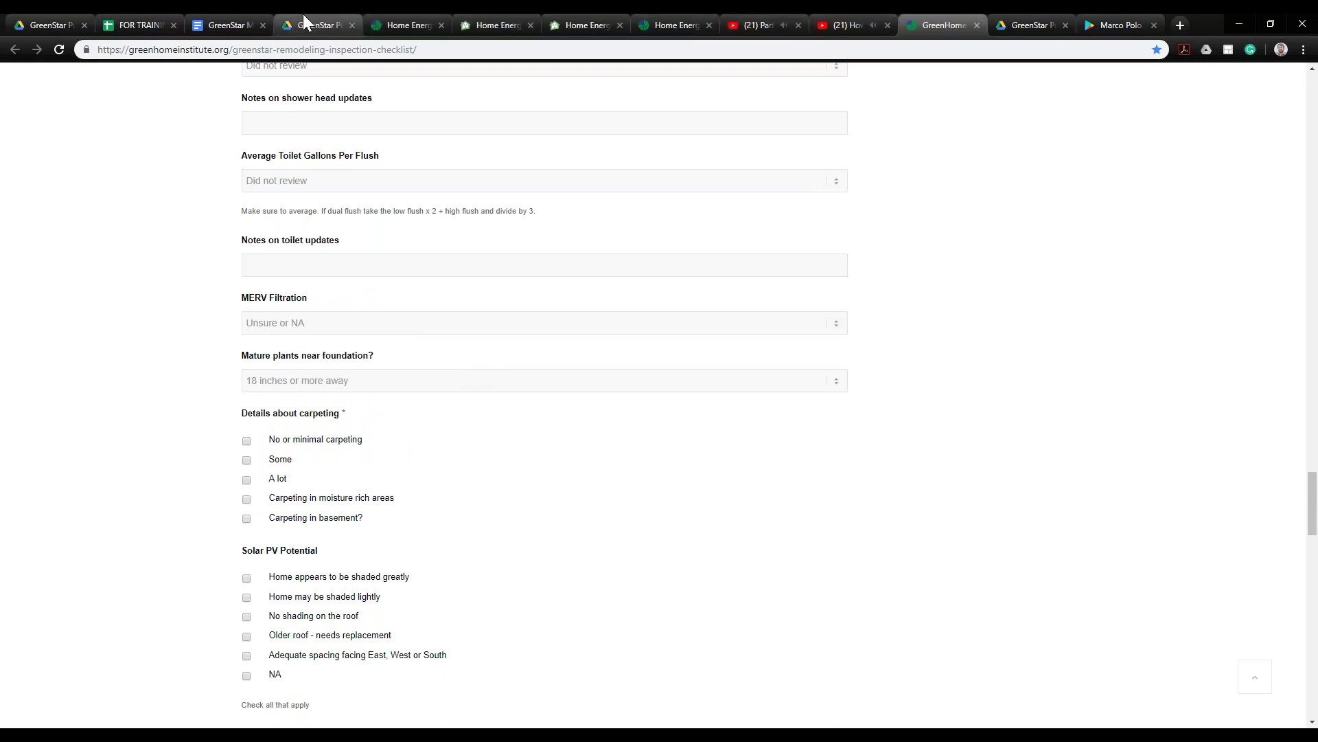
# Consult the certification checklist's Workbook sheet, and return to the inspection form's indoor air quality and Spot Ventilation fields
pyautogui.click(42, 15)
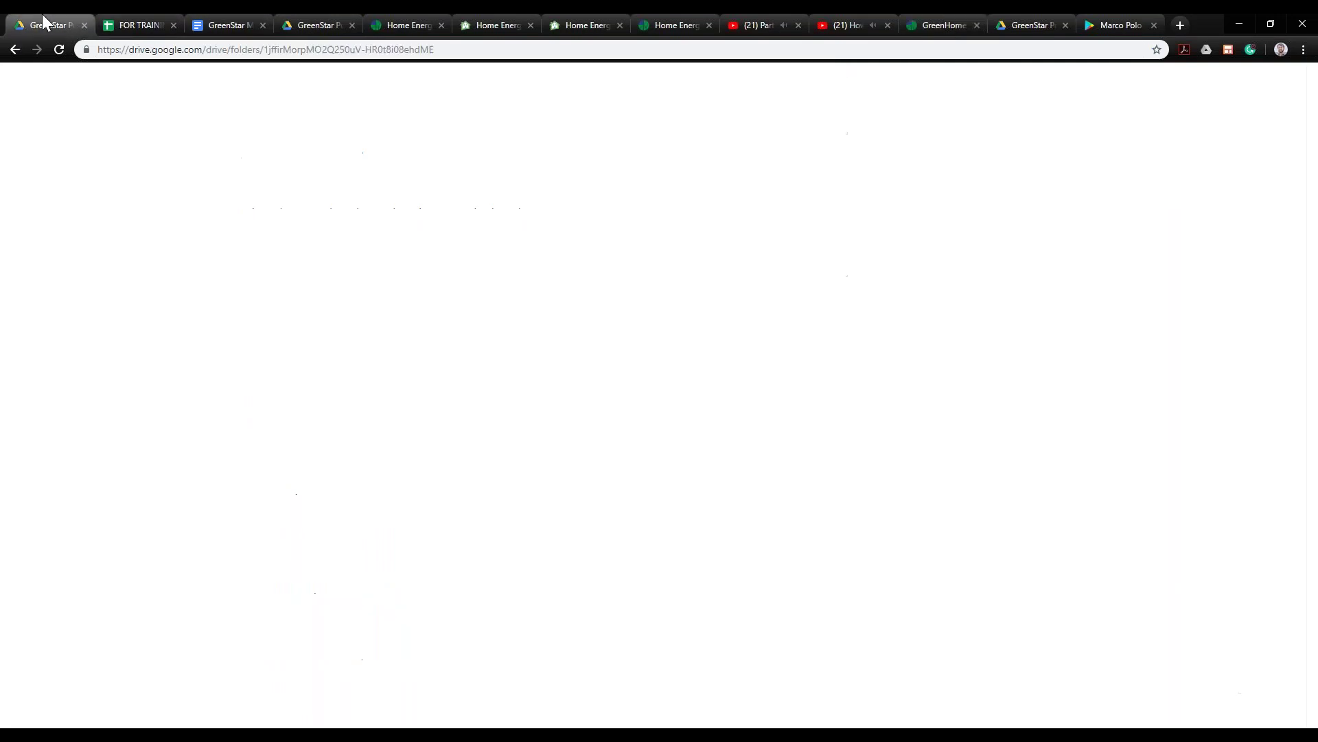
pyautogui.click(140, 21)
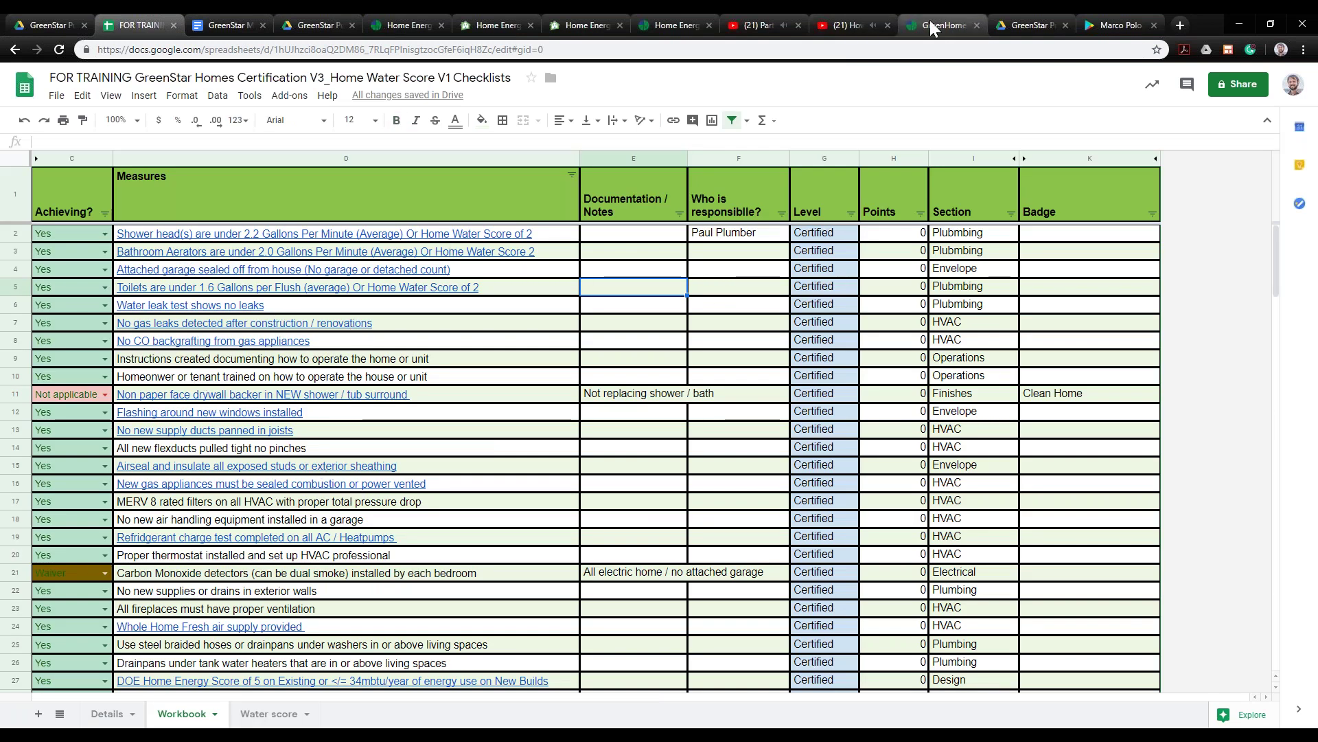
pyautogui.click(920, 20)
pyautogui.scroll(4, 376, 436)
pyautogui.scroll(10, 377, 435)
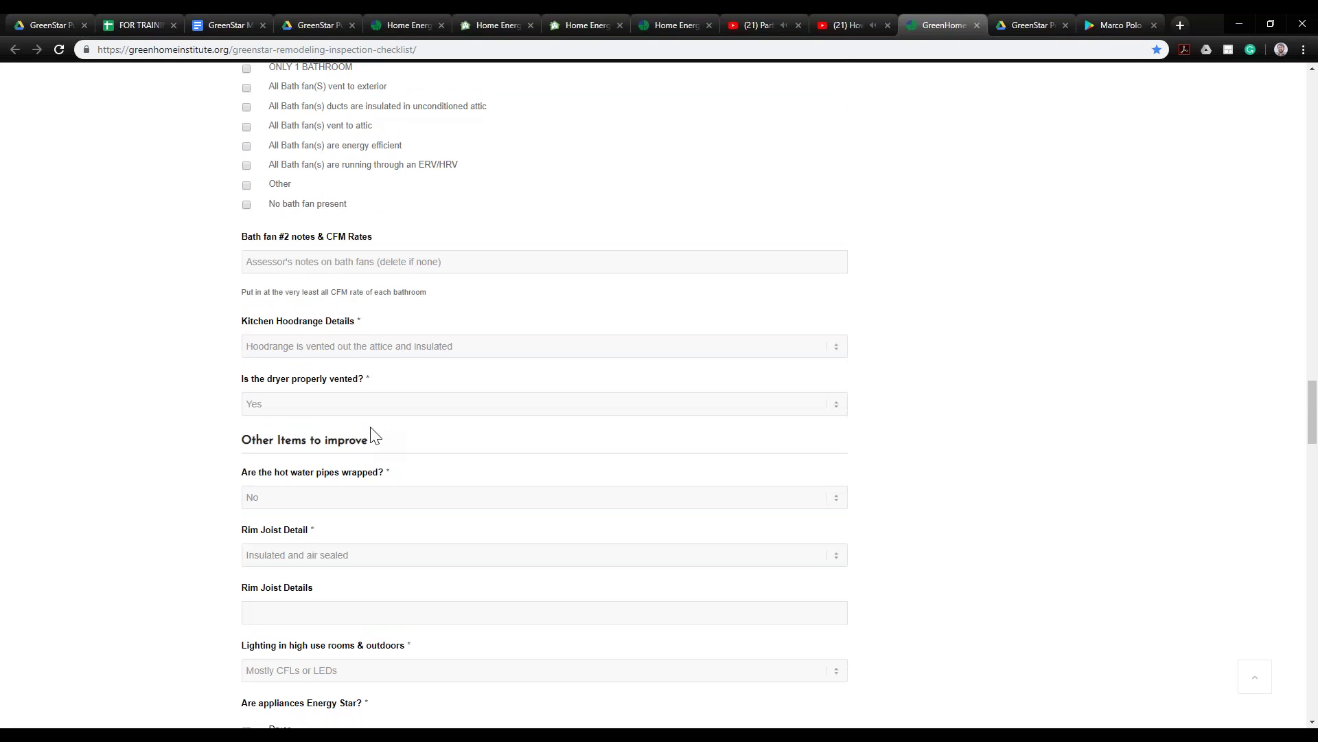
pyautogui.scroll(9, 370, 425)
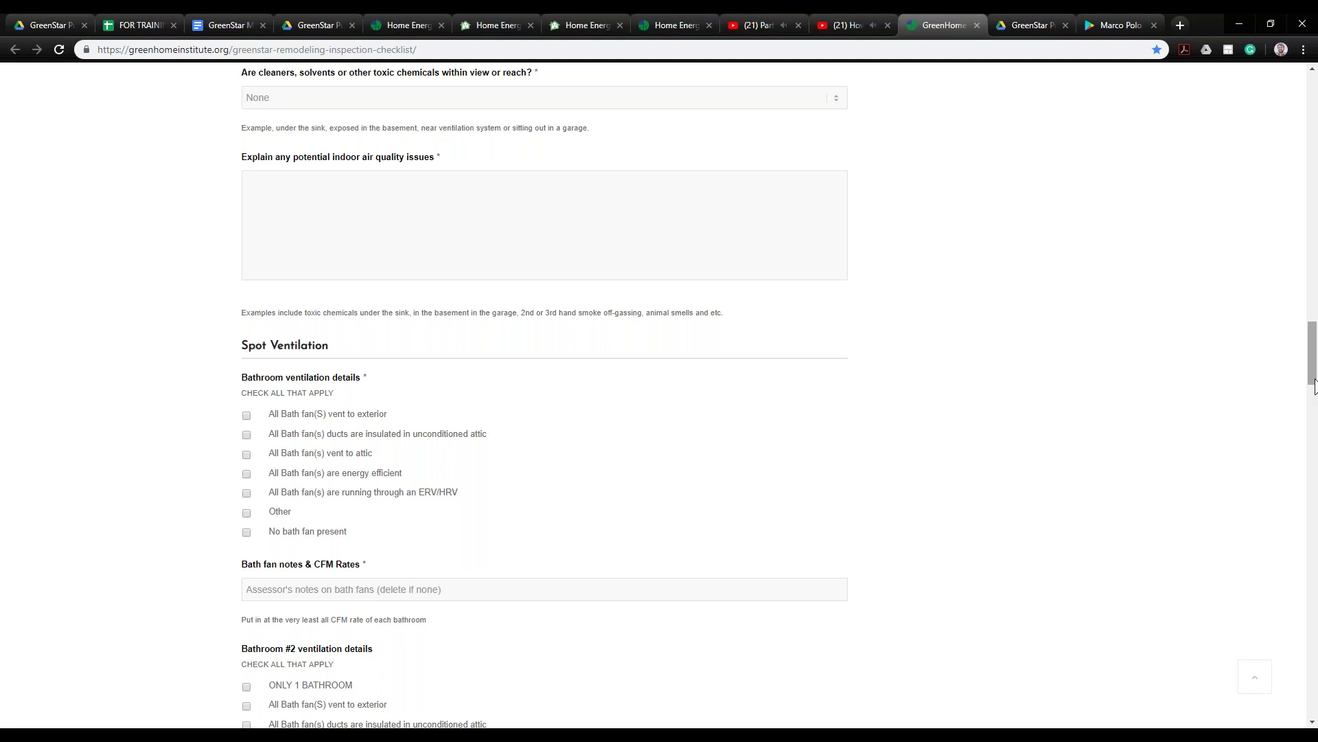
# Examine the inspection form's Safety Issues section and its toilet, carpeting and Solar PV Potential fields, and return to the form's start
pyautogui.moveTo(1313, 353); pyautogui.dragTo(1286, 290)
pyautogui.scroll(-5, 1286, 290)
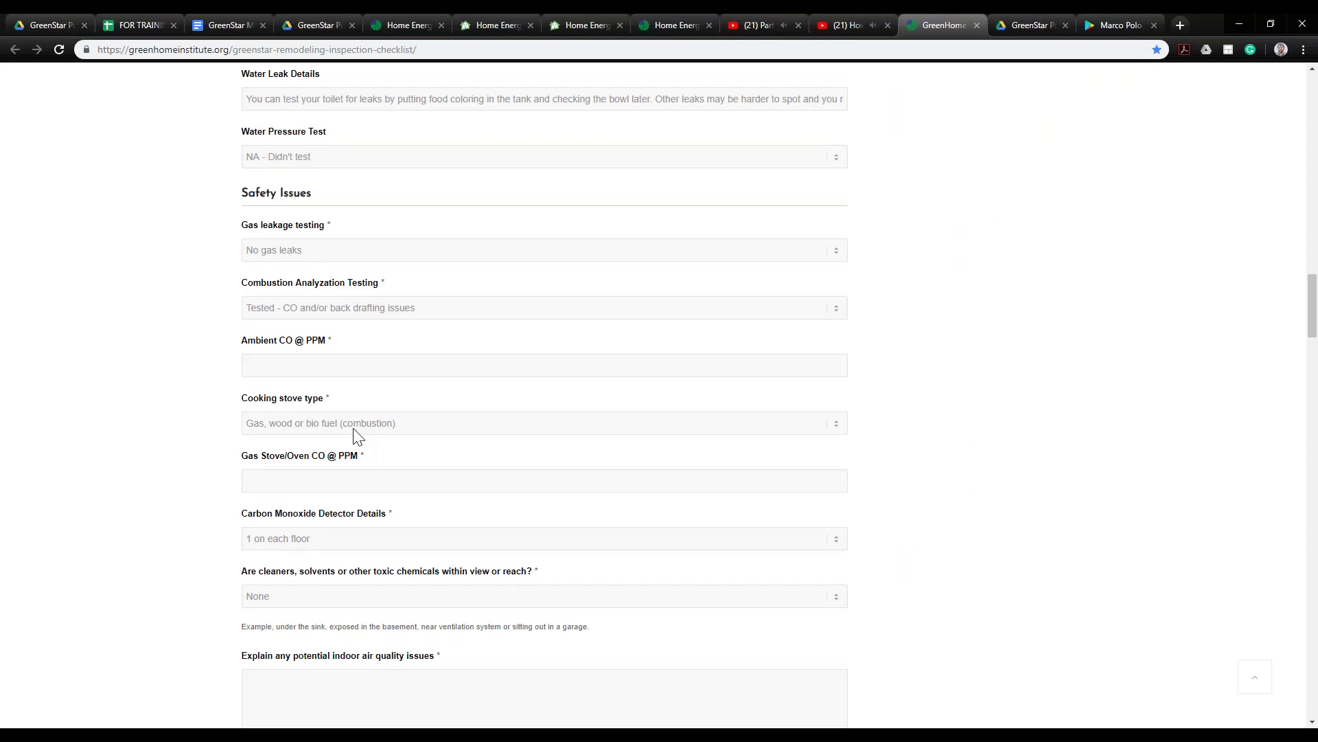
pyautogui.moveTo(1313, 326); pyautogui.dragTo(1283, 518)
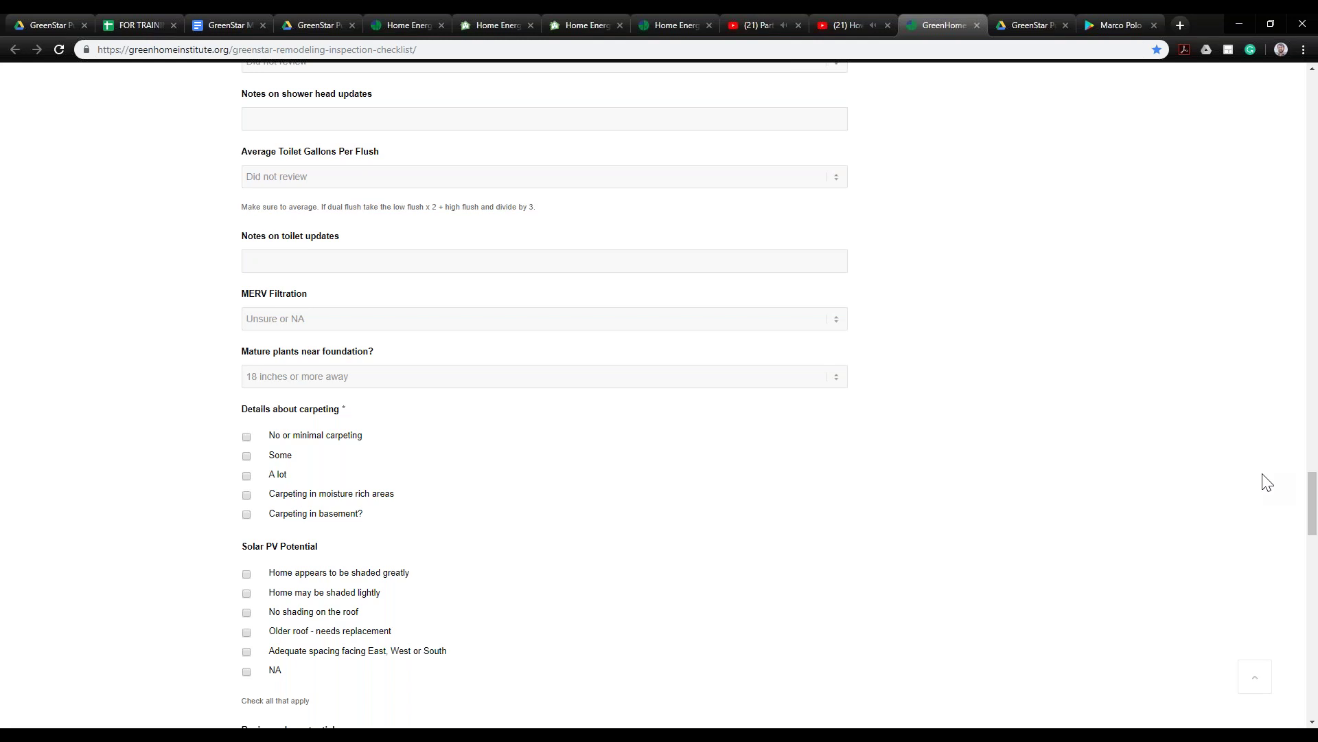
pyautogui.moveTo(1312, 505); pyautogui.dragTo(1312, 69)
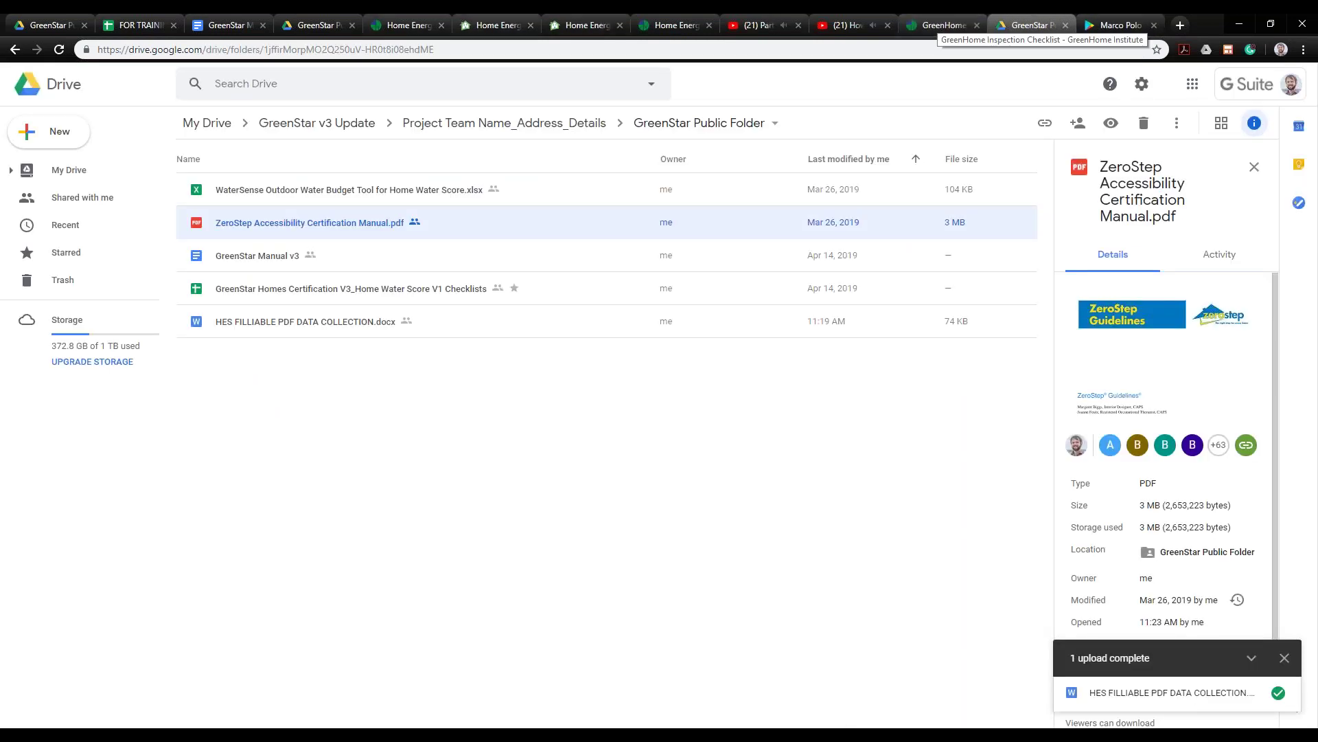
# Revisit the certification checklist spreadsheet, and highlight the Verification sentence for the Certified GreenHome Professional credit in GreenStar Manual v3
pyautogui.click(134, 28)
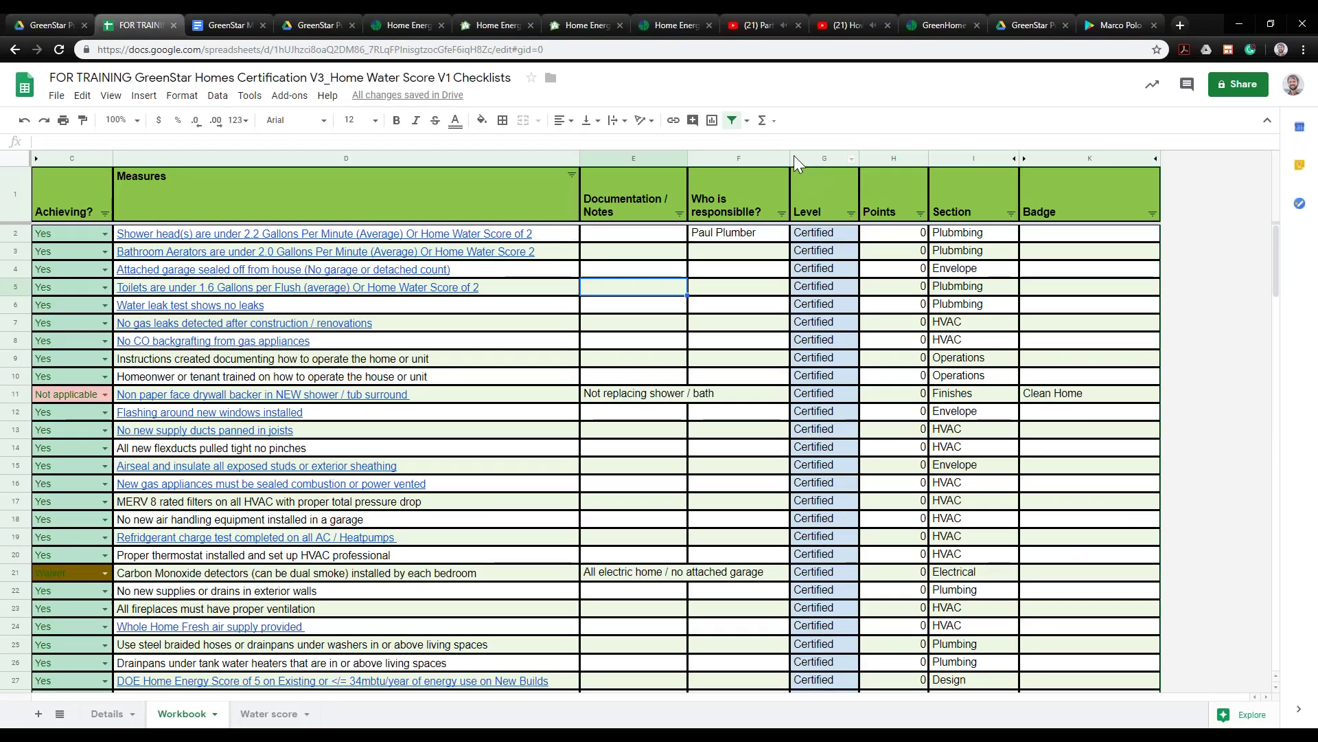
pyautogui.scroll(-1, 708, 470)
pyautogui.scroll(1, 687, 425)
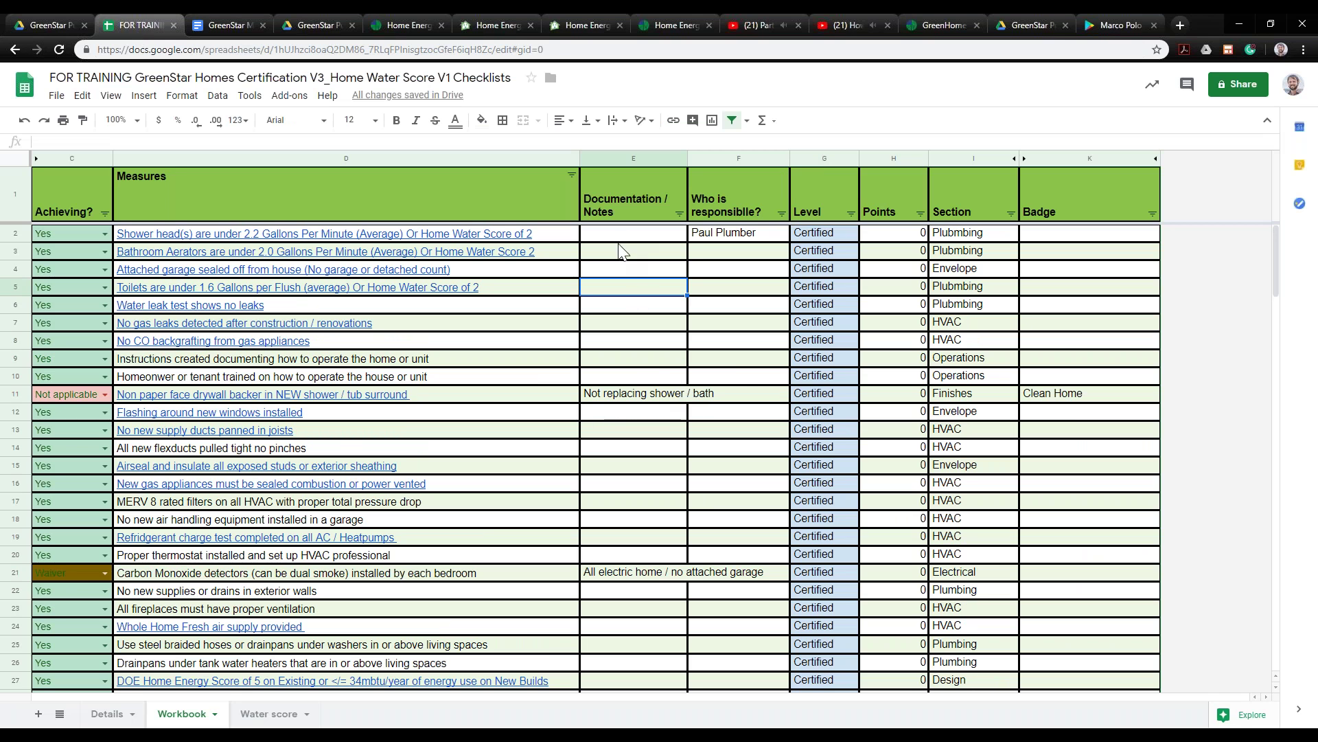
pyautogui.click(236, 18)
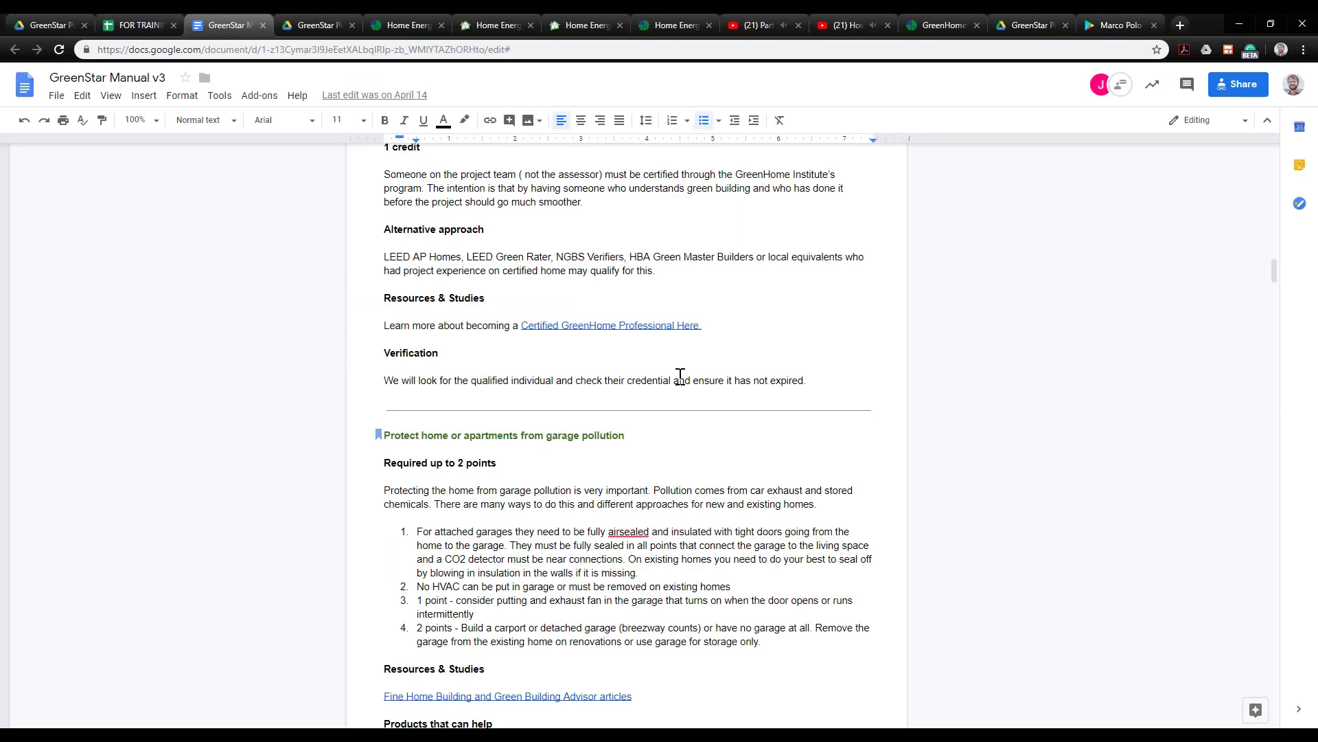
pyautogui.moveTo(382, 379); pyautogui.dragTo(823, 382)
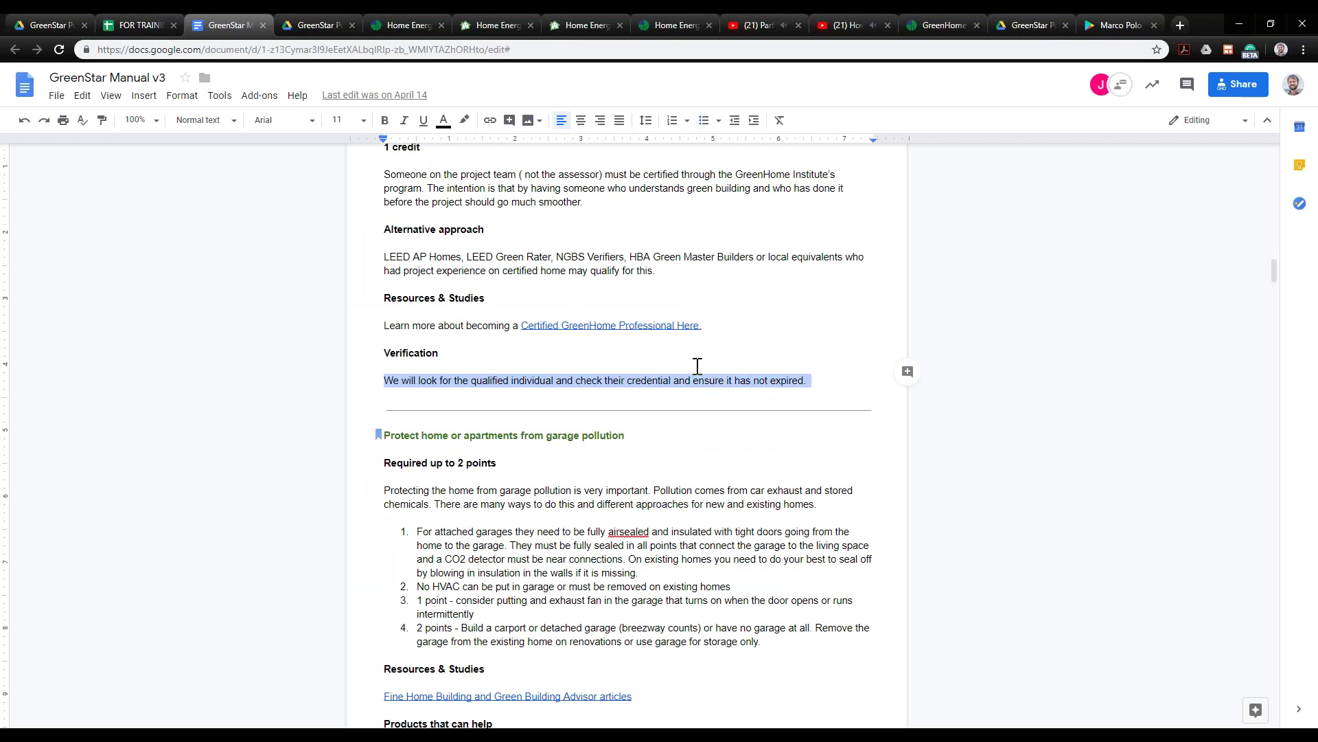
# Look through the manual from the garage pollution section back to the eligible project types and certification process on its first page
pyautogui.scroll(-8, 425, 398)
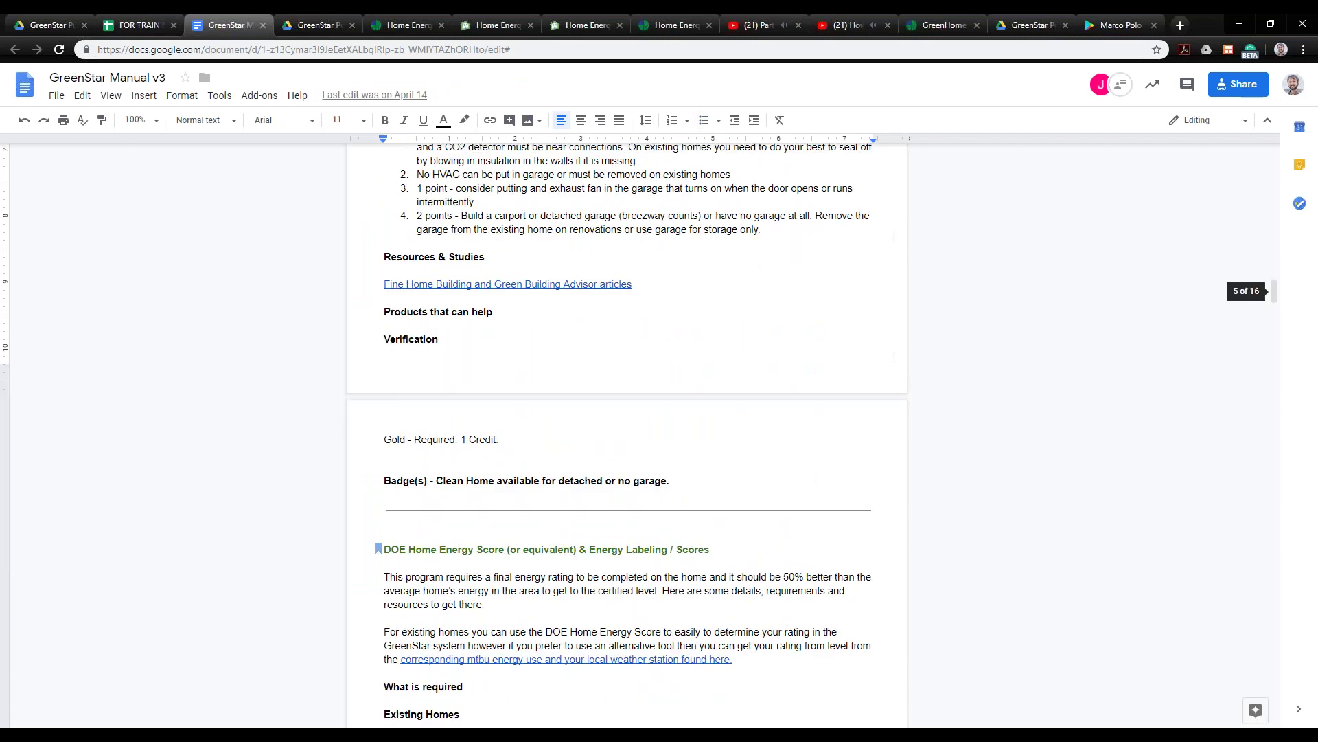
pyautogui.scroll(11, 425, 396)
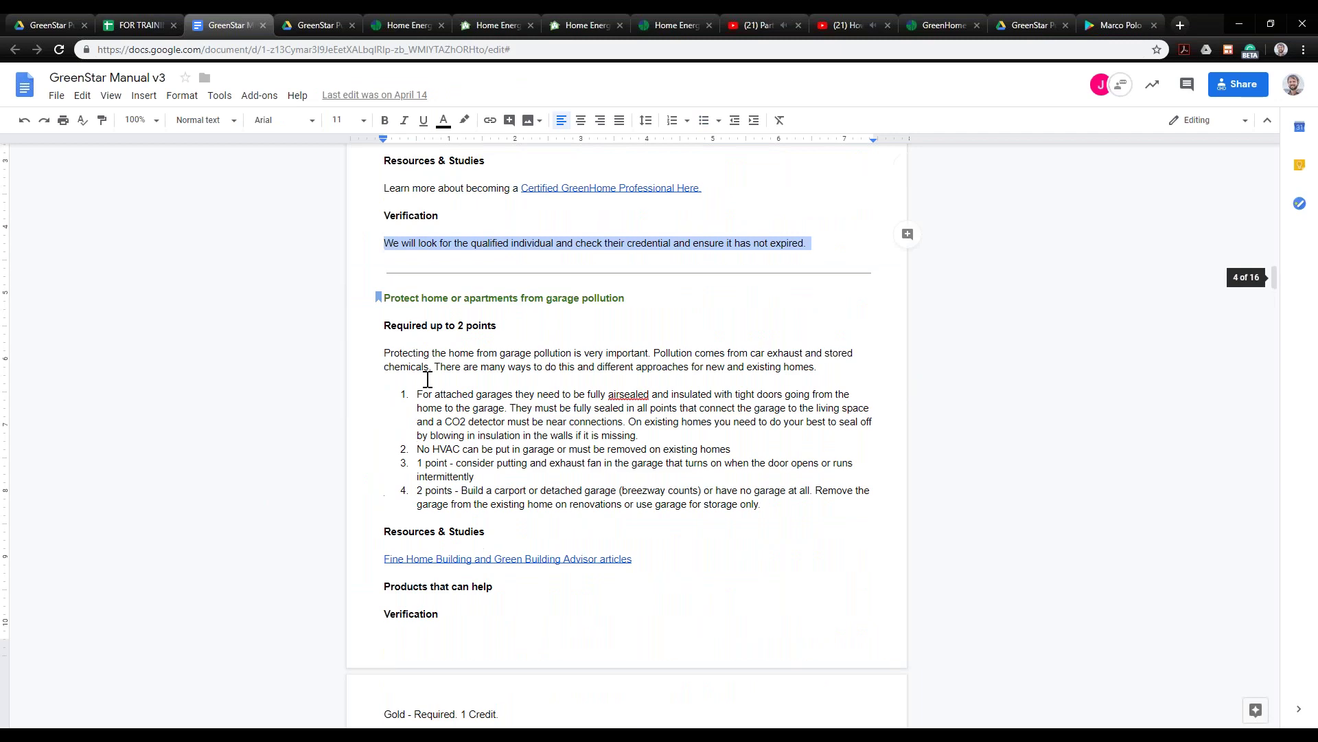
pyautogui.scroll(9, 428, 380)
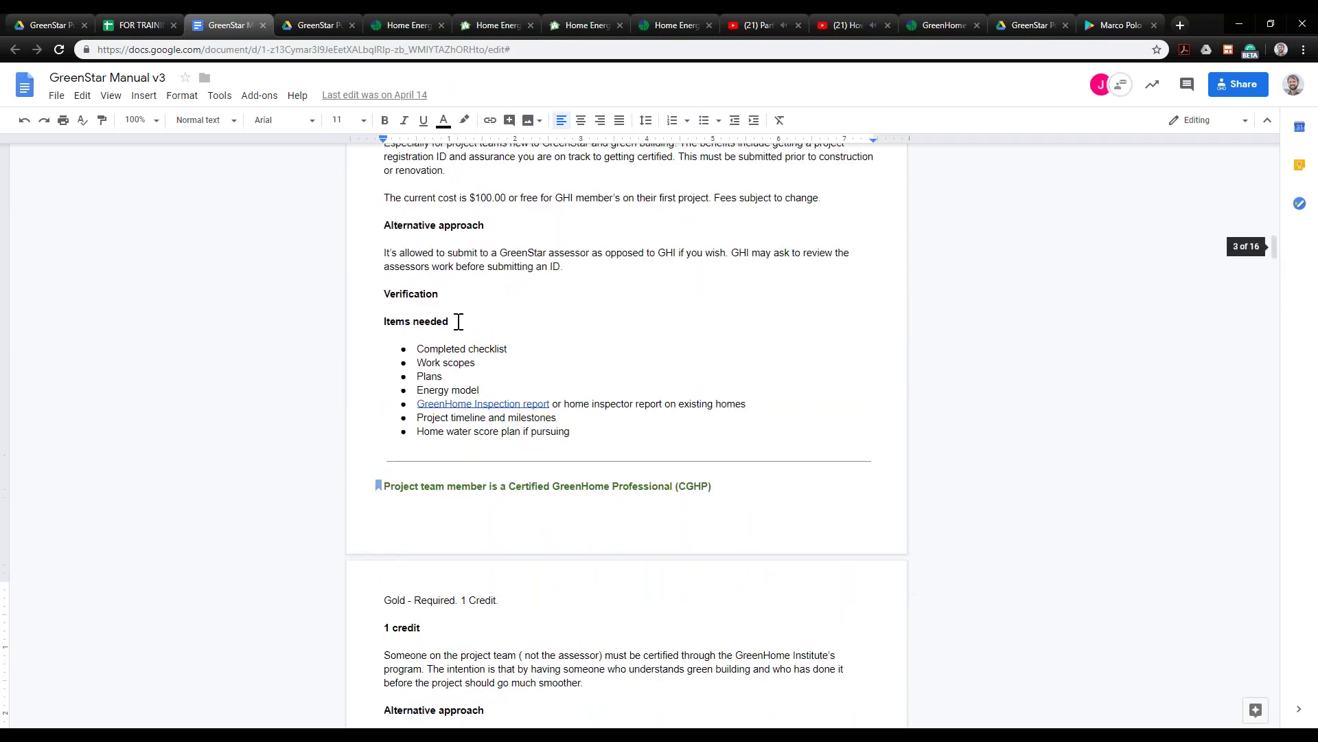
pyautogui.scroll(12, 458, 294)
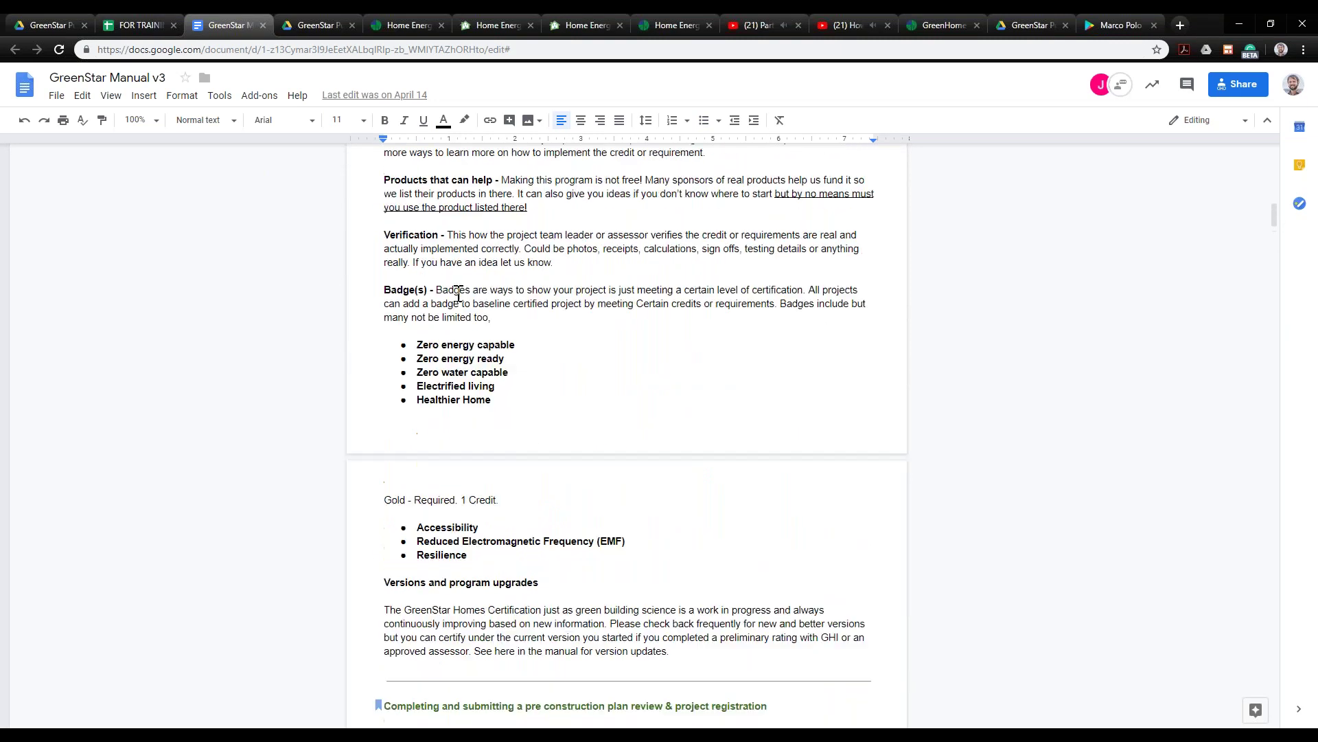
pyautogui.scroll(6, 425, 329)
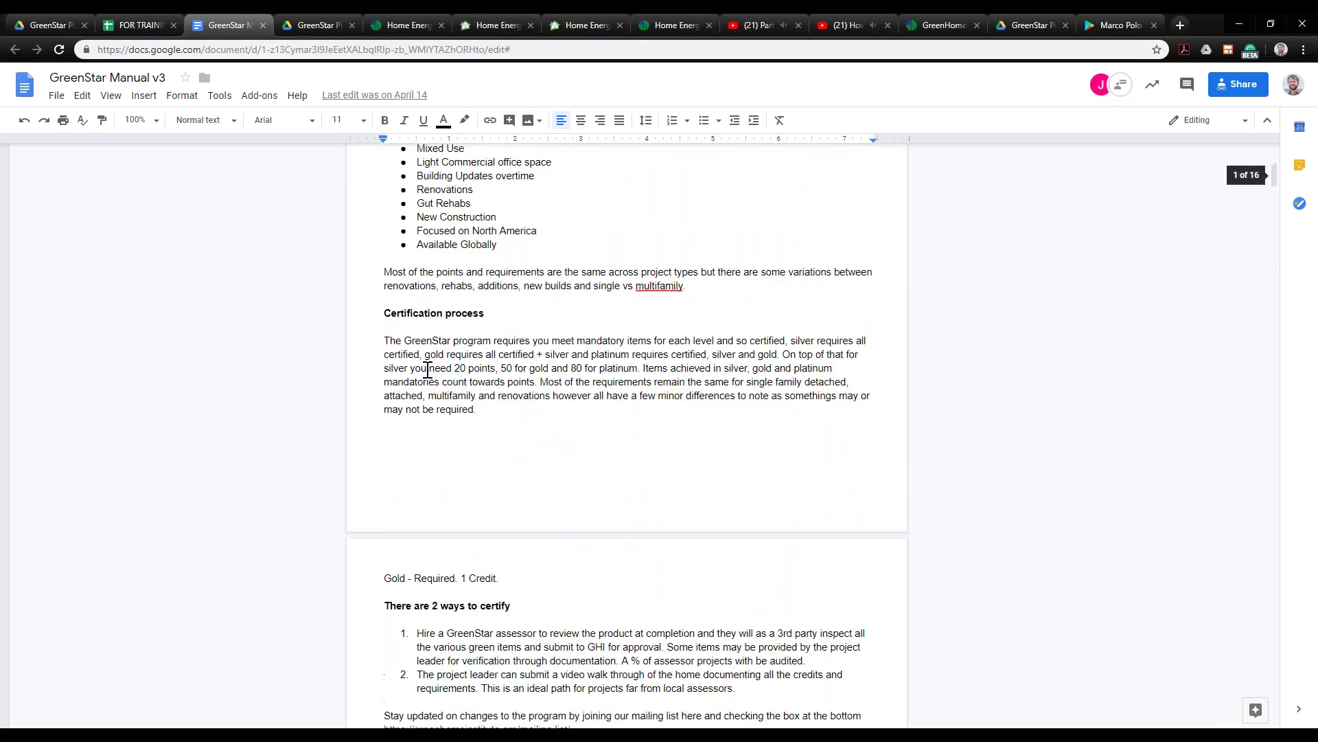
pyautogui.scroll(4, 481, 415)
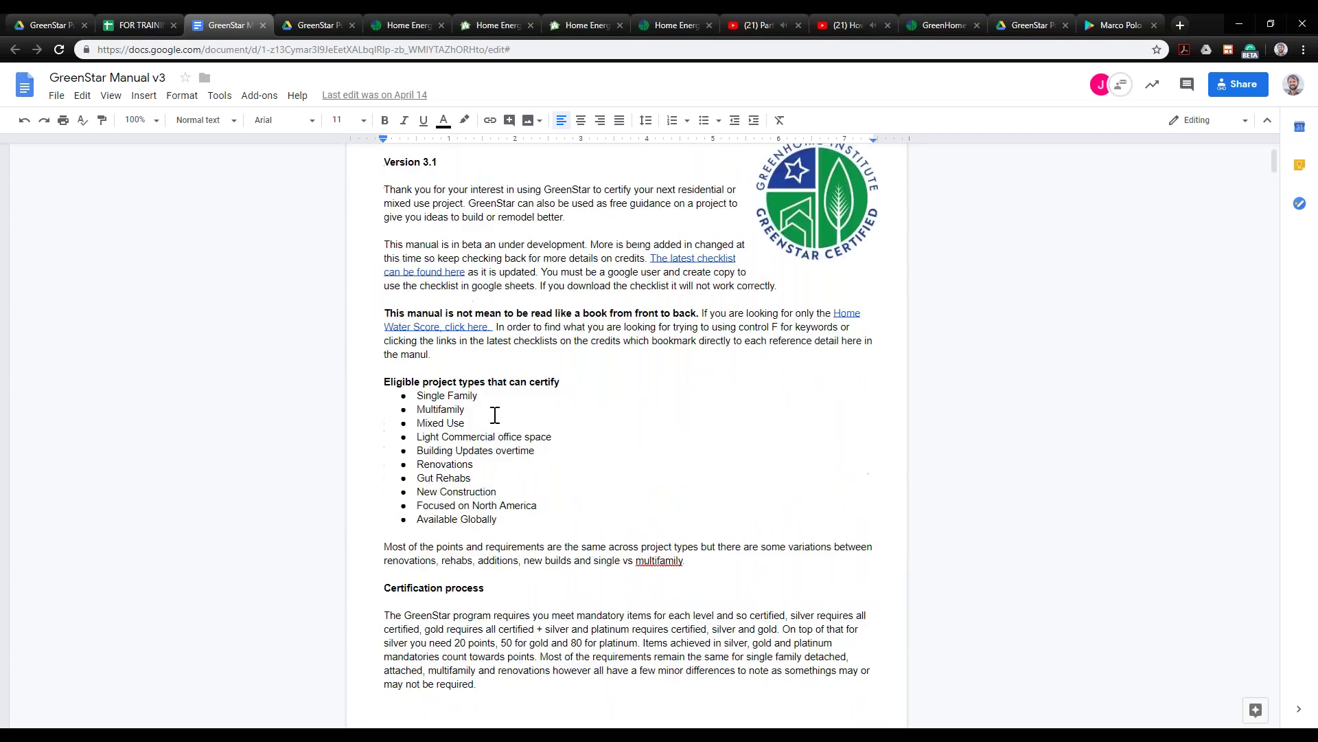
# Return to the Certified GreenHome Professional credit and highlight its sentence on checking the credential's expiry again
pyautogui.scroll(-20, 484, 456)
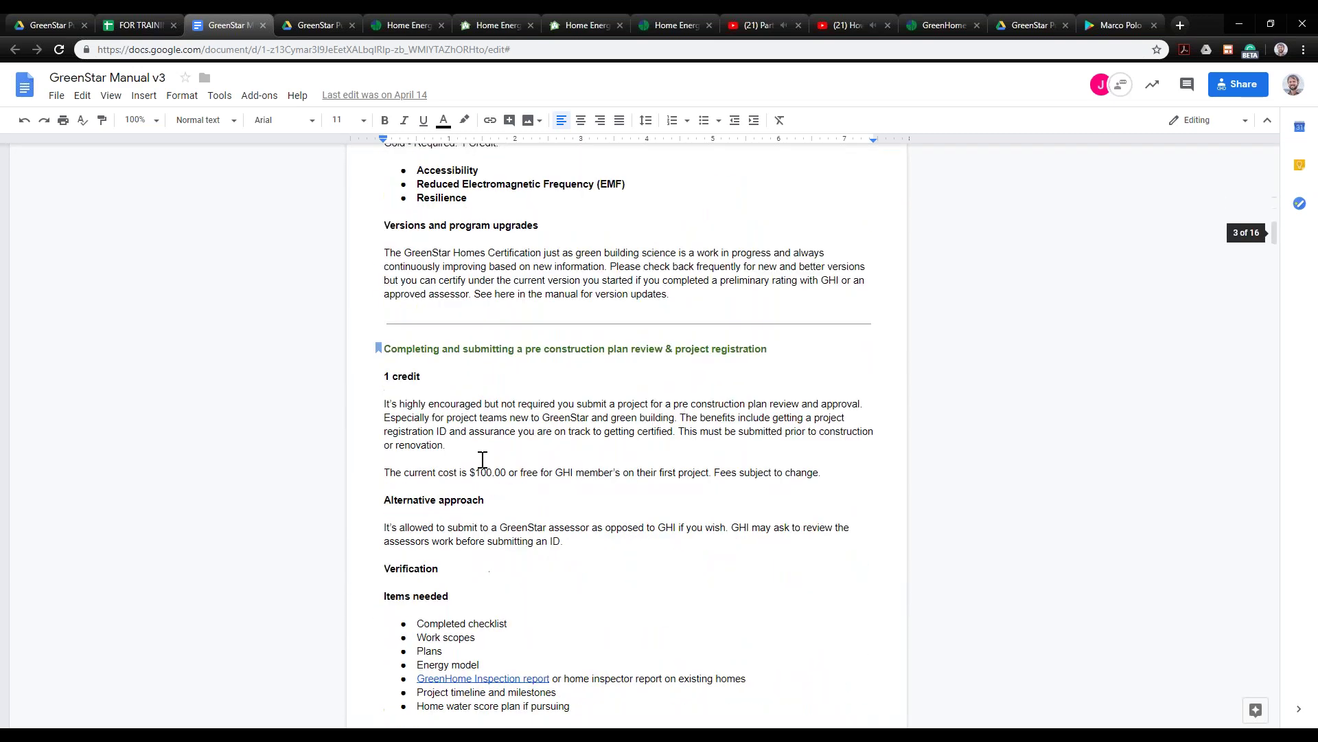
pyautogui.scroll(-6, 466, 552)
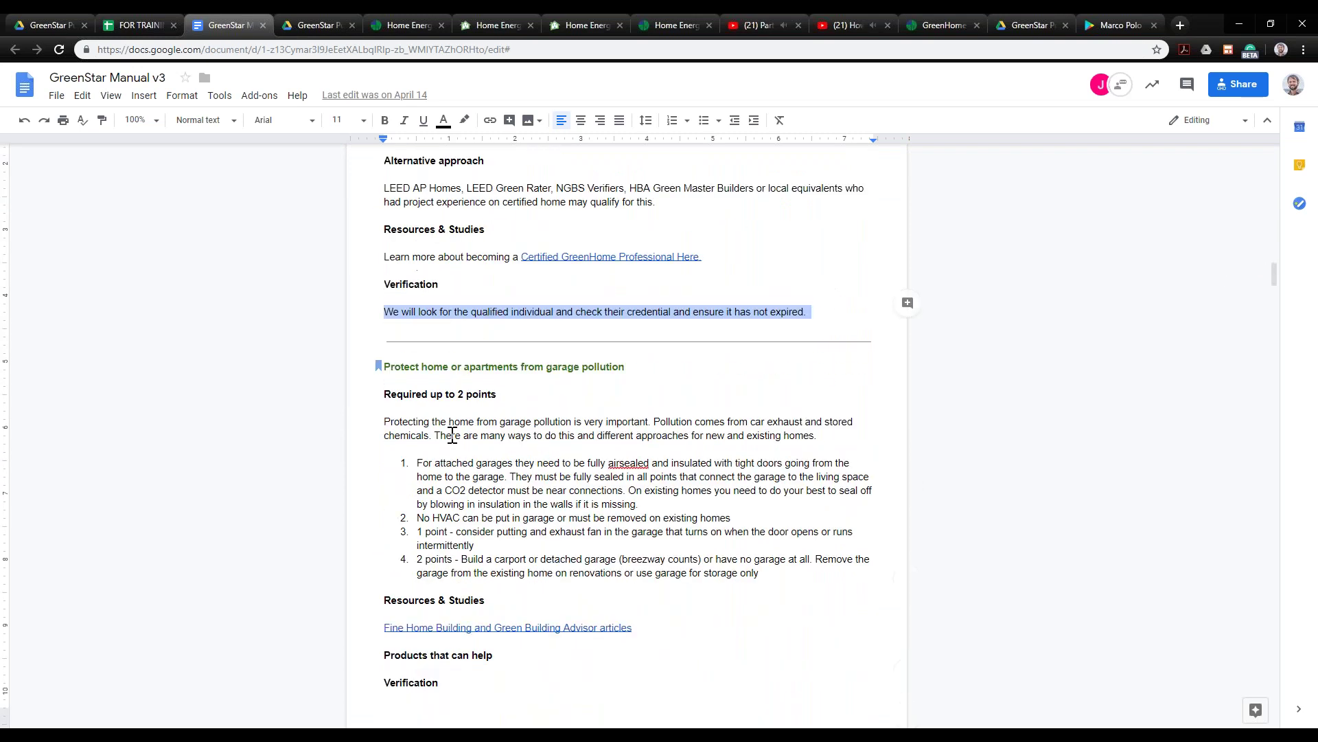
pyautogui.click(427, 311)
pyautogui.moveTo(381, 311); pyautogui.dragTo(826, 312)
pyautogui.scroll(-3, 402, 431)
pyautogui.scroll(4, 403, 434)
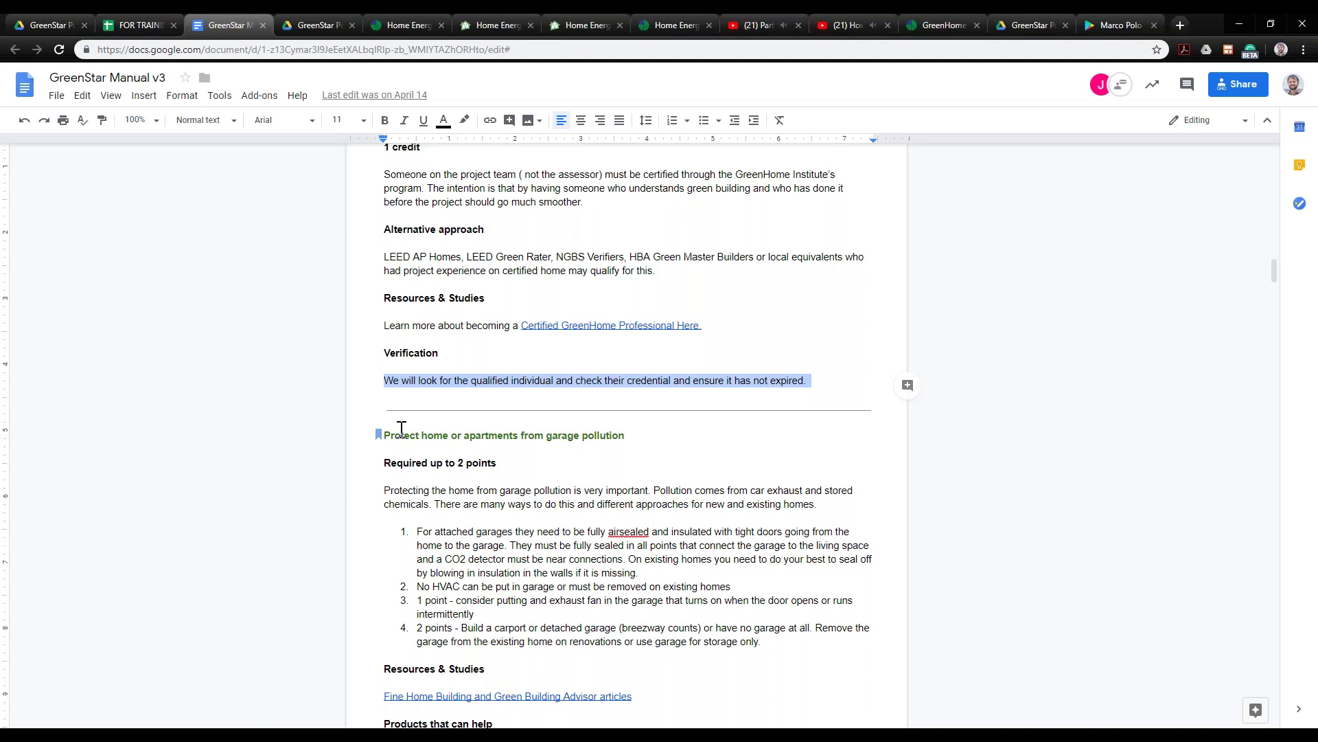
# Show the Google Play page for the Marco Polo video chat app and advance its screenshot gallery
pyautogui.click(1117, 27)
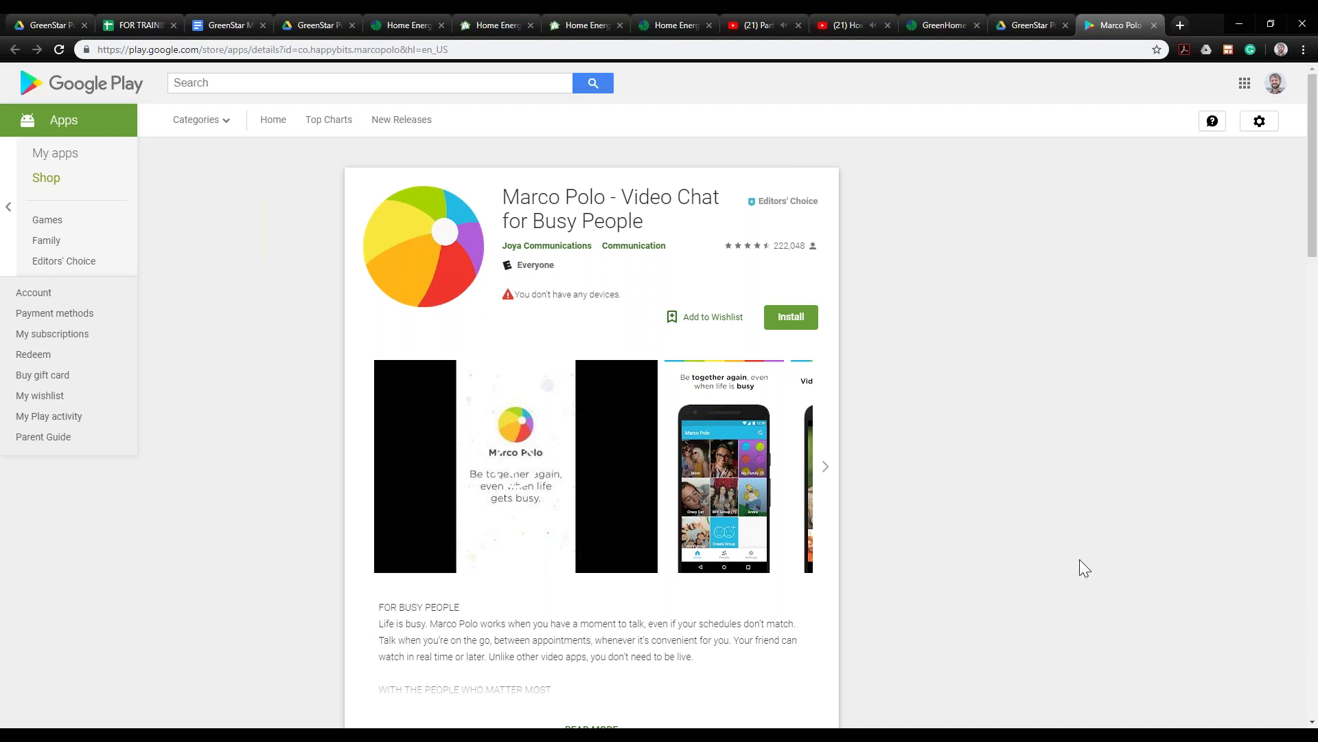
pyautogui.click(820, 479)
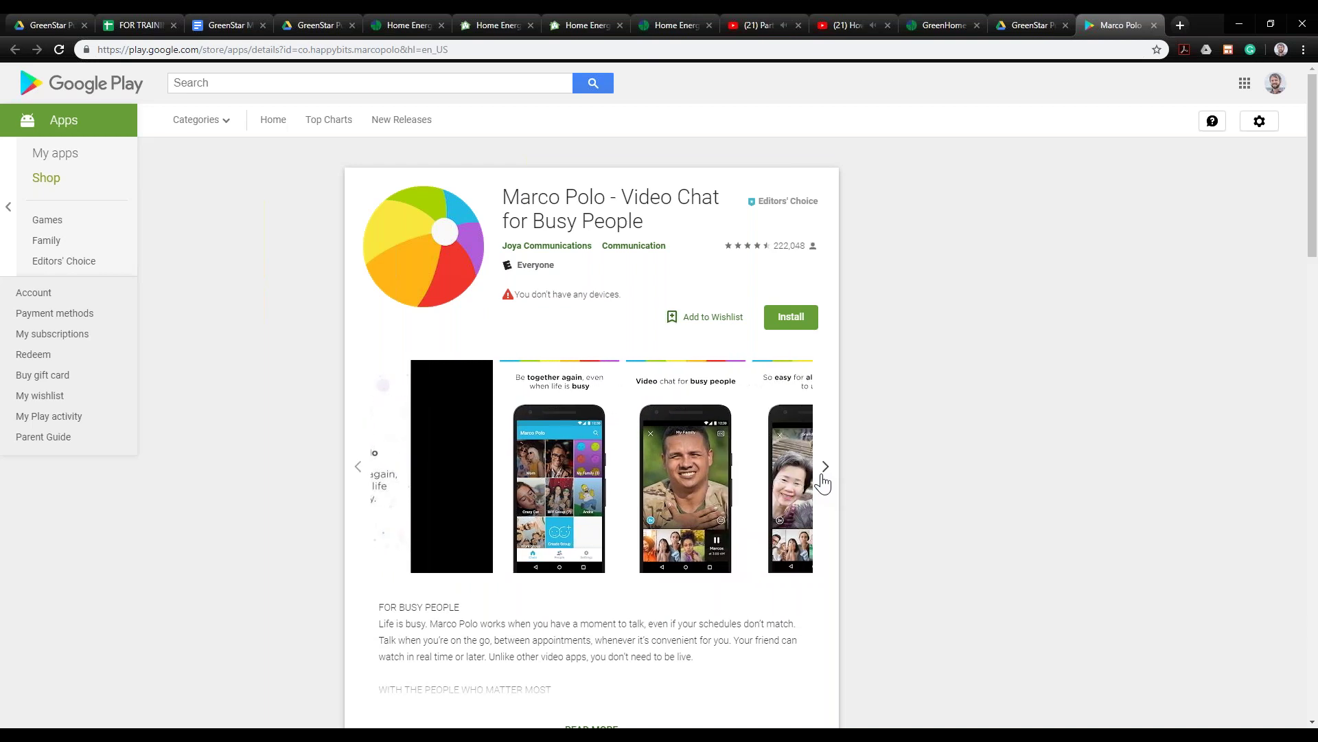
# Highlight the Marco Polo app's title and browse its screenshot gallery to the last images and back to the start
pyautogui.click(823, 482)
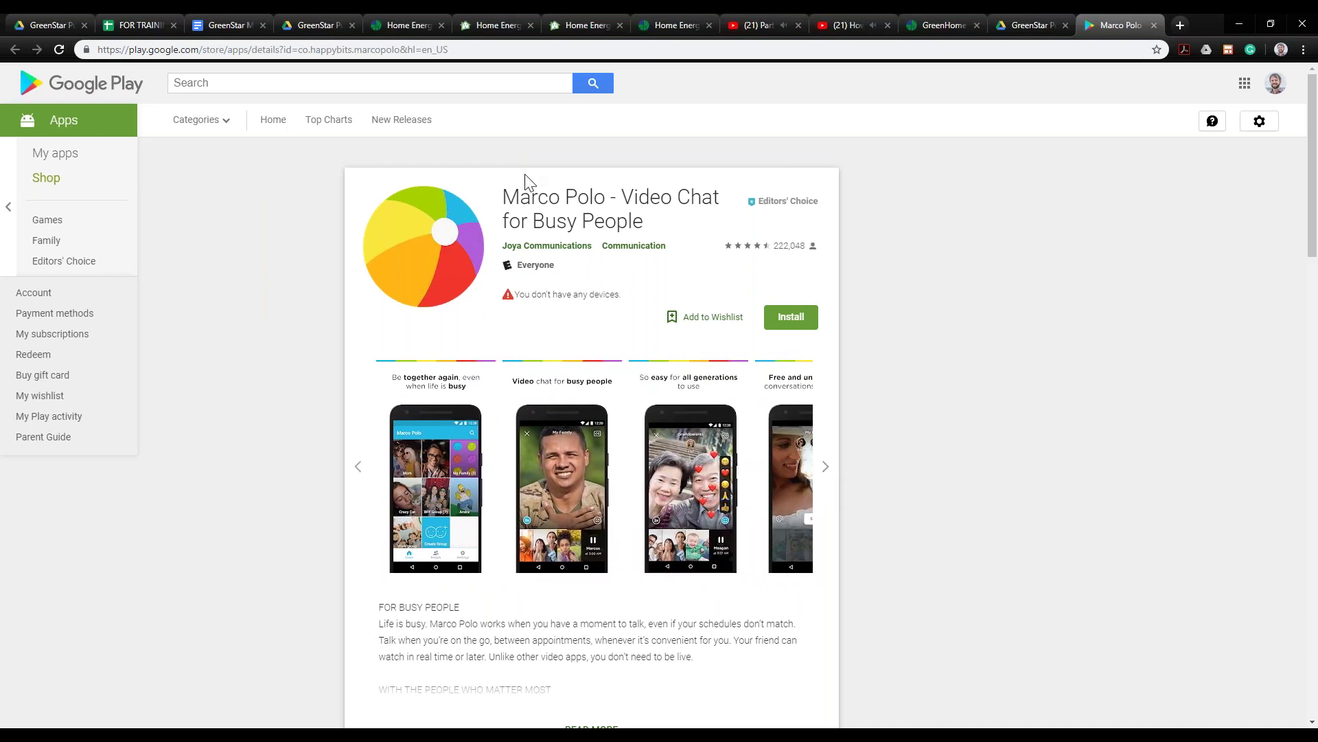
pyautogui.moveTo(520, 192); pyautogui.dragTo(649, 228)
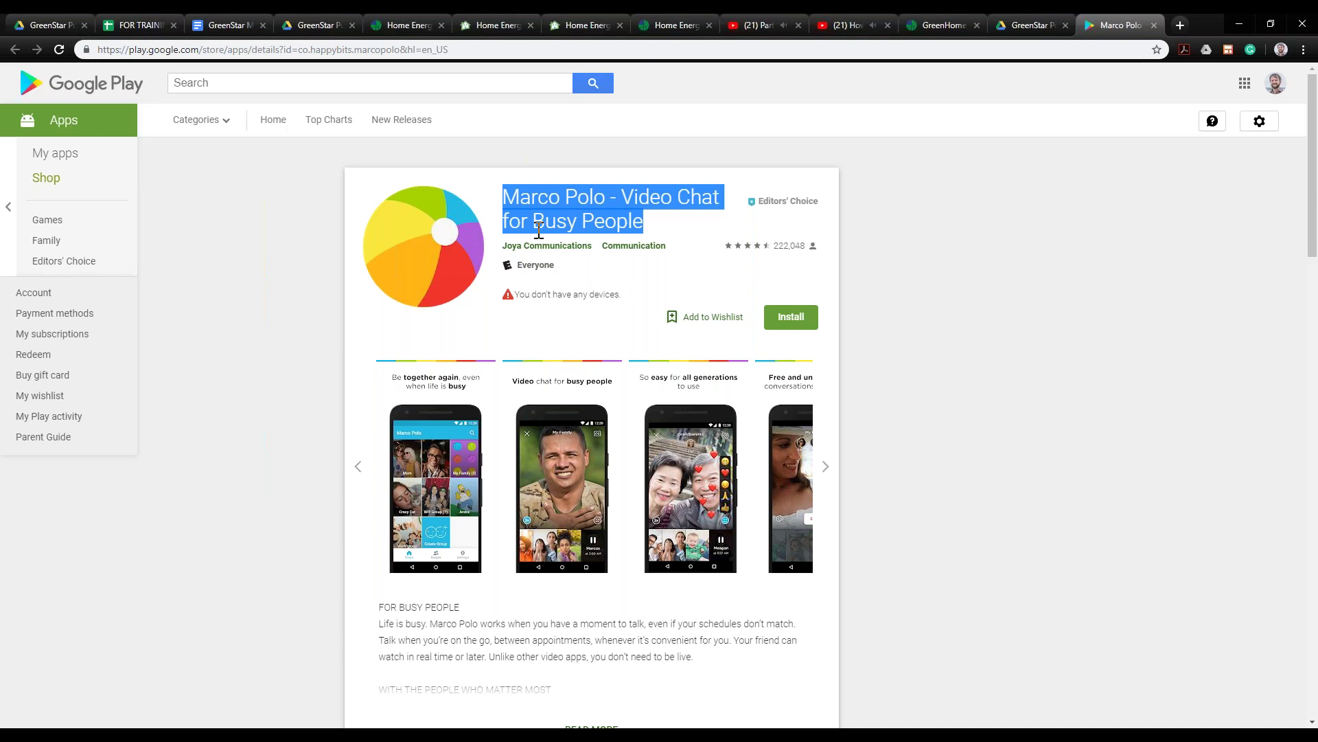
pyautogui.click(824, 476)
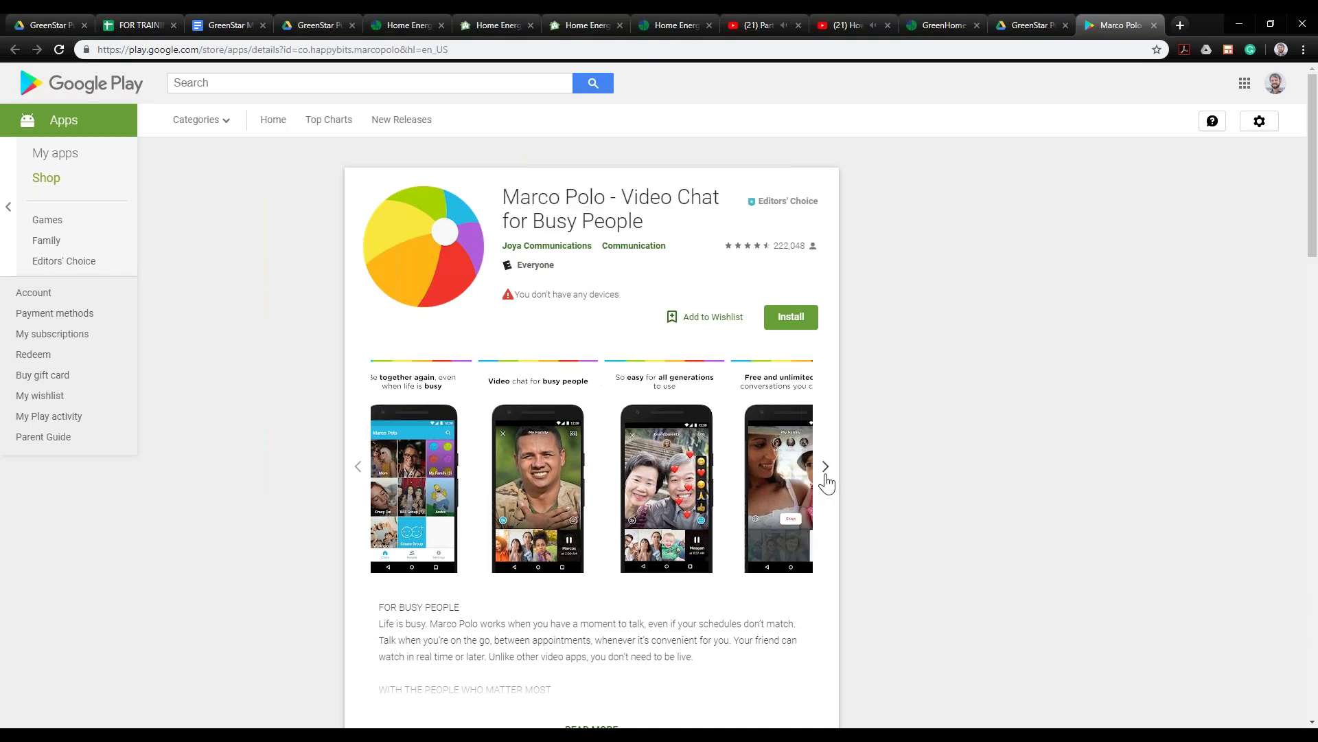
pyautogui.click(825, 473)
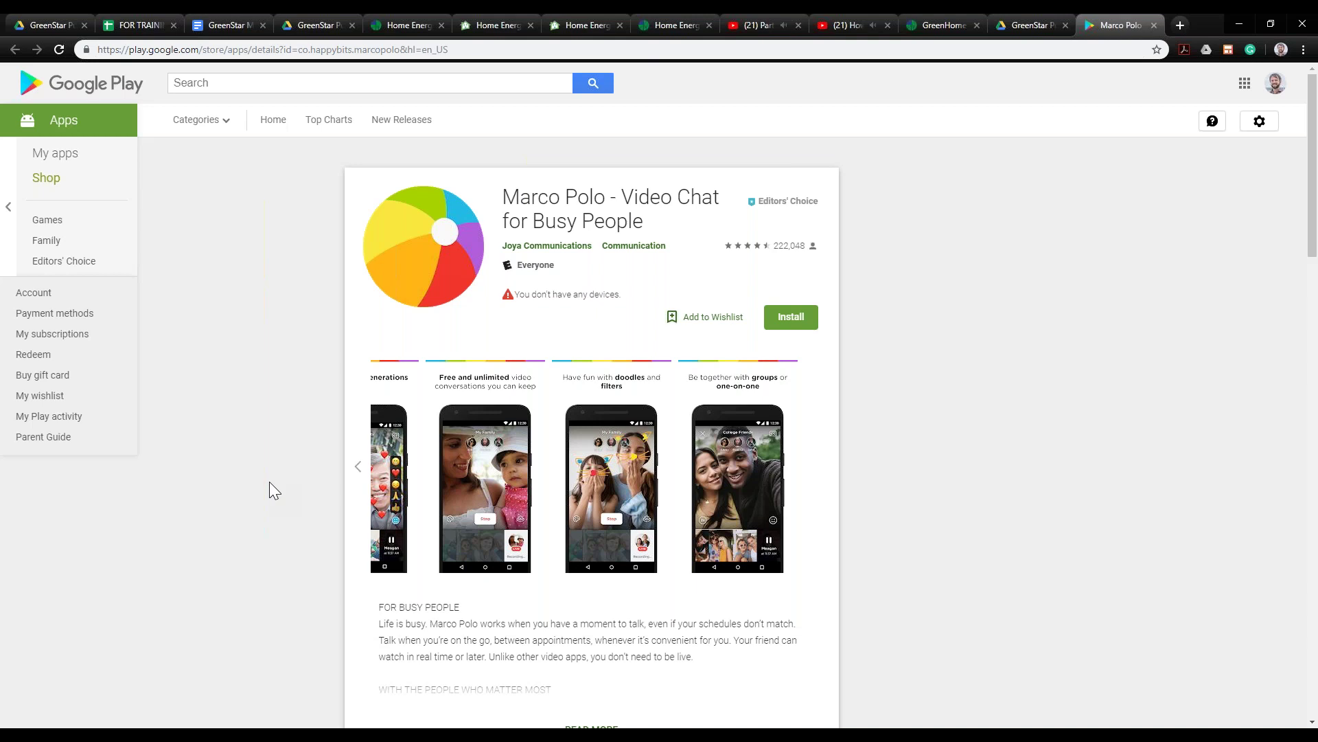
pyautogui.click(355, 468)
pyautogui.click(356, 468)
pyautogui.click(356, 469)
pyautogui.click(356, 468)
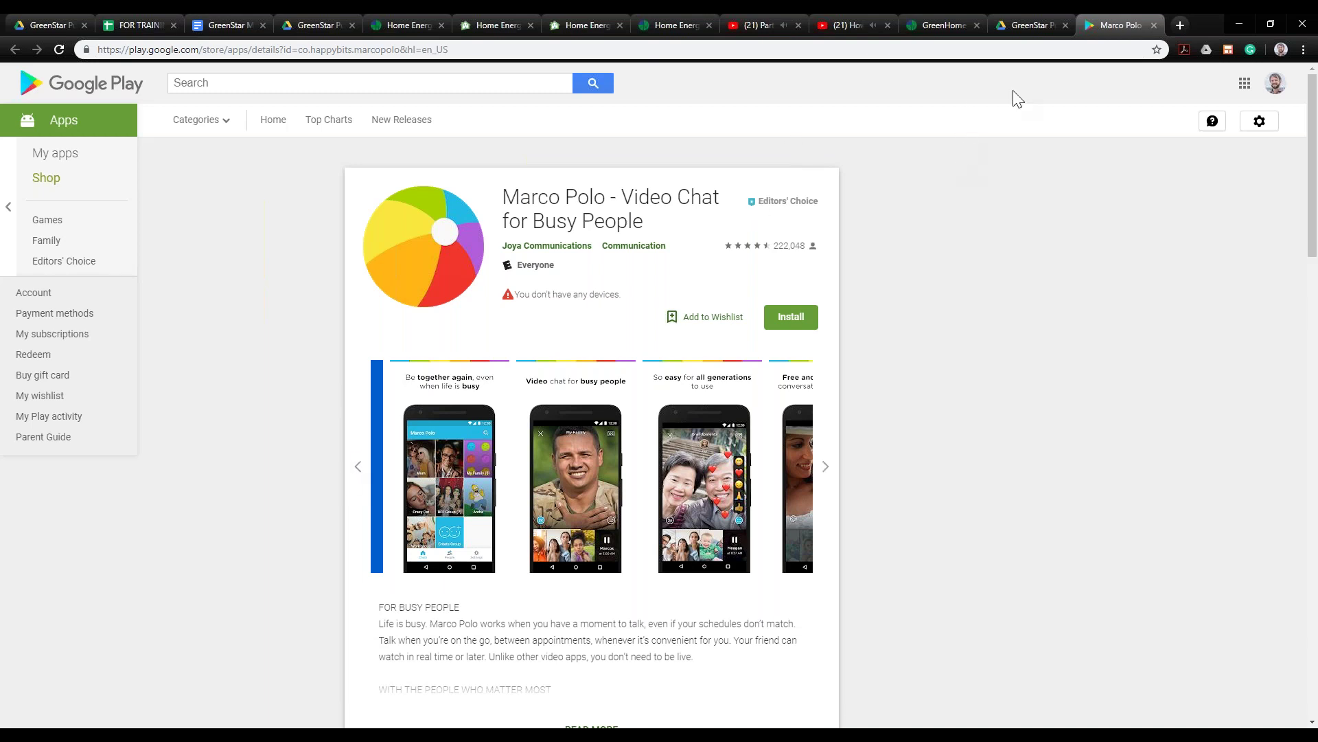
# Revisit the GreenHome Inspection Checklist page and show the files in the GreenStar Public Folder on Drive
pyautogui.click(1019, 13)
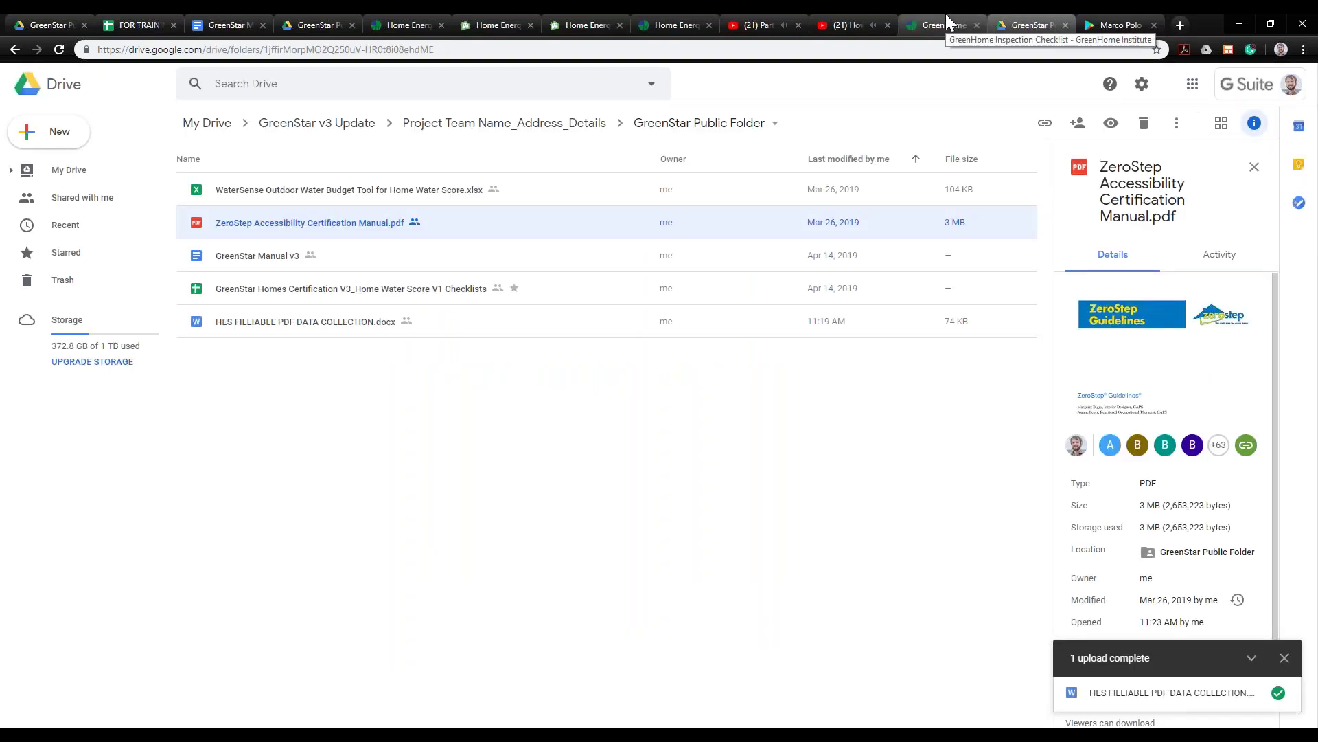
pyautogui.click(946, 19)
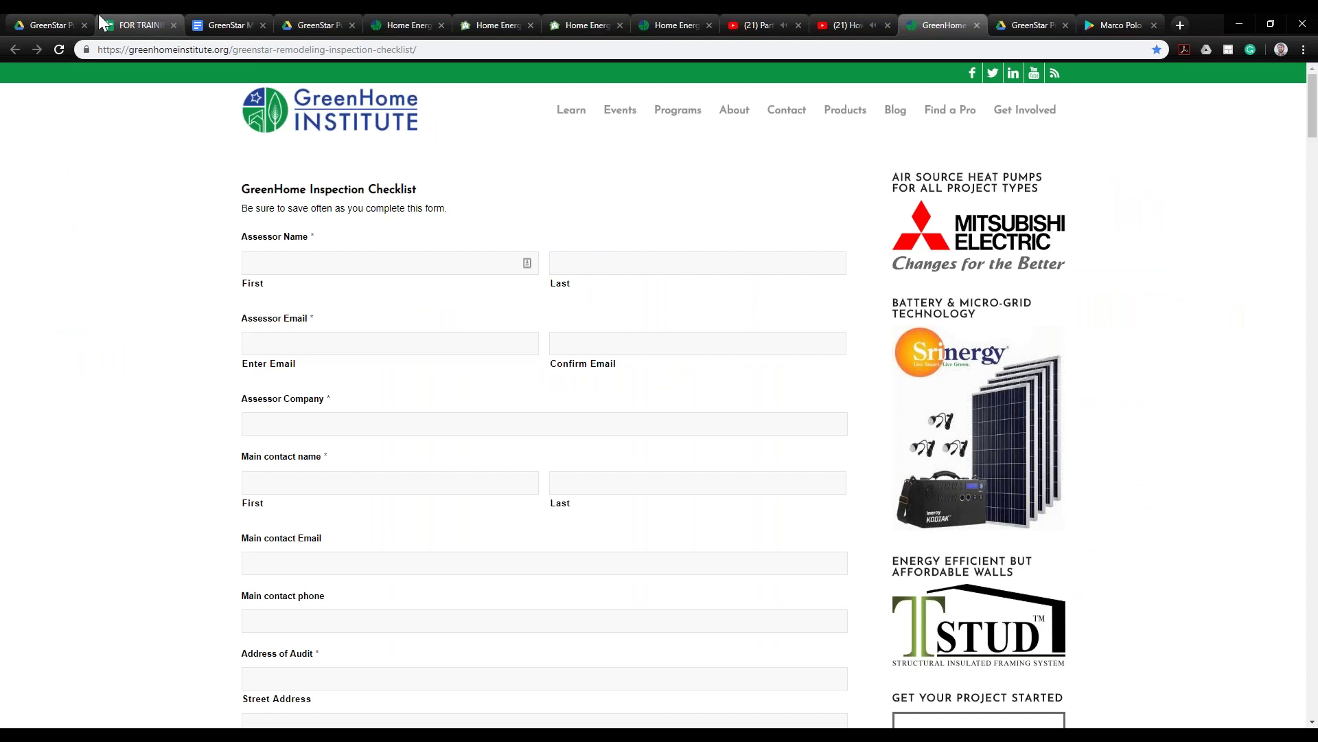
pyautogui.click(49, 19)
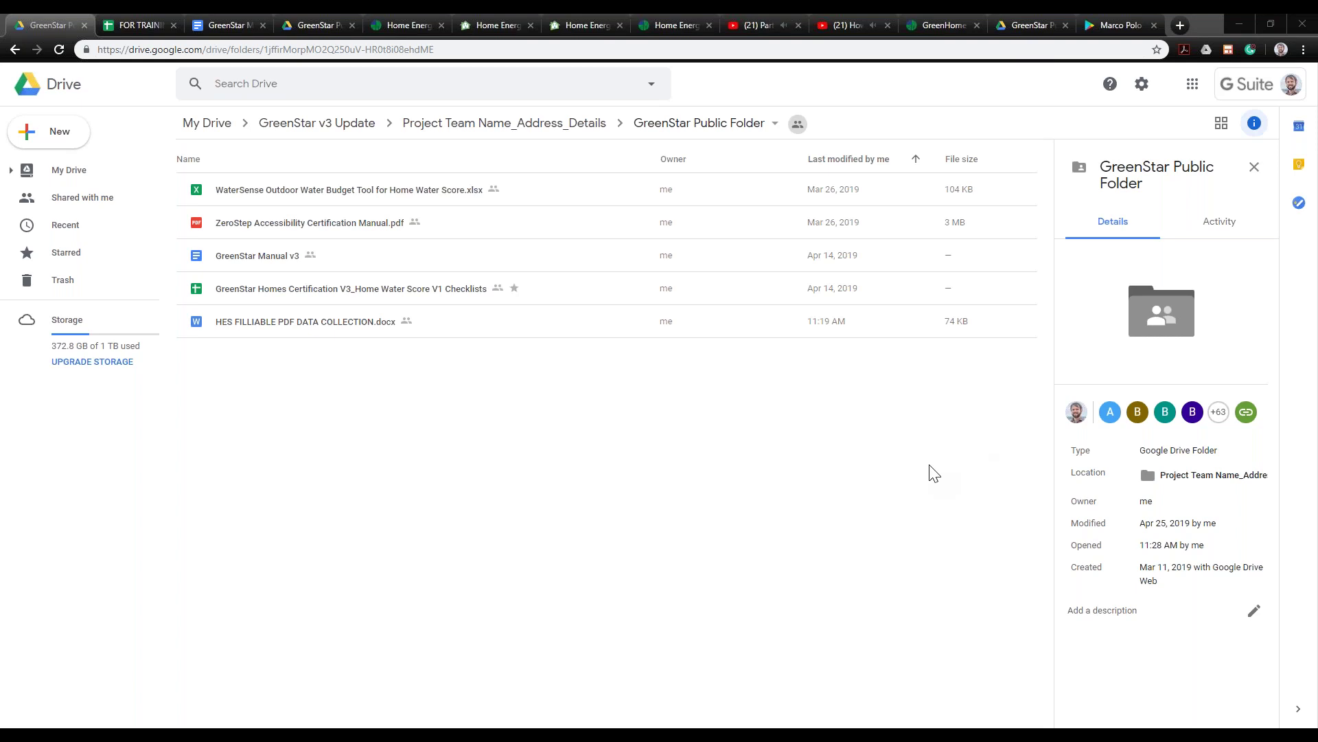
# Show the Workbook sheet of the FOR TRAINING checklist spreadsheet, view its file options, and select the Measures header cell
pyautogui.click(127, 24)
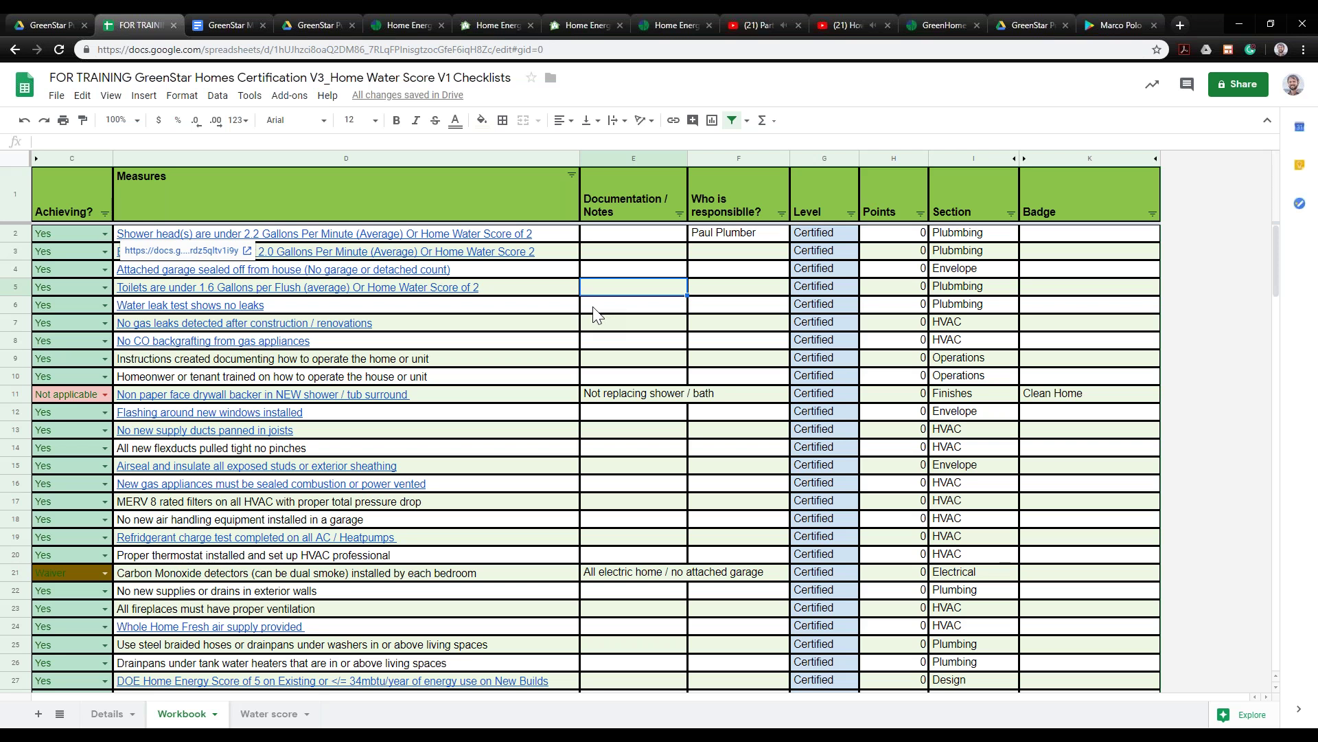
pyautogui.scroll(-3, 80, 462)
pyautogui.scroll(2, 79, 463)
pyautogui.scroll(1, 80, 463)
pyautogui.scroll(-1, 94, 310)
pyautogui.scroll(1, 94, 304)
pyautogui.click(56, 95)
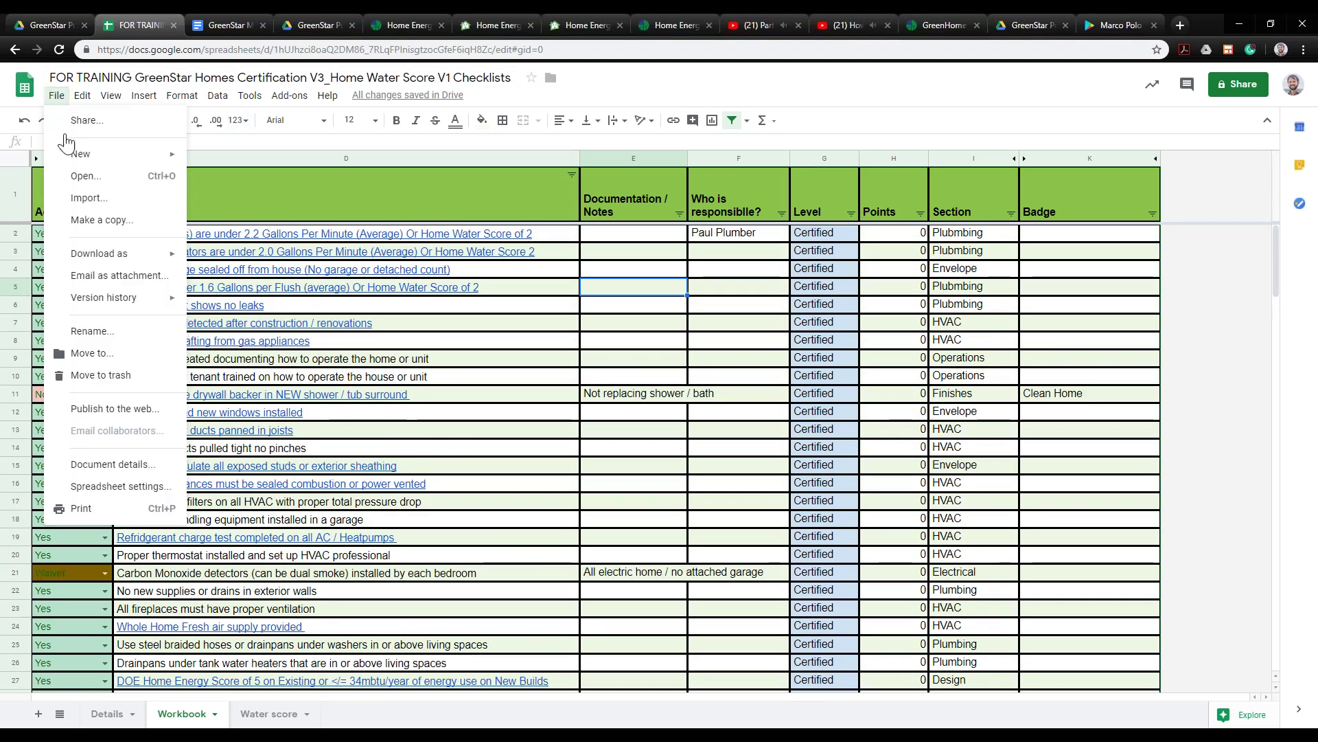
pyautogui.click(233, 187)
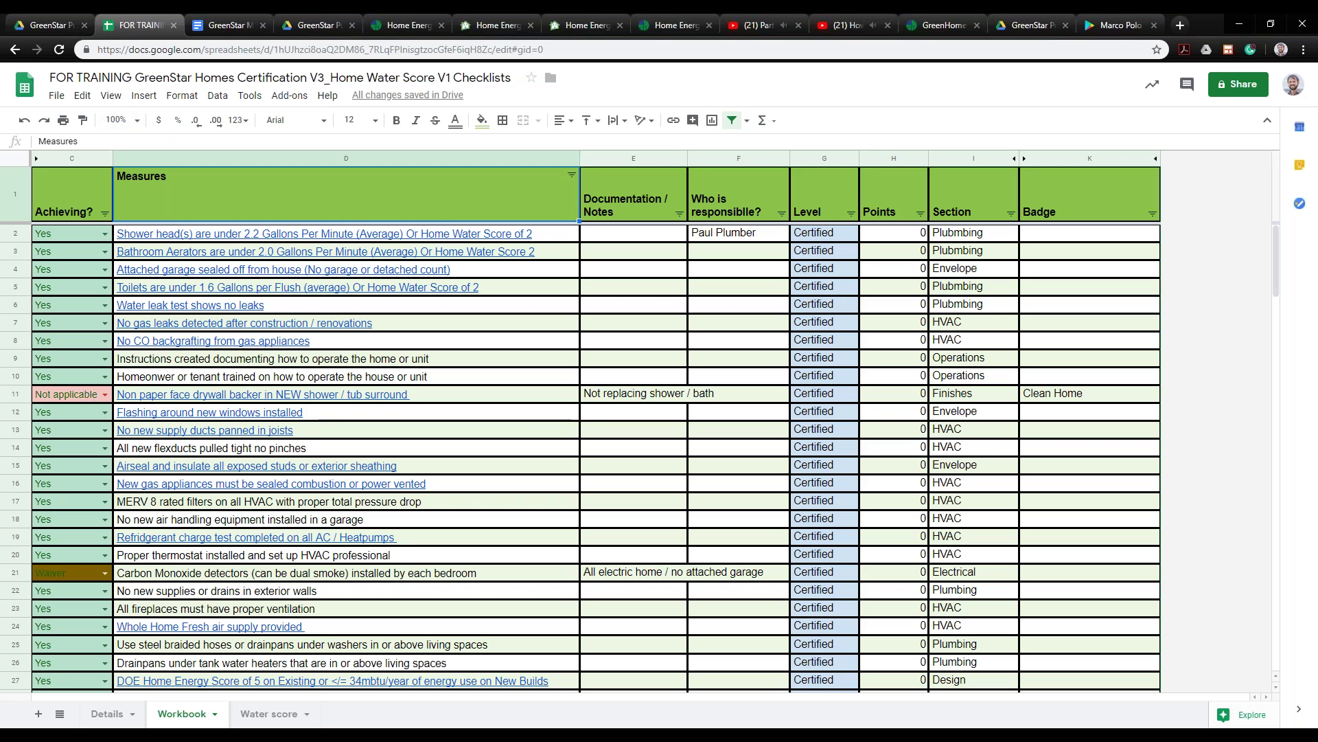
# Look through GreenStar Manual v3 from its certification process to the pre construction plan review and project registration credit
pyautogui.click(214, 30)
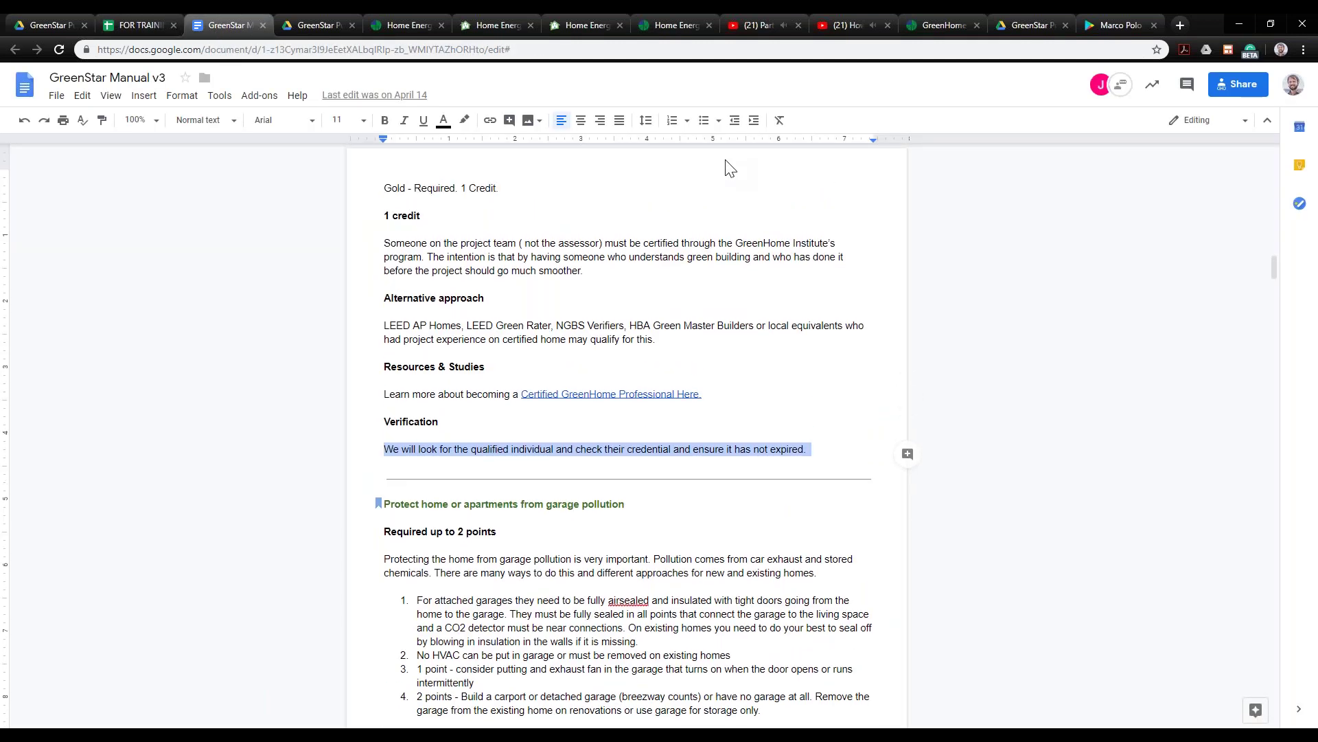
pyautogui.scroll(15, 187, 381)
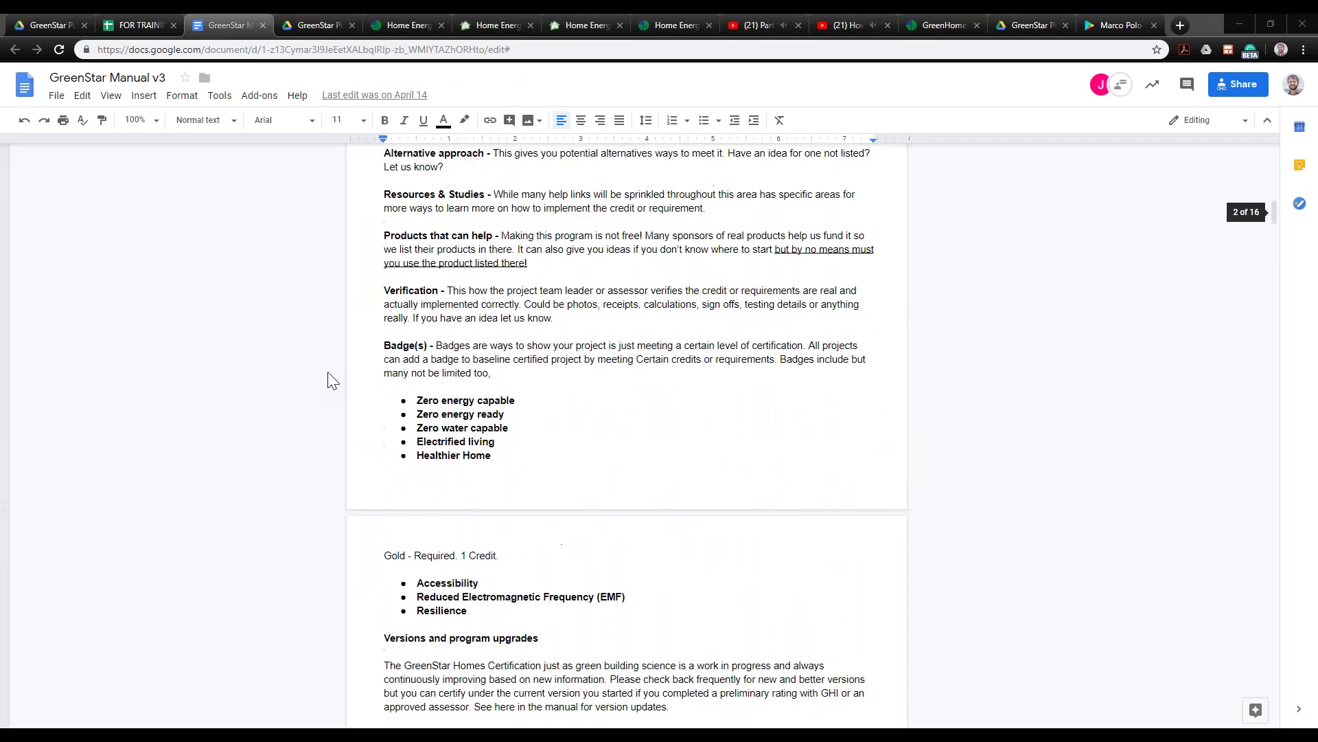
pyautogui.scroll(-6, 332, 376)
pyautogui.scroll(20, 326, 372)
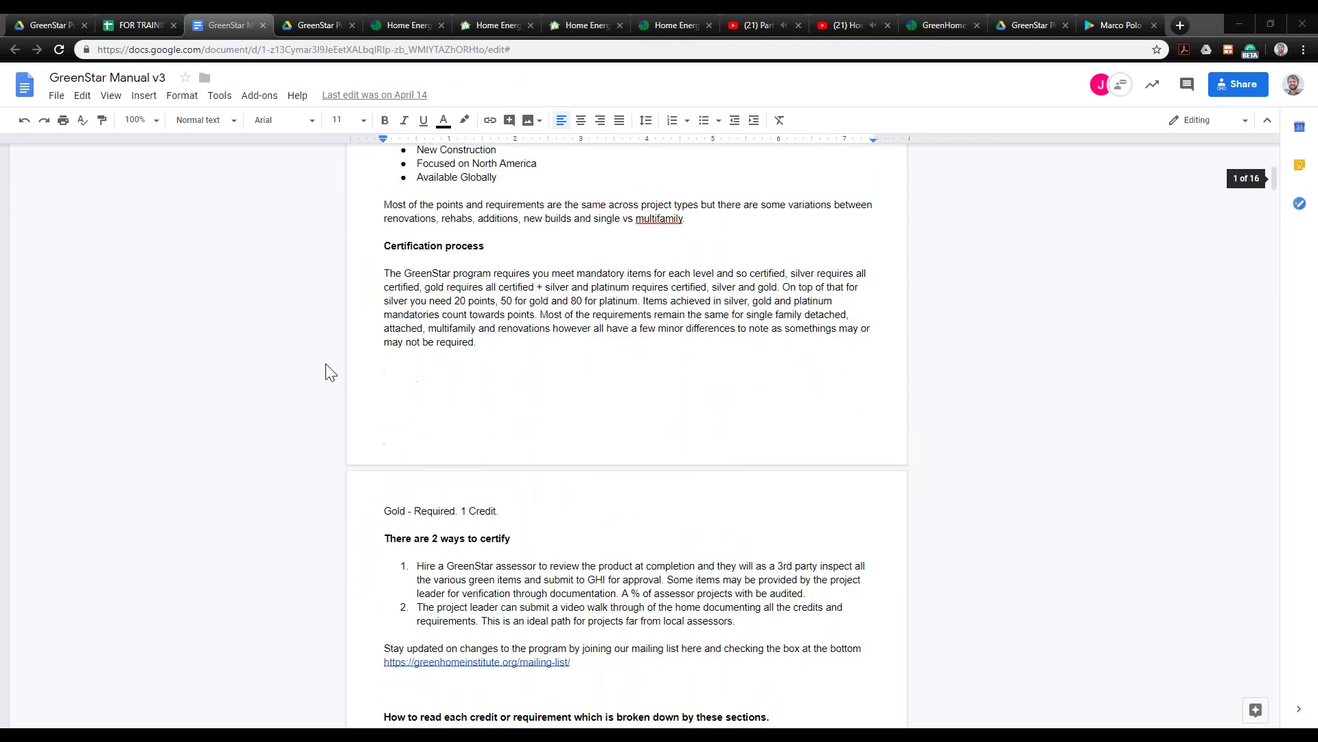
pyautogui.scroll(2, 326, 372)
pyautogui.scroll(-5, 554, 444)
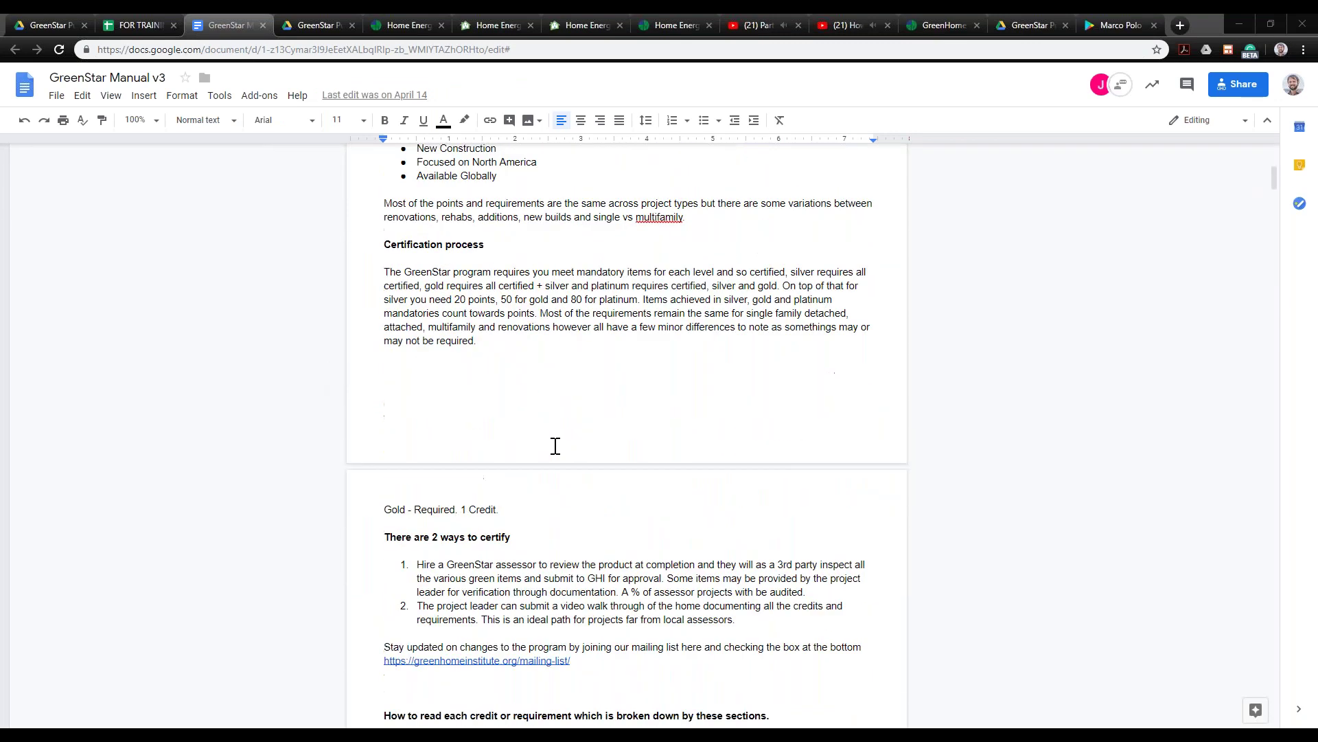
pyautogui.scroll(-5, 517, 433)
pyautogui.scroll(-10, 519, 428)
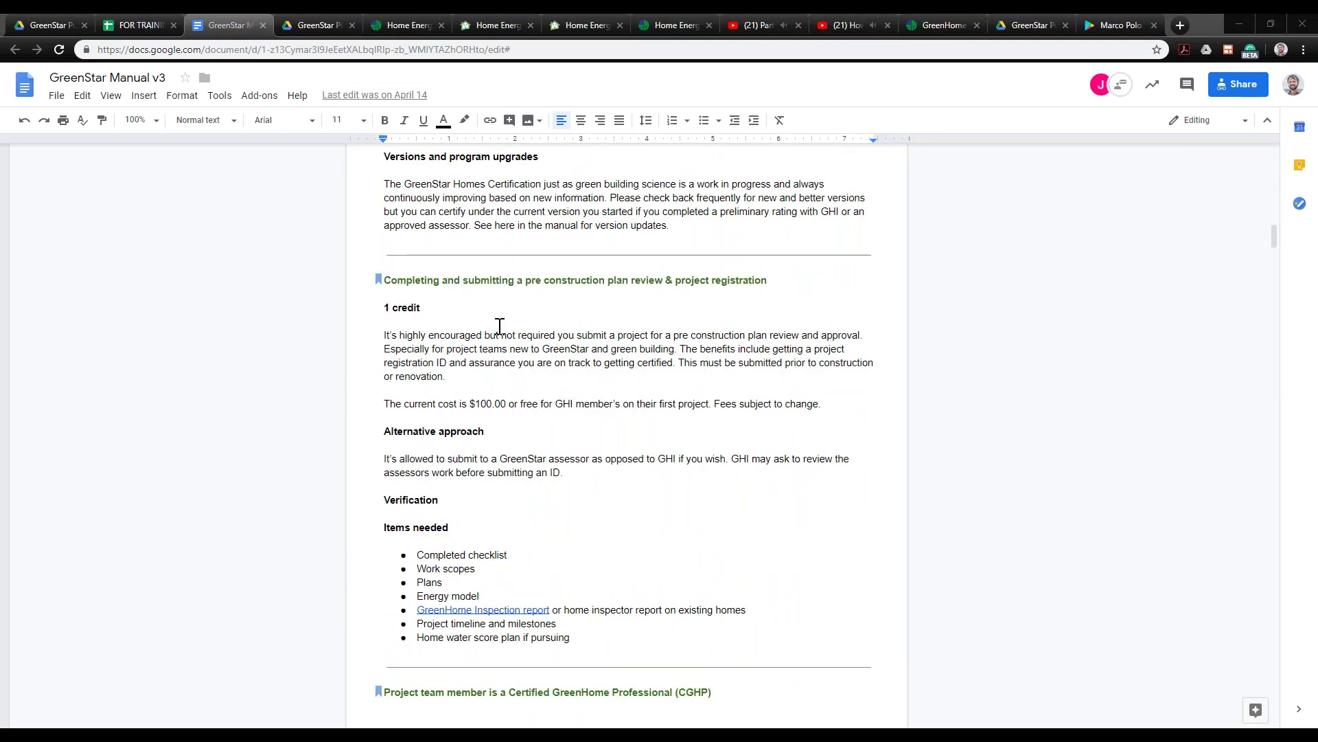
# Highlight the "1 credit" line and the full Items needed list in the pre construction plan review credit
pyautogui.moveTo(398, 278); pyautogui.dragTo(701, 377)
pyautogui.moveTo(451, 315); pyautogui.dragTo(350, 309)
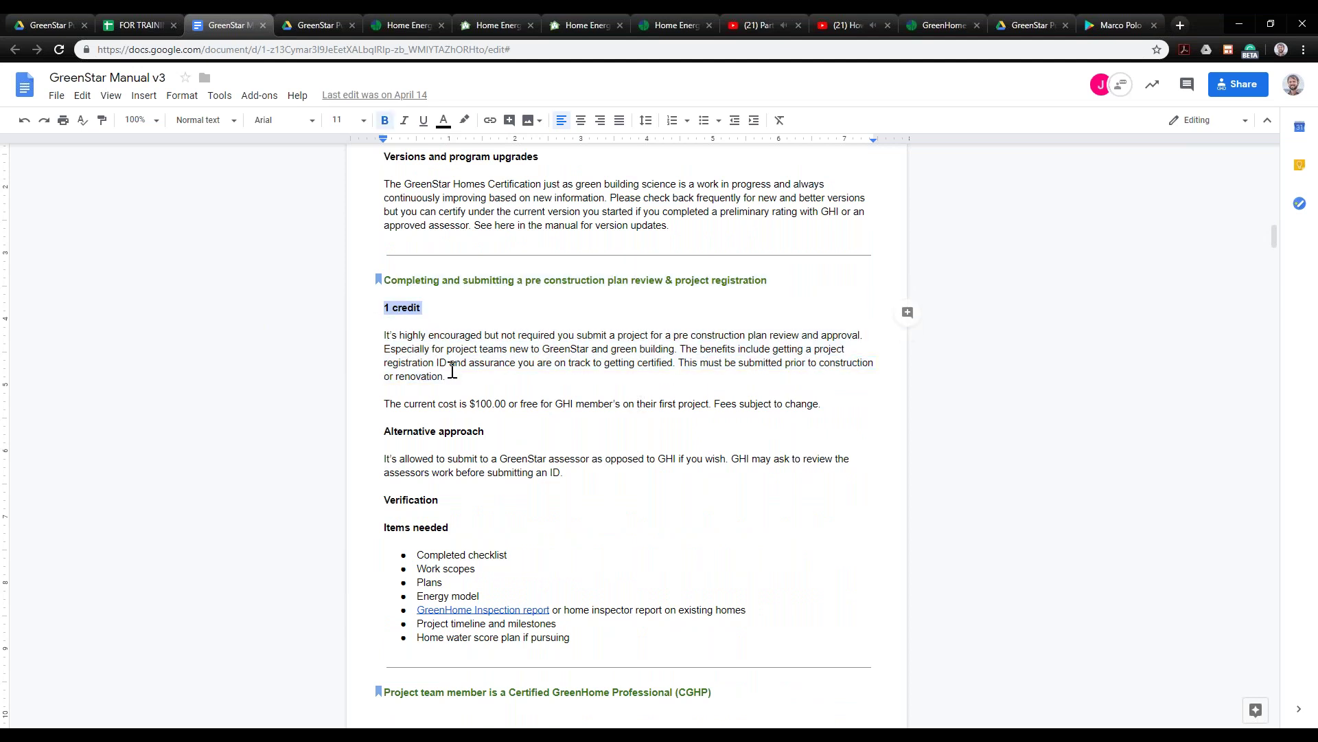
pyautogui.scroll(-2, 438, 363)
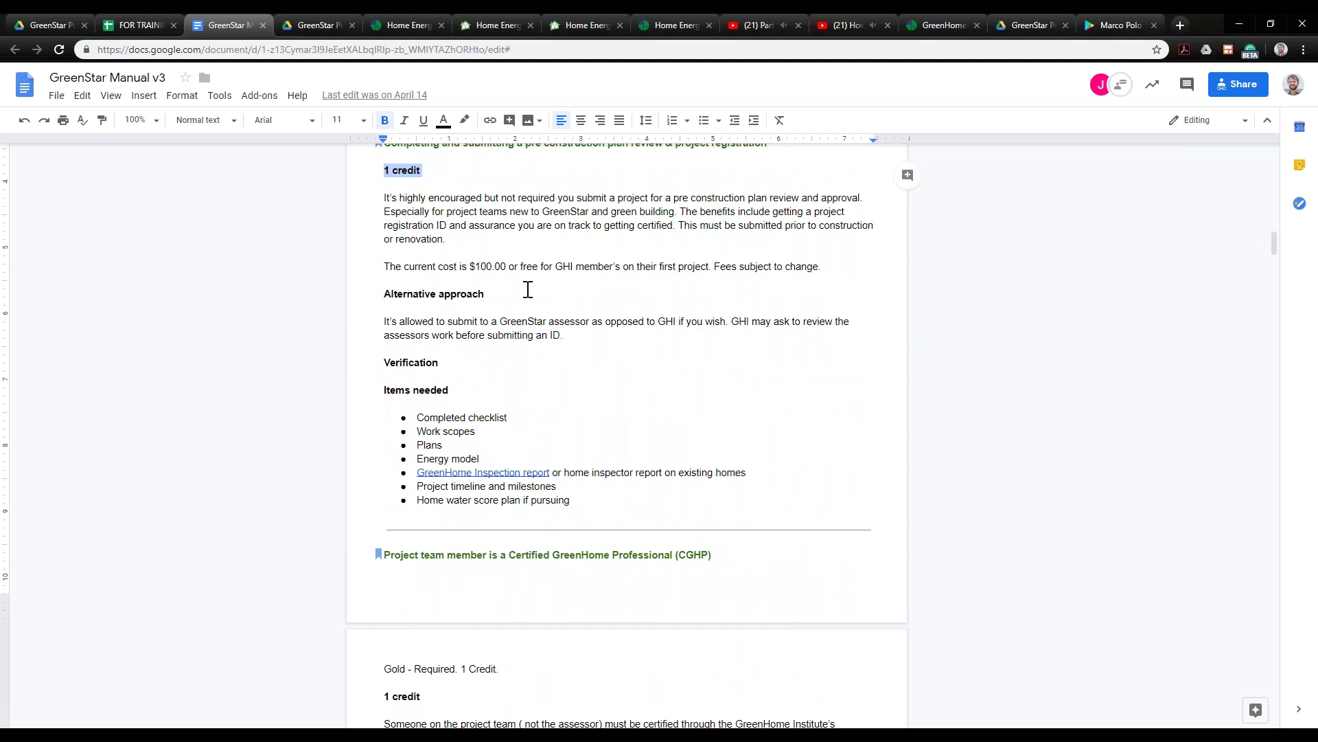
pyautogui.moveTo(418, 417); pyautogui.dragTo(588, 497)
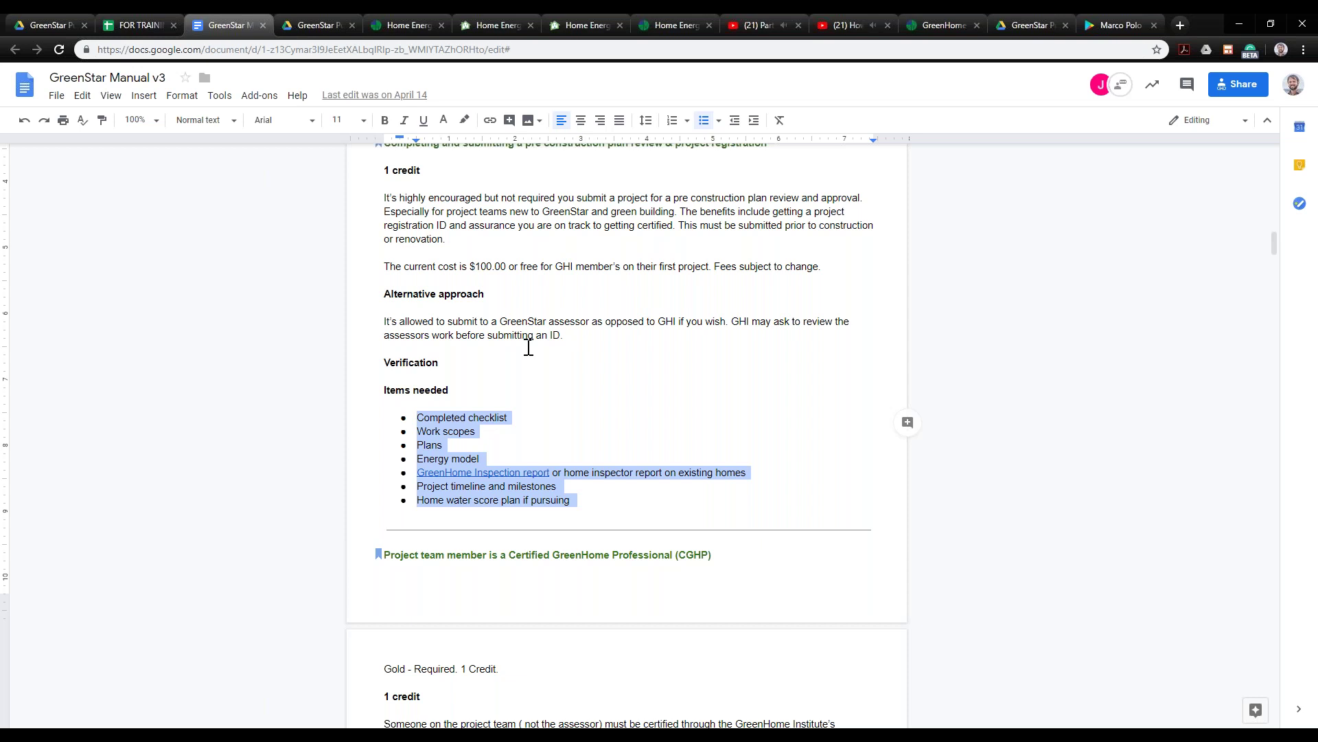
pyautogui.scroll(1, 528, 347)
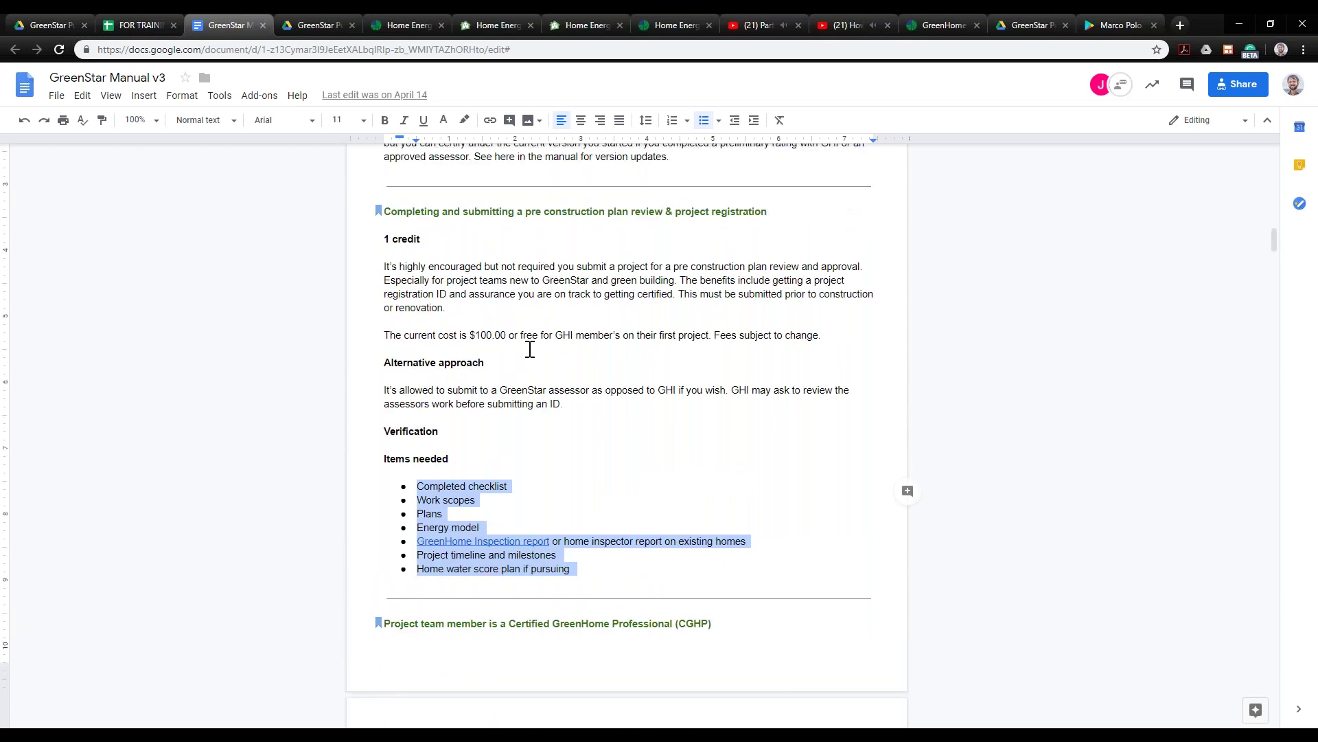
# Select the Project ID # entry cell on the checklist spreadsheet's Details sheet, and return to the Workbook sheet
pyautogui.click(141, 24)
pyautogui.click(114, 714)
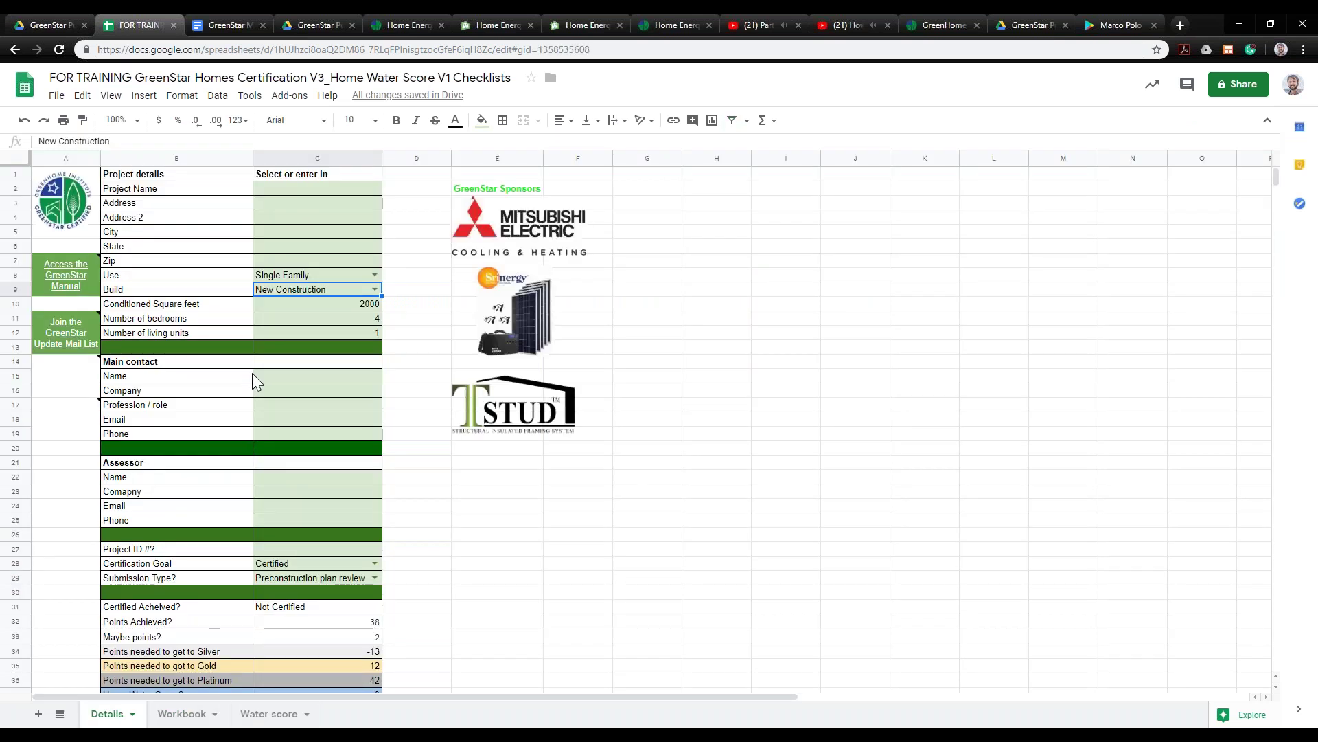
pyautogui.click(296, 550)
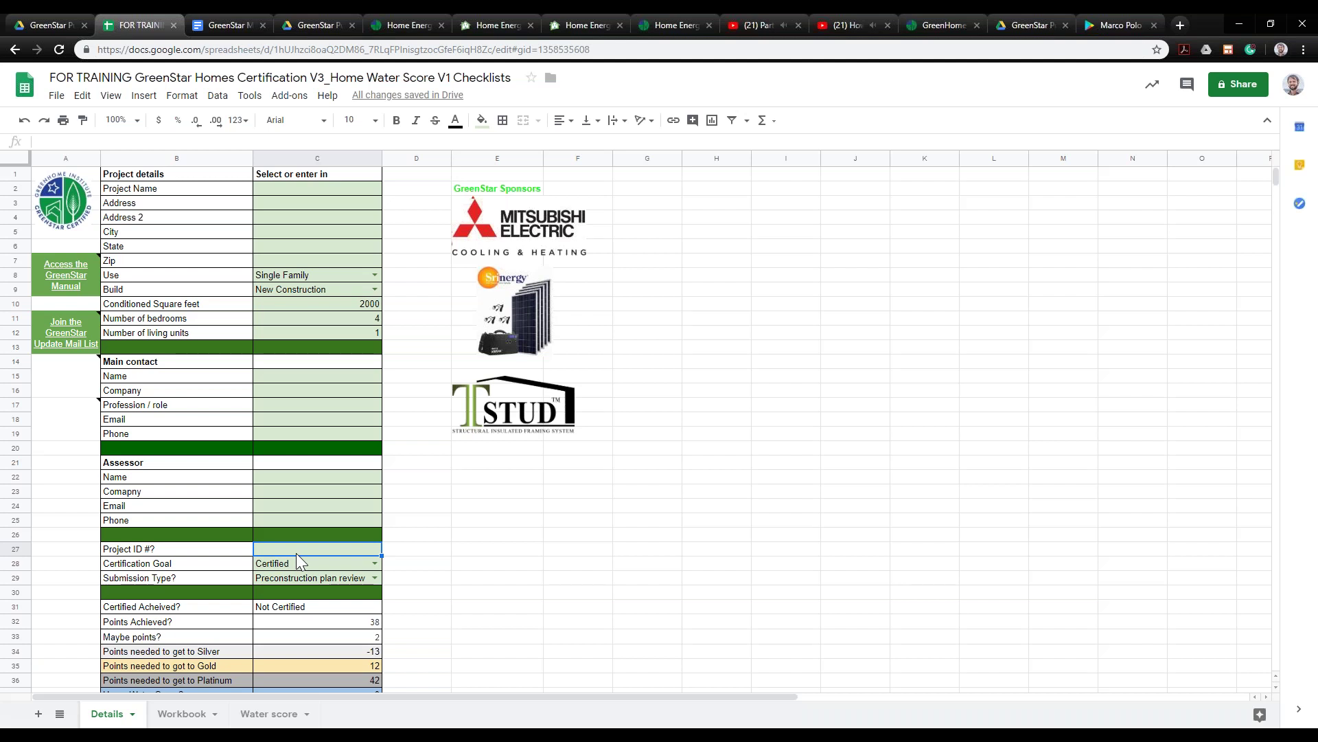
pyautogui.click(182, 714)
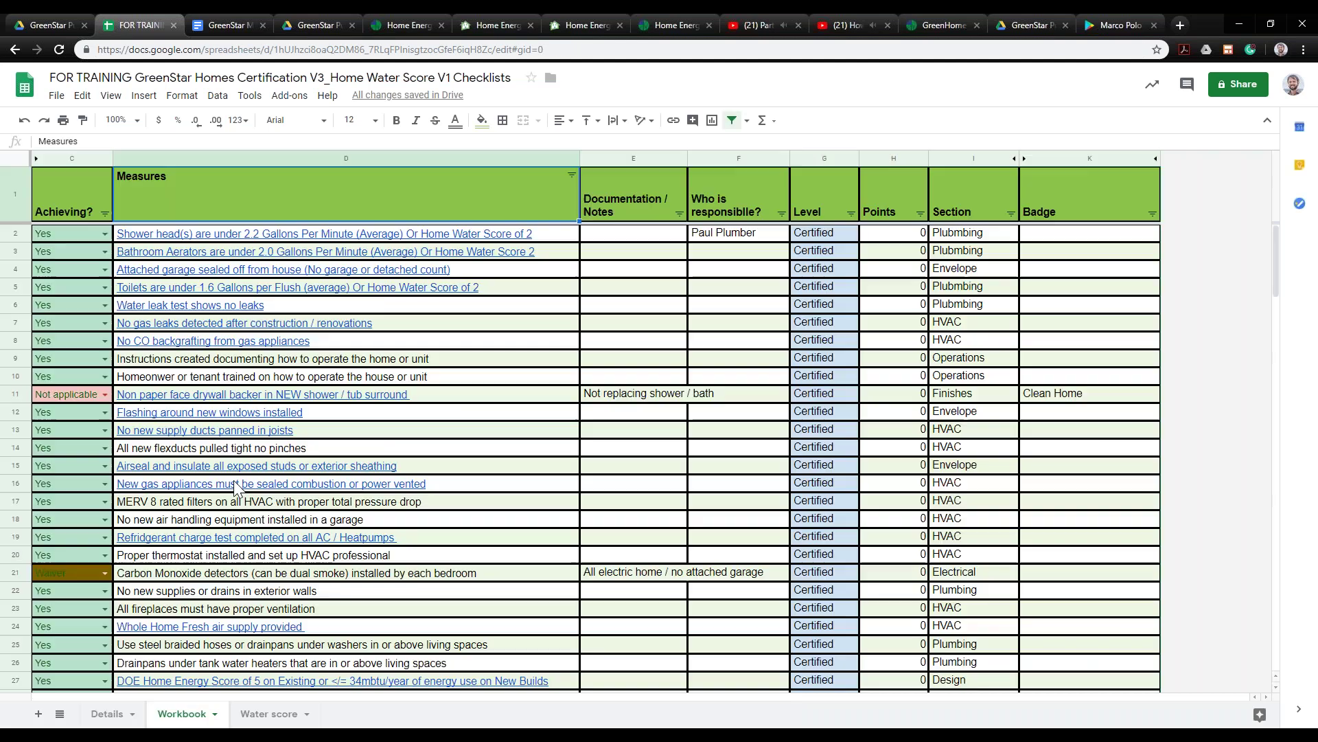